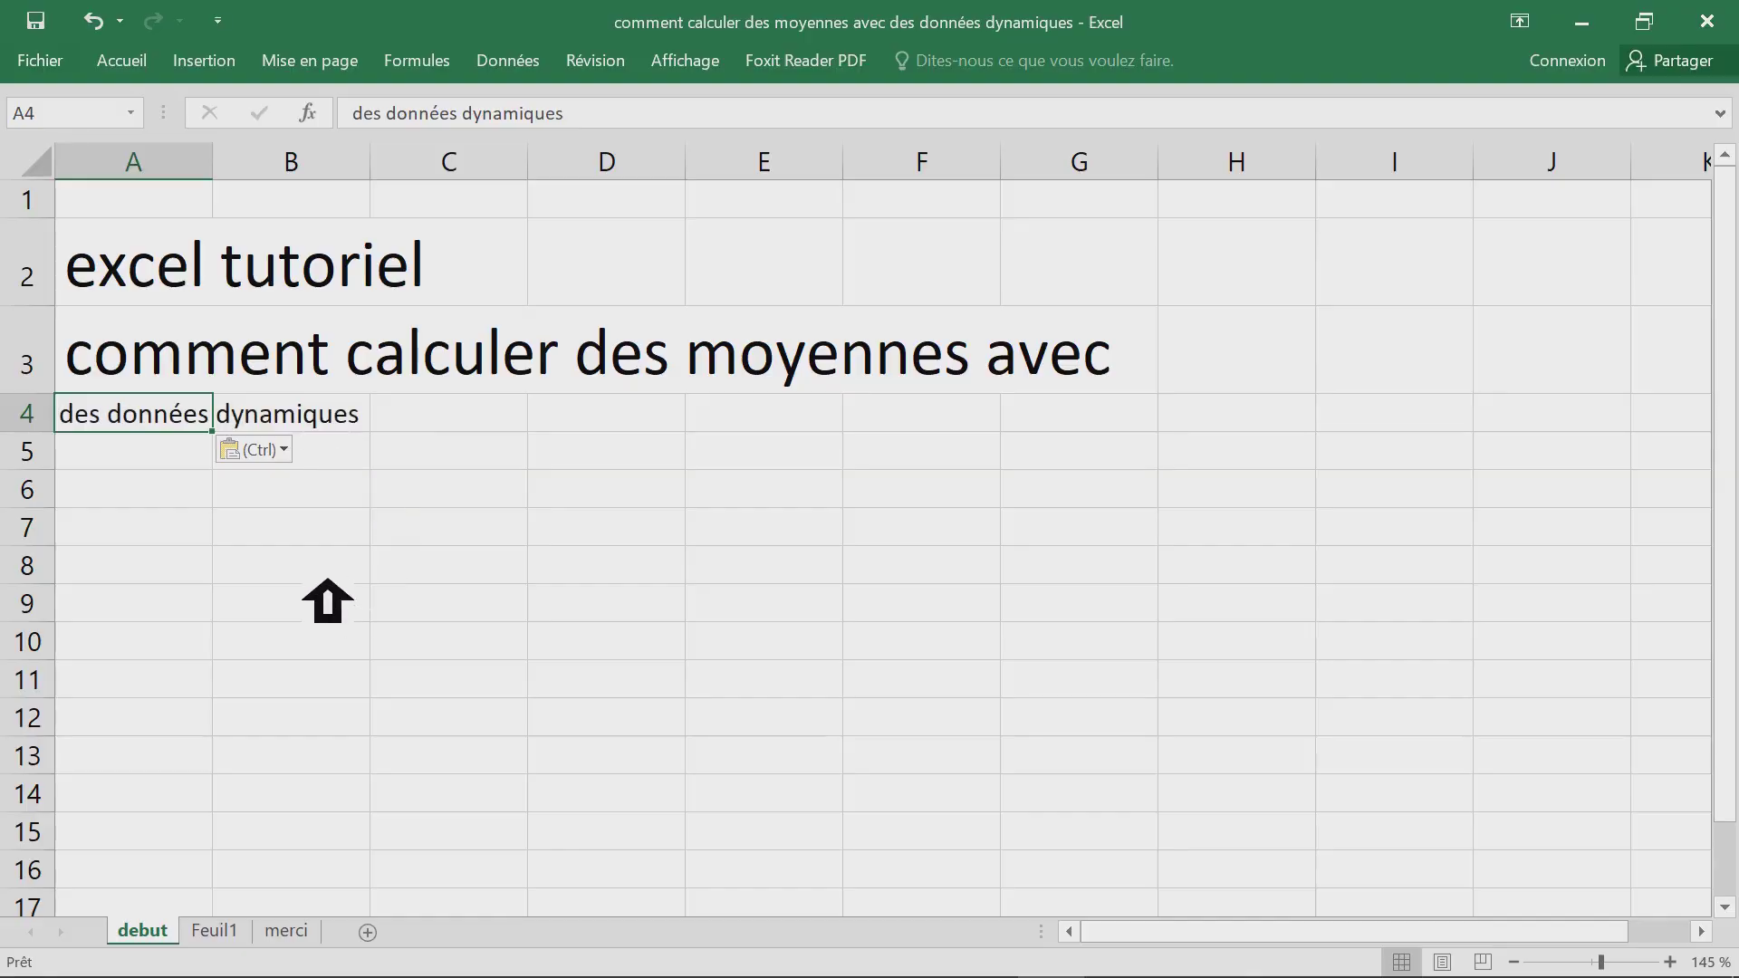
- Copy A3's large title font onto 'des données dynamiques' in A4 with Format Painter, then go to Feuil1
click(272, 553)
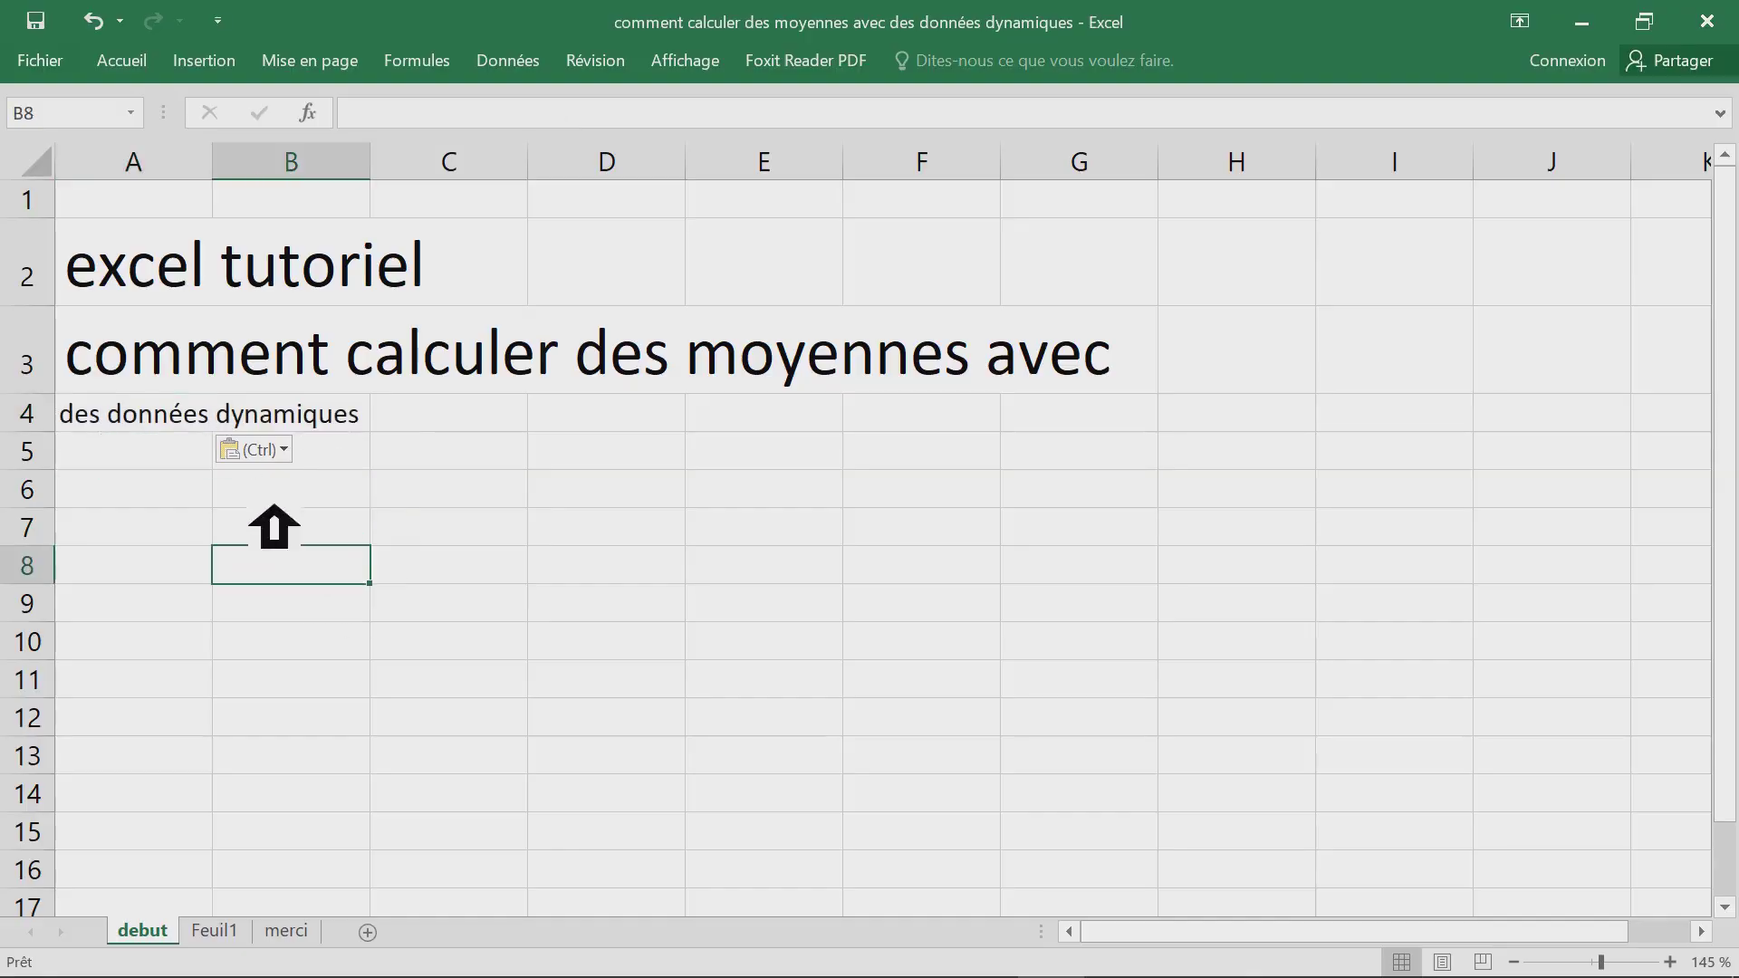
click(140, 385)
click(145, 61)
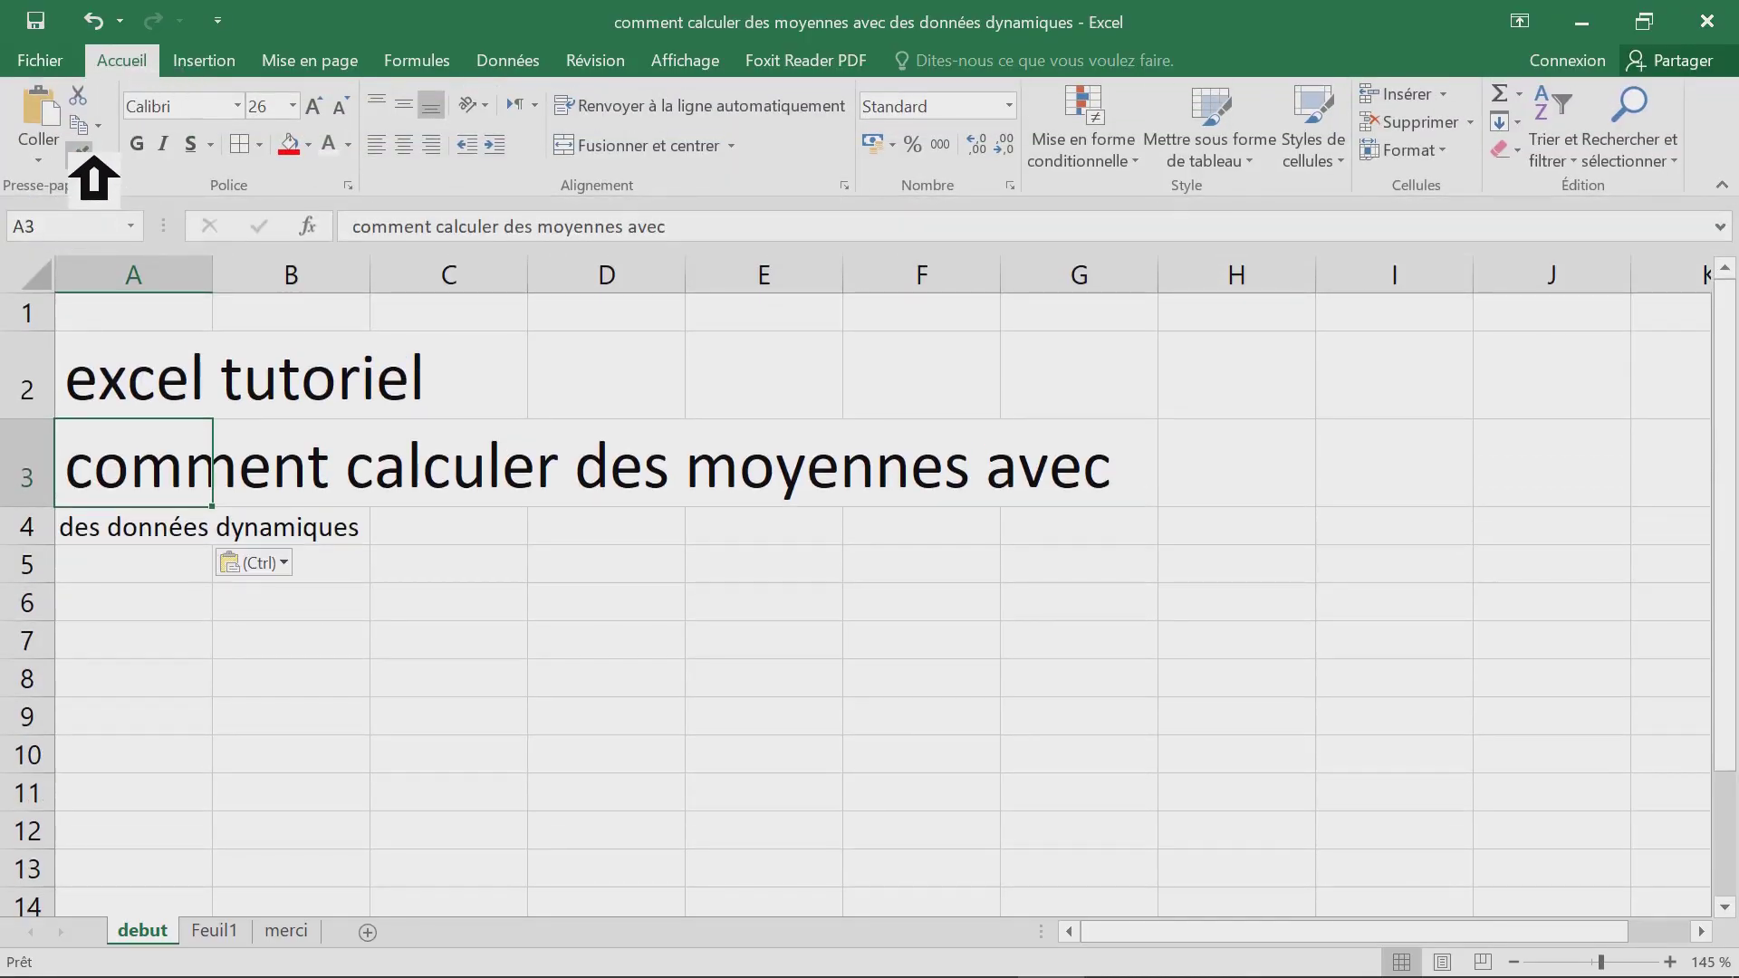
click(79, 154)
click(136, 530)
click(758, 666)
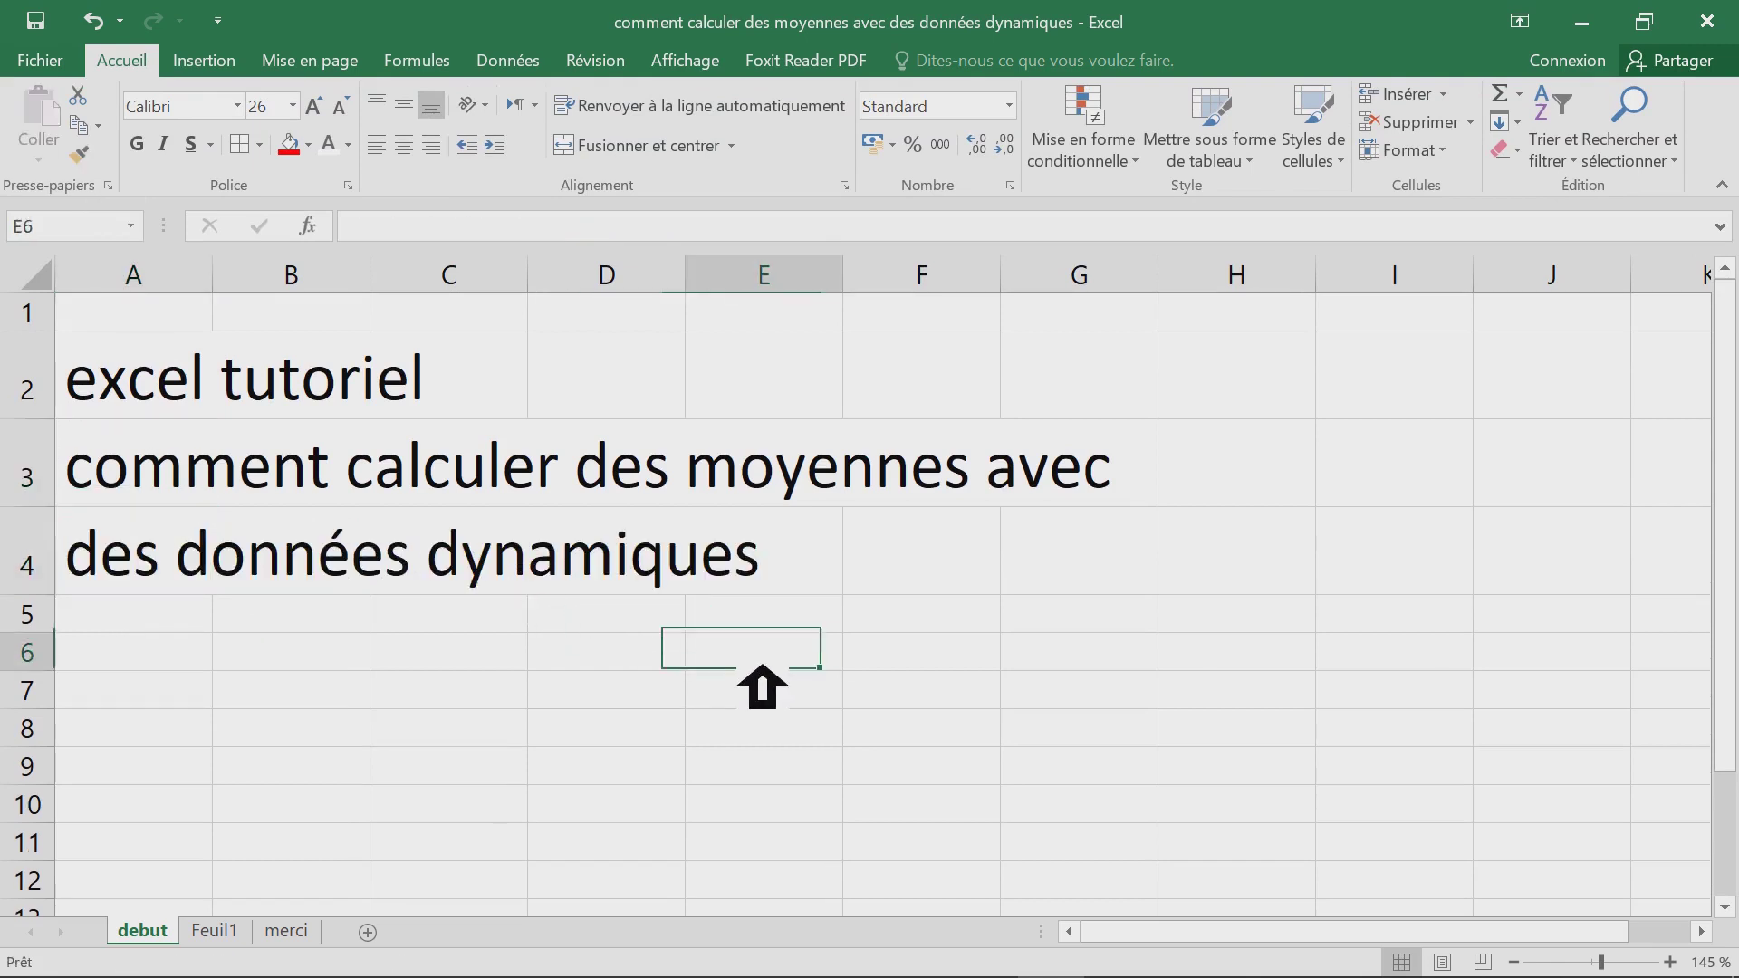
click(226, 935)
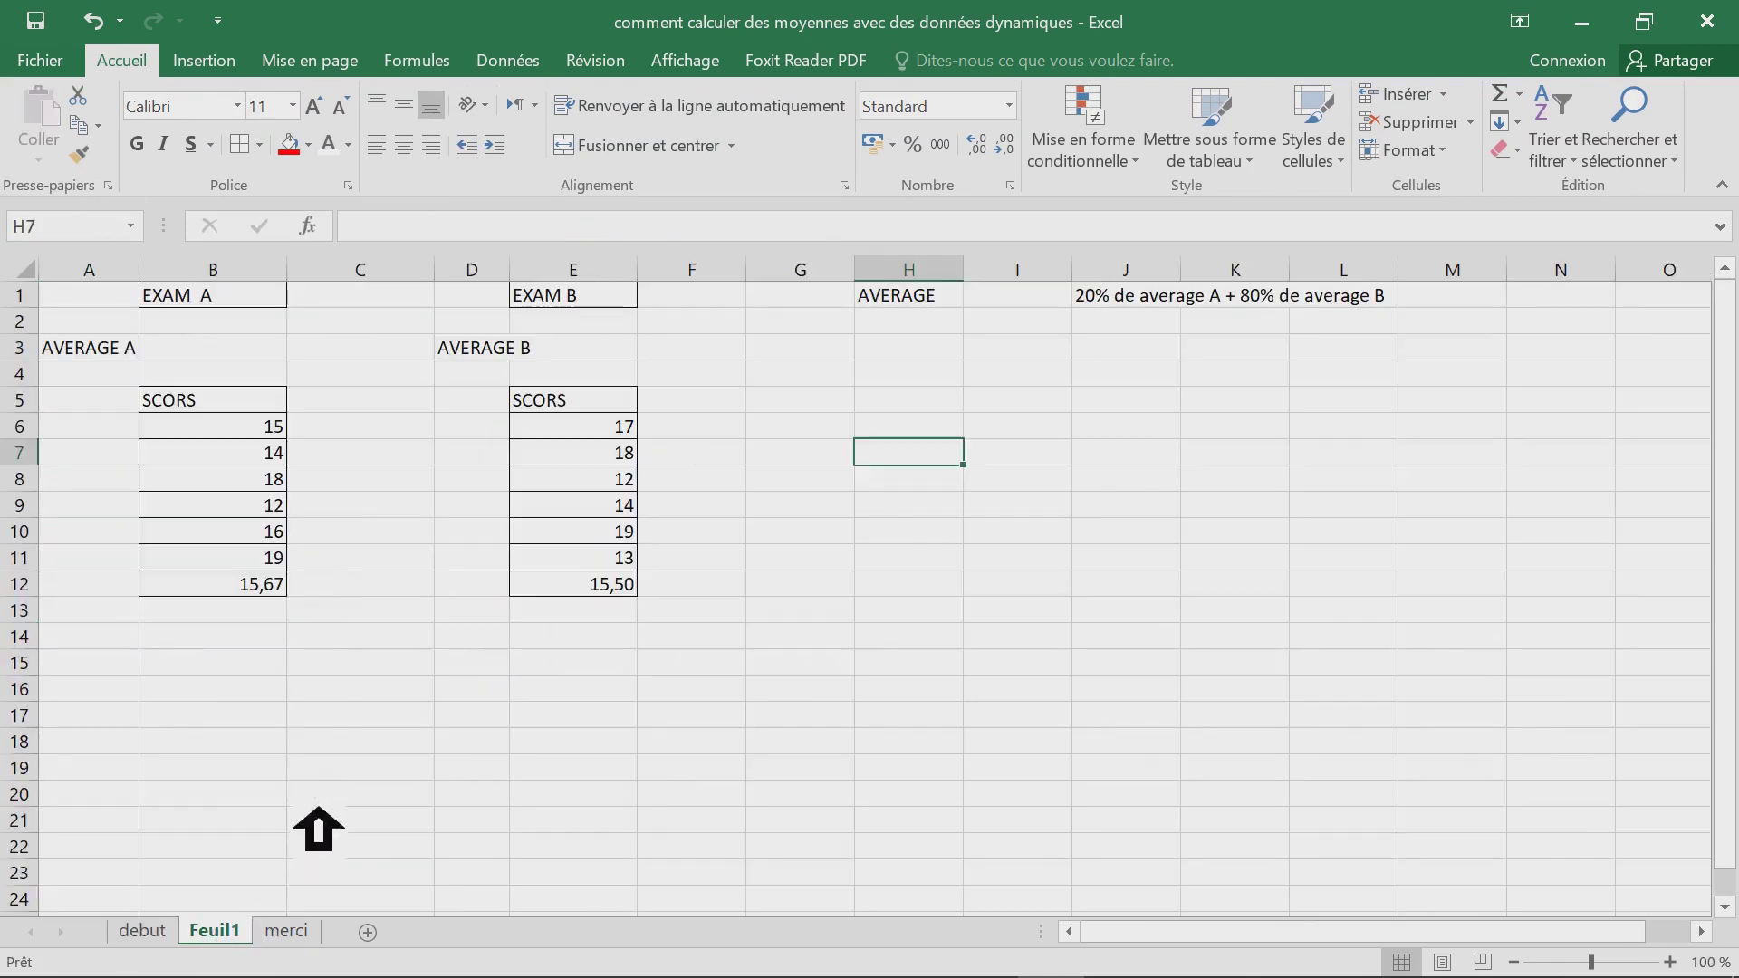
- Collapse the ribbon and select the EXAM A heading, scores and average in column B
double_click(139, 65)
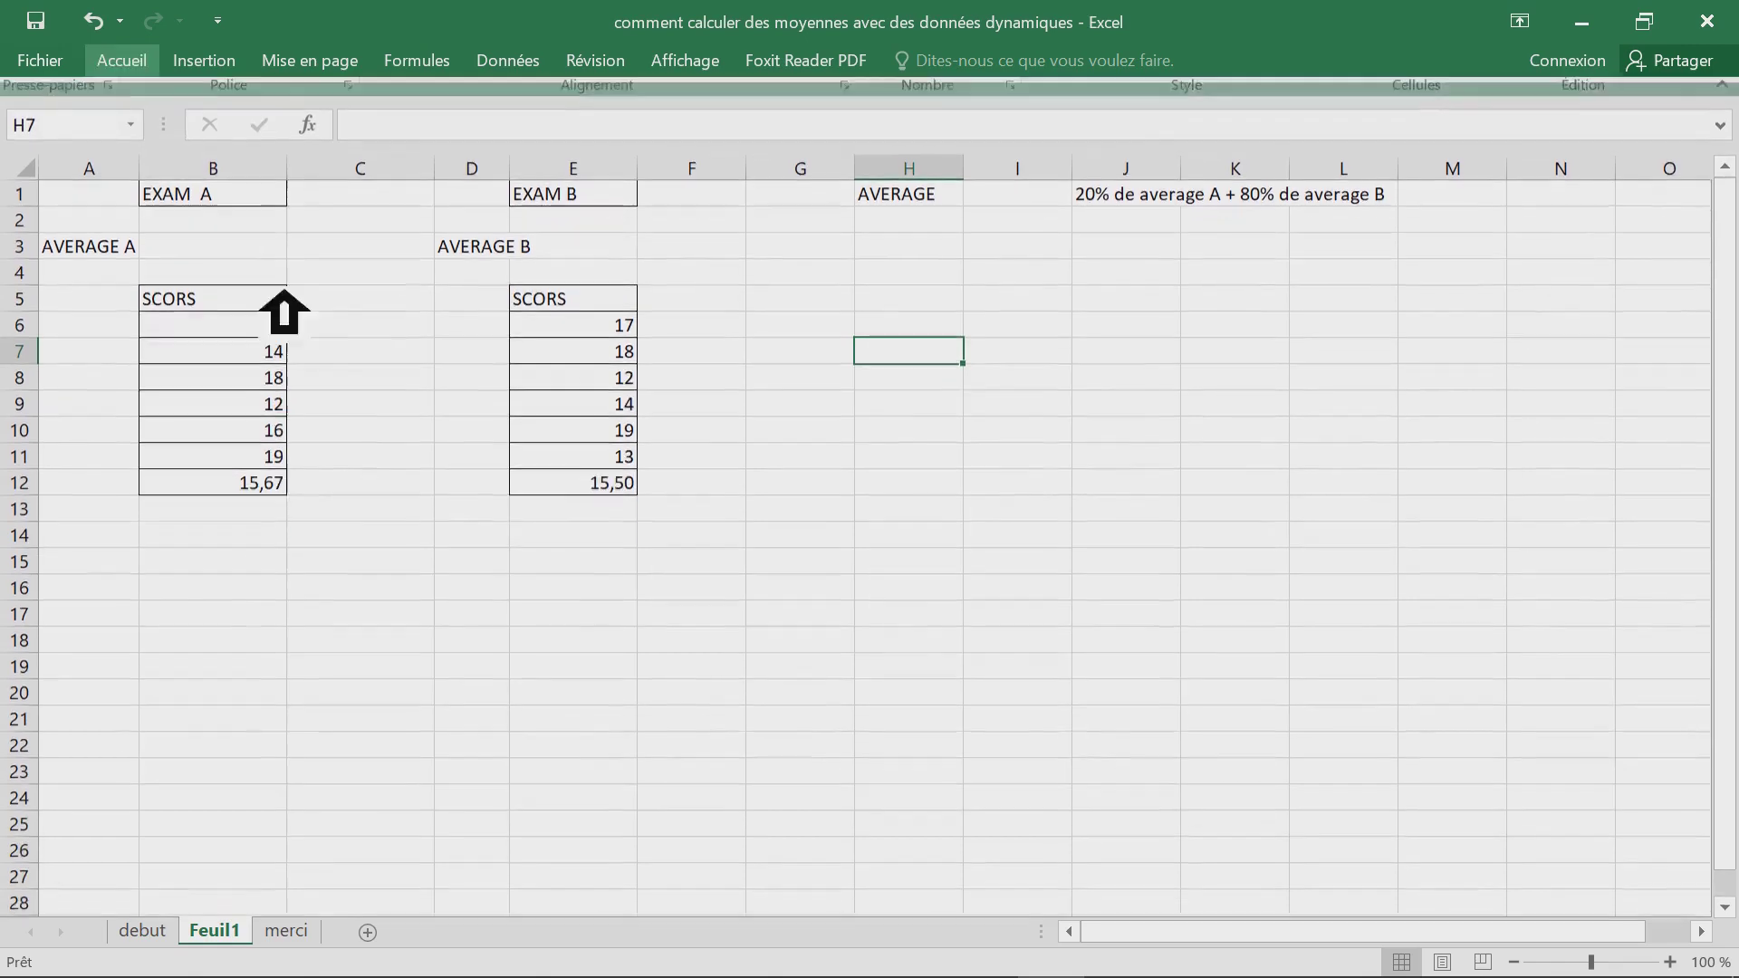
ctrl+scroll(422, 414, up, 1)
ctrl+scroll(422, 413, up, 1)
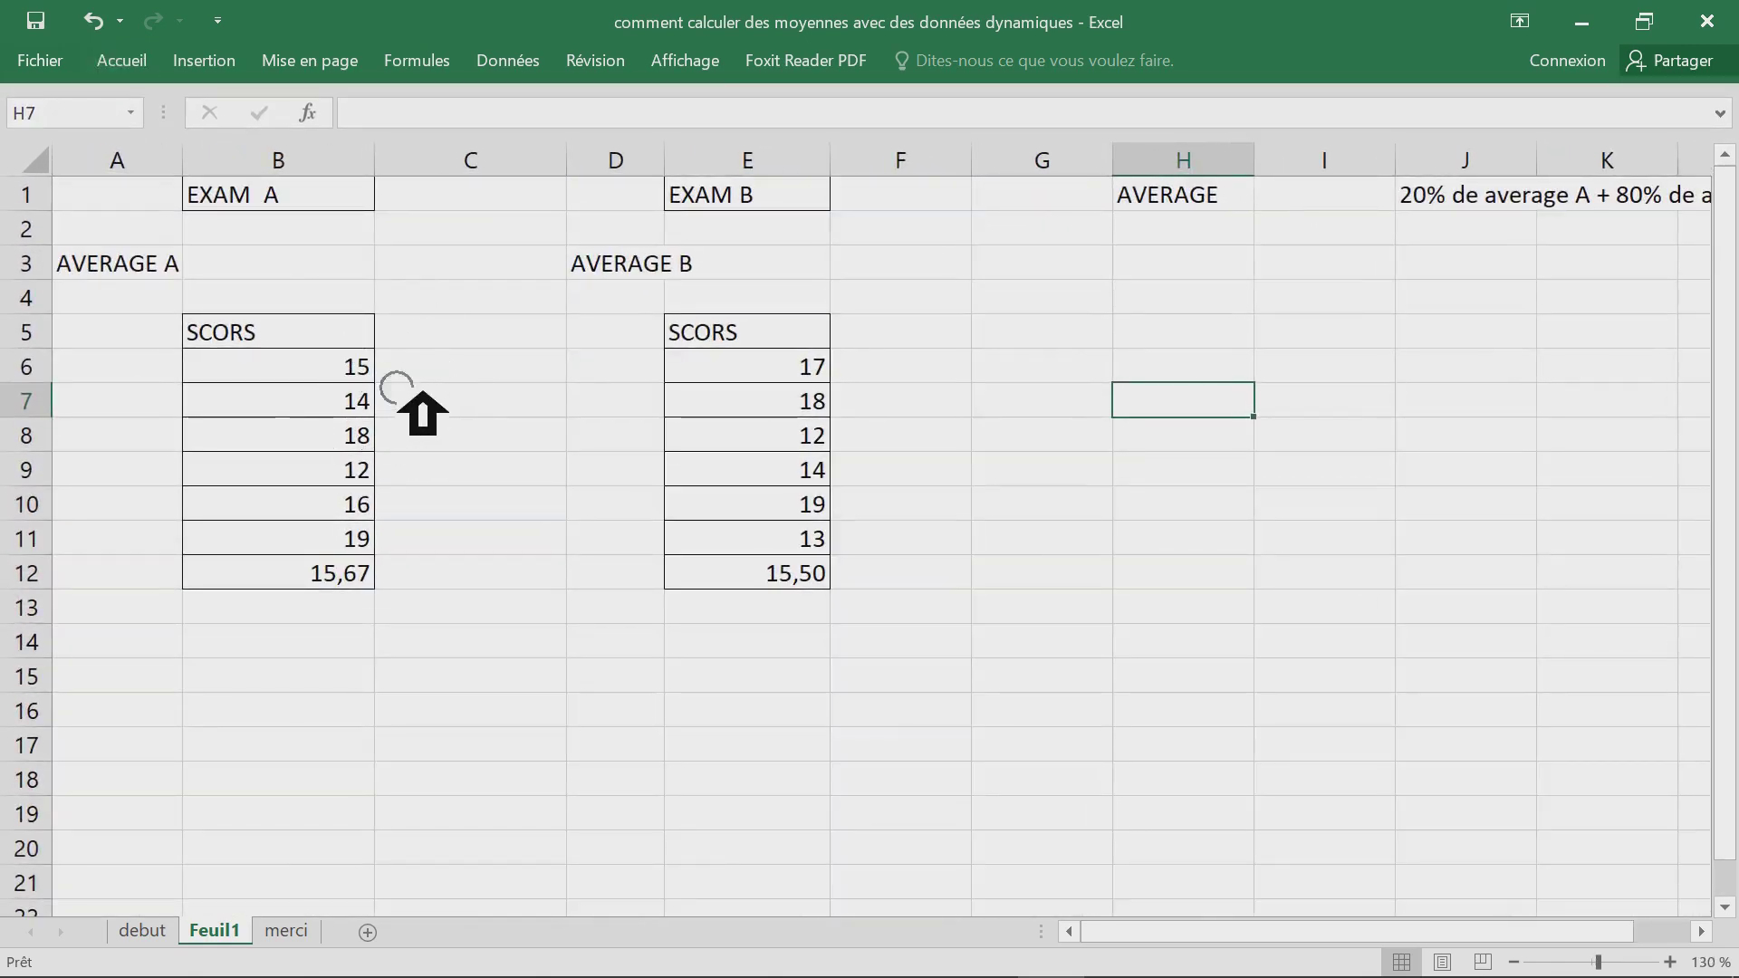
click(271, 185)
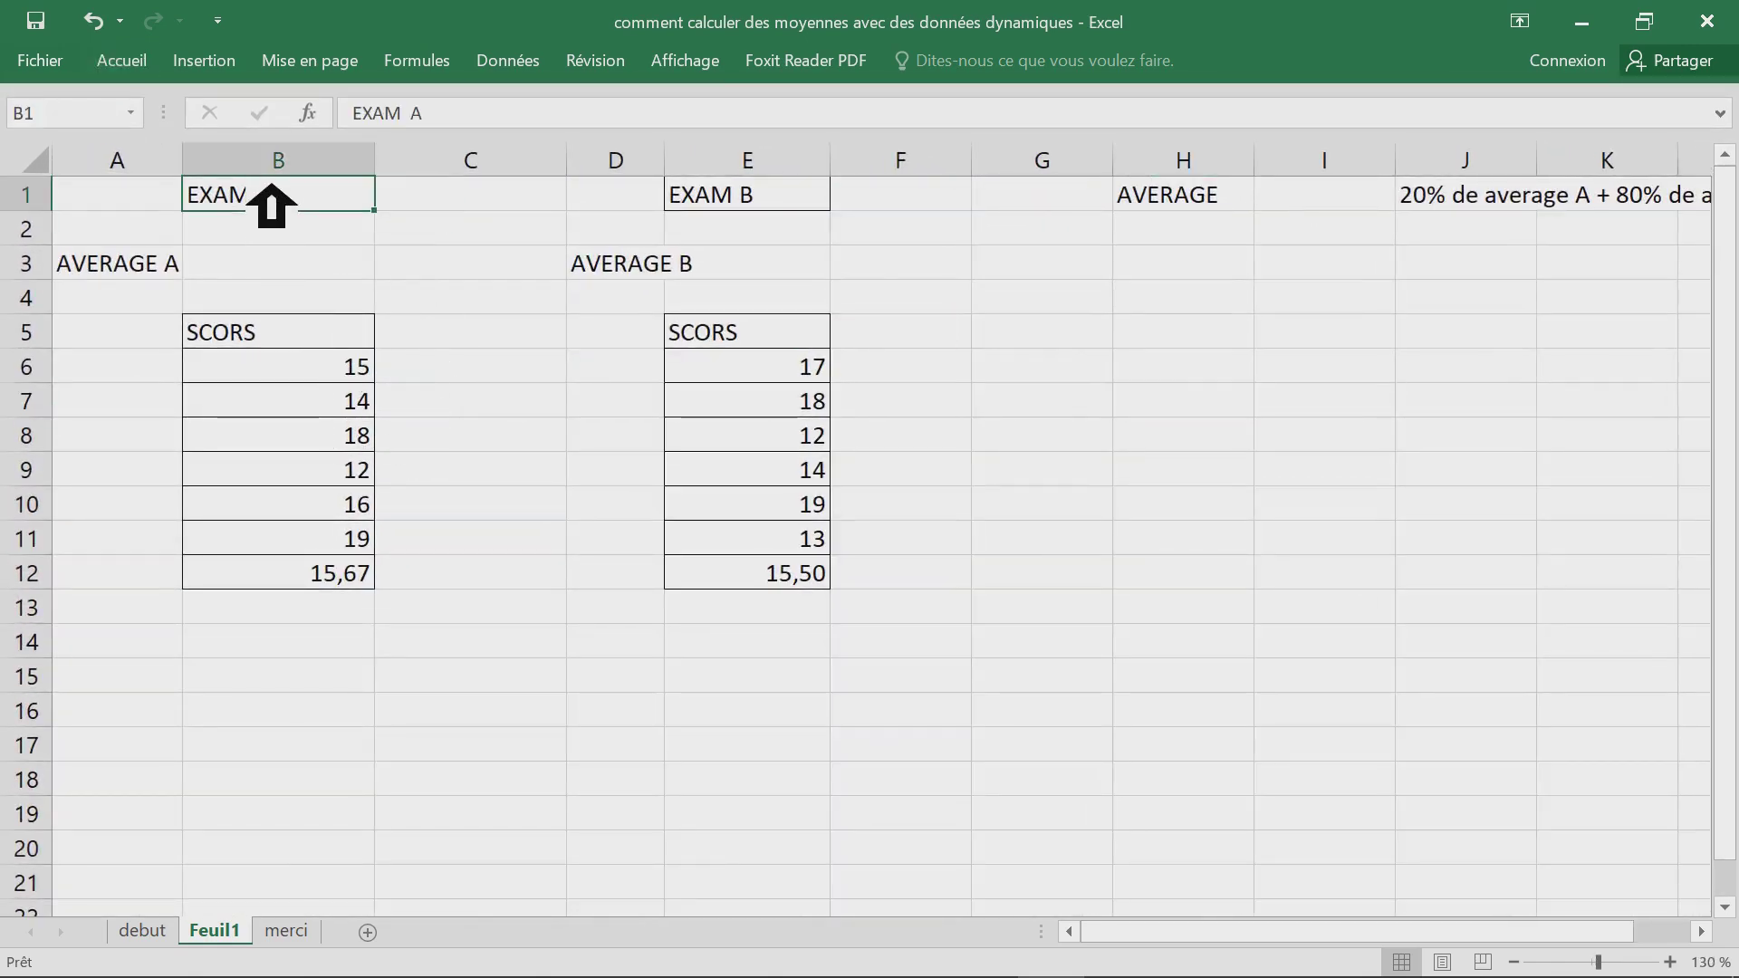
click(144, 268)
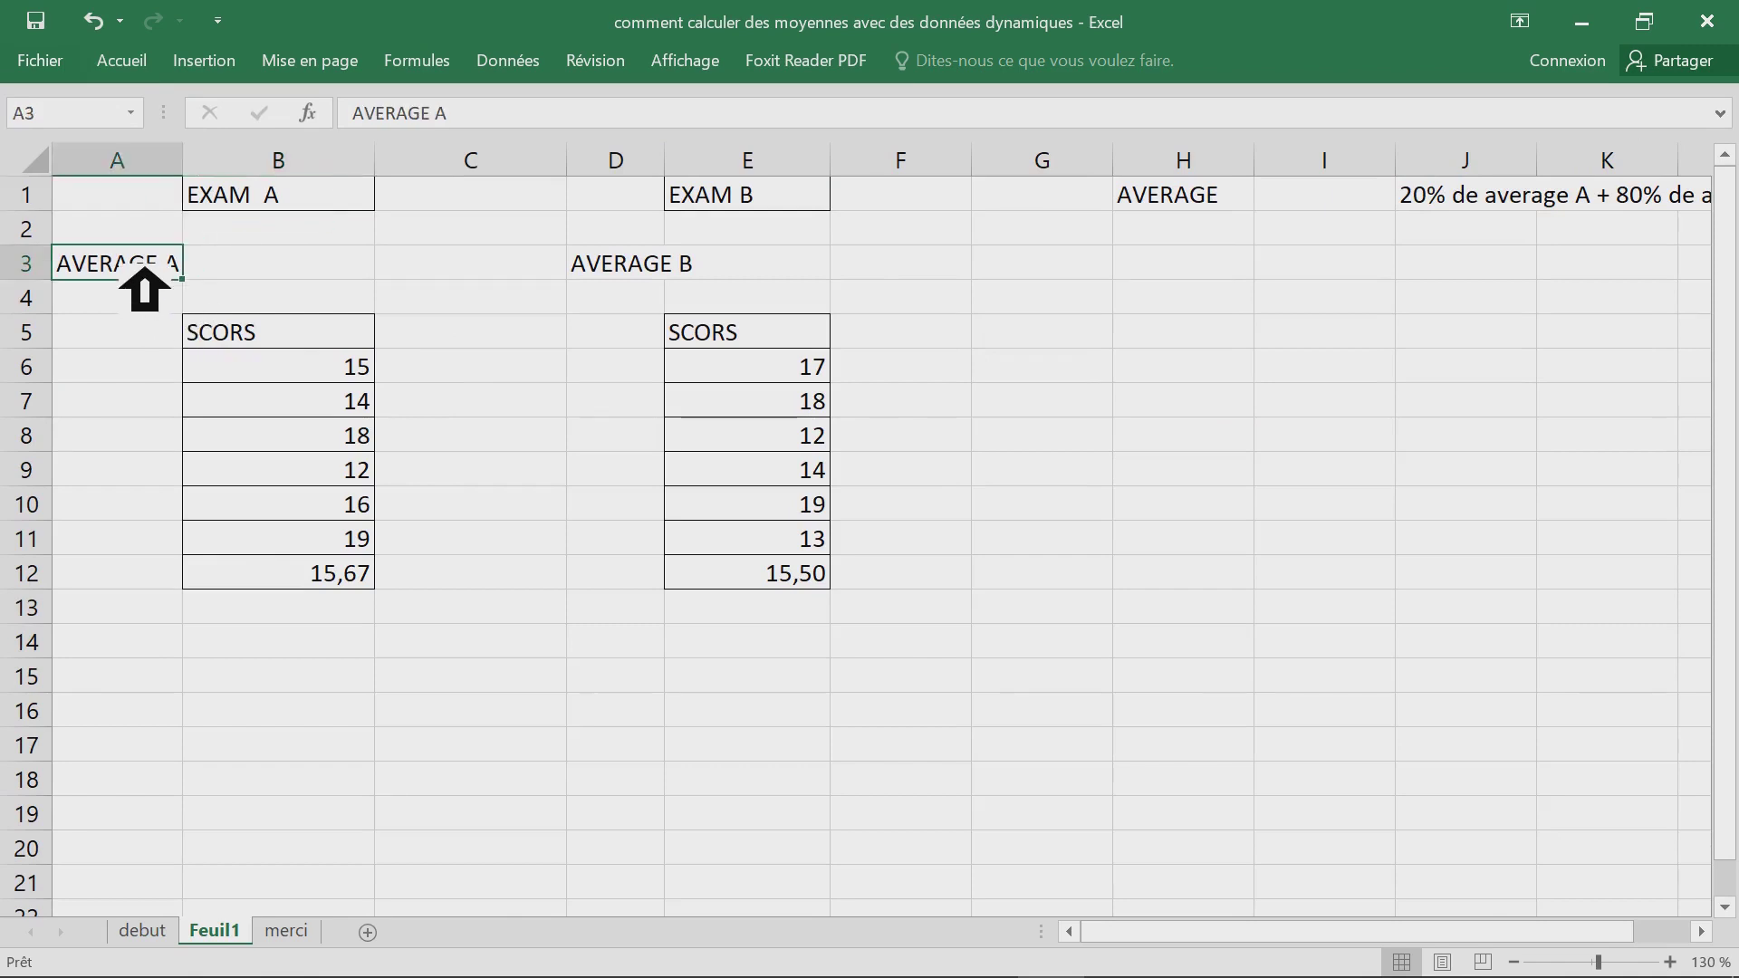
click(281, 362)
click(294, 204)
drag(303, 371, 308, 612)
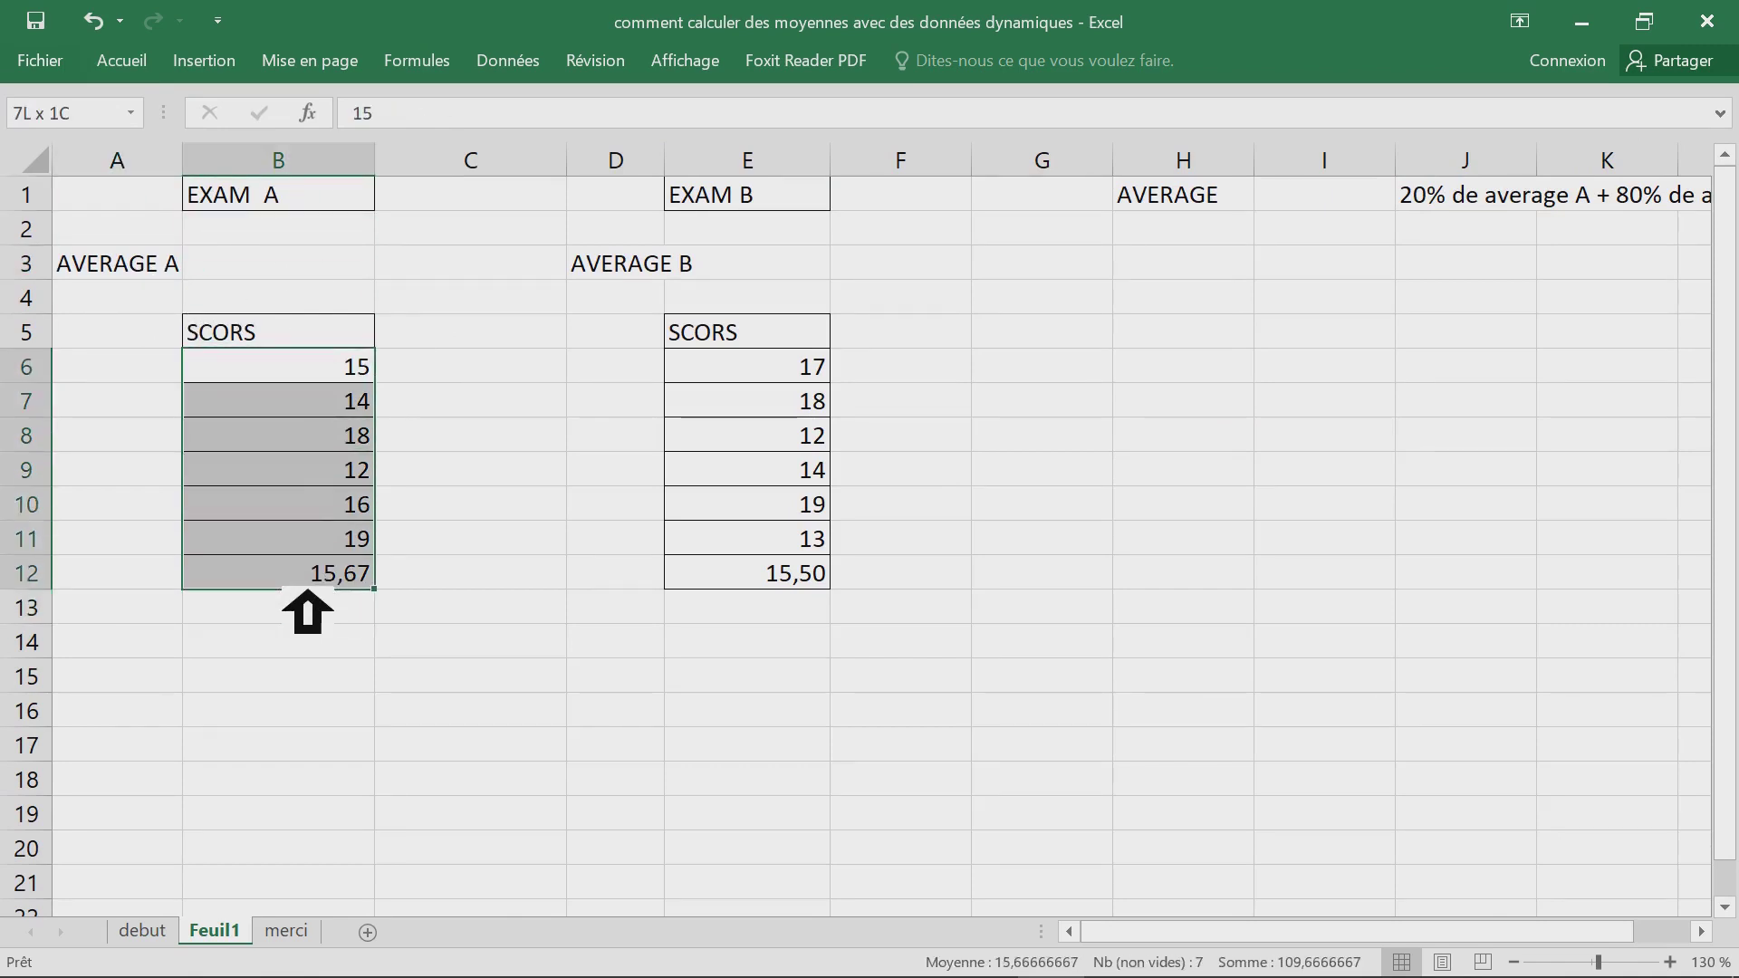
drag(280, 207, 306, 625)
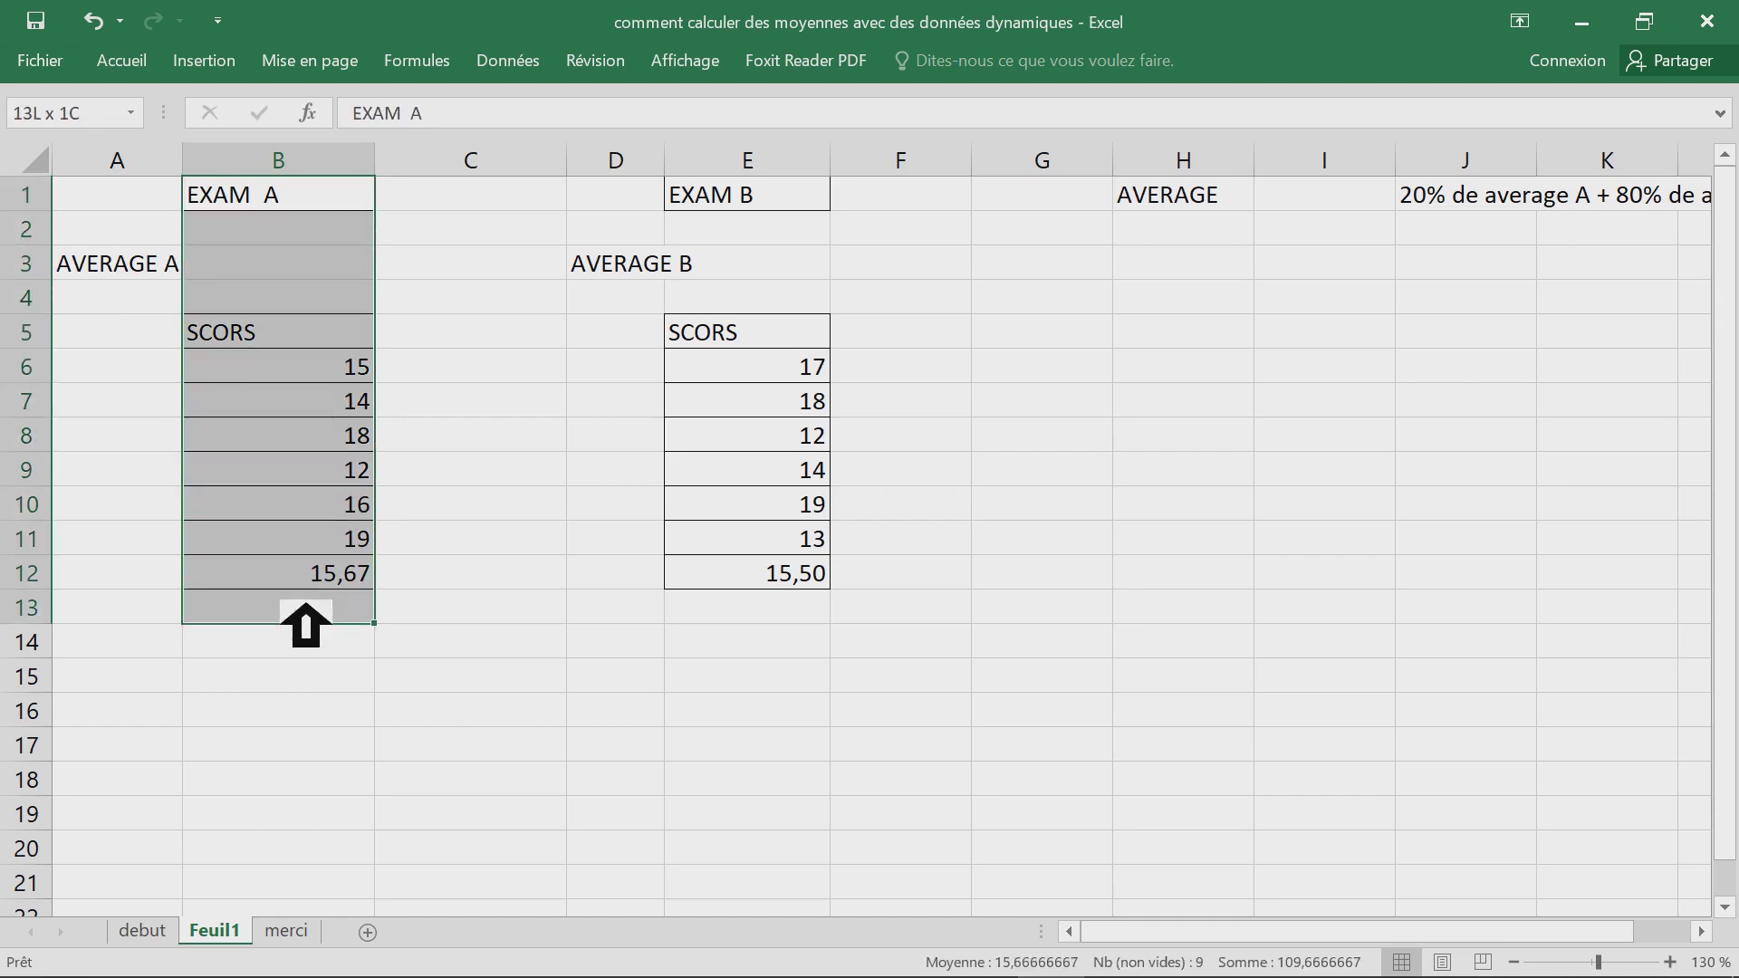
- Clear the existing averages in E12 and B12
click(768, 195)
click(747, 160)
click(786, 371)
drag(786, 371, 790, 579)
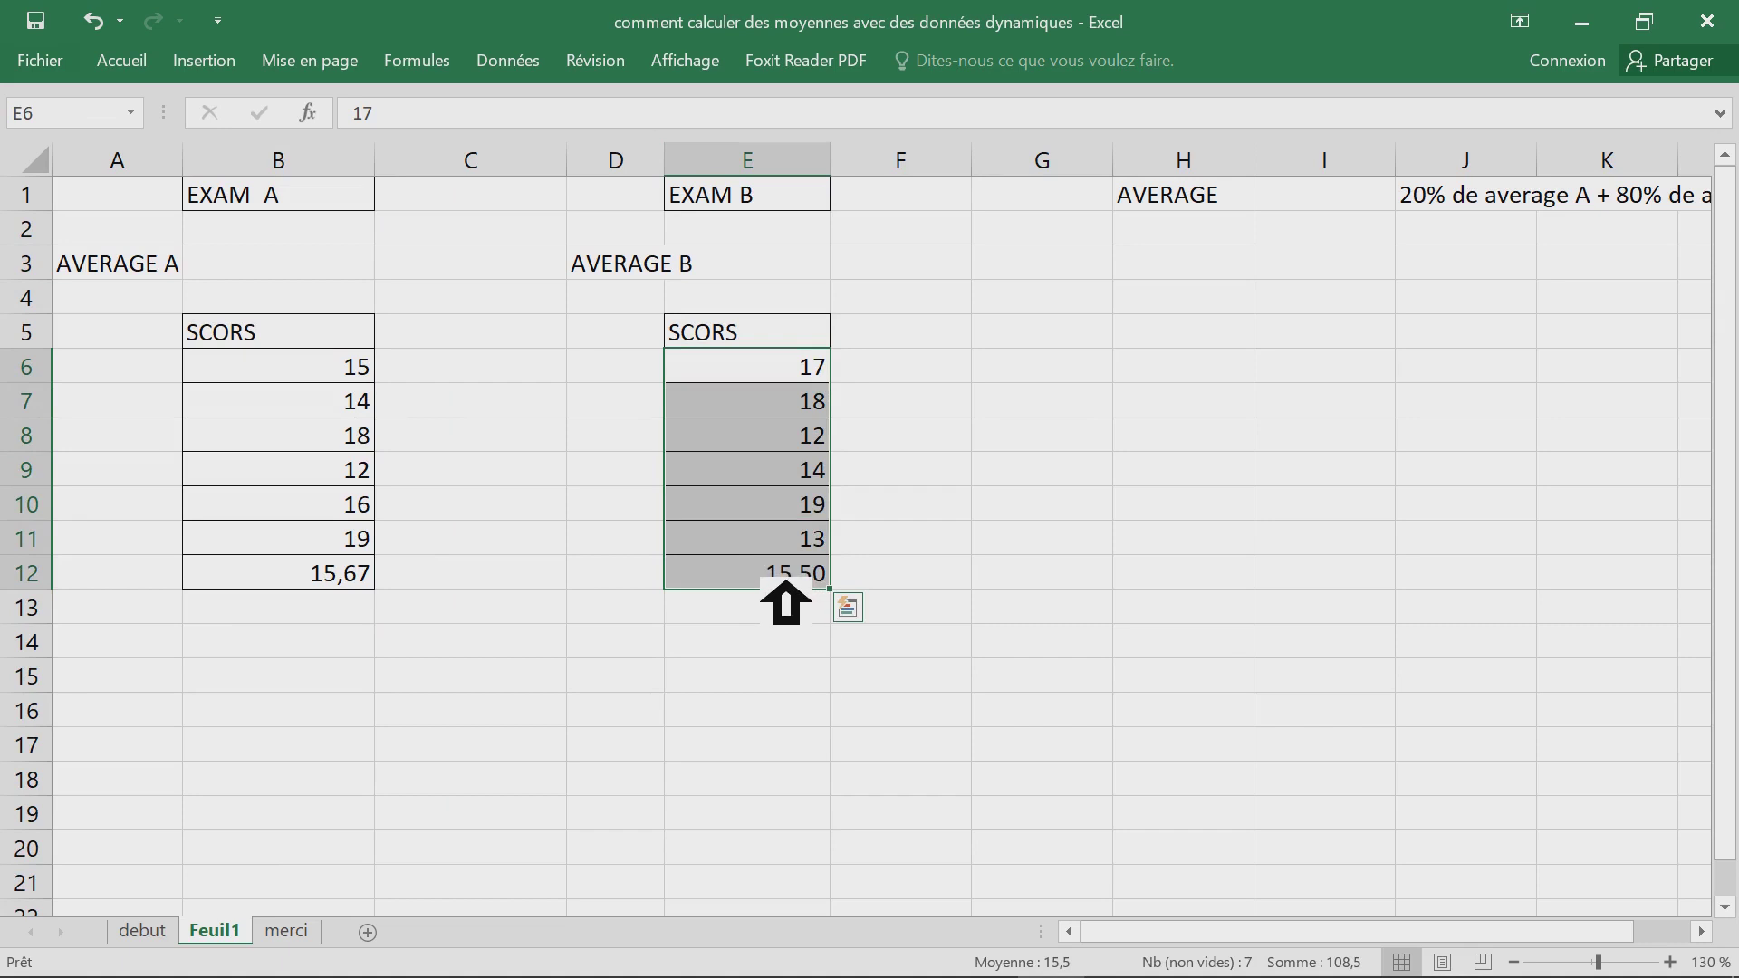
click(785, 582)
key(Delete)
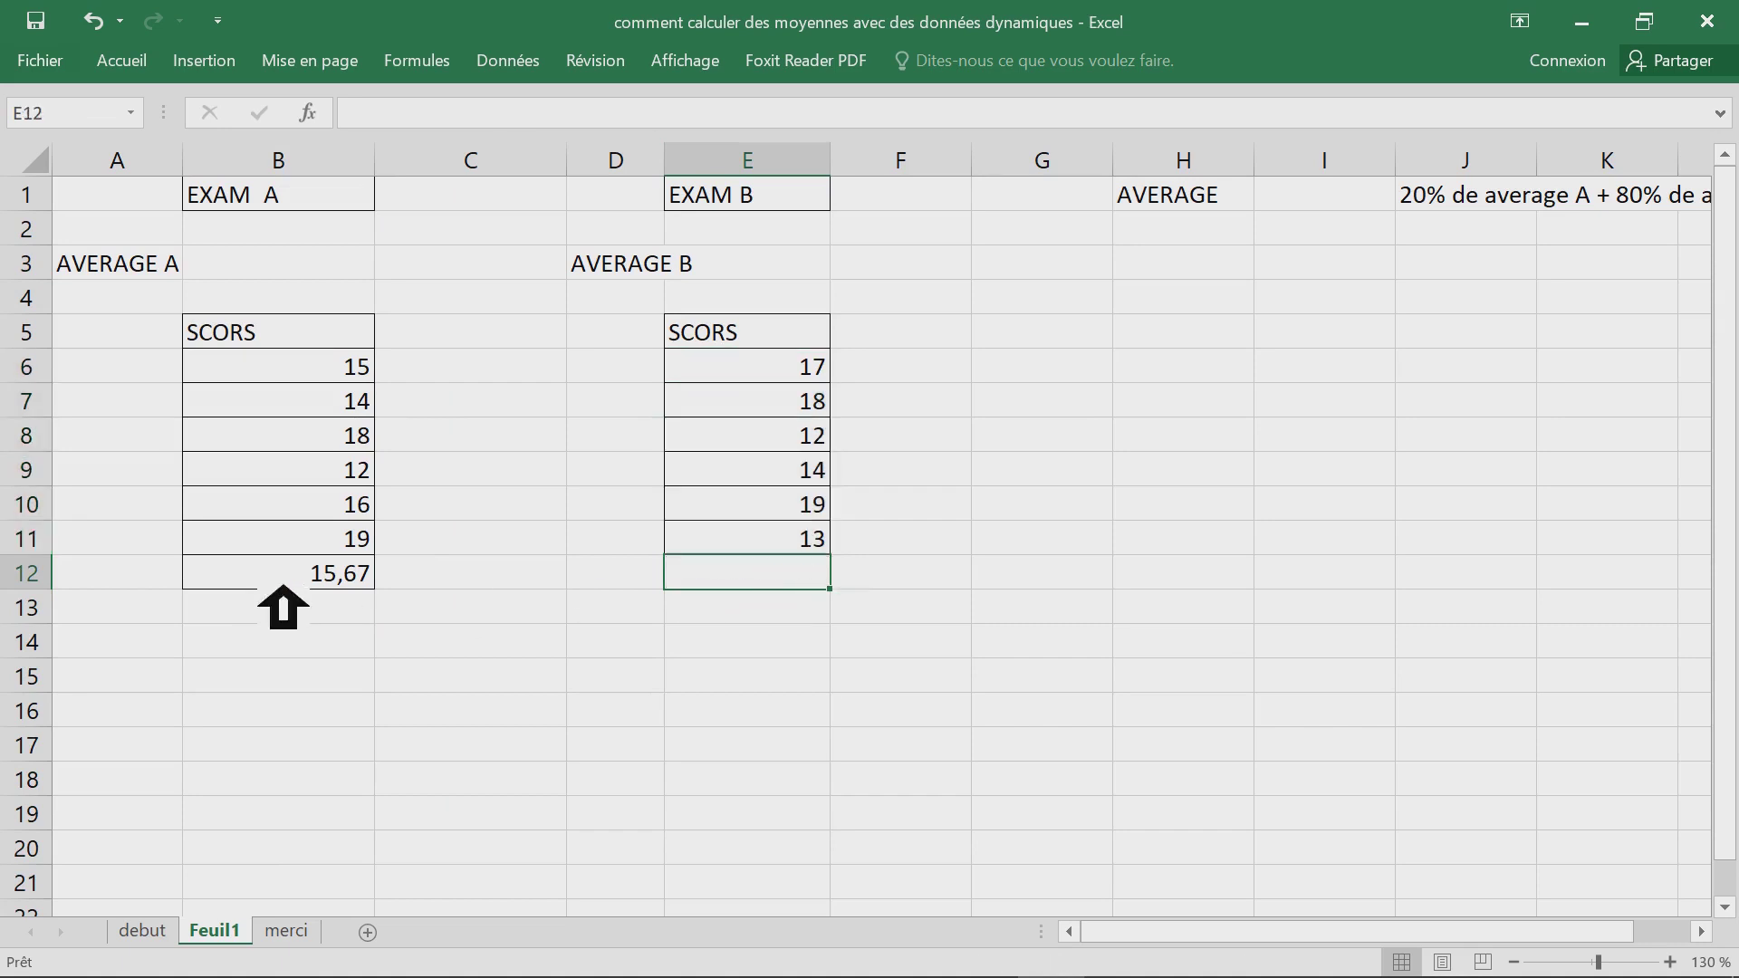
click(303, 572)
key(Delete)
- Widen column A to fit the AVERAGE A label
drag(342, 373, 351, 538)
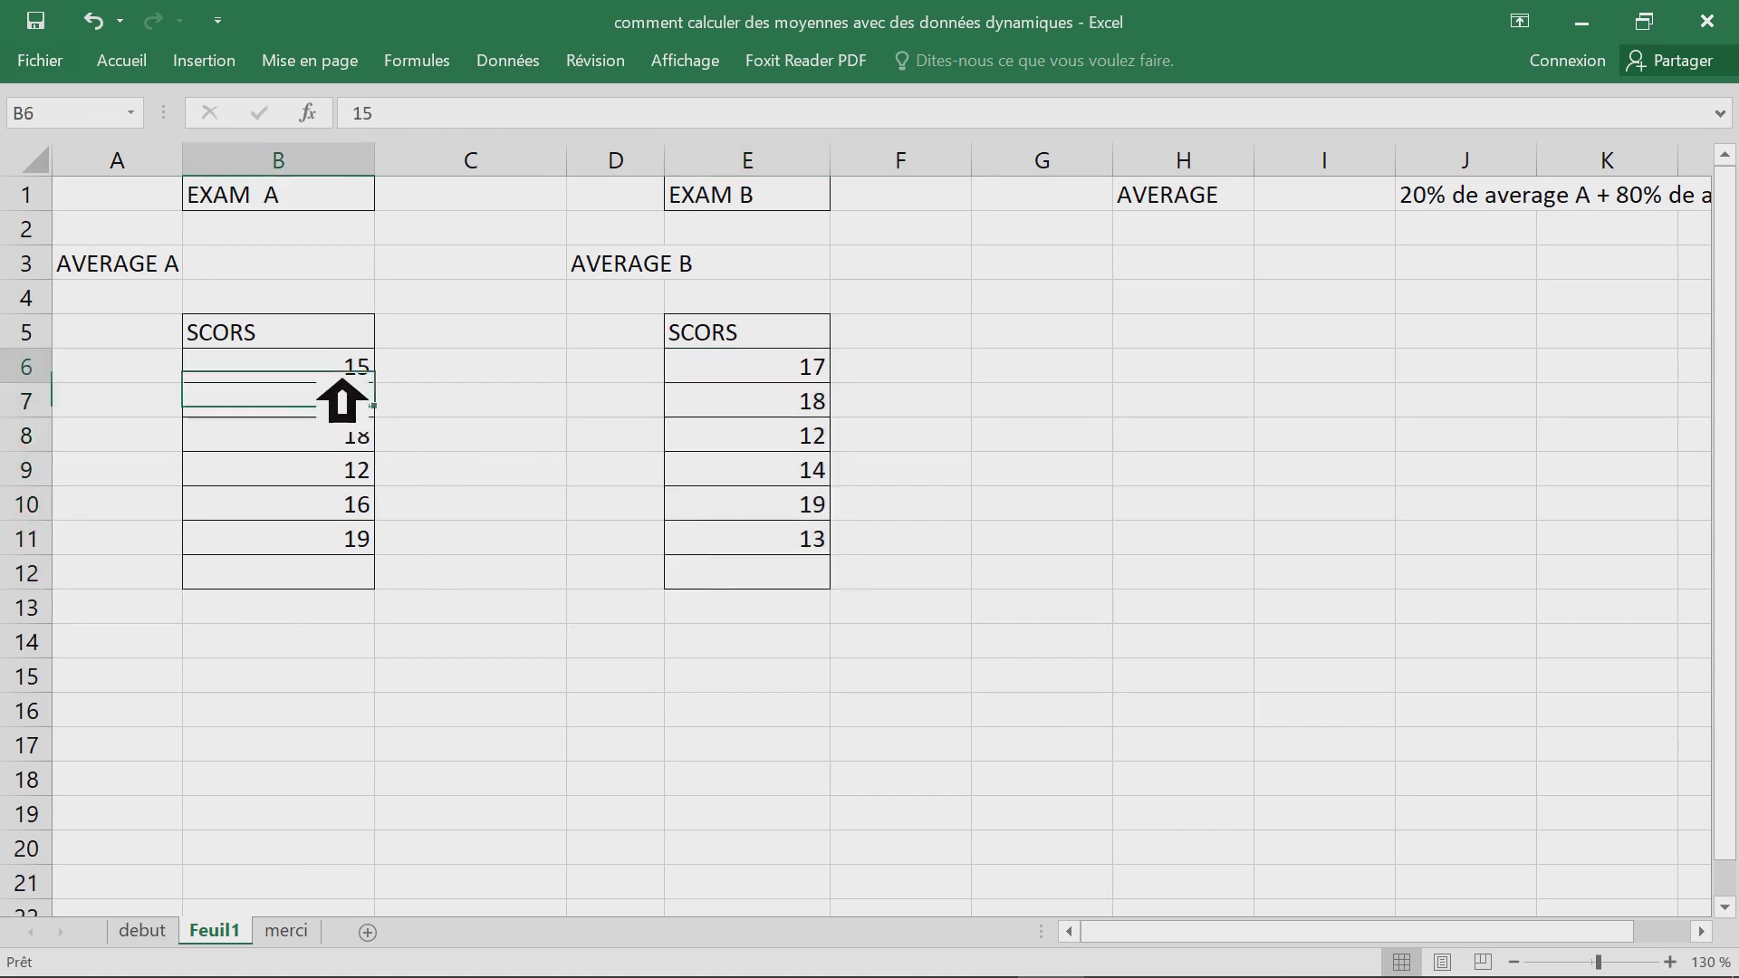
click(256, 271)
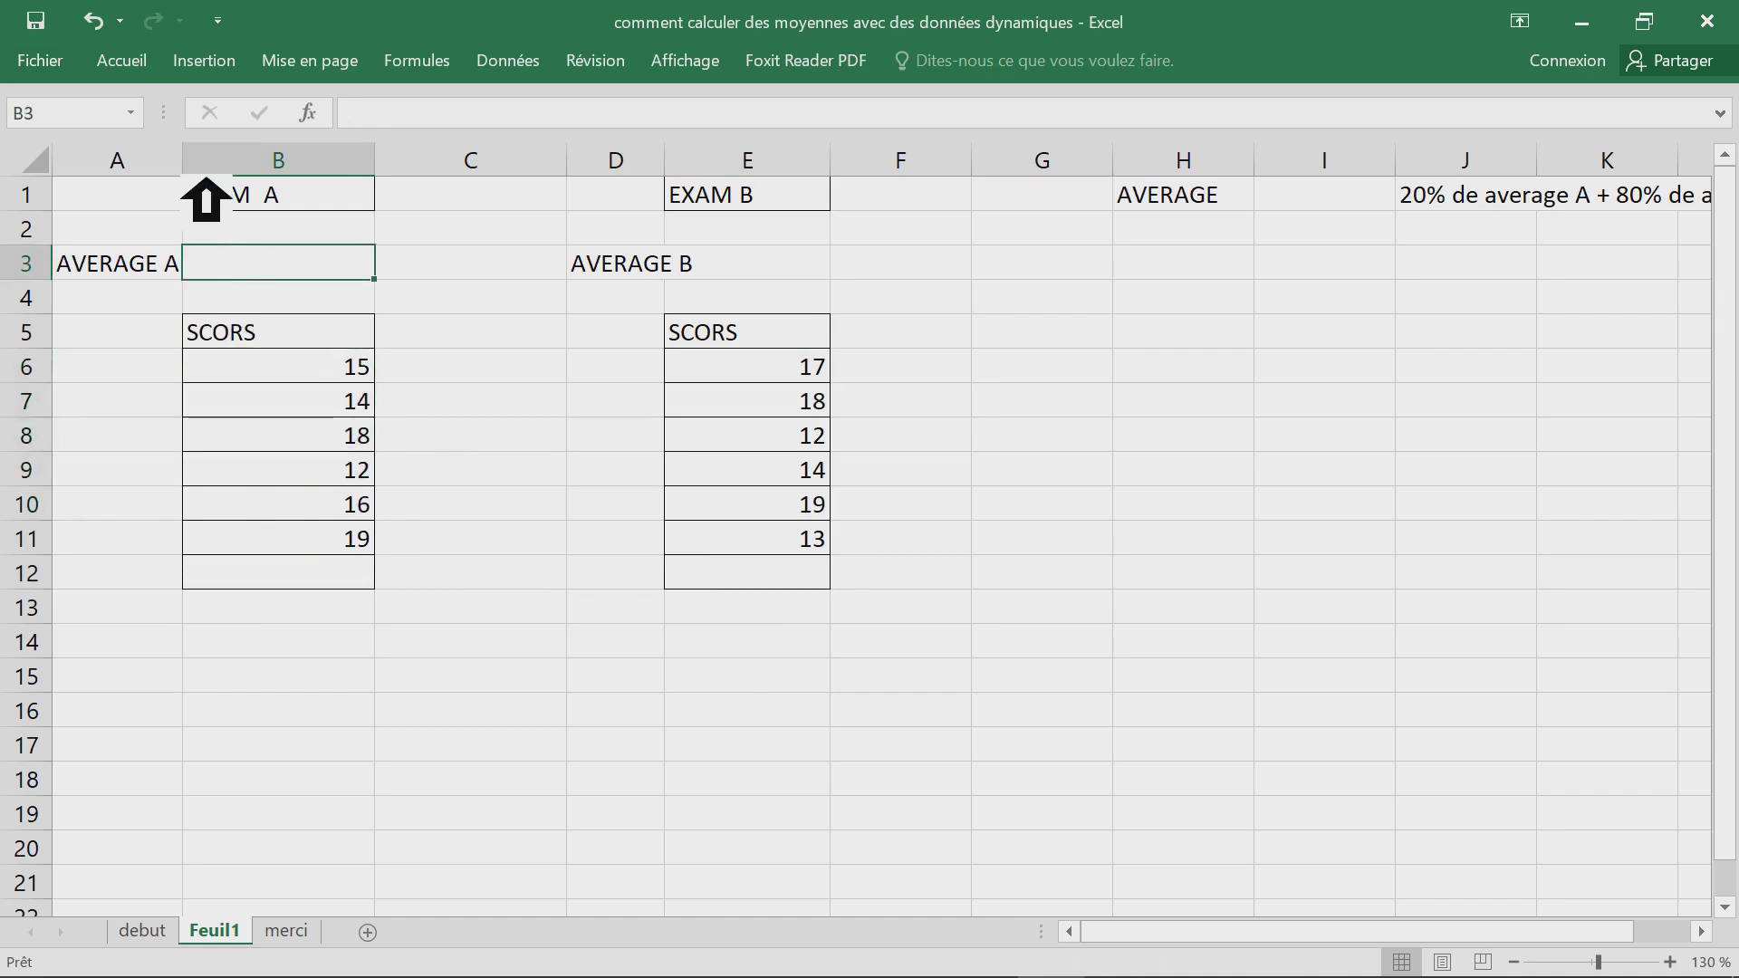
drag(206, 165, 254, 173)
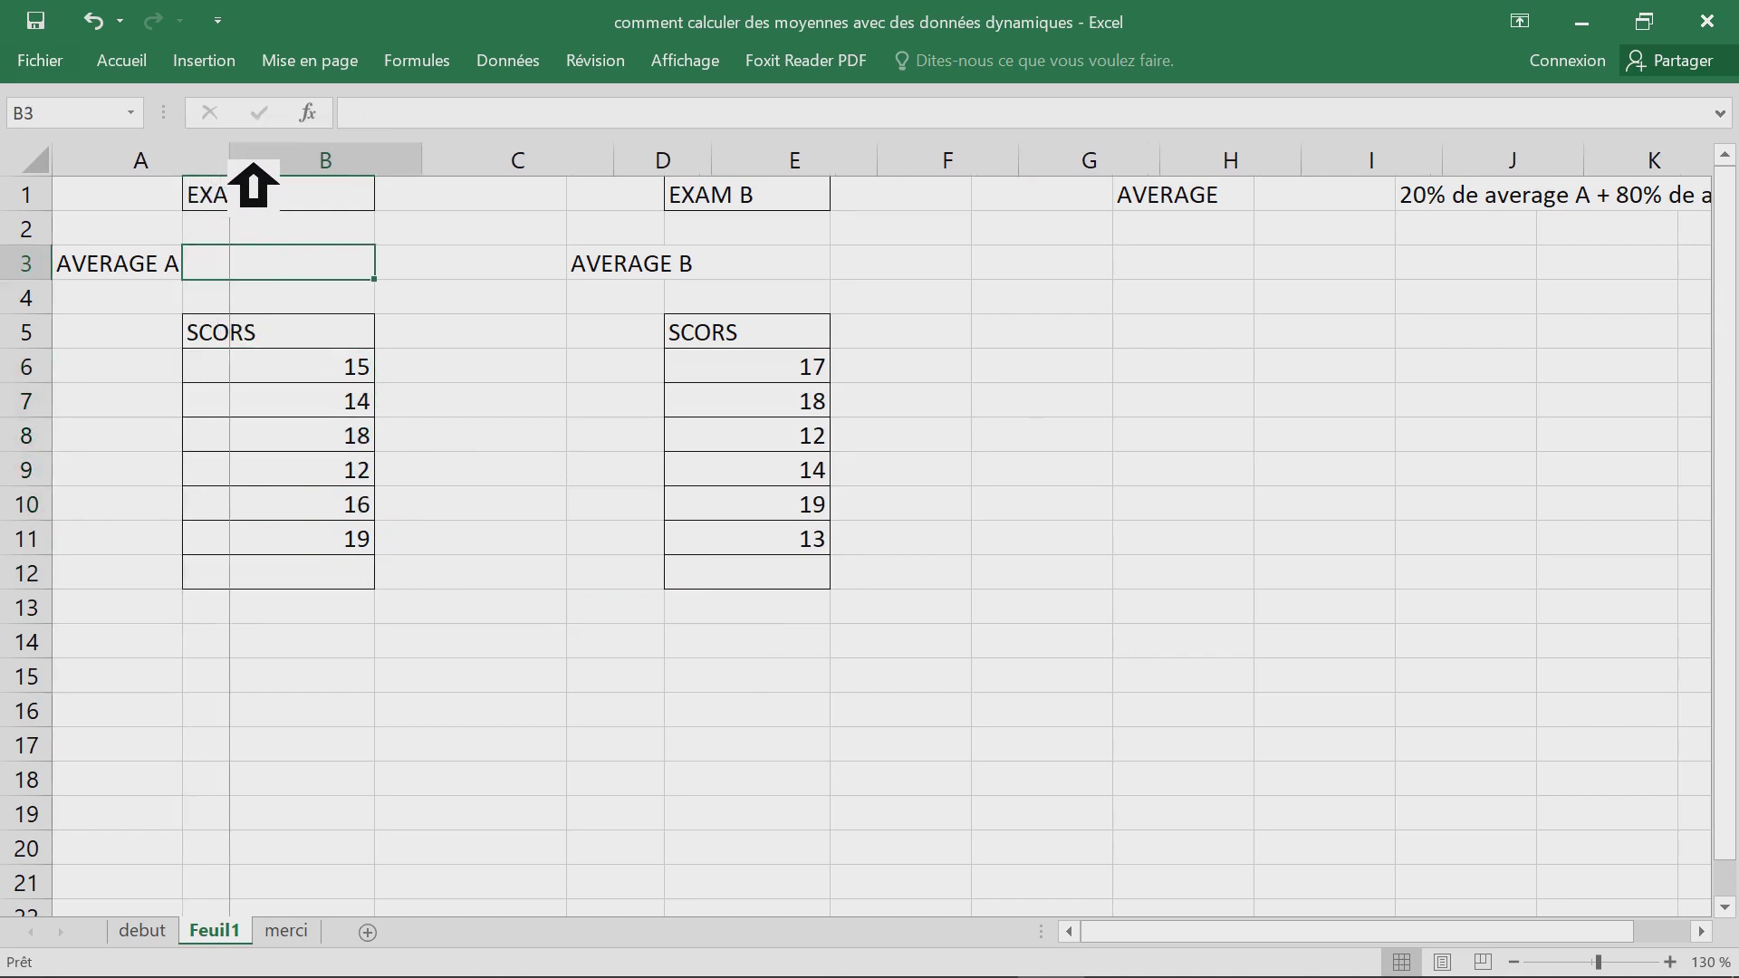
click(204, 270)
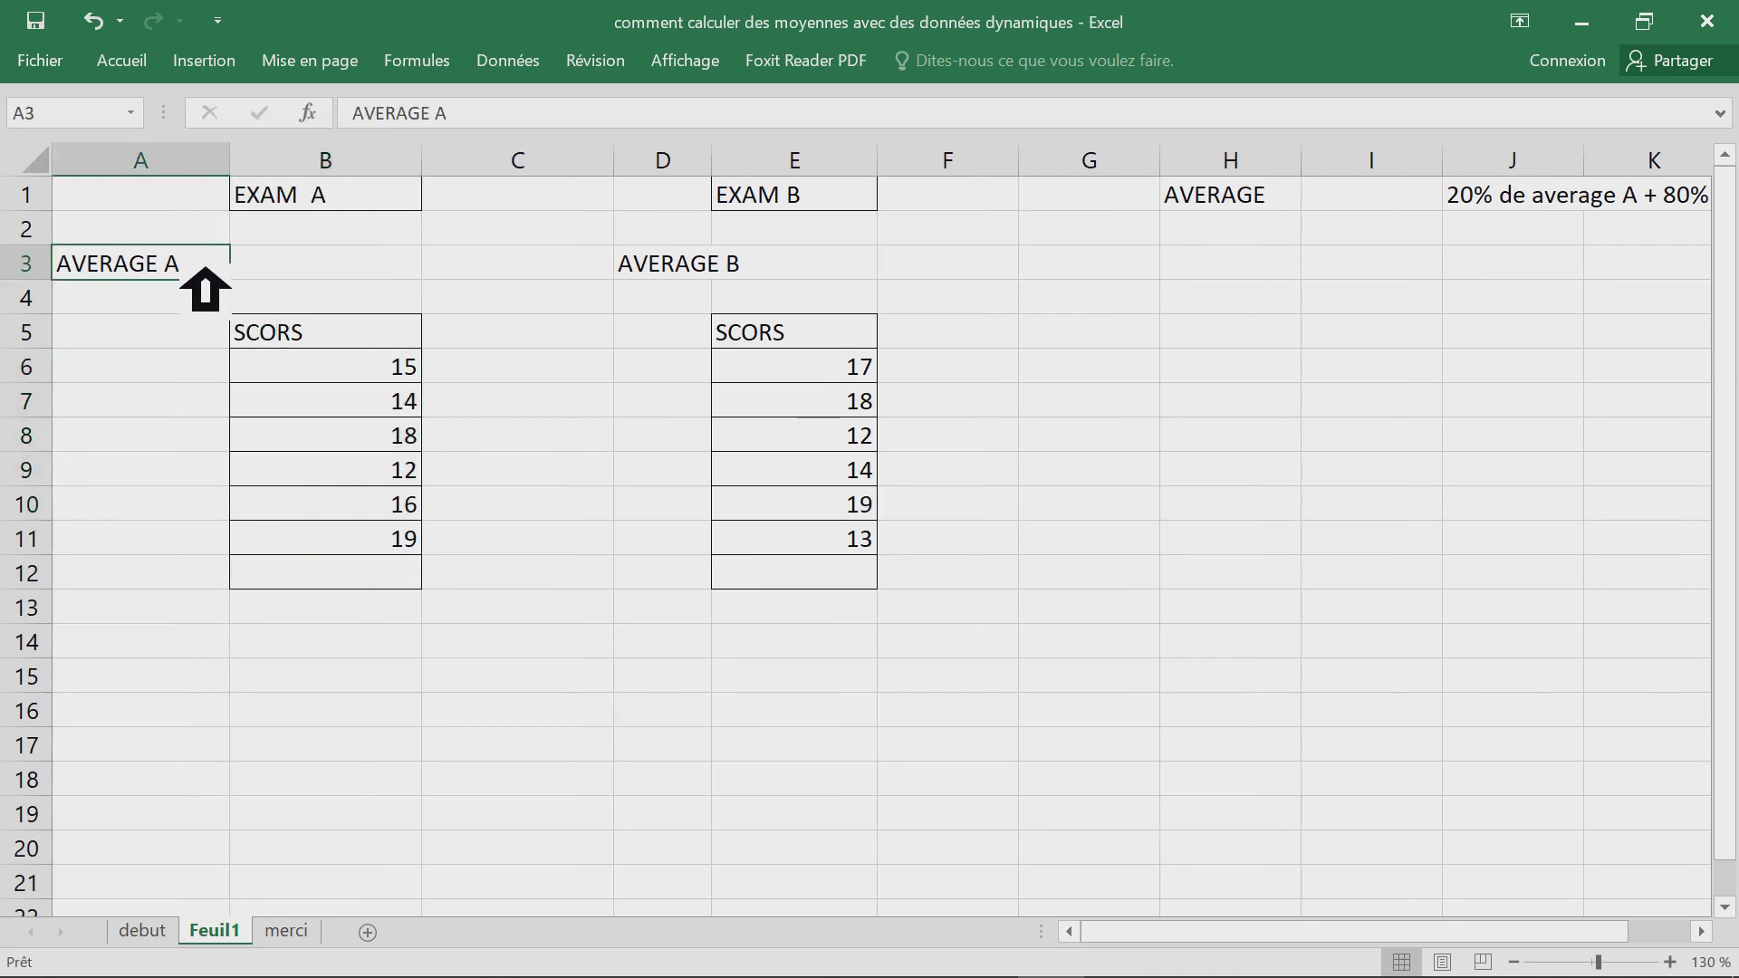
- Move the AVERAGE heading from H1 to G1 and the weighting note from J1 to G2
click(1241, 199)
drag(1183, 215, 1095, 217)
click(1497, 221)
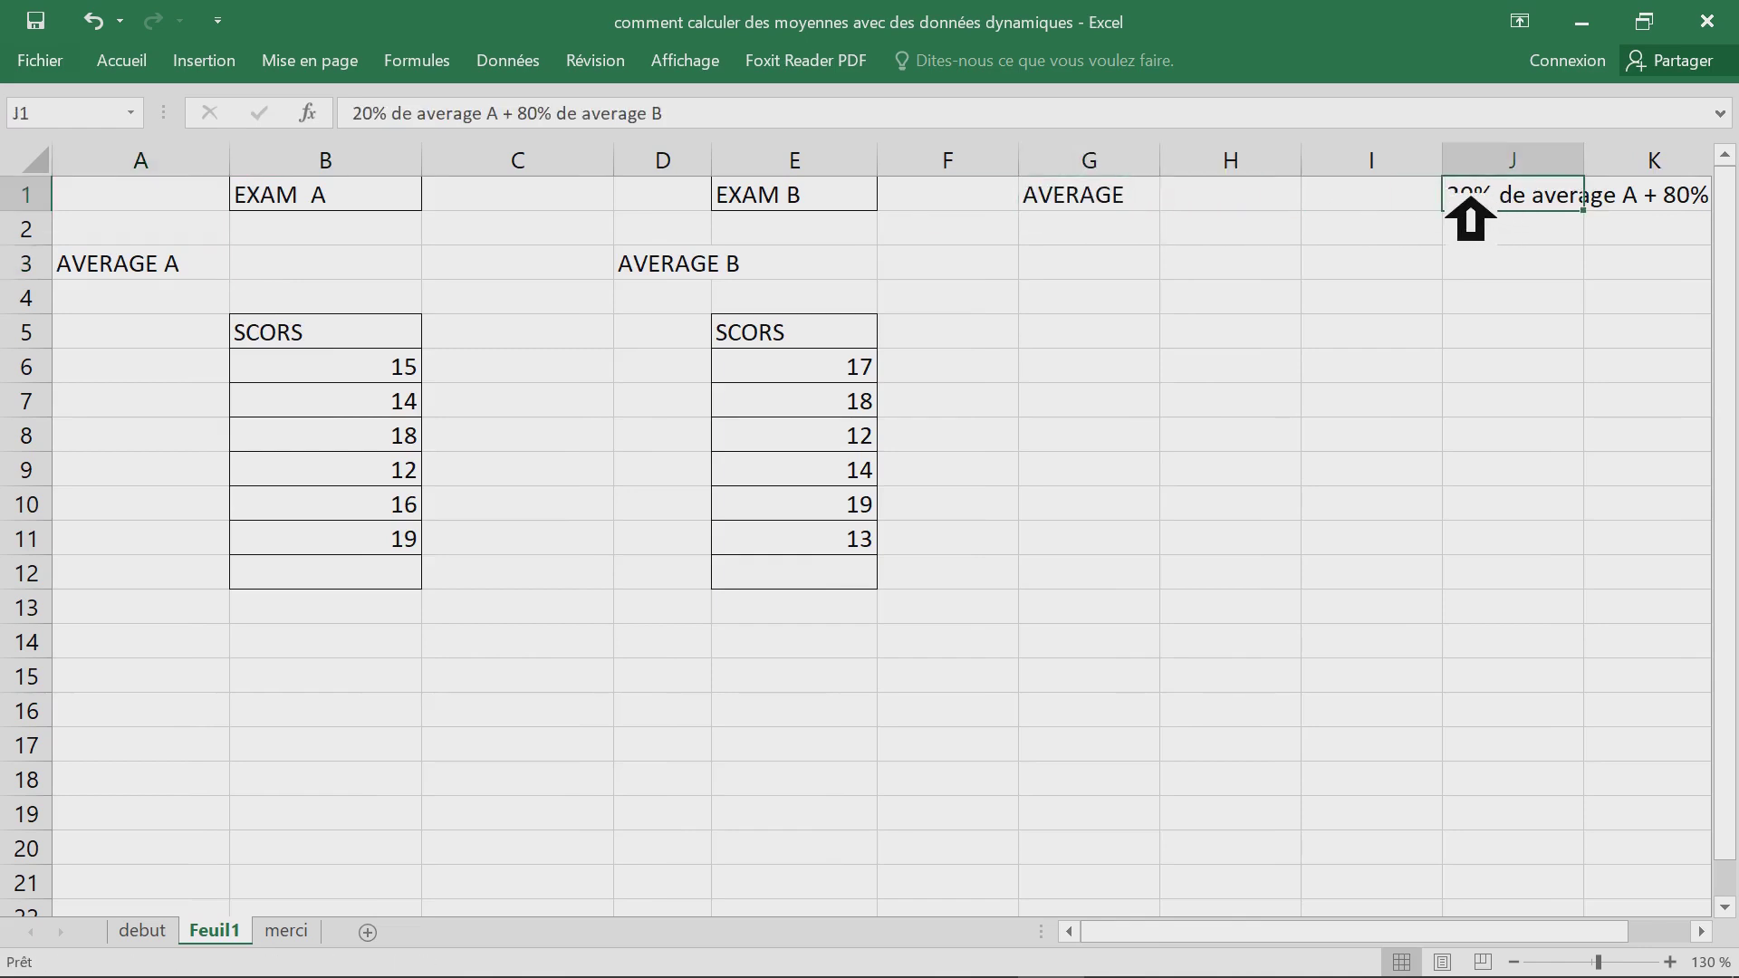
drag(1471, 221, 1150, 249)
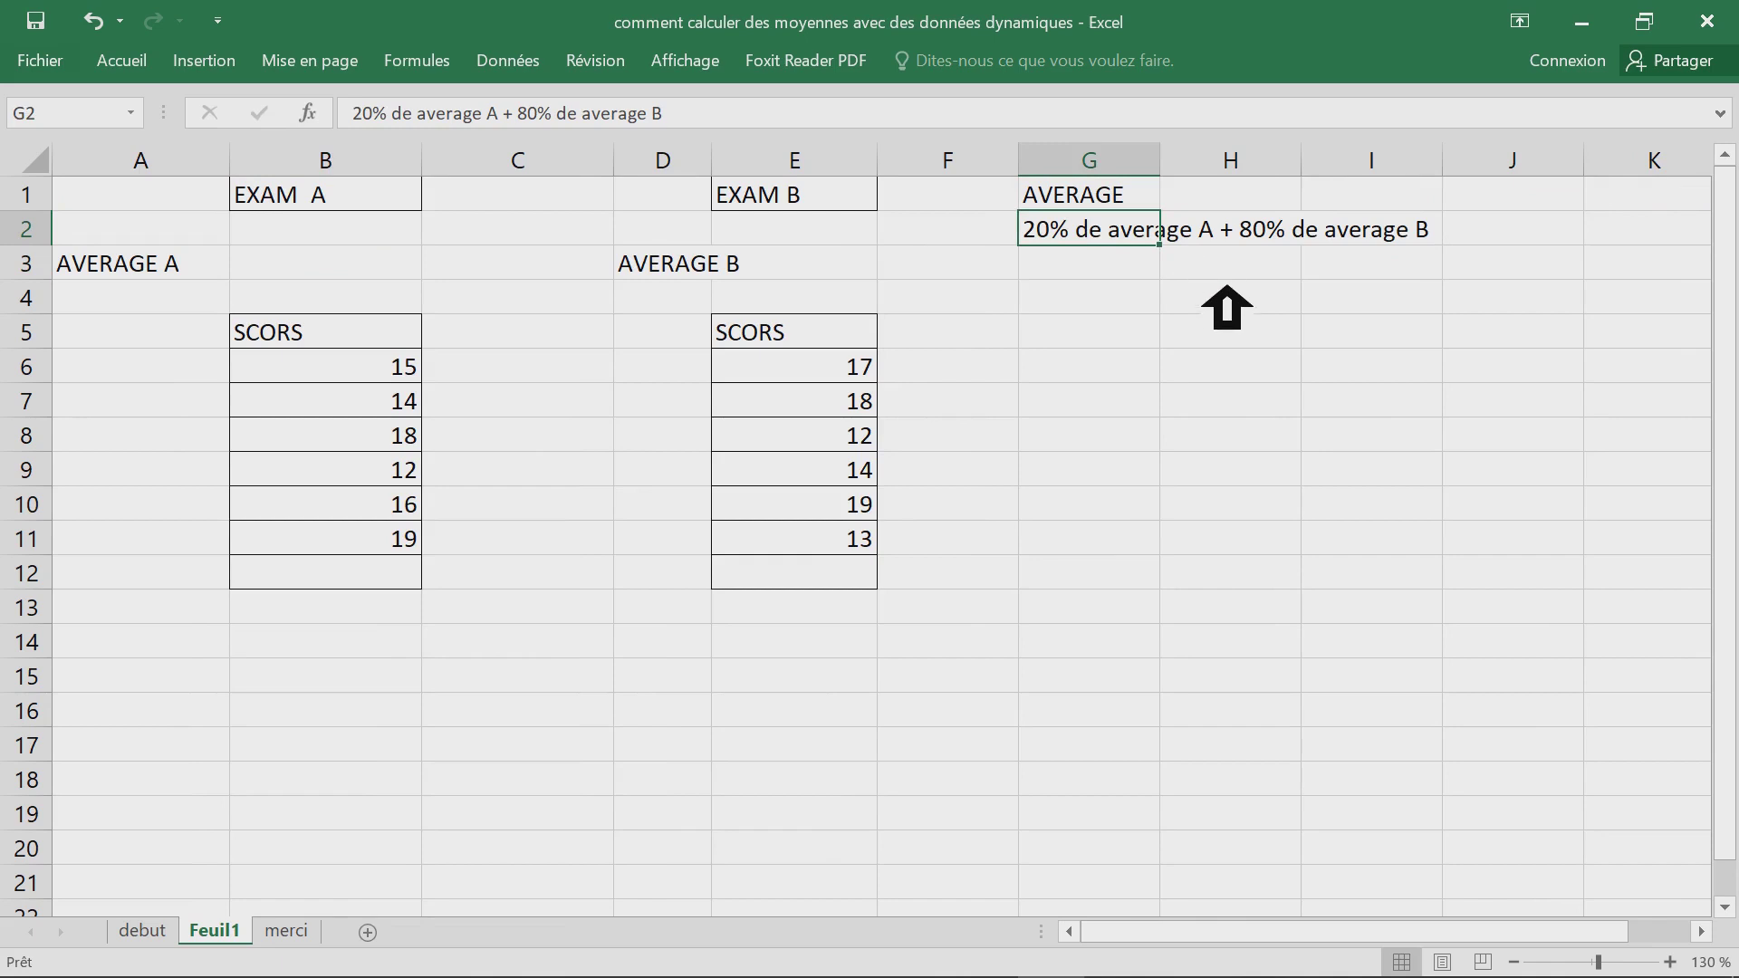
click(1268, 384)
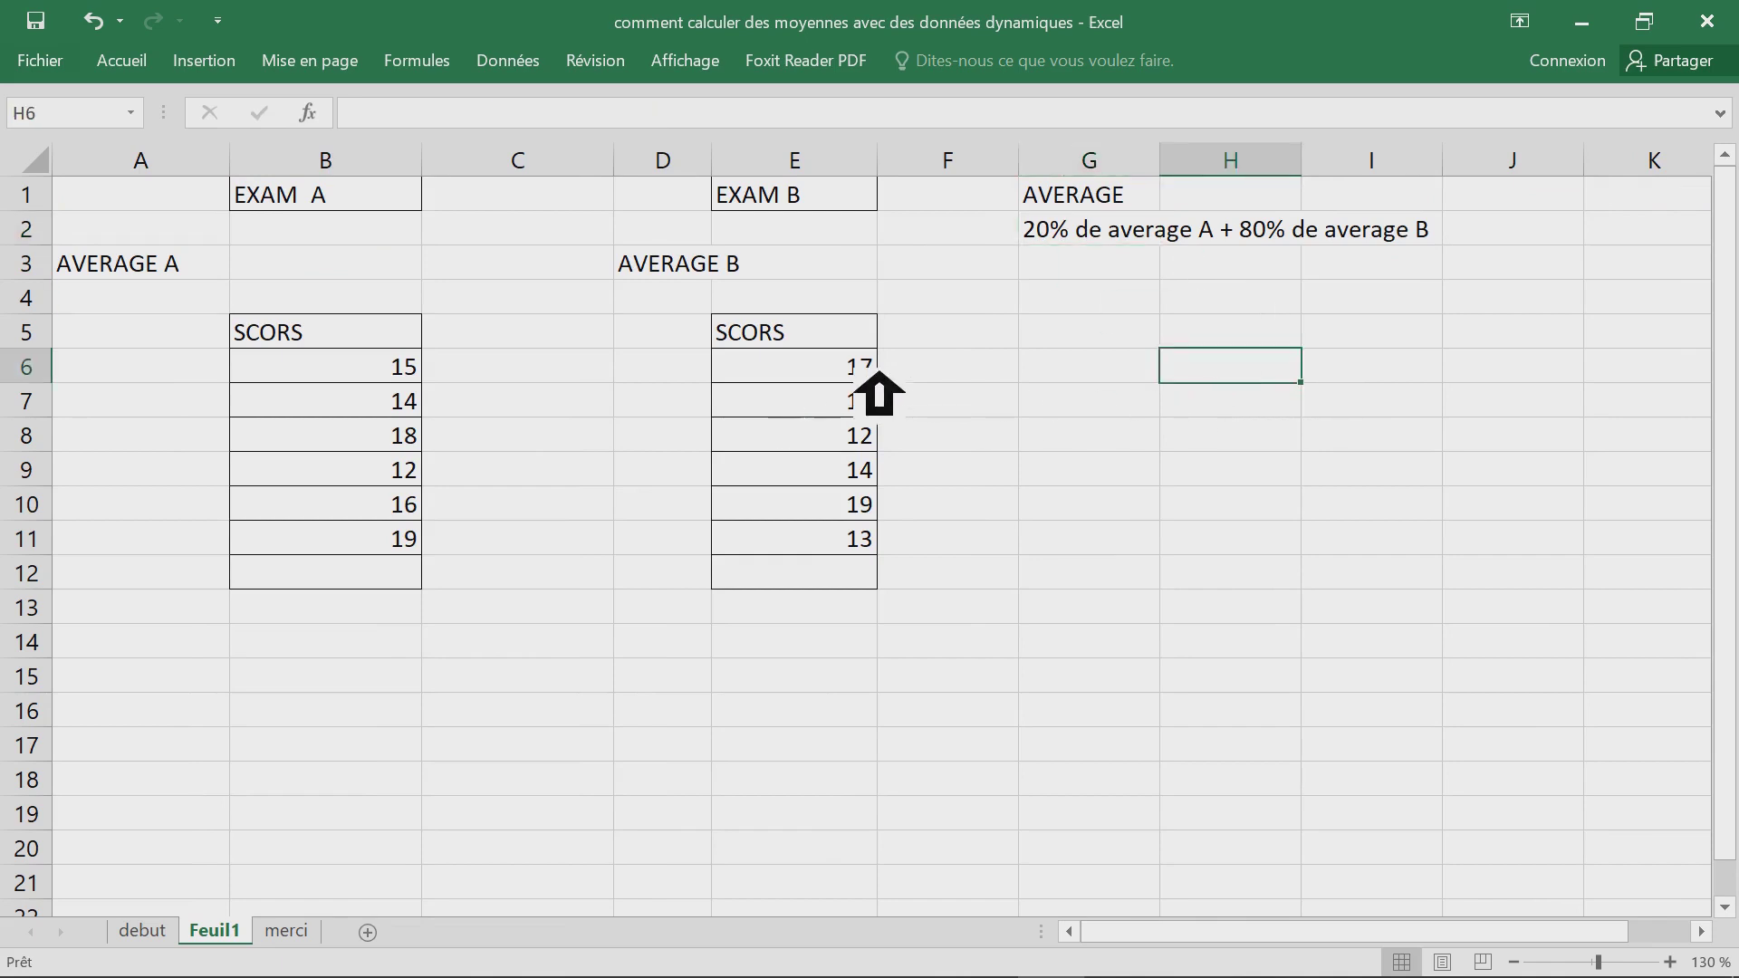
scroll(660, 466, right, 1)
scroll(660, 467, up, 2)
click(516, 497)
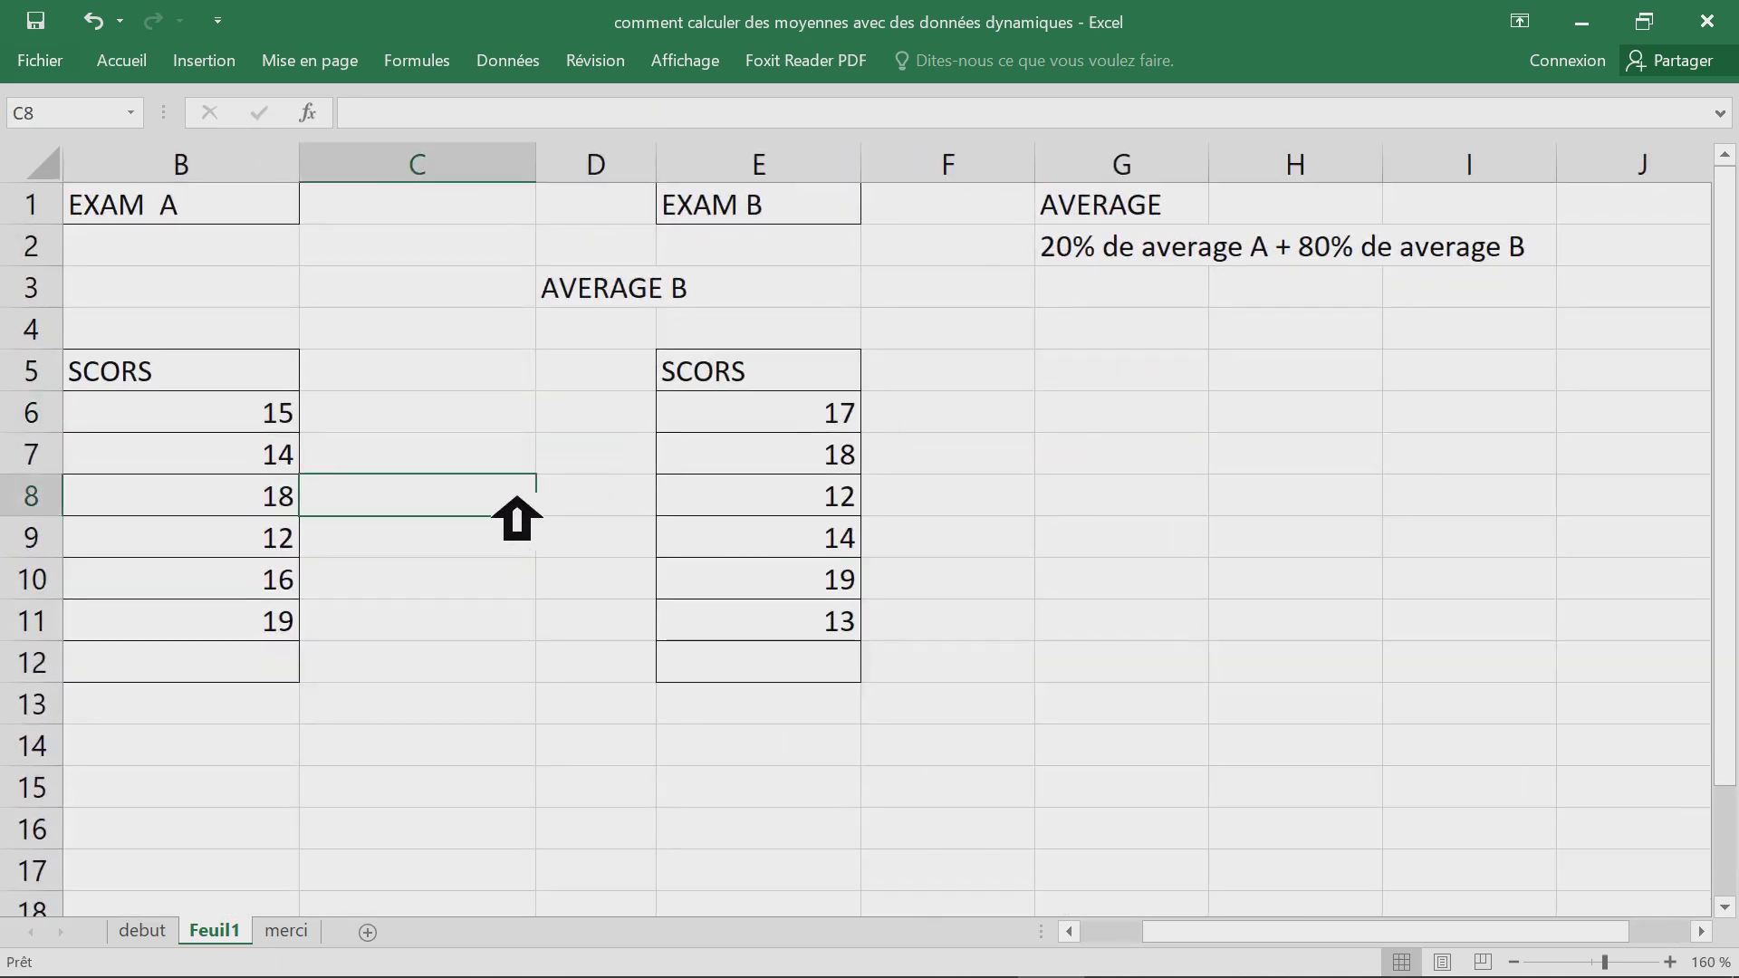
- Fill cell B3 with light green
key(ctrl+Home)
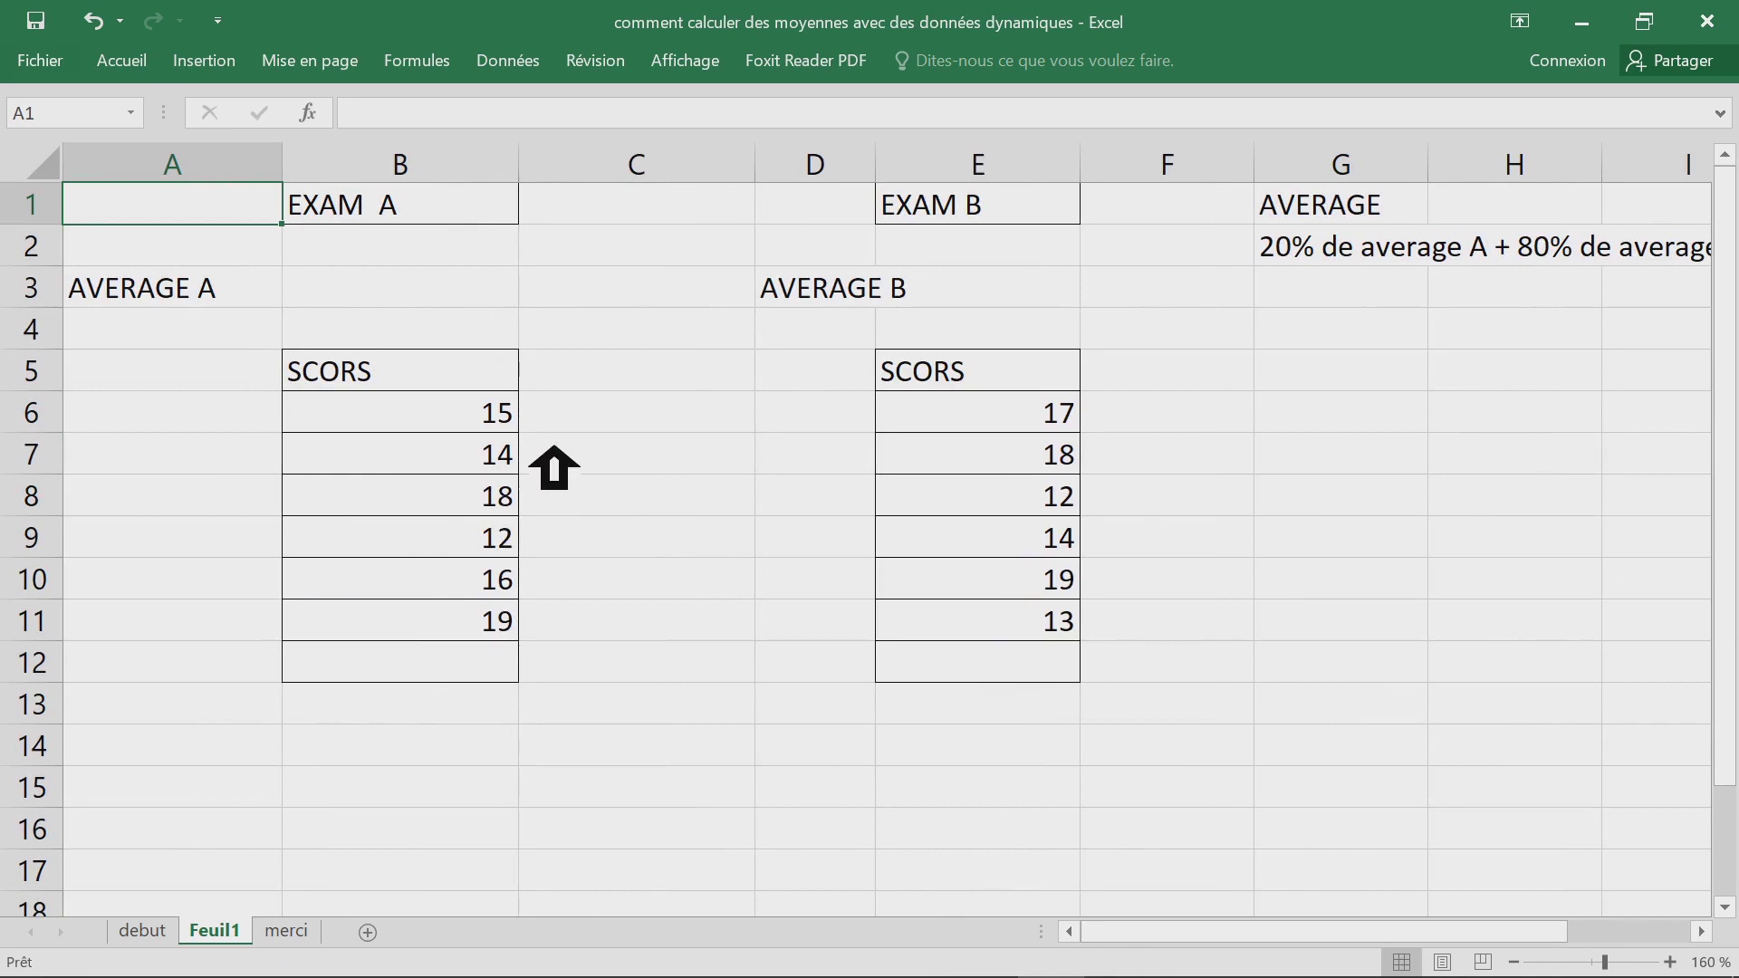
click(366, 298)
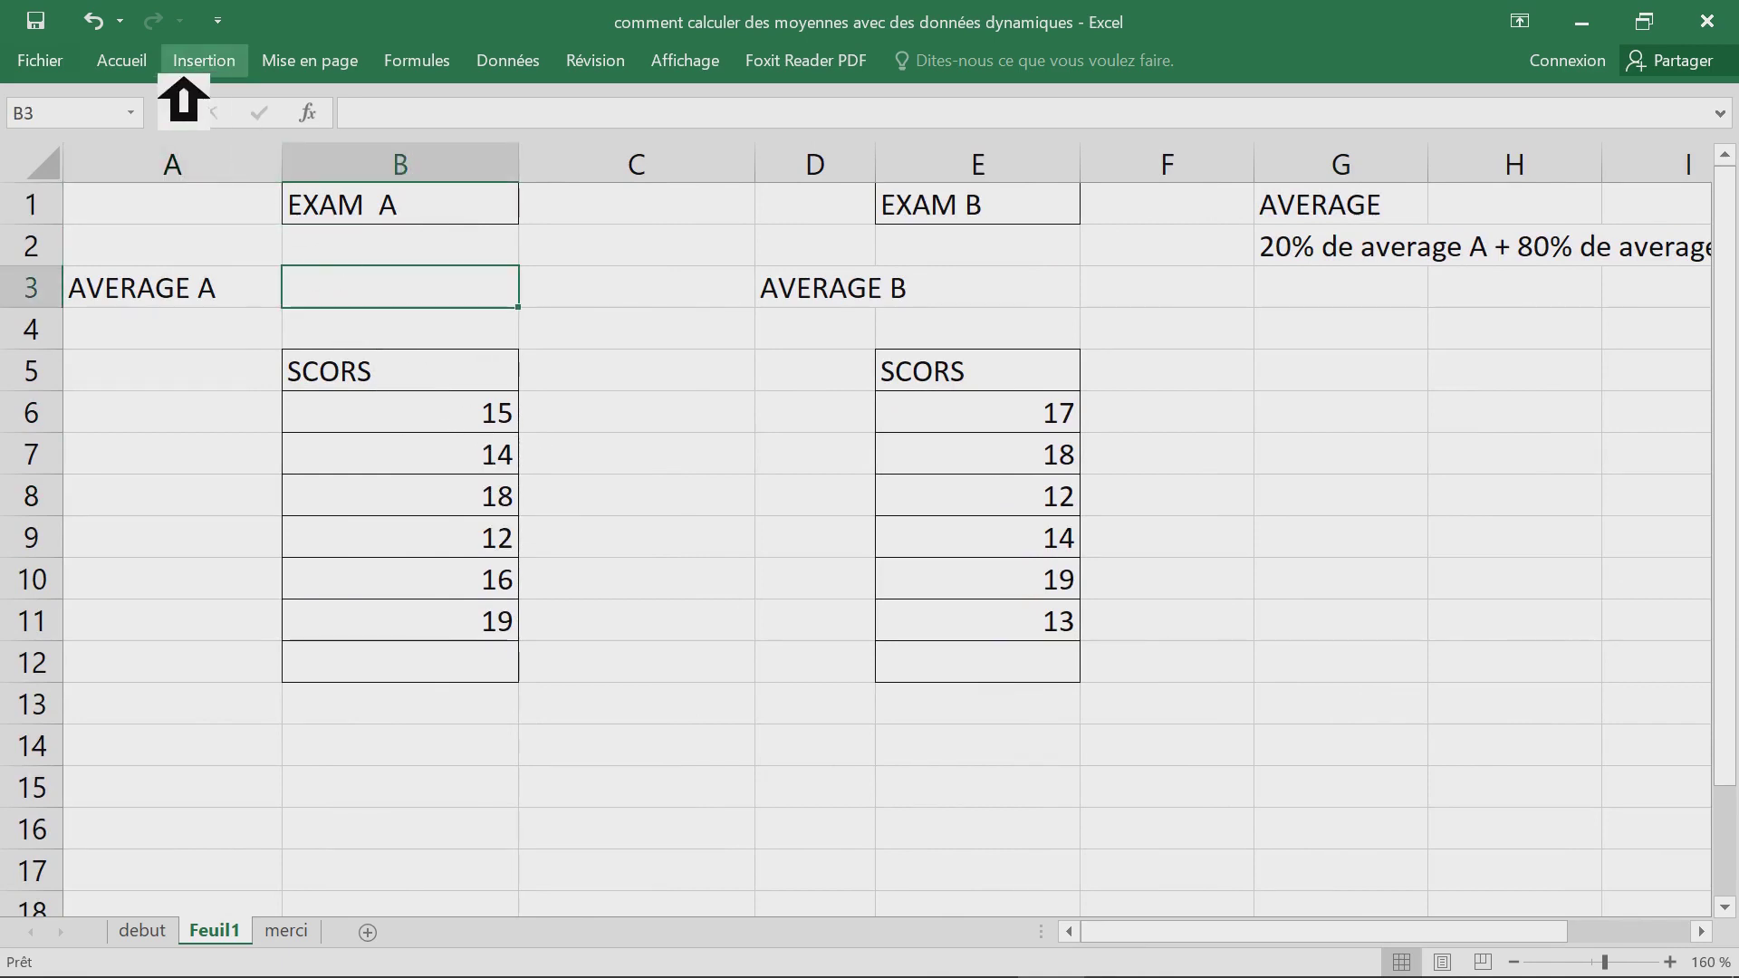
double_click(161, 65)
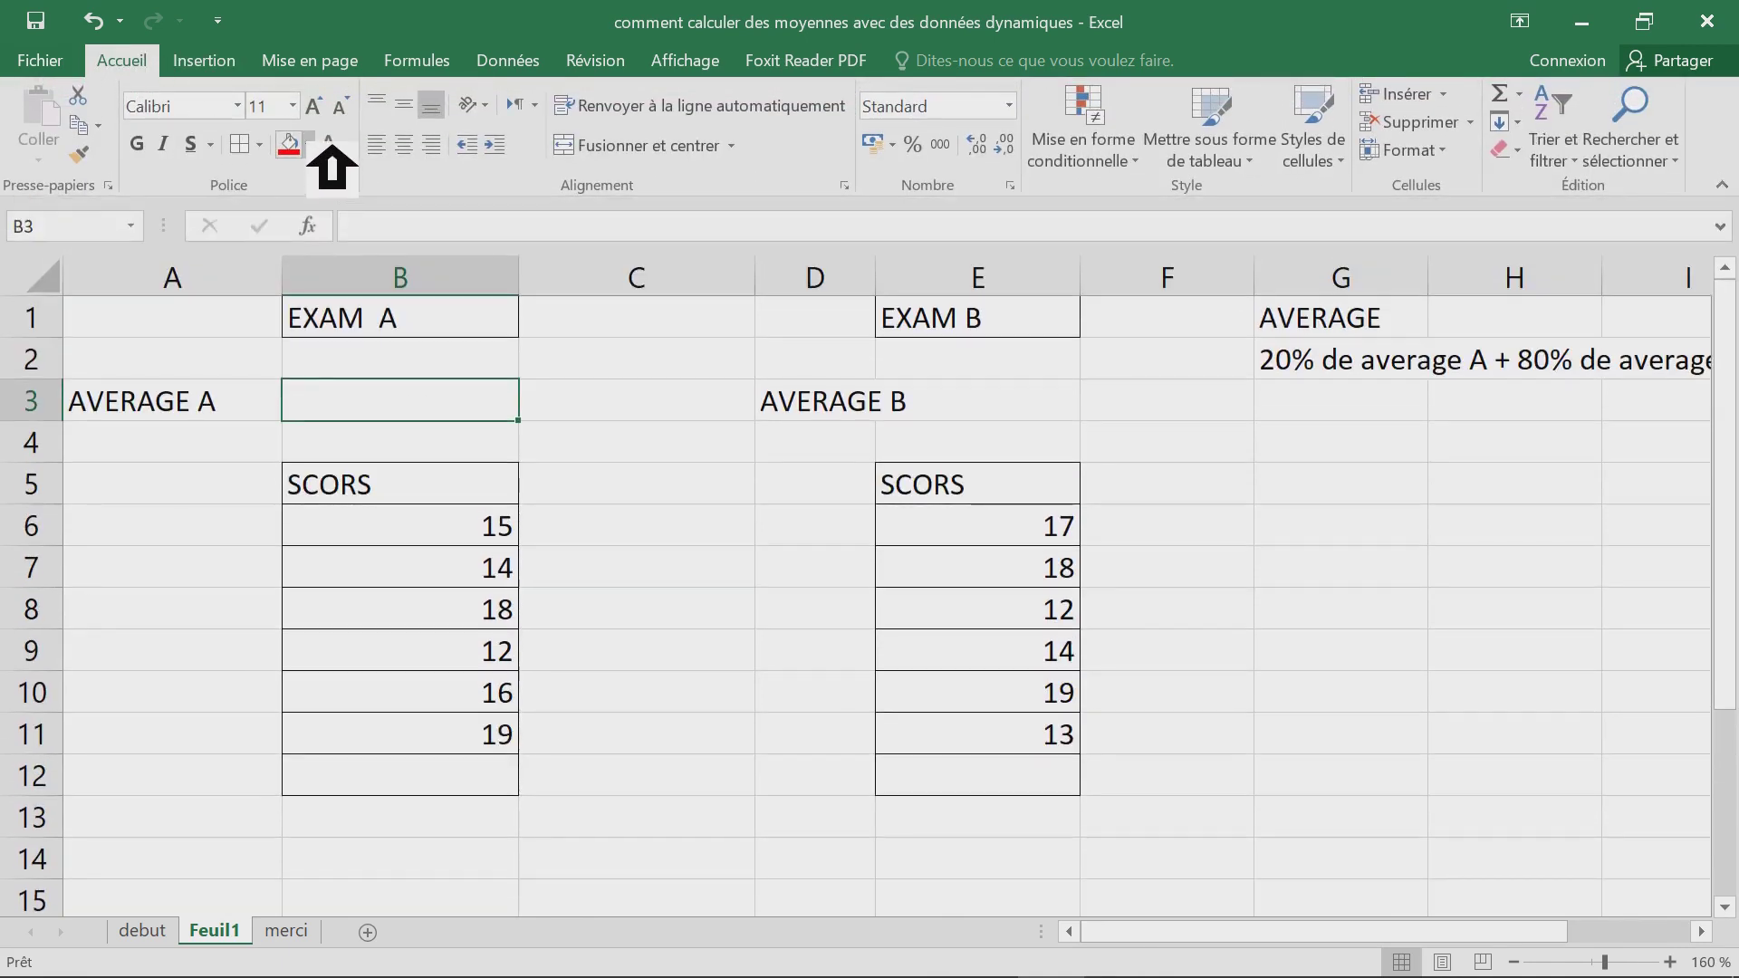
click(312, 146)
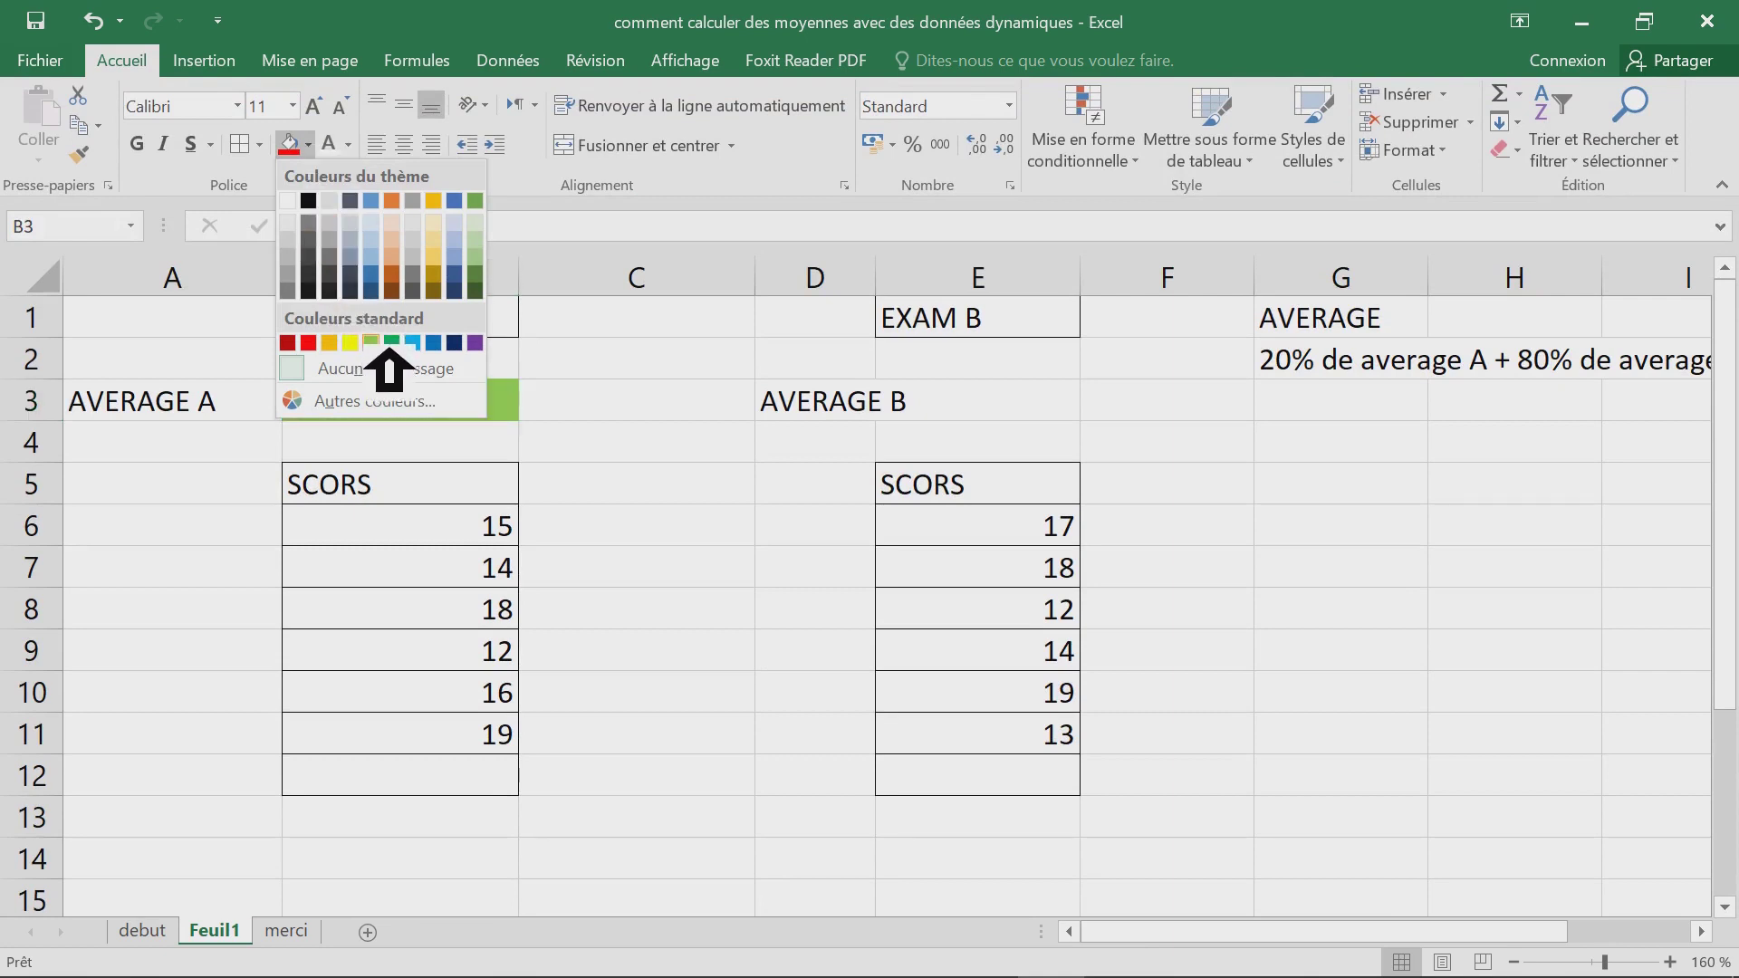
click(371, 342)
- Rename the SCORS headers in B5 and E5 to 'notes'
click(474, 498)
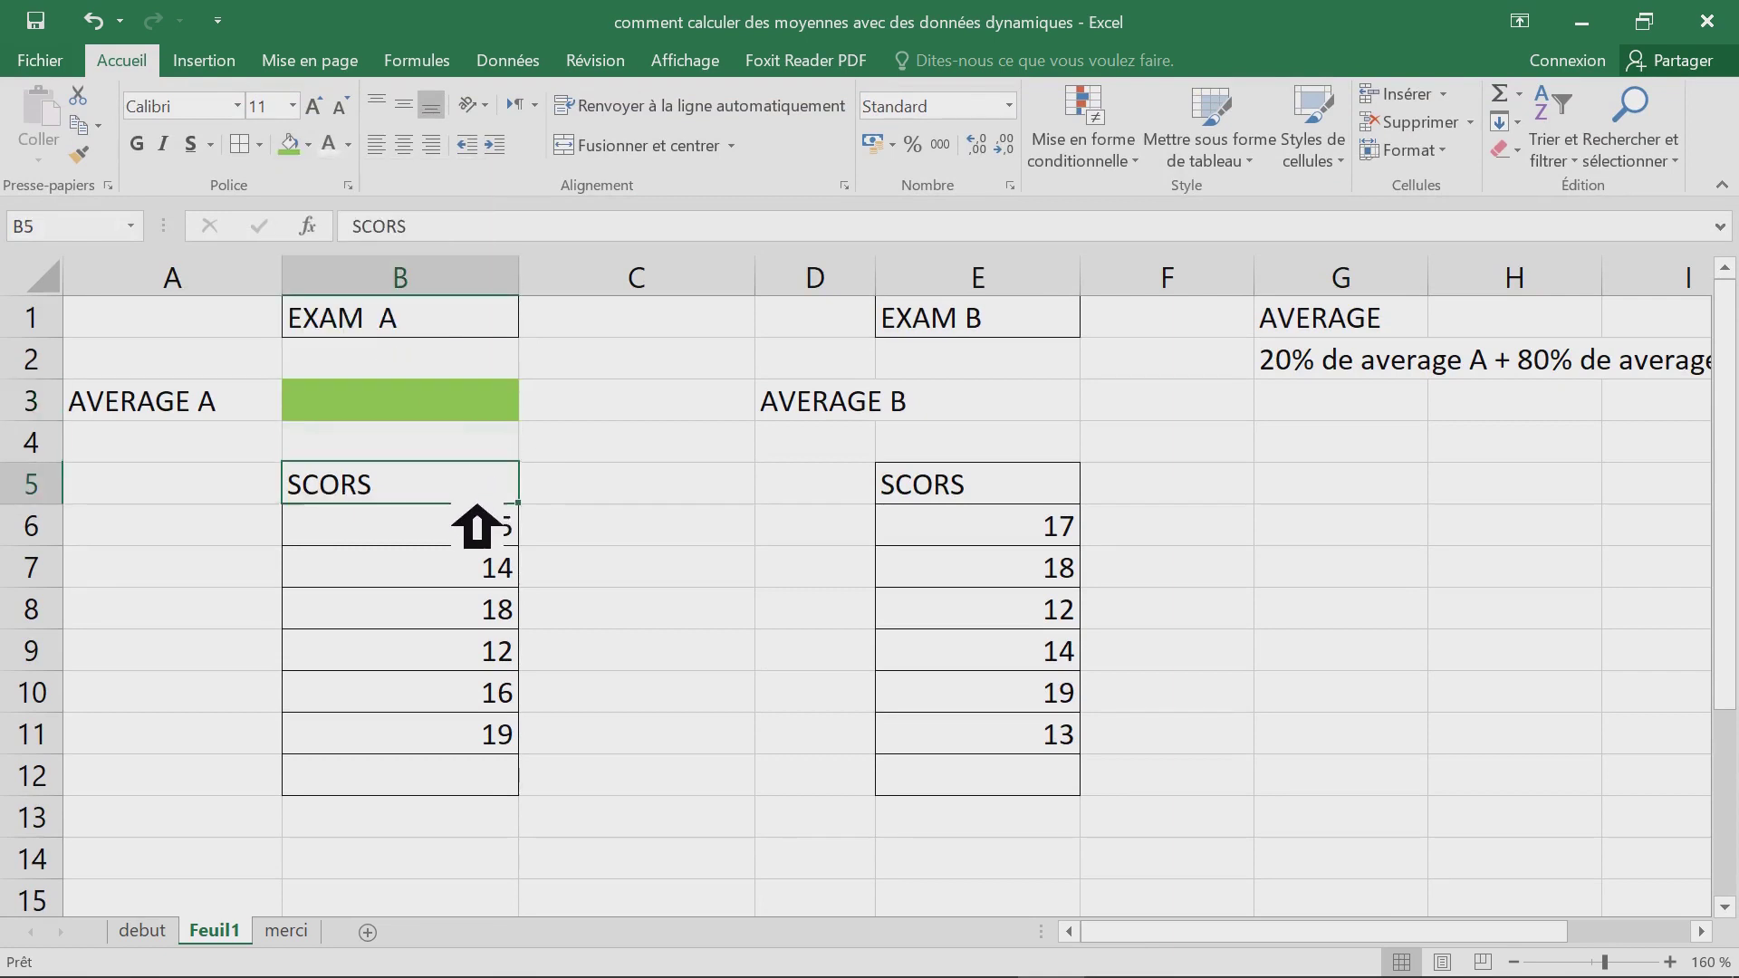
key(Up)
key(Up)
key(Up)
click(446, 410)
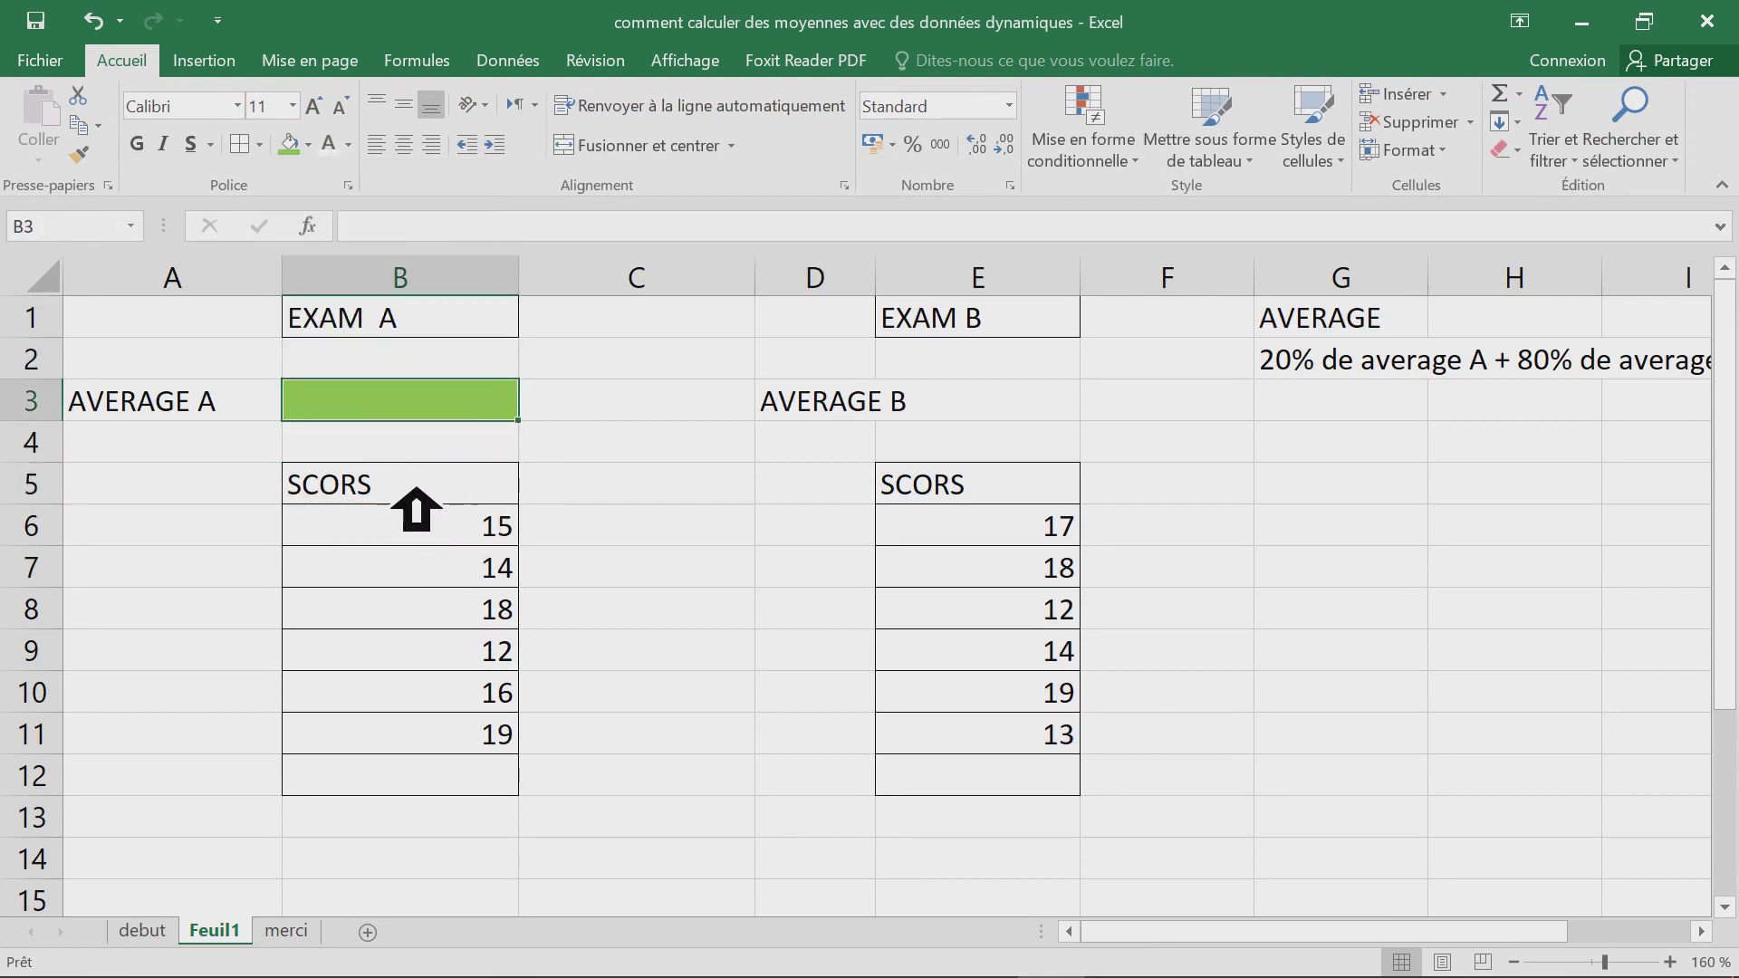
click(416, 488)
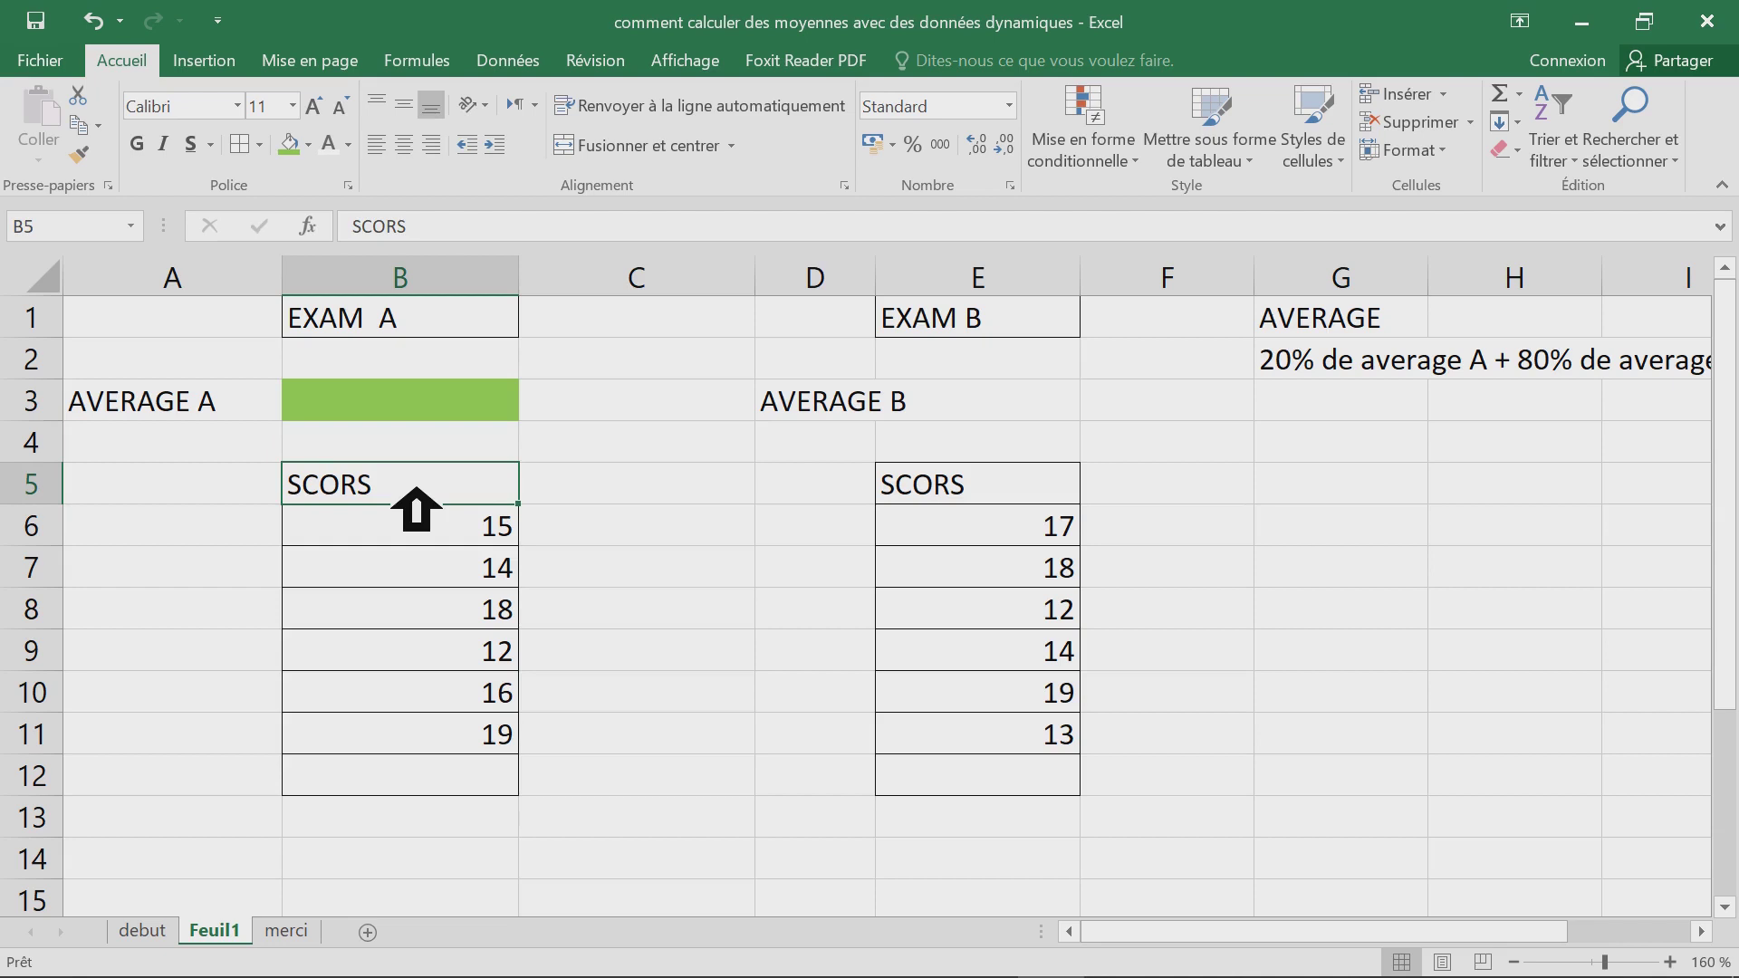
text(notes)
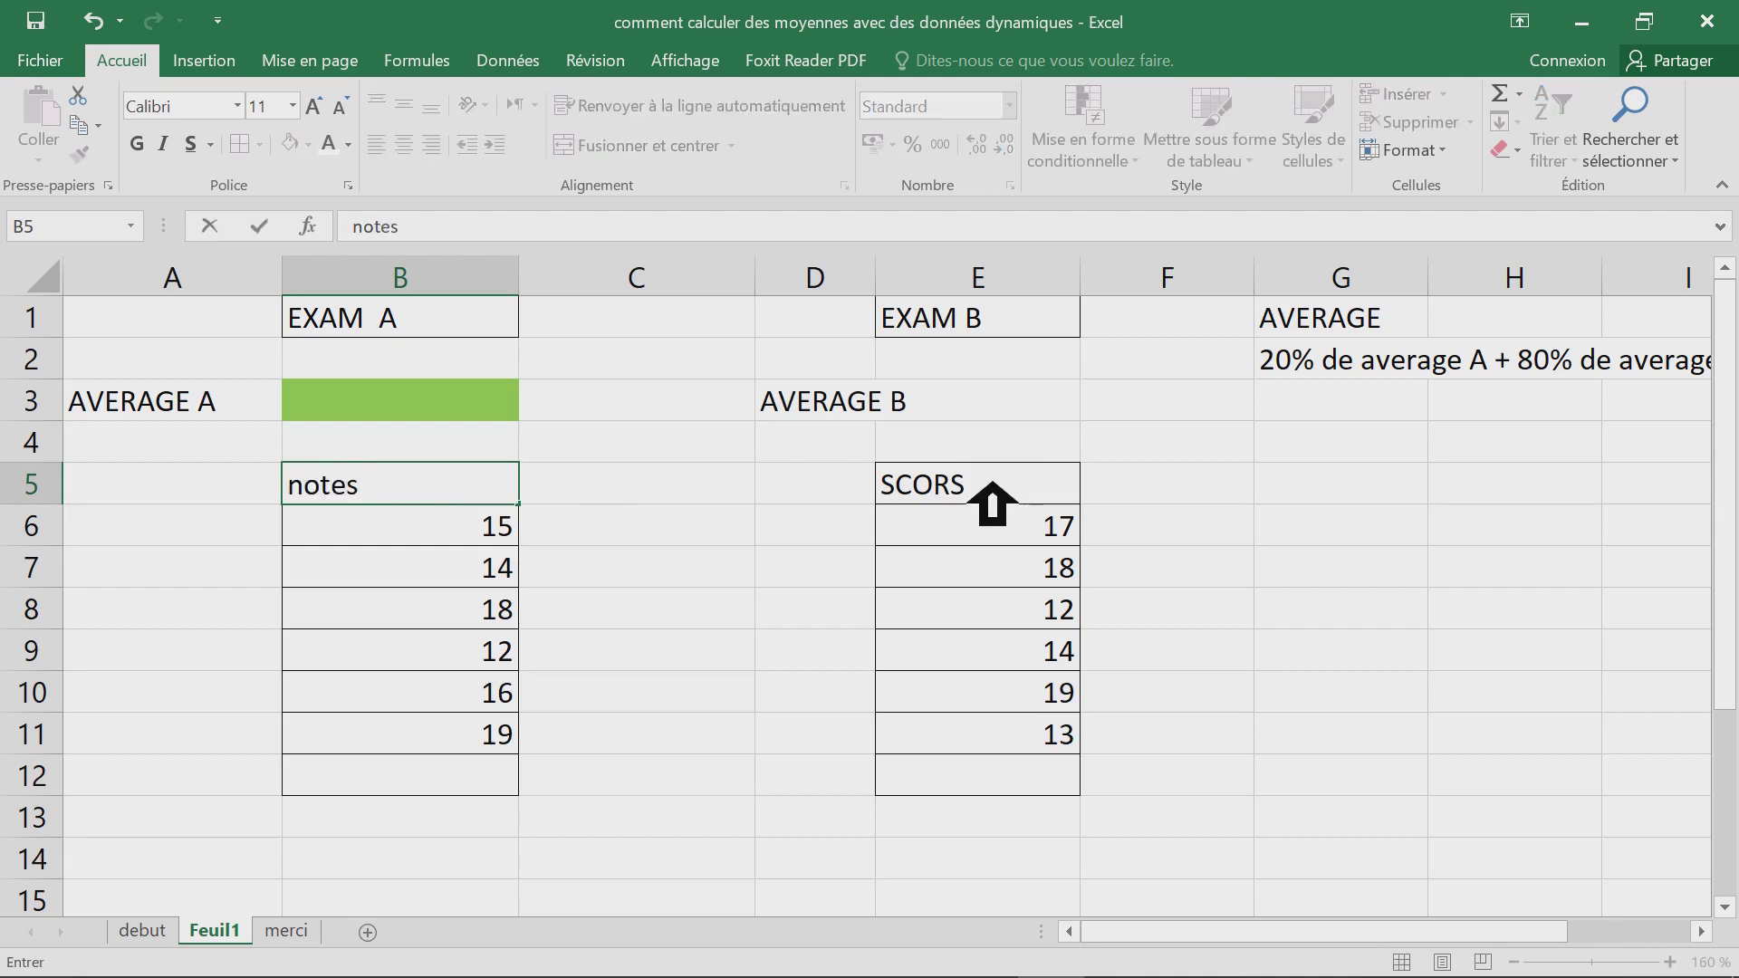
click(992, 484)
text(notes)
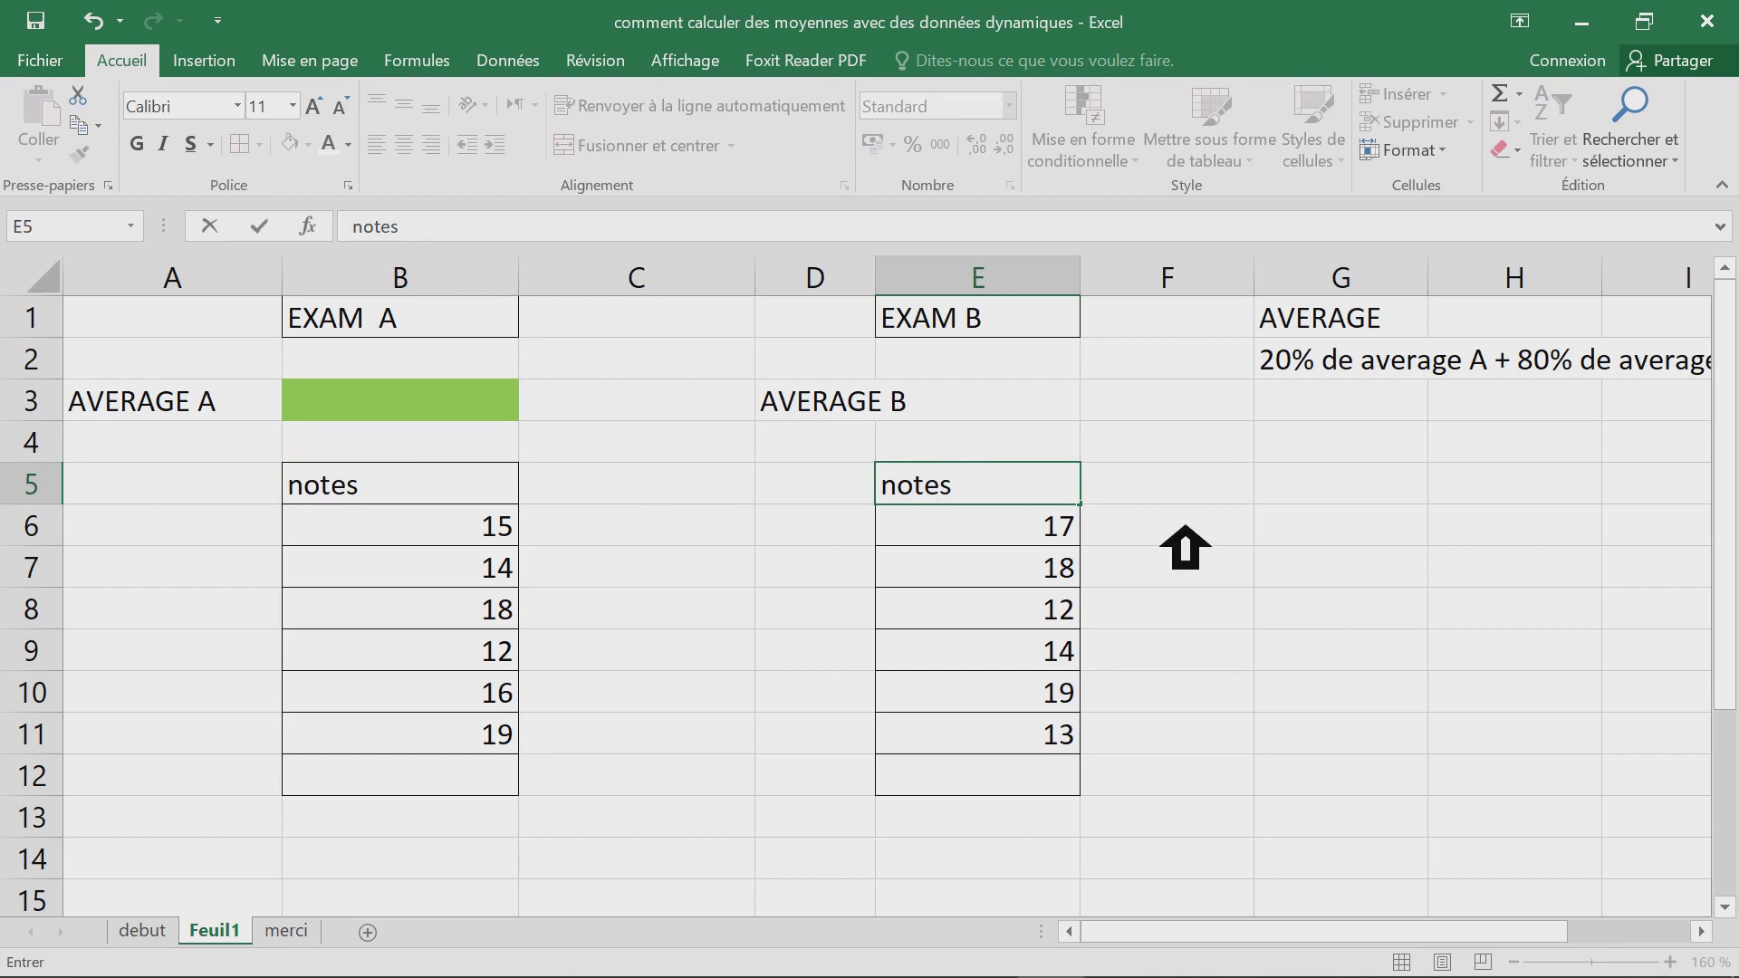
click(1026, 570)
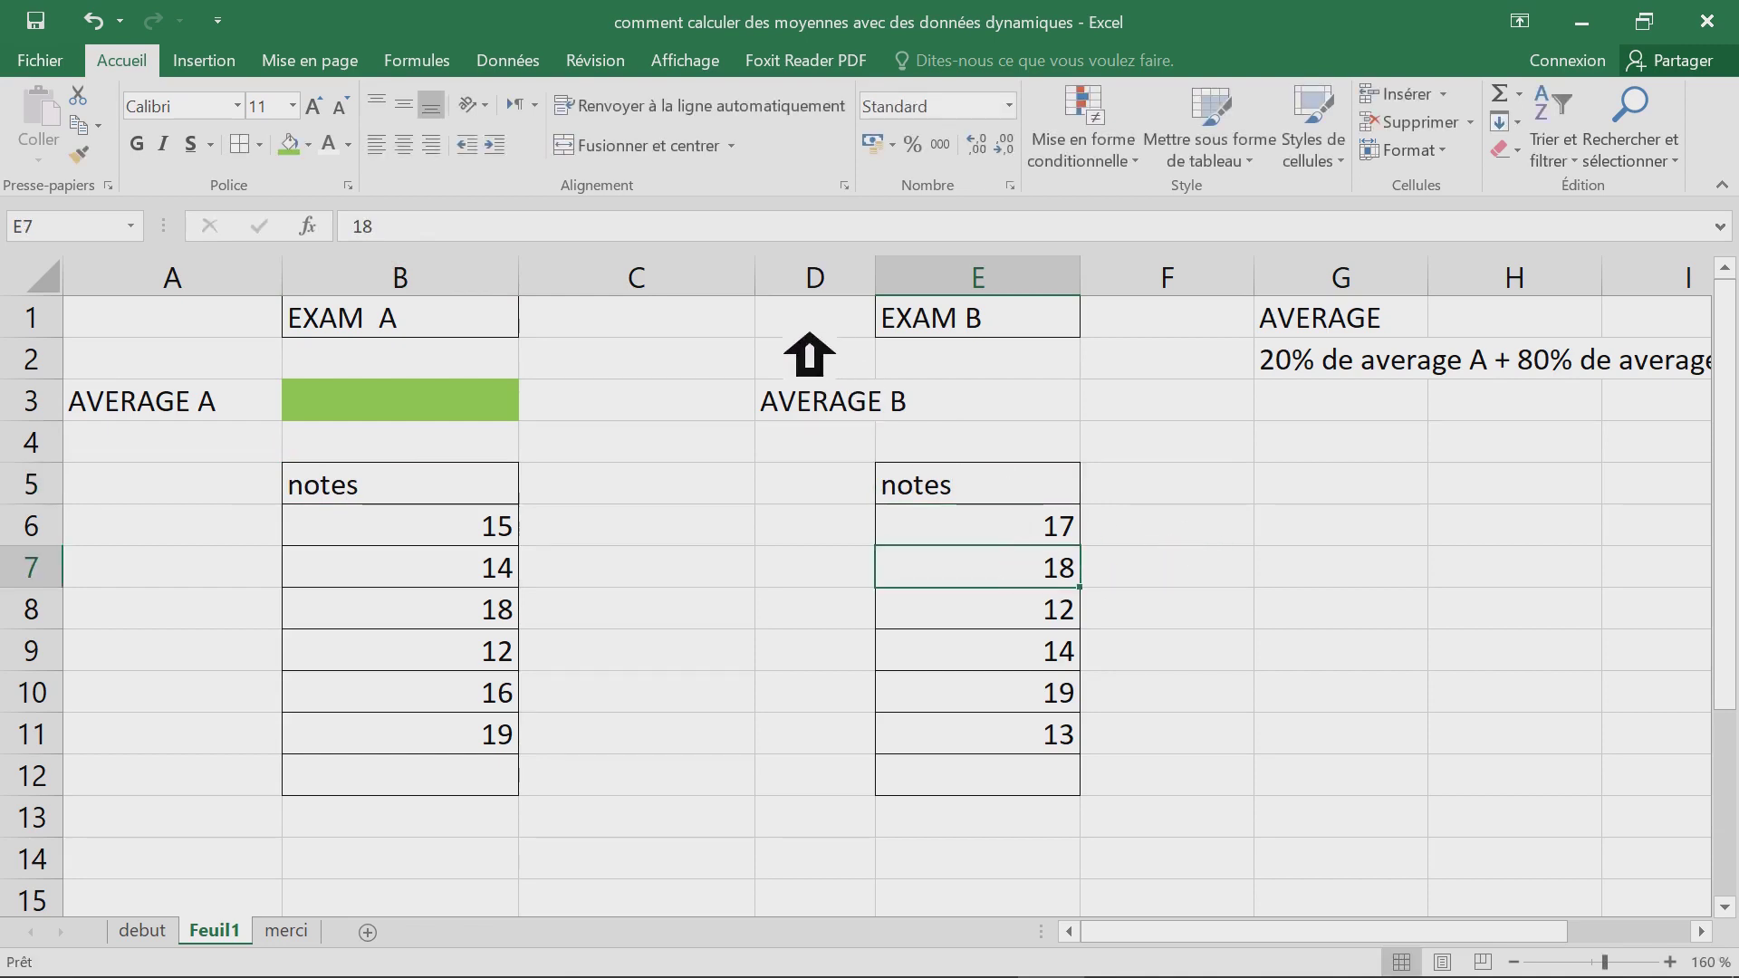
- Make column C narrower to pull EXAM B closer
click(695, 306)
drag(754, 281, 682, 280)
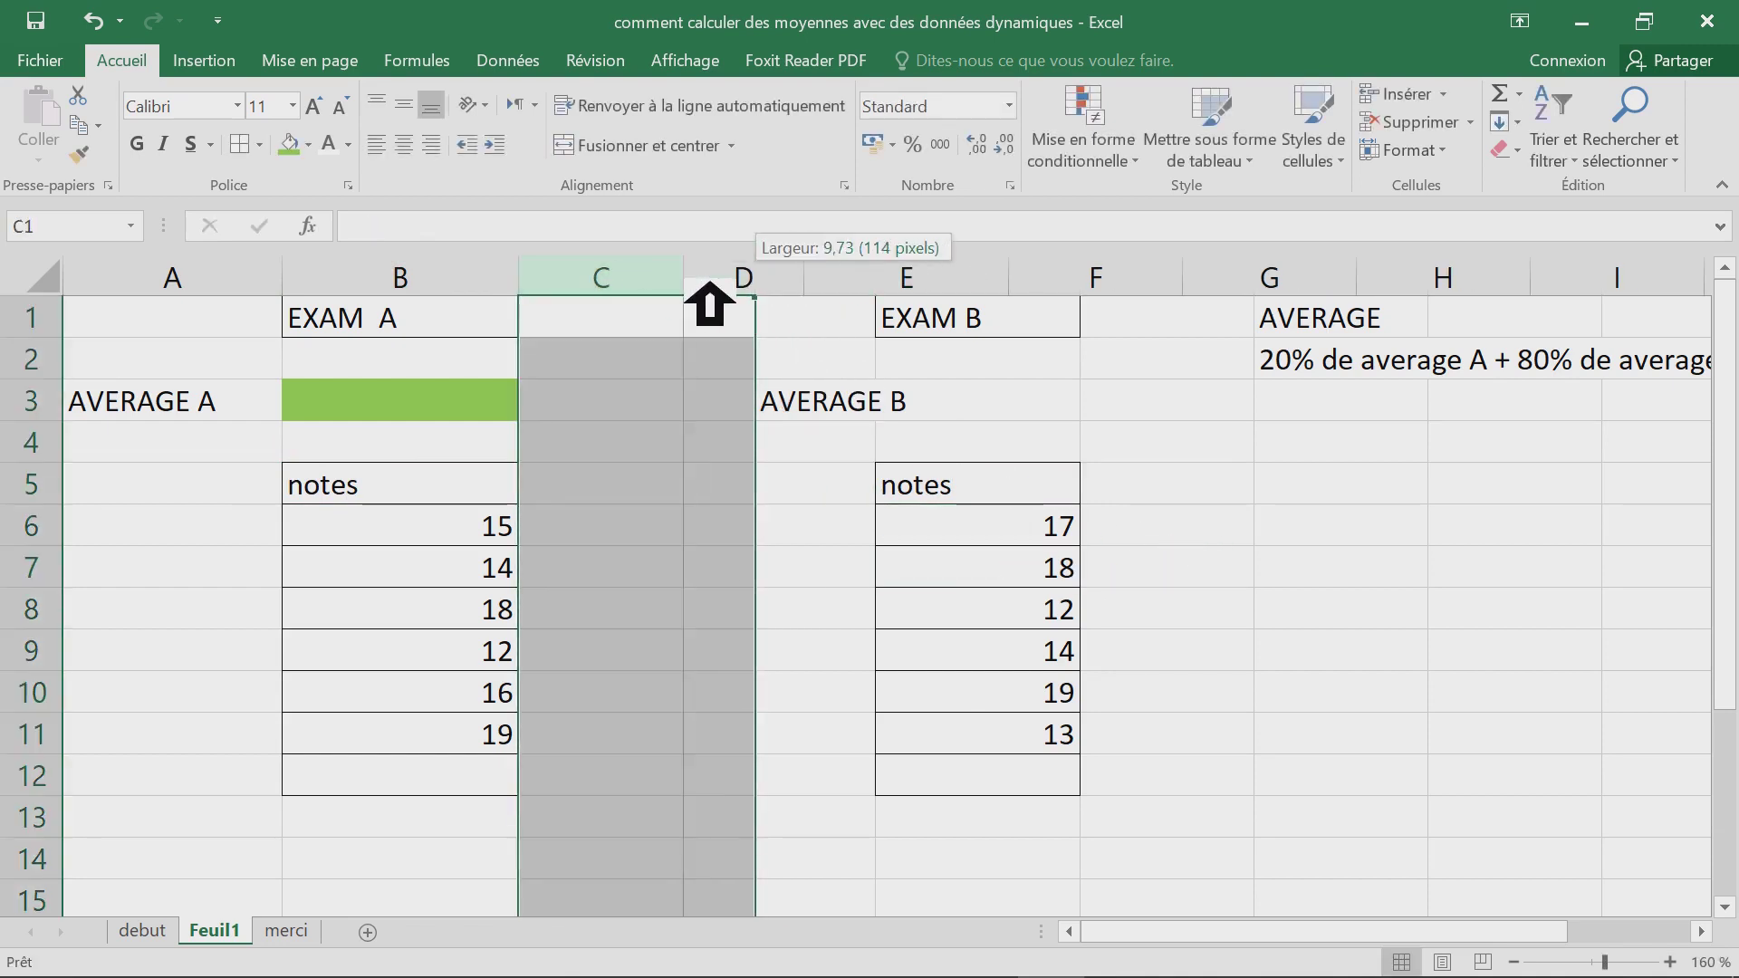
click(444, 403)
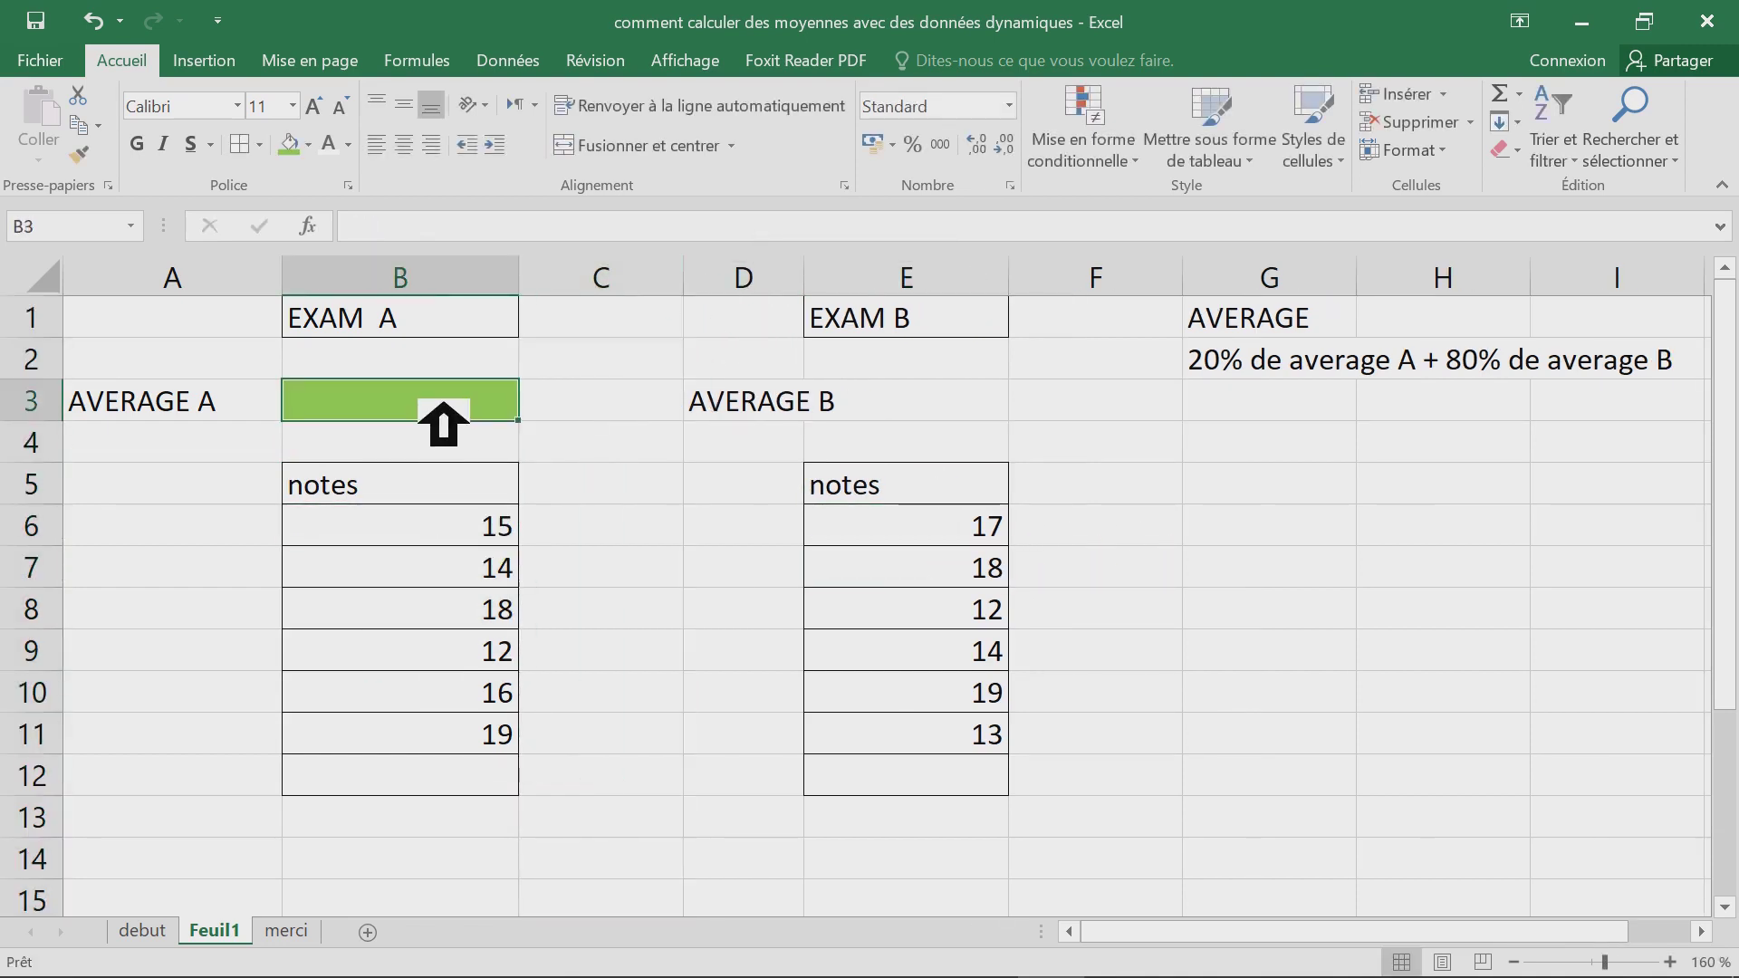
- Enter =MOYENNE(B6:B11) in B3 and format it to two decimals, showing 15,67
text(=)
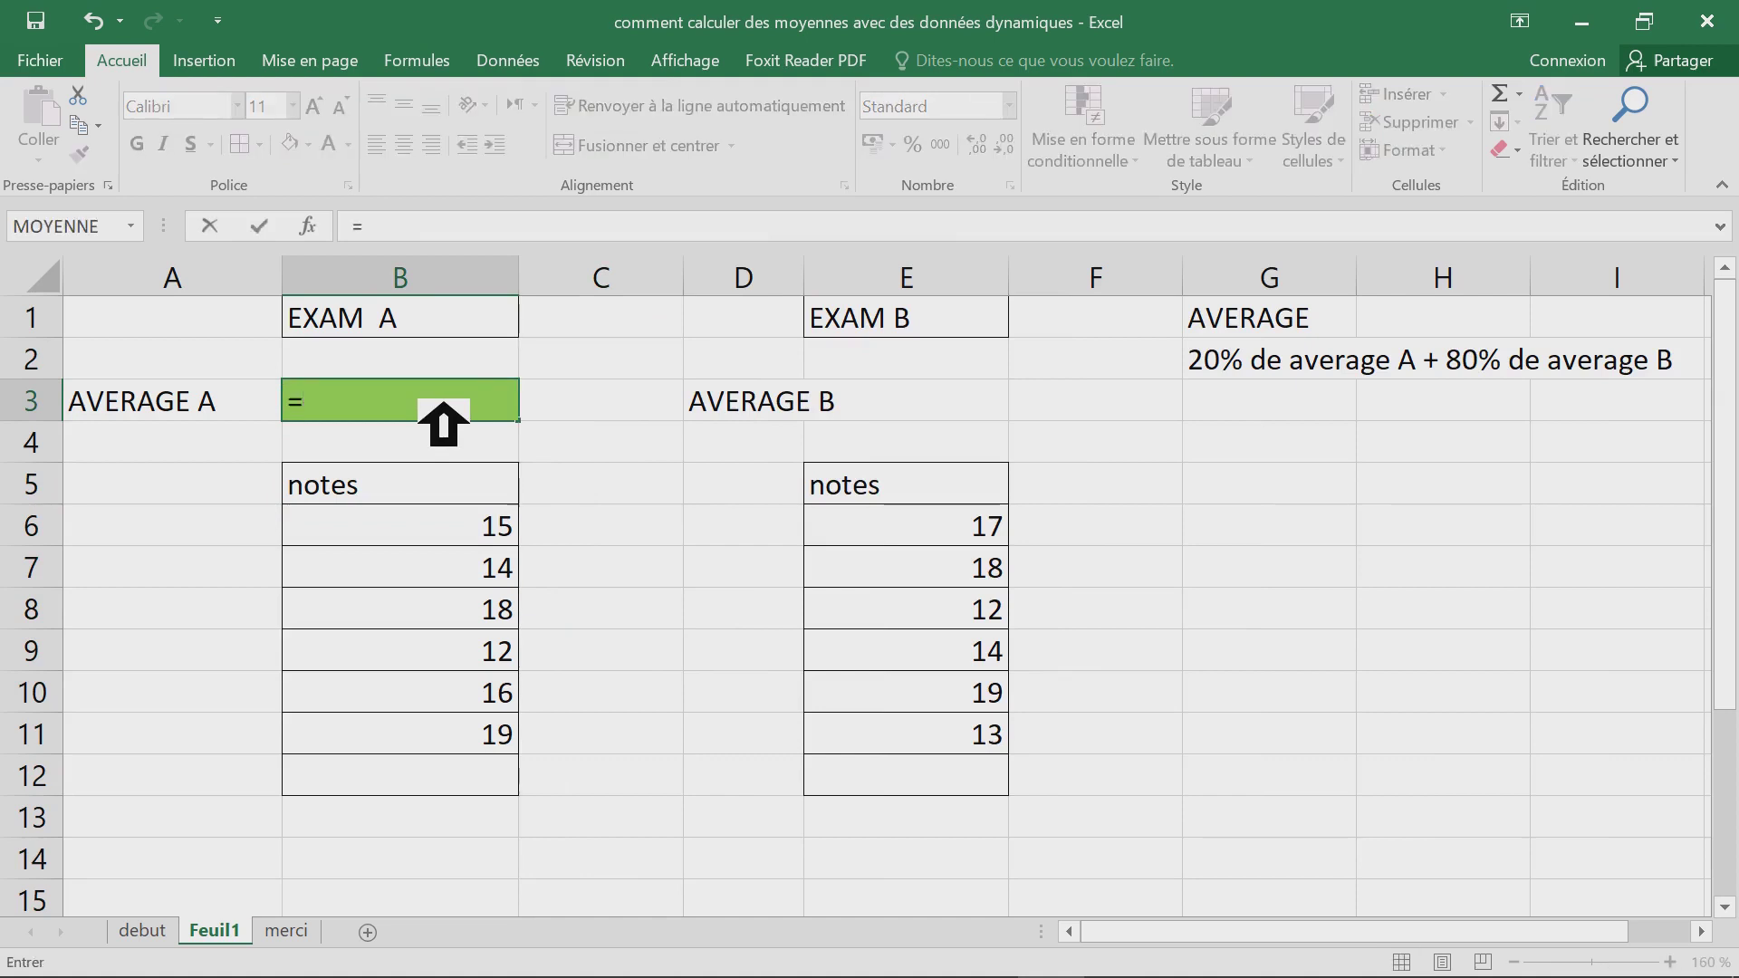
text(moye)
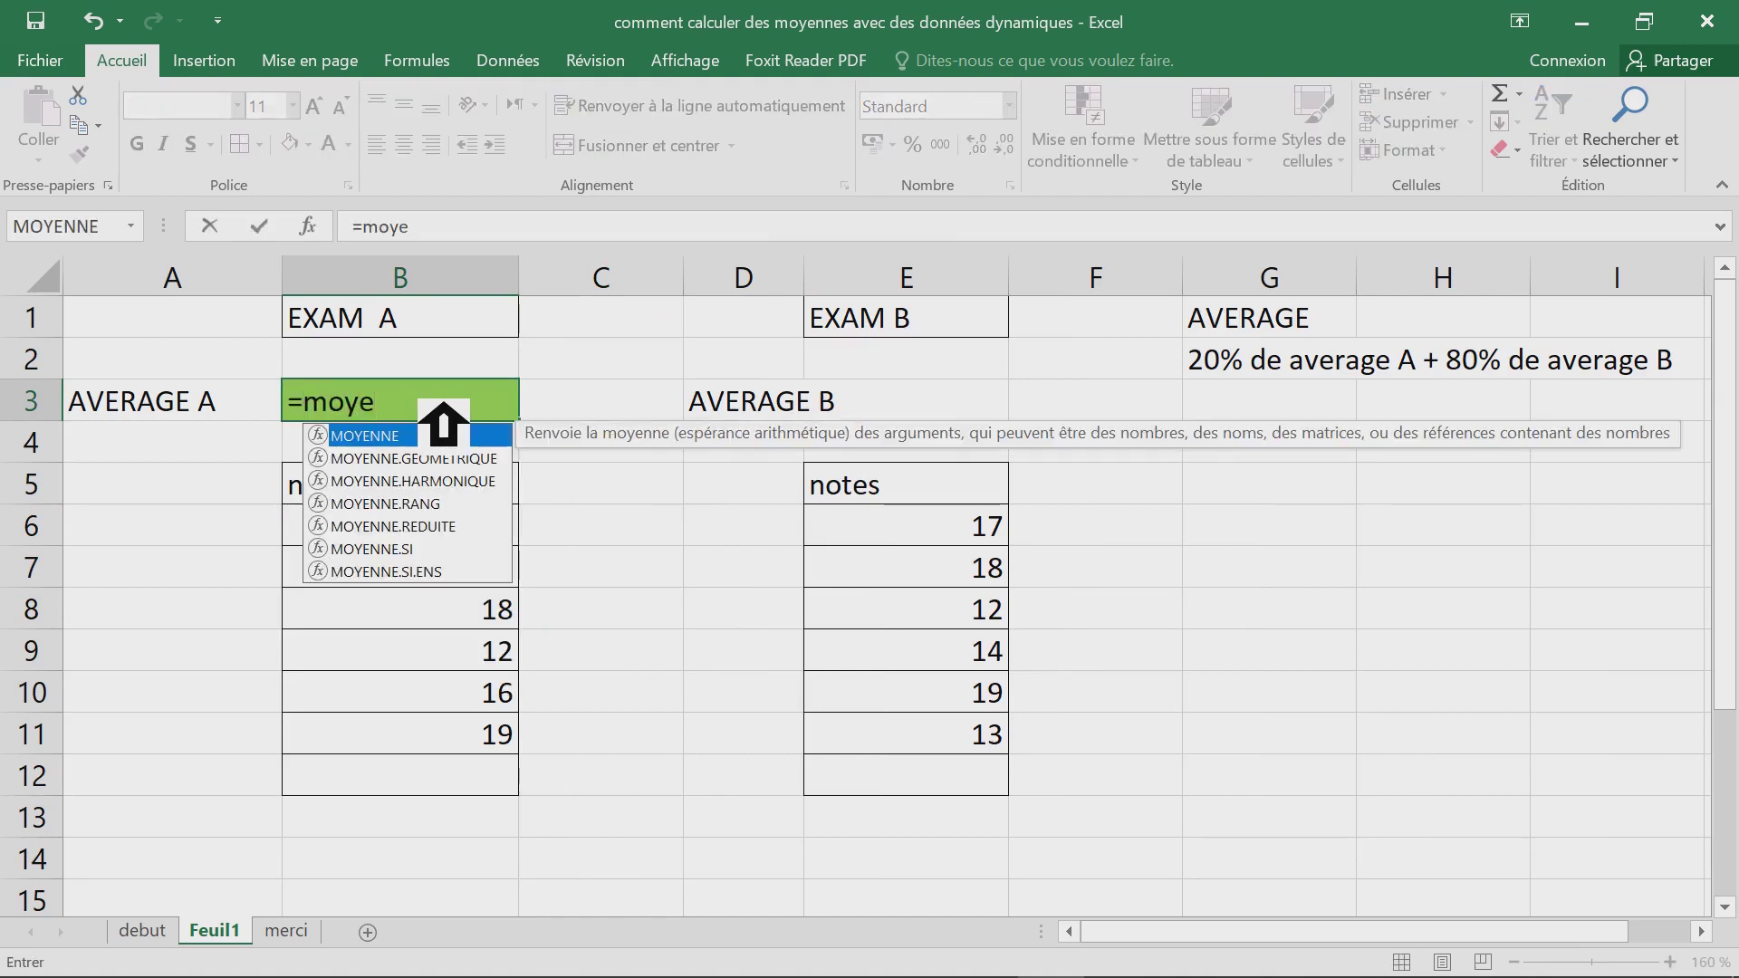
double_click(413, 435)
drag(449, 535, 449, 735)
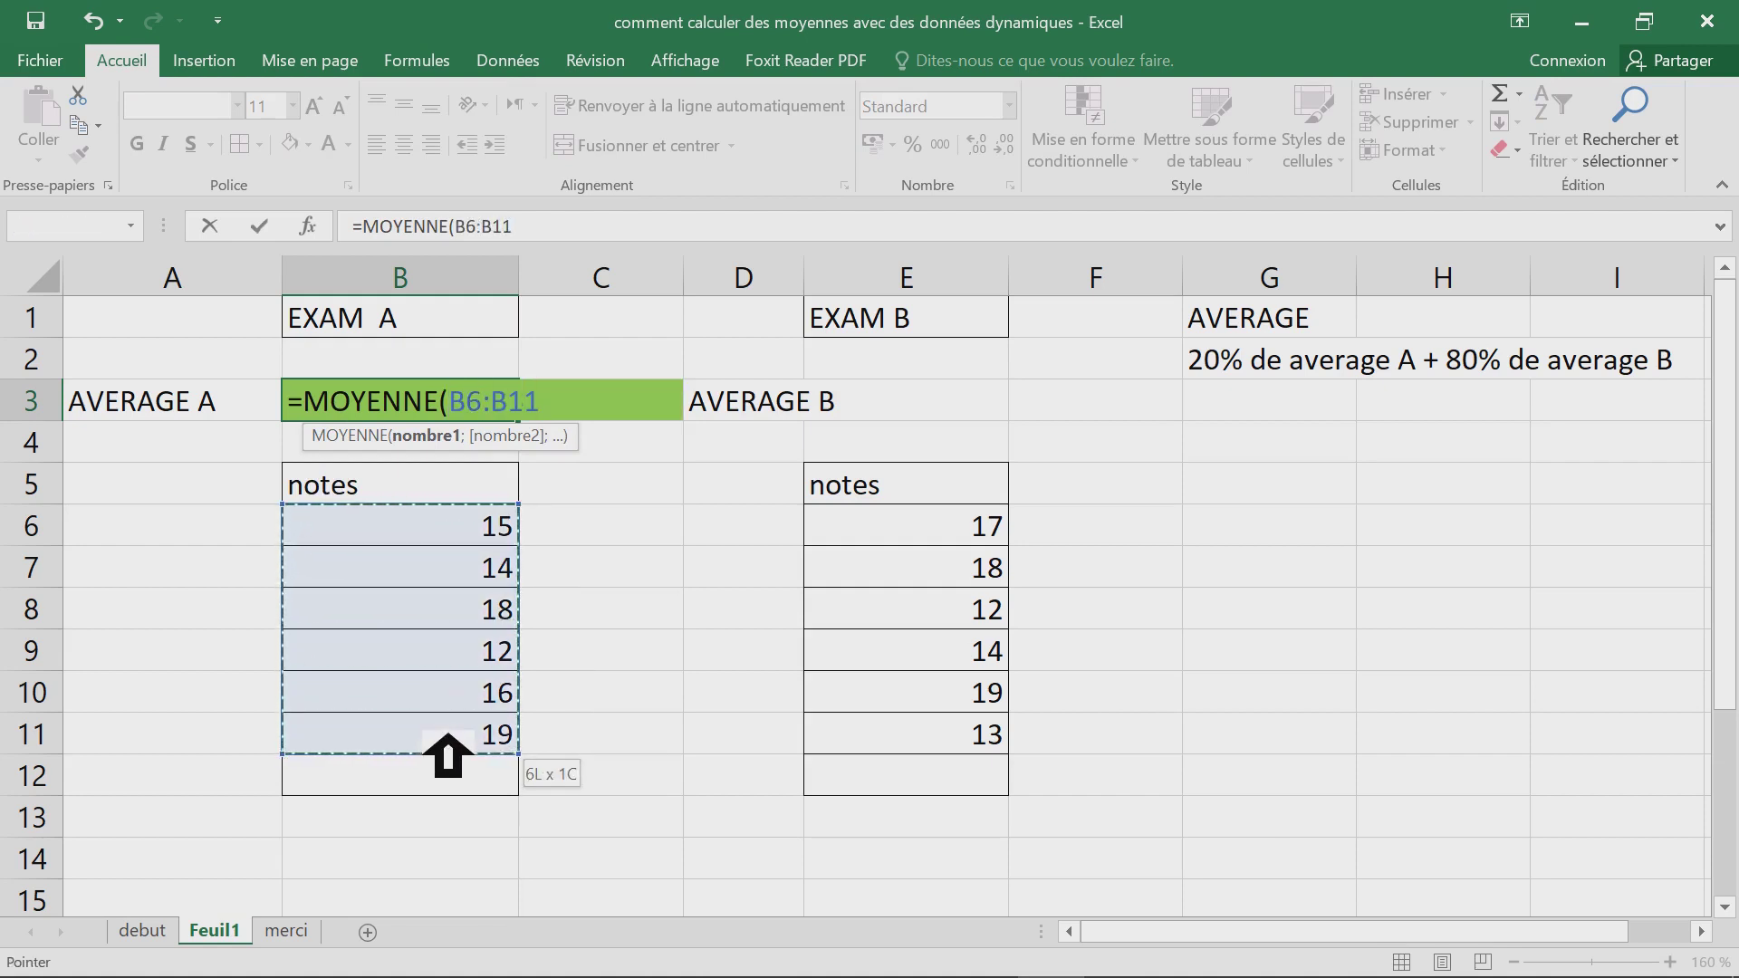
key(Return)
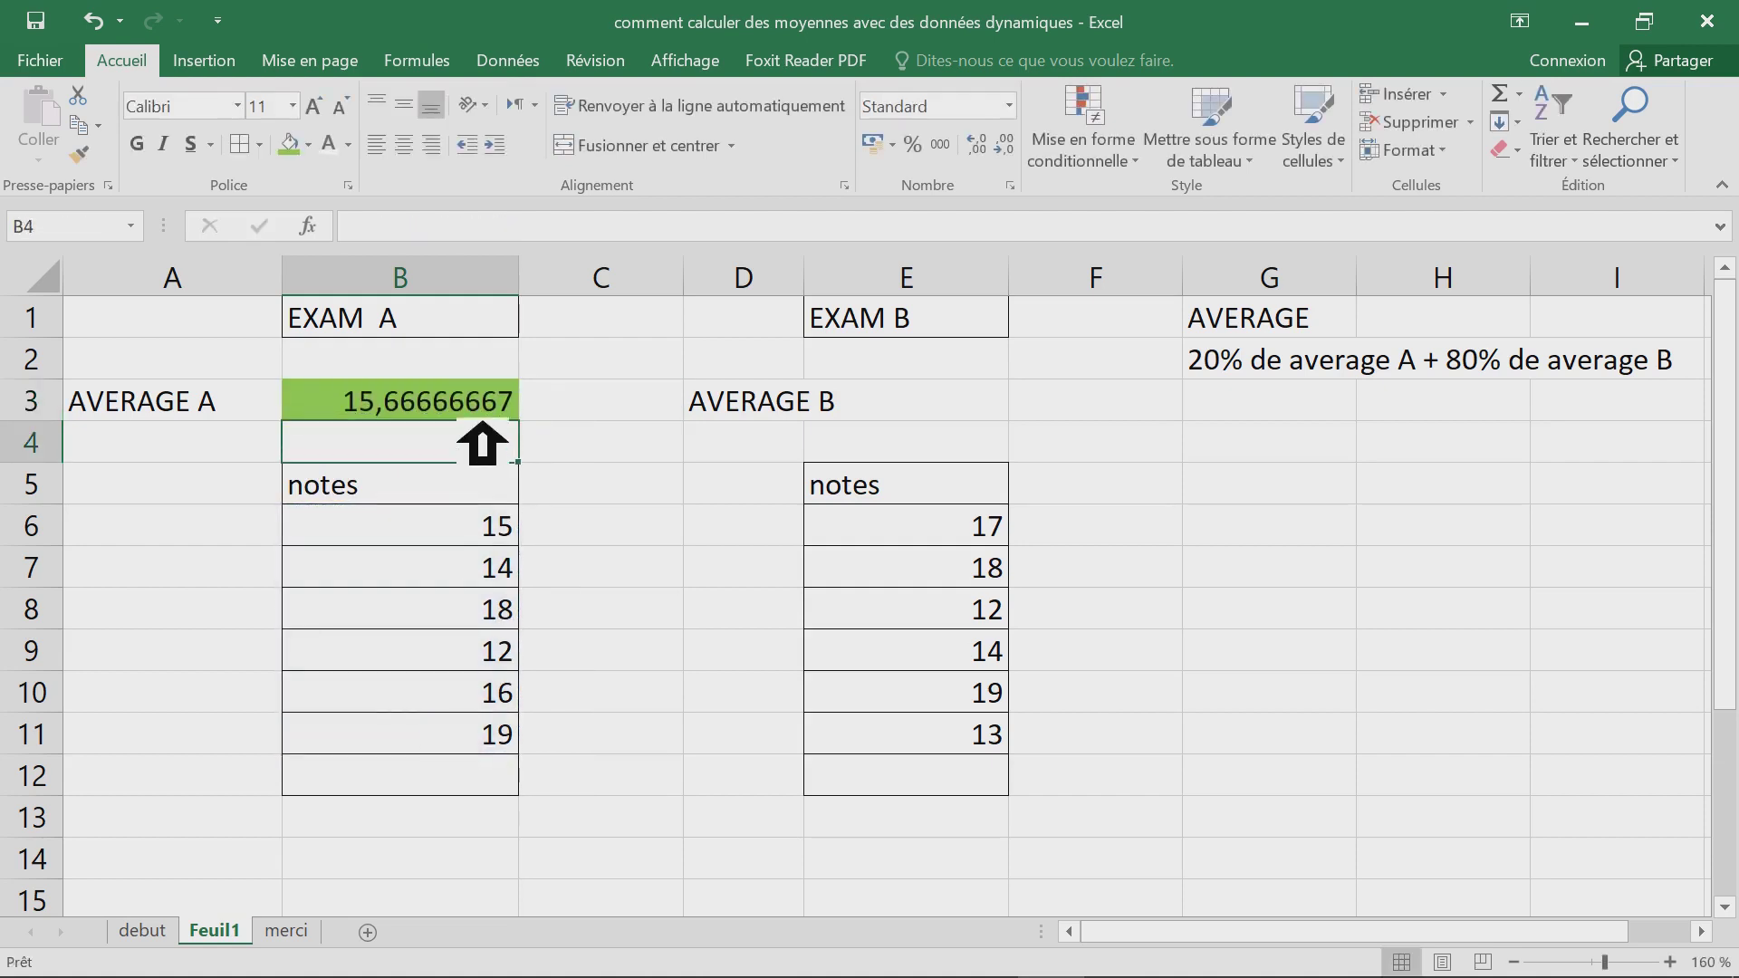
click(448, 404)
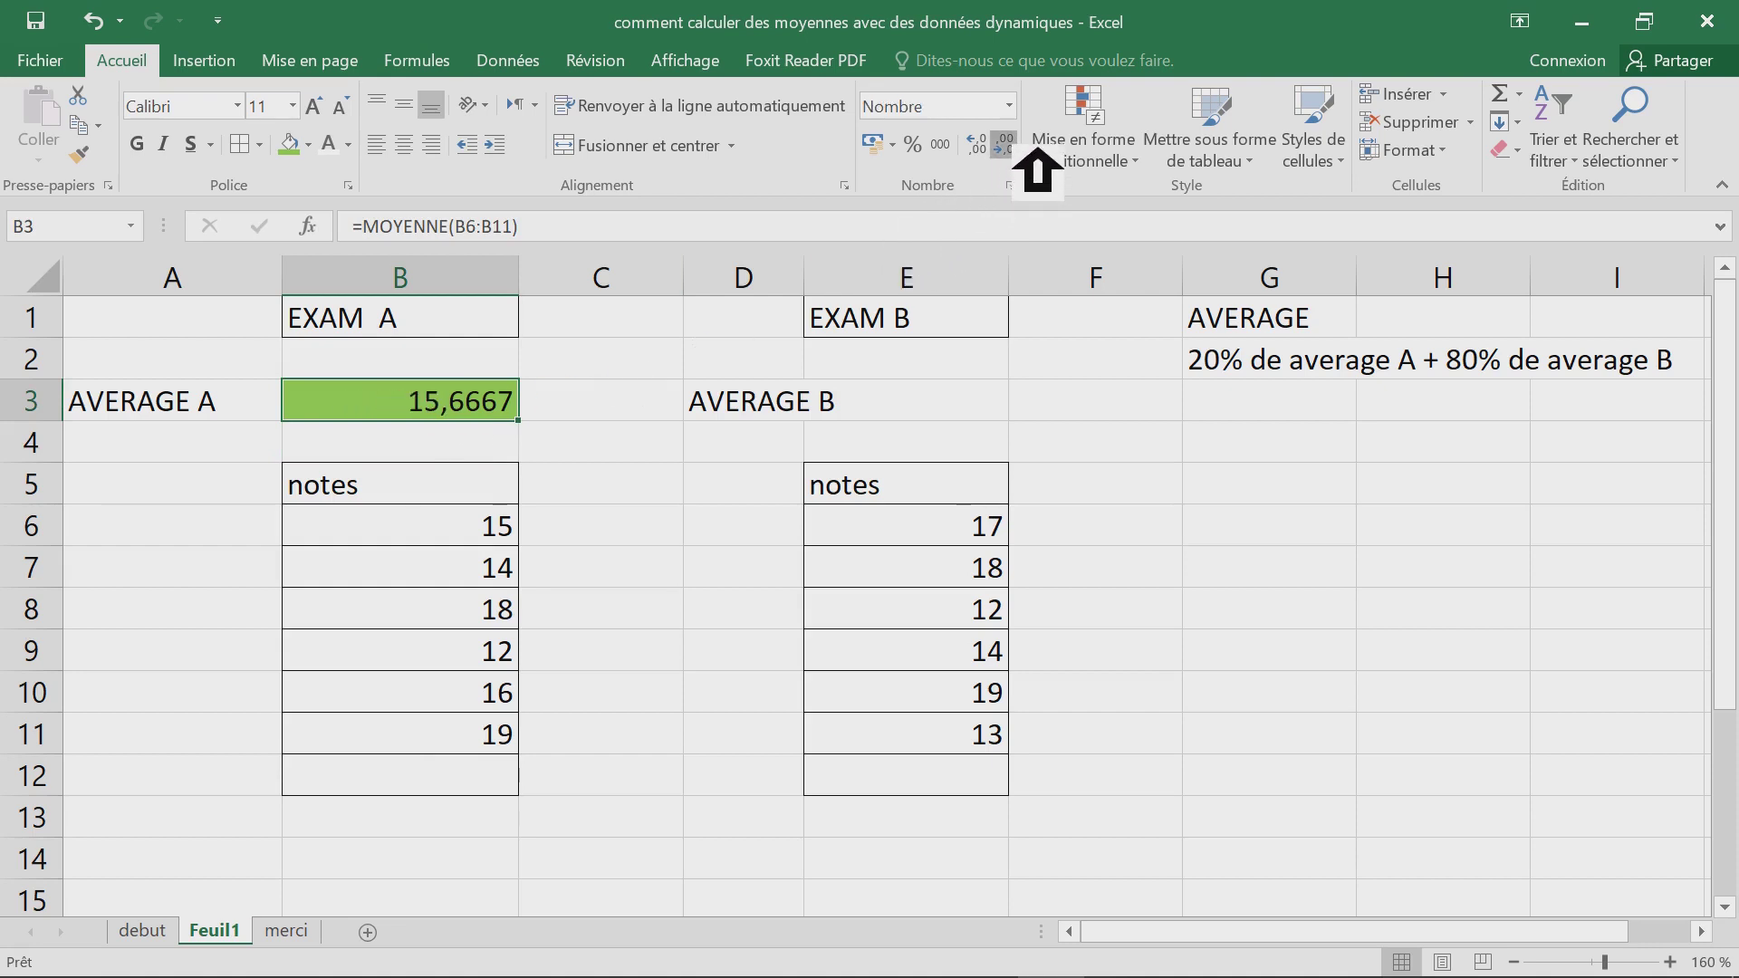
click(457, 693)
click(480, 525)
click(911, 413)
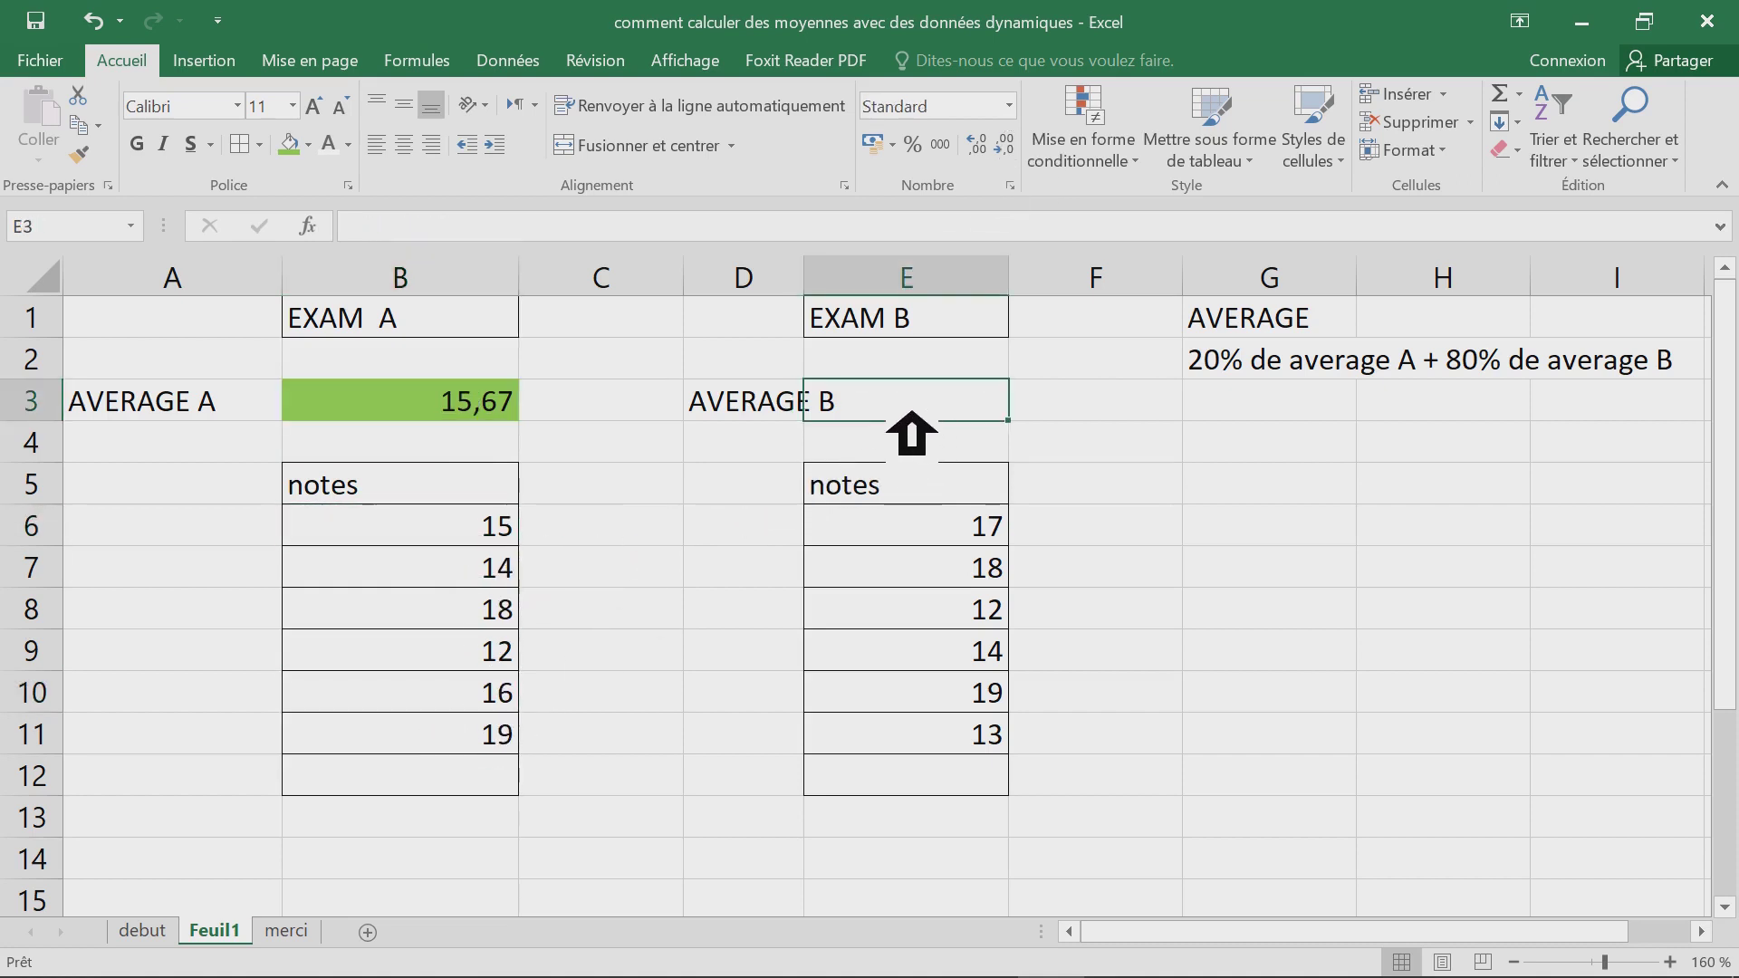
- Autofit column D to the AVERAGE B label and fill E3 light blue
drag(802, 277, 659, 308)
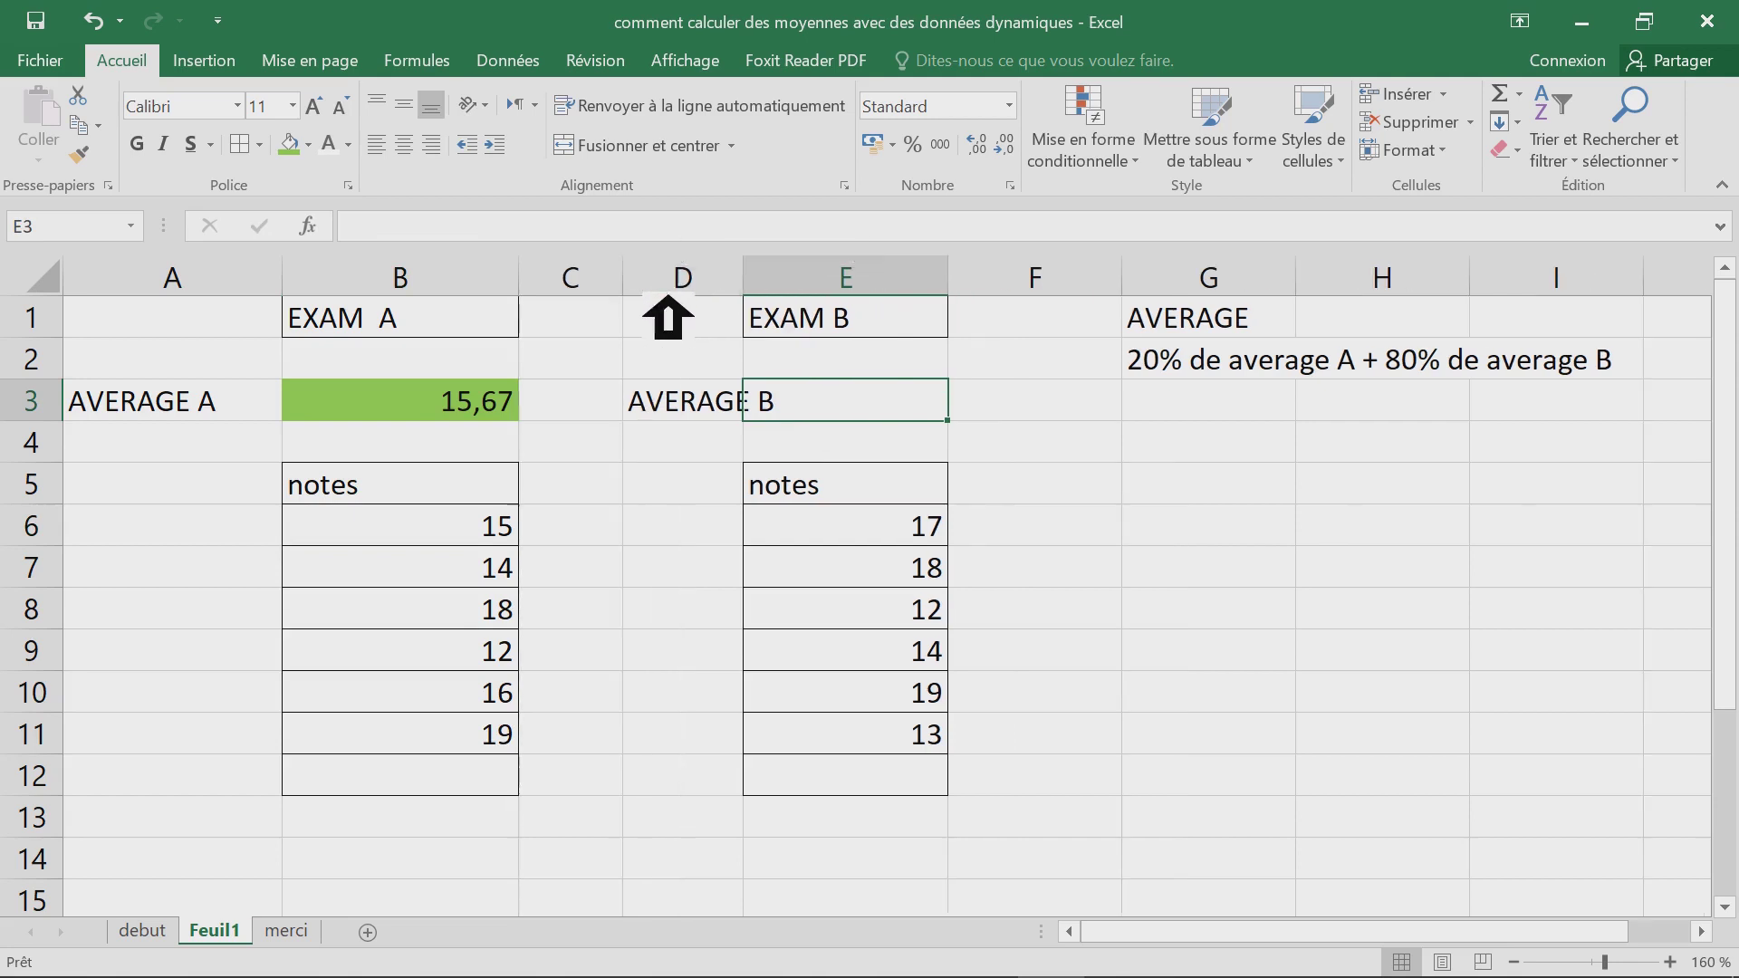
double_click(745, 286)
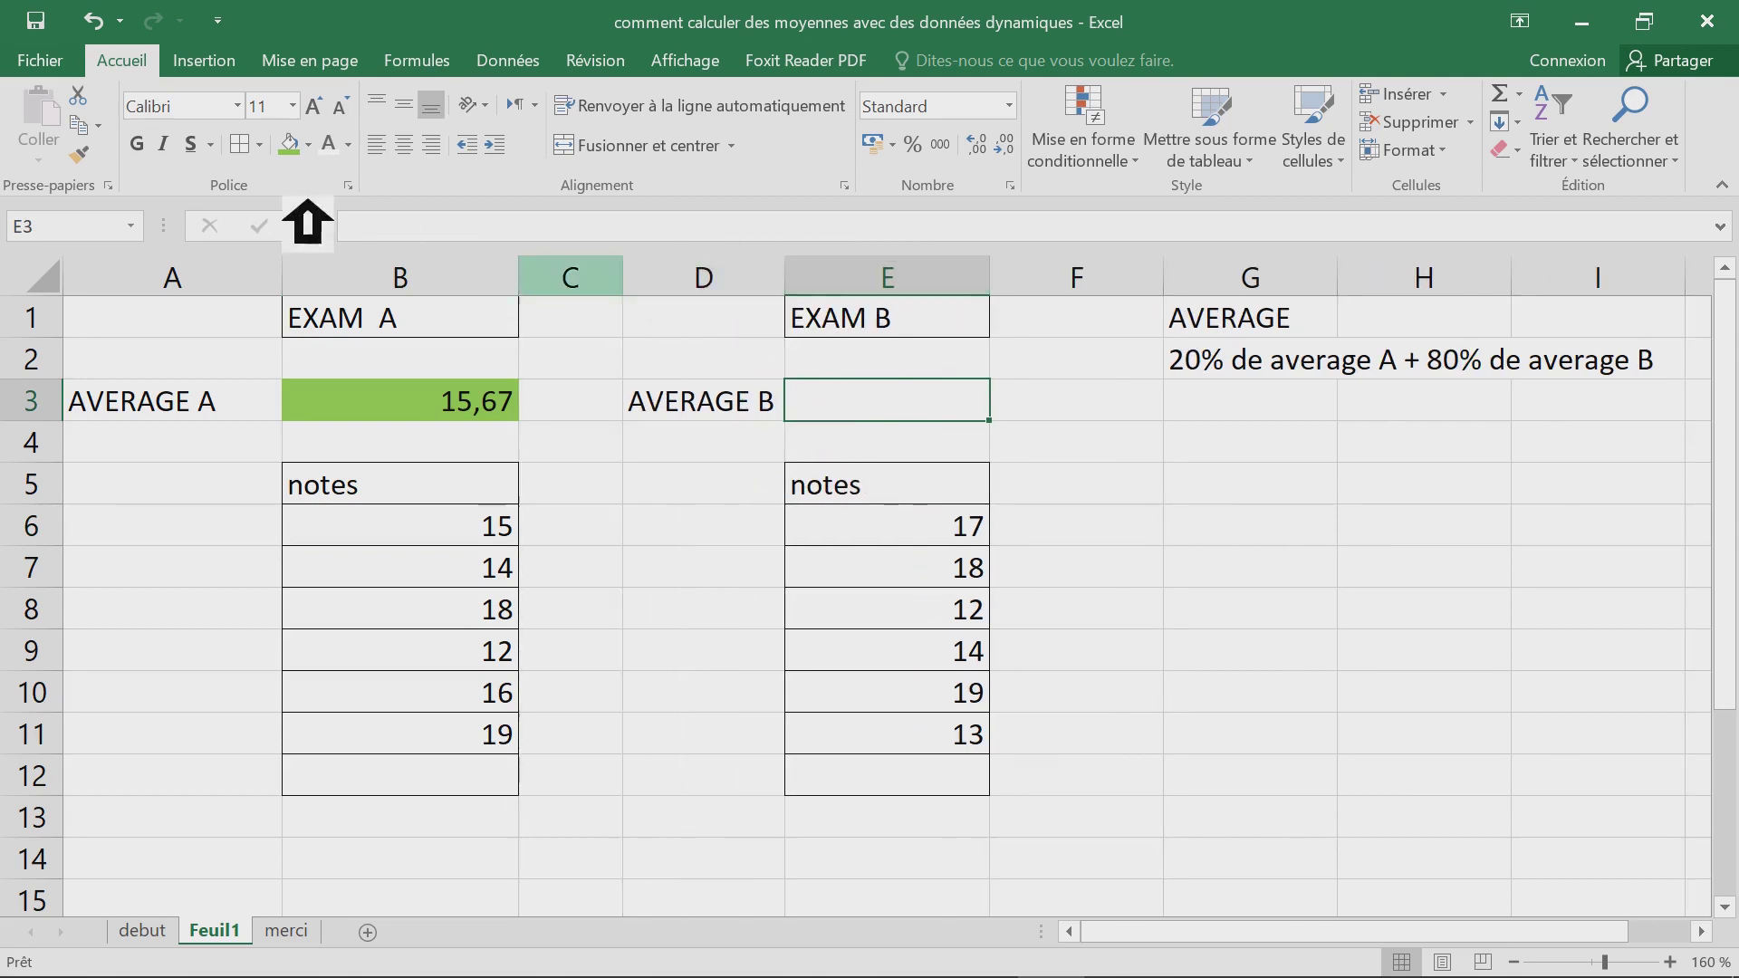
click(313, 147)
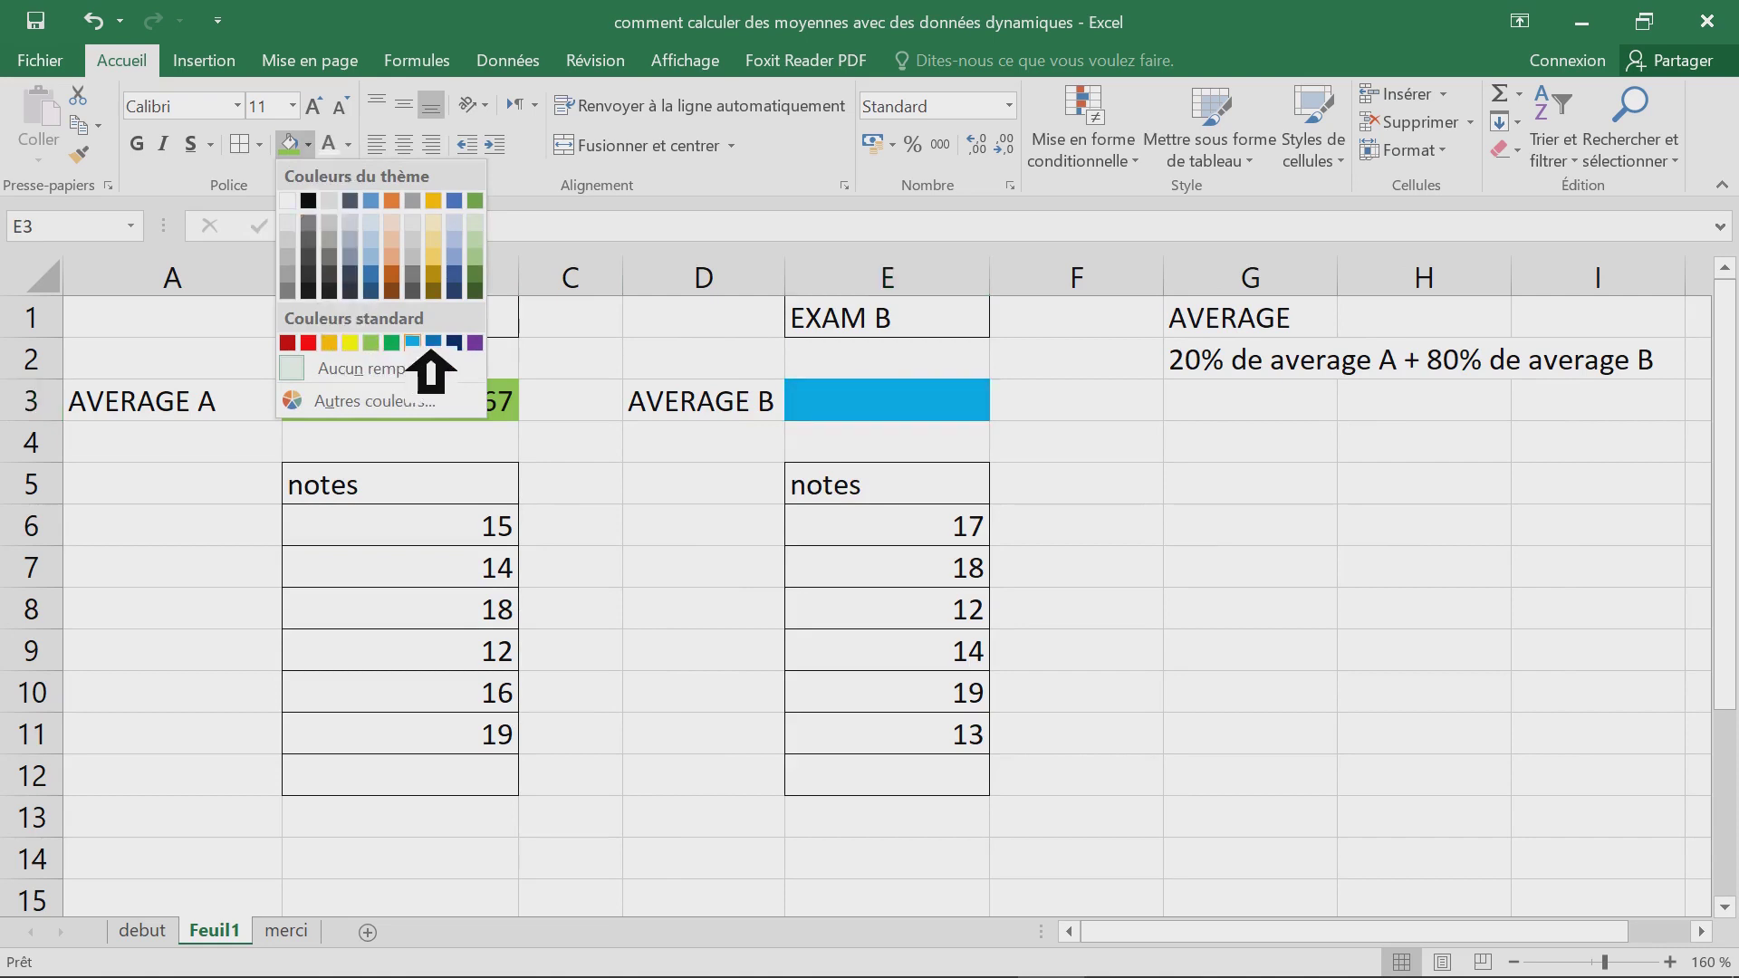
click(415, 345)
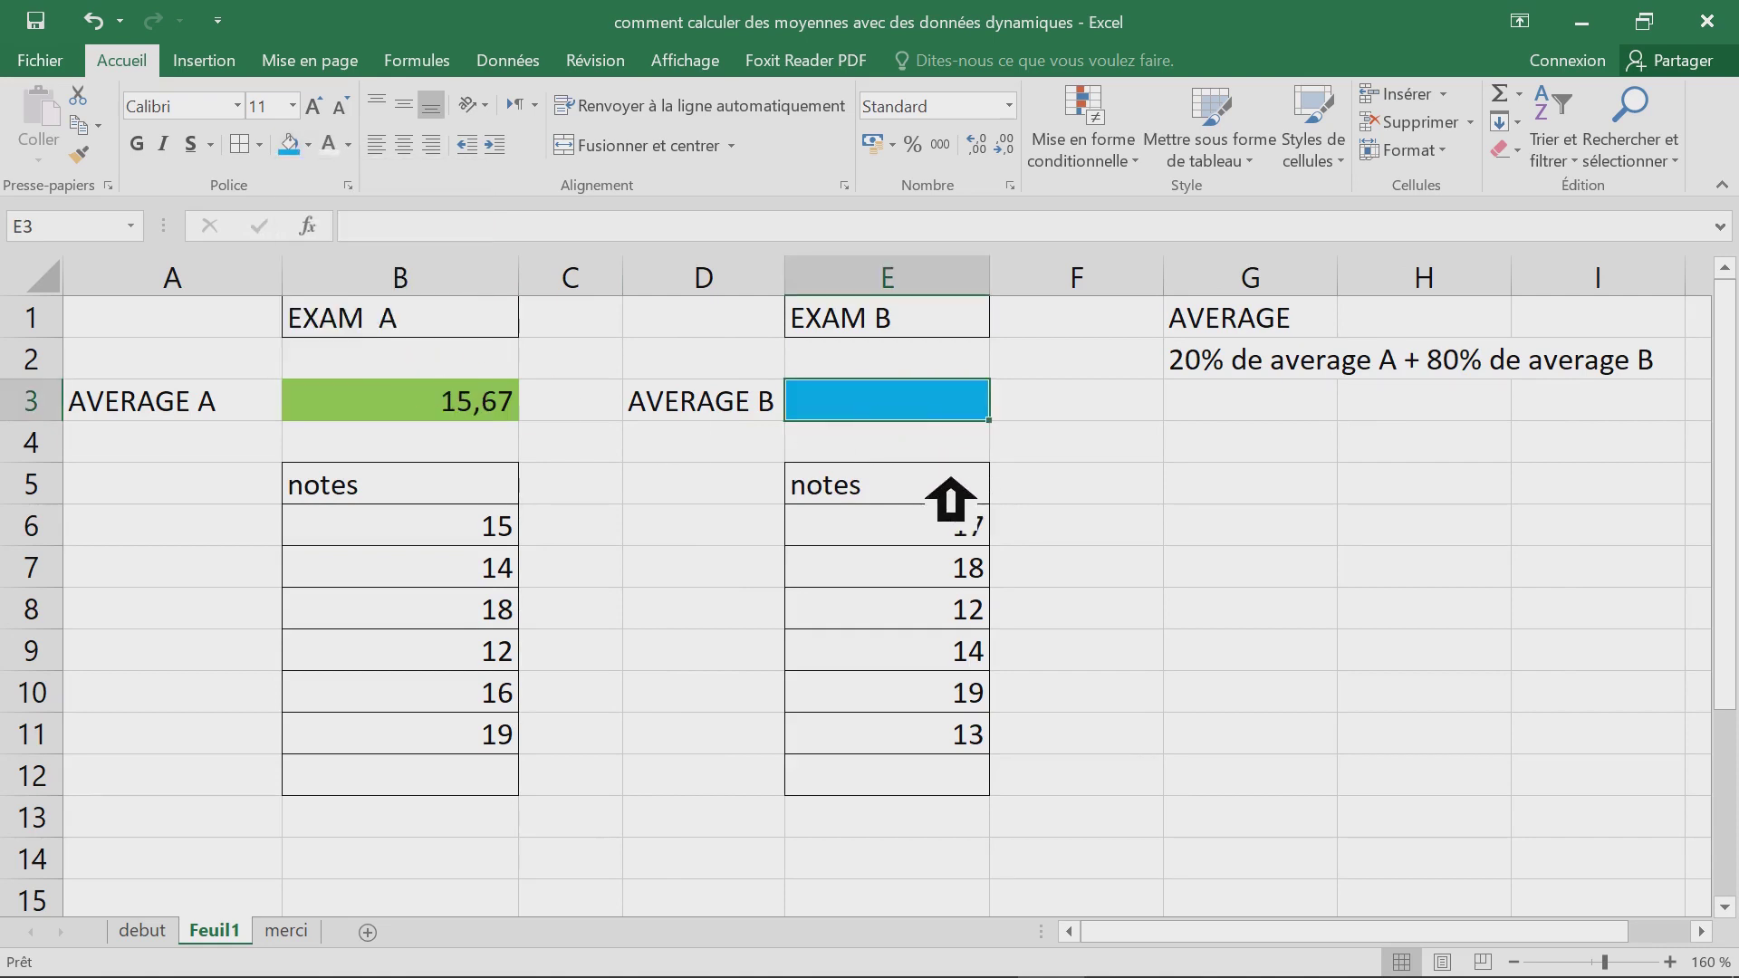
- Enter =MOYENNE(E6:E11) in E3, giving the exam B average 15,50
text(=moye)
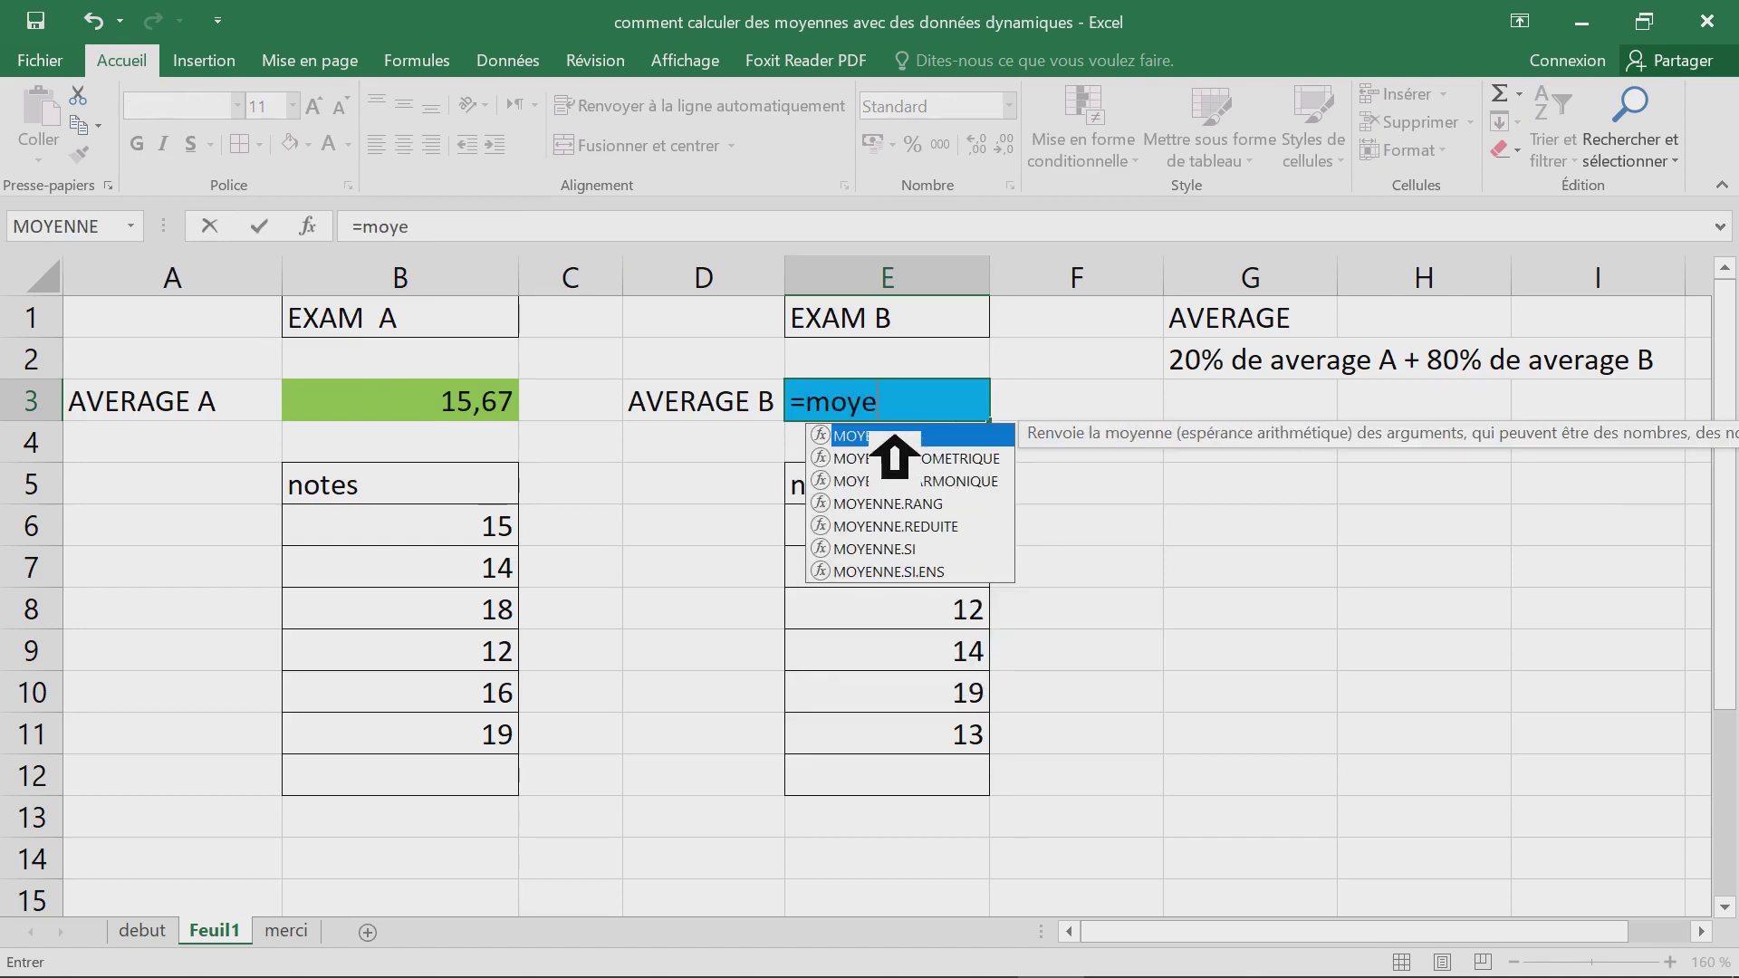
double_click(892, 436)
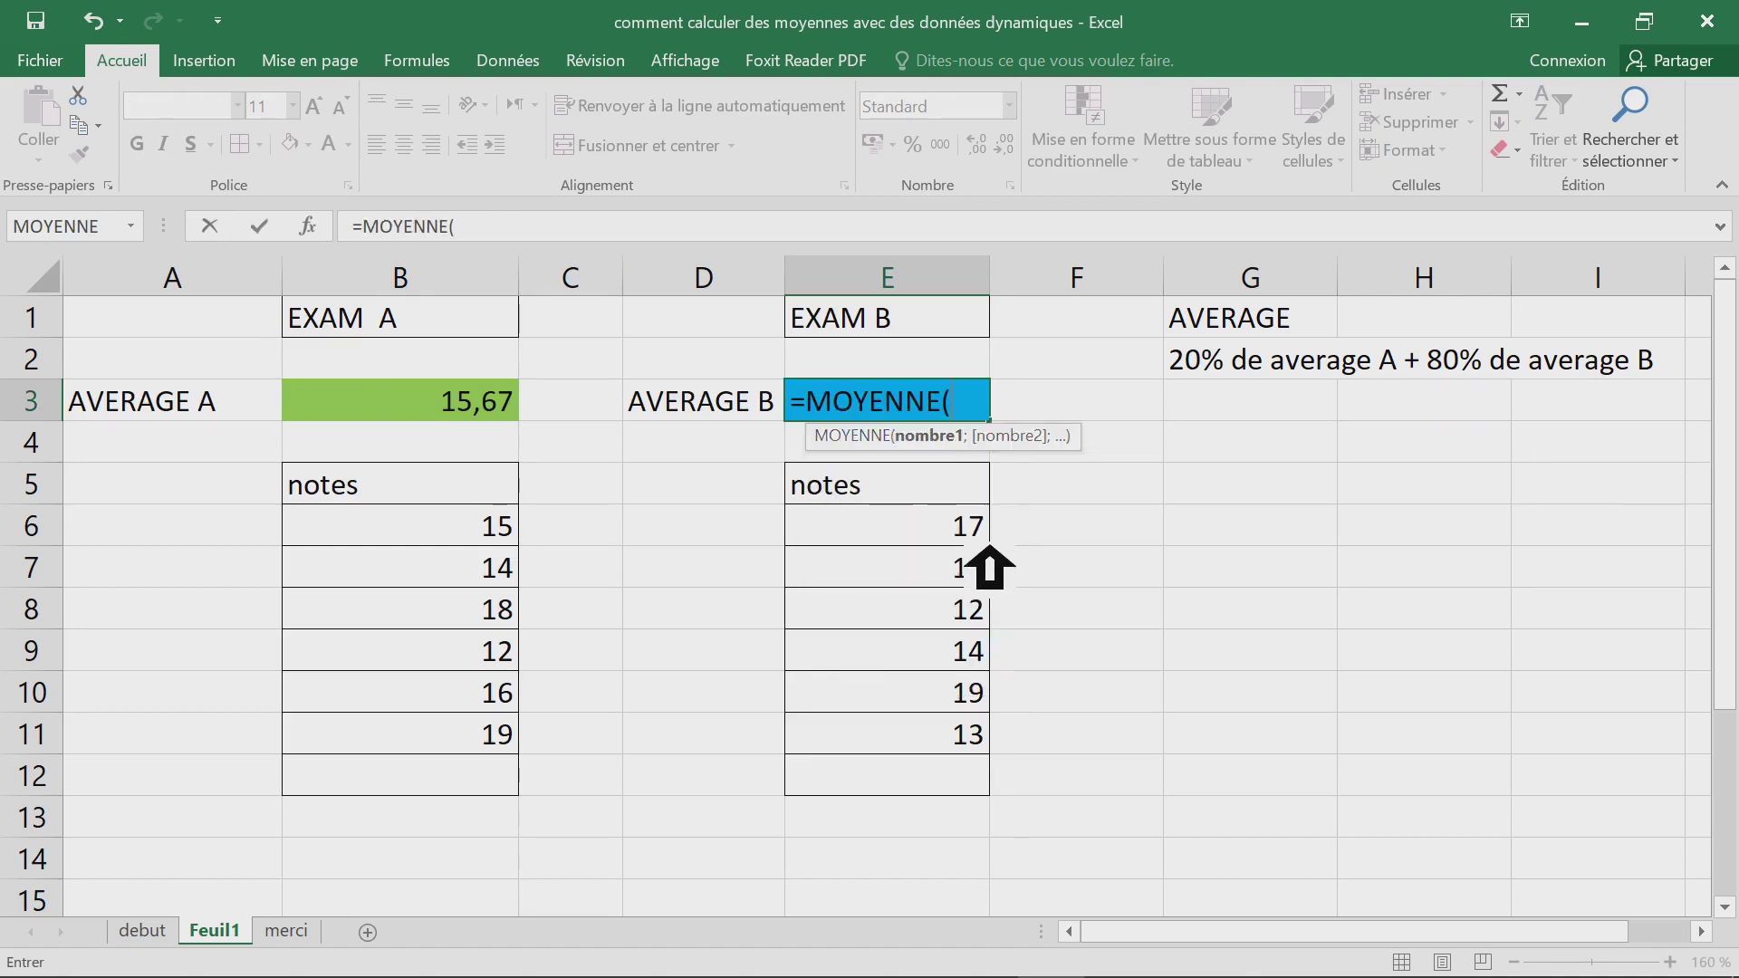
drag(926, 541, 929, 736)
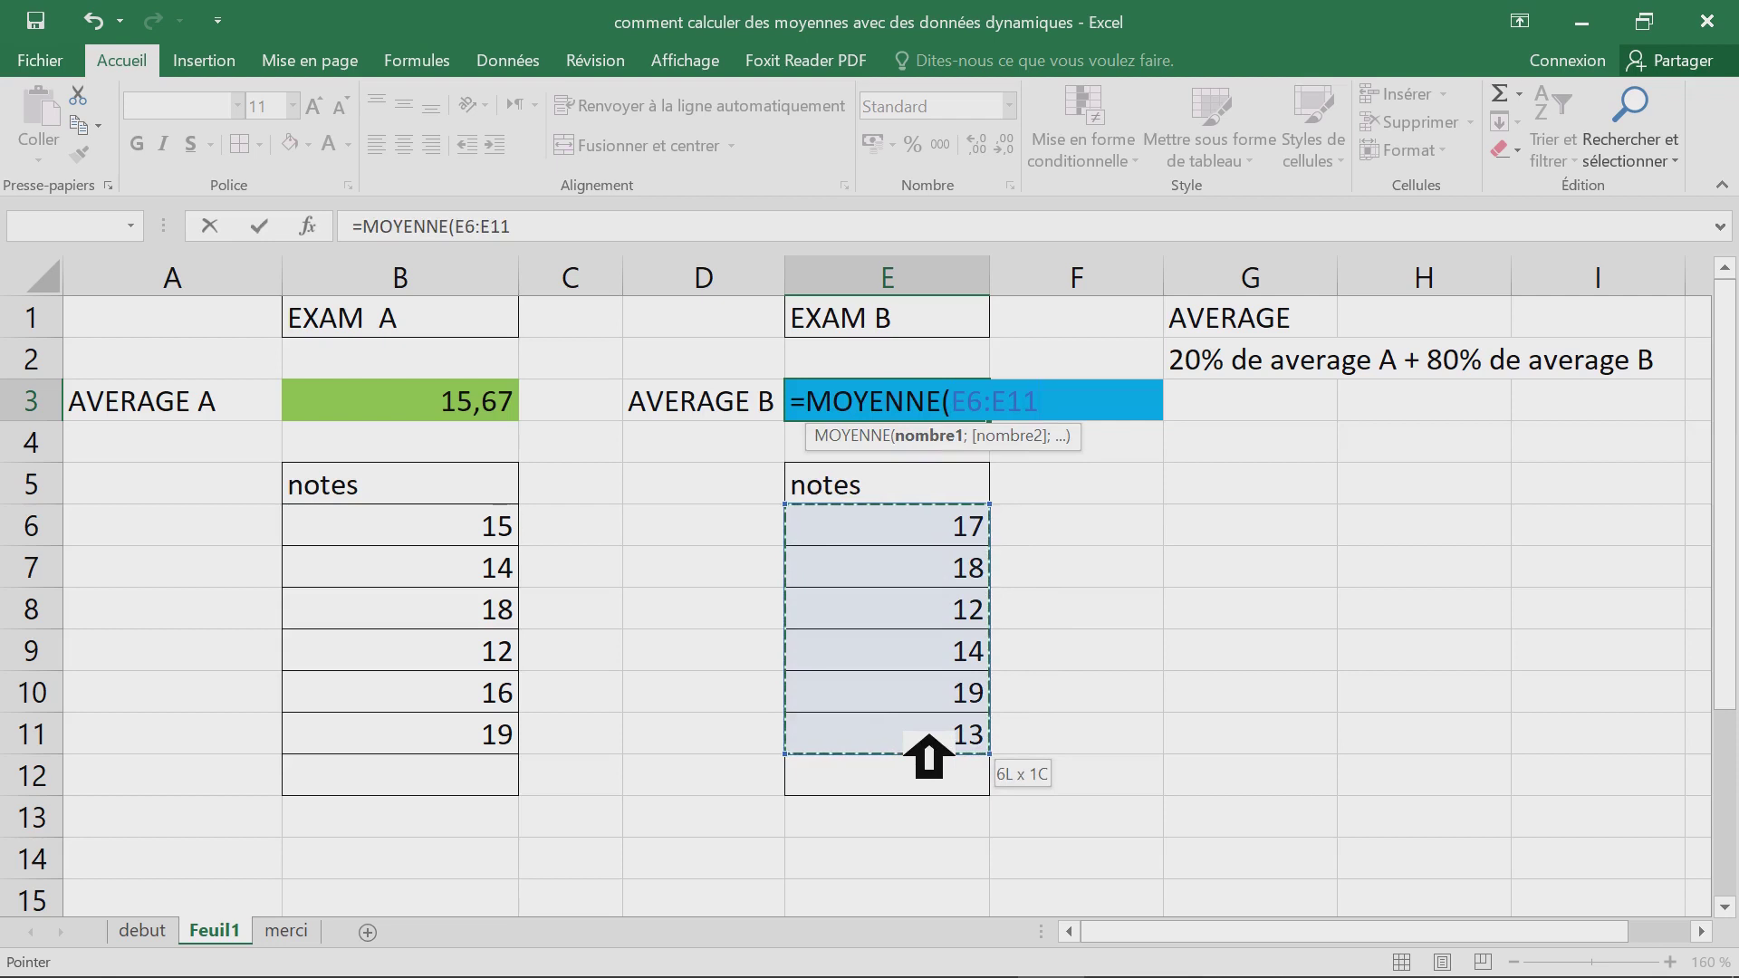
key(Return)
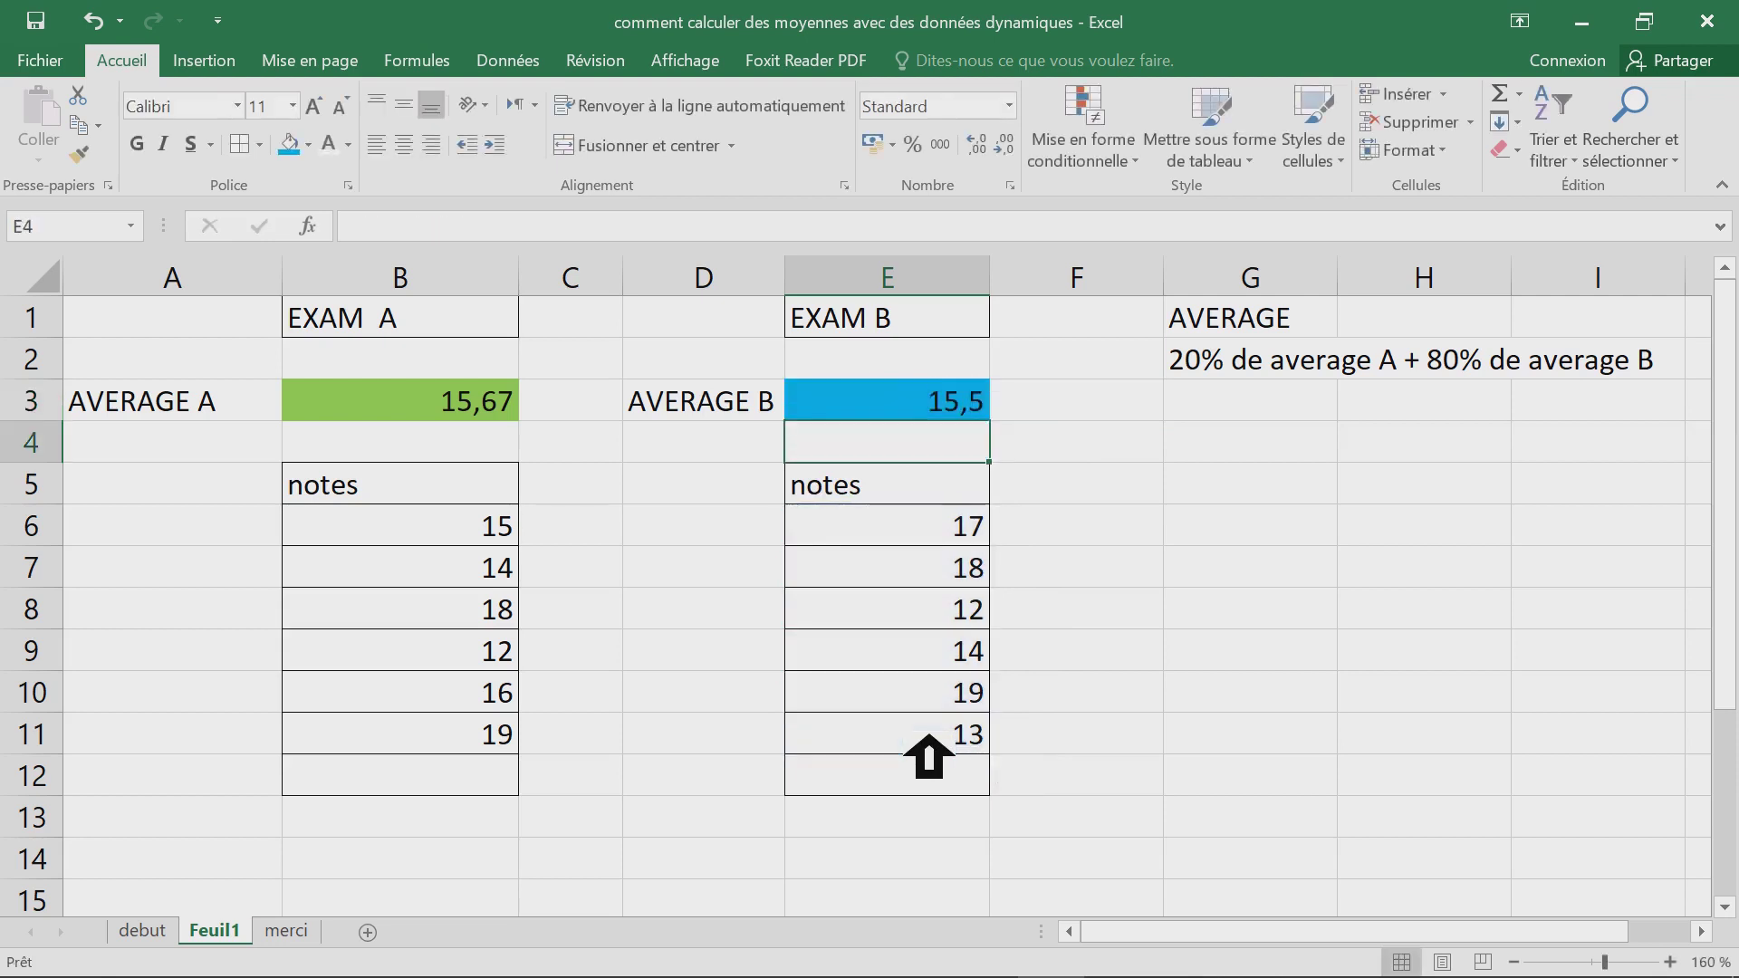
click(923, 417)
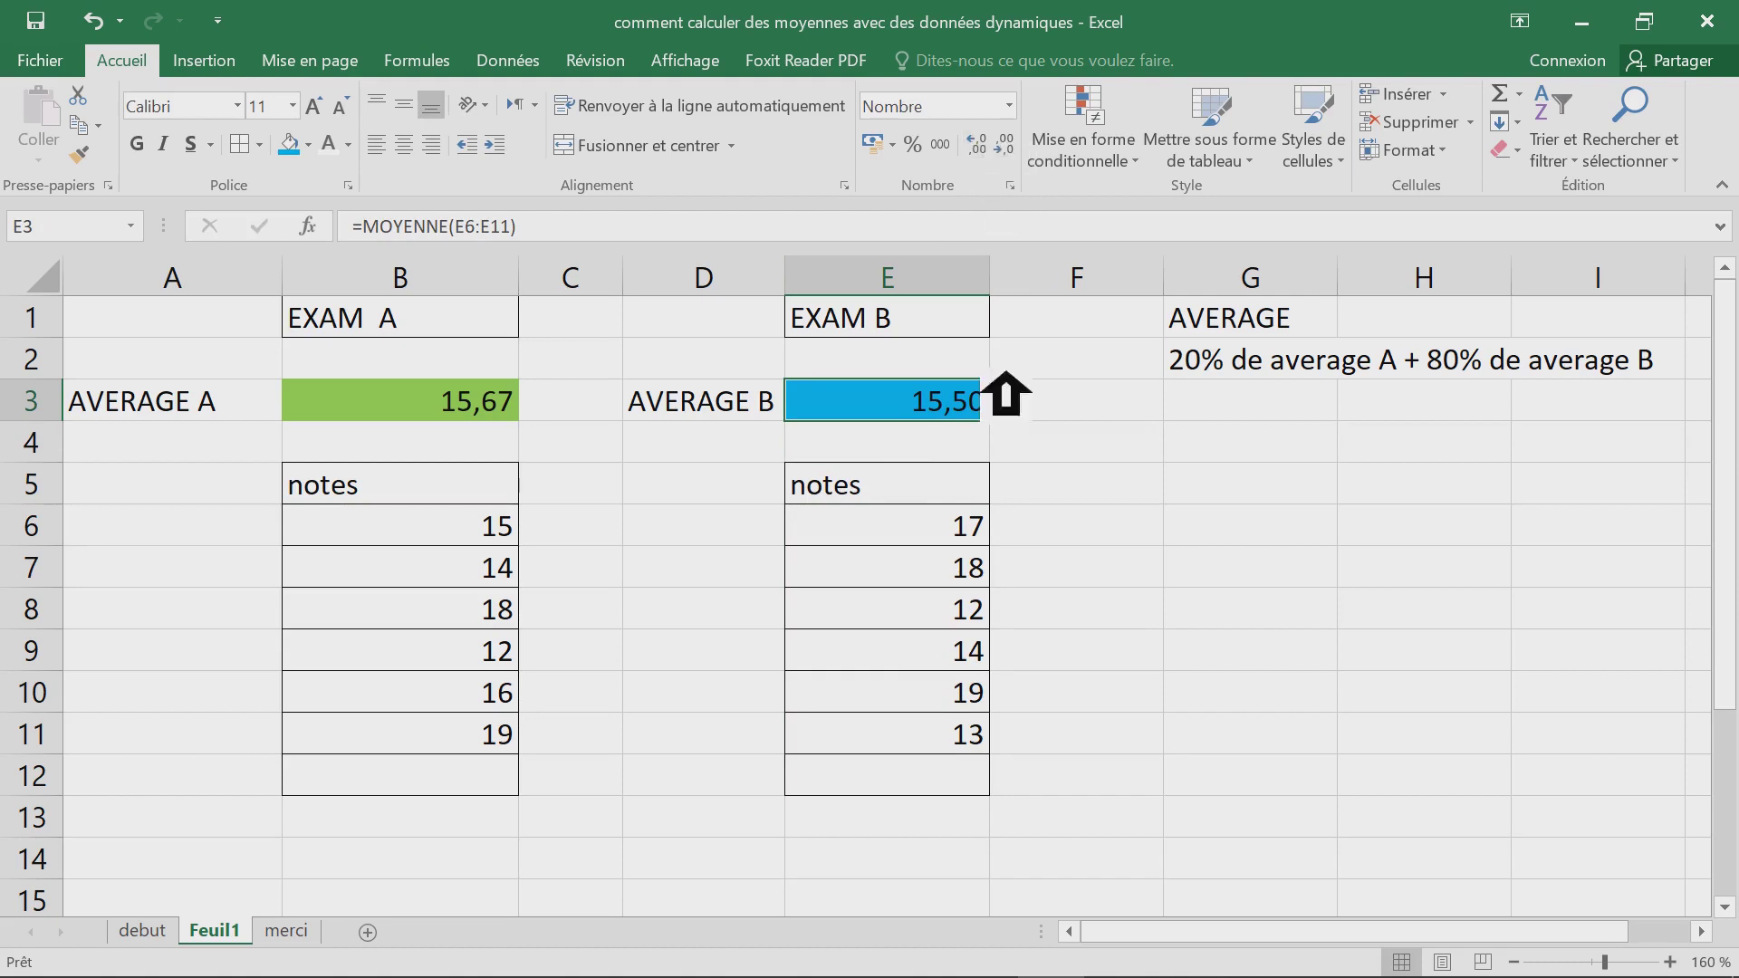
drag(939, 538, 942, 738)
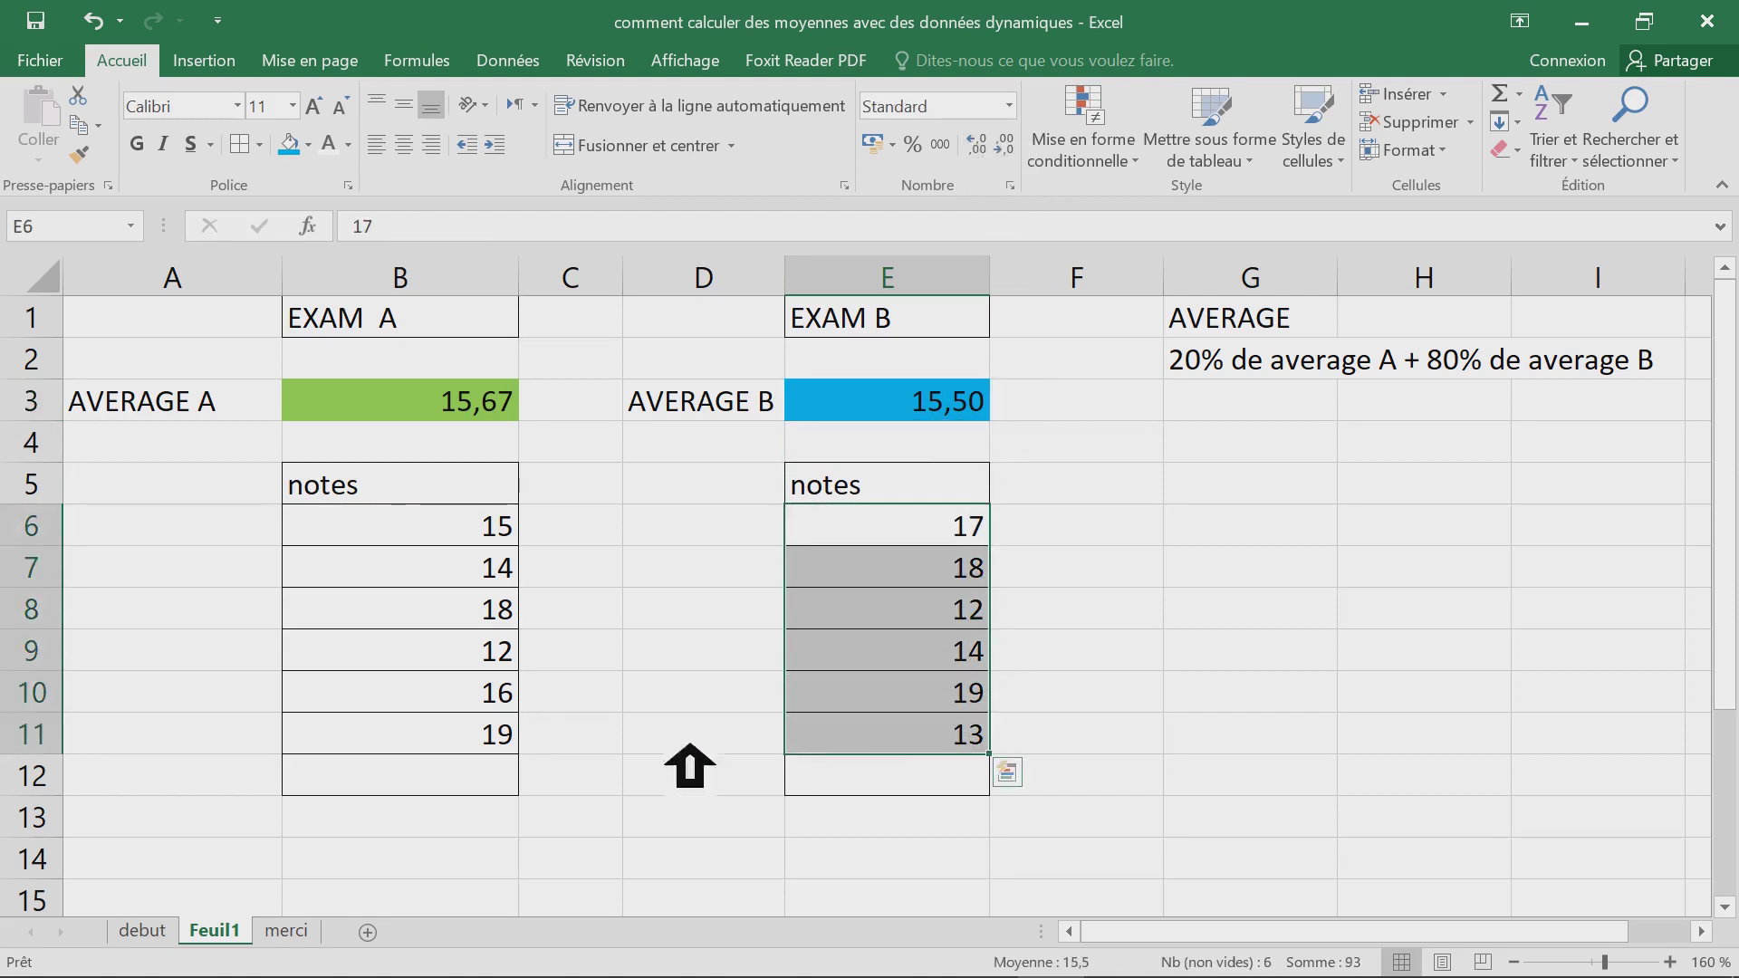
- Collapse the ribbon to show more rows, then bring up the Insertion commands with B3 selected
click(475, 777)
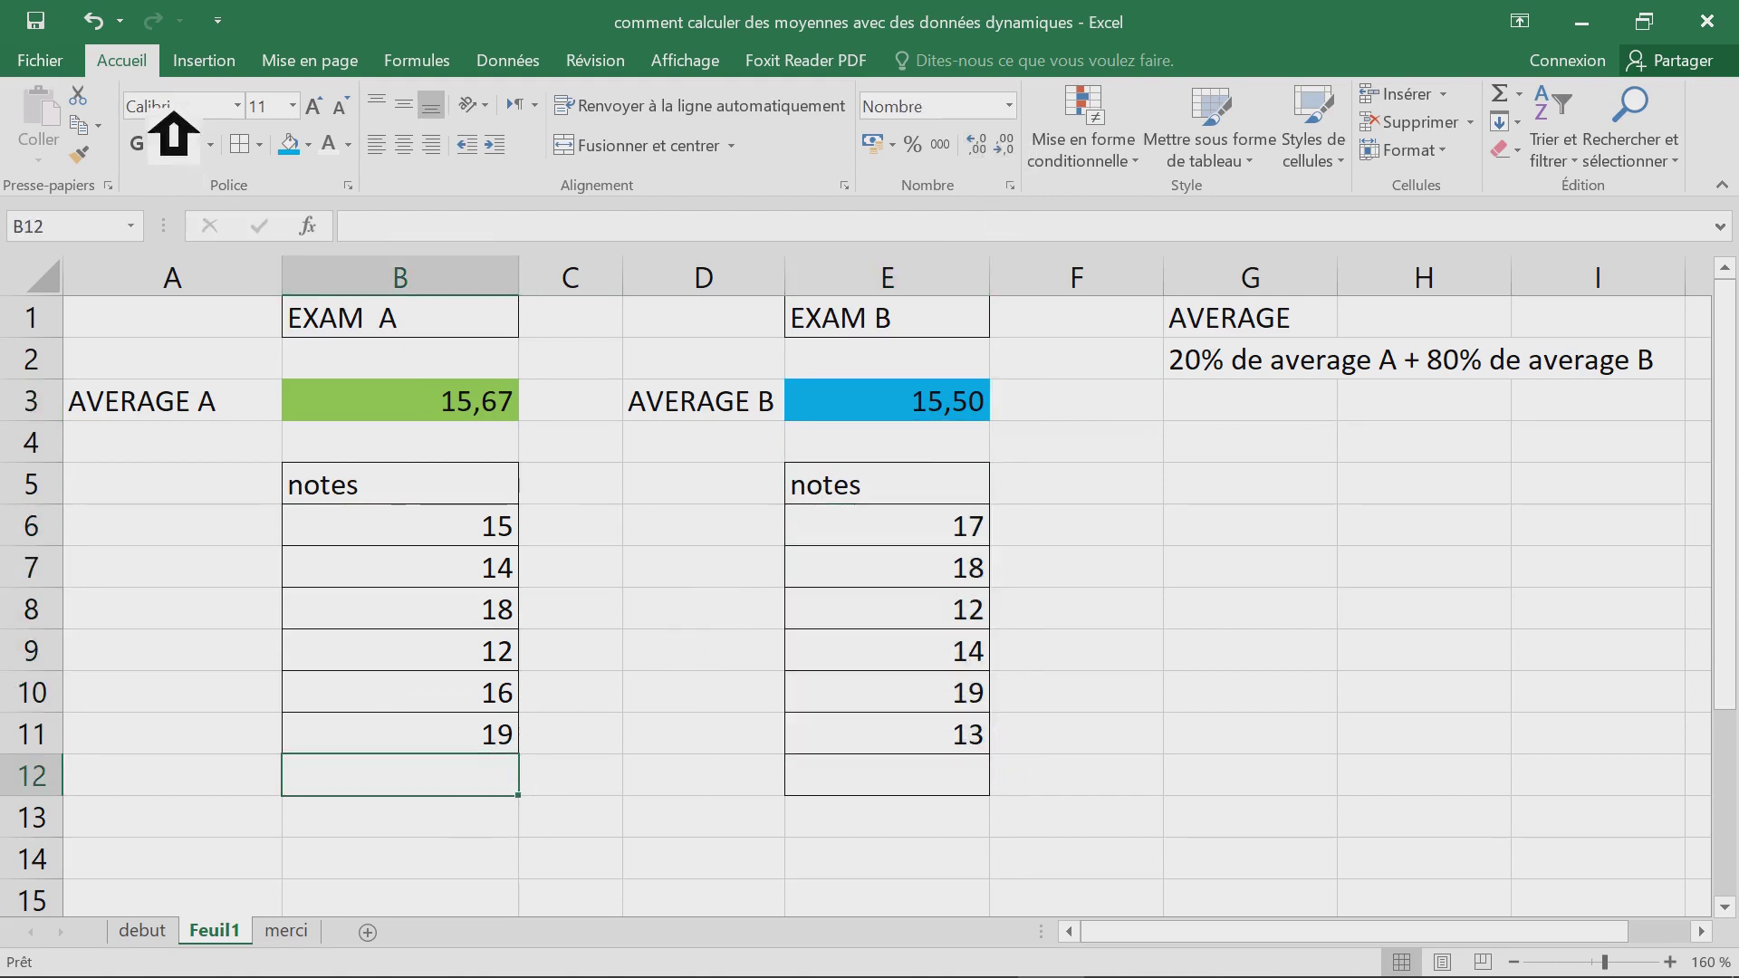
double_click(156, 63)
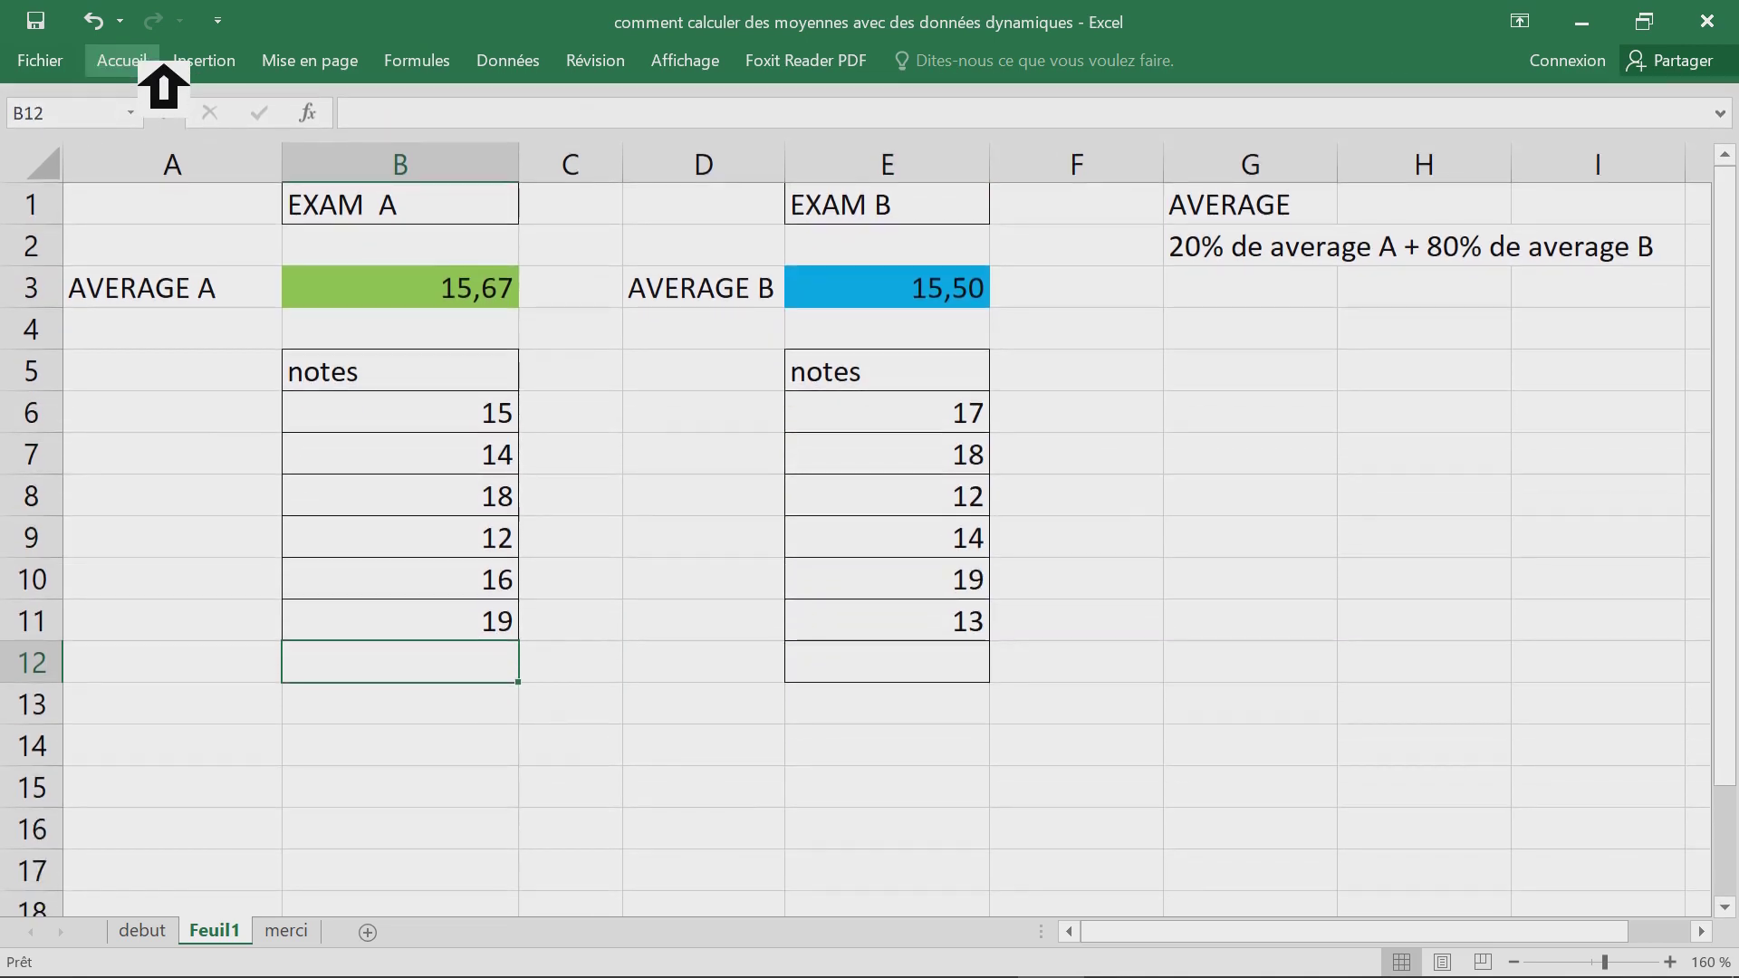
click(444, 292)
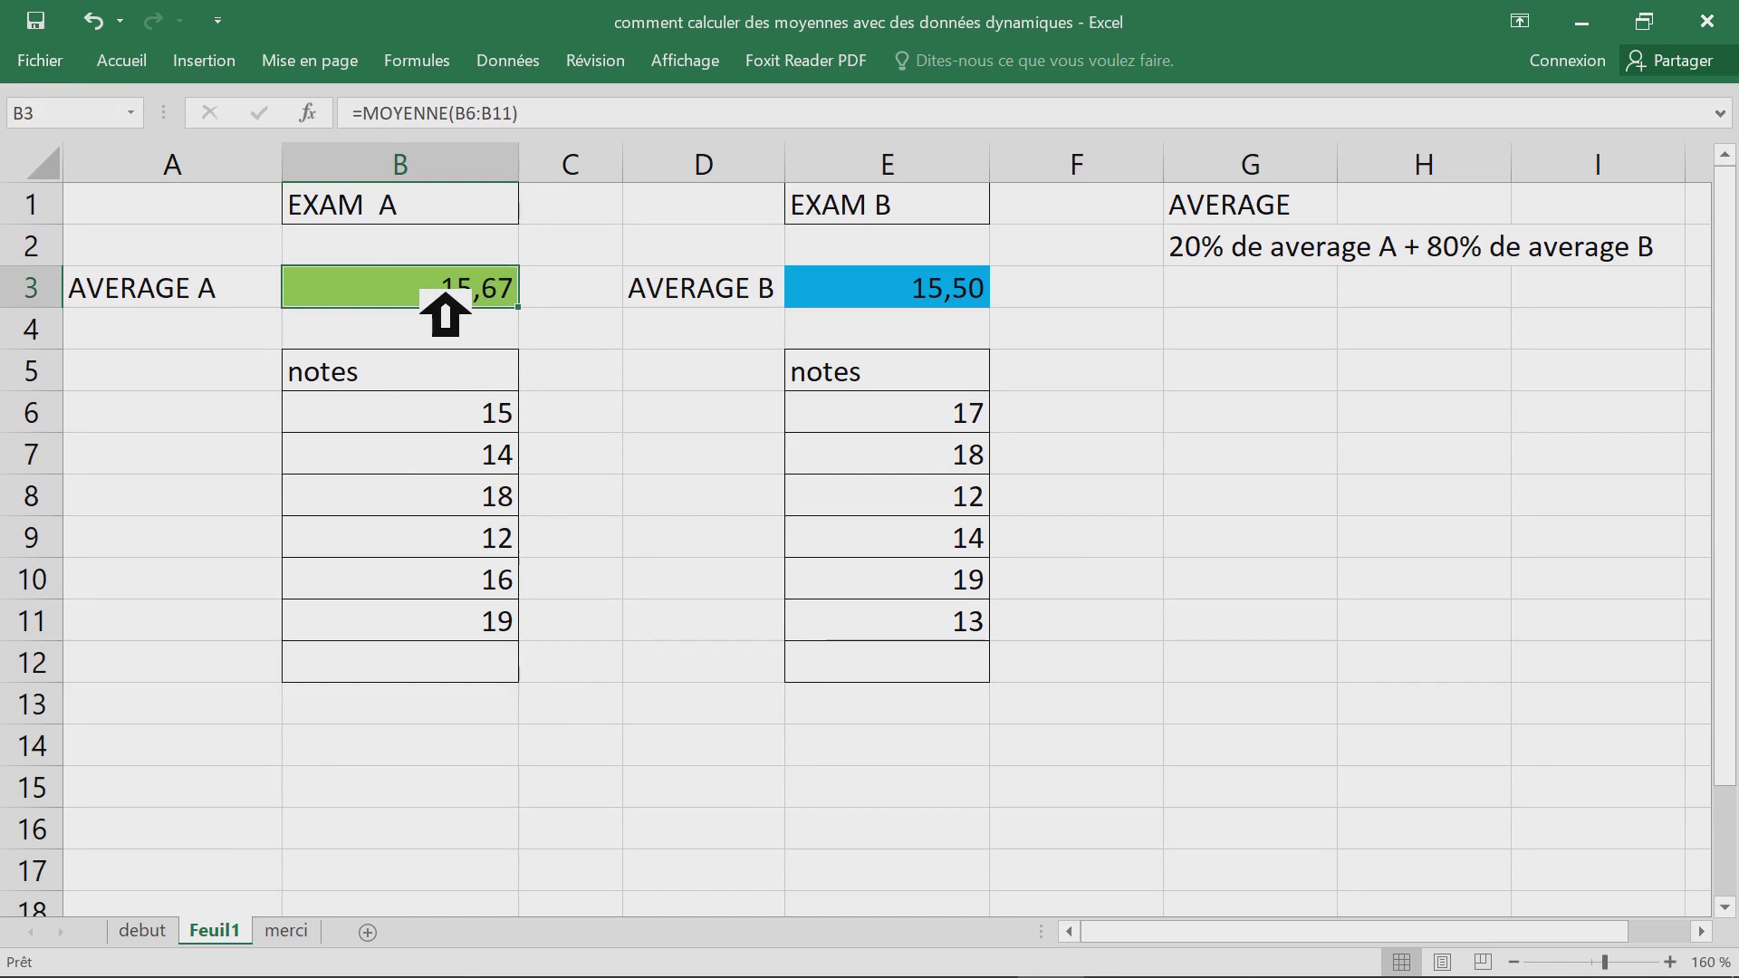
click(144, 62)
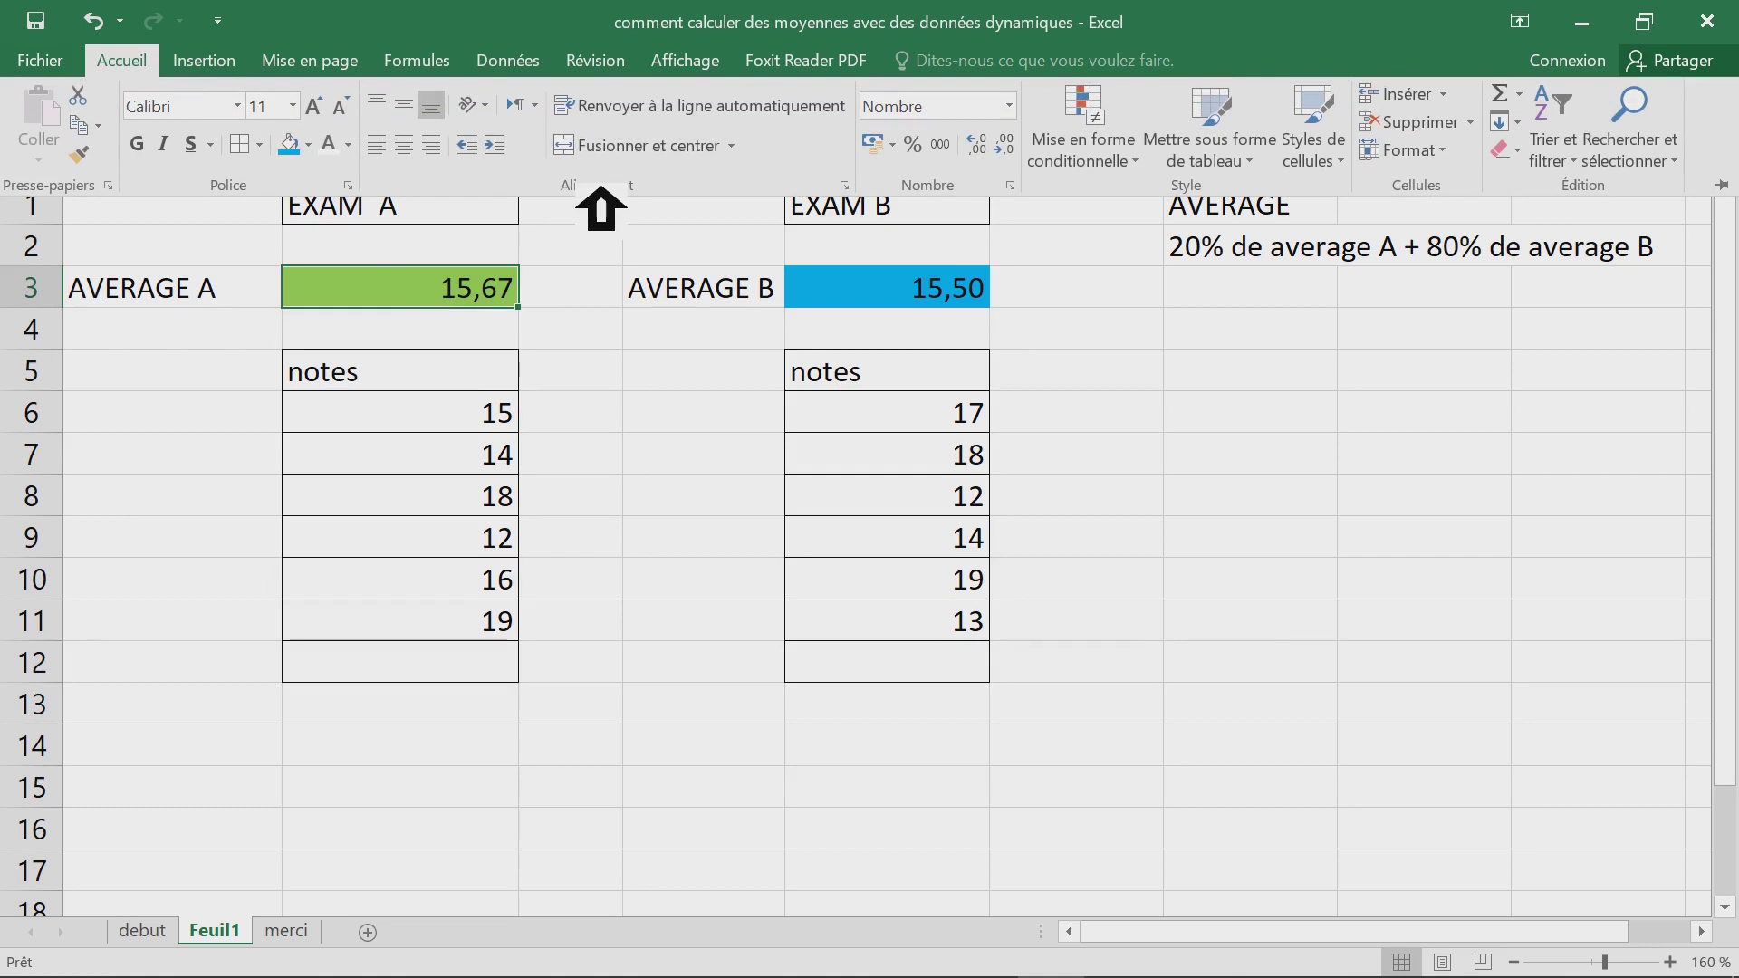
click(236, 56)
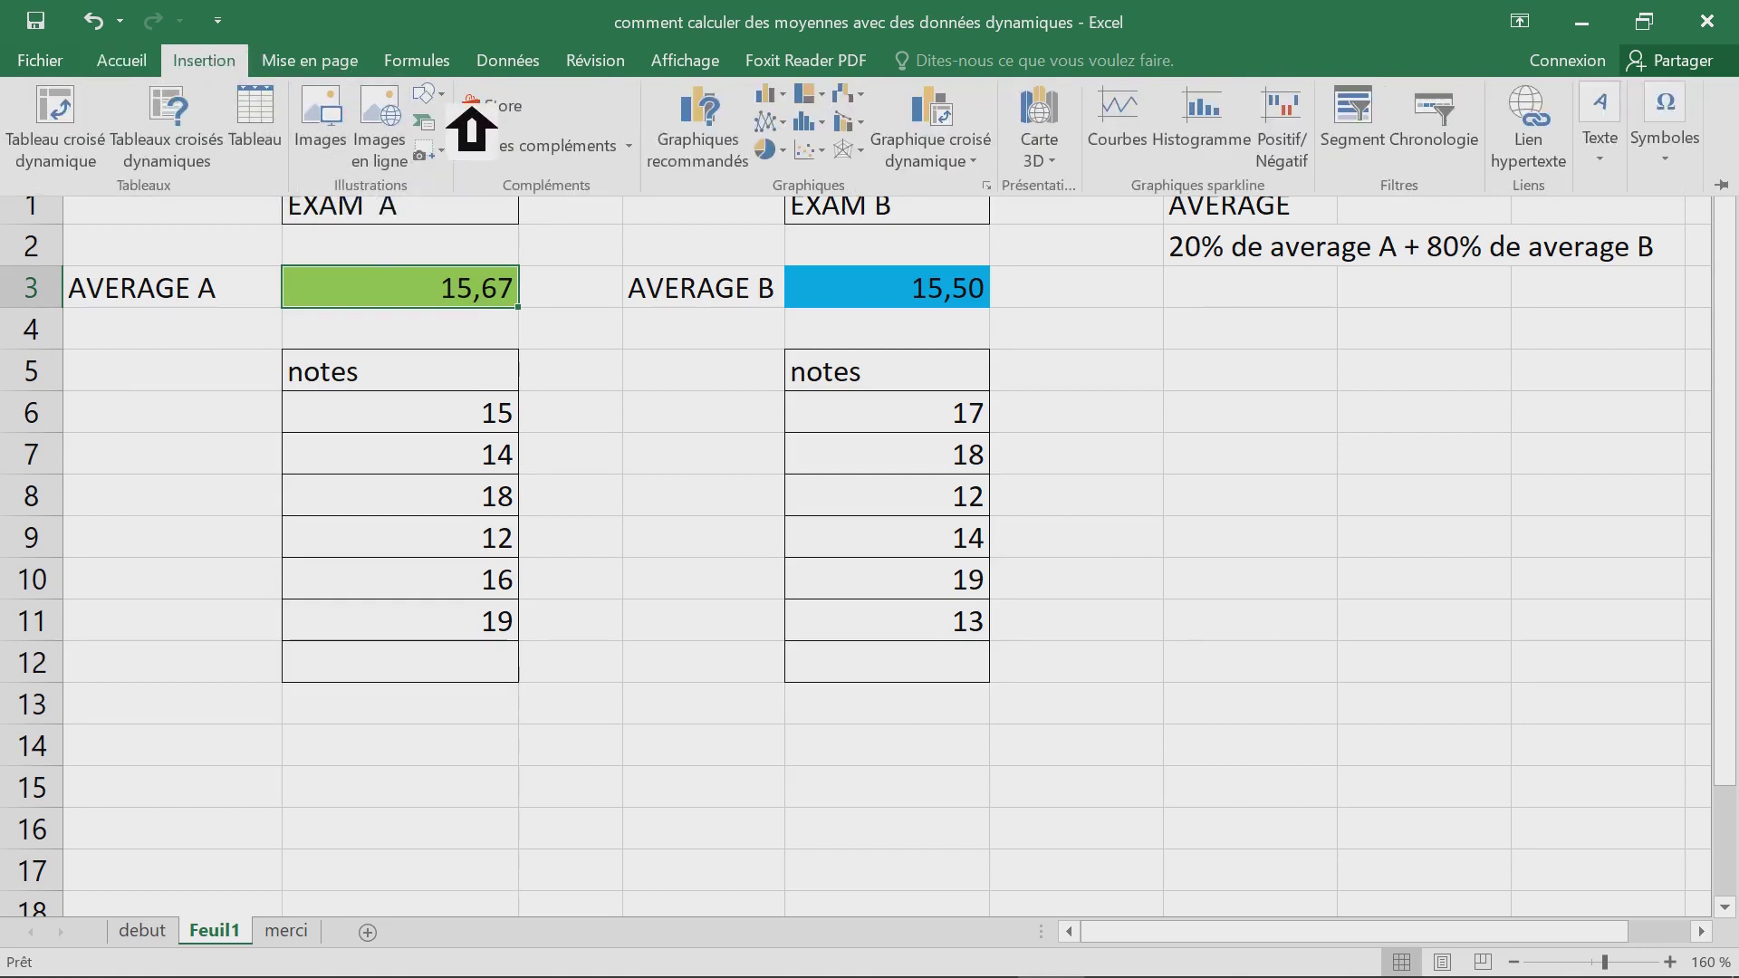
click(469, 116)
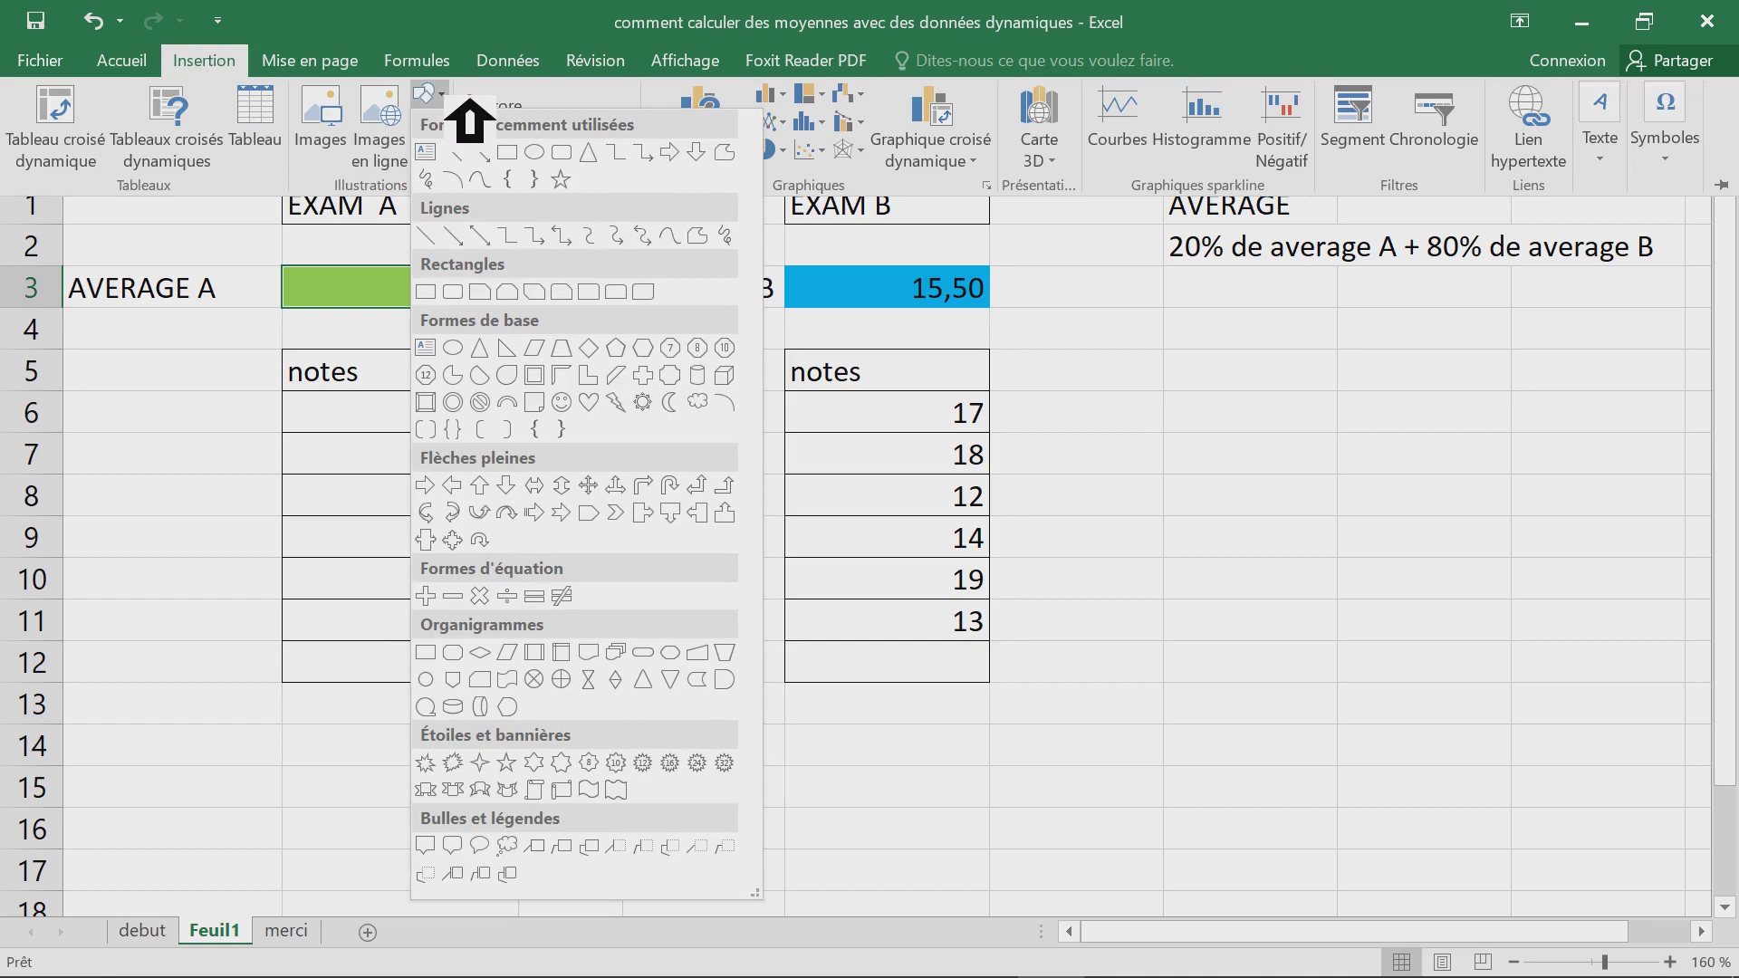
click(535, 154)
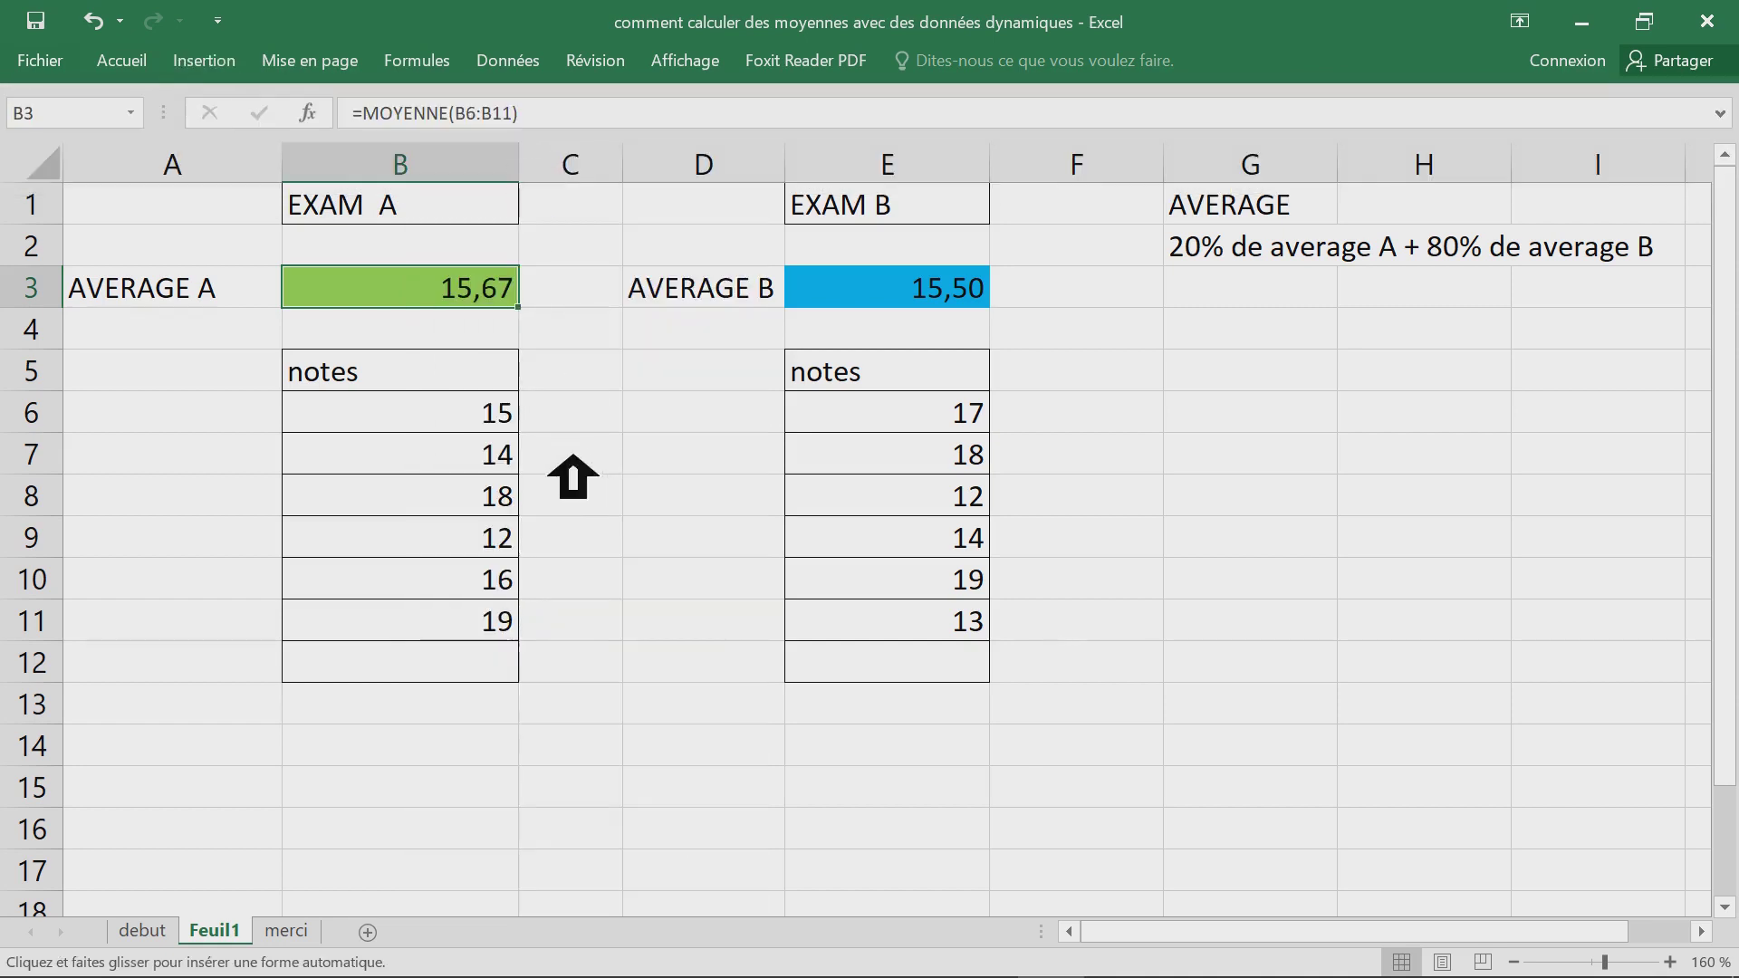
drag(453, 356, 1240, 611)
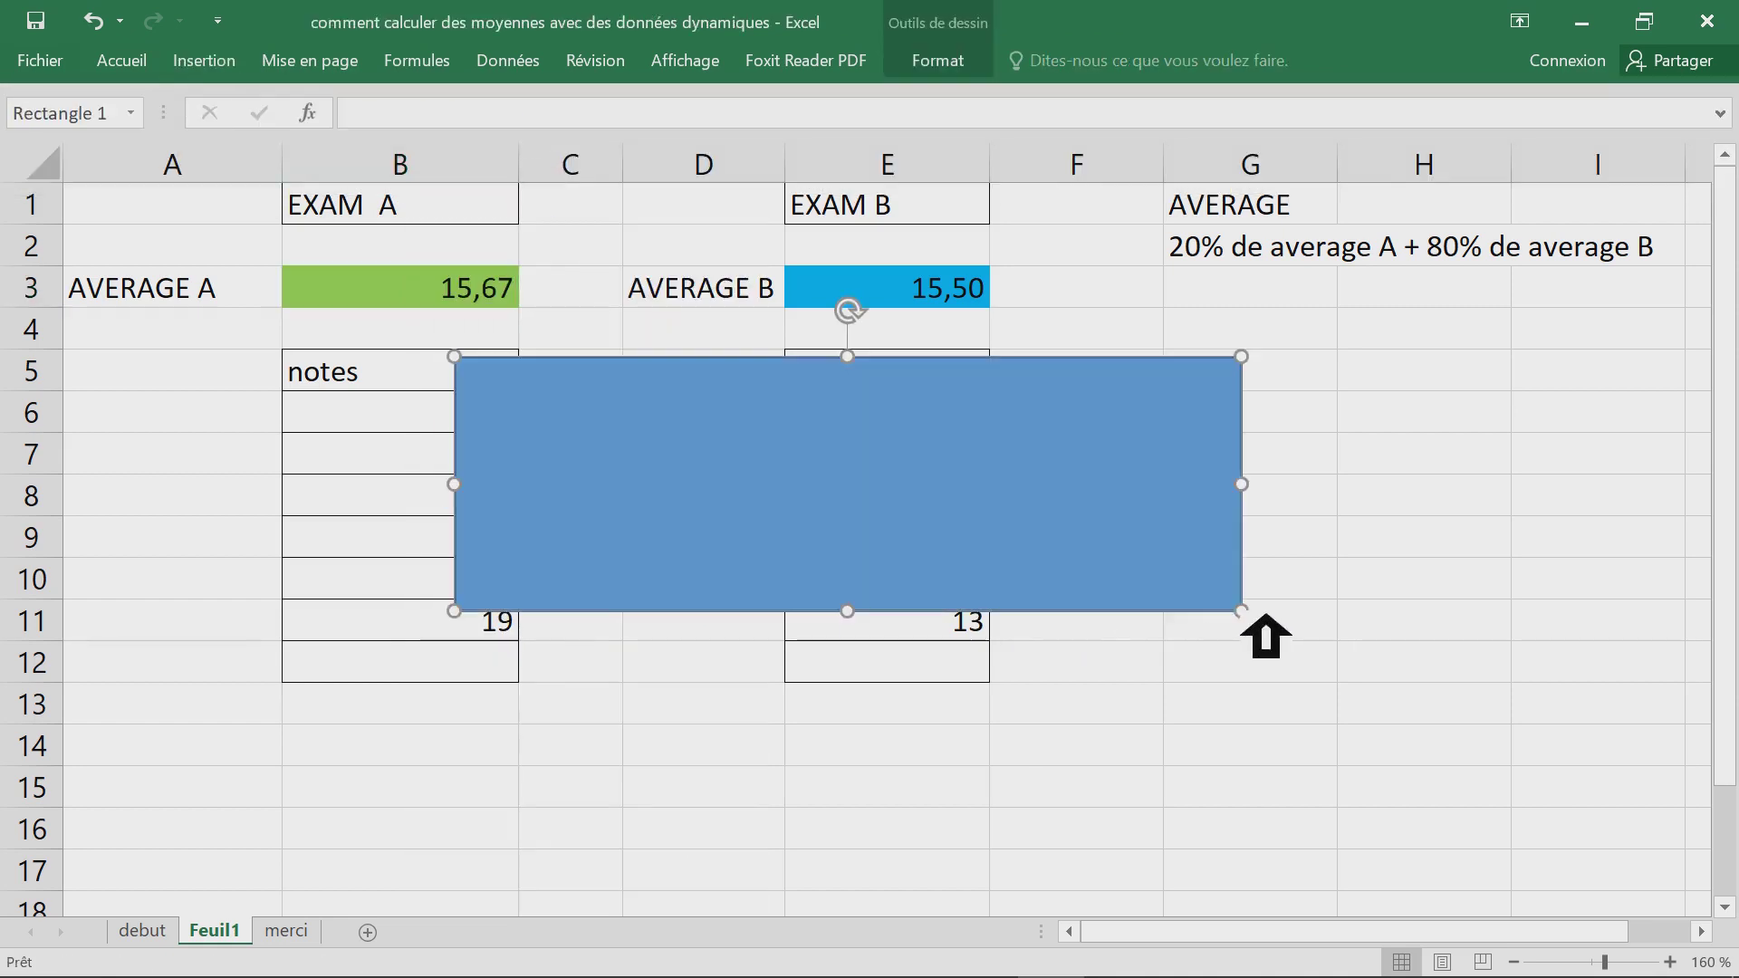
drag(960, 422, 914, 344)
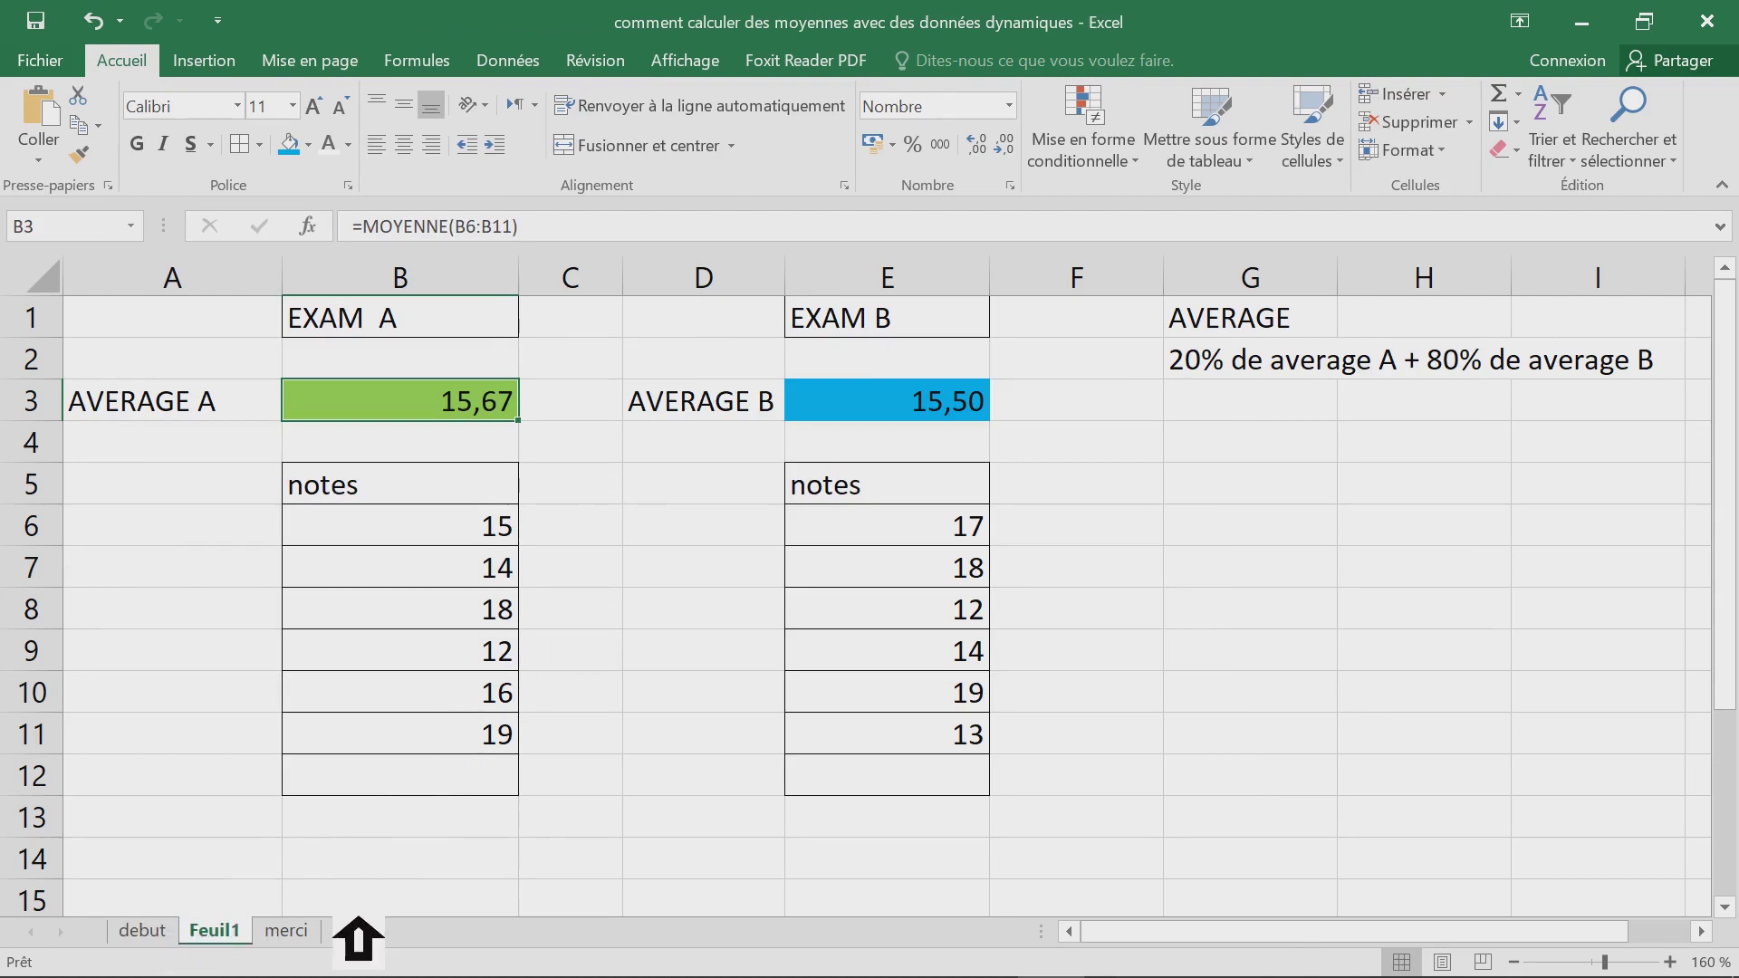
click(367, 932)
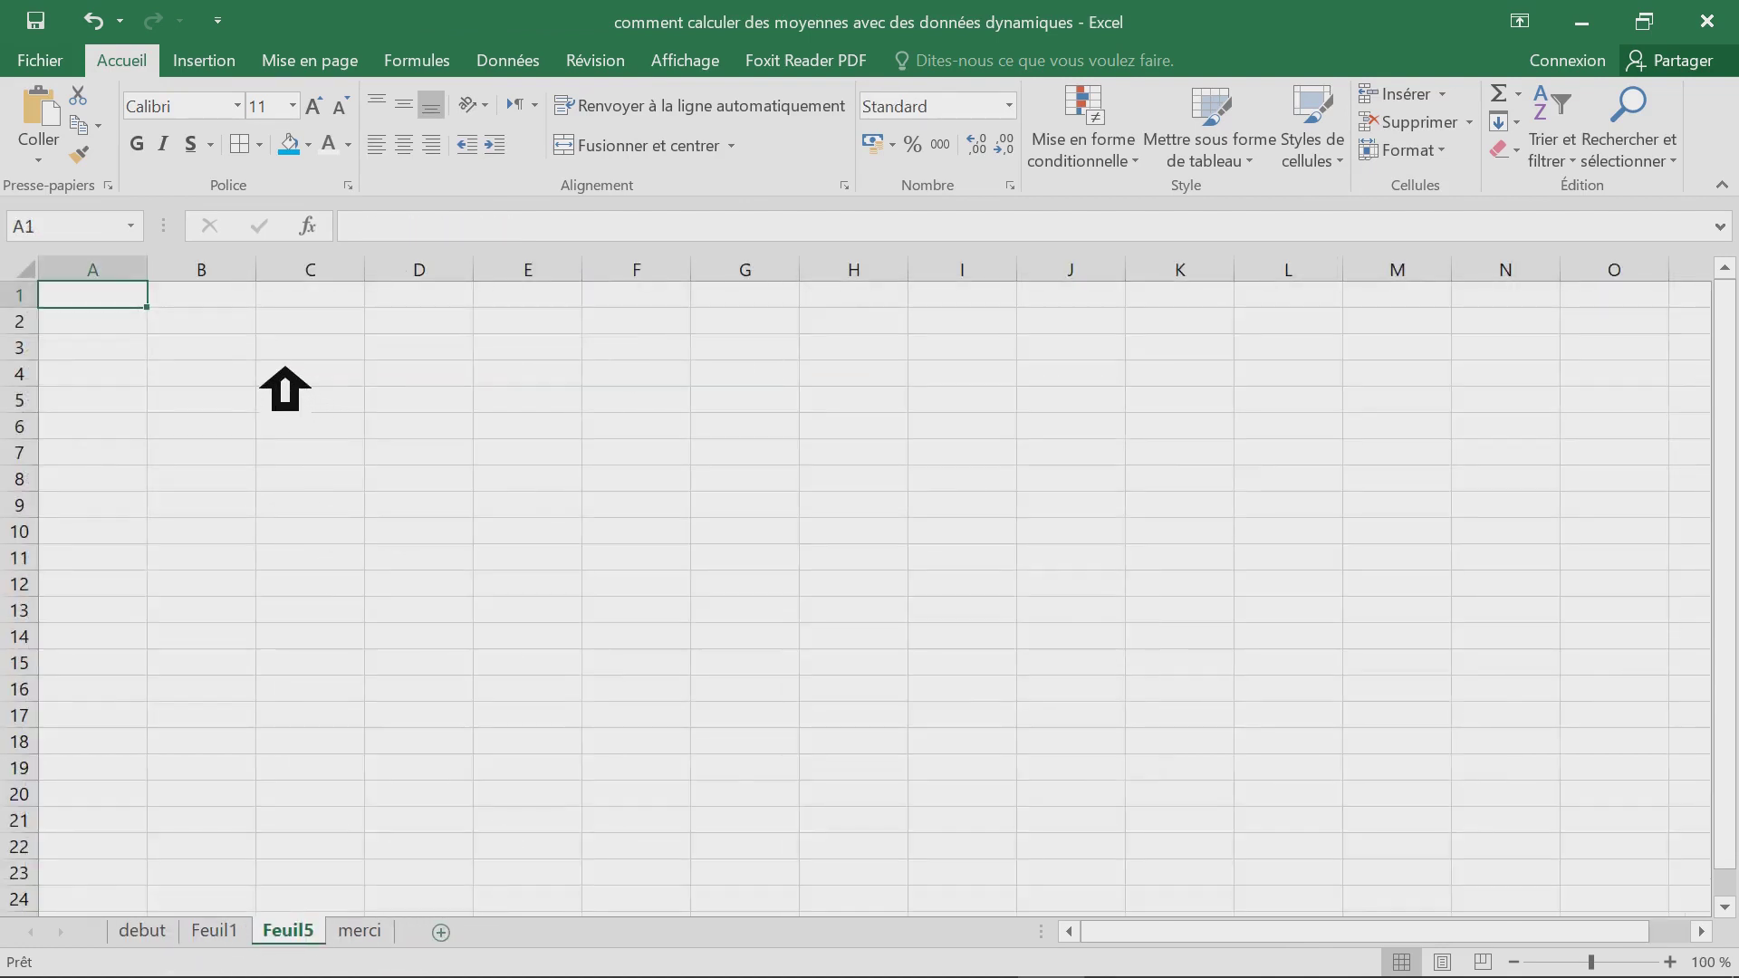
- Paste the black note box, enlarge it to about M16, and raise its text to 20 pt
key(ctrl+v)
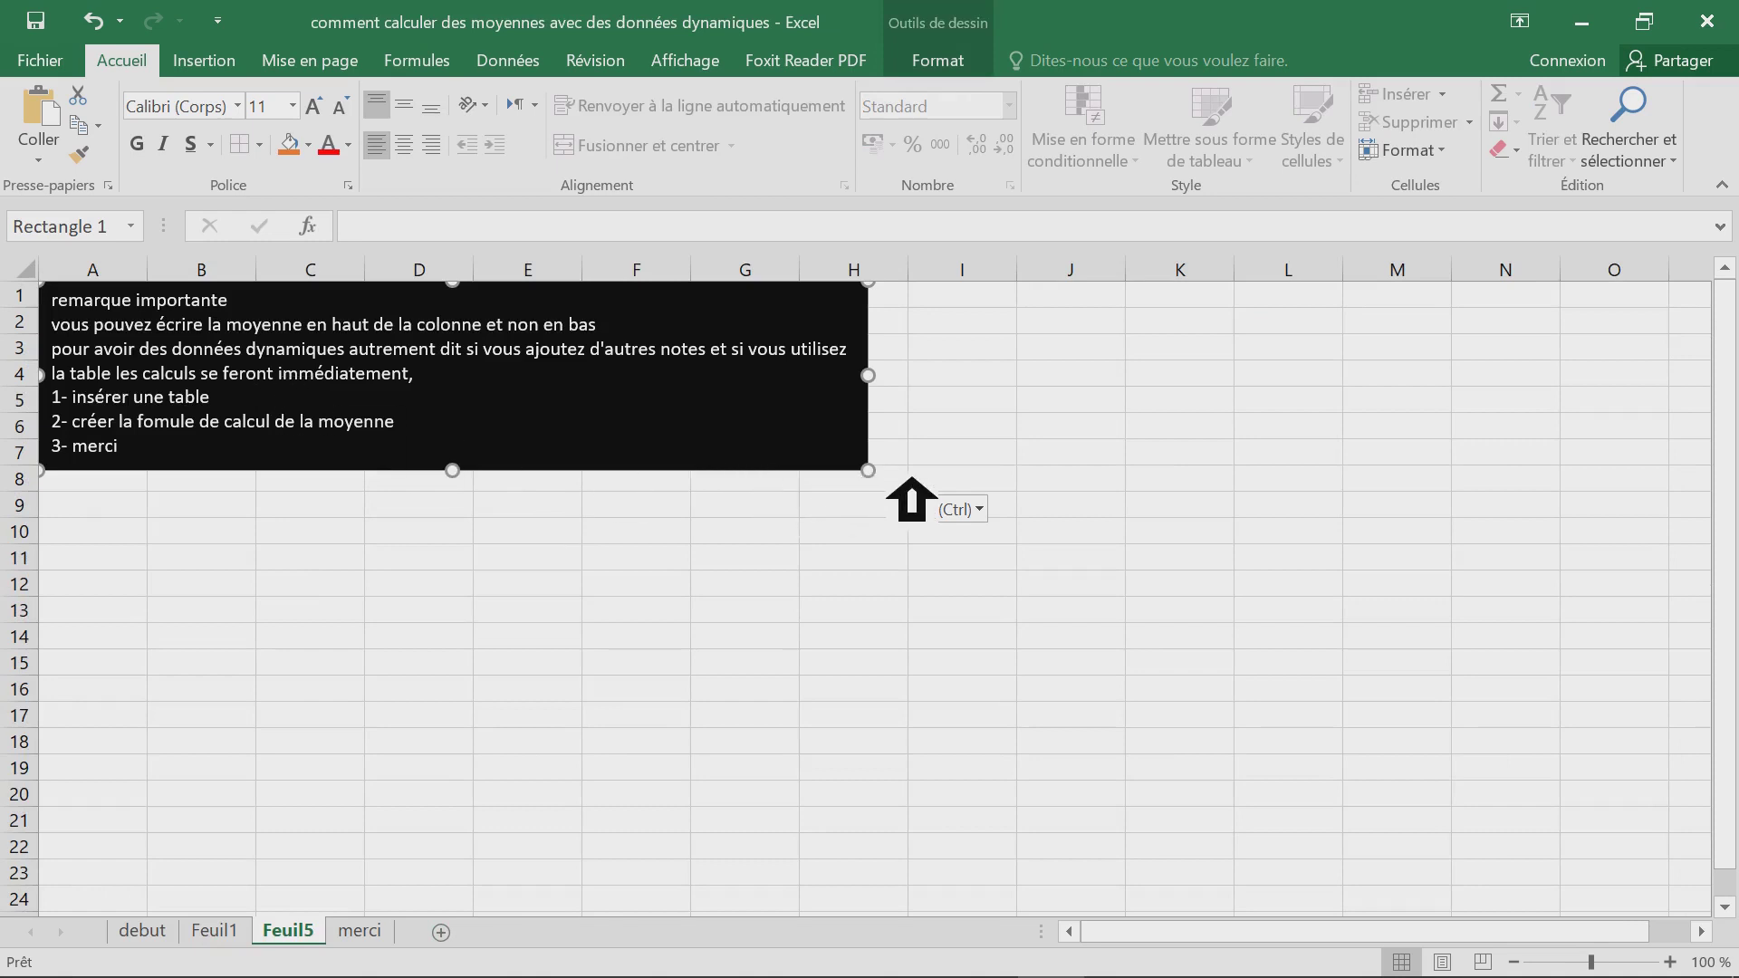
drag(894, 471, 1427, 688)
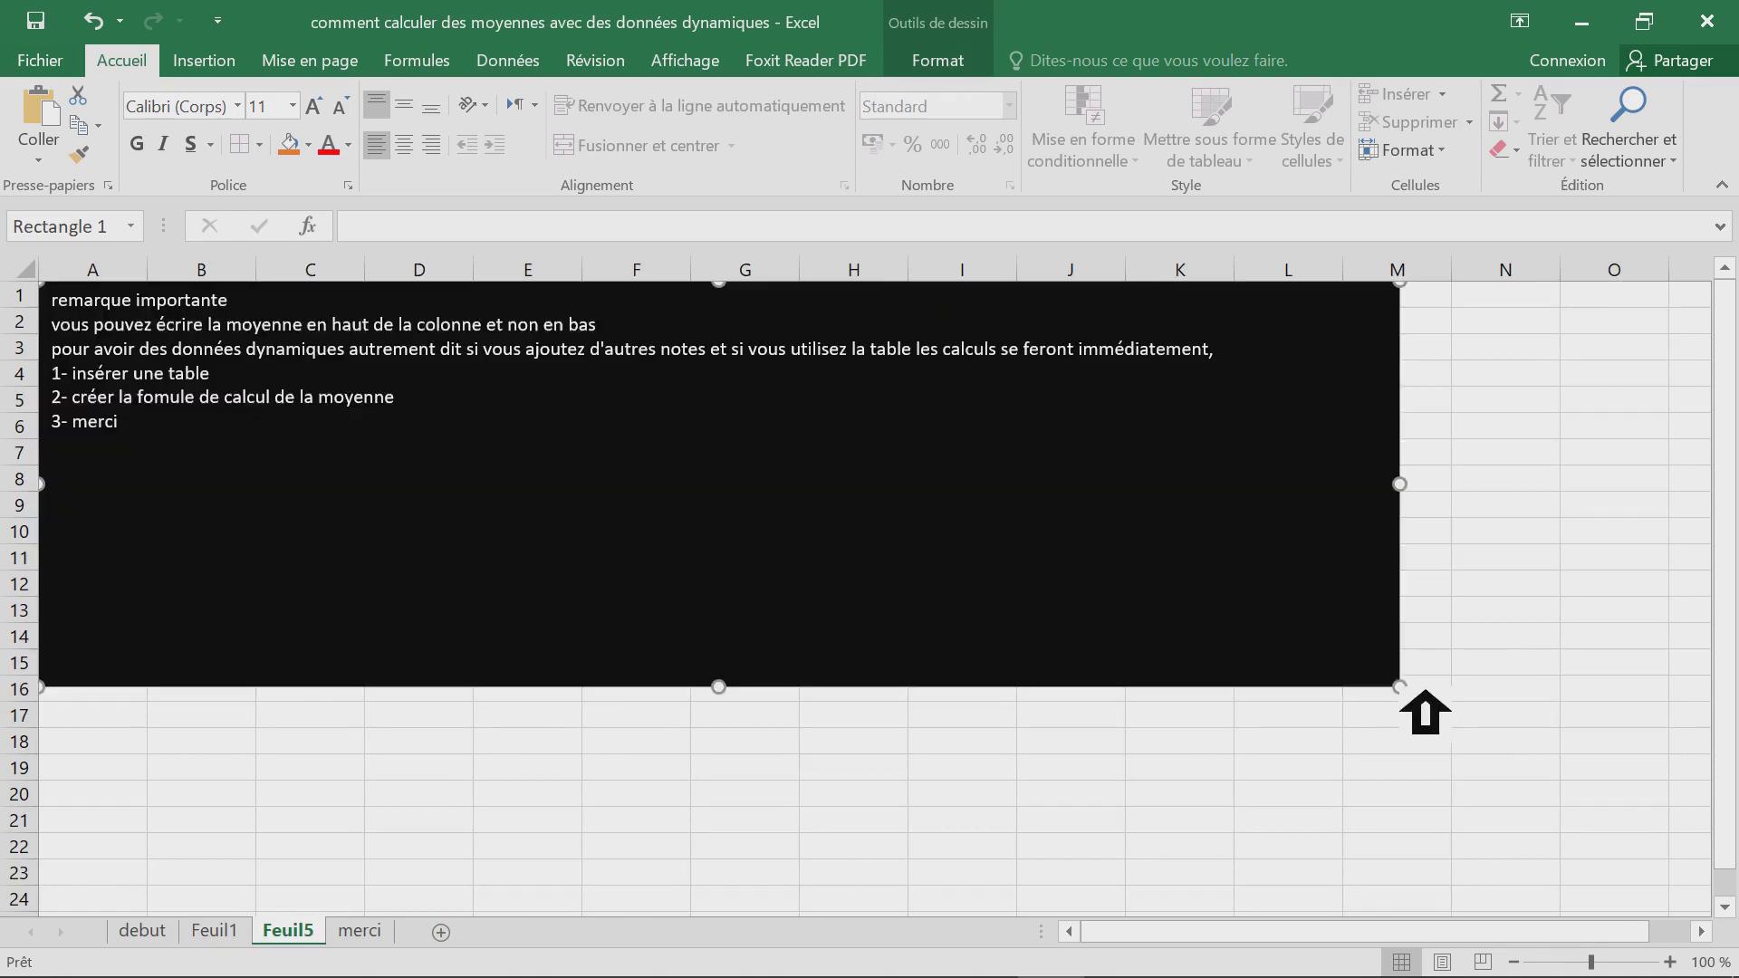
click(313, 106)
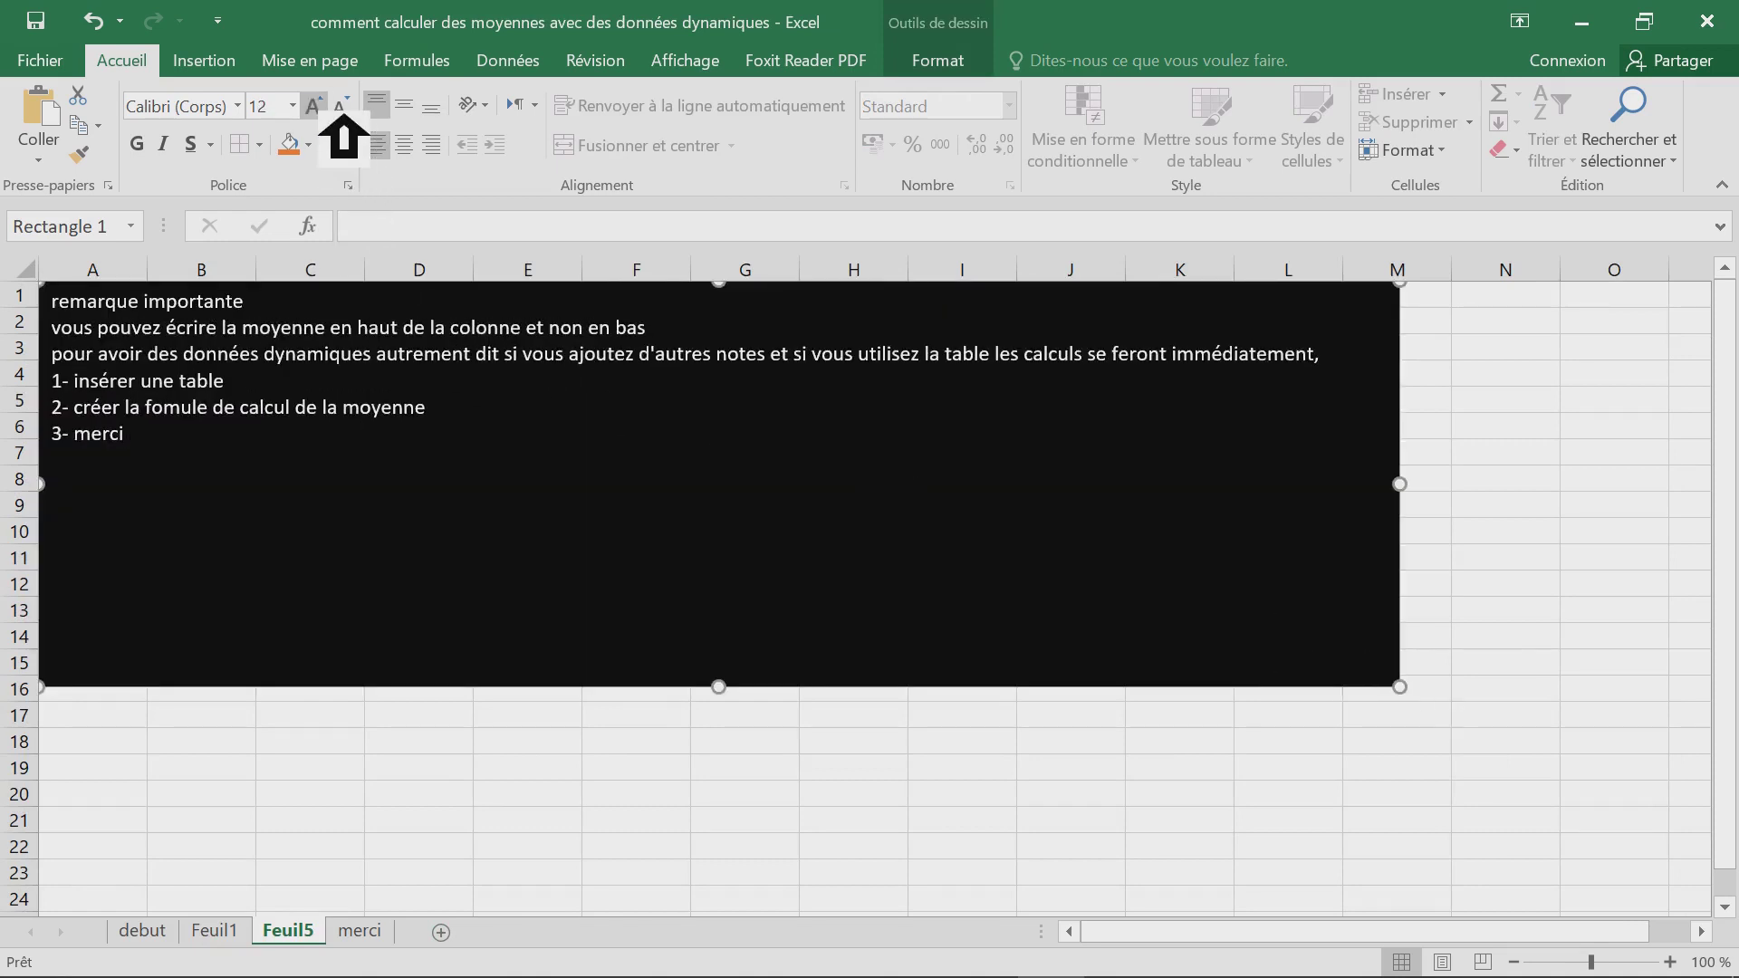
click(313, 106)
click(314, 106)
click(314, 106)
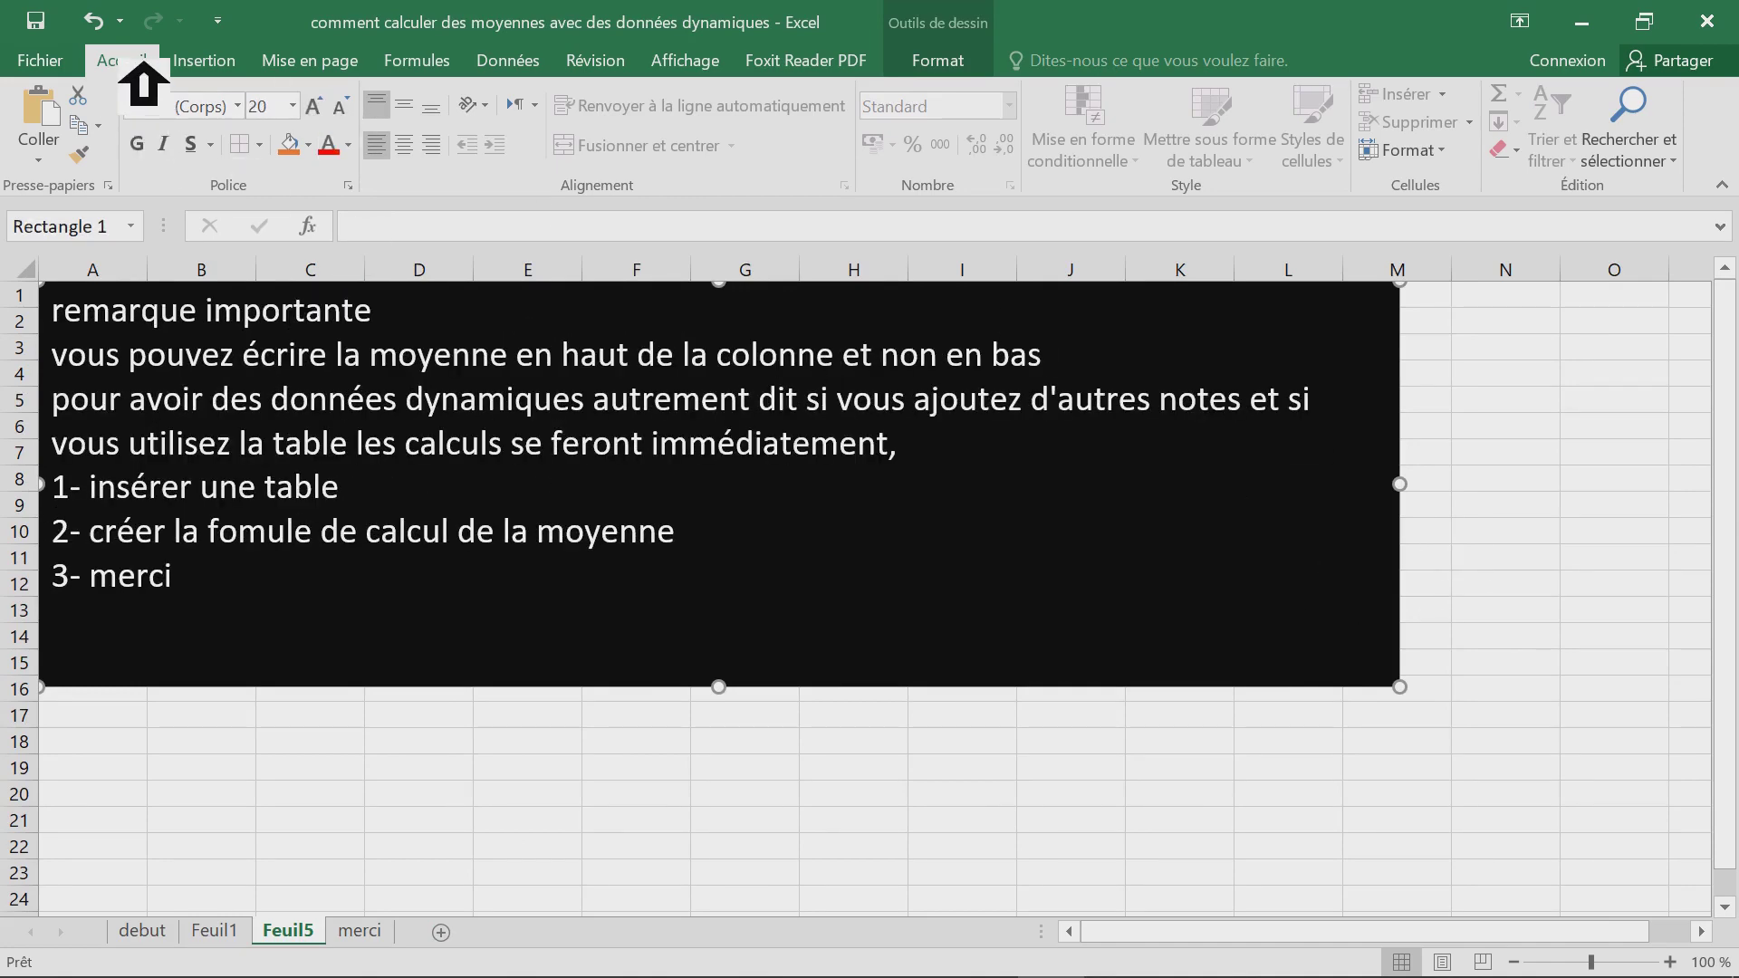
- Collapse the ribbon and return to Feuil1, selecting the exam A notes
double_click(136, 61)
click(457, 602)
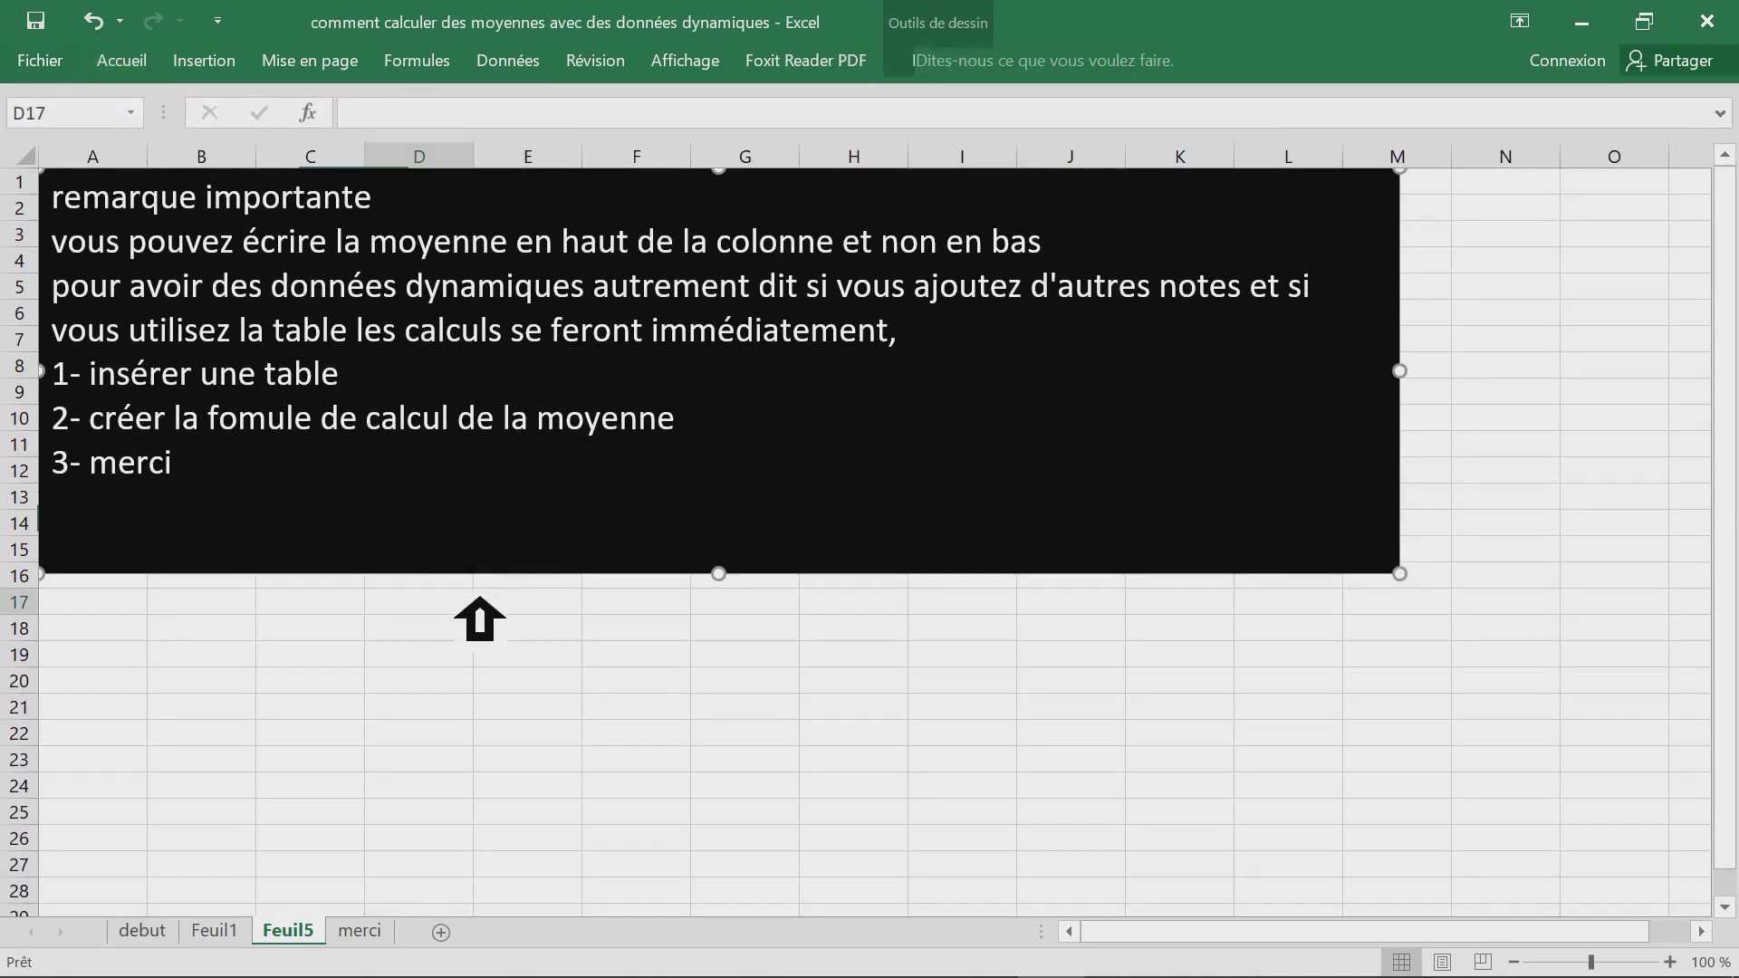
click(238, 933)
mouse_move(450, 422)
mouse_down()
mouse_move(450, 683)
mouse_move(419, 404)
mouse_move(421, 666)
mouse_up()
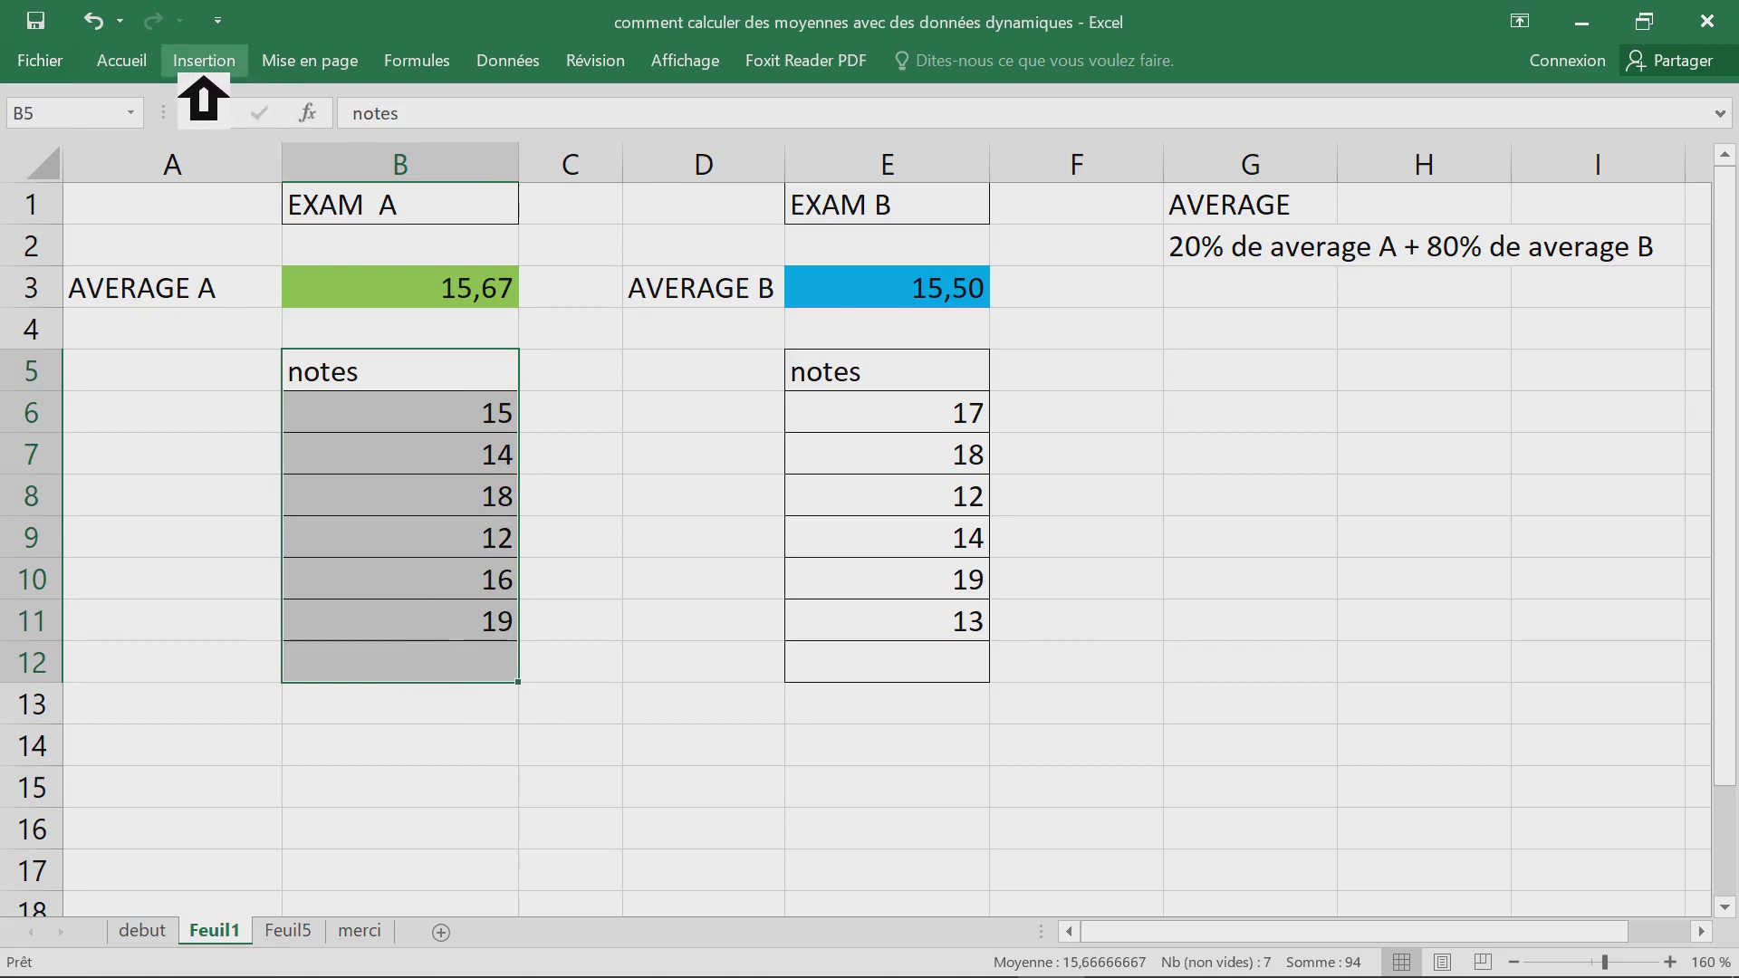
- Create a table from B5:B12 with headers and apply a light green banded style
click(226, 84)
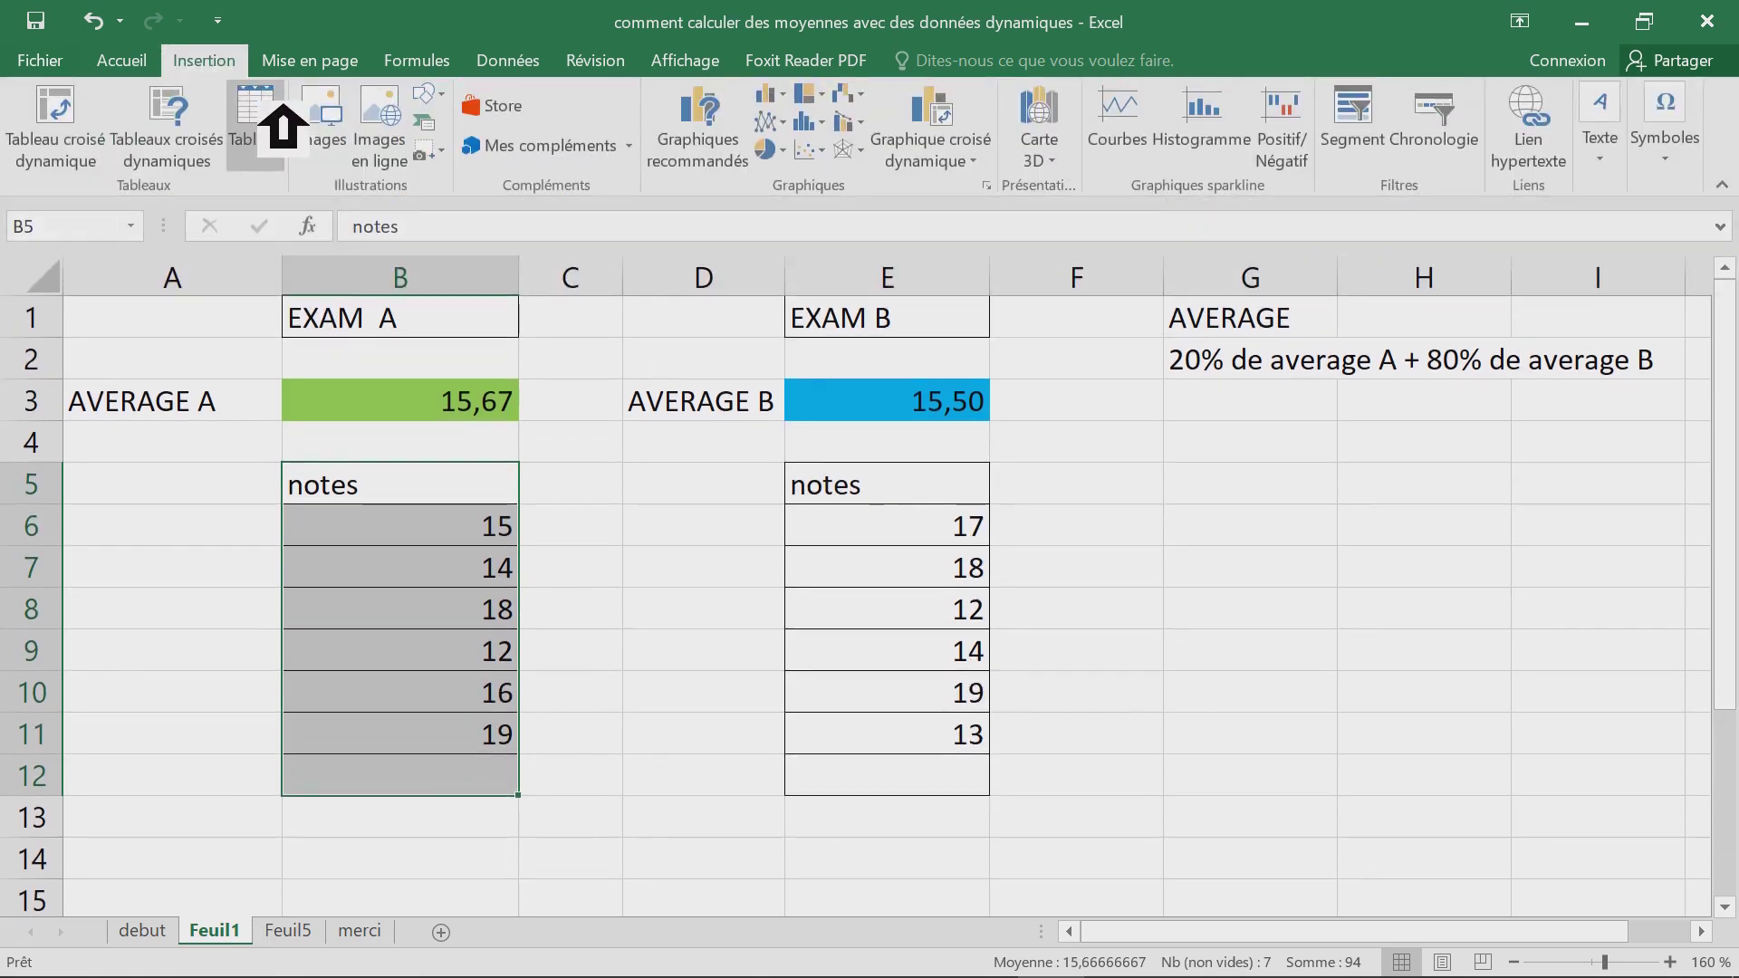
click(282, 107)
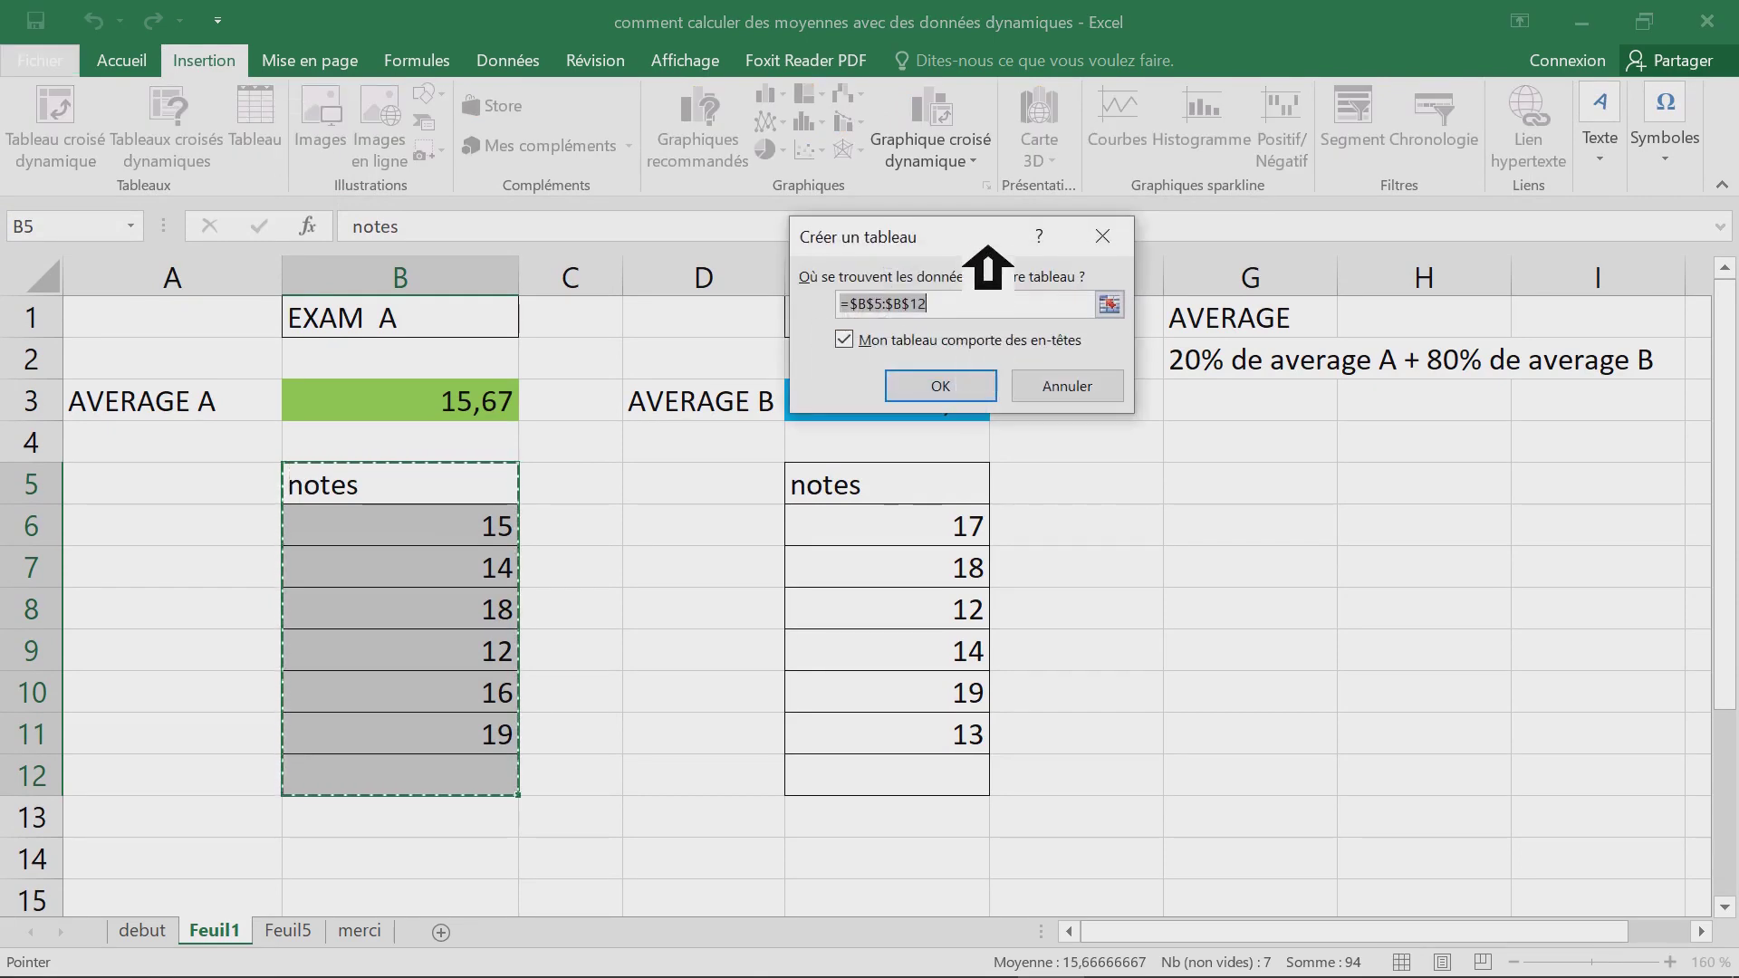
double_click(716, 419)
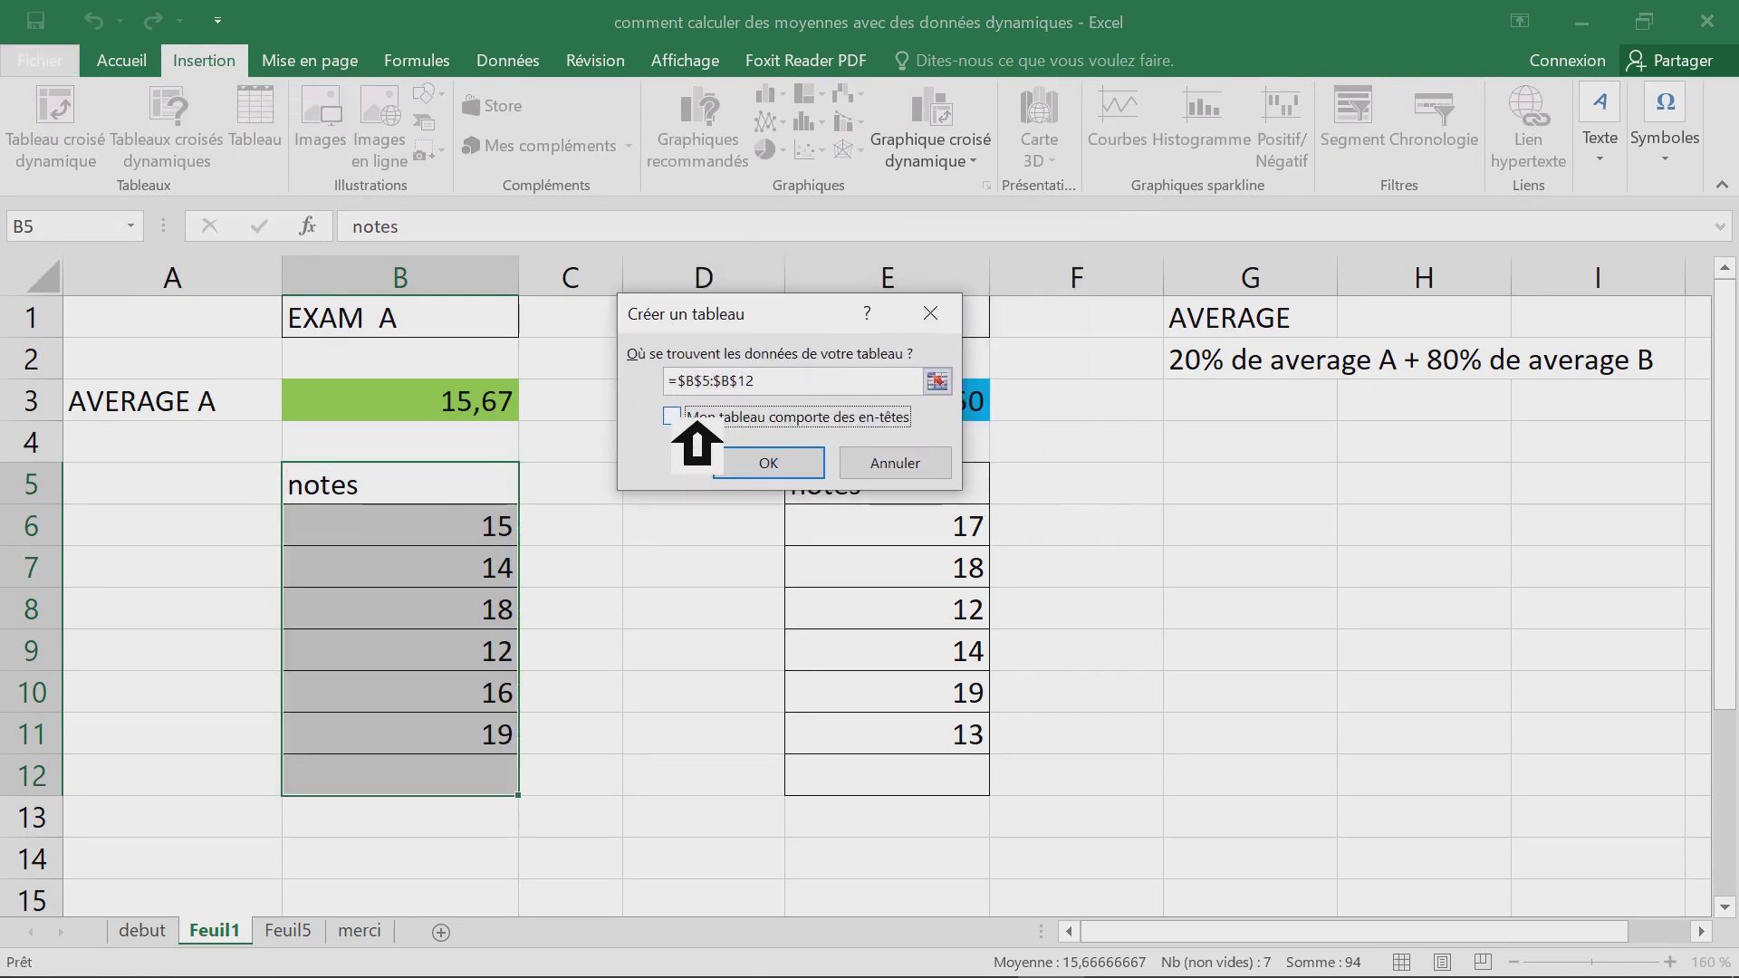
click(784, 463)
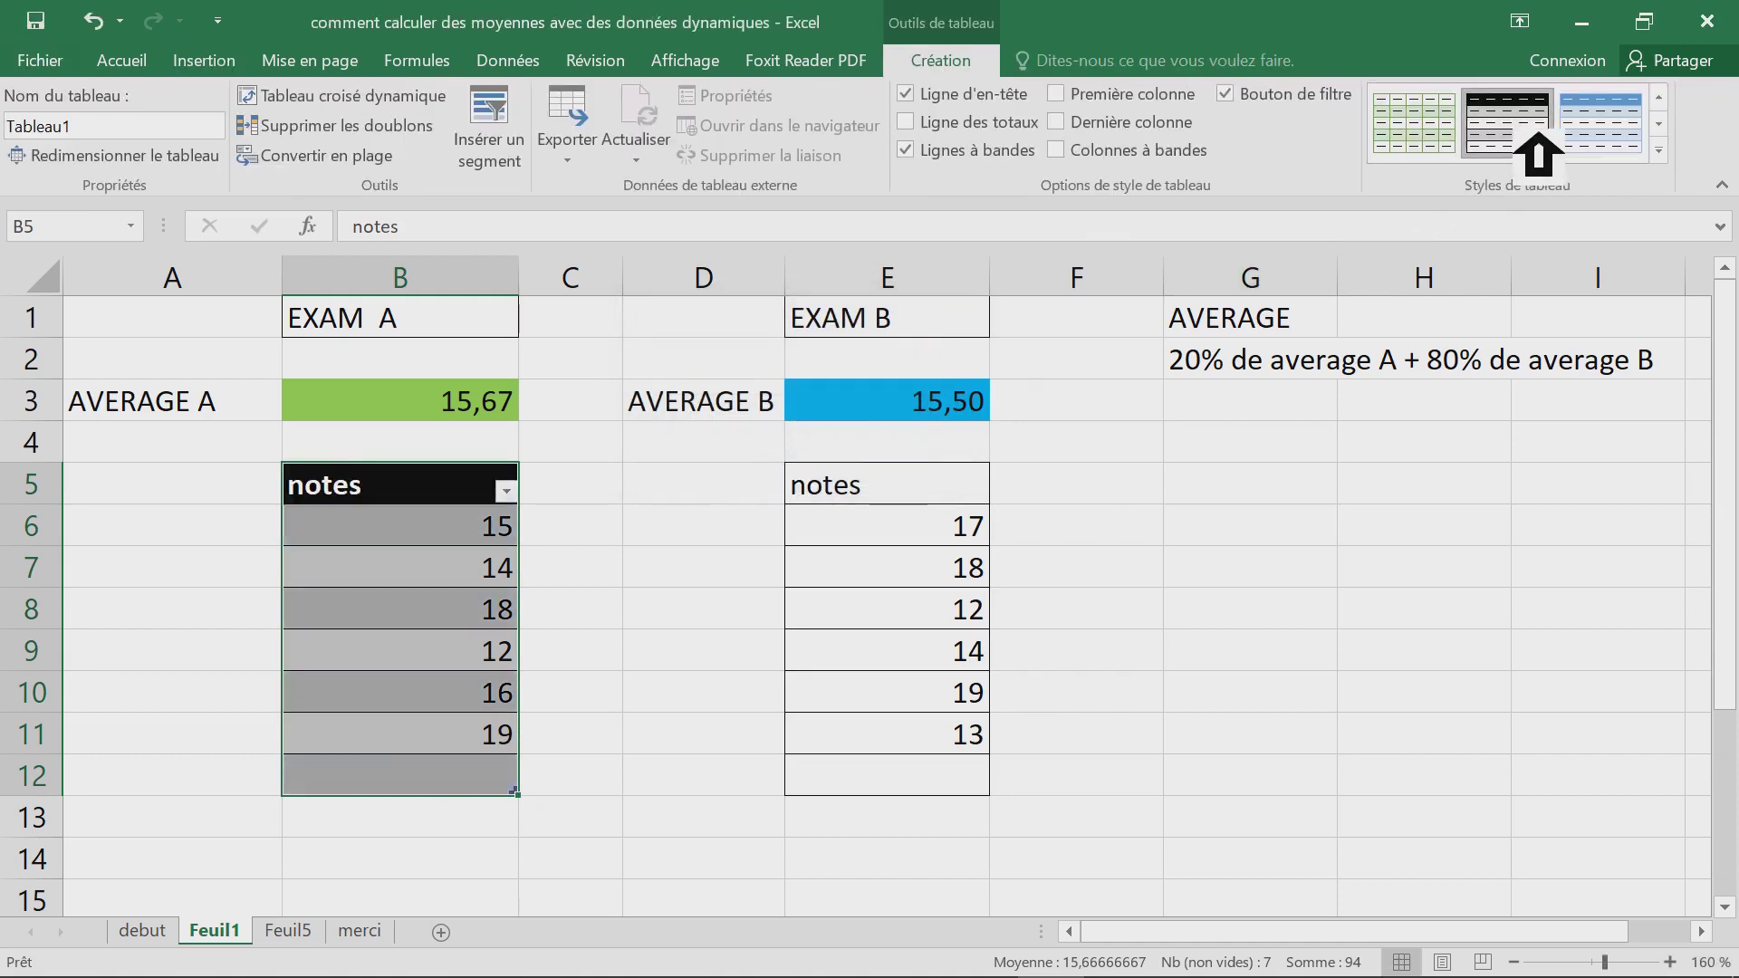
click(1431, 126)
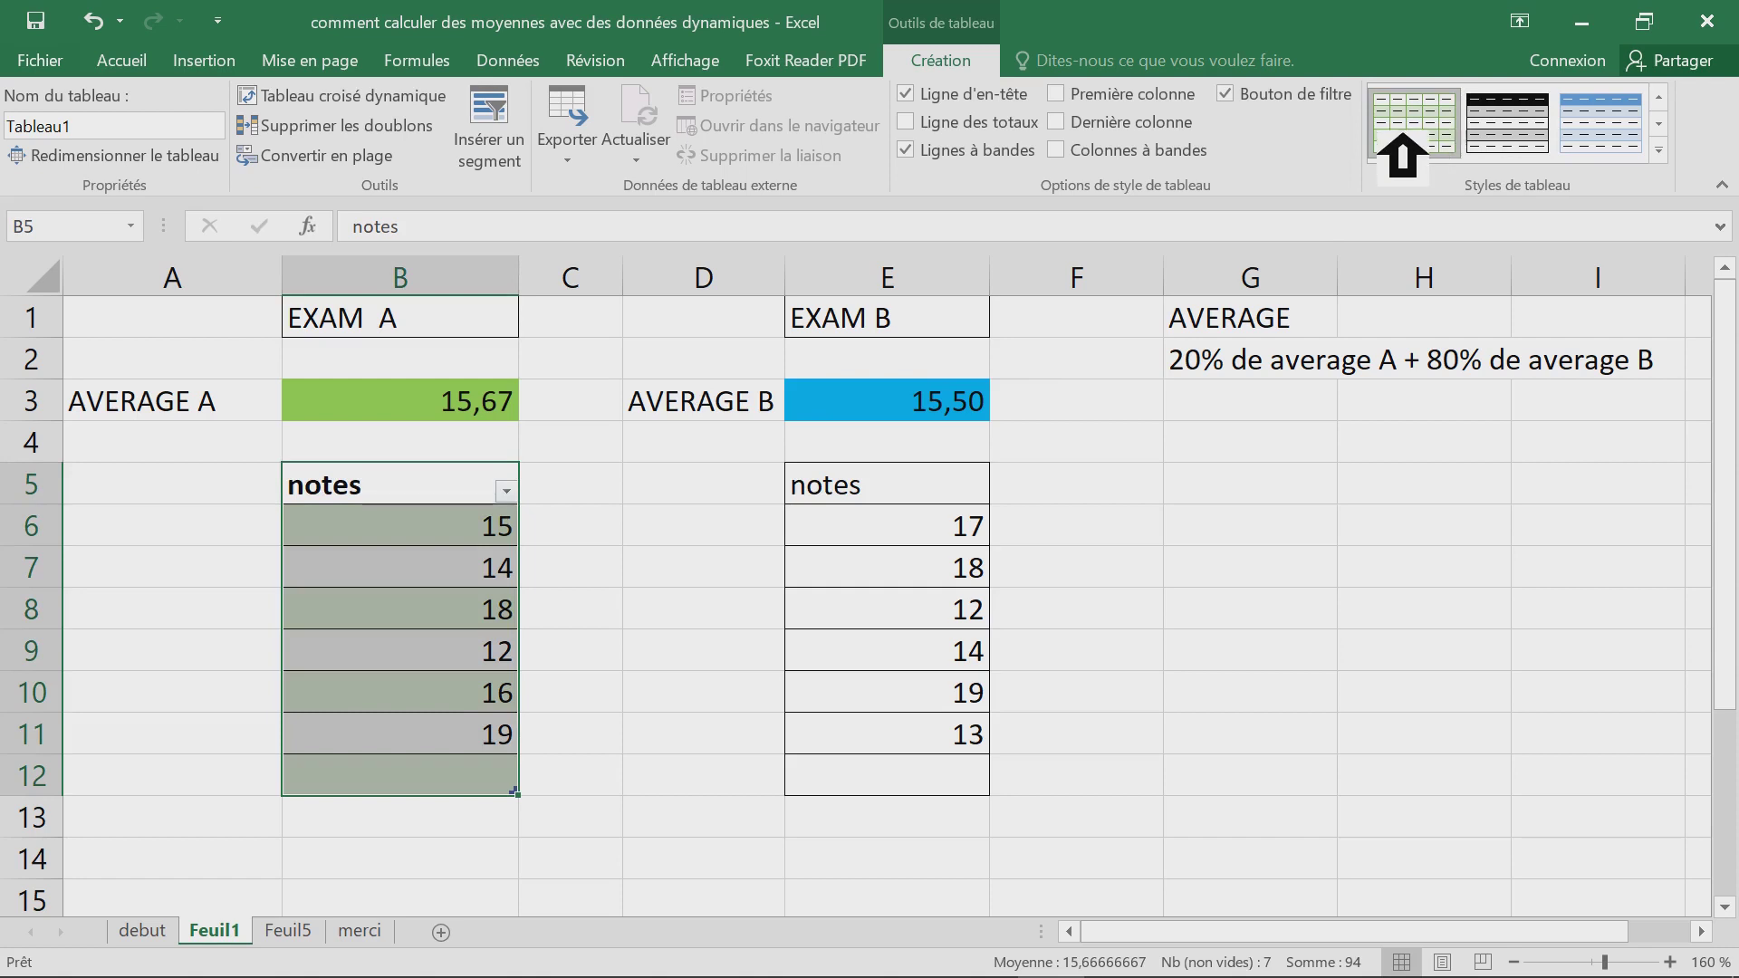
click(679, 544)
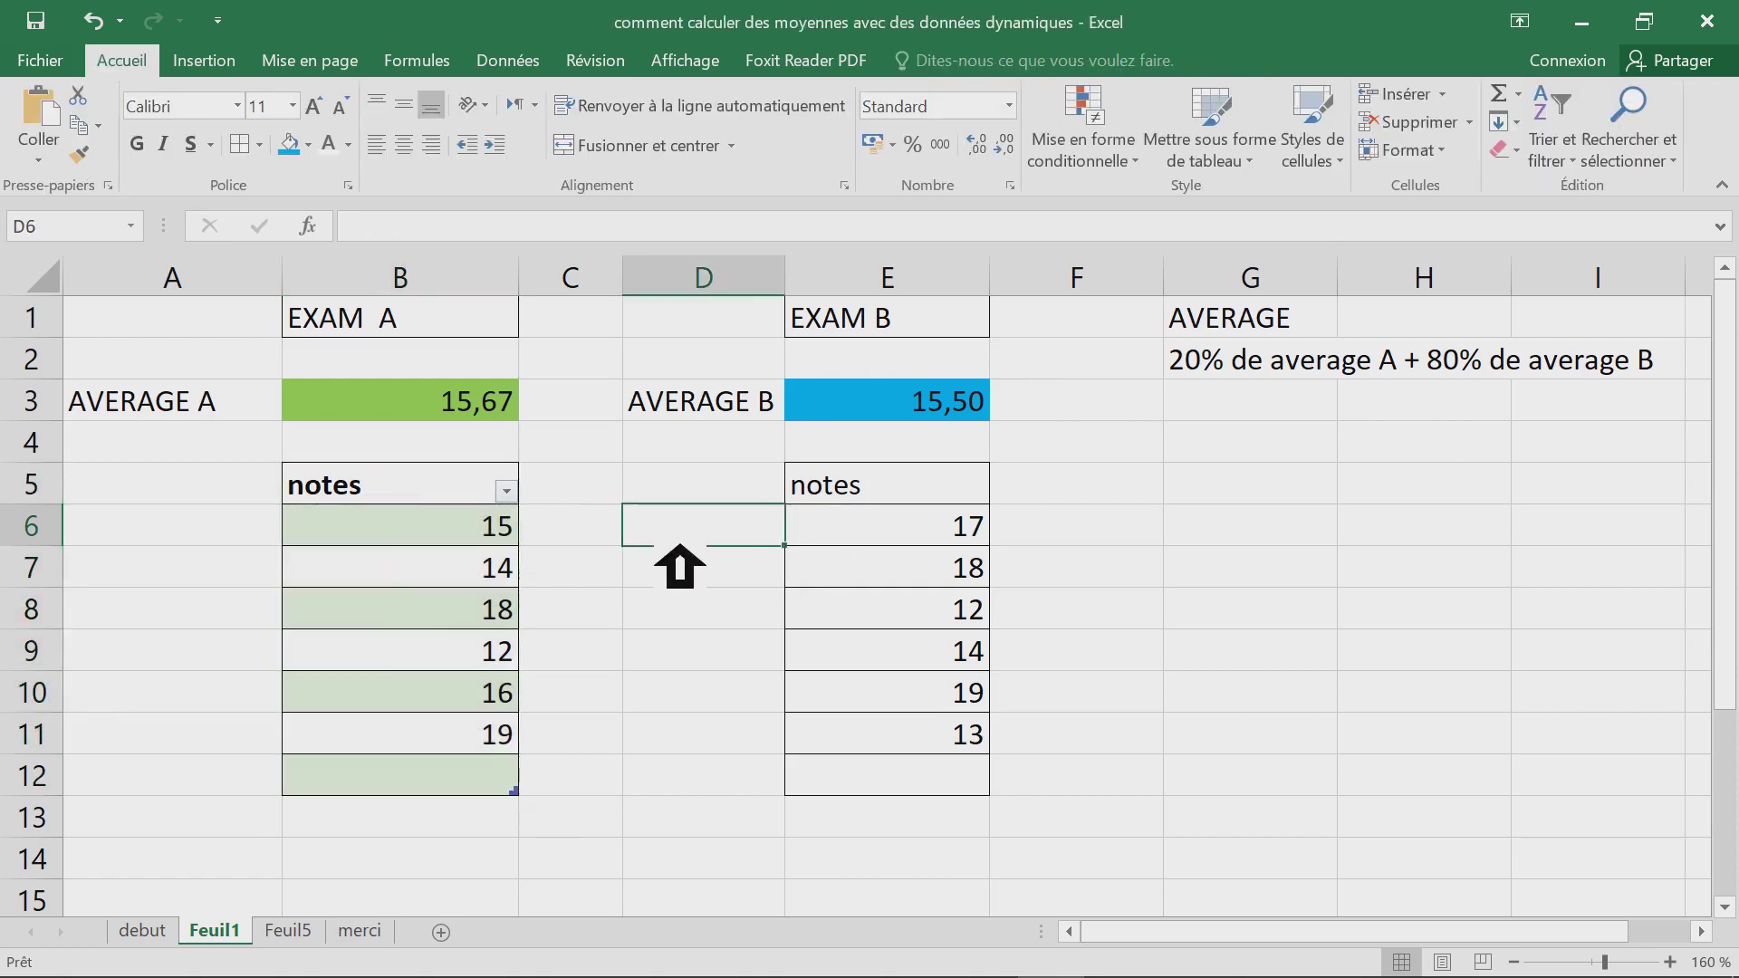
- Start a MOYENNE formula over the notes in B3, then clear it and reselect B3
click(456, 402)
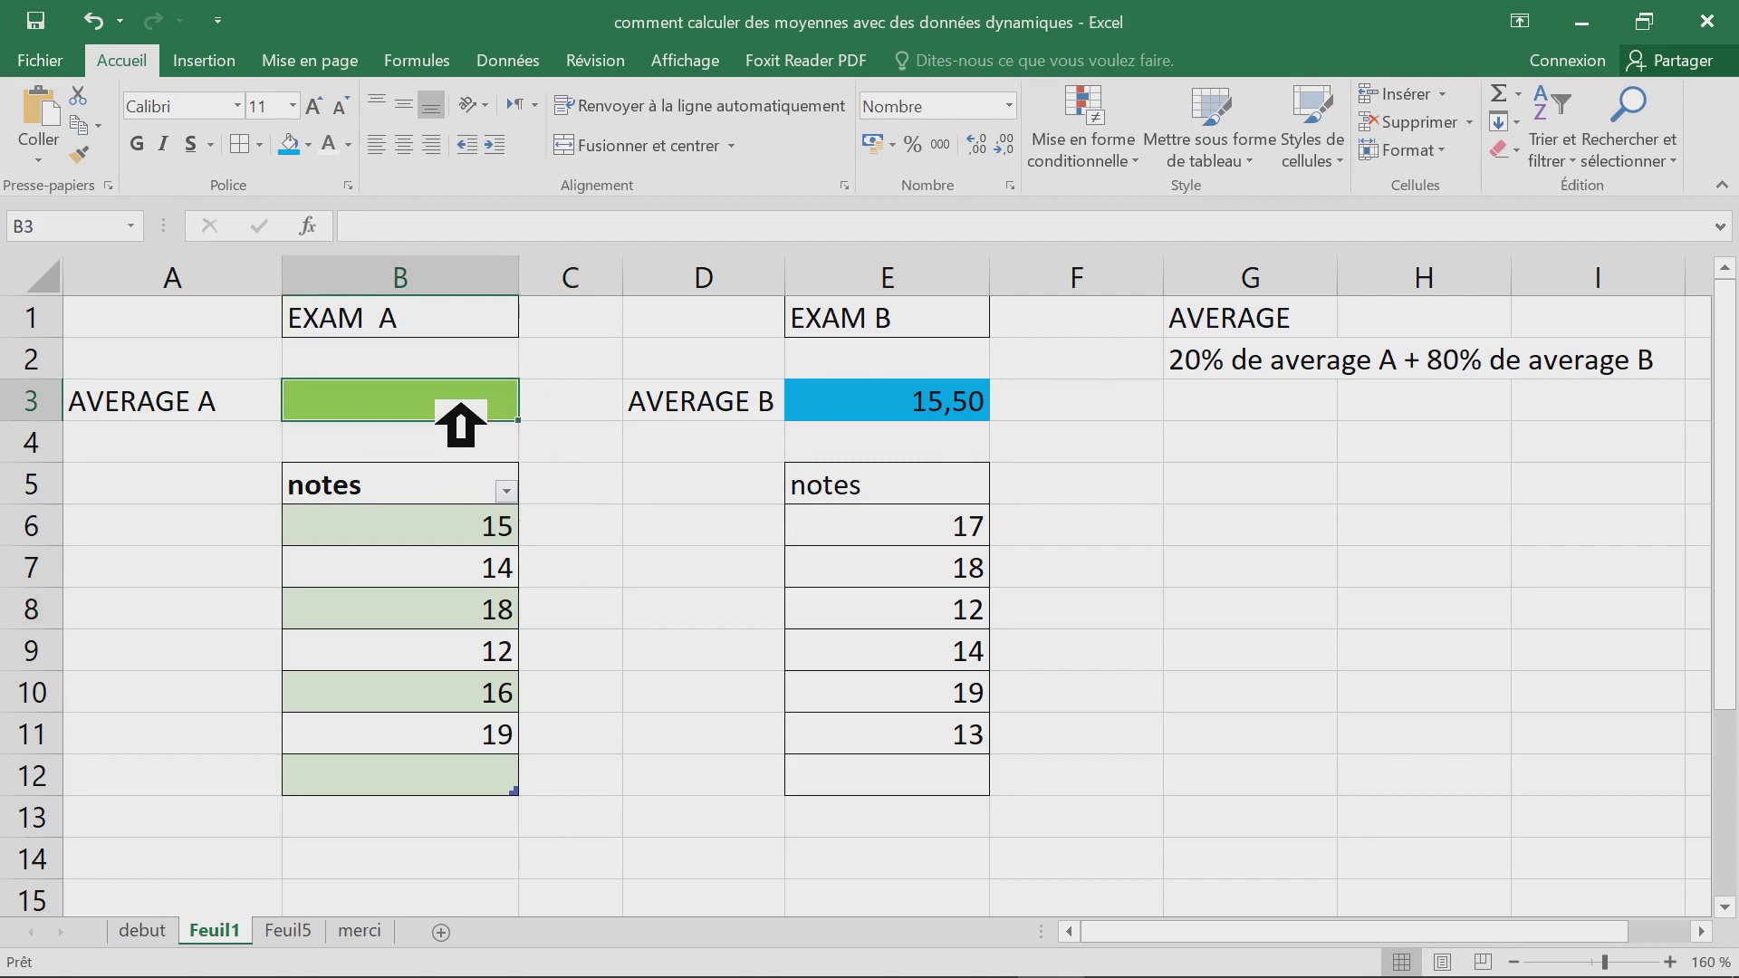
text(=moye)
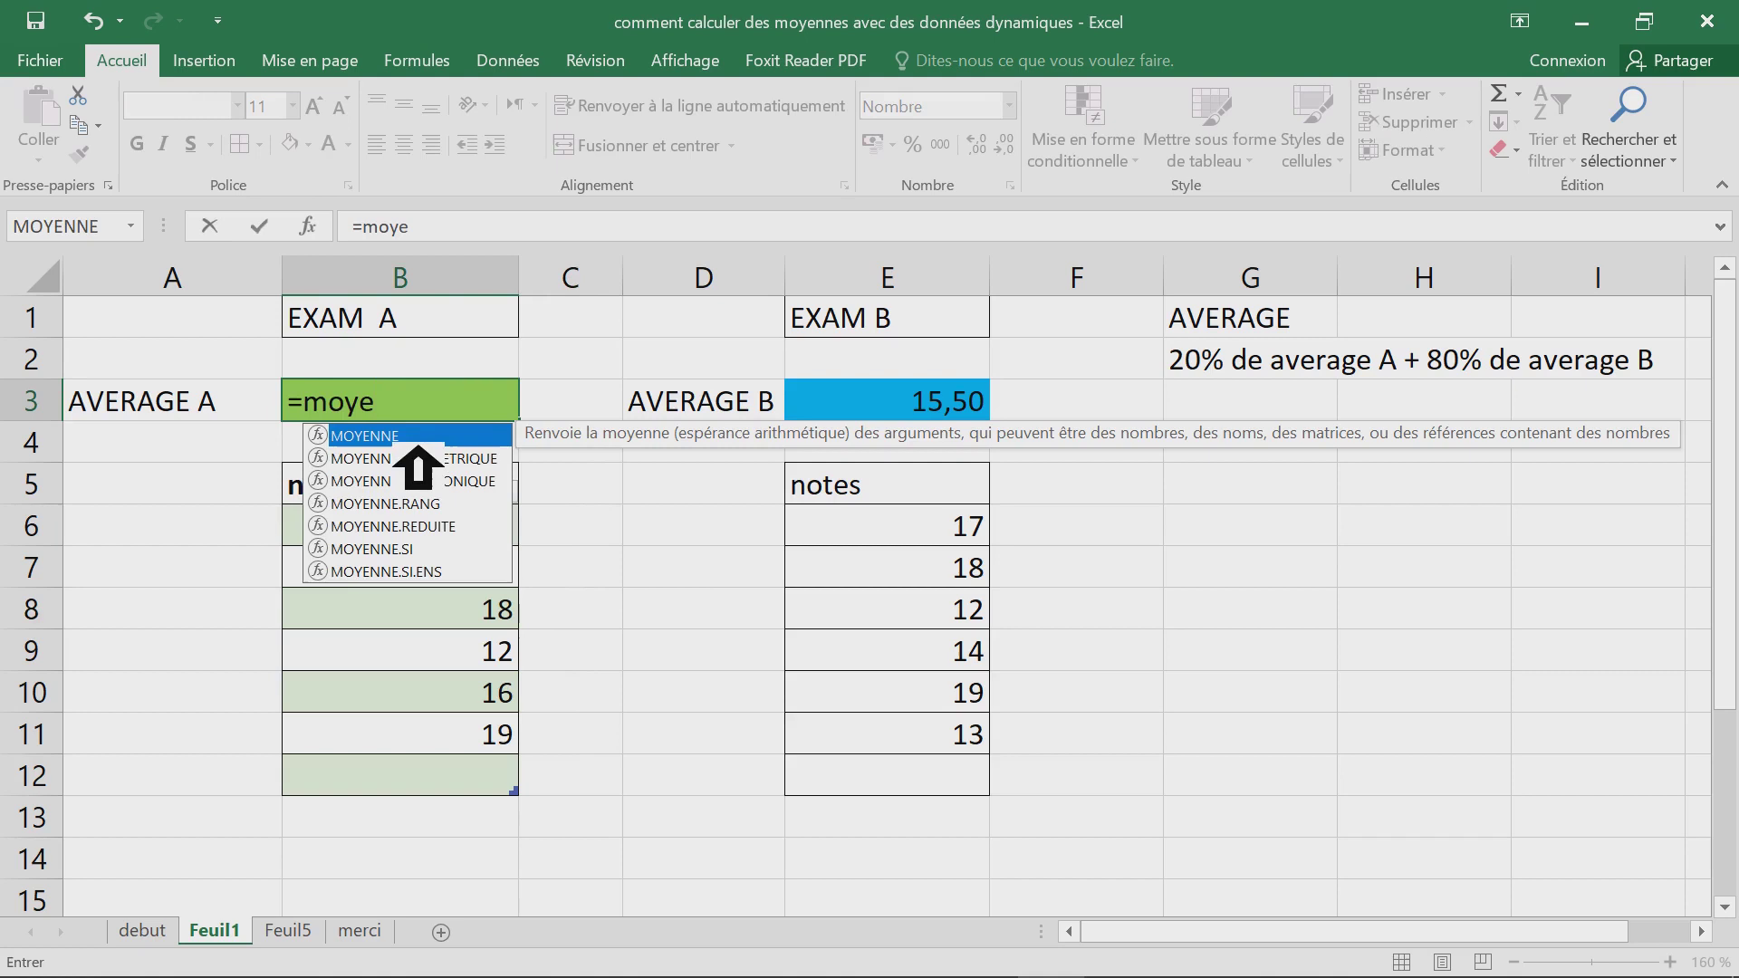
double_click(417, 439)
drag(435, 521, 438, 779)
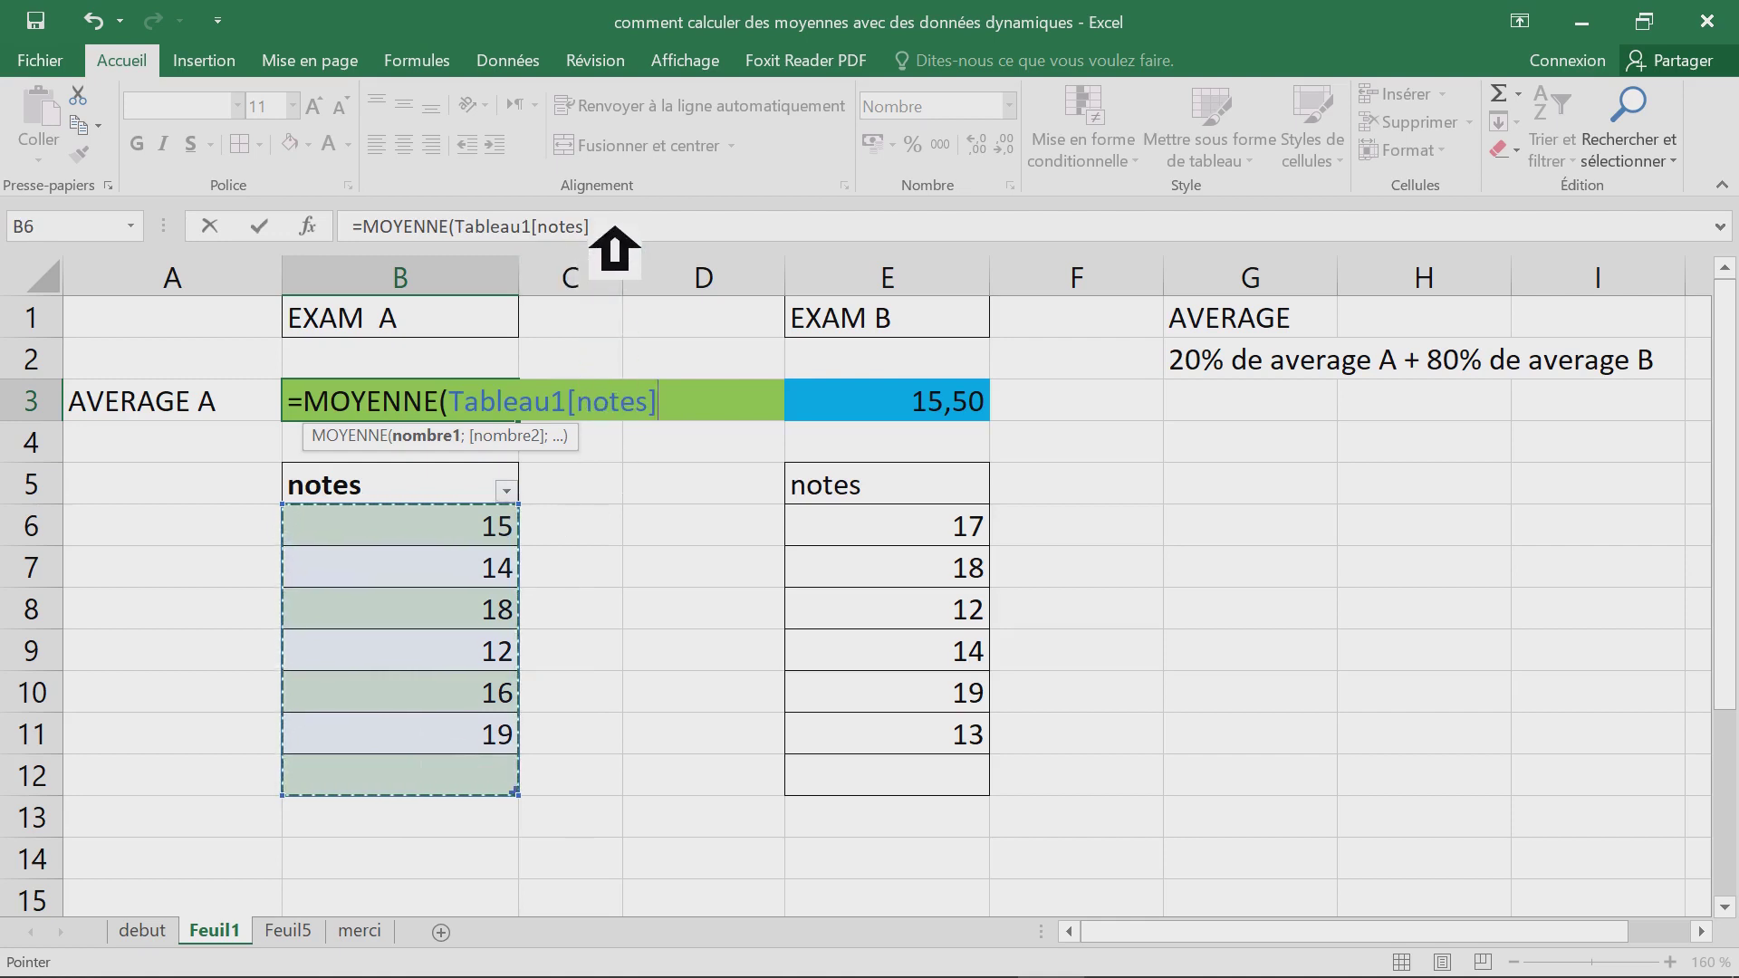
drag(611, 226, 328, 228)
key(BackSpace)
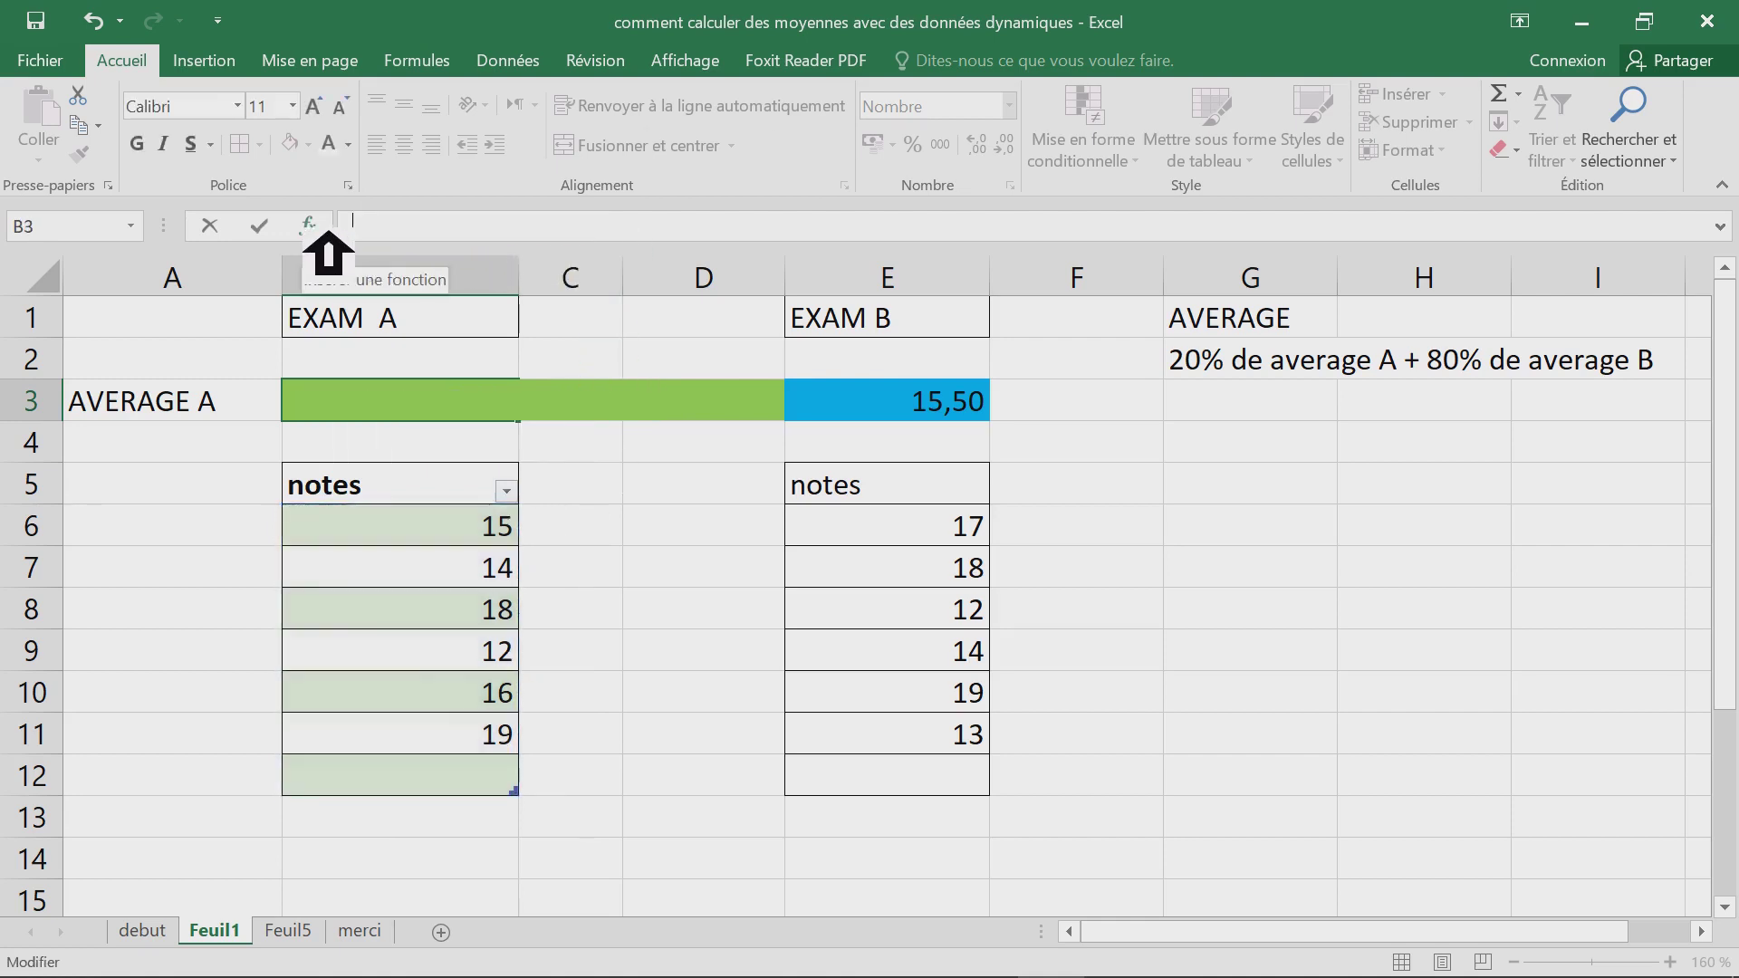
click(443, 693)
click(433, 407)
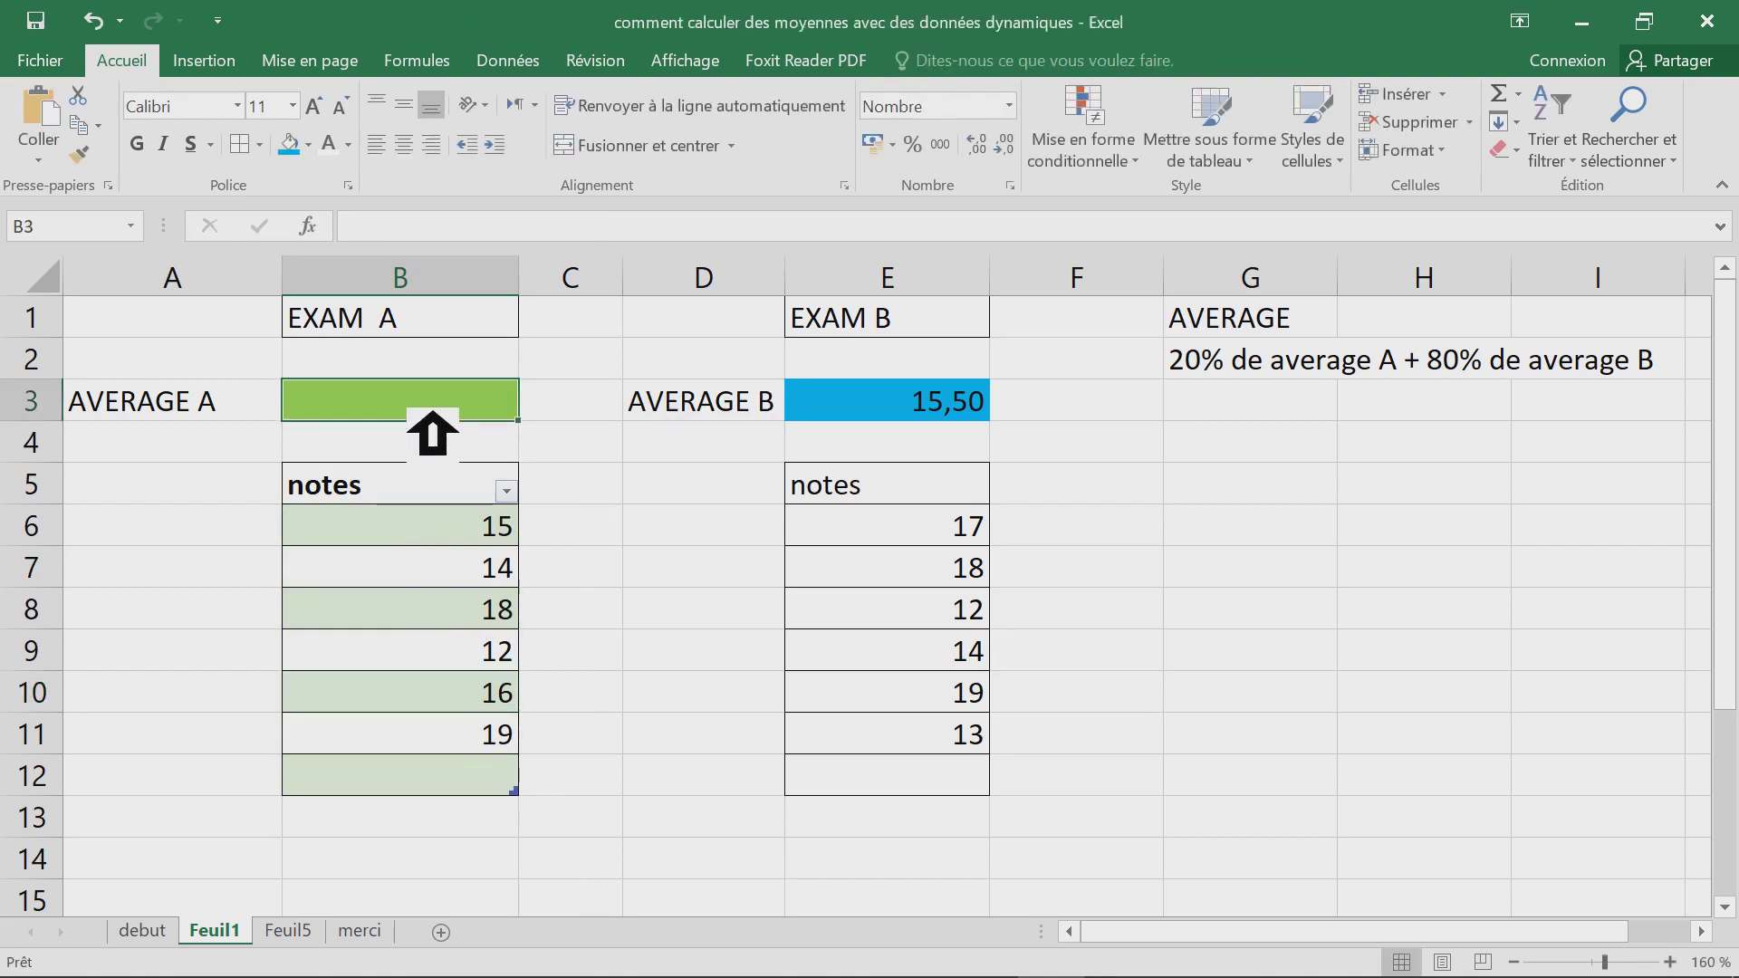
key(Up)
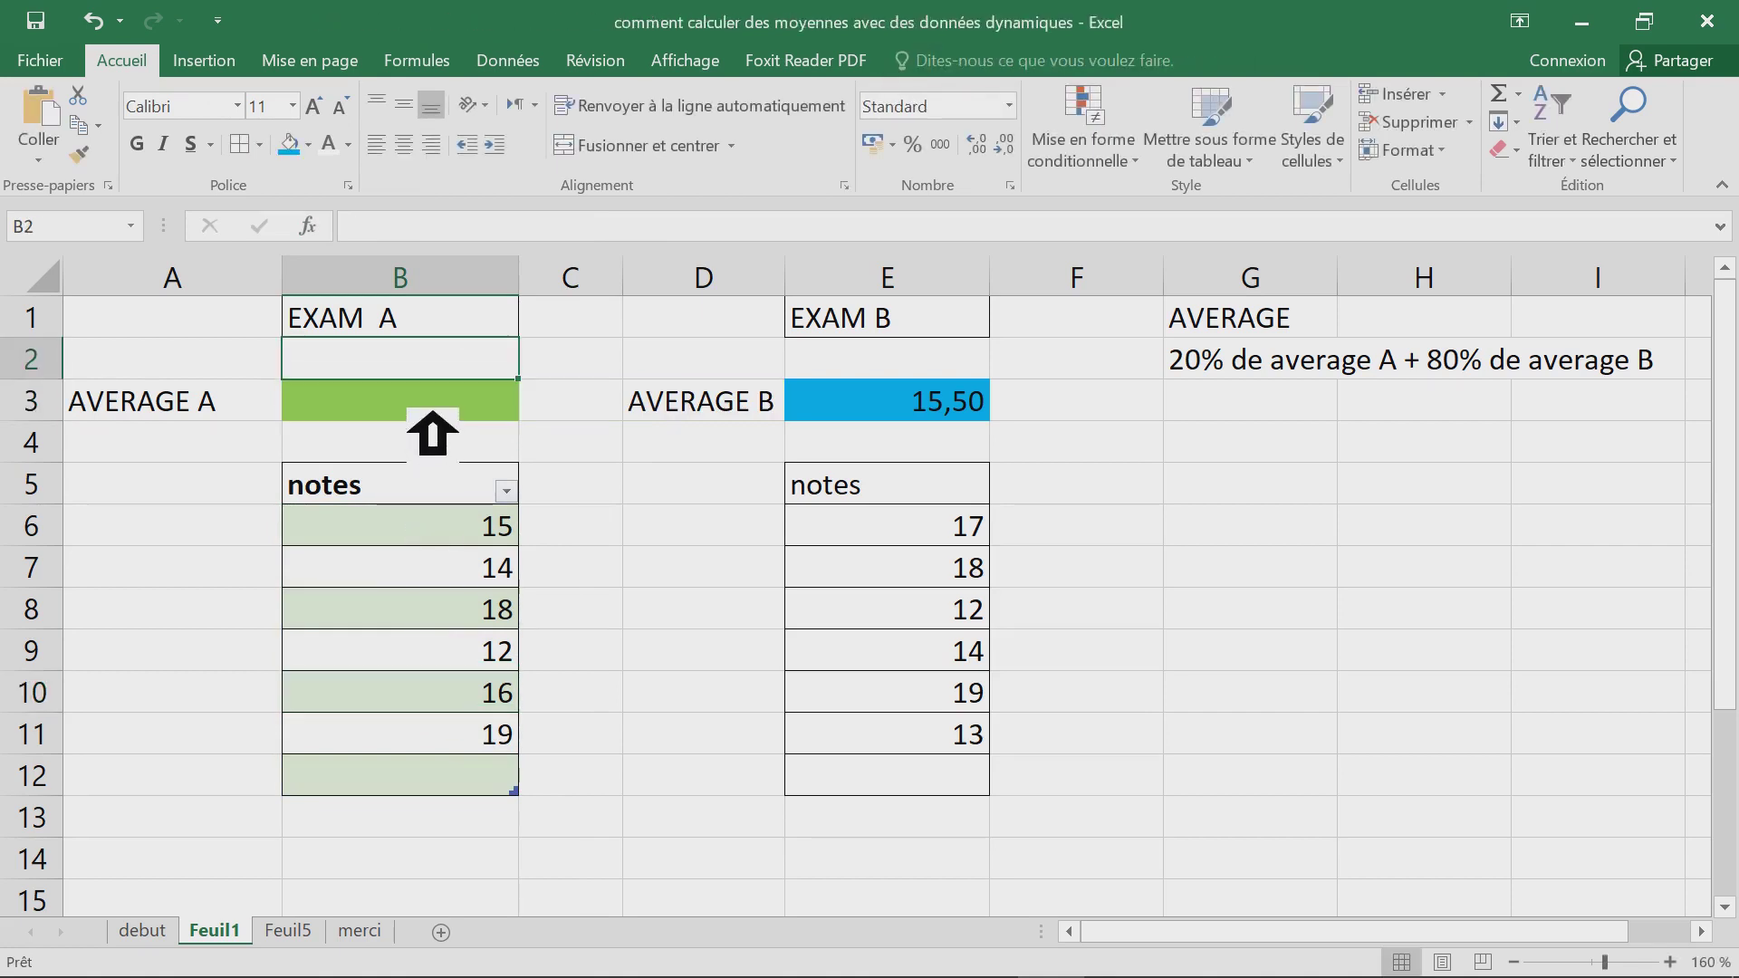
click(432, 412)
- Enter =MOYENNE(Tableau1[notes]) in B3, still giving 15,67
text(=)
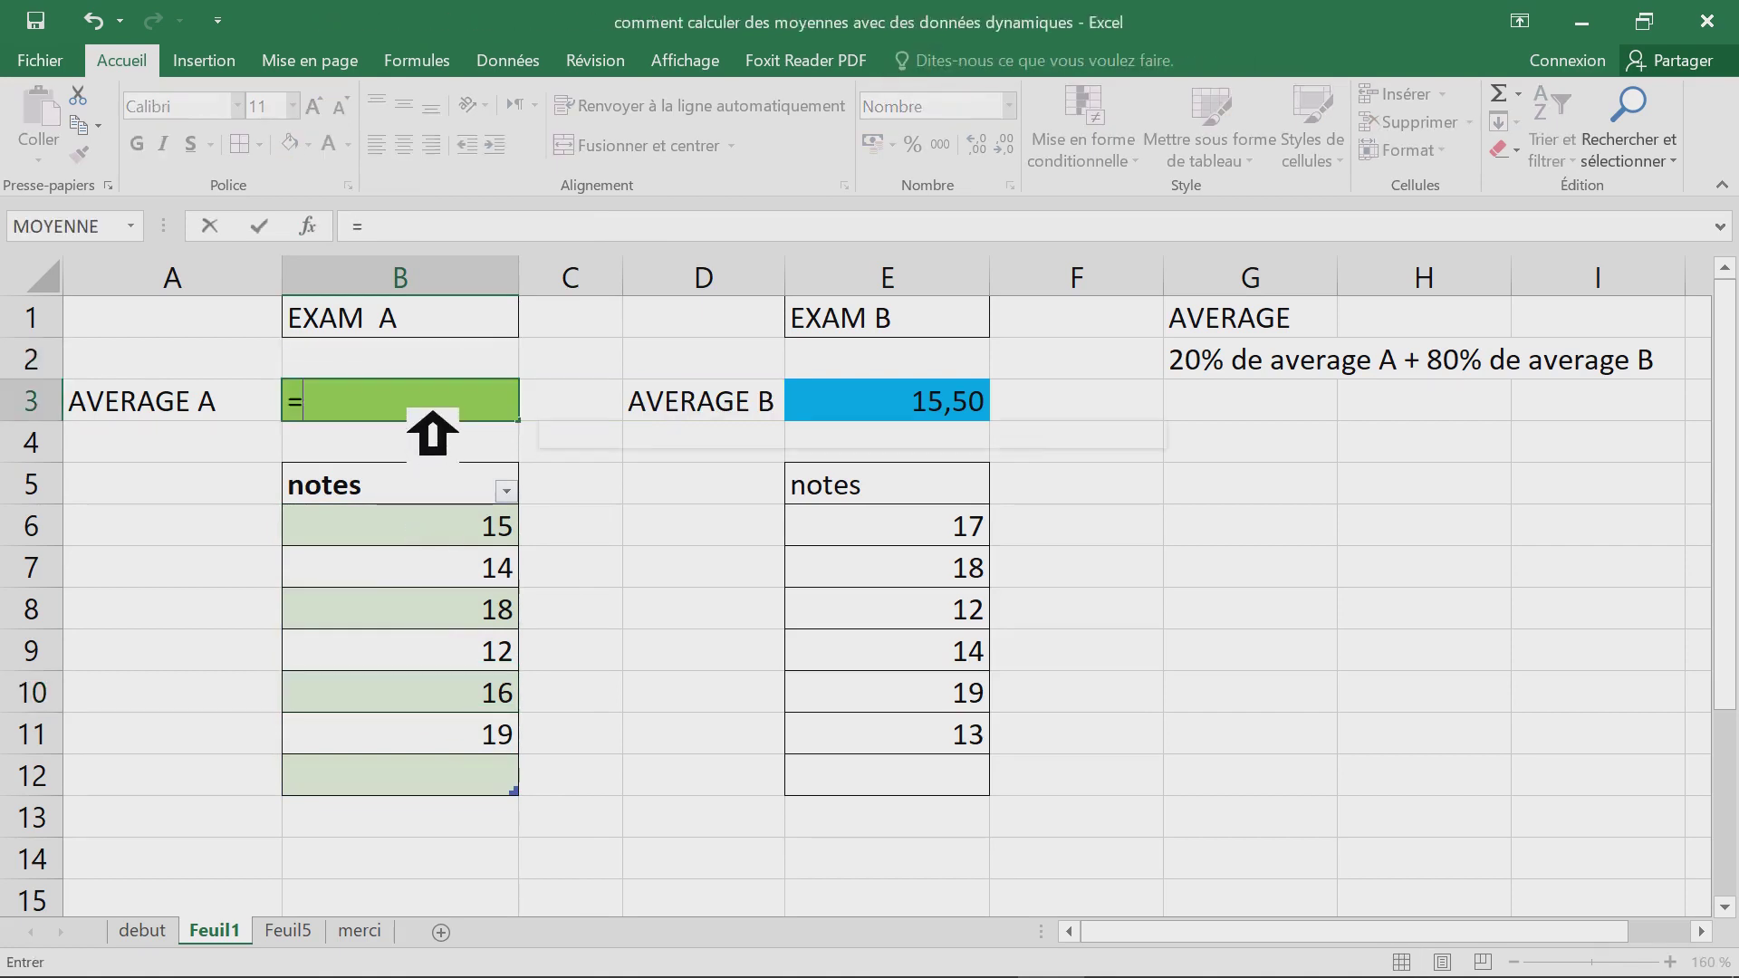
text(moyenne)
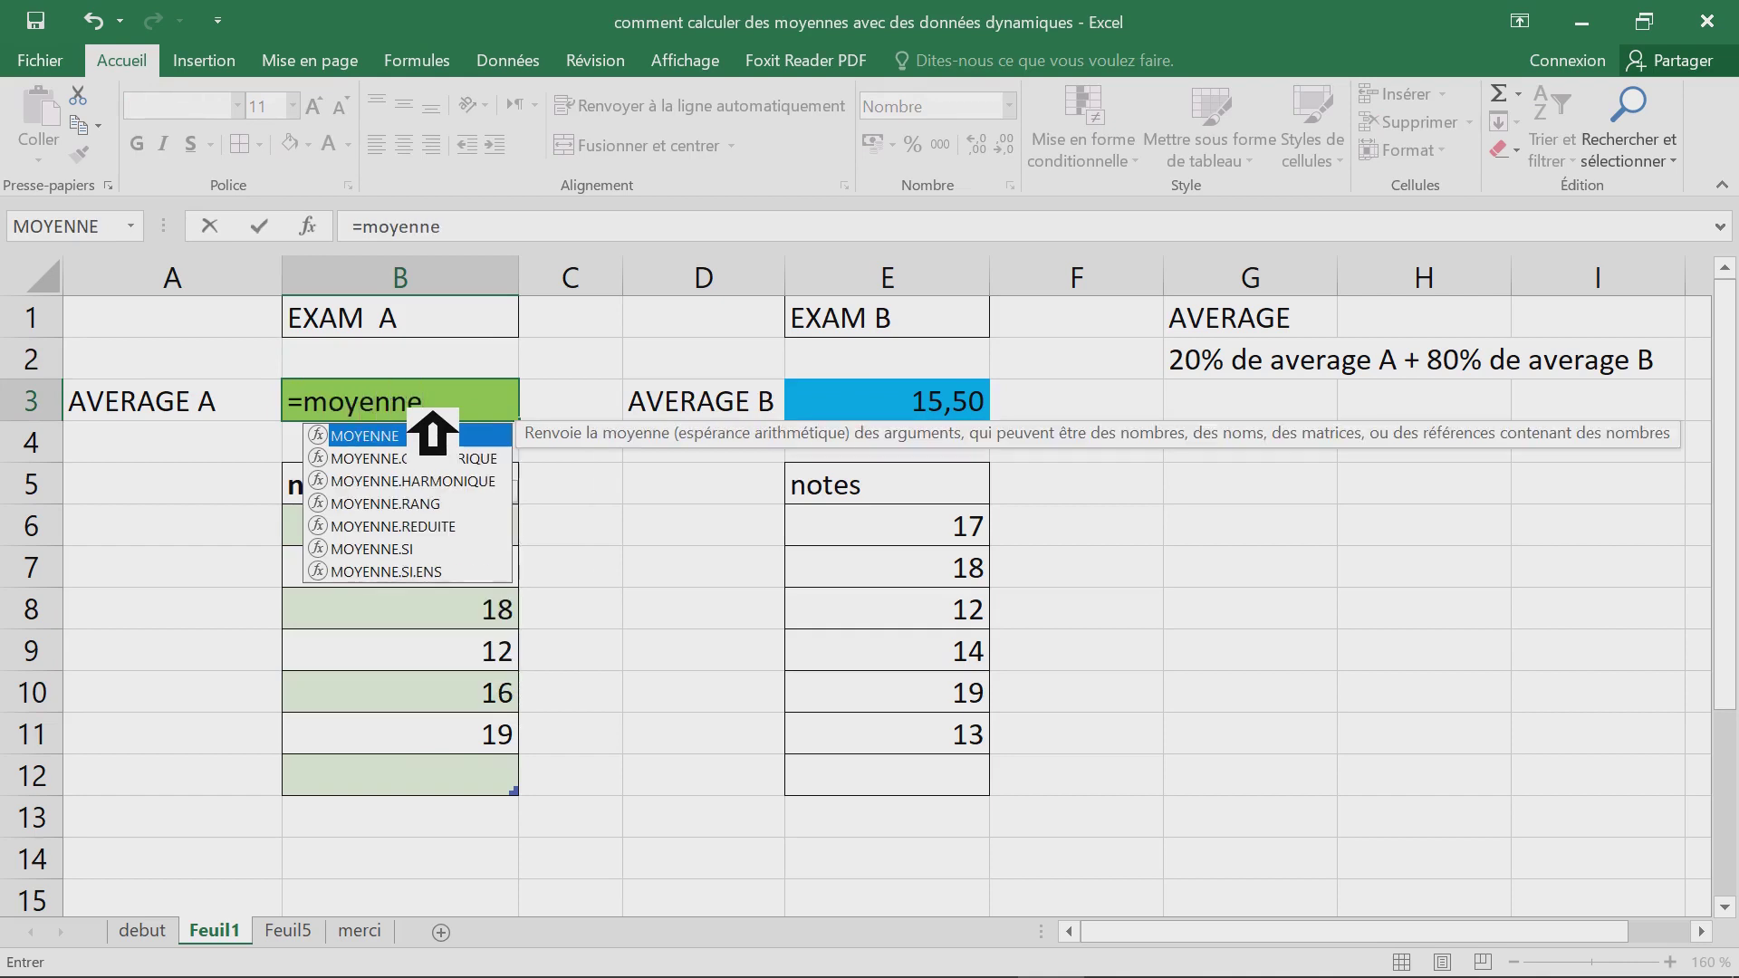
key(Tab)
drag(376, 485, 379, 803)
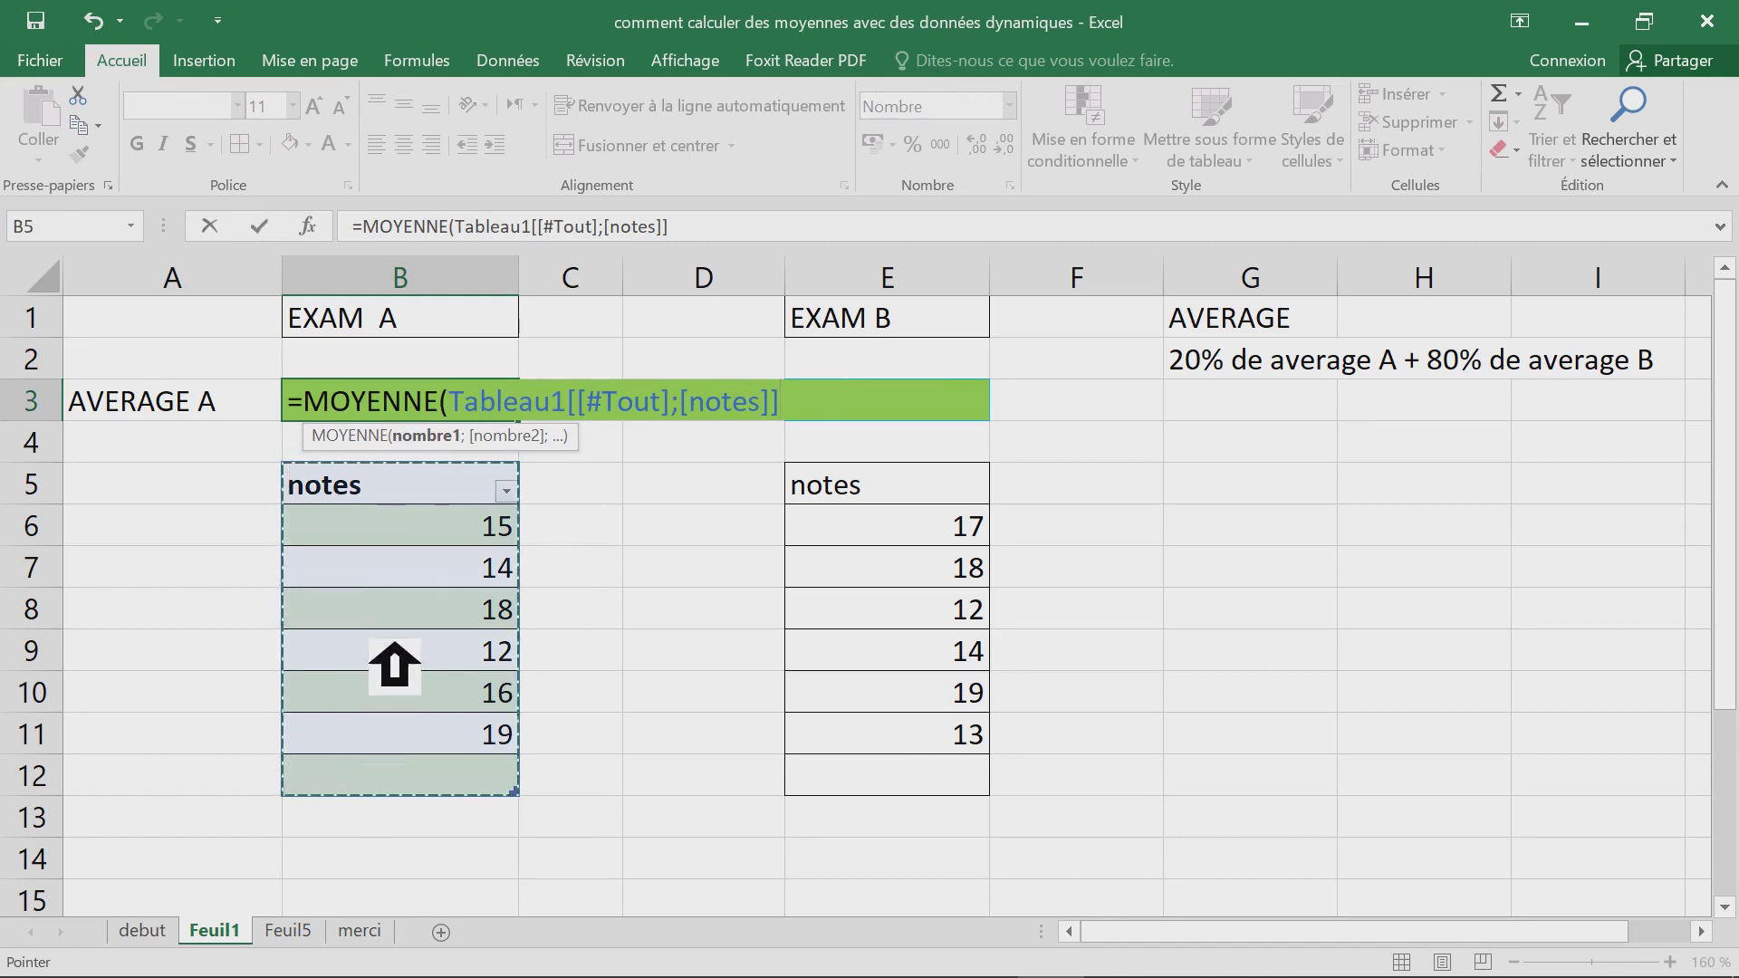
drag(392, 537, 399, 797)
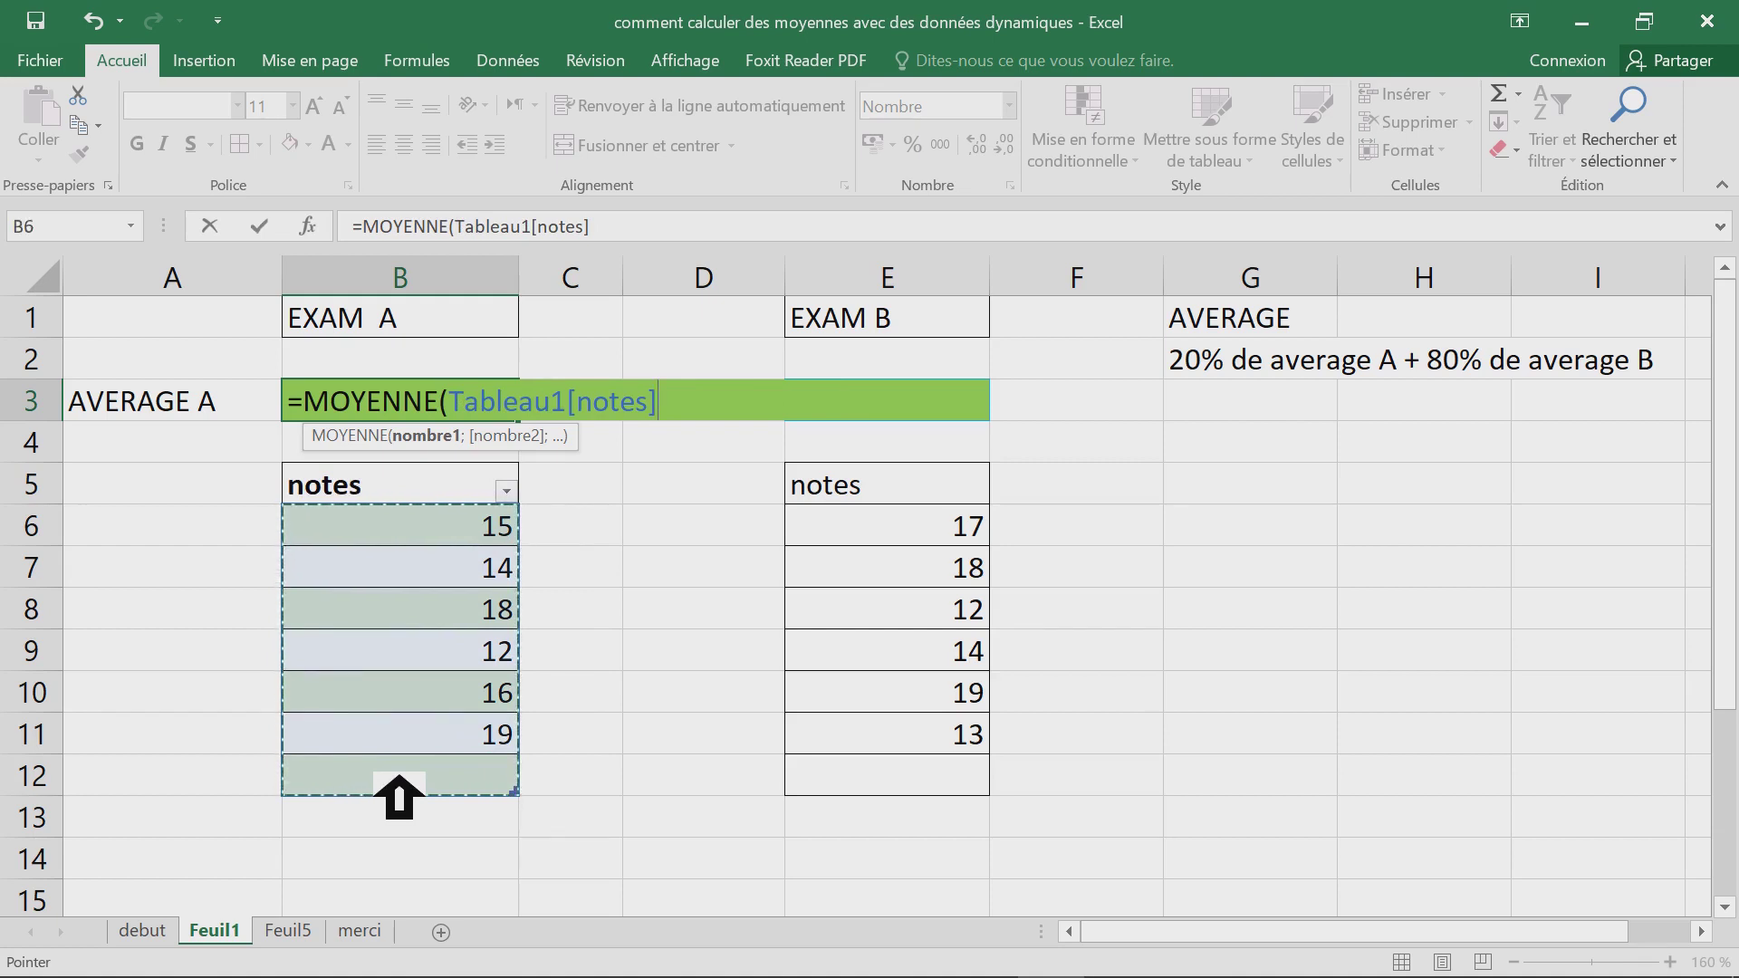
key(Return)
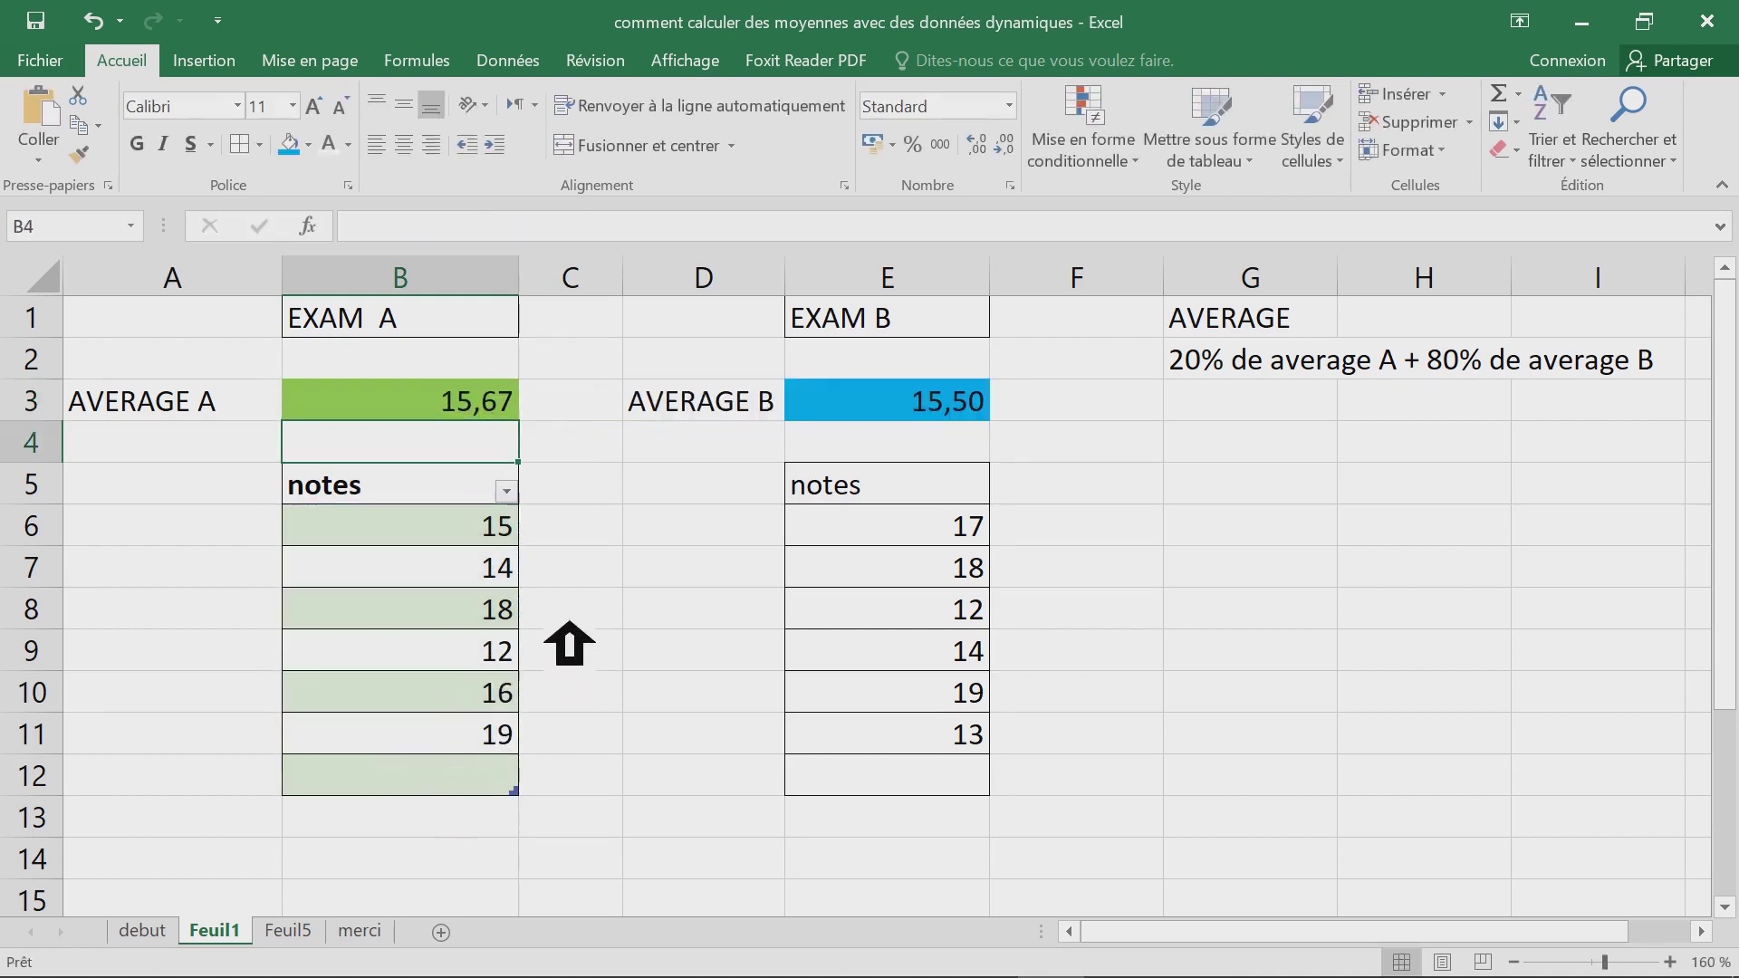
- Reduce the height of rows 6–11 holding the notes, then pin the ribbon open
double_click(153, 65)
click(507, 661)
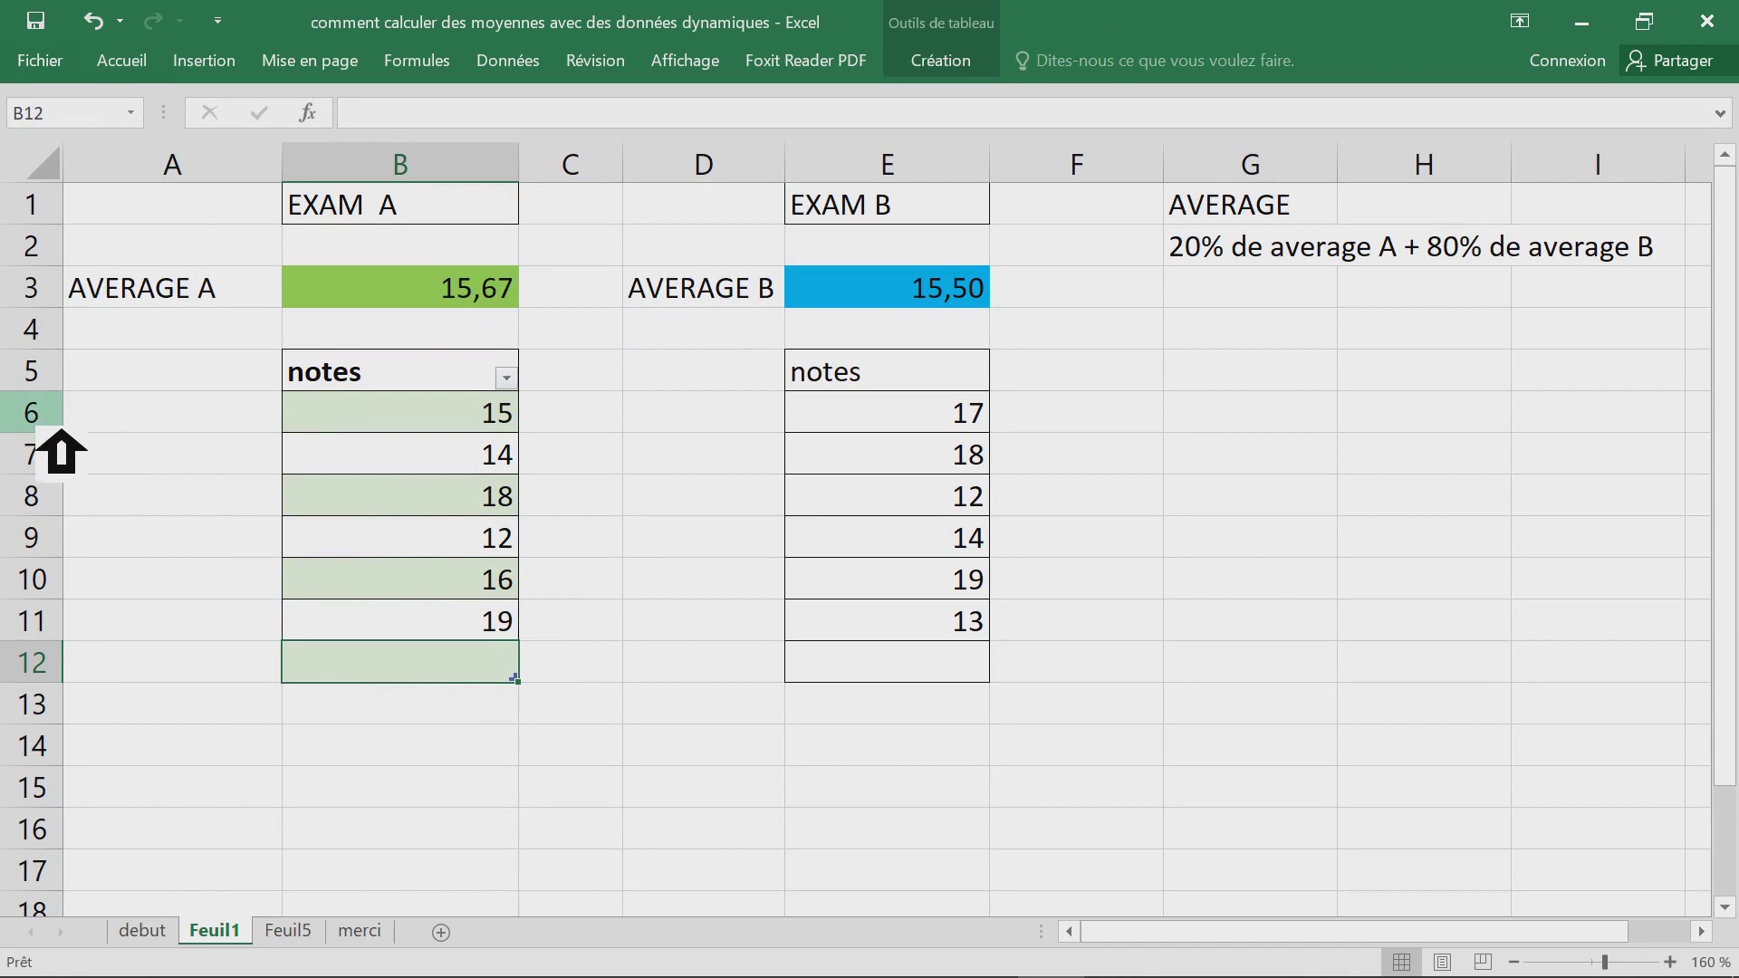
click(60, 445)
mouse_move(60, 446)
mouse_down()
mouse_move(60, 625)
mouse_move(58, 553)
mouse_up()
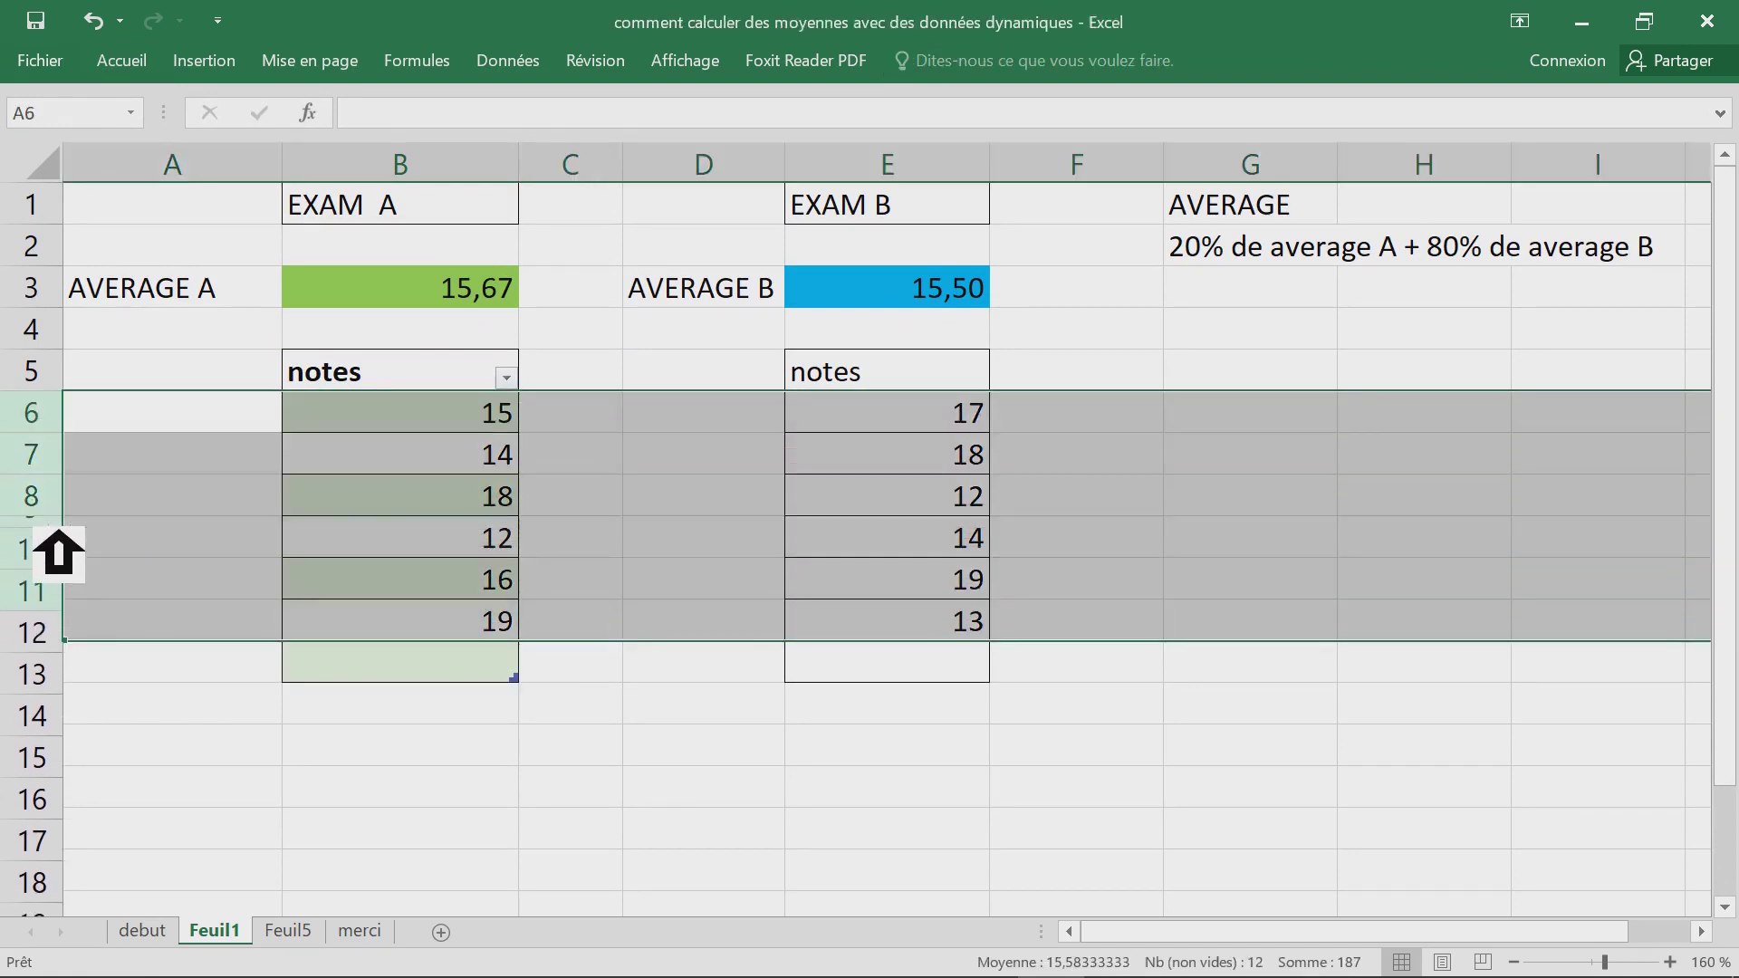
mouse_move(62, 487)
mouse_down()
mouse_move(69, 505)
mouse_move(66, 481)
mouse_up()
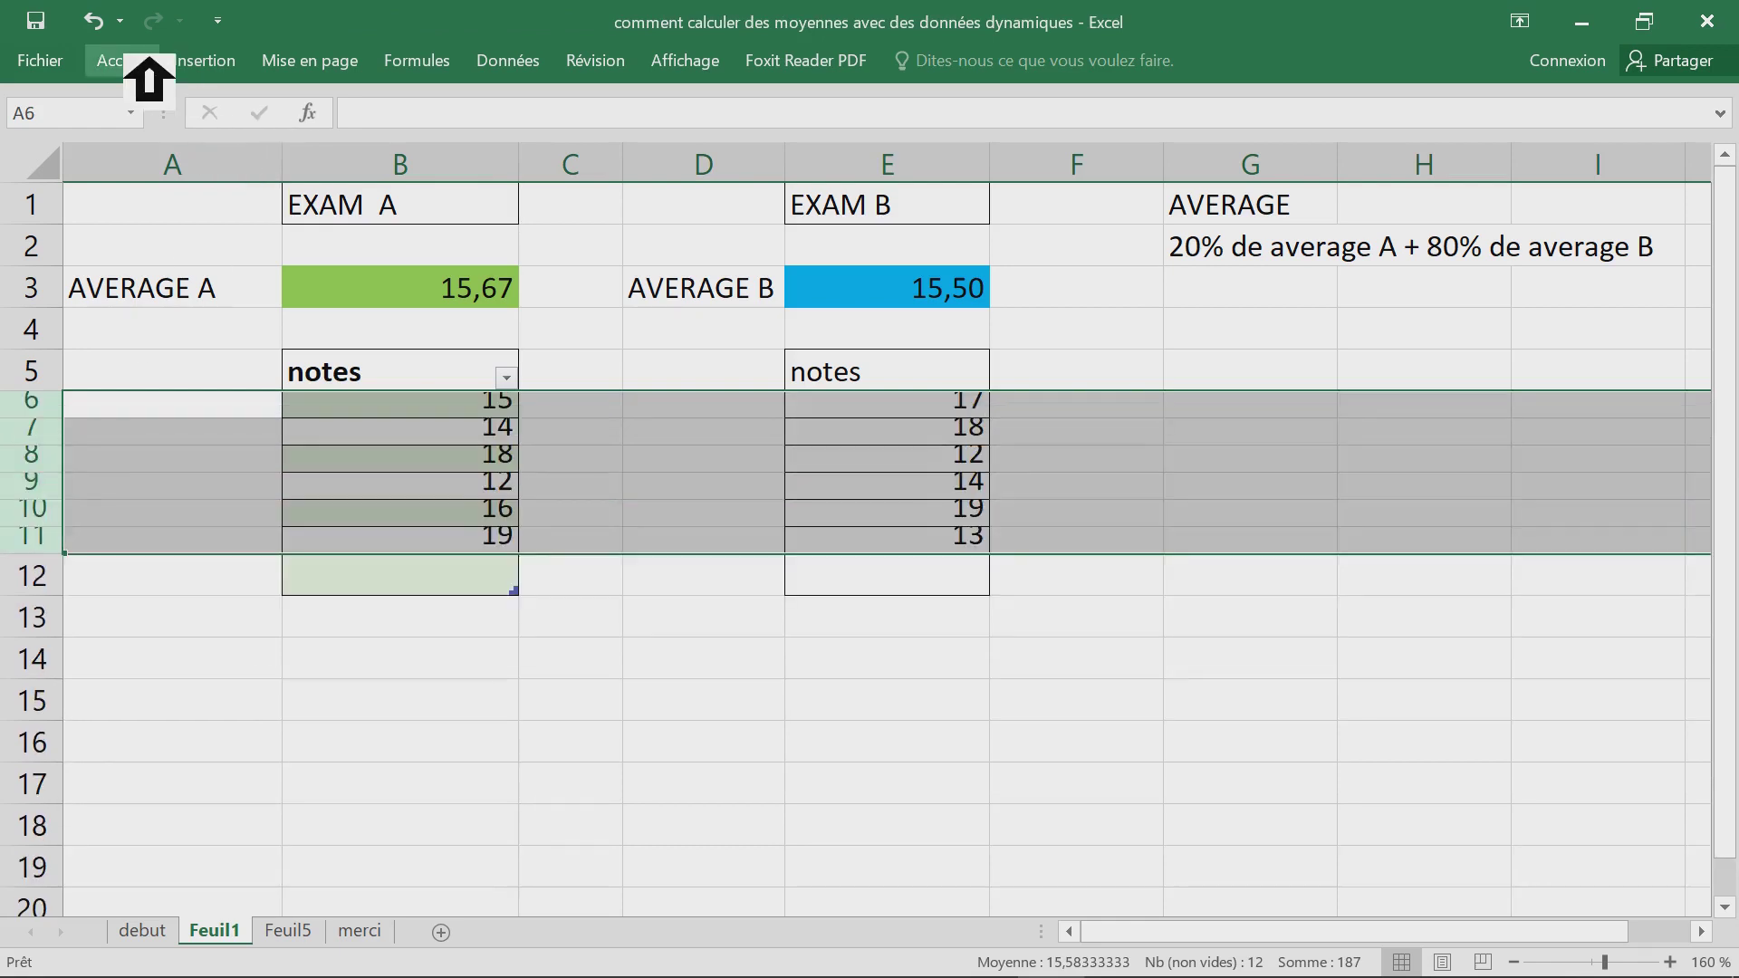
click(136, 59)
double_click(148, 60)
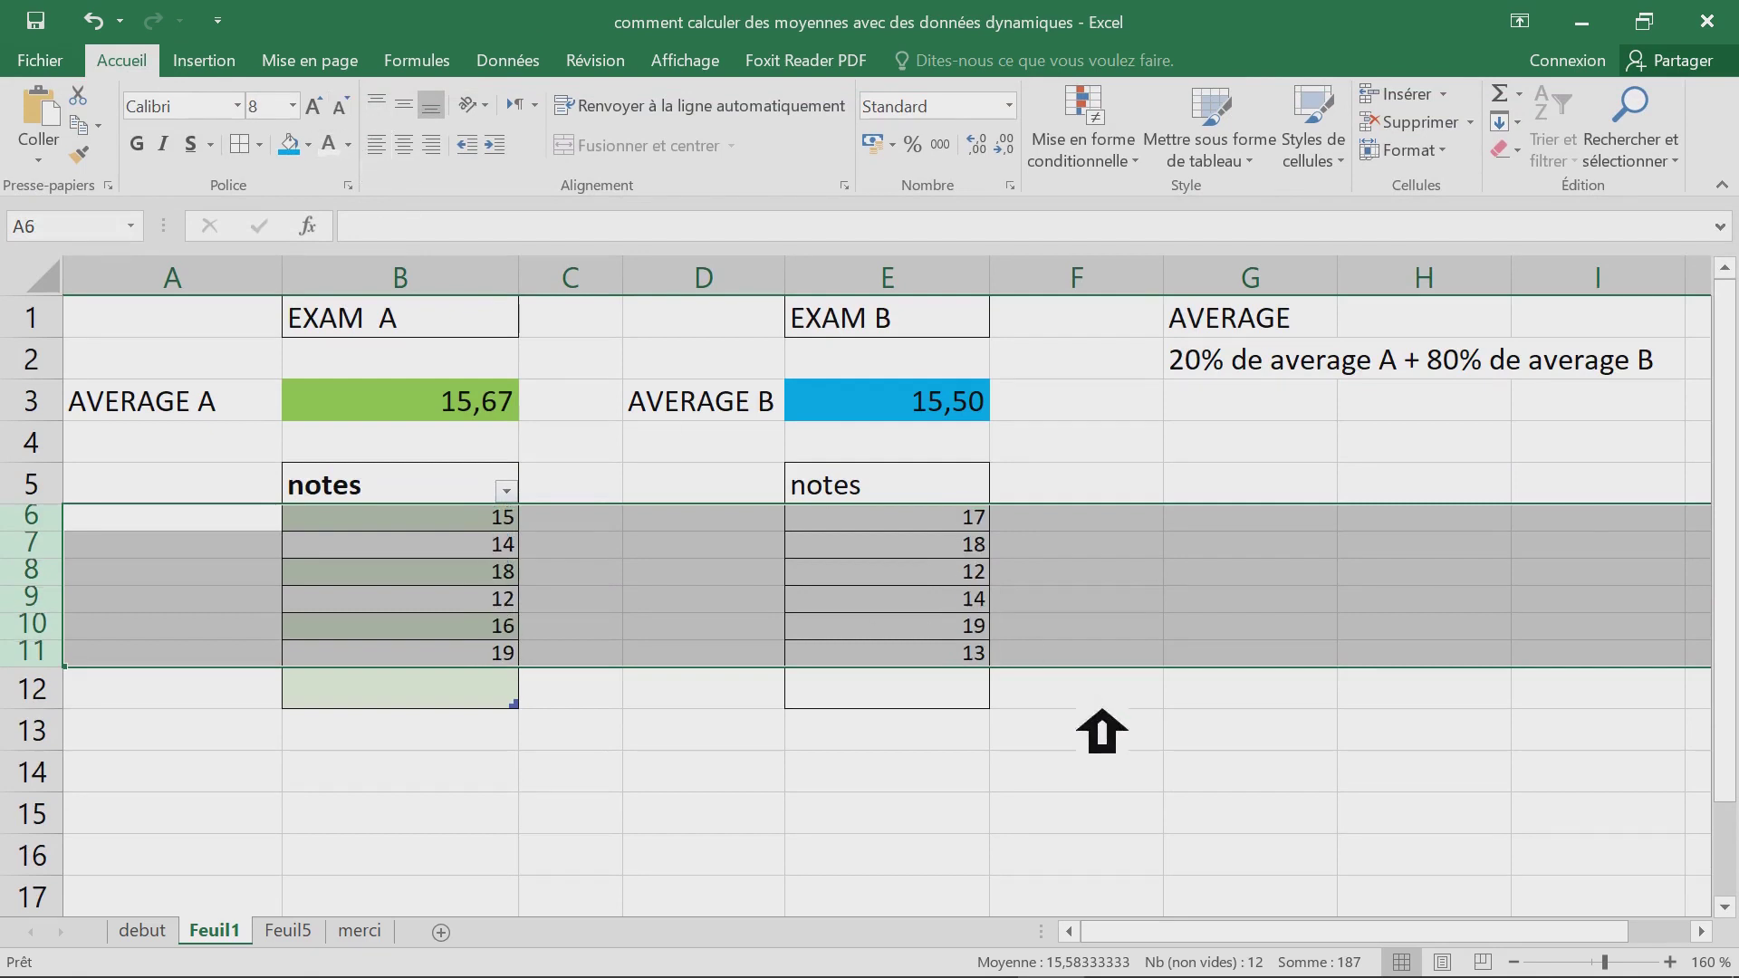
click(1123, 738)
scroll(1127, 743, up, 1)
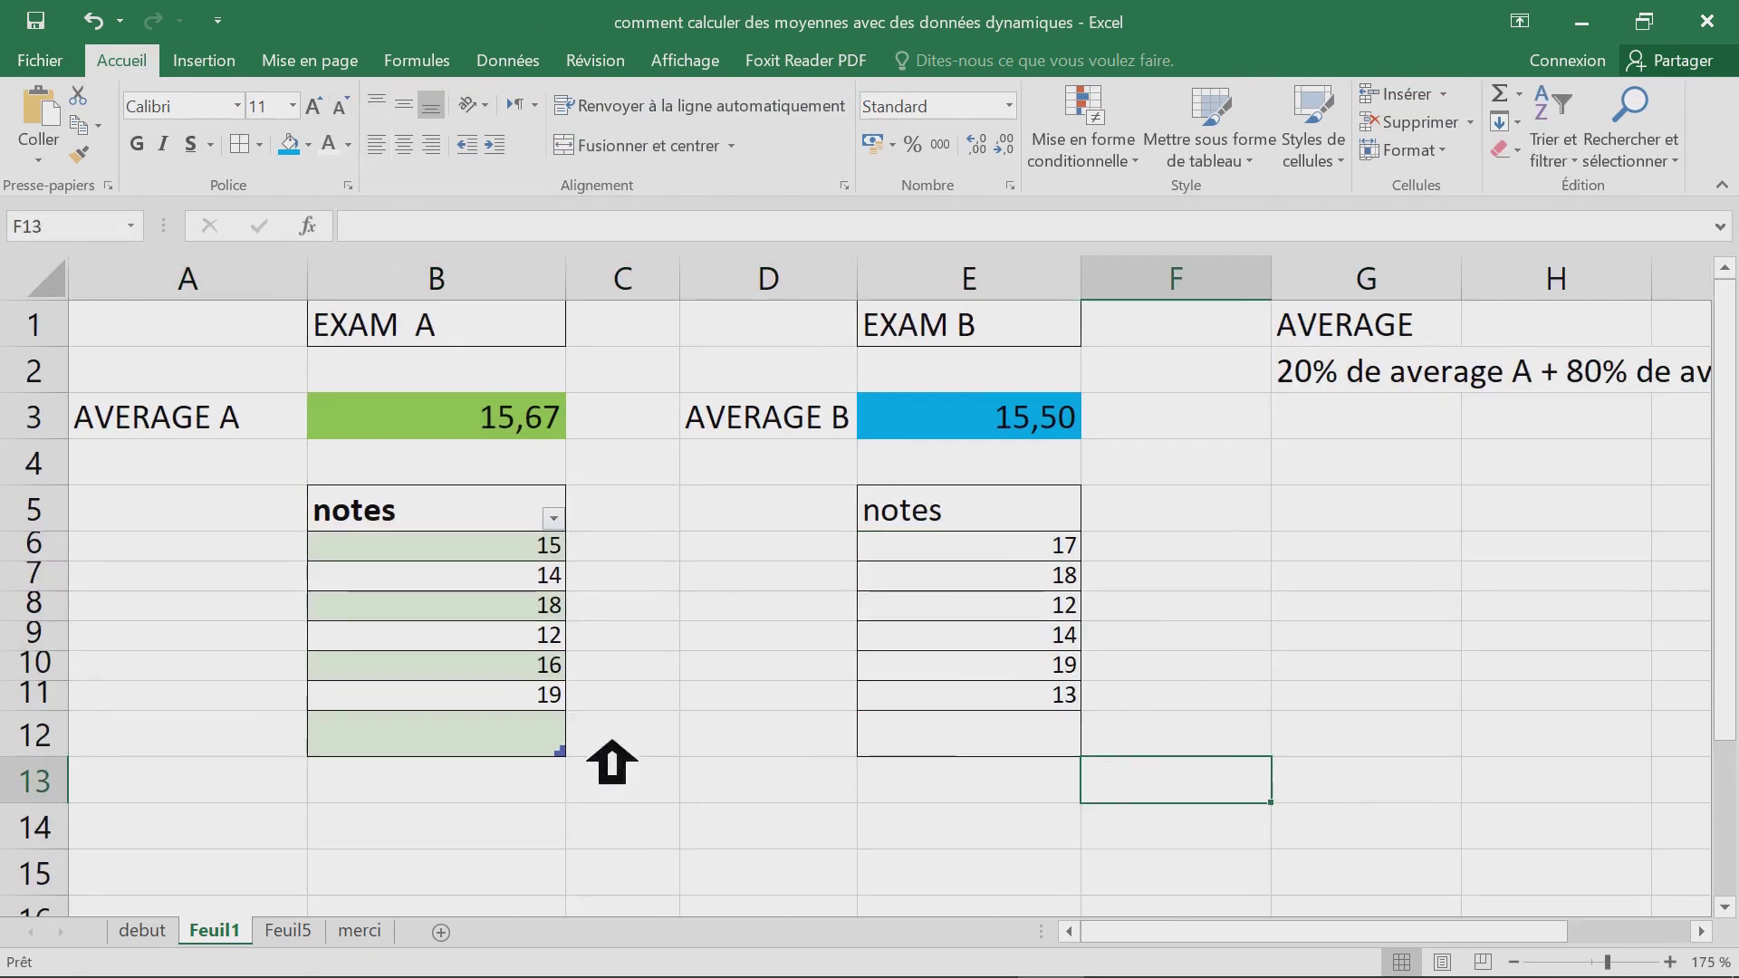
- Add notes 20, 18 and 19 to the Exam A table, raising AVERAGE A to 16,78
click(524, 738)
text(20)
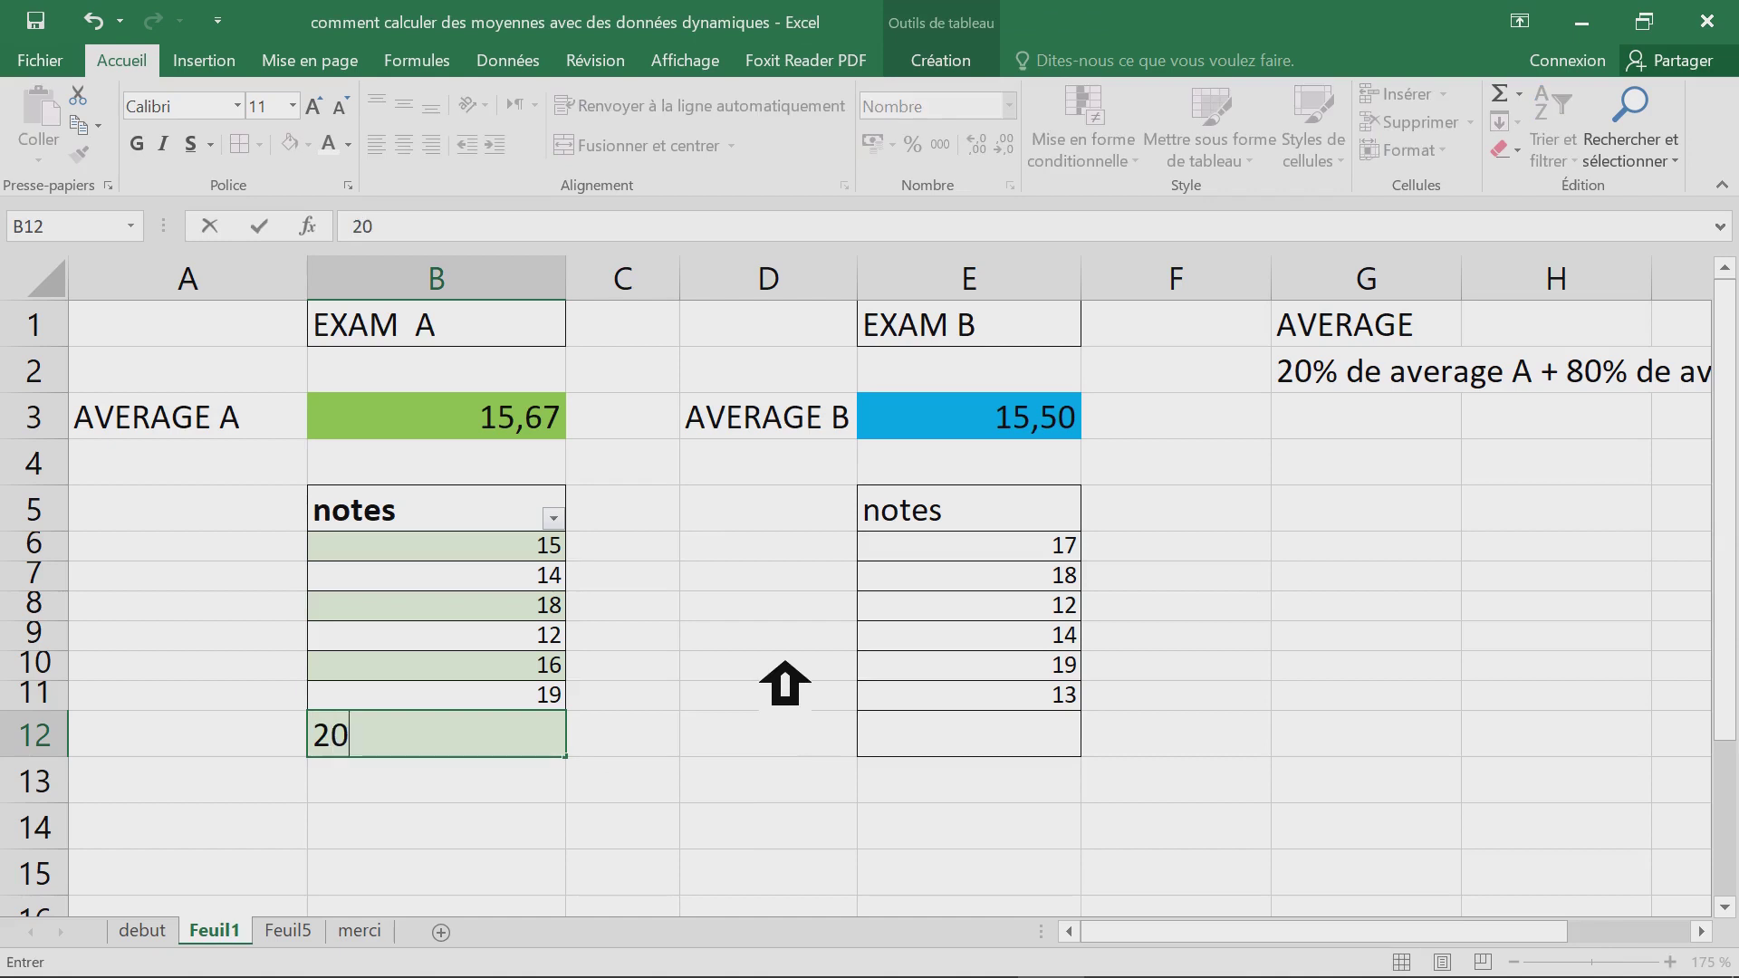
key(Return)
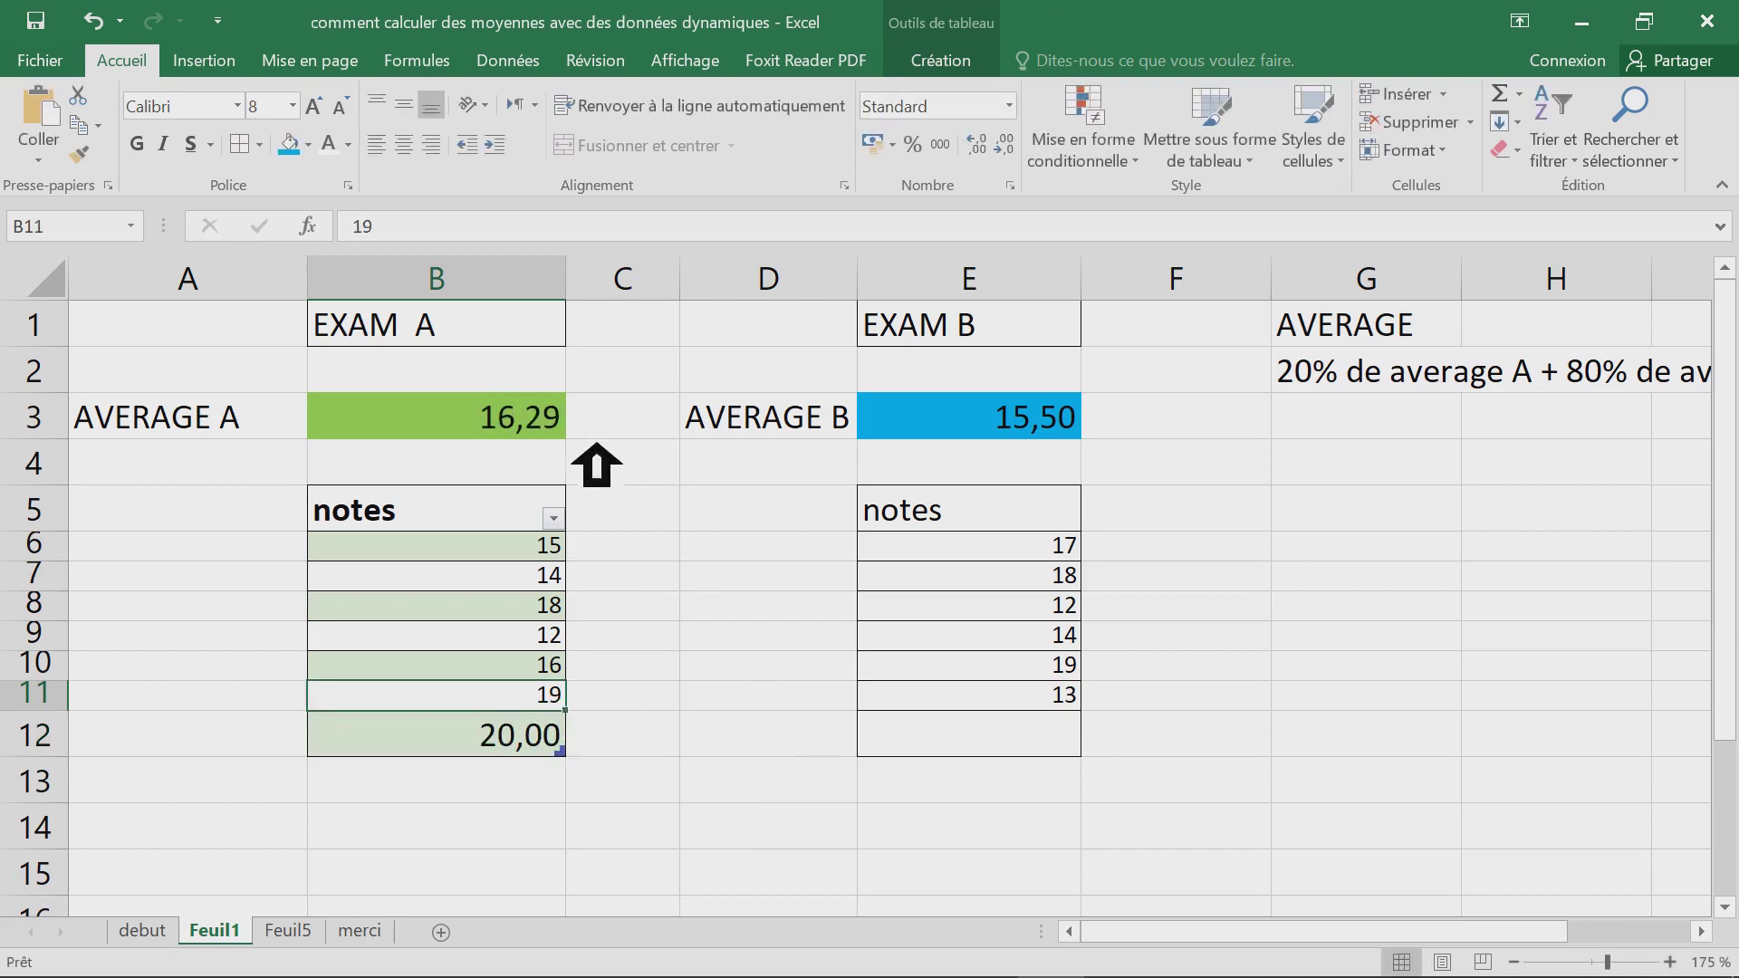
click(521, 426)
click(538, 784)
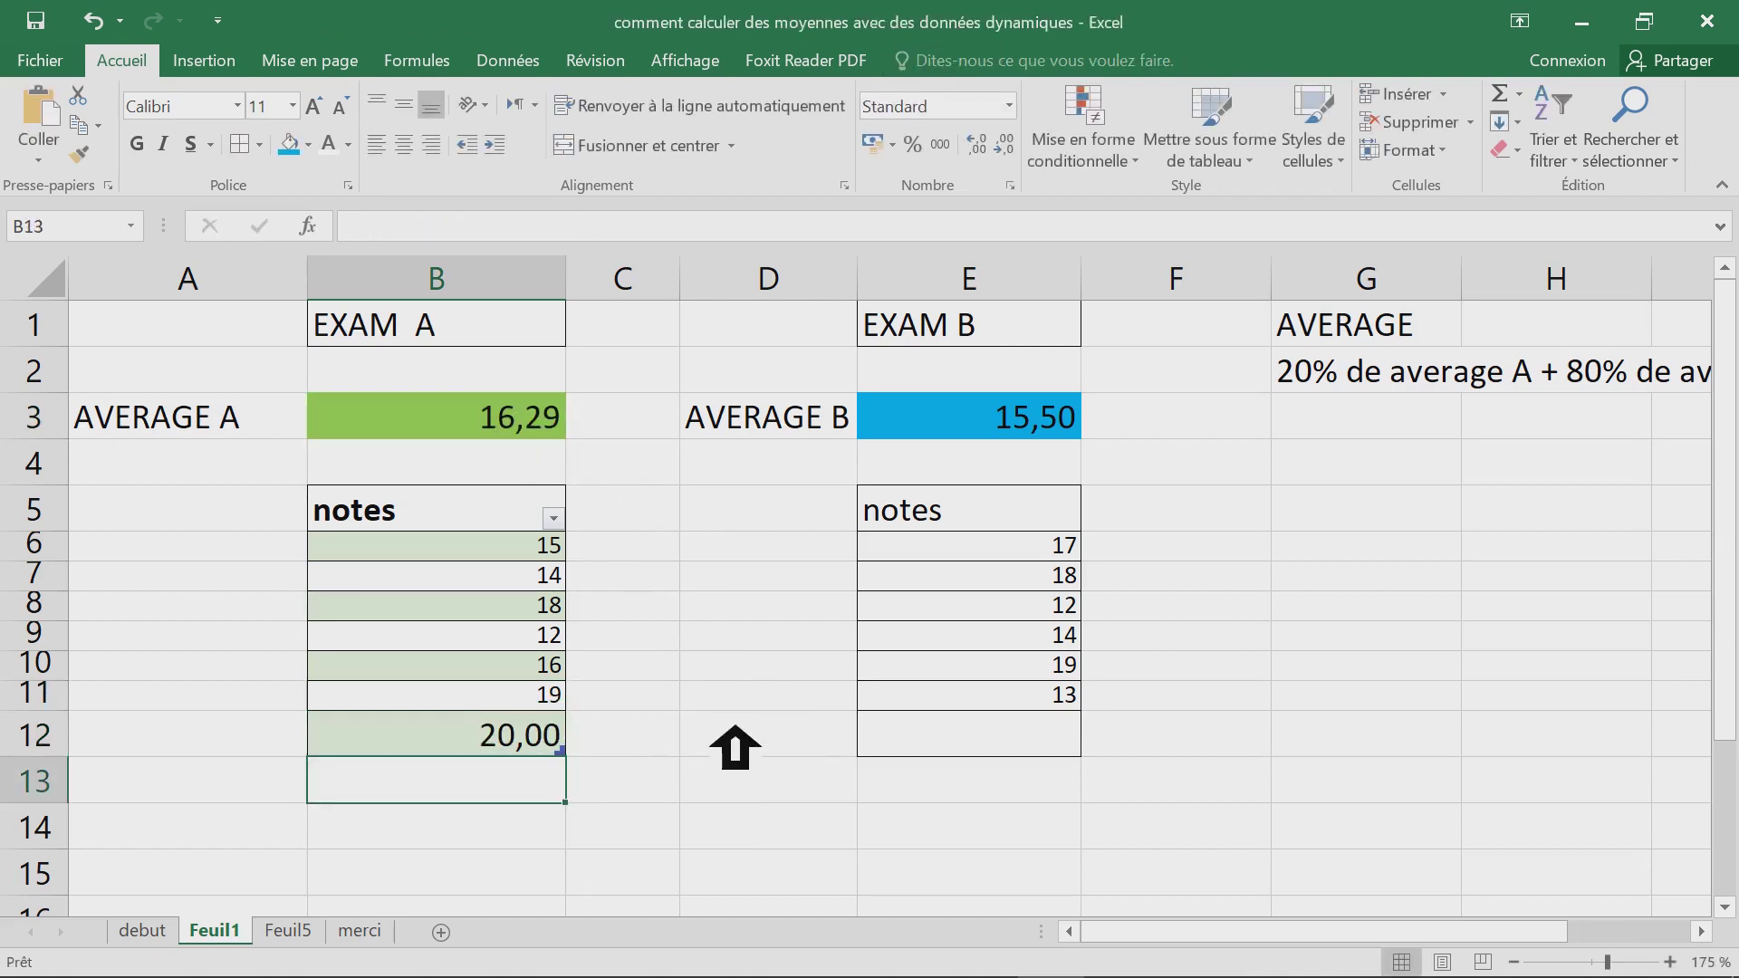
text(18)
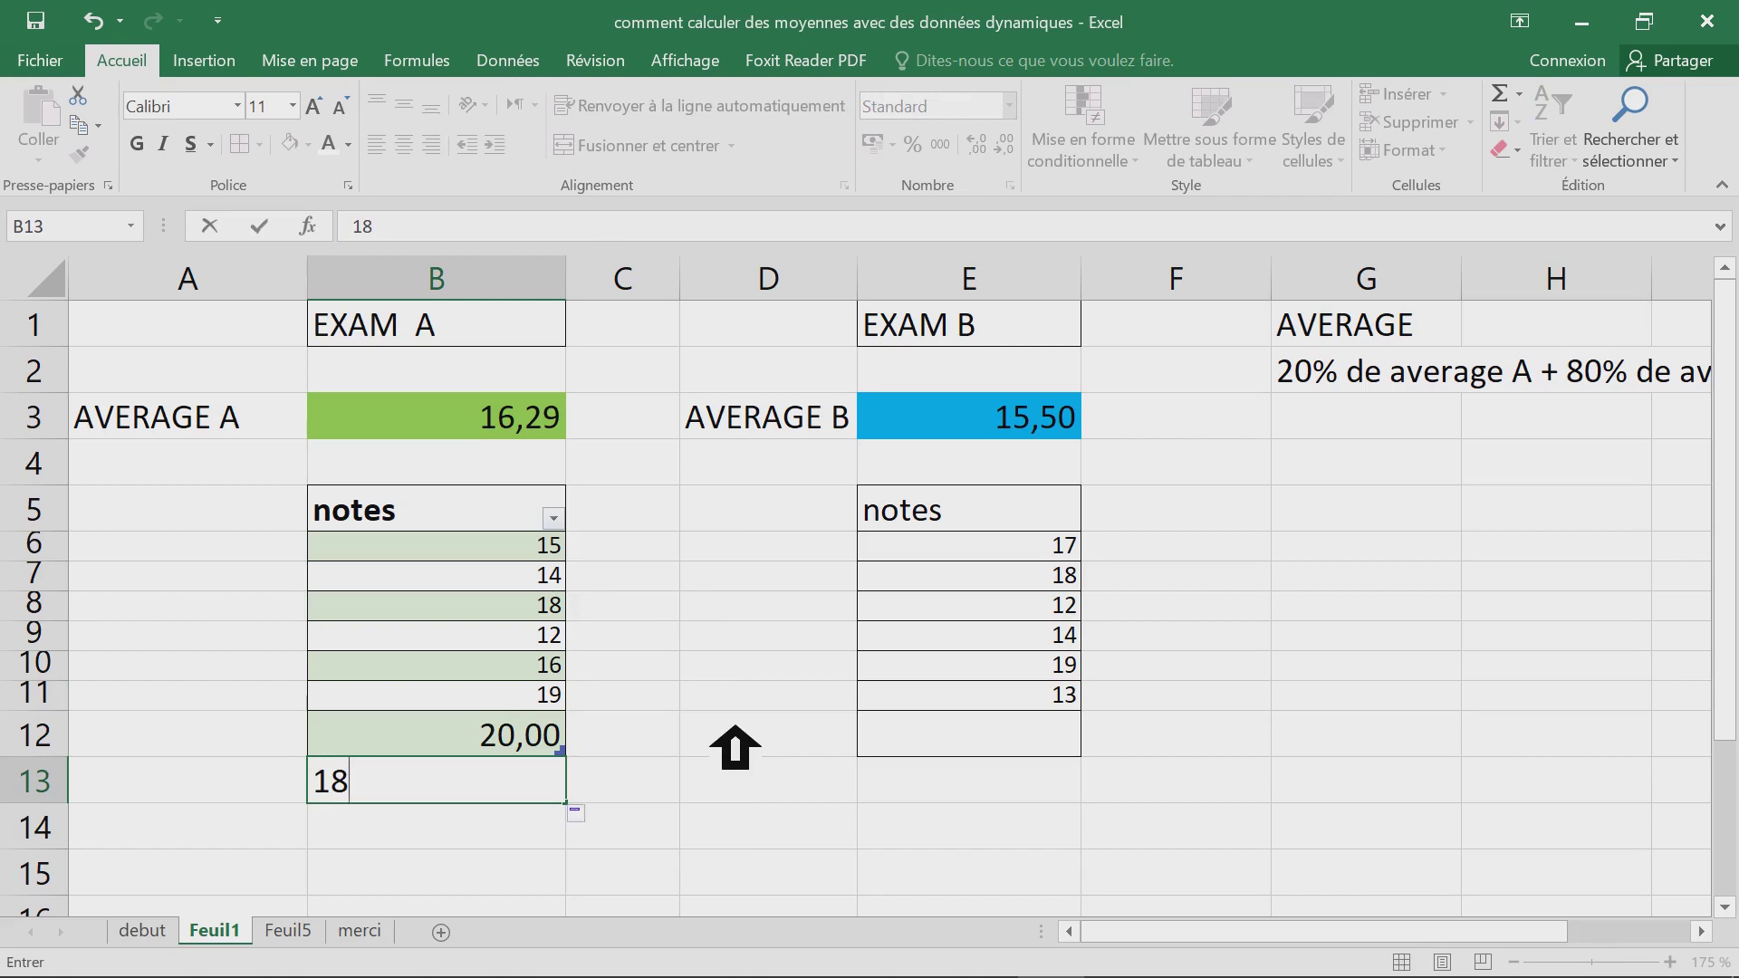
key(Return)
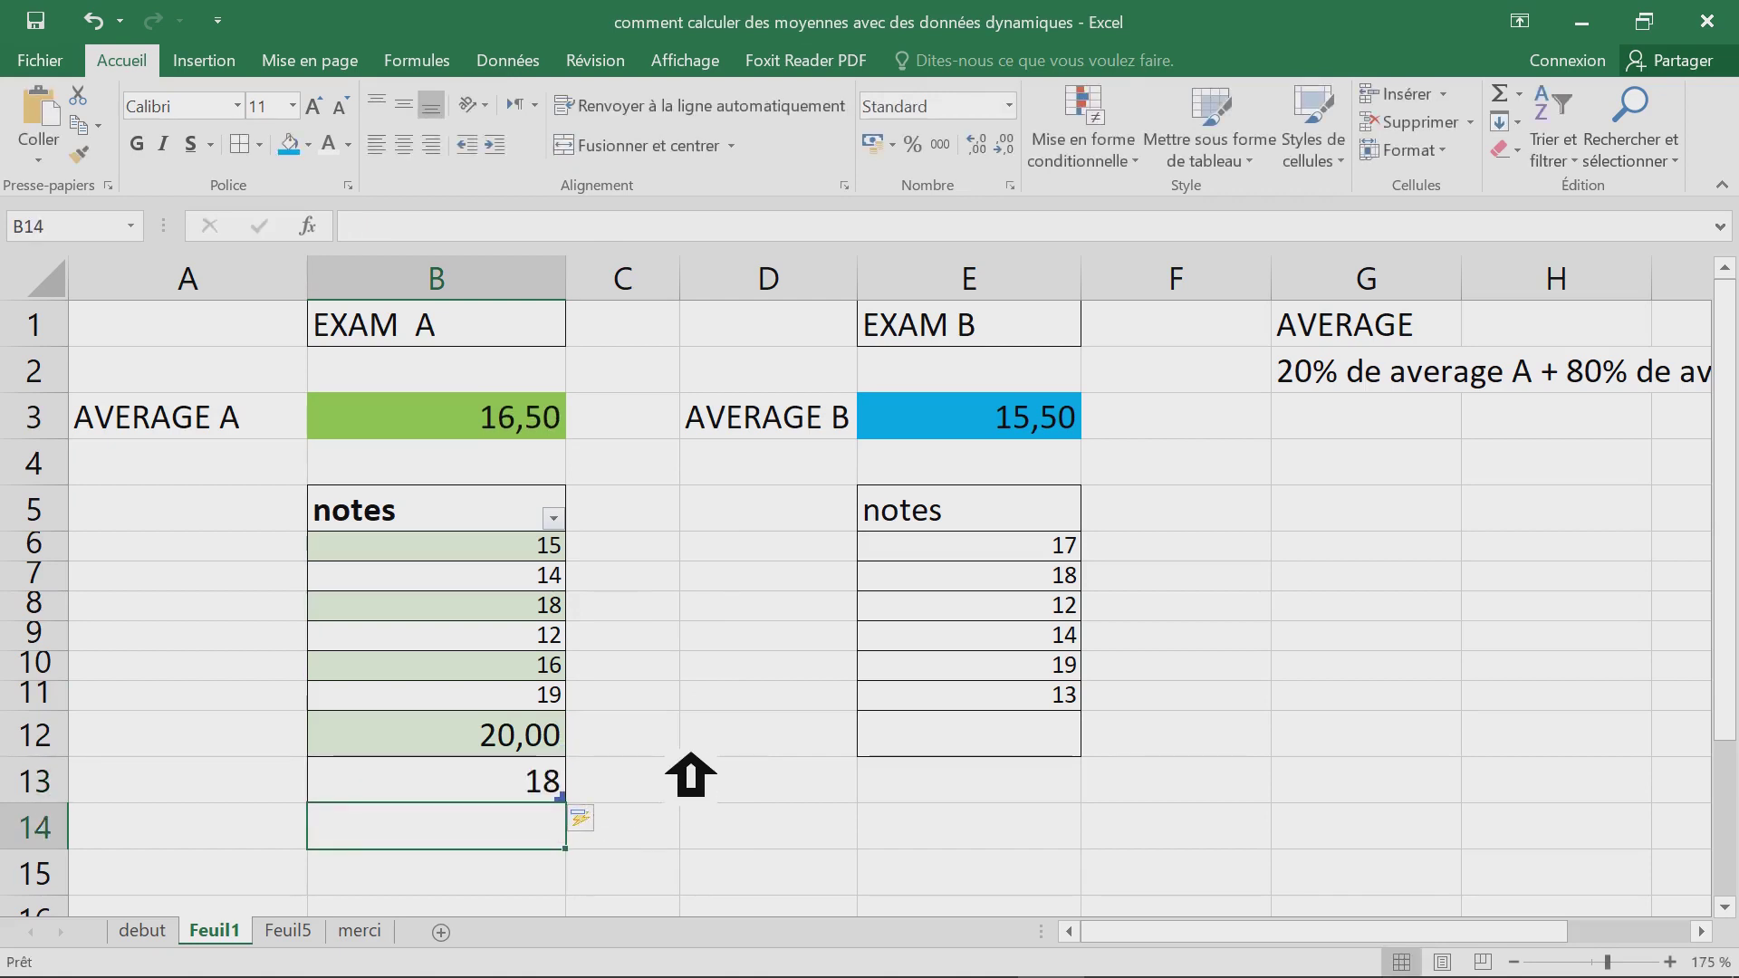
text(19)
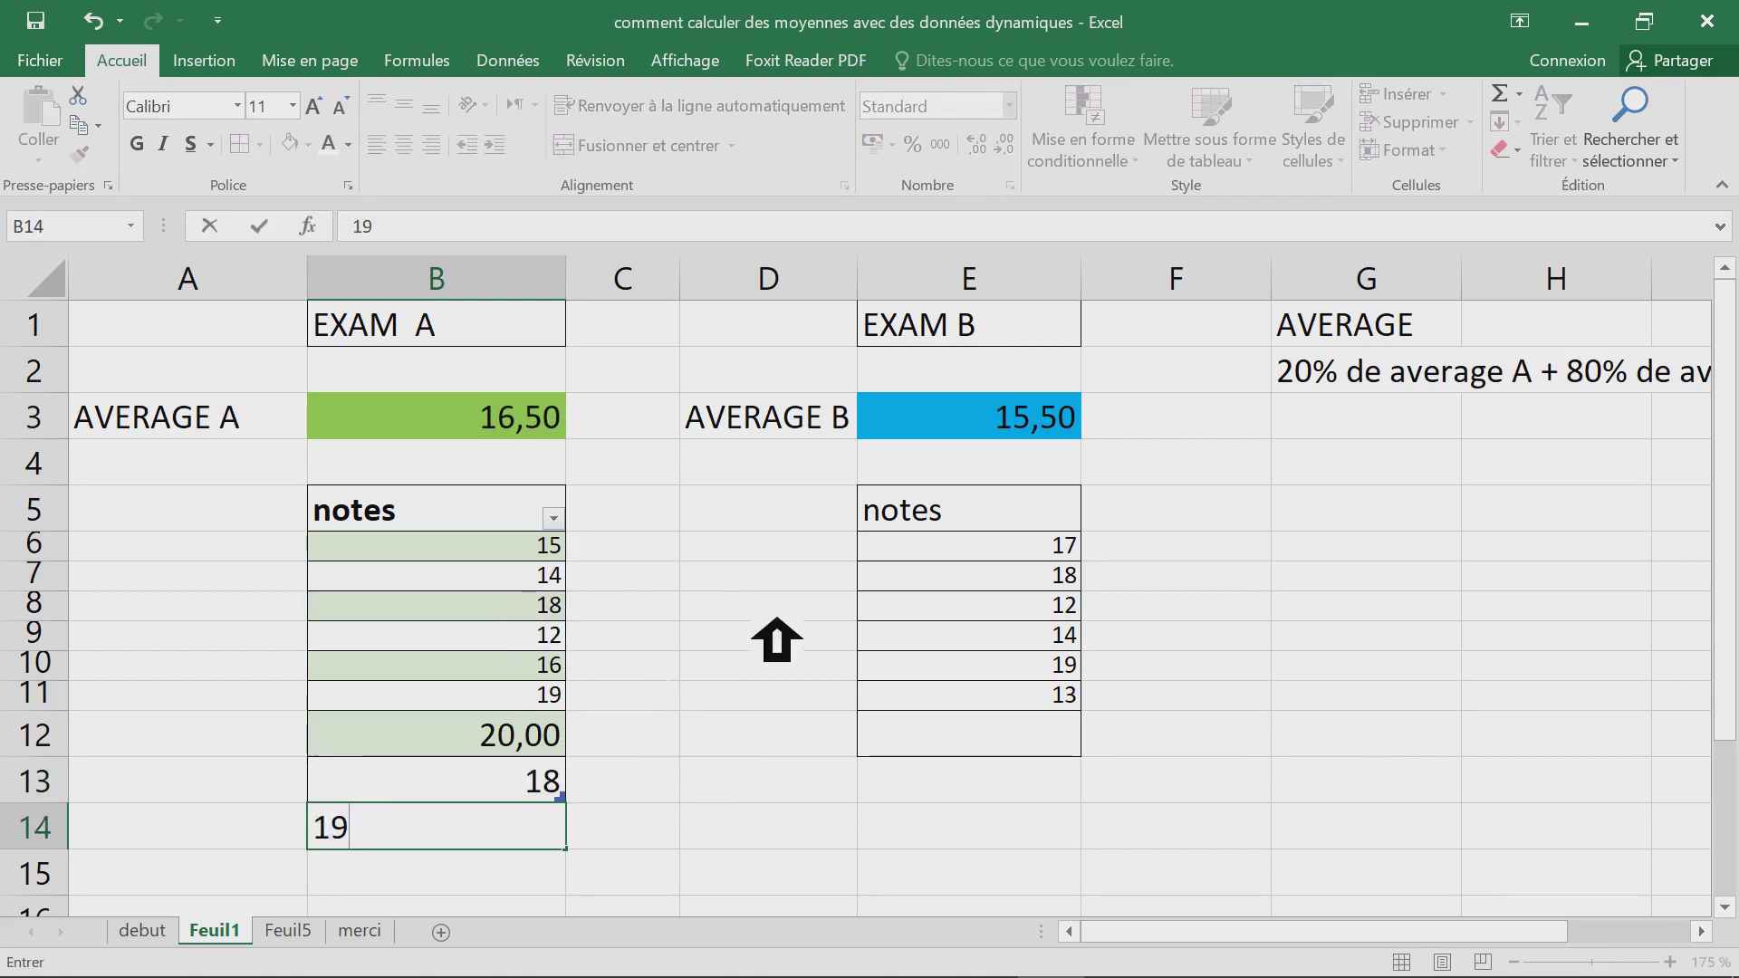
key(Return)
- Check the B3 and E3 average formulas unchanged, then select the black note box on Feuil5
click(503, 430)
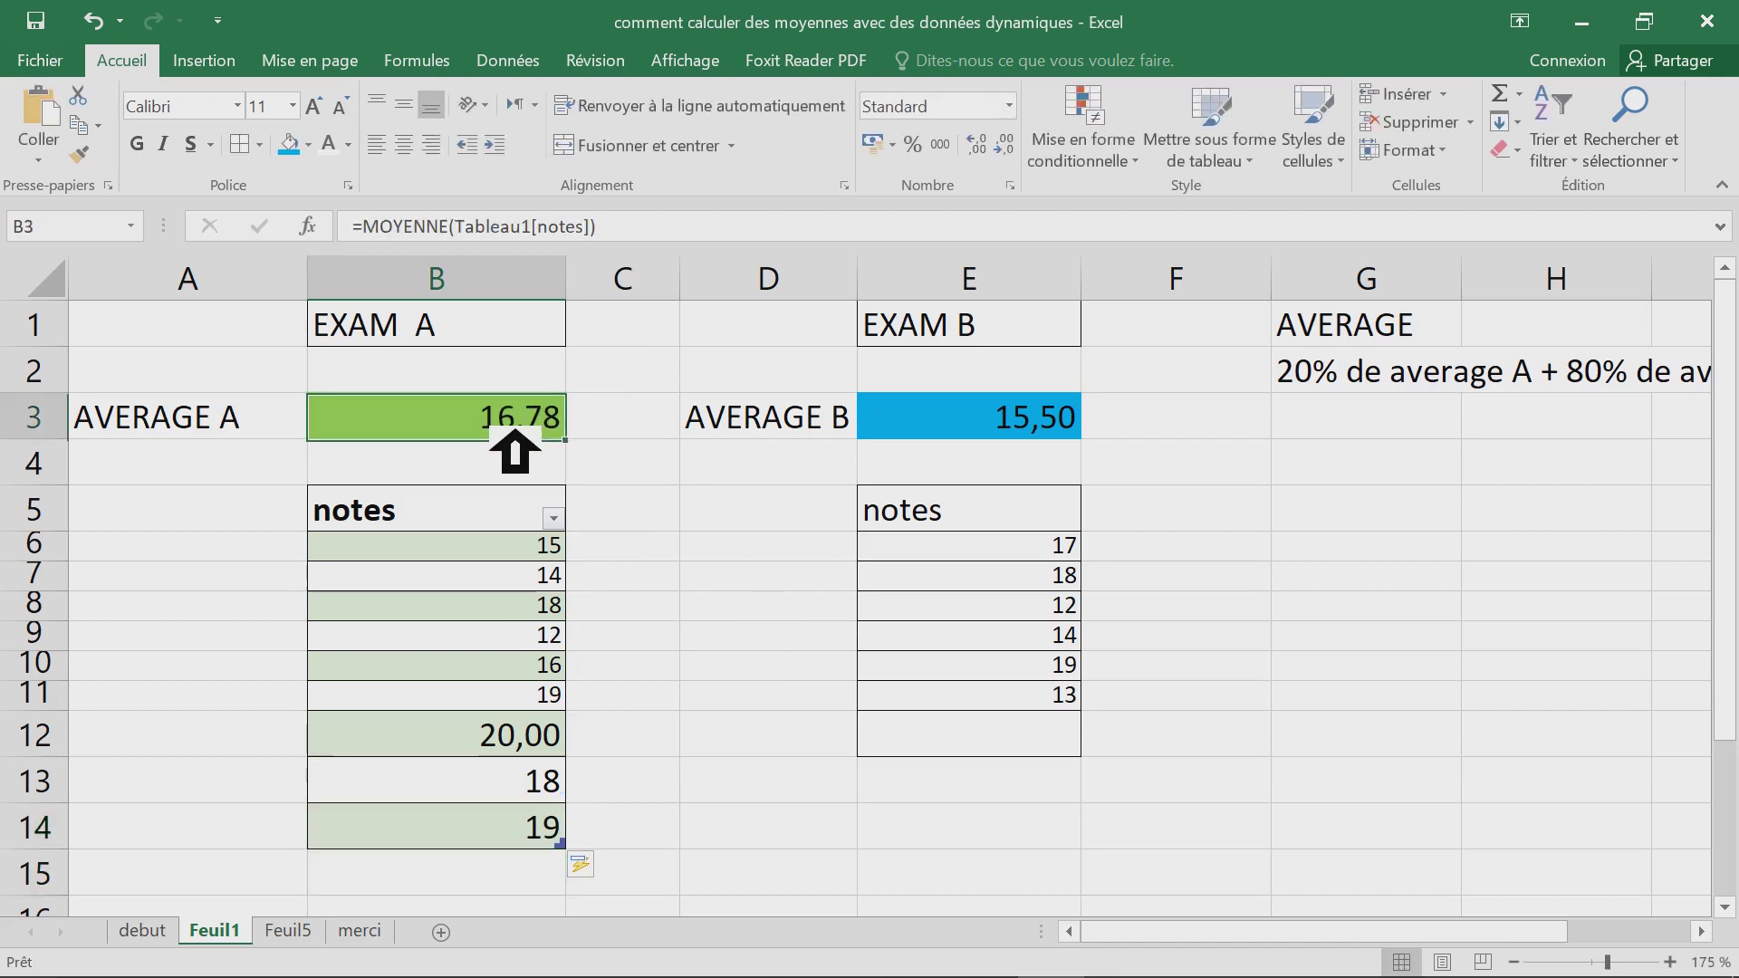
double_click(503, 431)
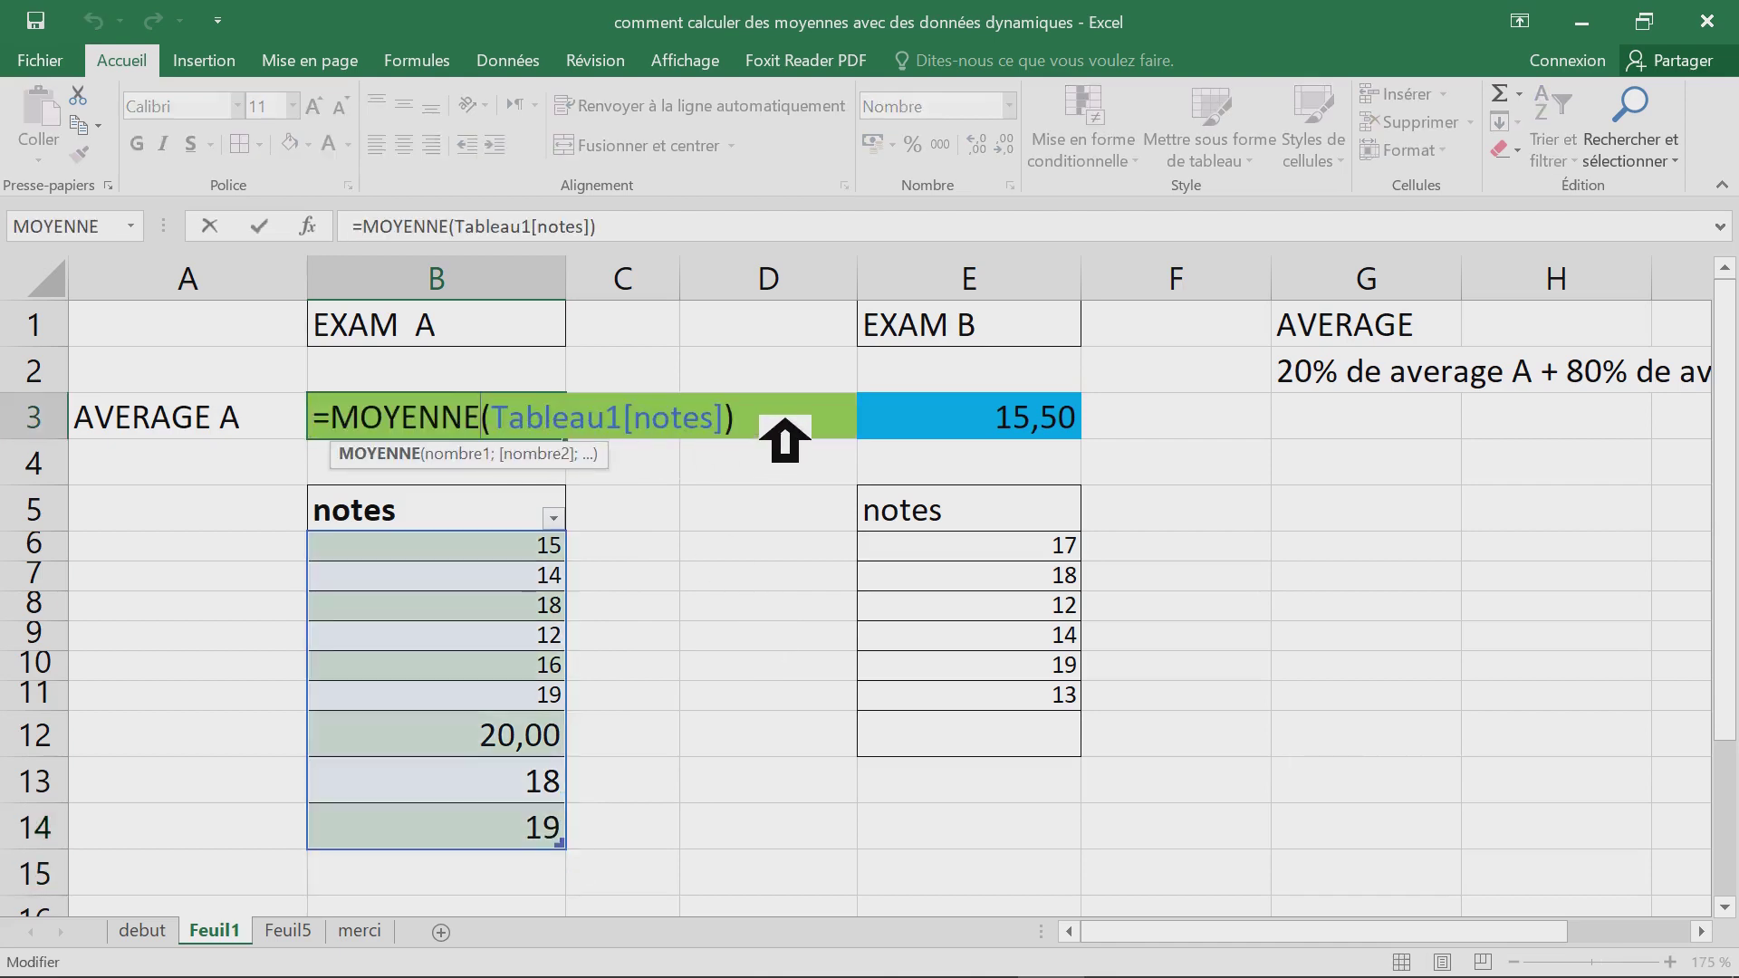
key(Home)
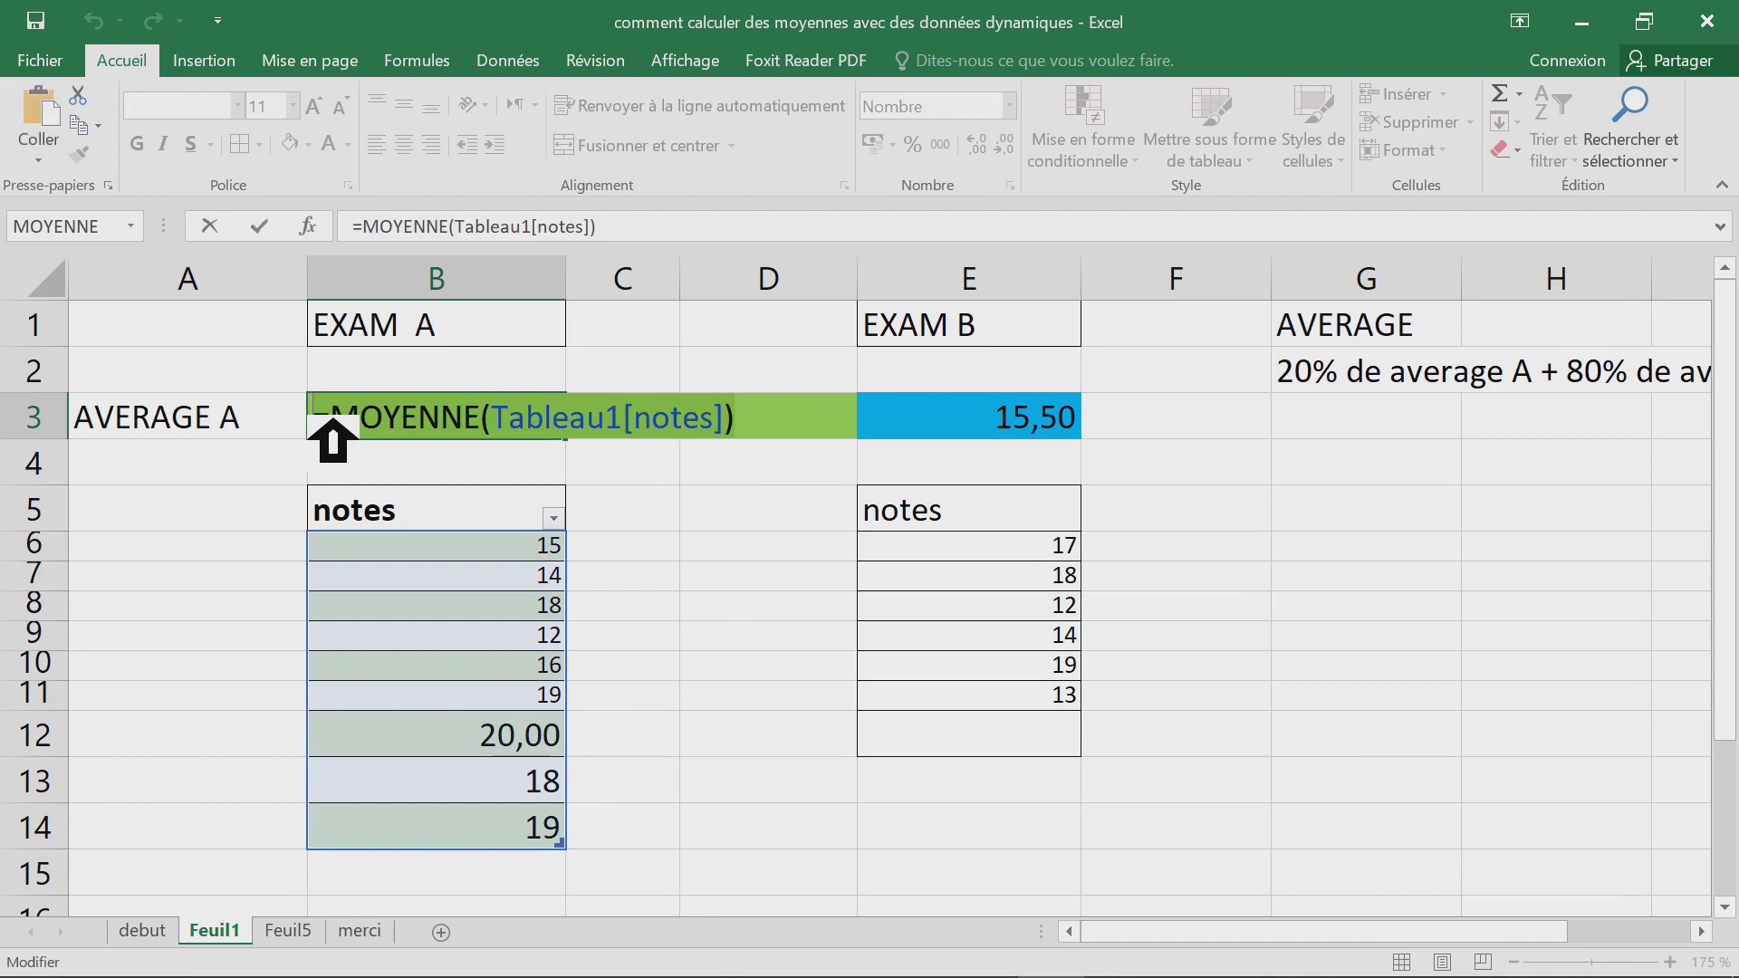
key(Escape)
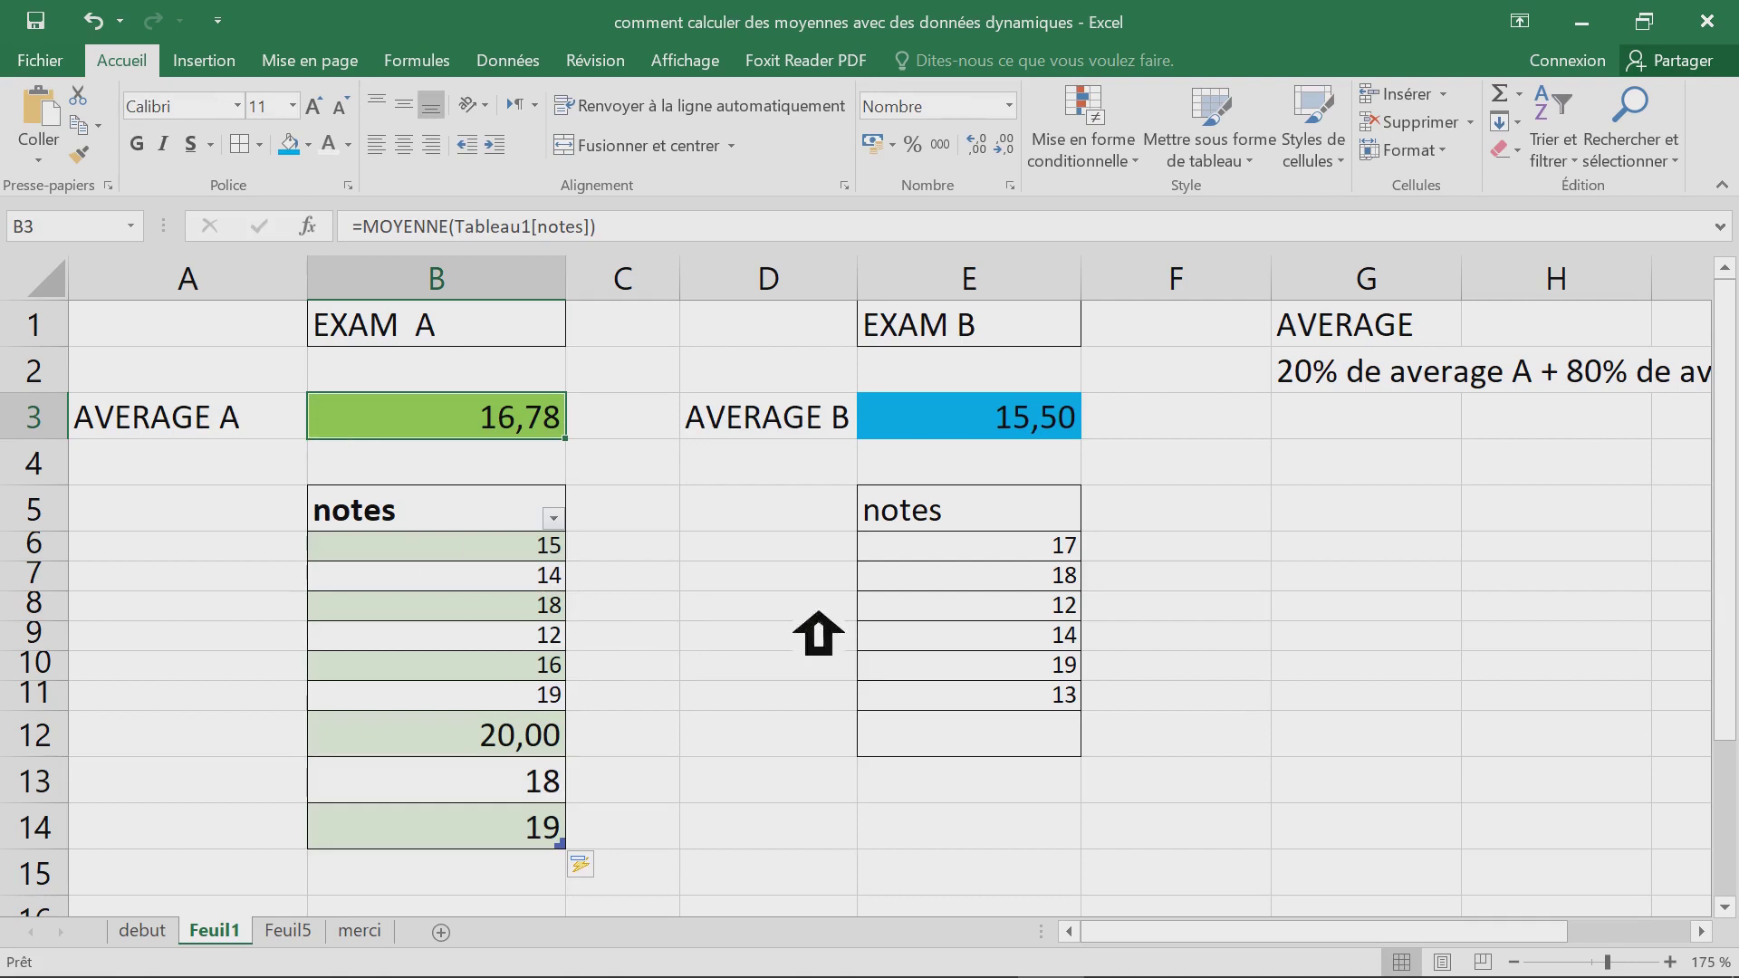
click(1014, 426)
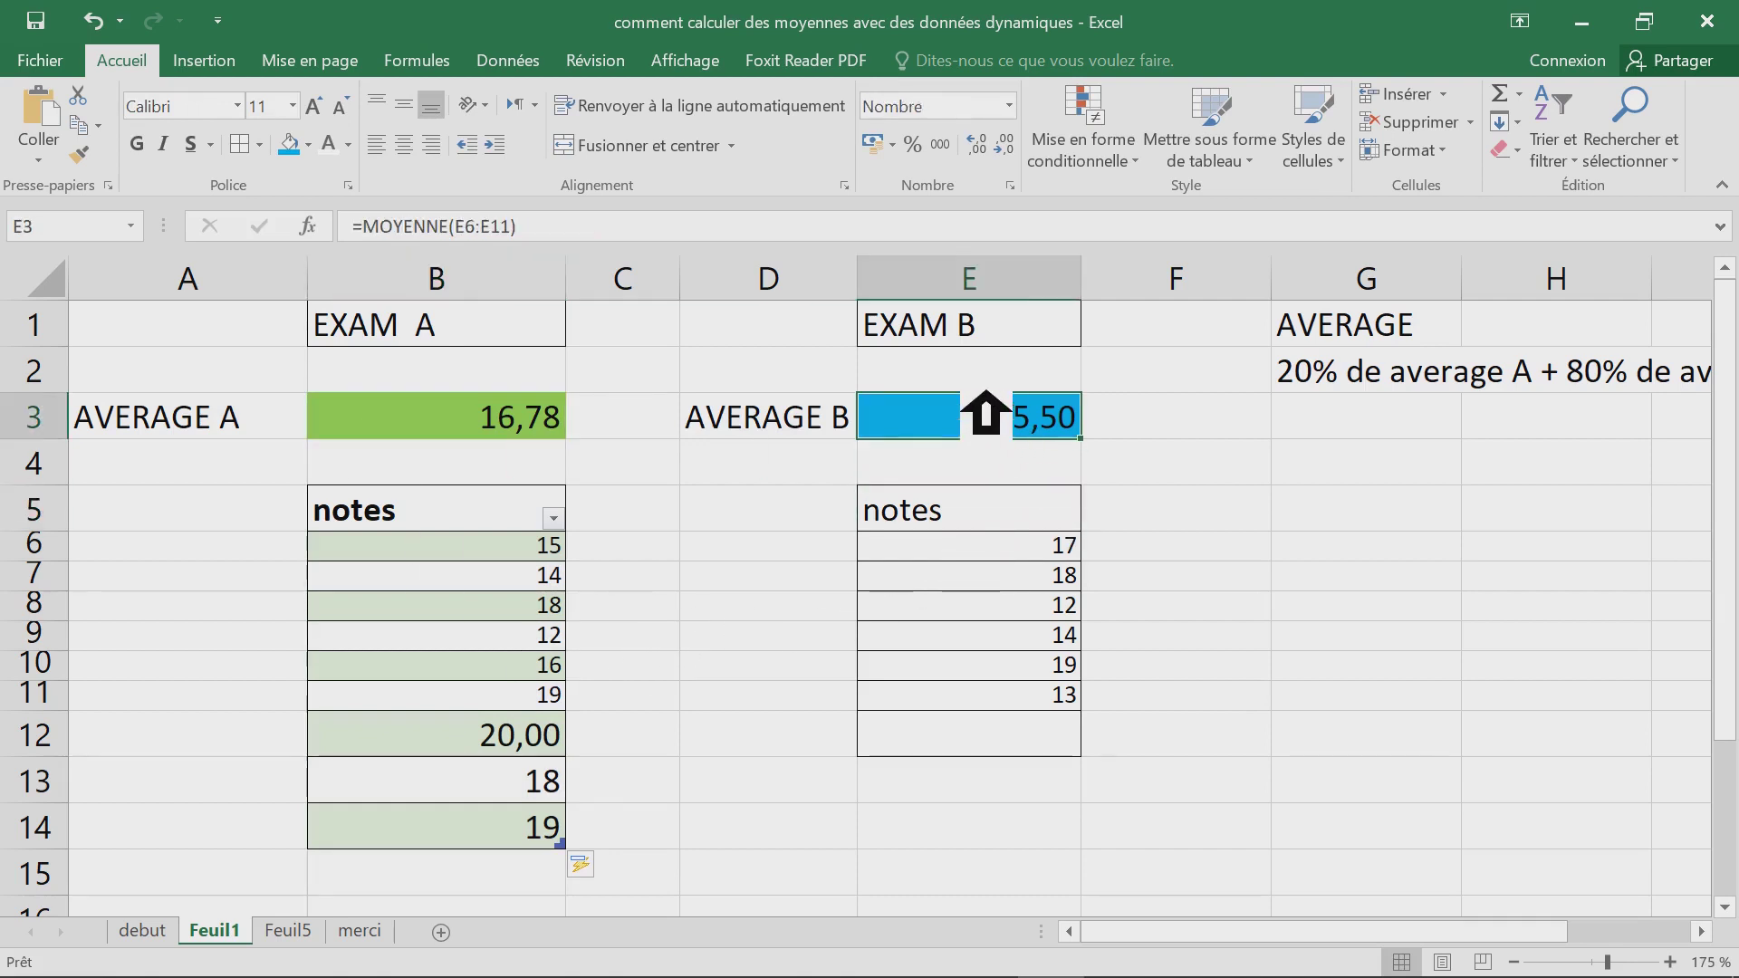
click(312, 930)
click(632, 680)
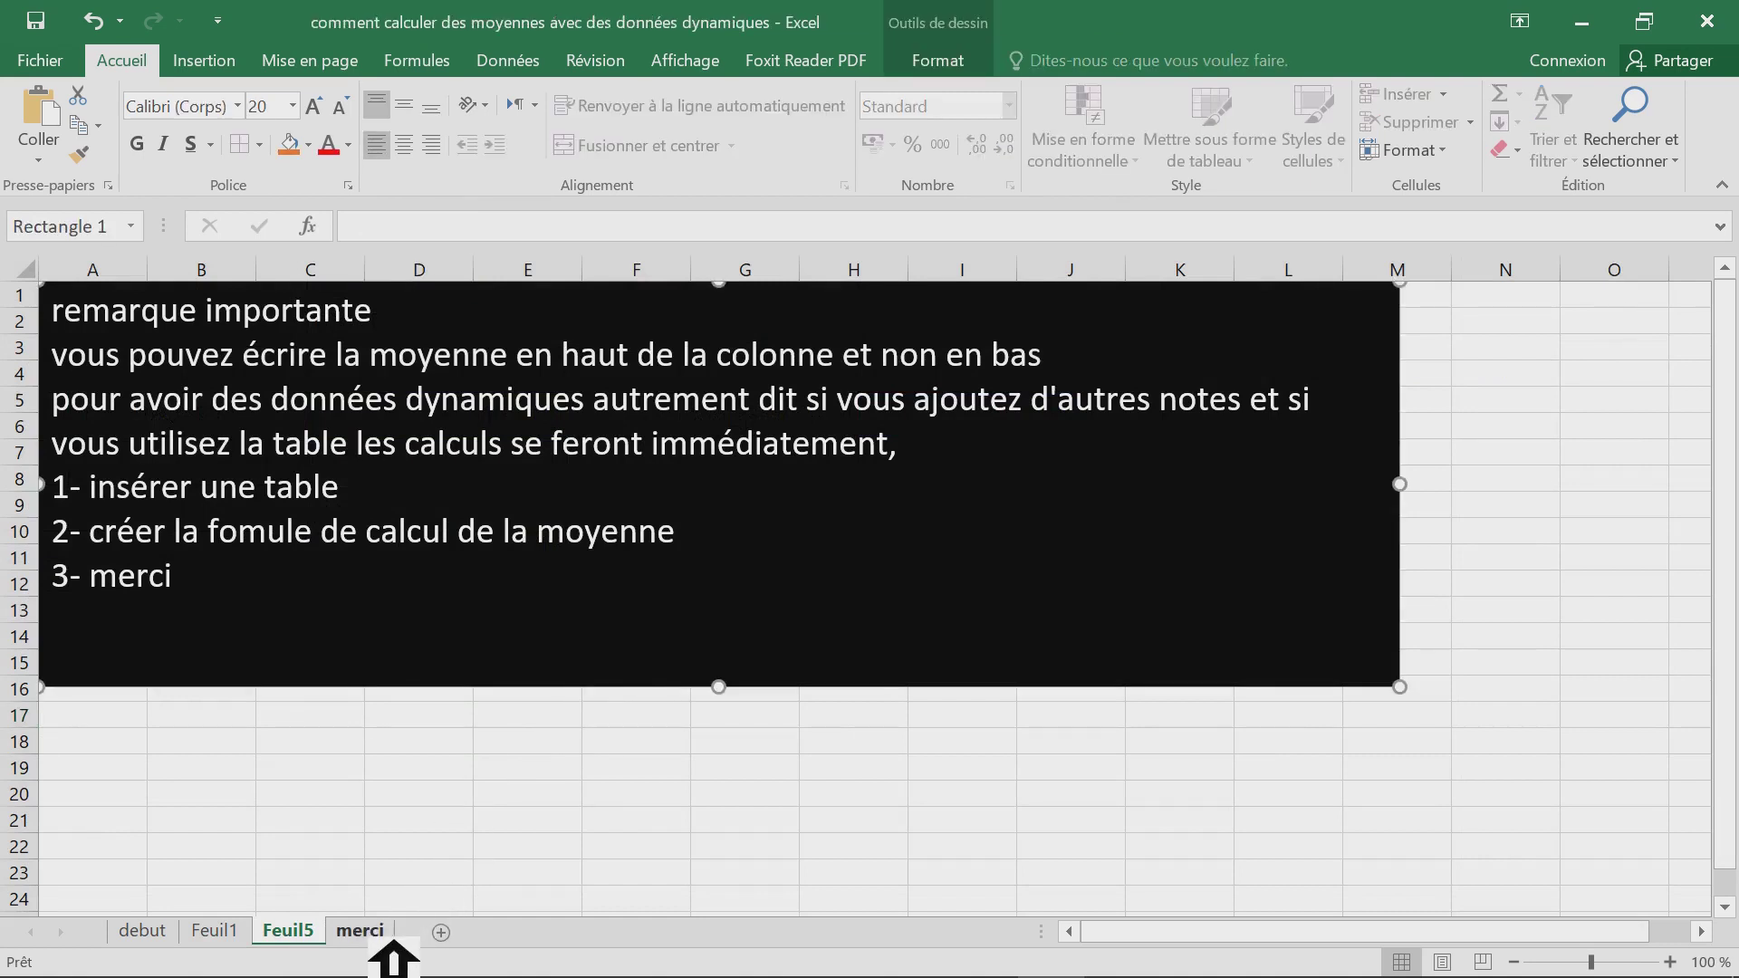
- Paste the black note onto new sheet Feuil6 and reword its explanation to 'je refais la m^me chose pour l'examen B'
click(487, 931)
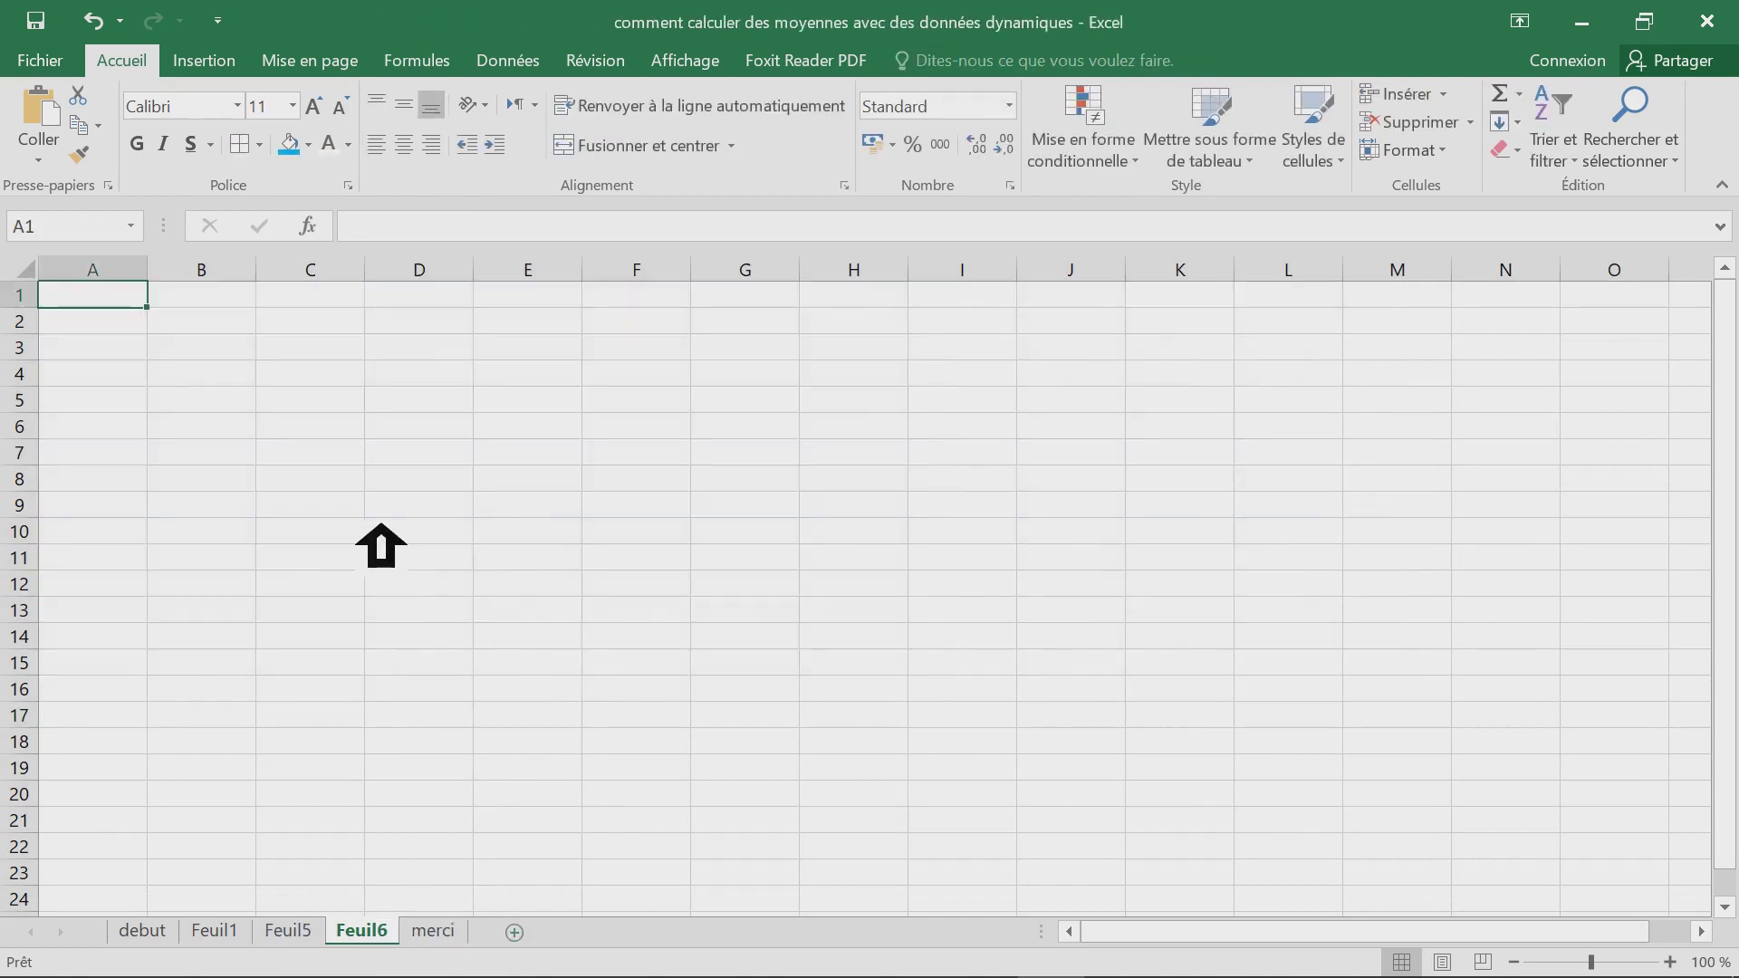
key(ctrl+v)
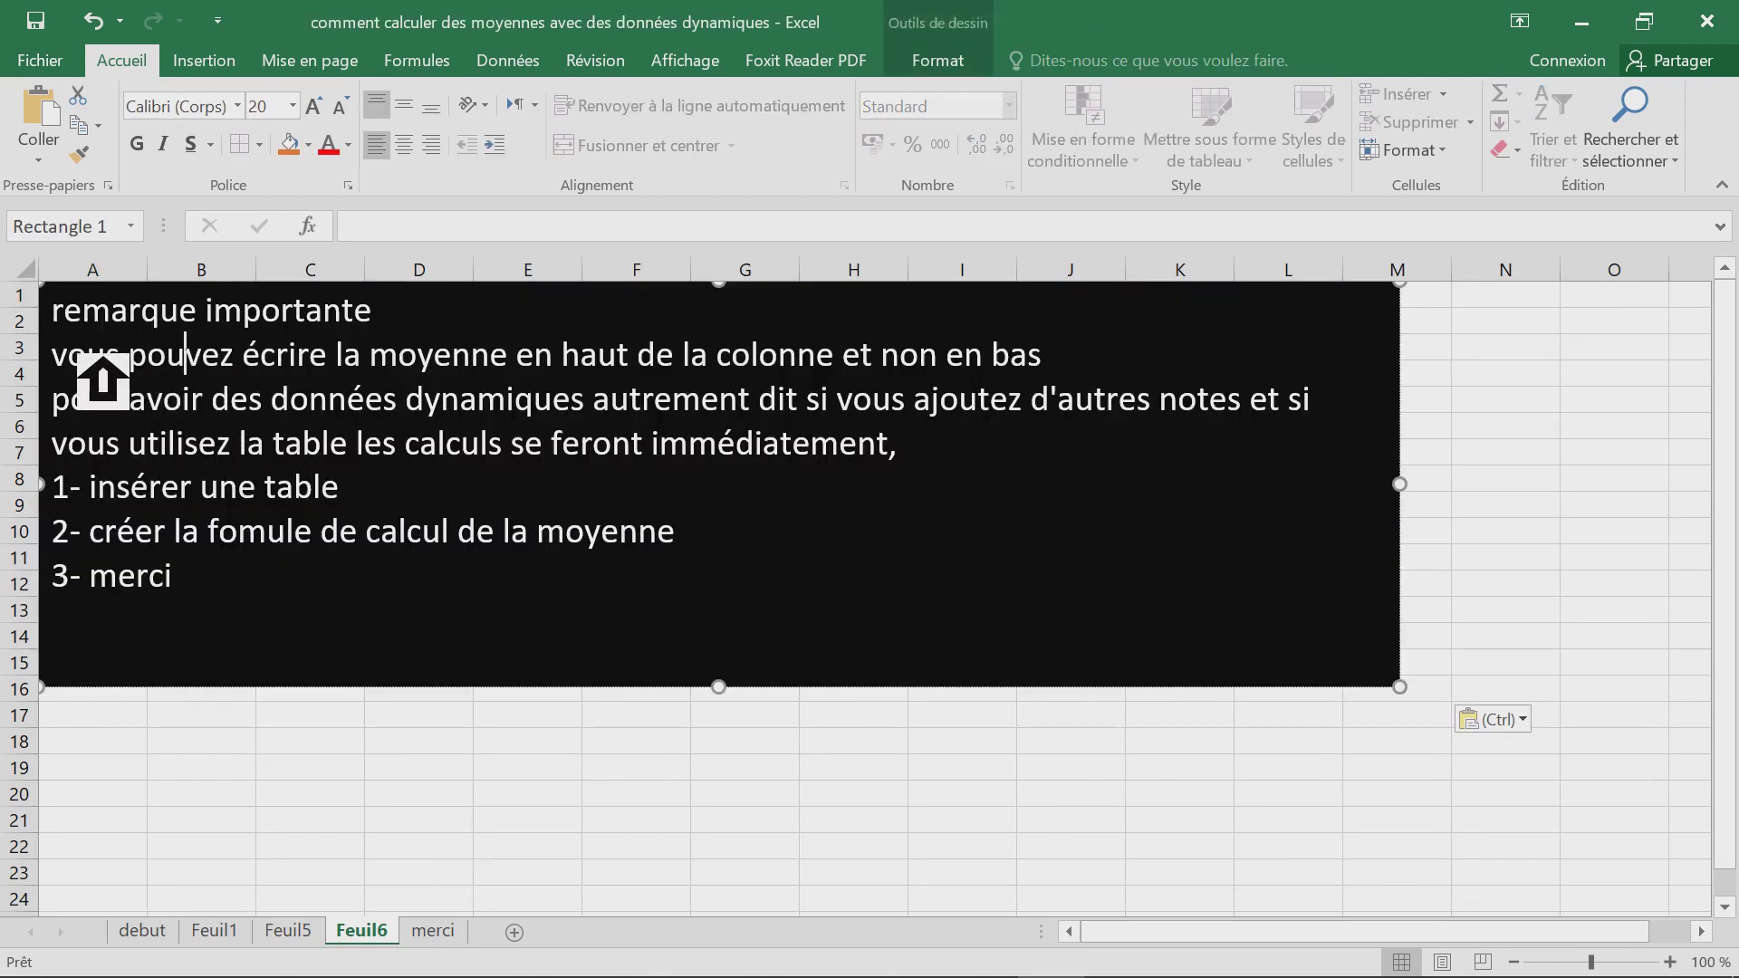
mouse_move(80, 356)
mouse_down()
mouse_move(1240, 478)
mouse_move(1179, 450)
mouse_up()
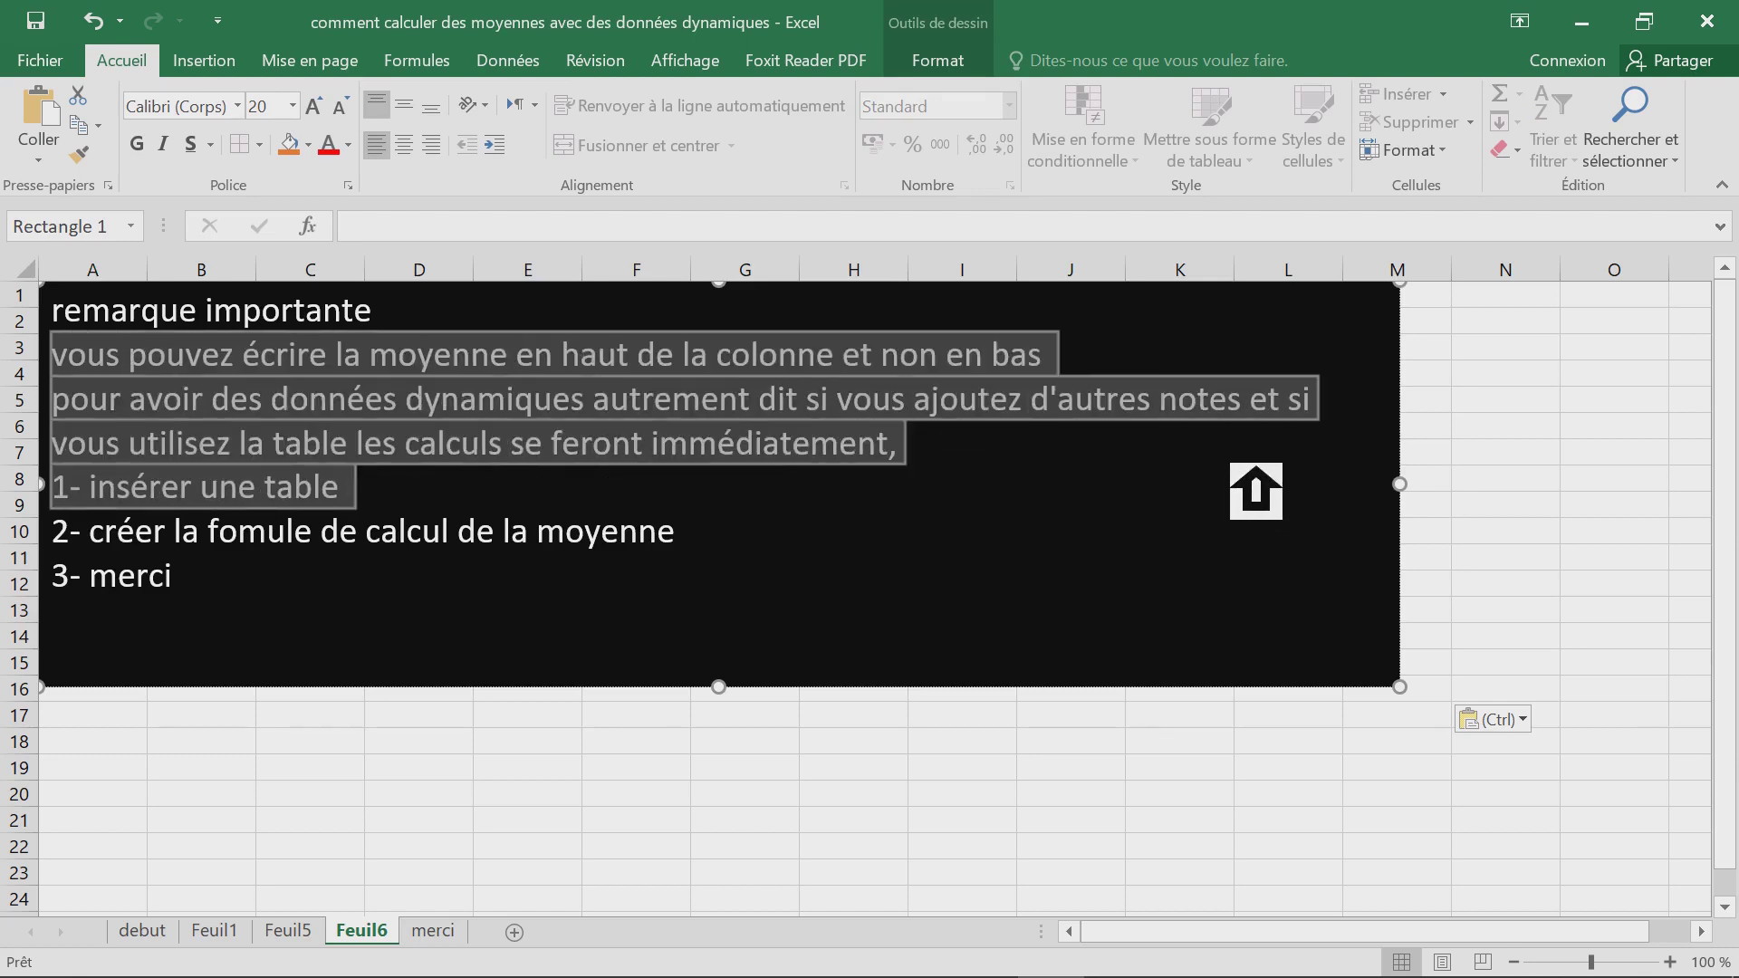
key(Delete)
text(je refais la m^me chose pour l'examen B)
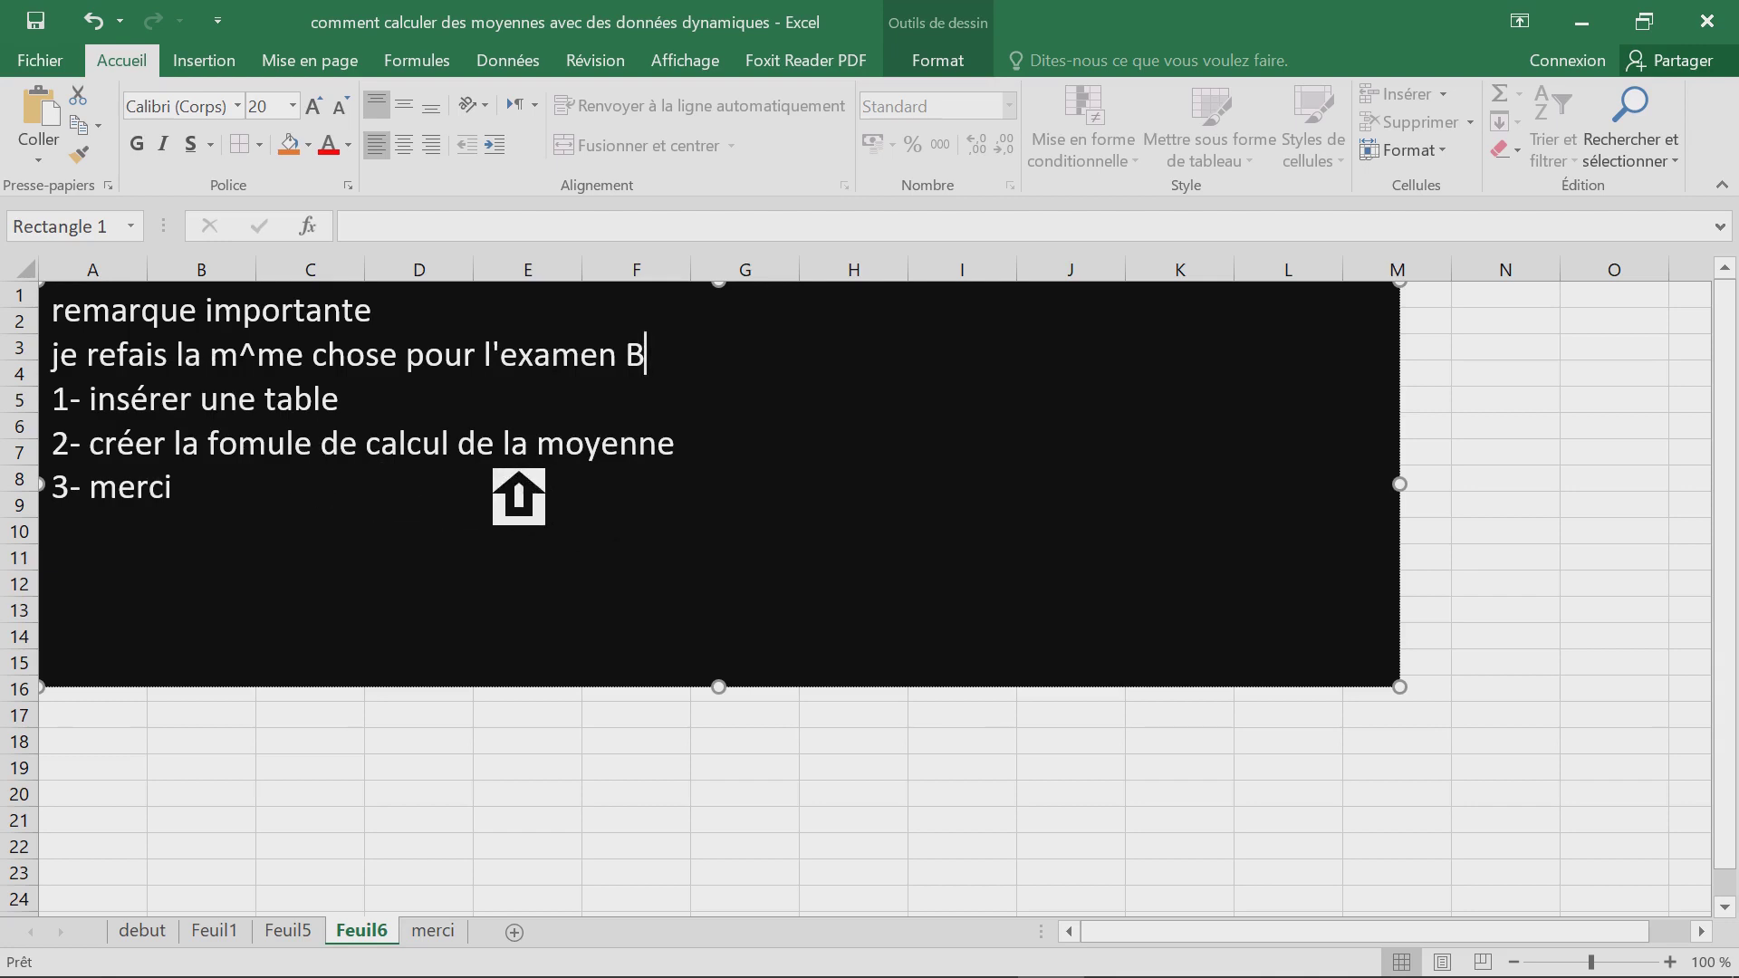
click(395, 472)
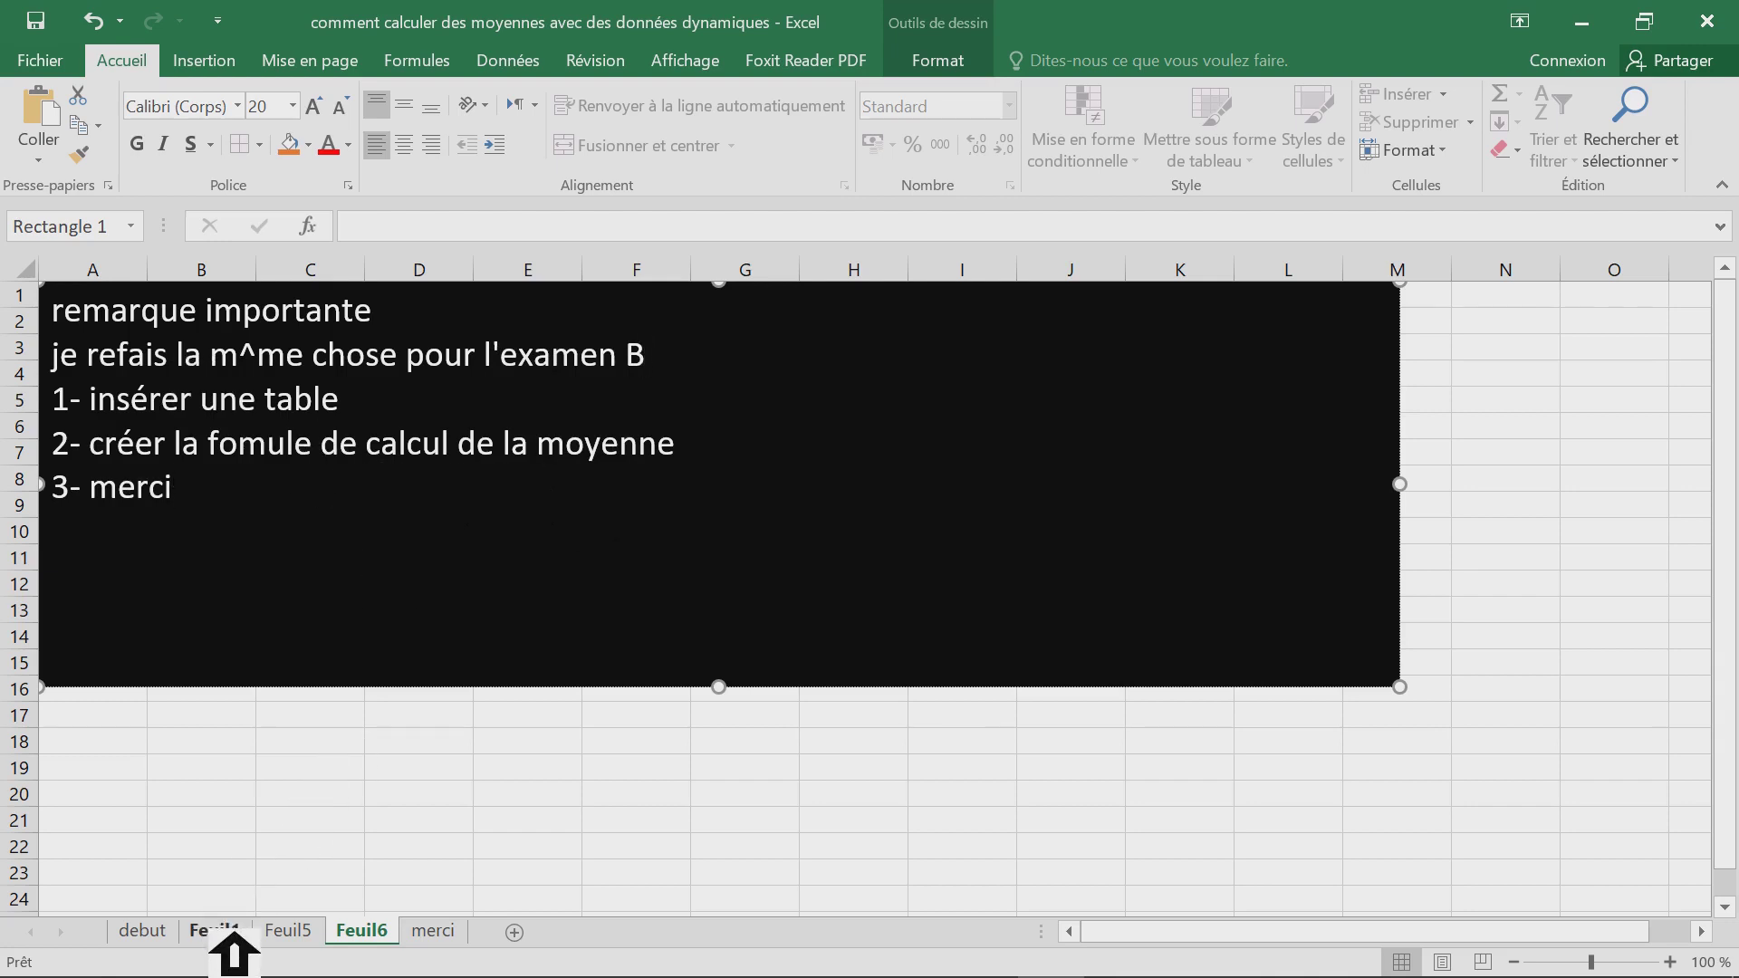
click(233, 930)
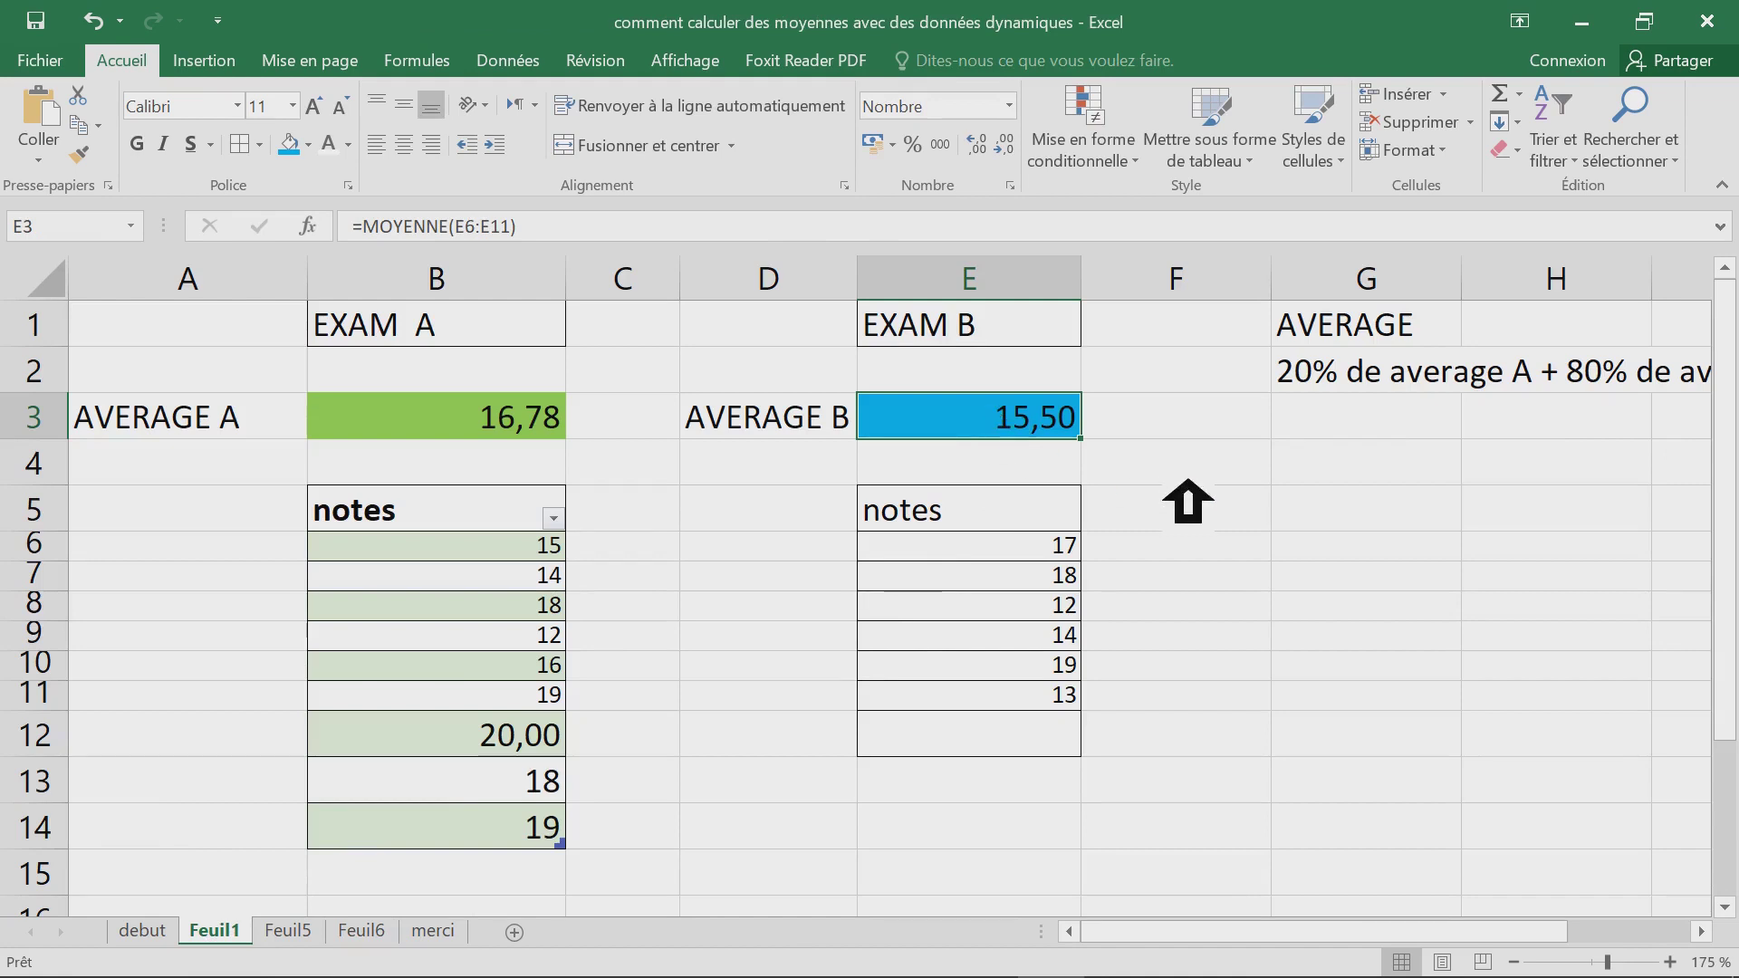
- Clear the Exam B average in E3 and the Exam B scores in E6:E12
key(Delete)
drag(1017, 580, 1026, 742)
drag(1014, 546, 1033, 747)
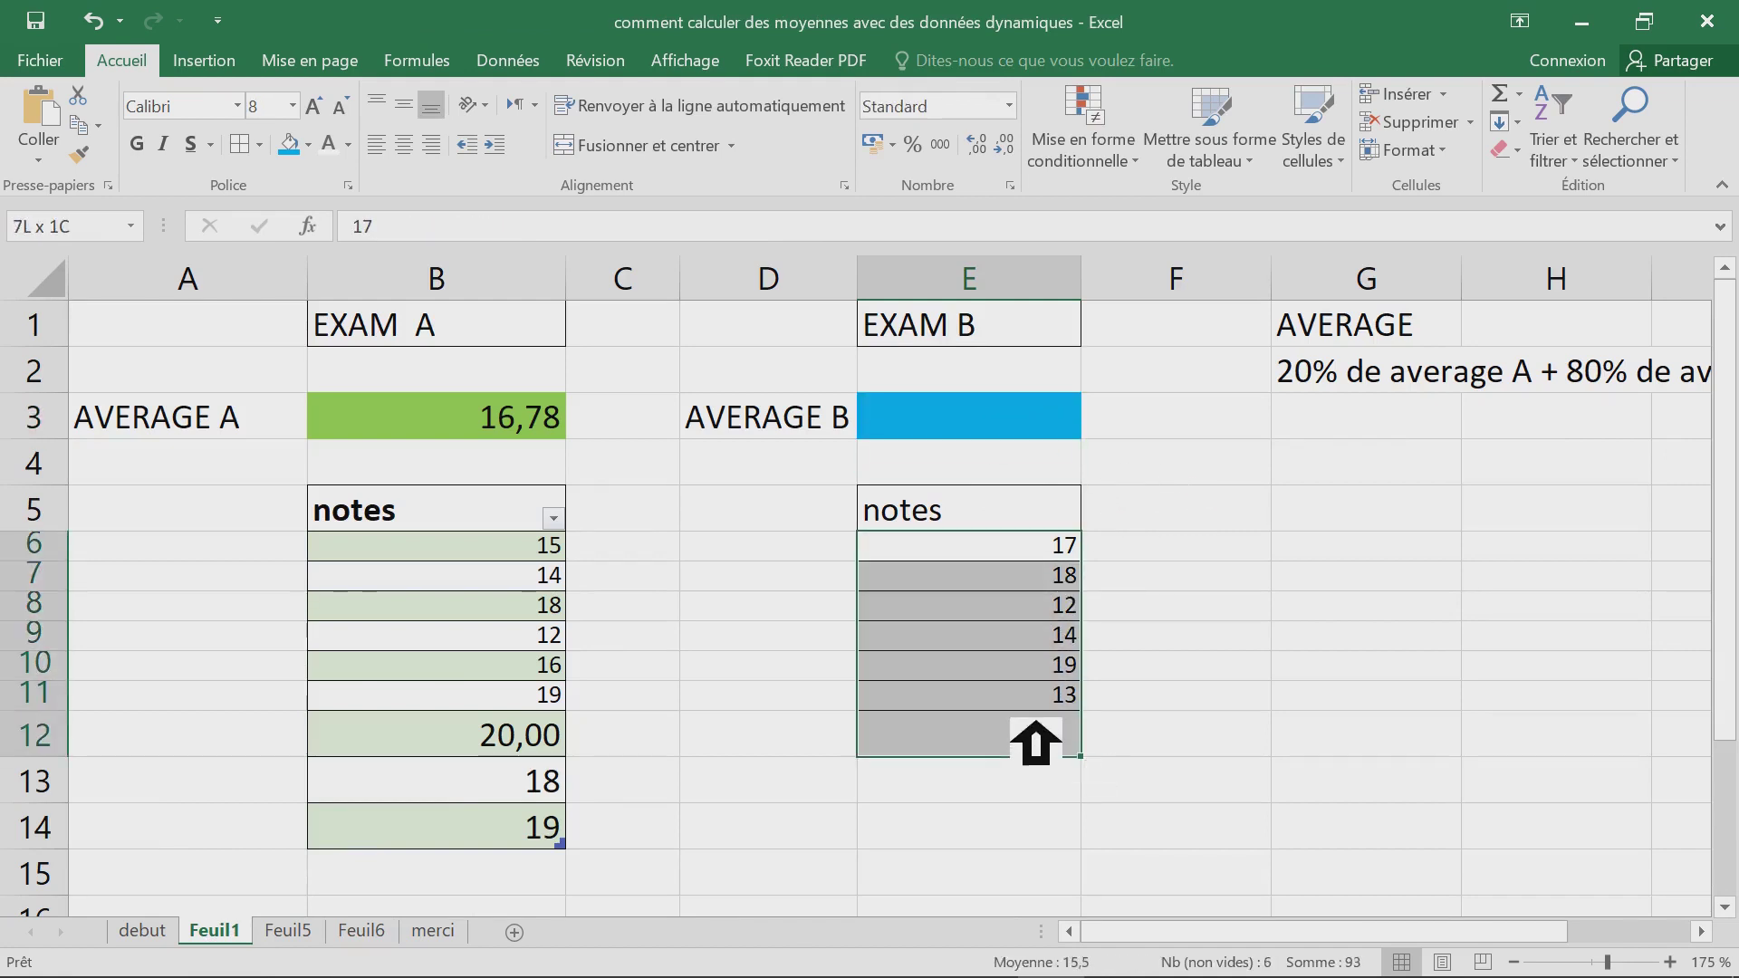
key(Delete)
click(996, 605)
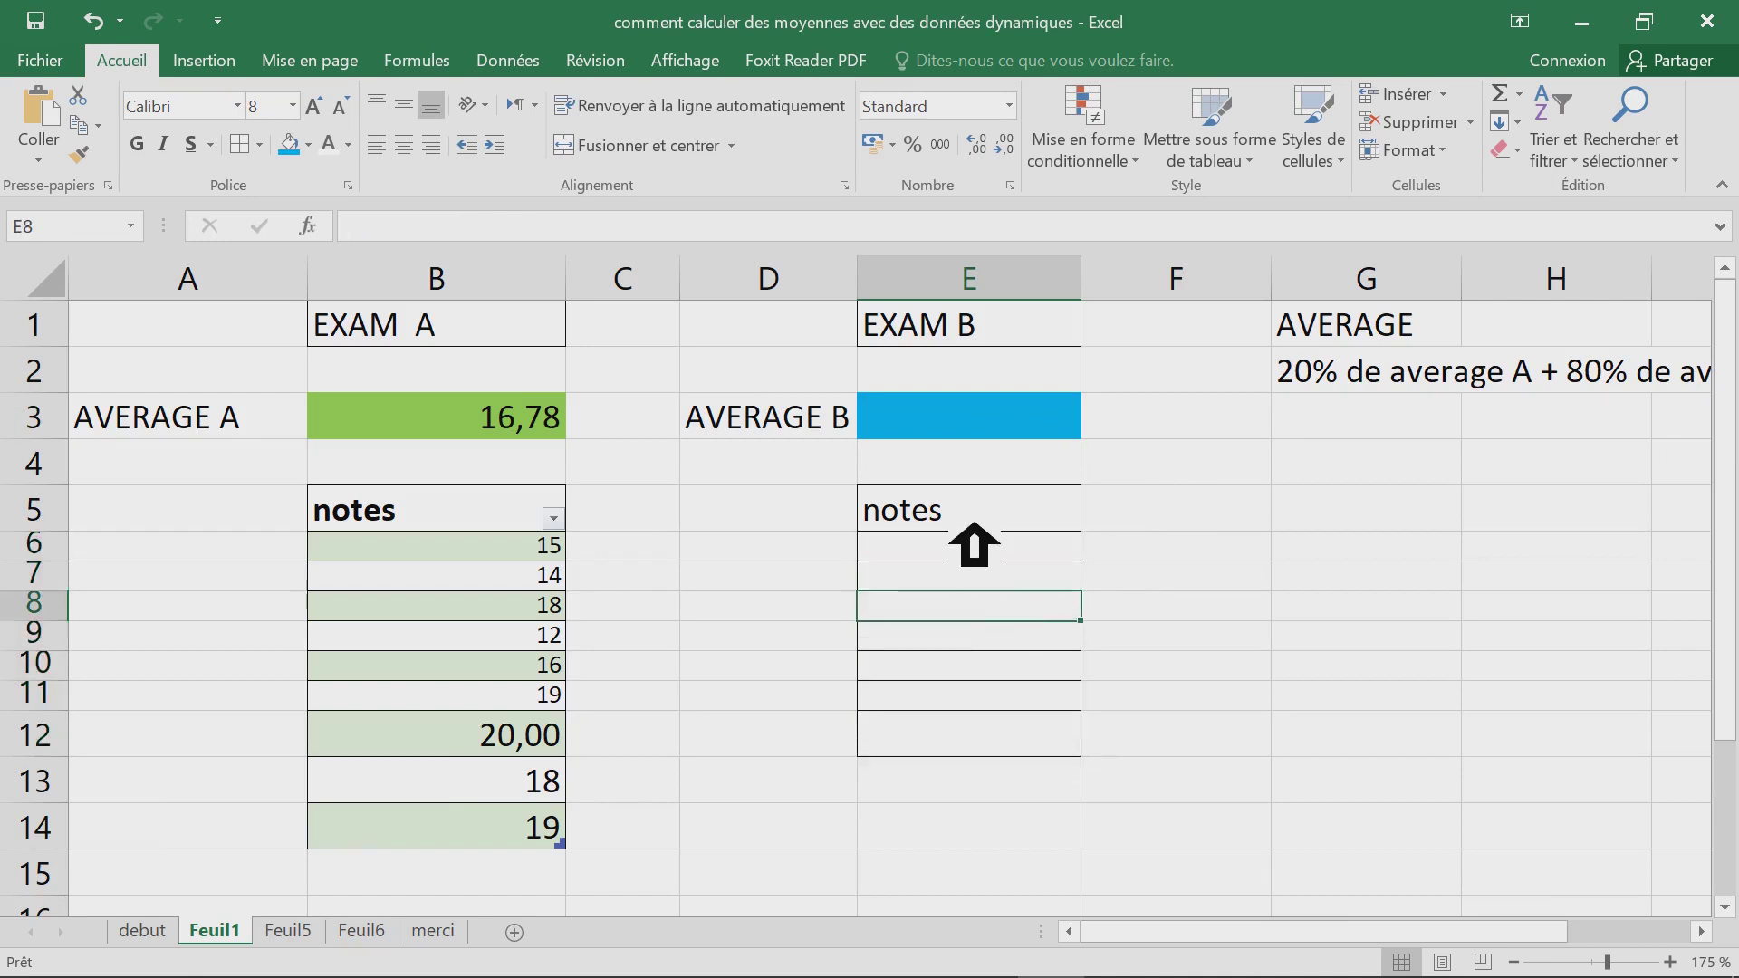
- Create a table from E5:E12 with the notes row as its header
drag(969, 521, 979, 740)
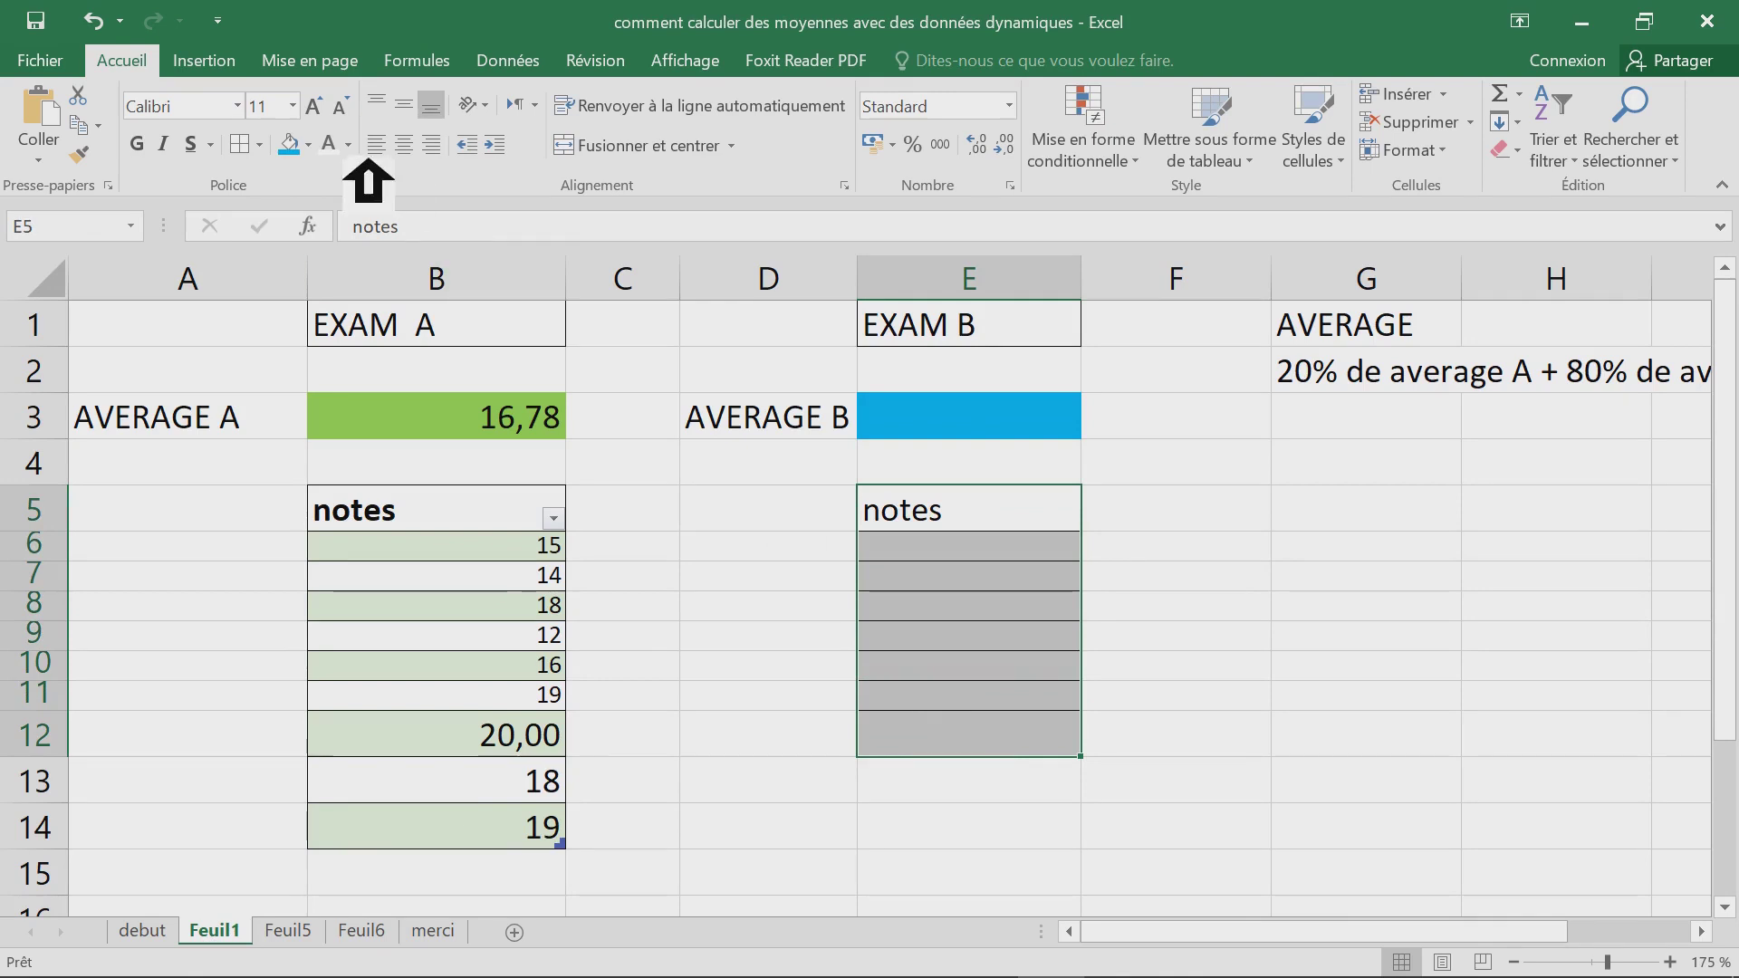
click(238, 59)
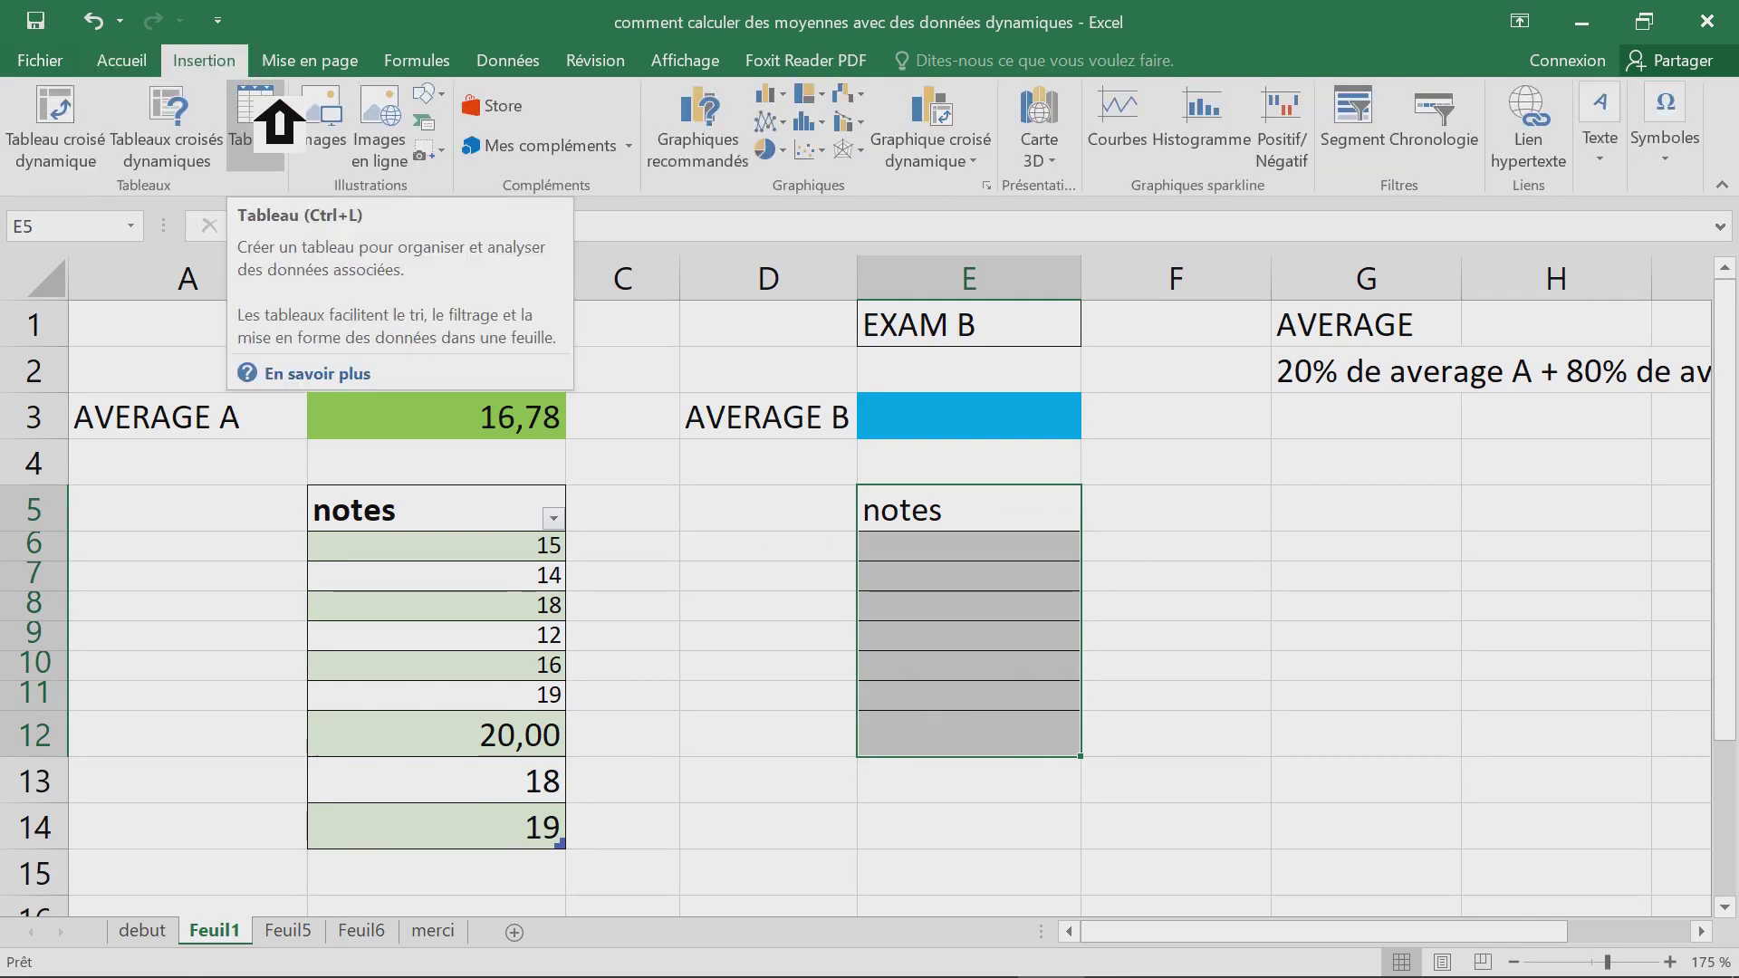
click(278, 107)
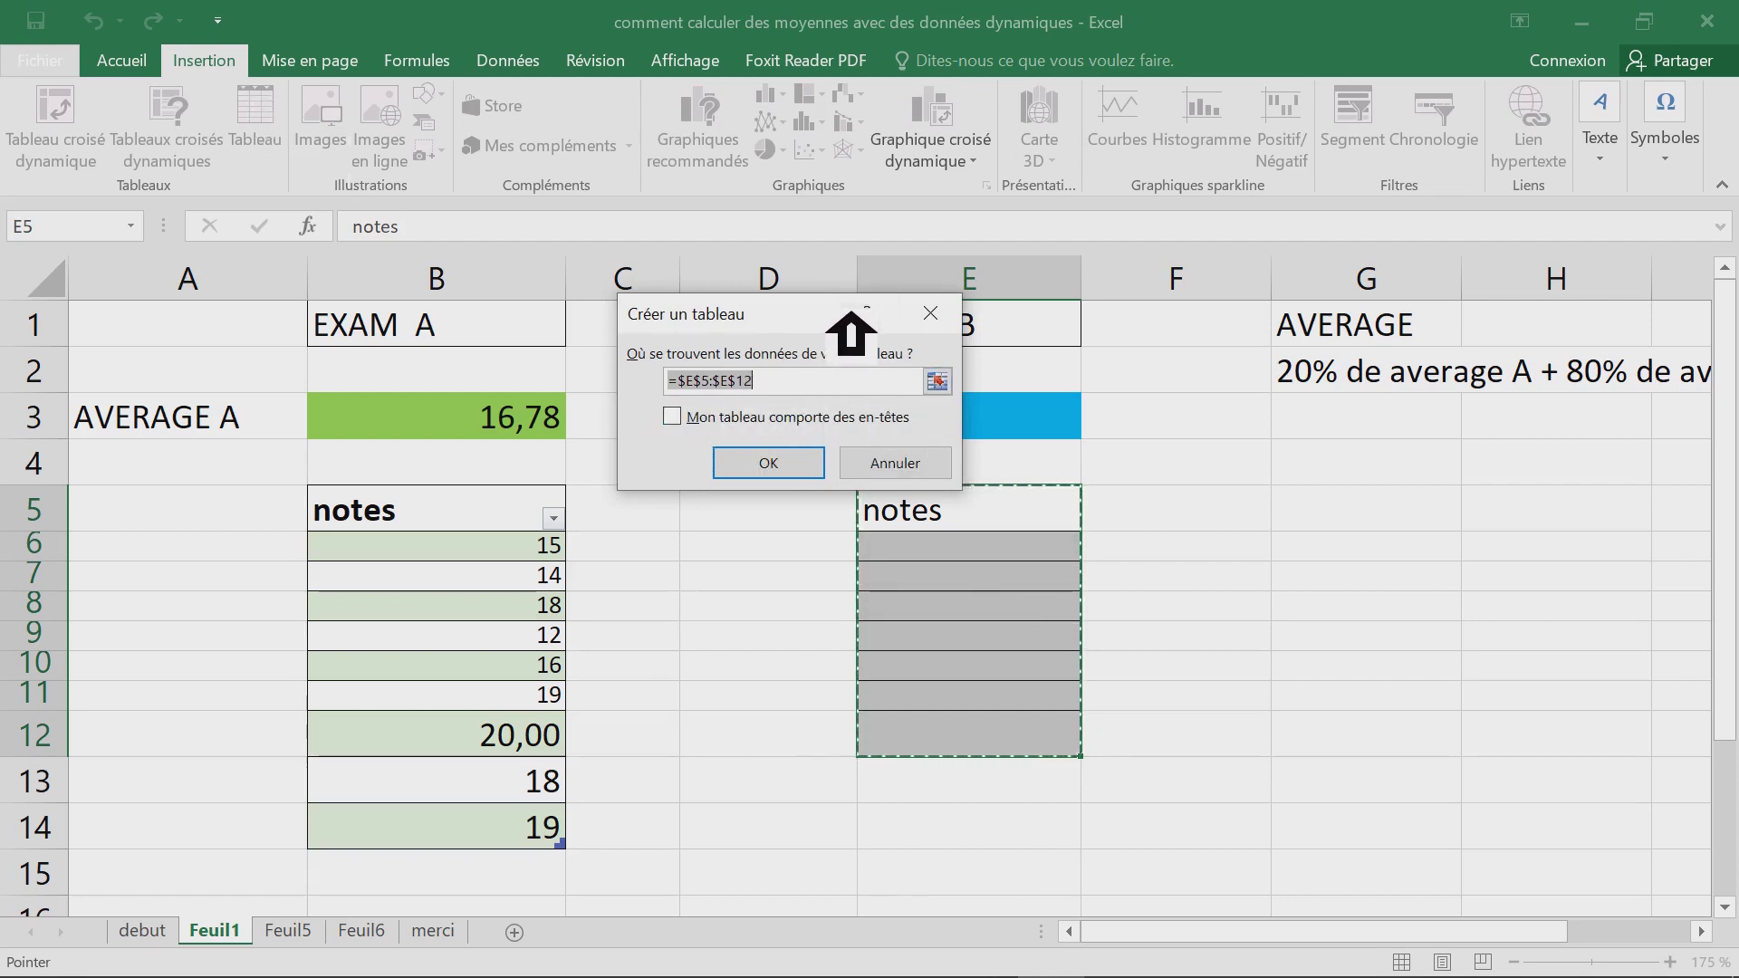
drag(851, 311, 836, 345)
click(684, 453)
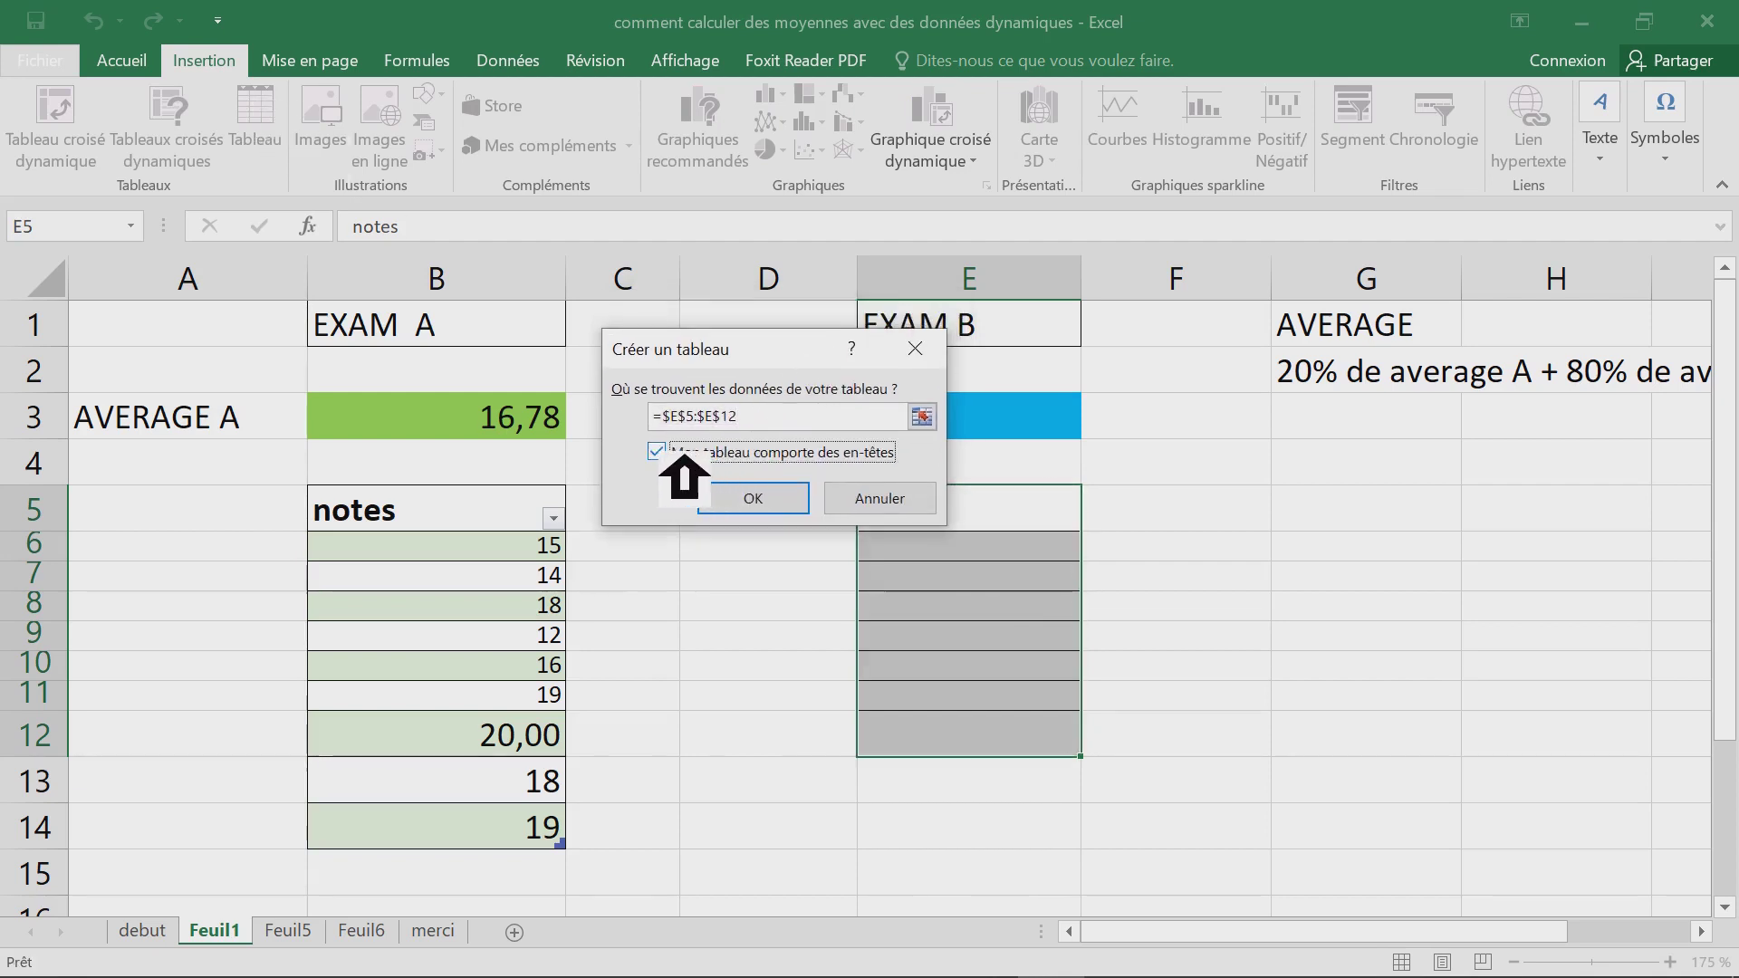
click(751, 501)
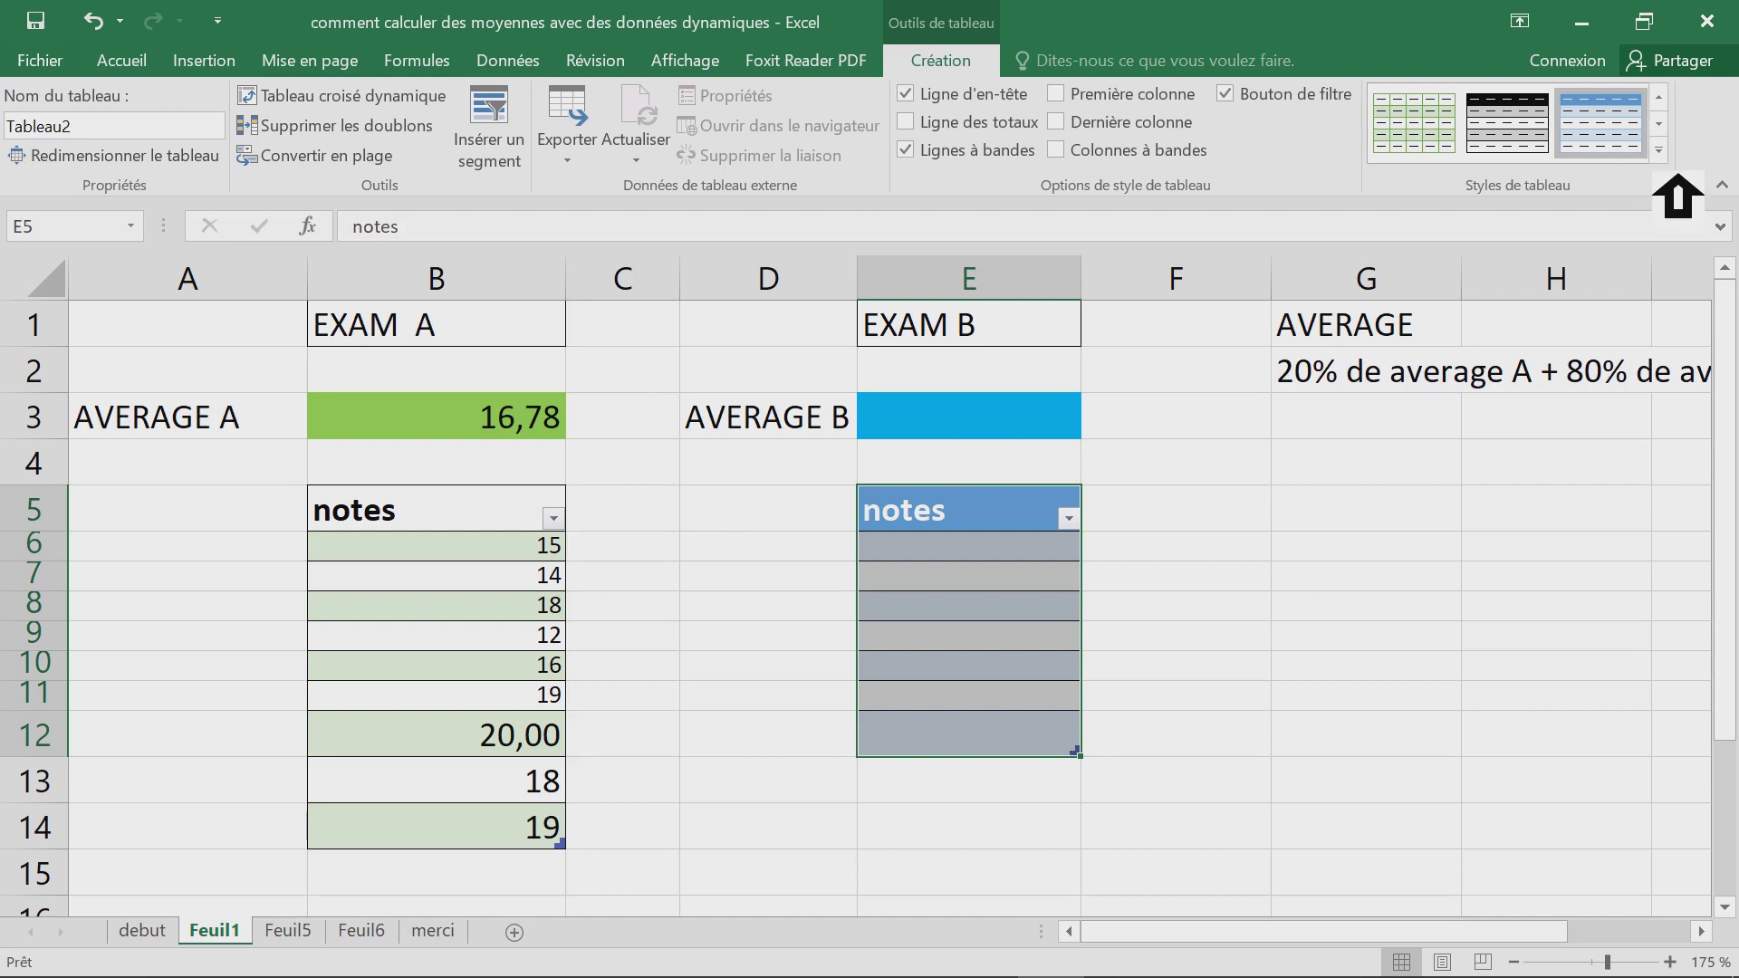
- Apply a dark blue Moyen table style and name the table notesB
click(1659, 150)
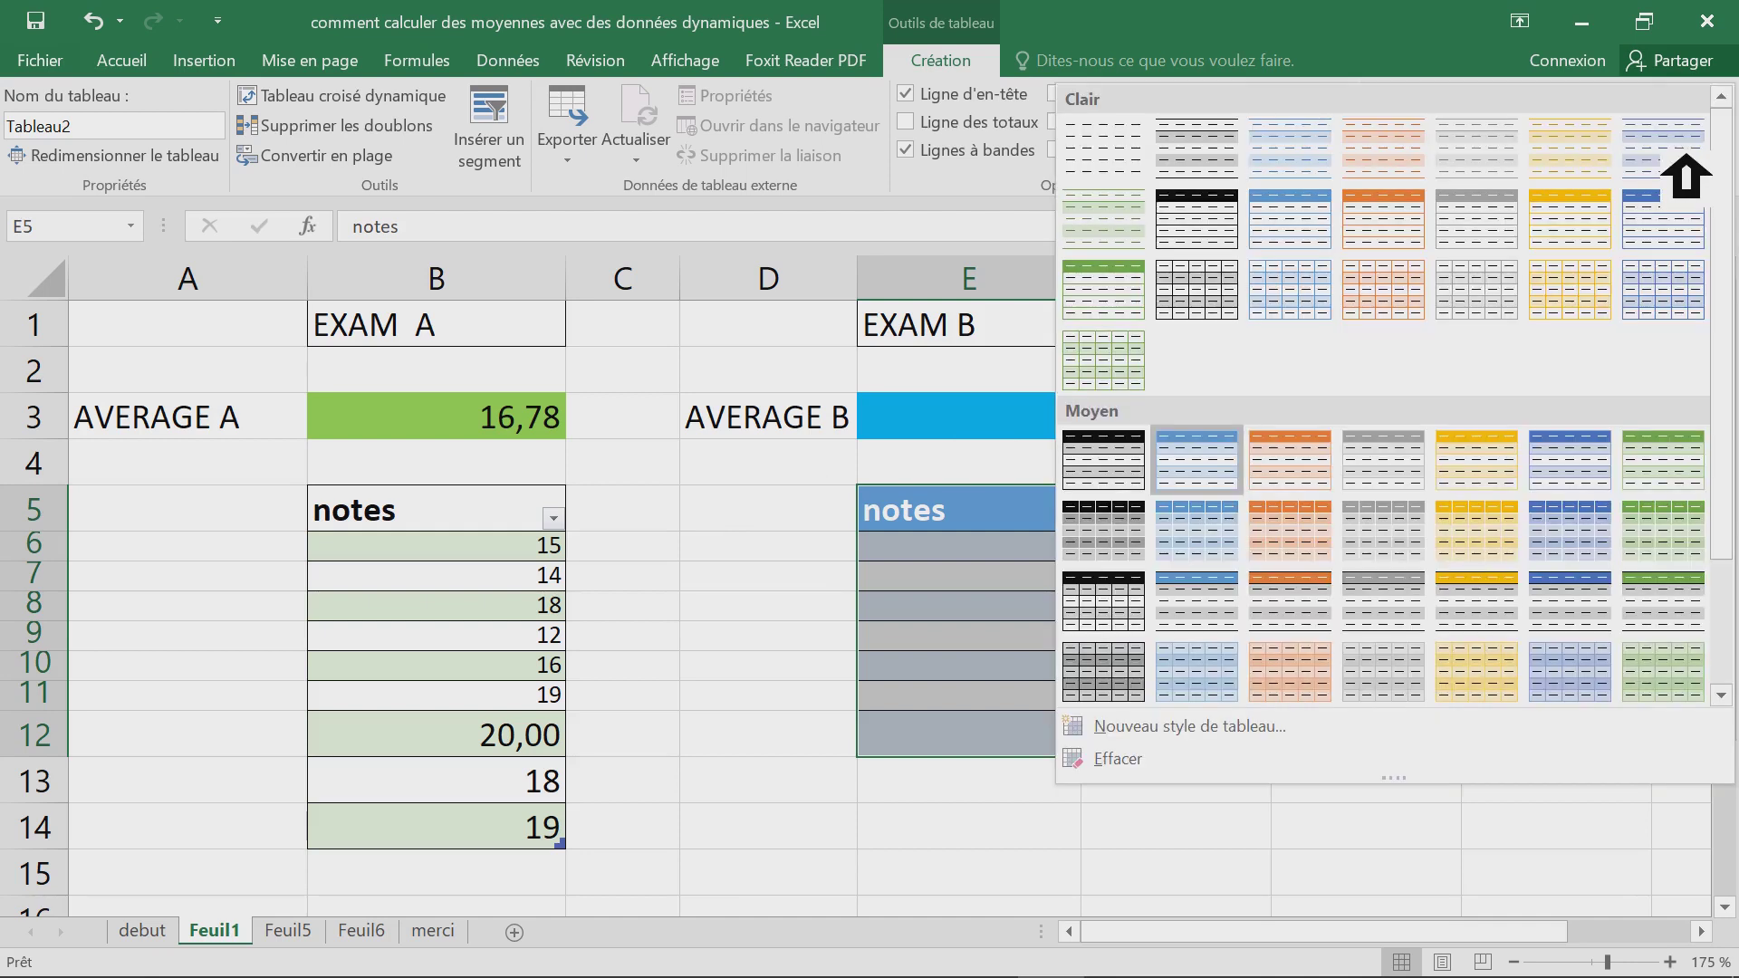
click(1594, 480)
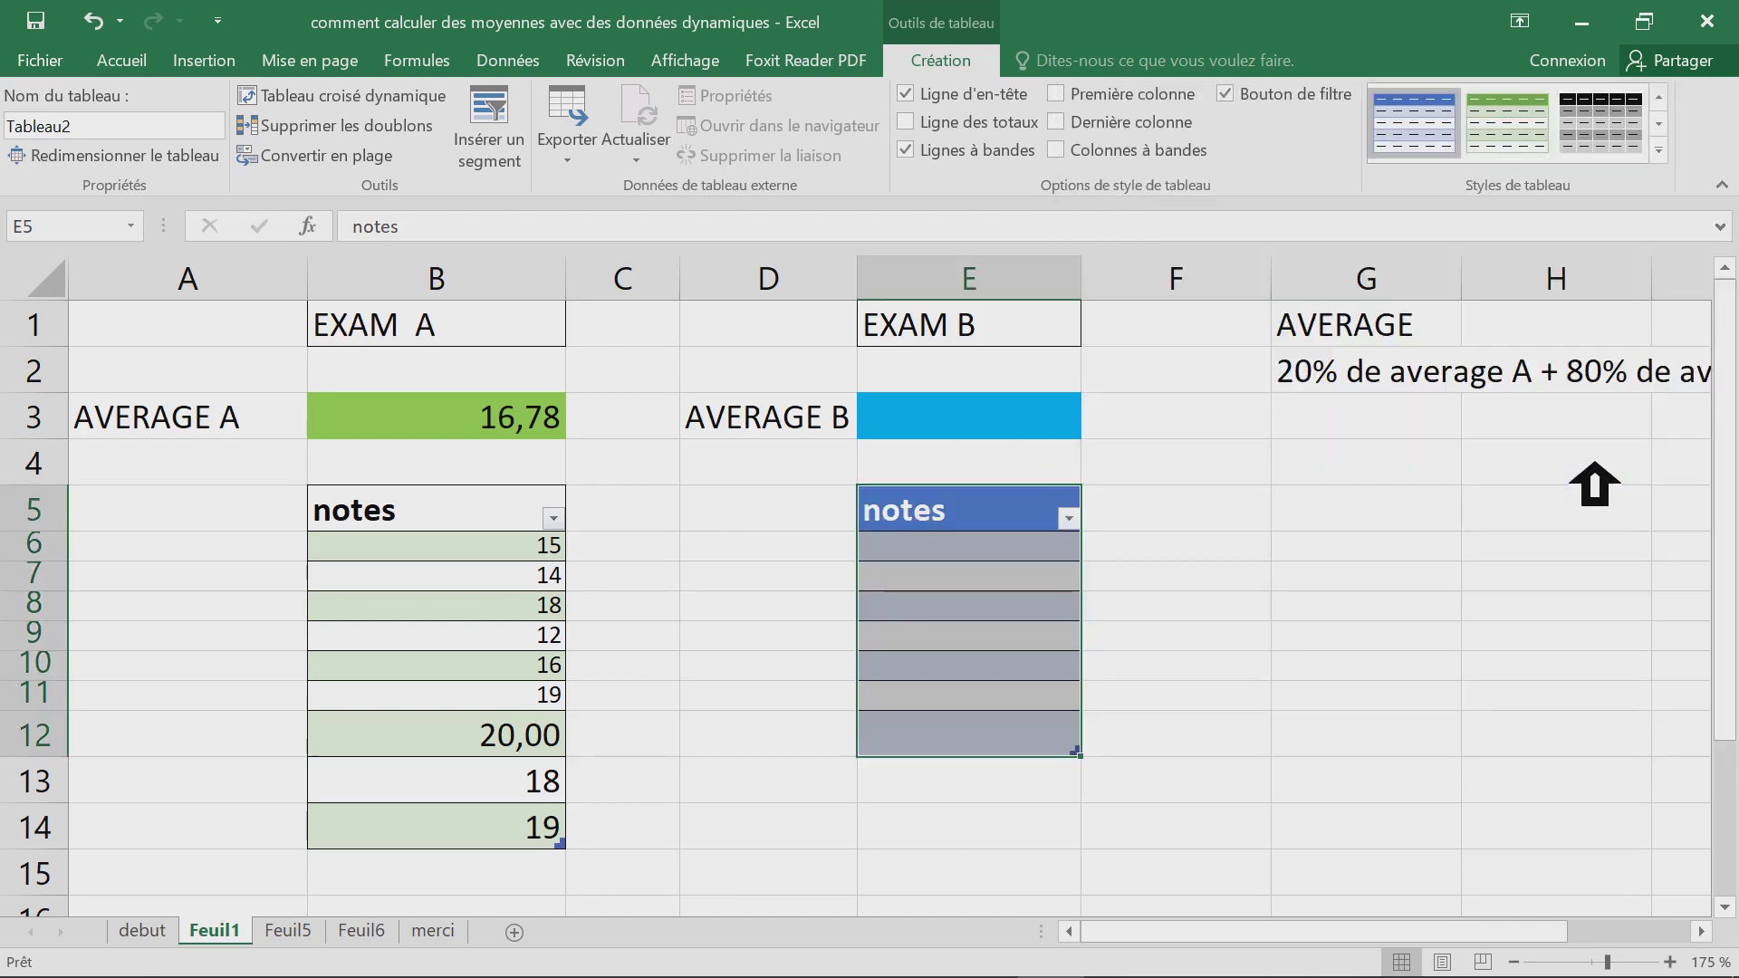
click(127, 126)
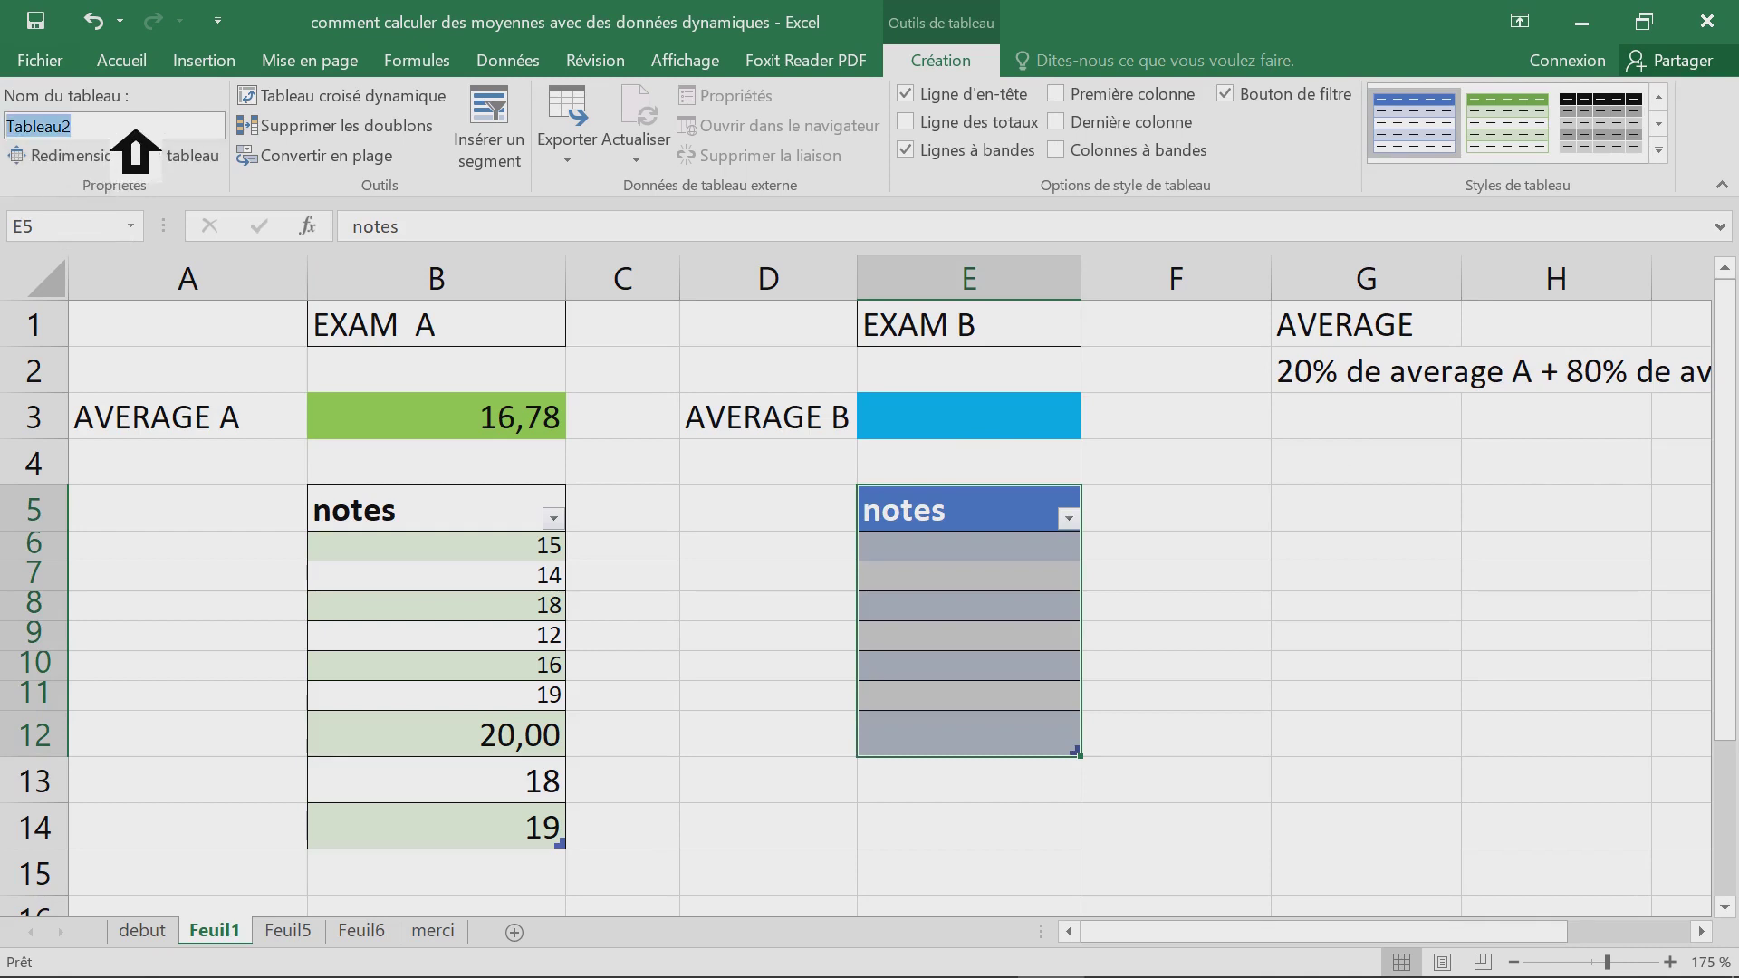
text(notesB)
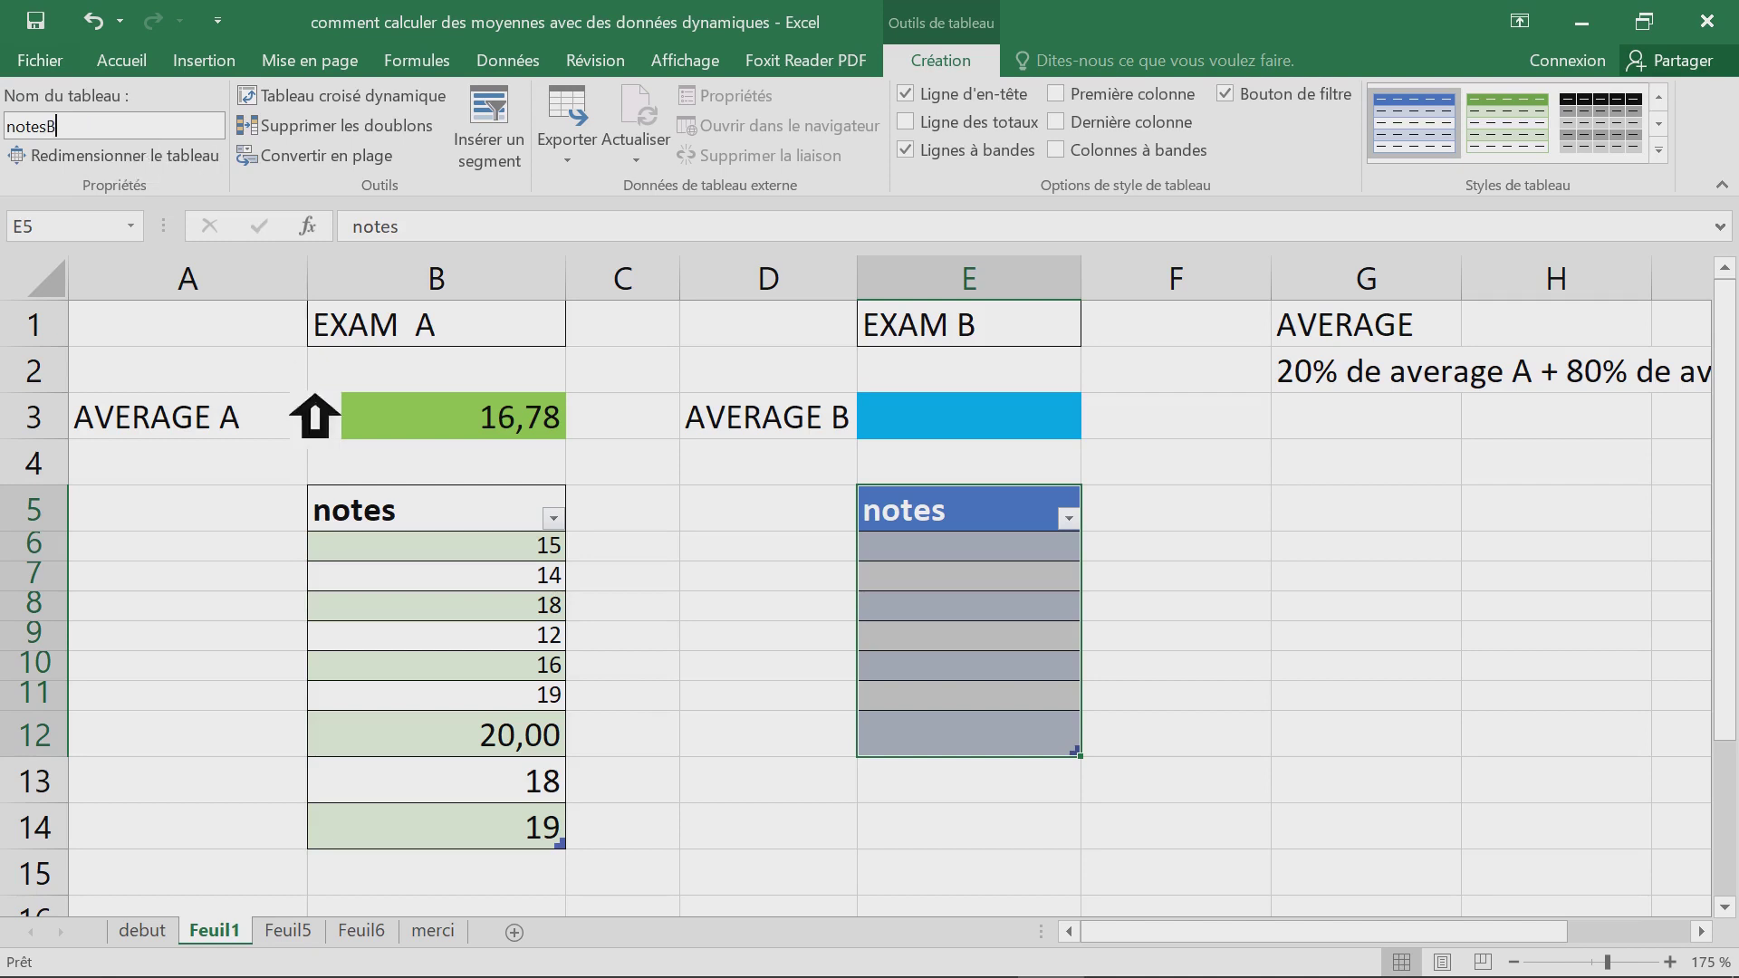
click(1009, 578)
click(990, 416)
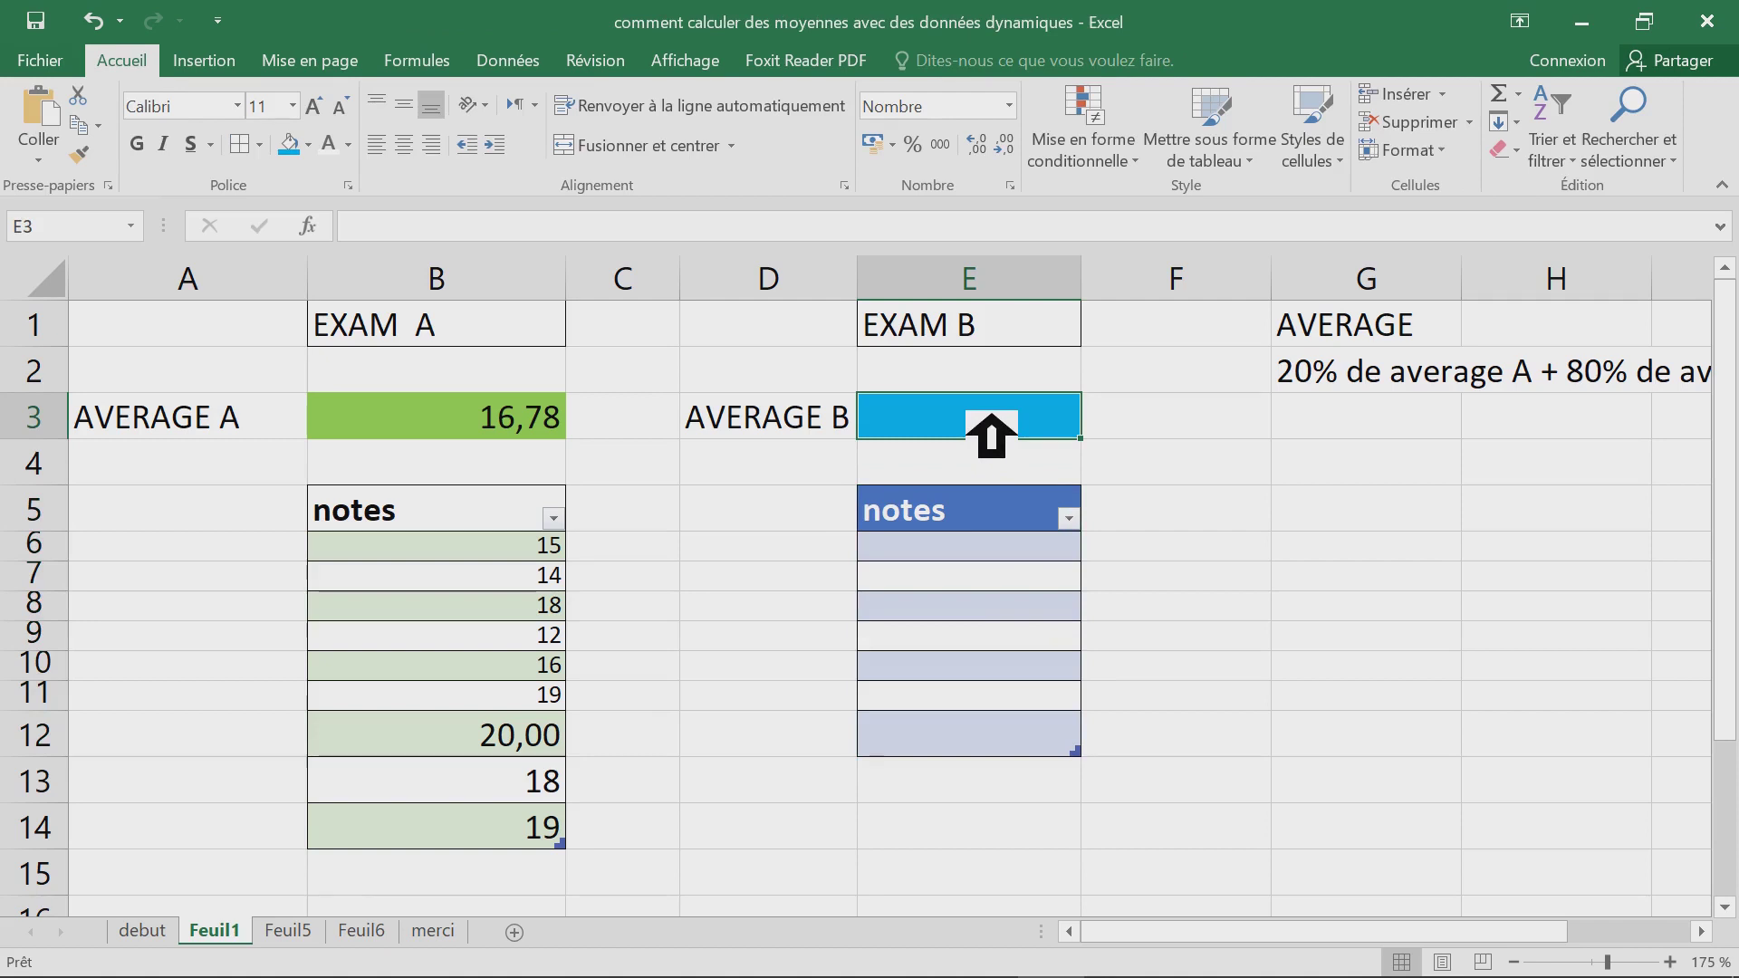
- Put =MOYENNE(notesB[notes]) in E3 to average the Exam B notes column
text(=)
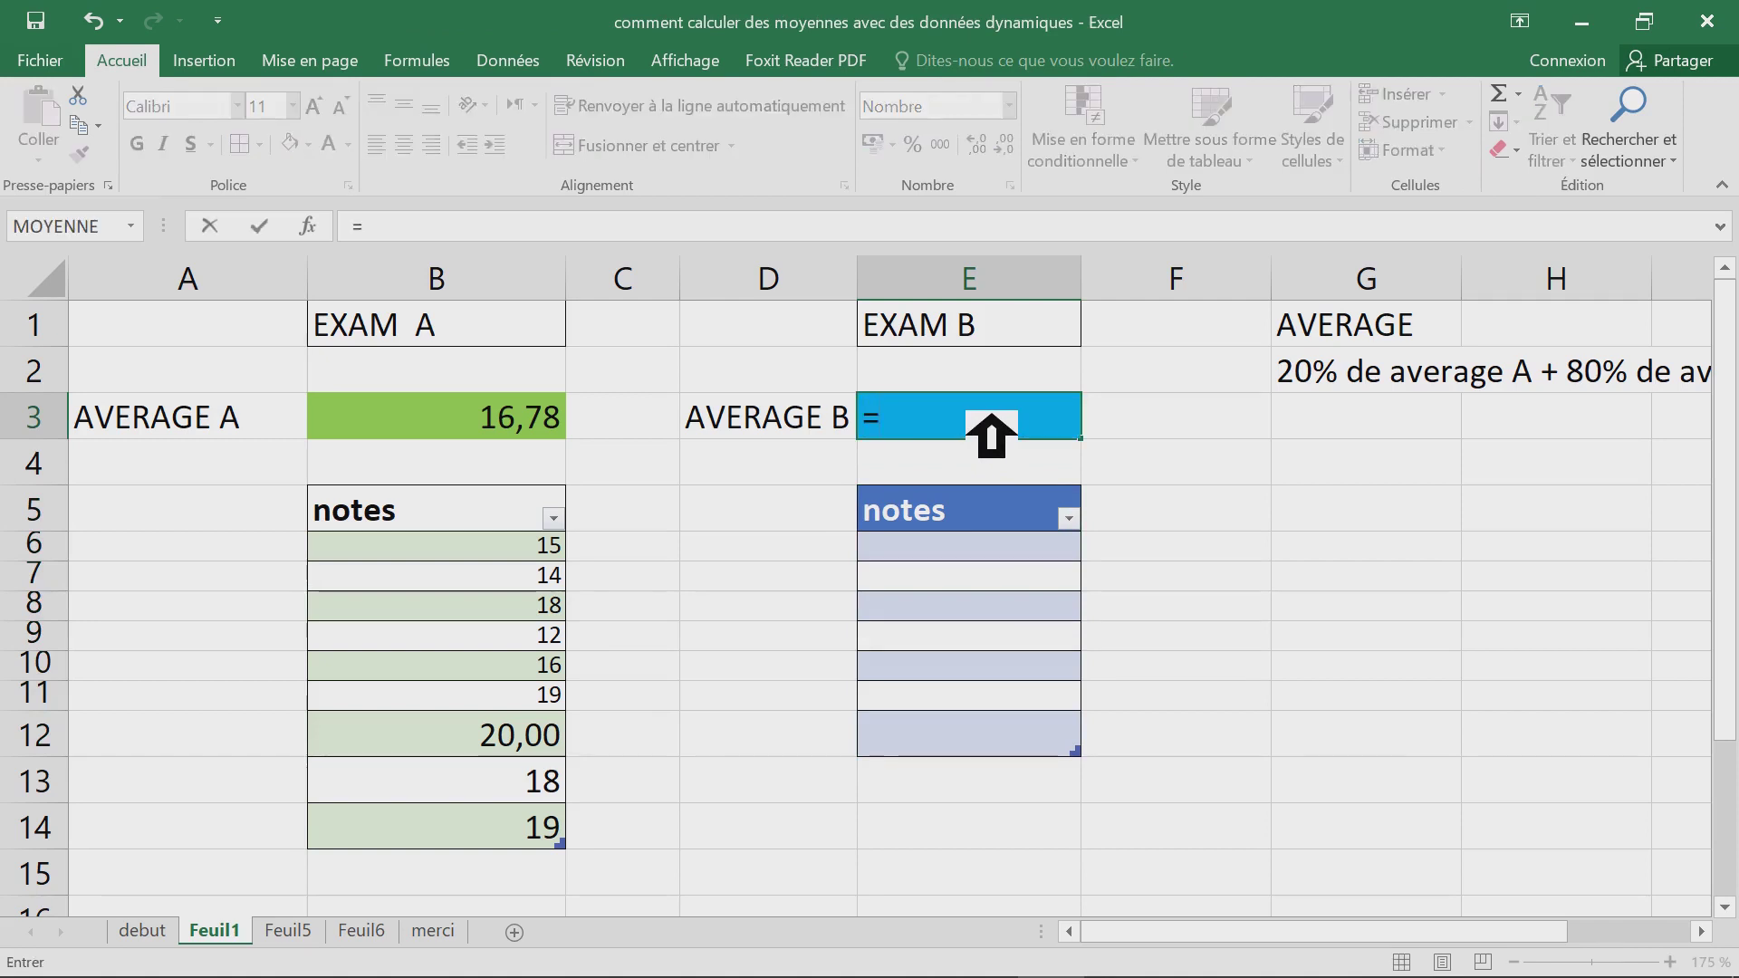
key(Escape)
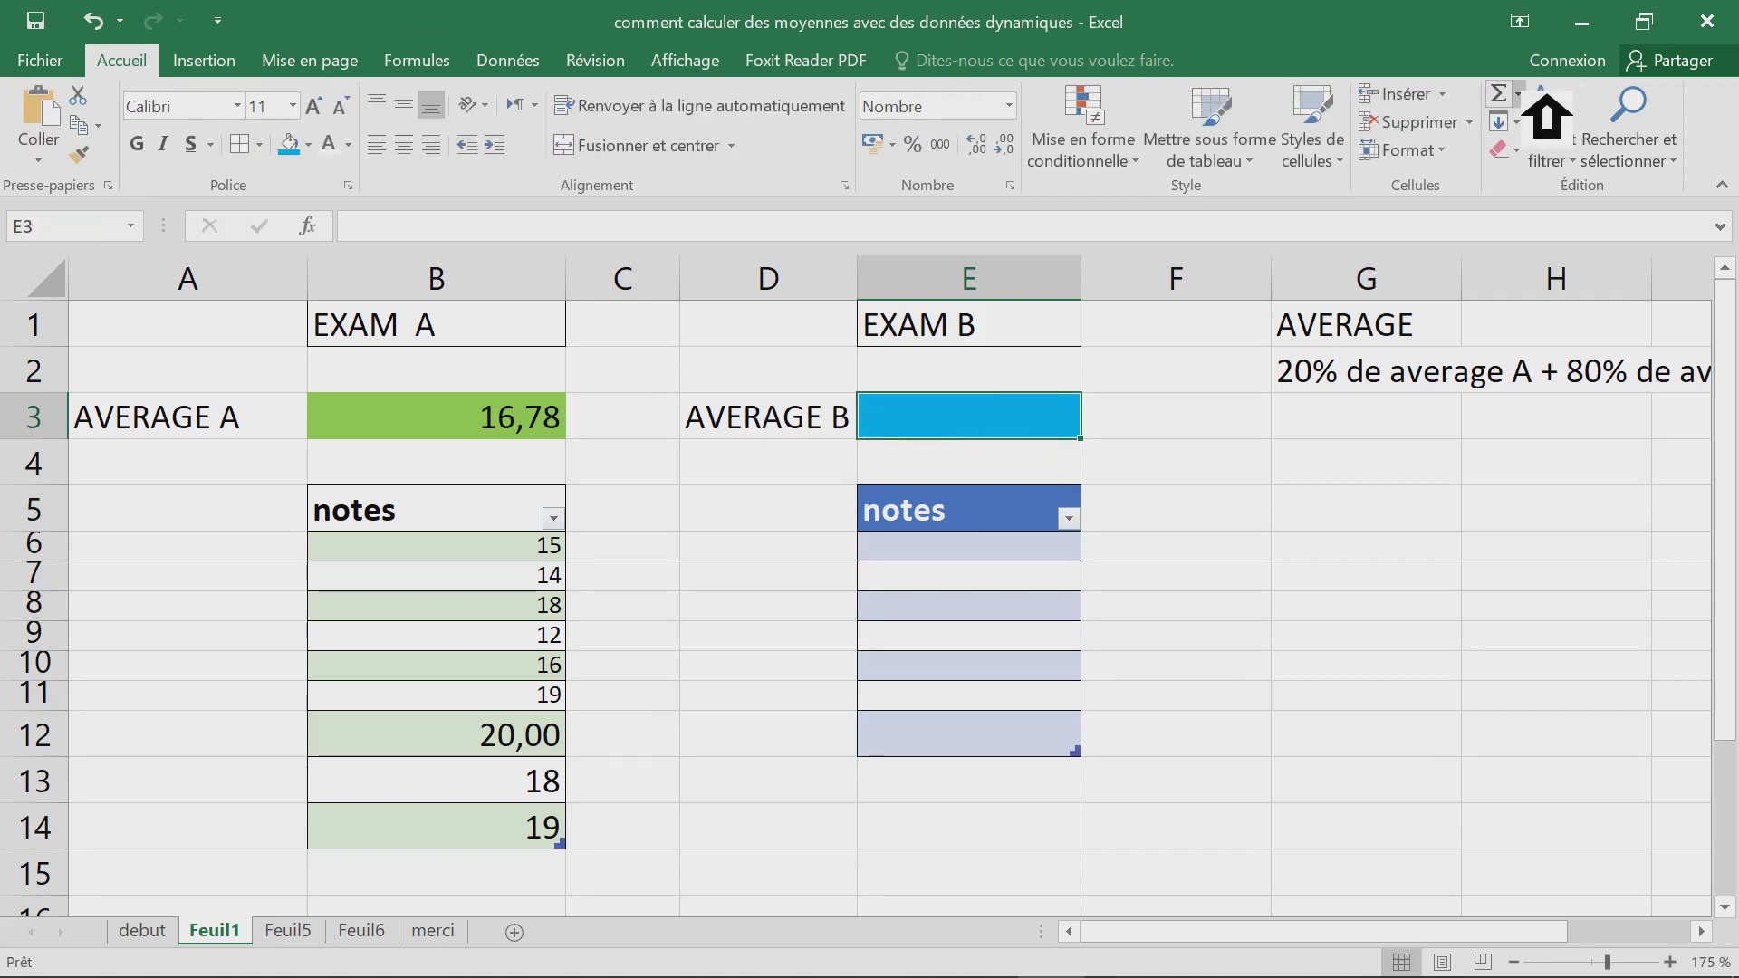
click(1517, 94)
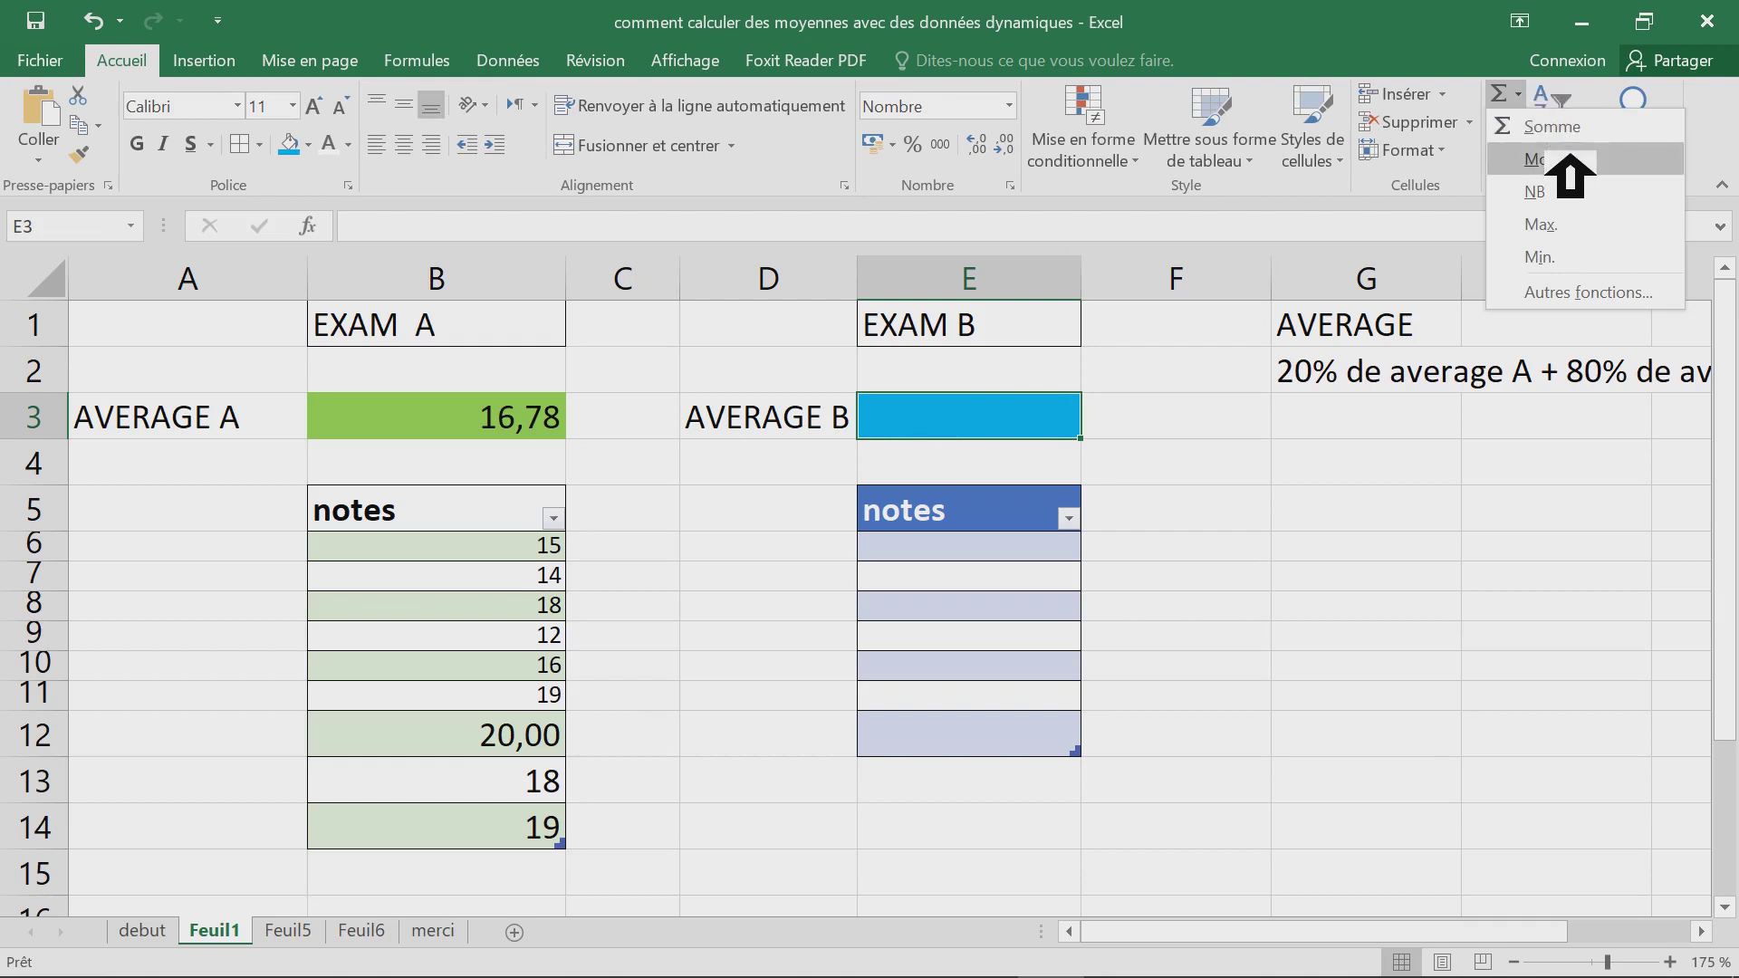
click(1546, 159)
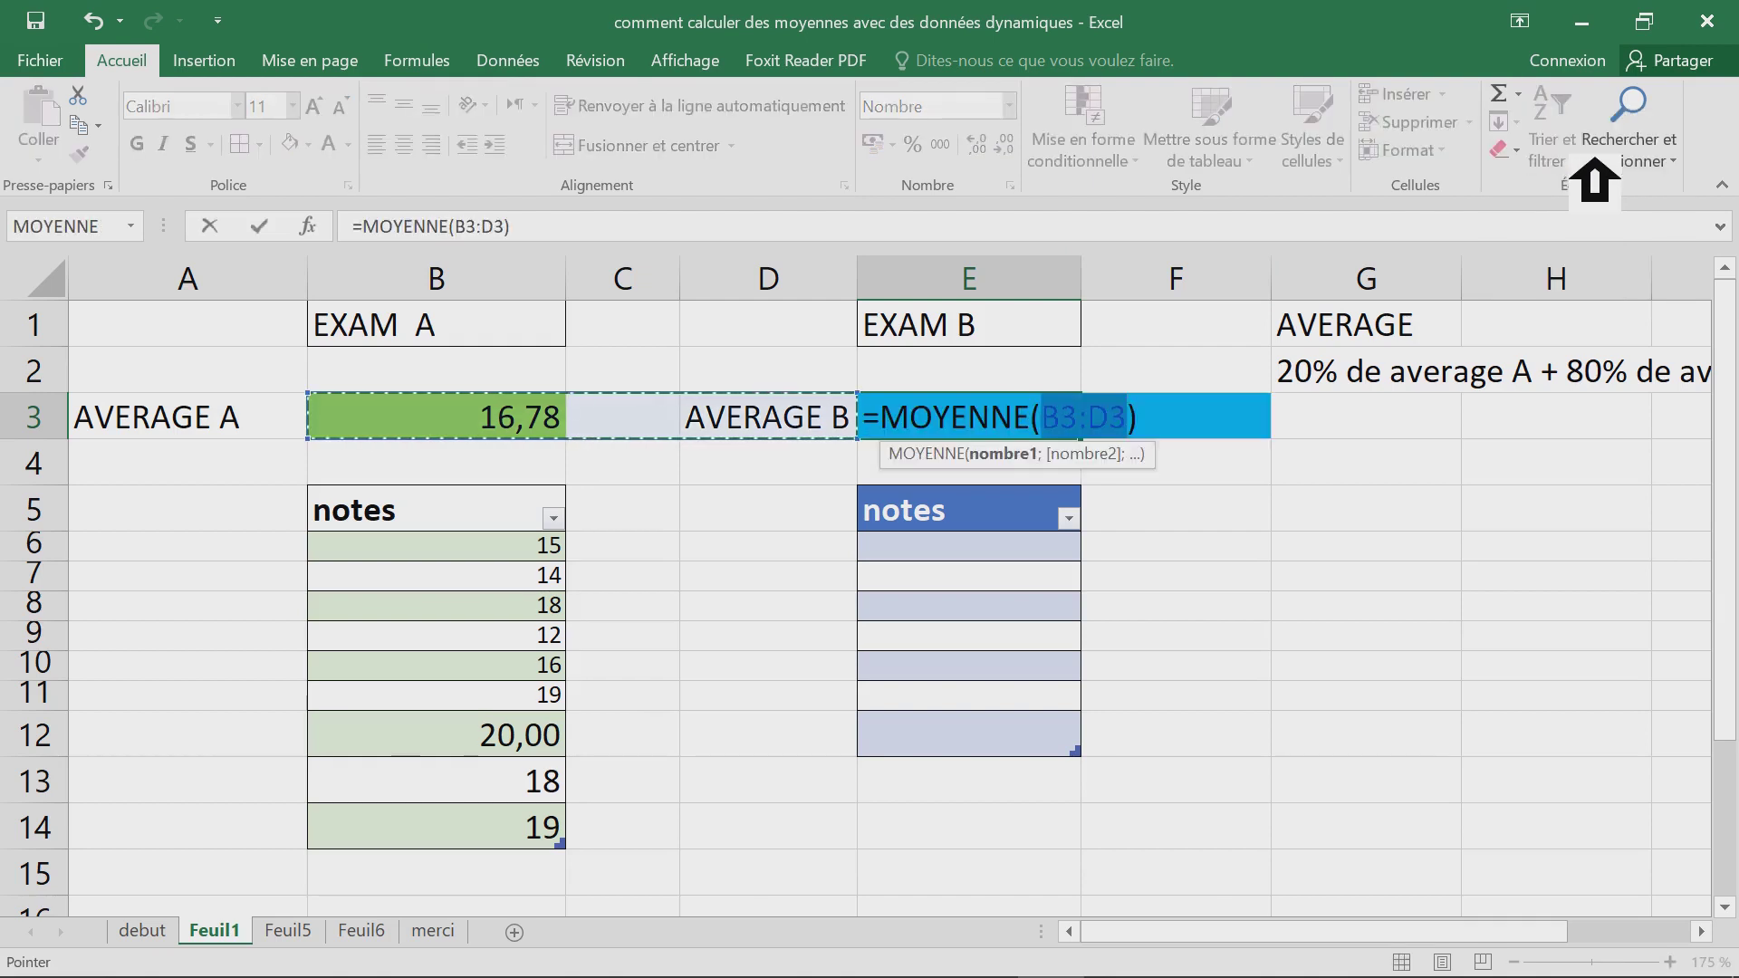
click(978, 551)
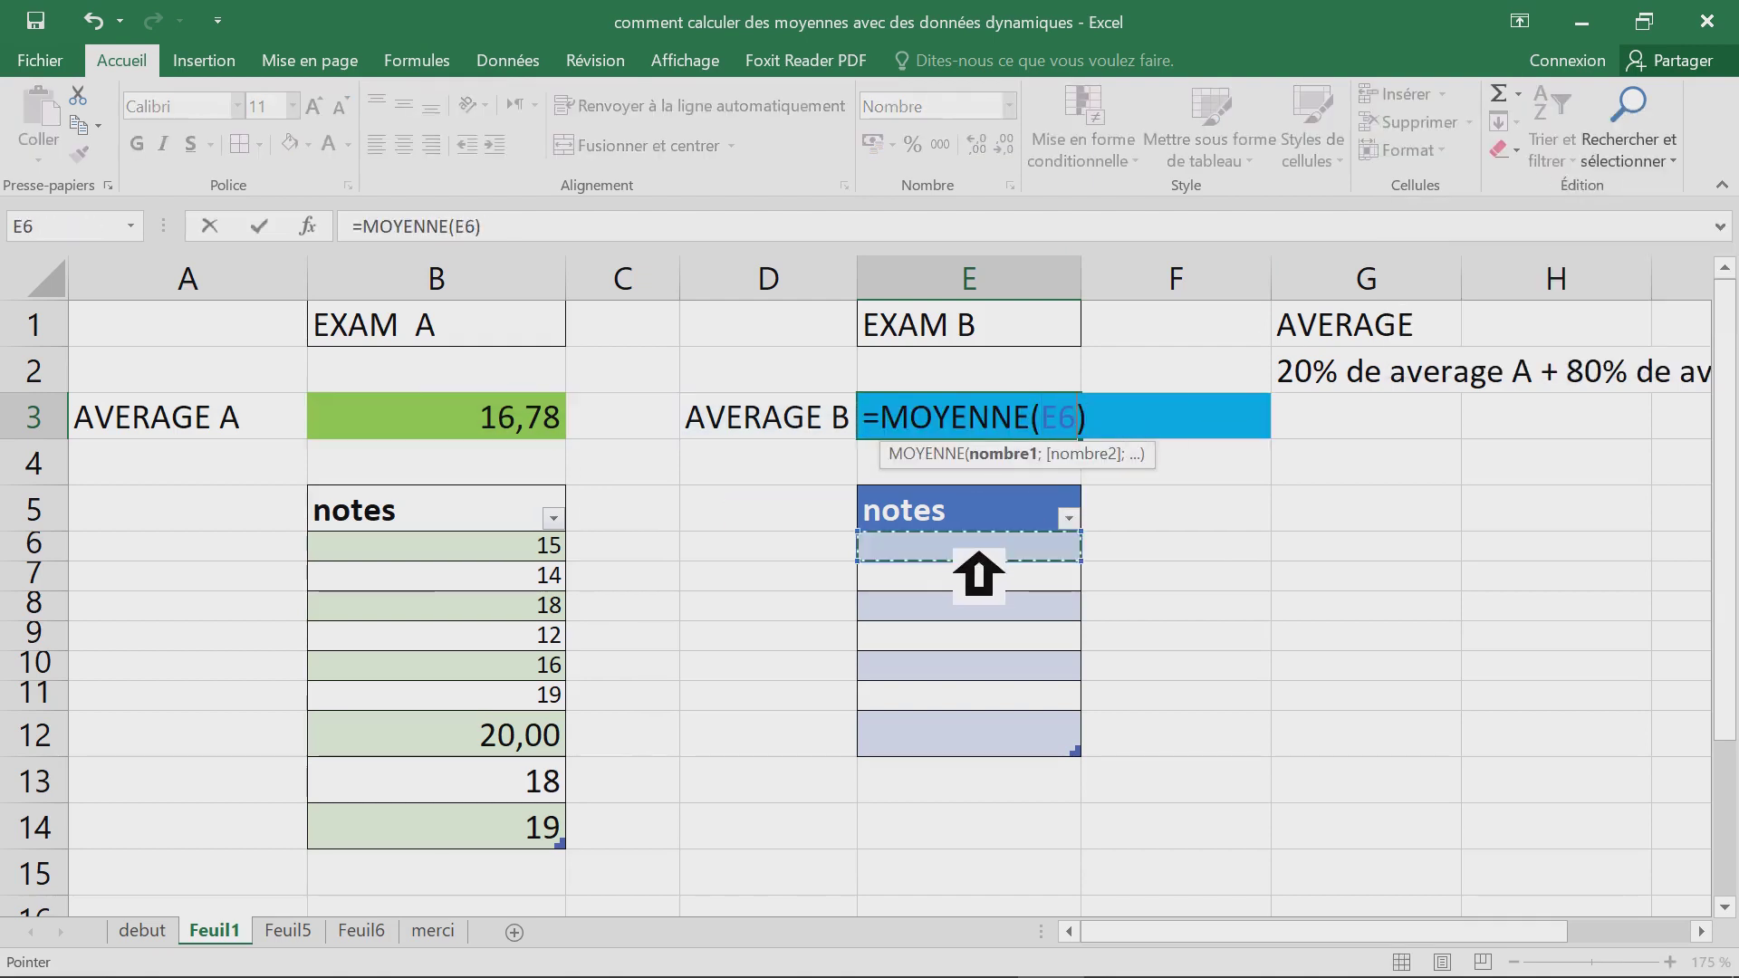
drag(978, 552, 985, 743)
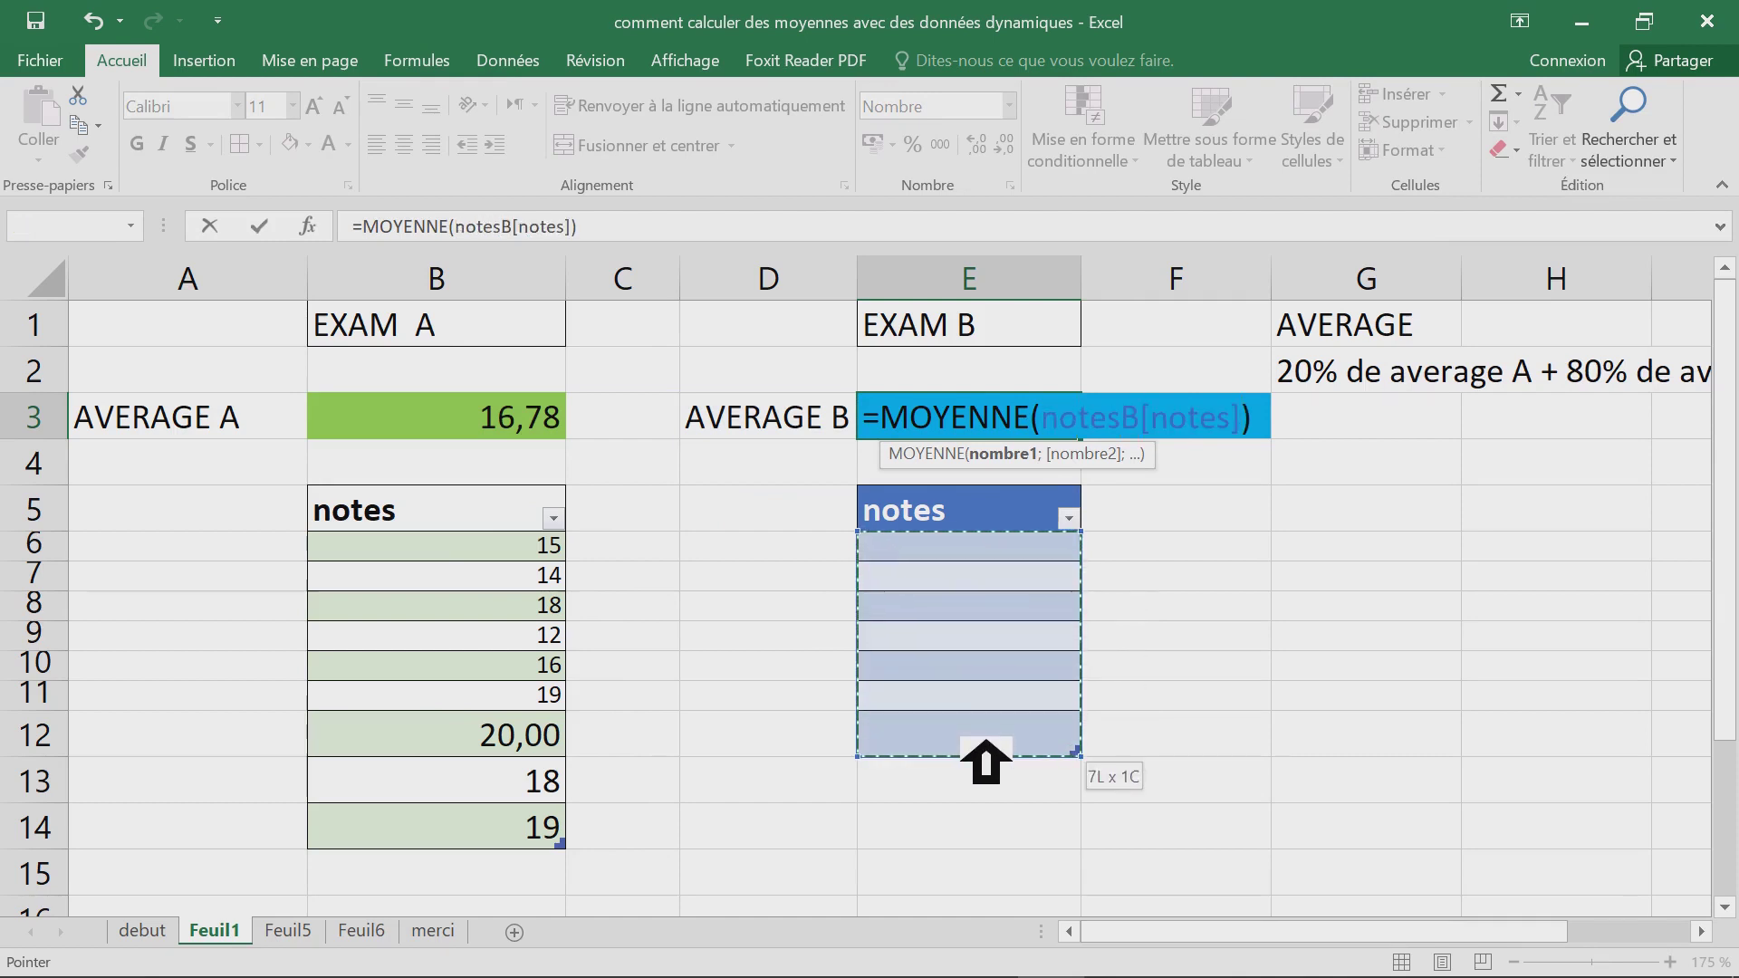
drag(1241, 419, 1180, 418)
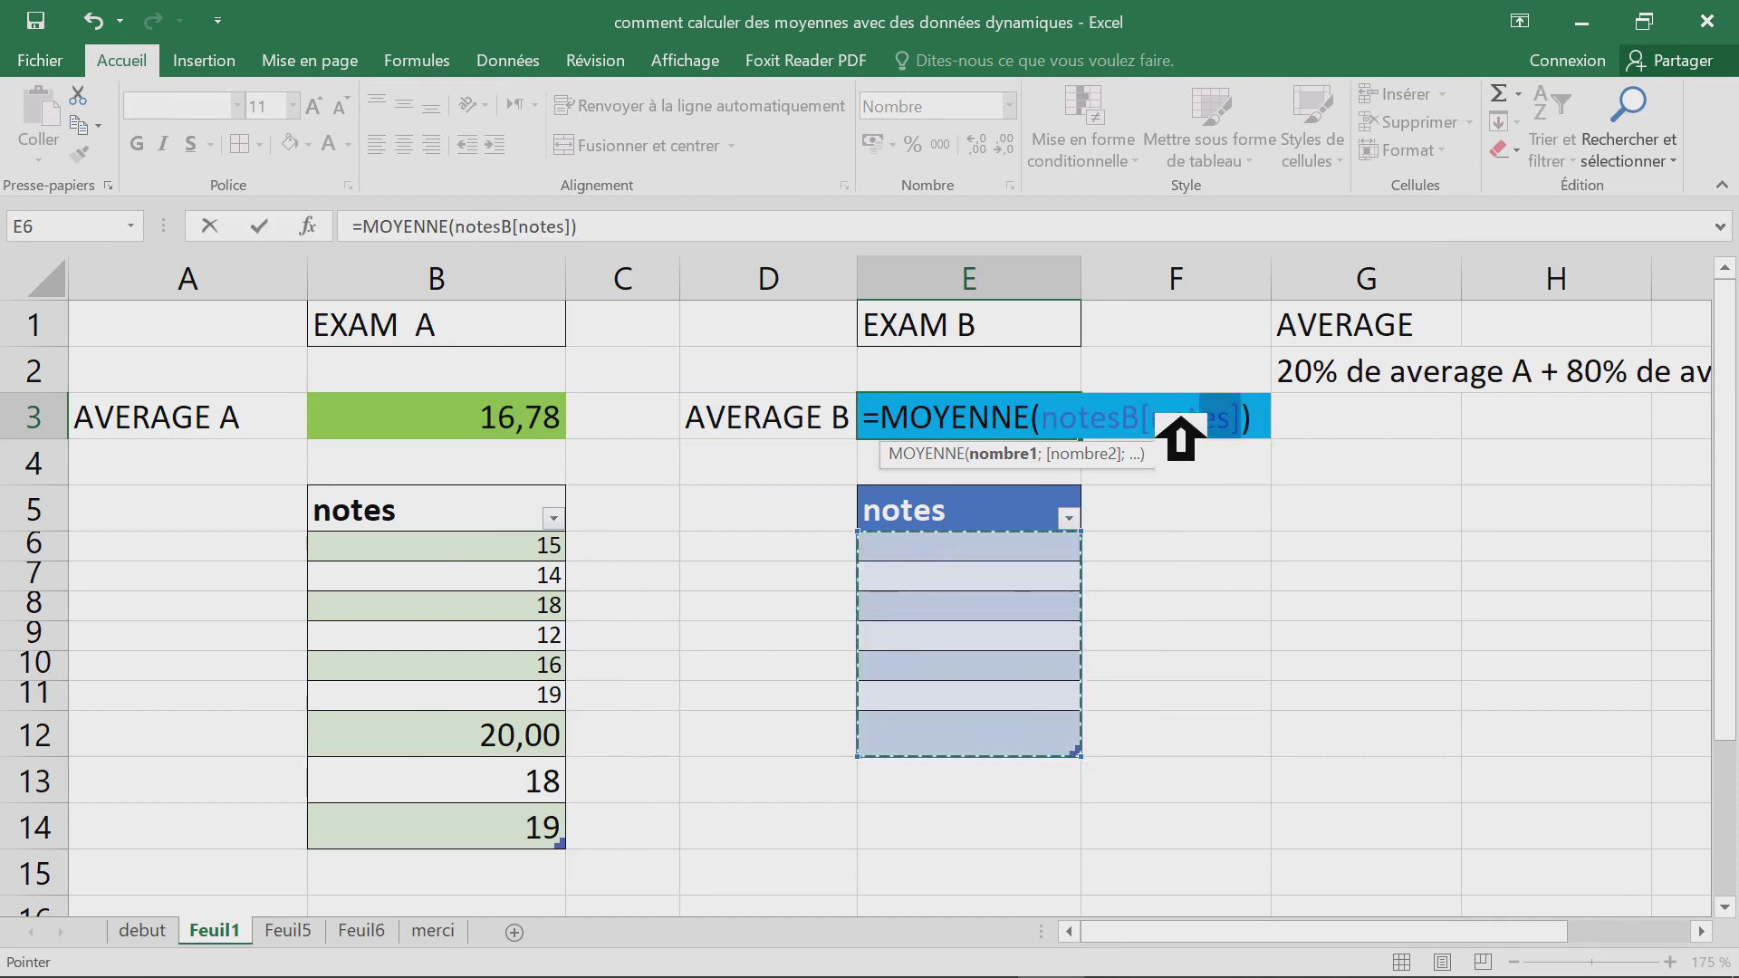
click(617, 231)
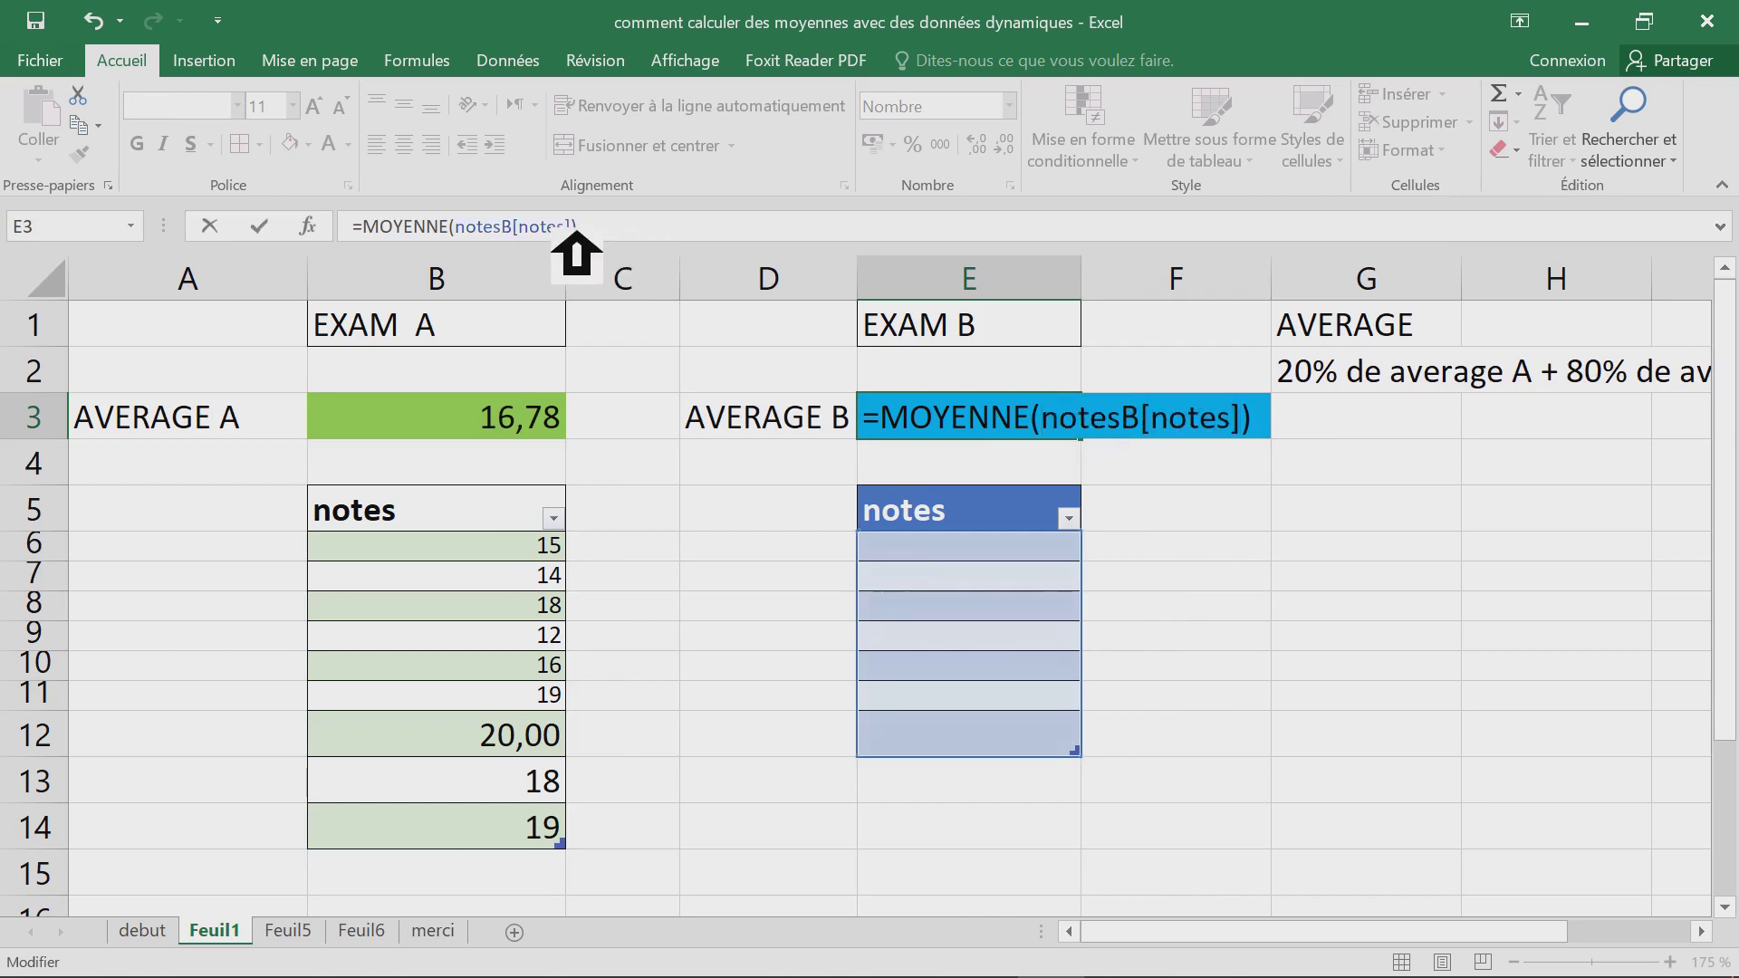
drag(617, 234, 366, 233)
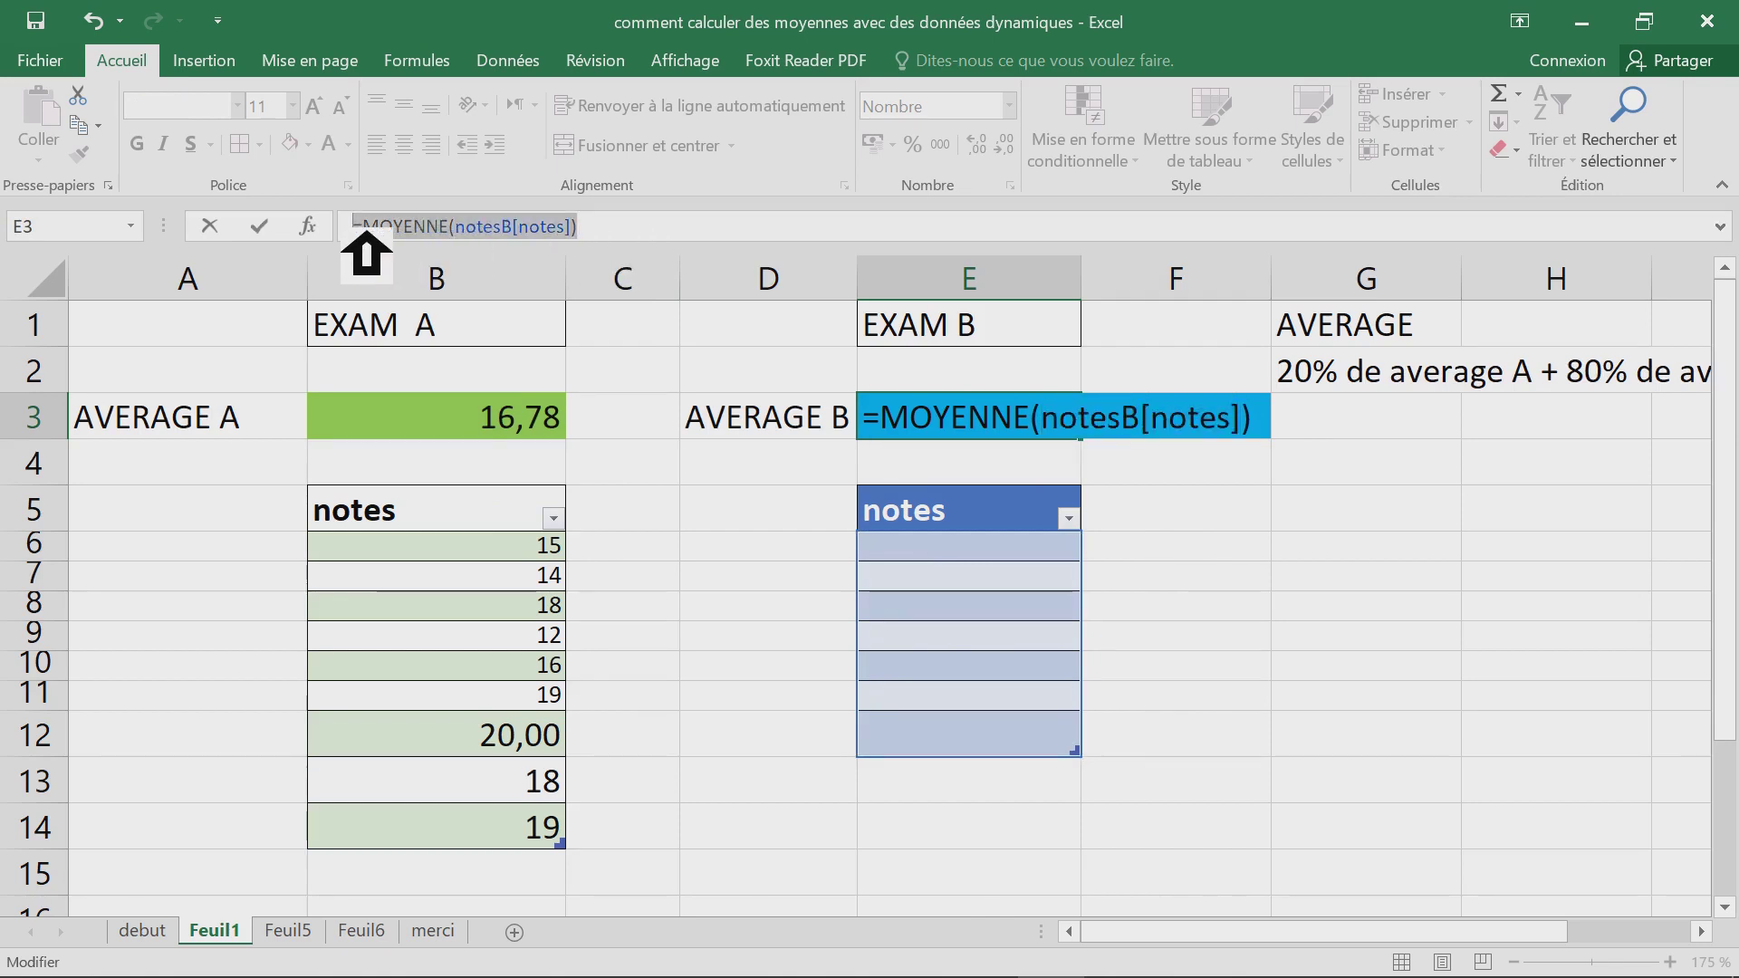
key(Return)
- Enter 14 as the first Exam B score in E6, so E3 shows 14,00
click(1002, 547)
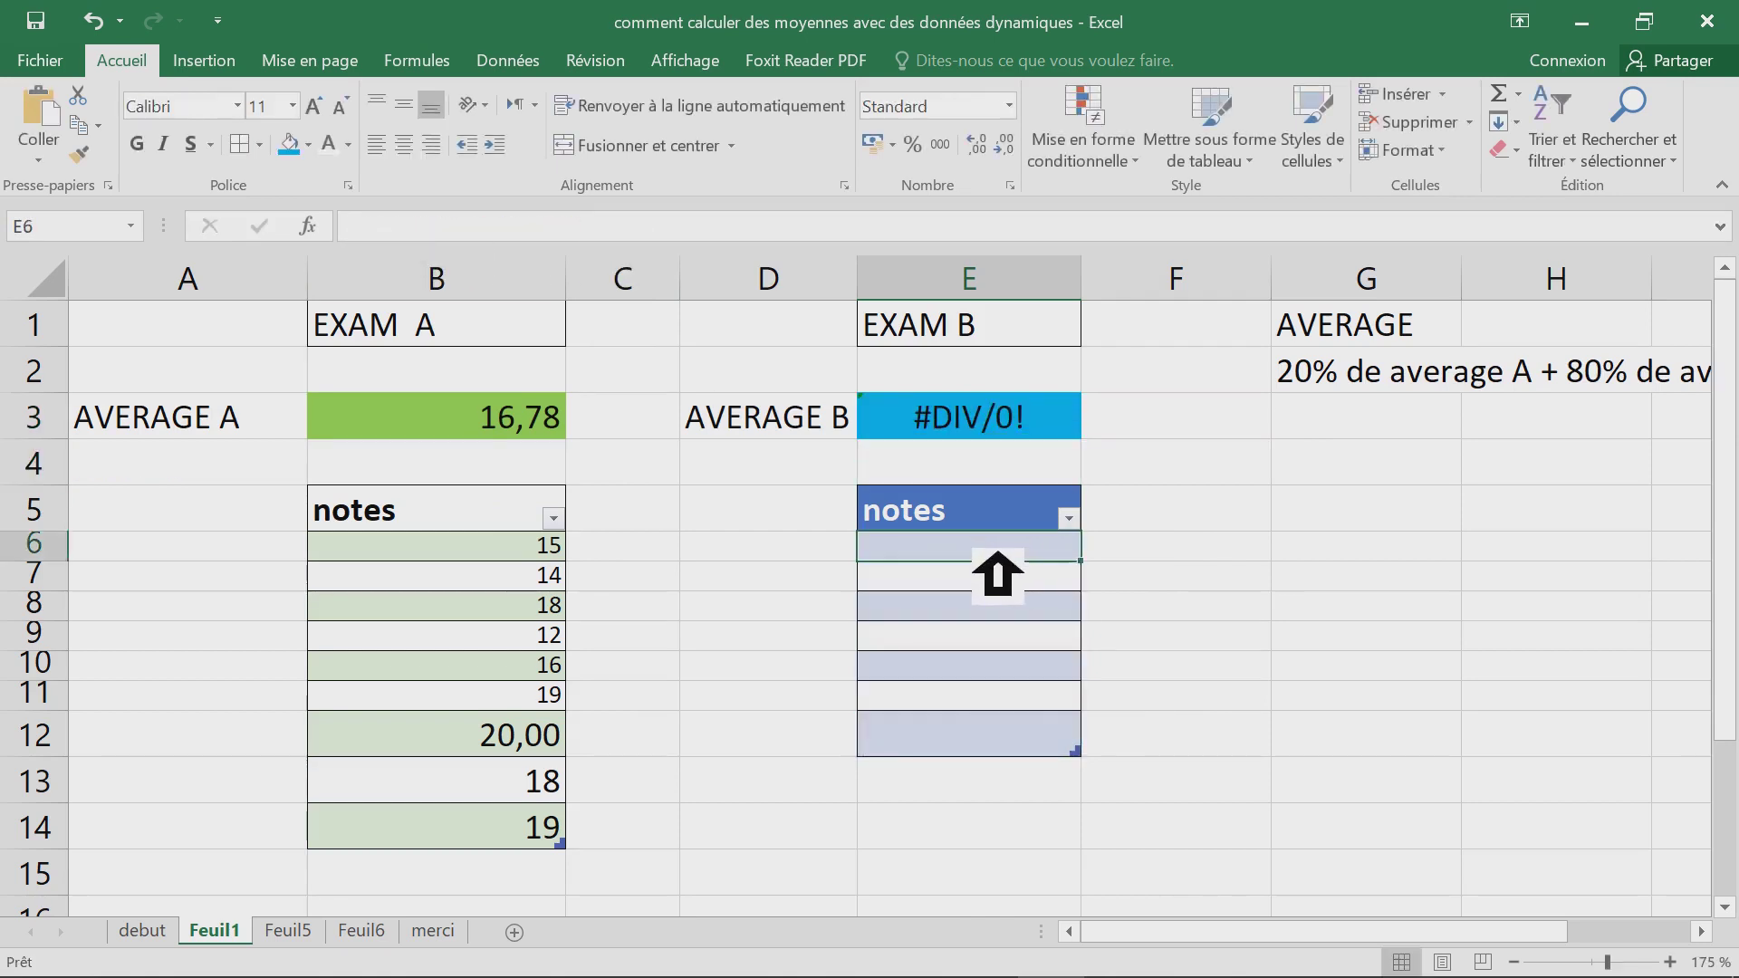
text(14)
key(Return)
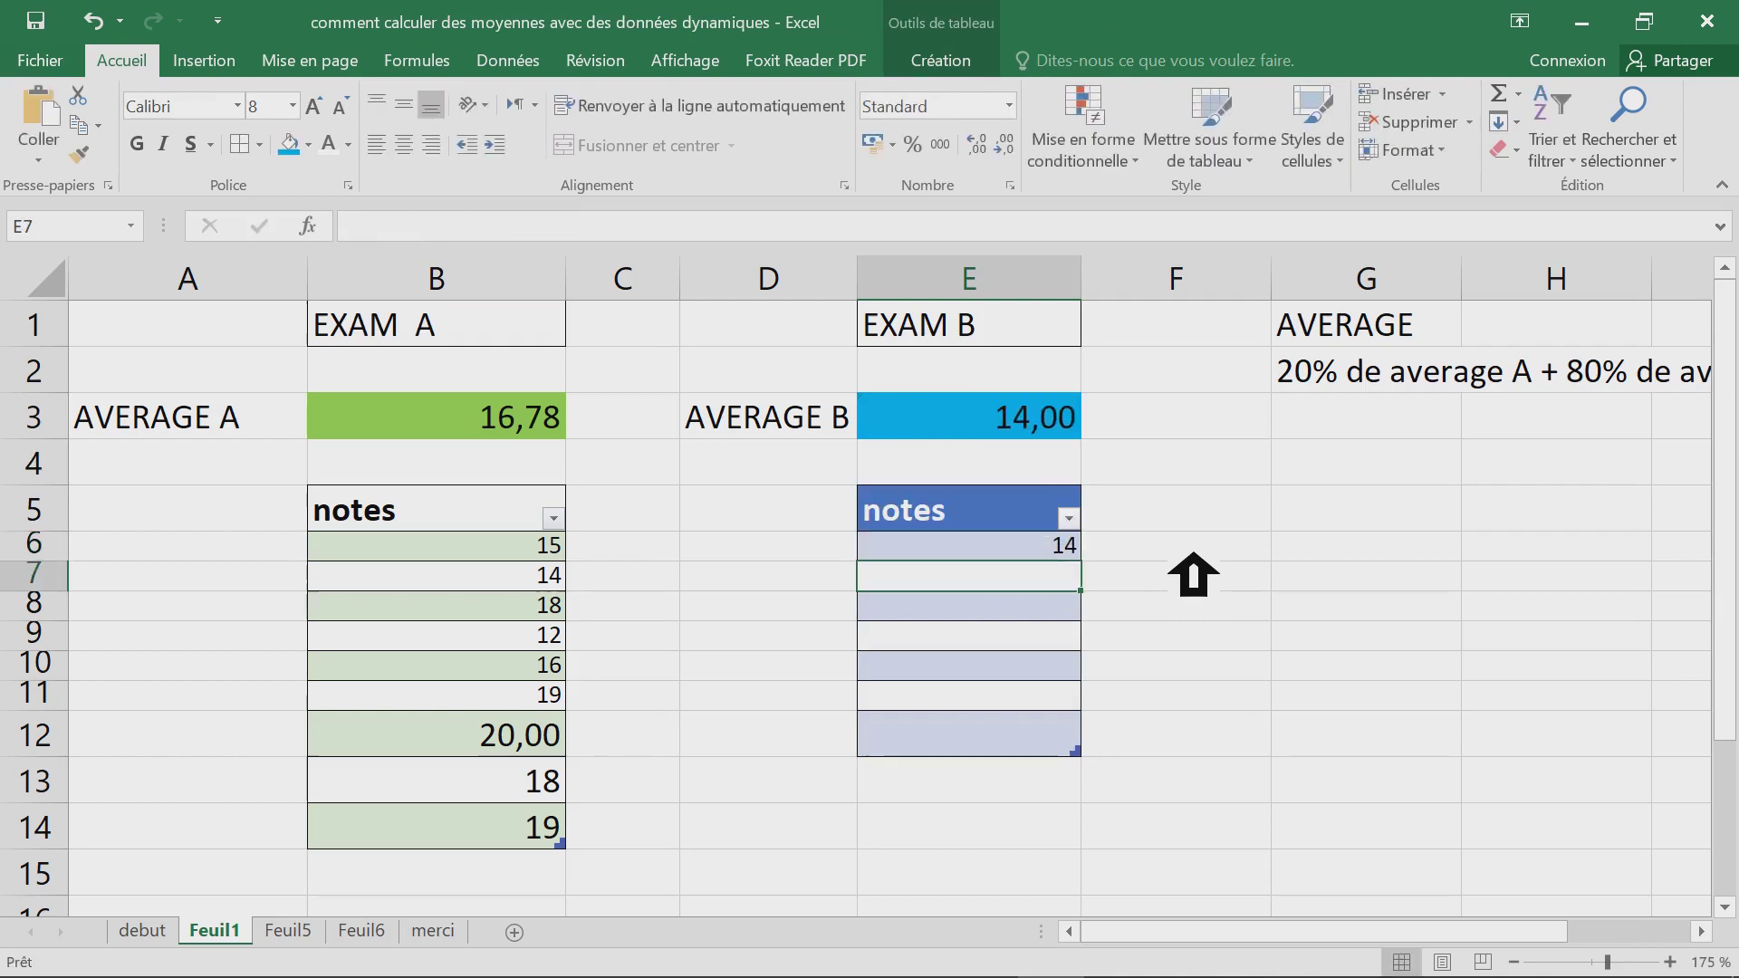
- Enter Exam B grades 15, 16, 18, 17 and 19 in E7:E11
text(15)
key(Return)
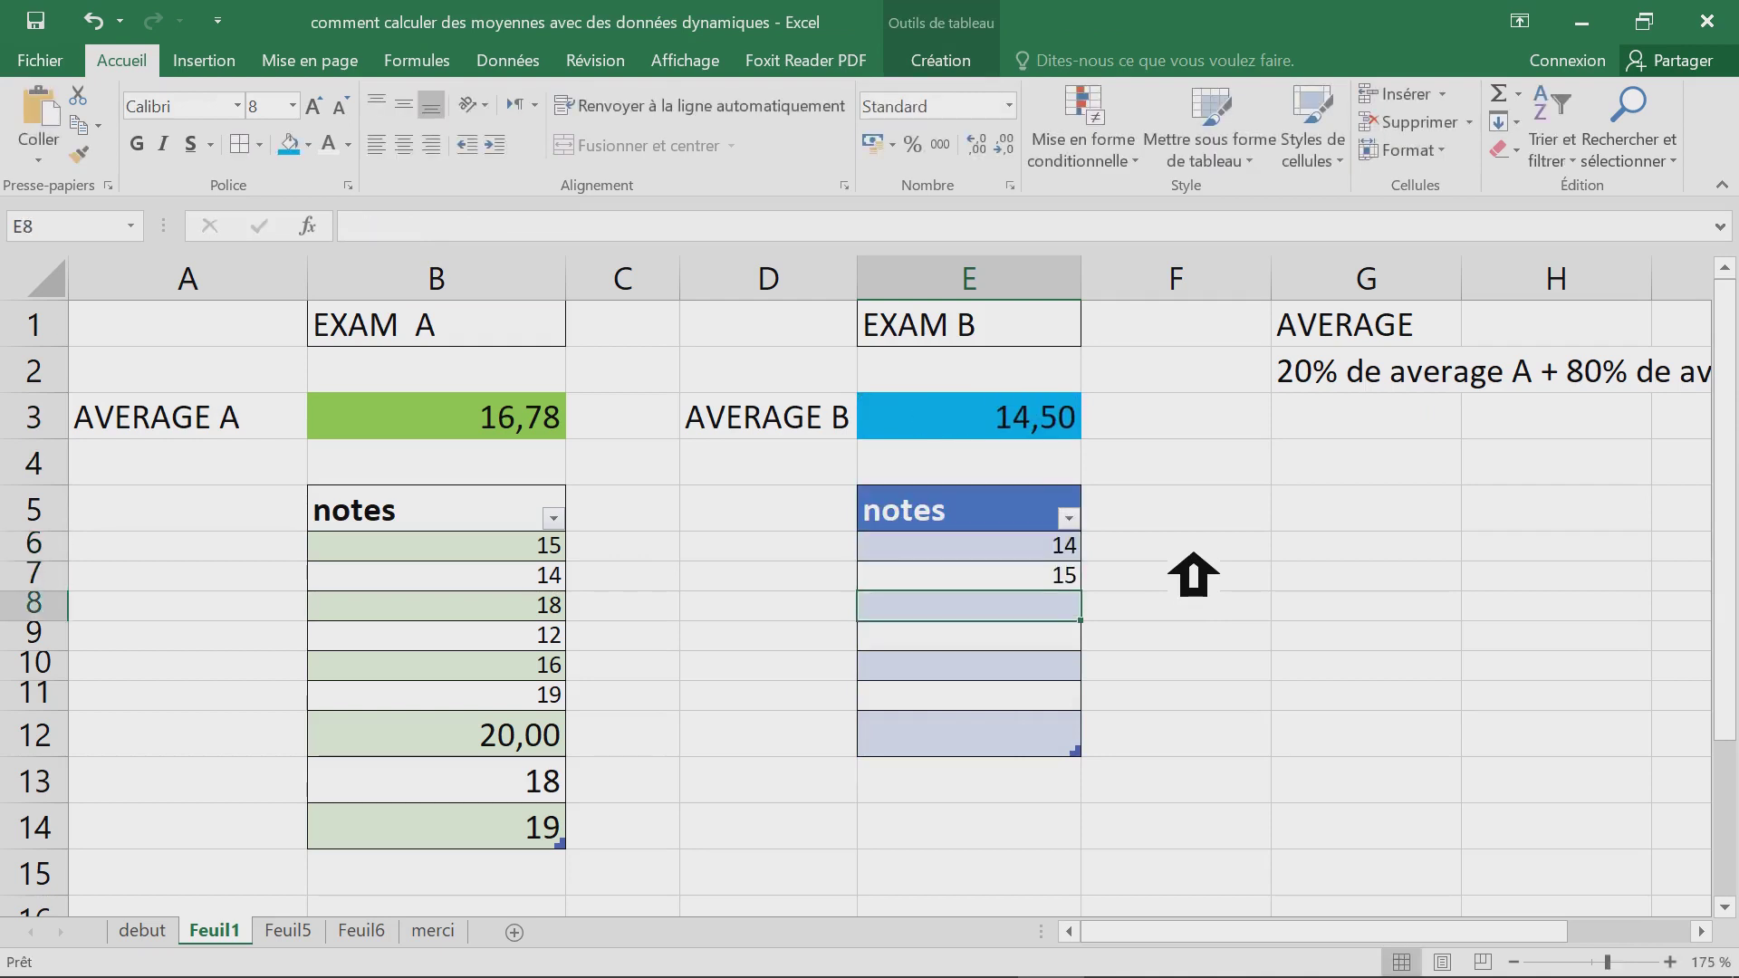
text(16)
key(Return)
text(18)
key(Return)
text(17)
key(Return)
text(19)
key(ctrl+Return)
- Enter the final Exam B grades 20, 14 and 16 in E12:E14, making AVERAGE B 16,56
key(Return)
text(20)
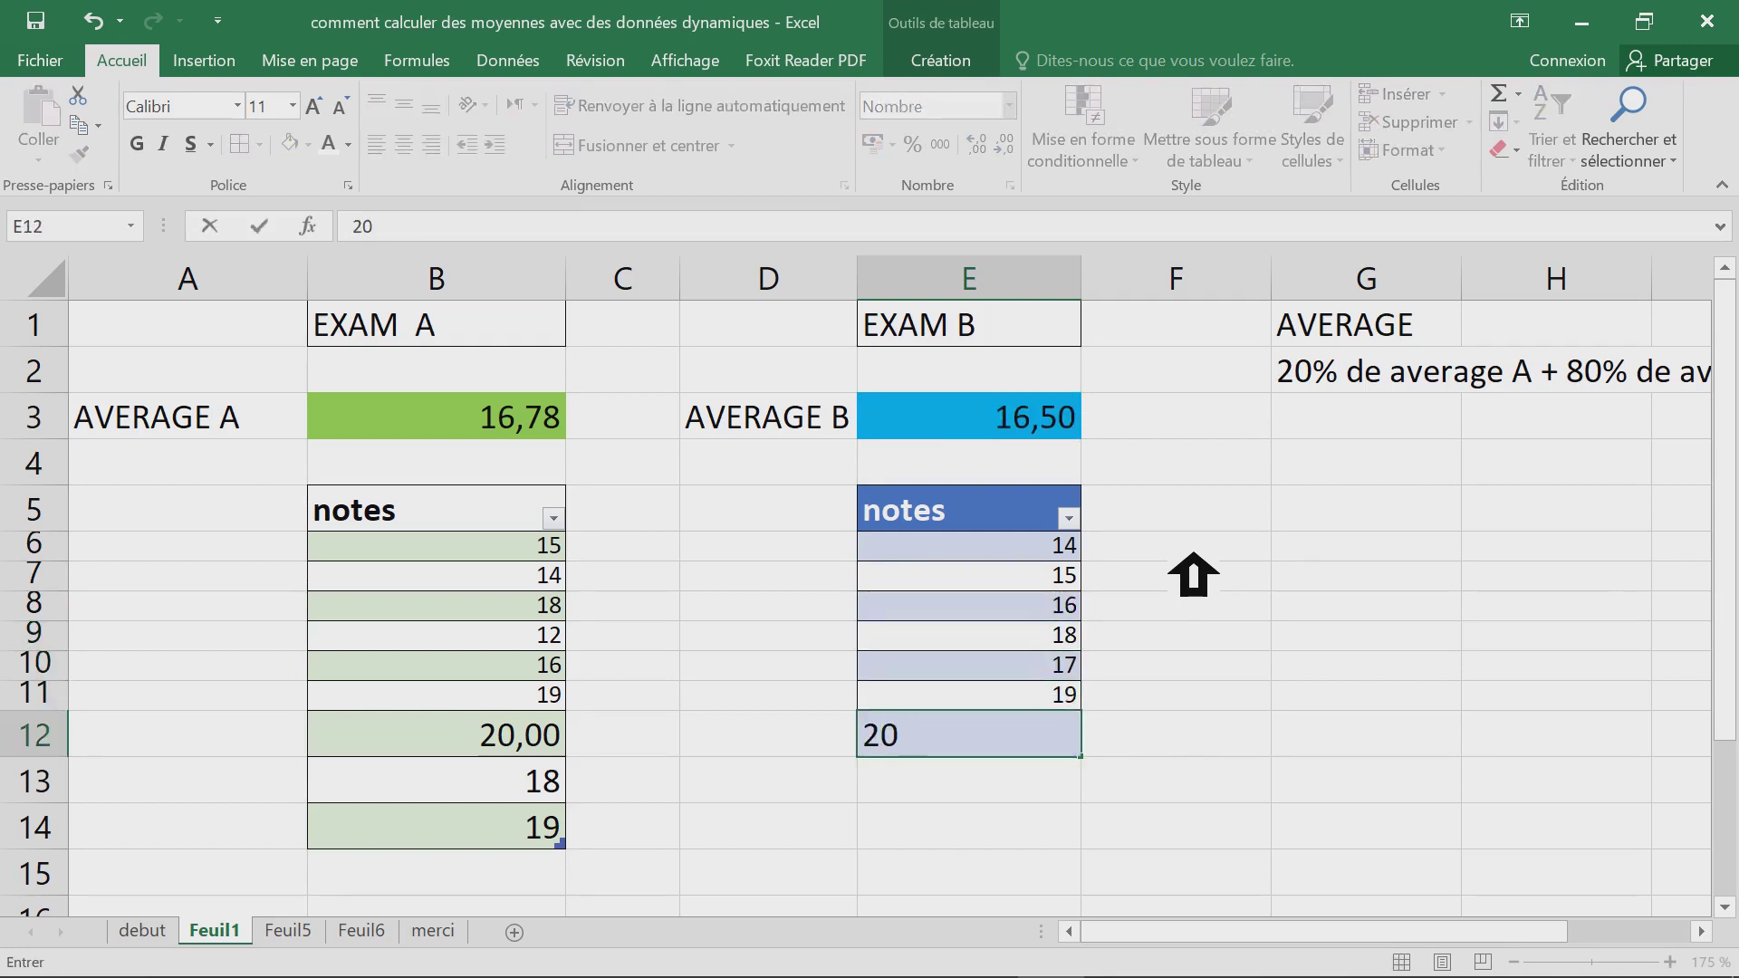
key(Return)
text(14)
key(ctrl+Return)
key(Return)
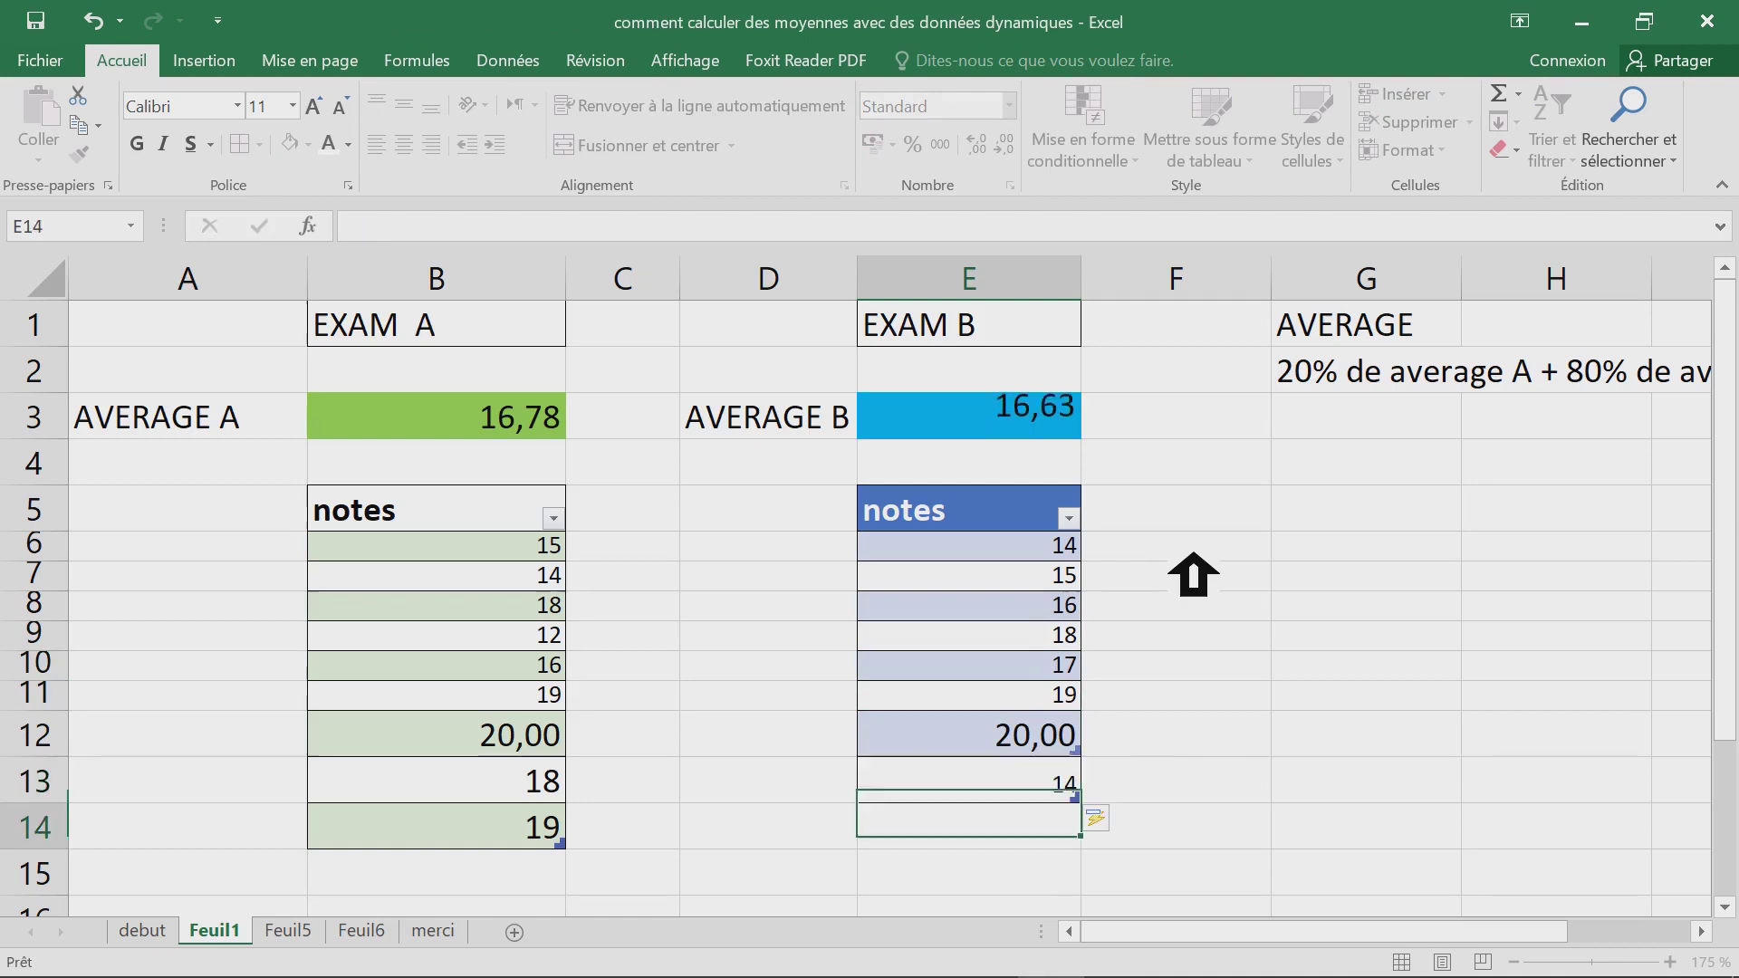
text(16)
key(Return)
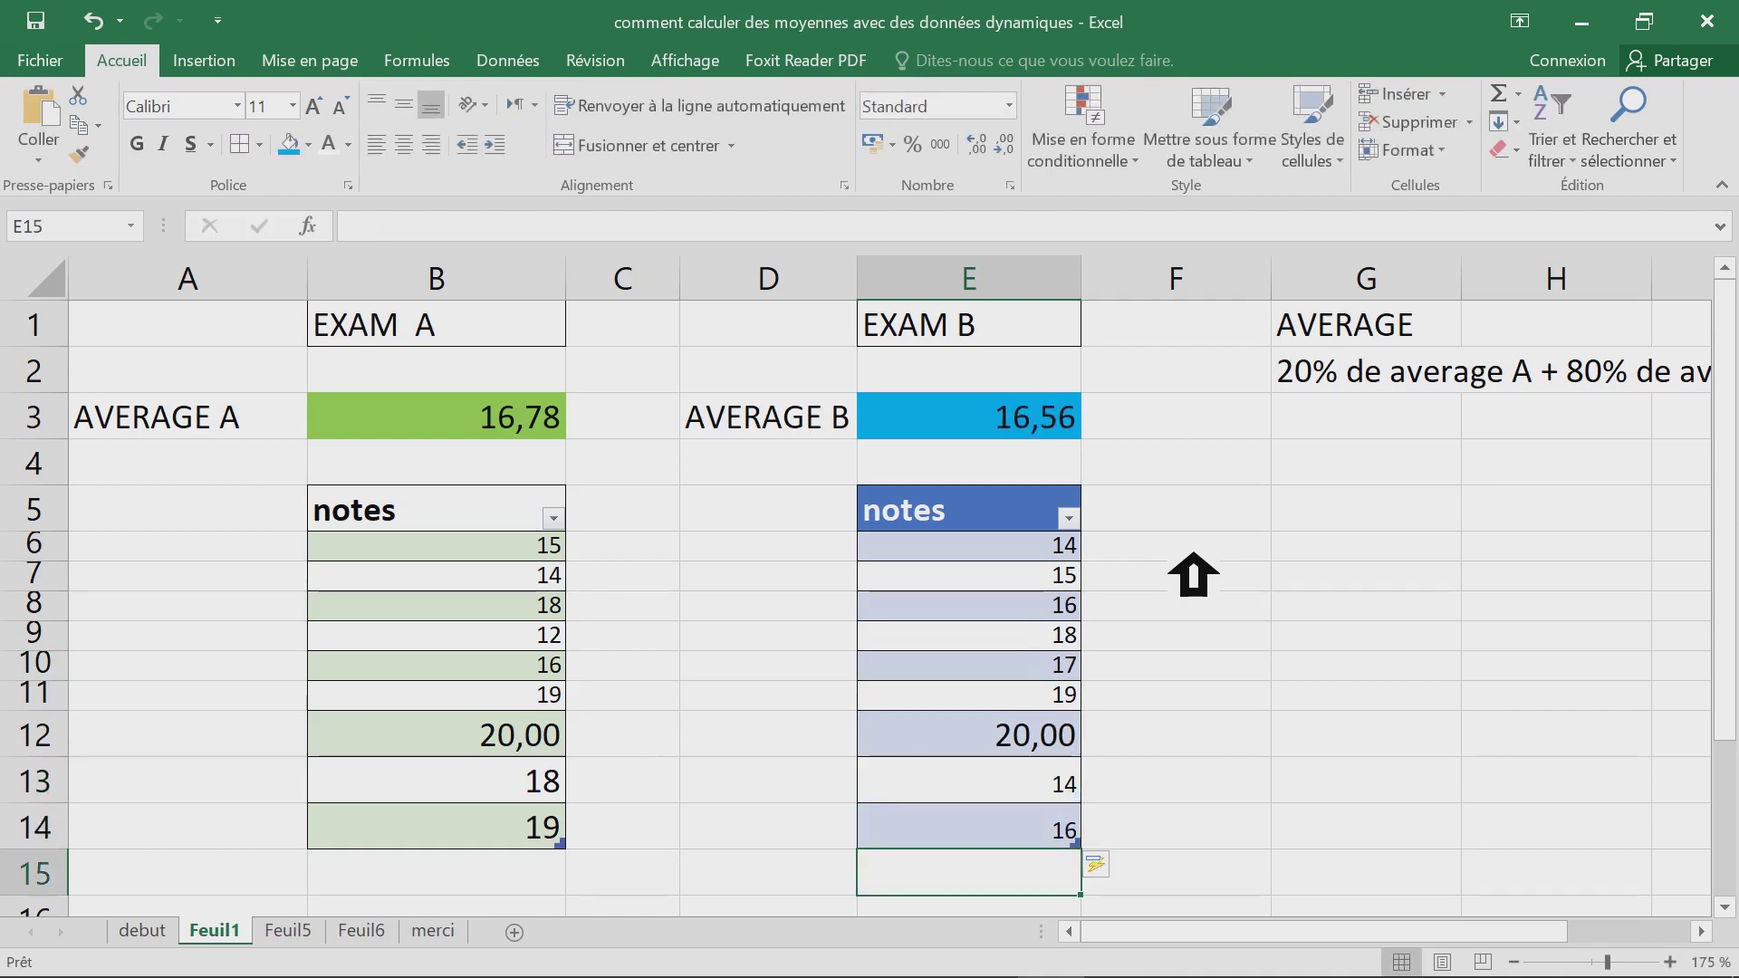
- Format the grades in B6:E14 with two decimal places and font size 9
drag(478, 547, 1001, 829)
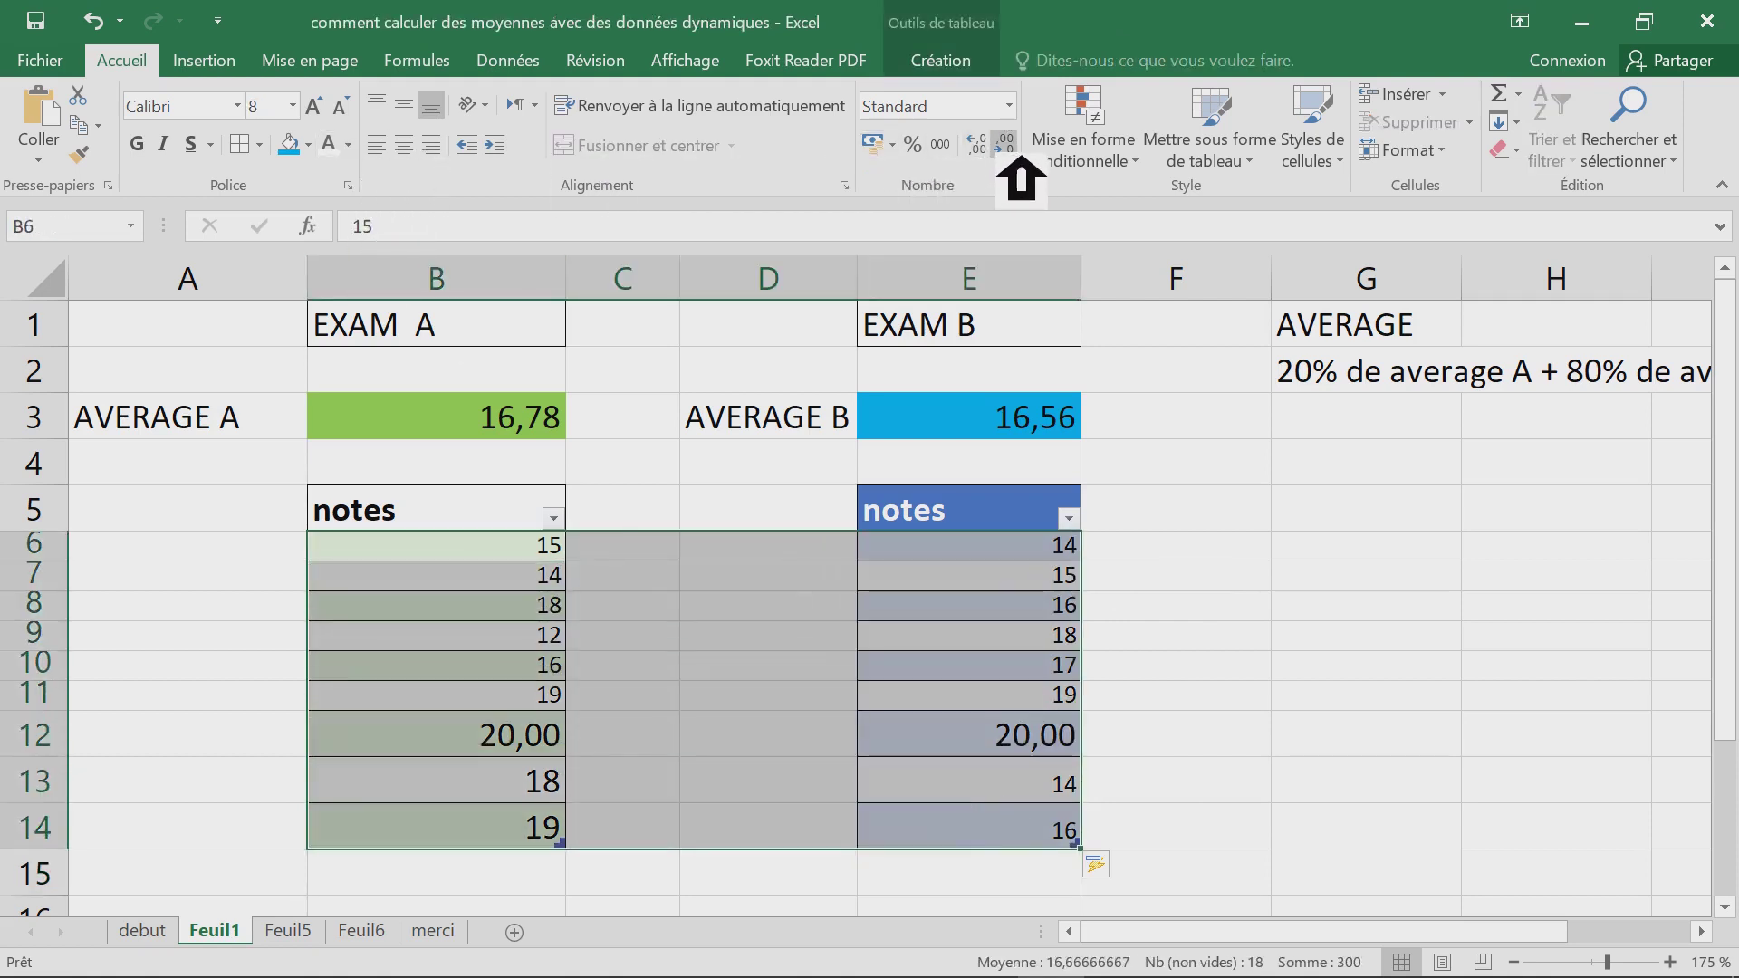
click(980, 145)
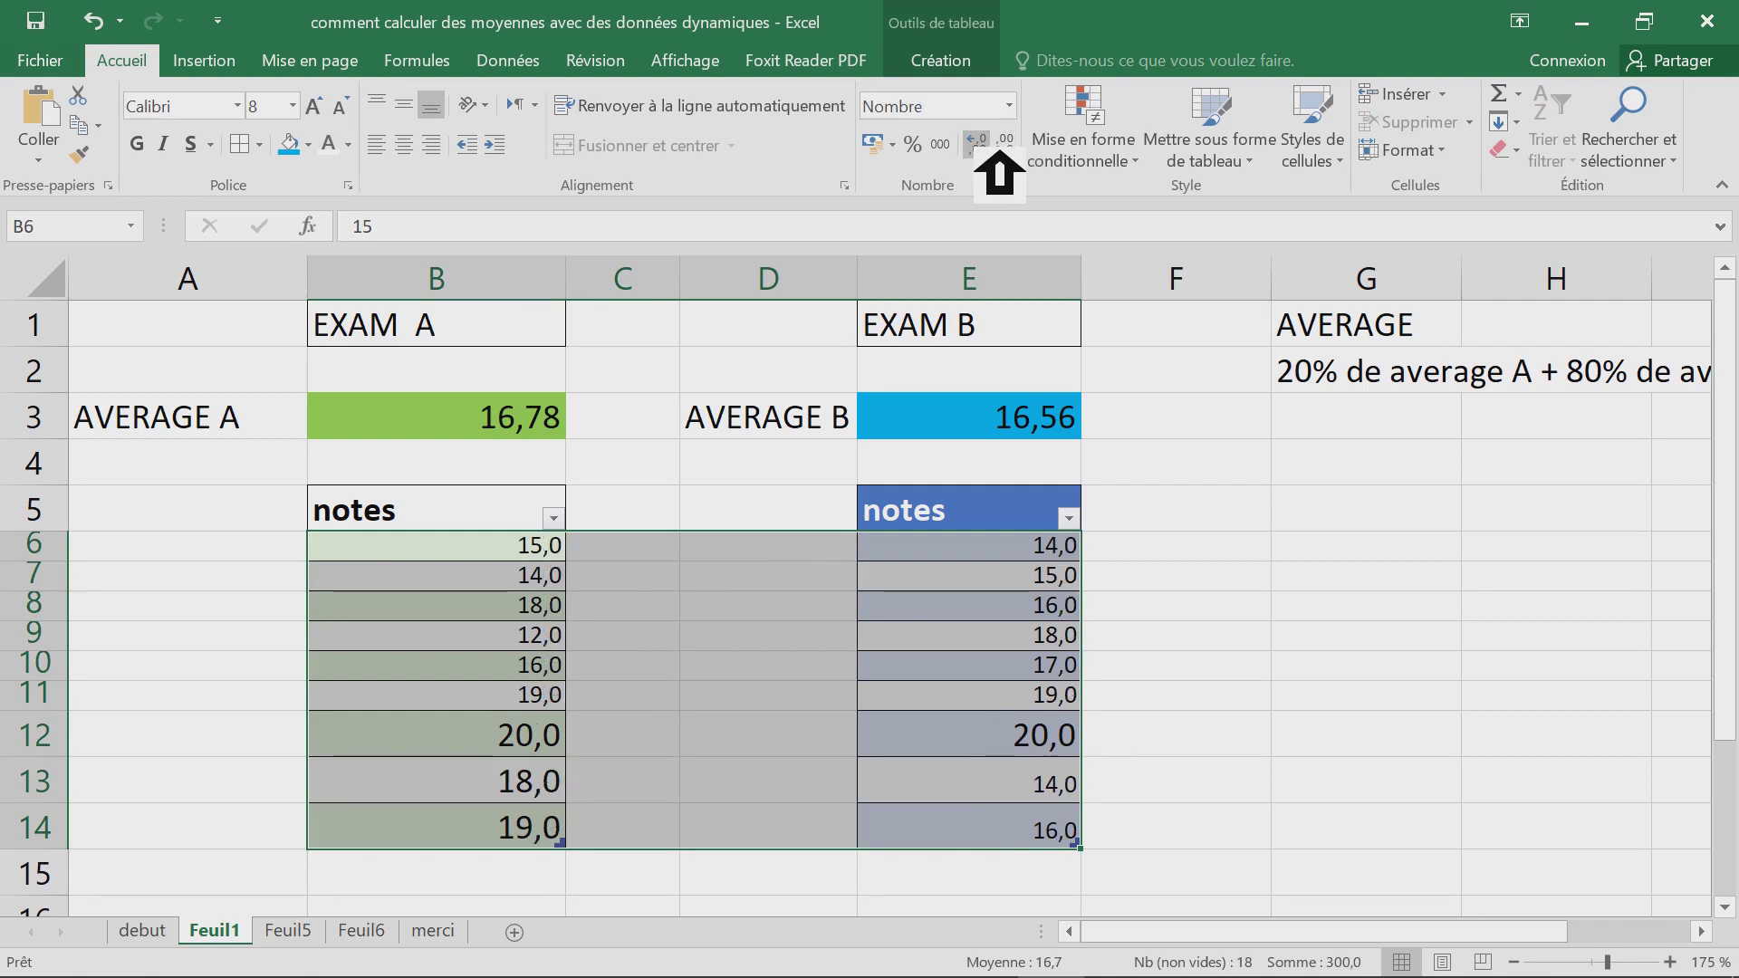
click(980, 145)
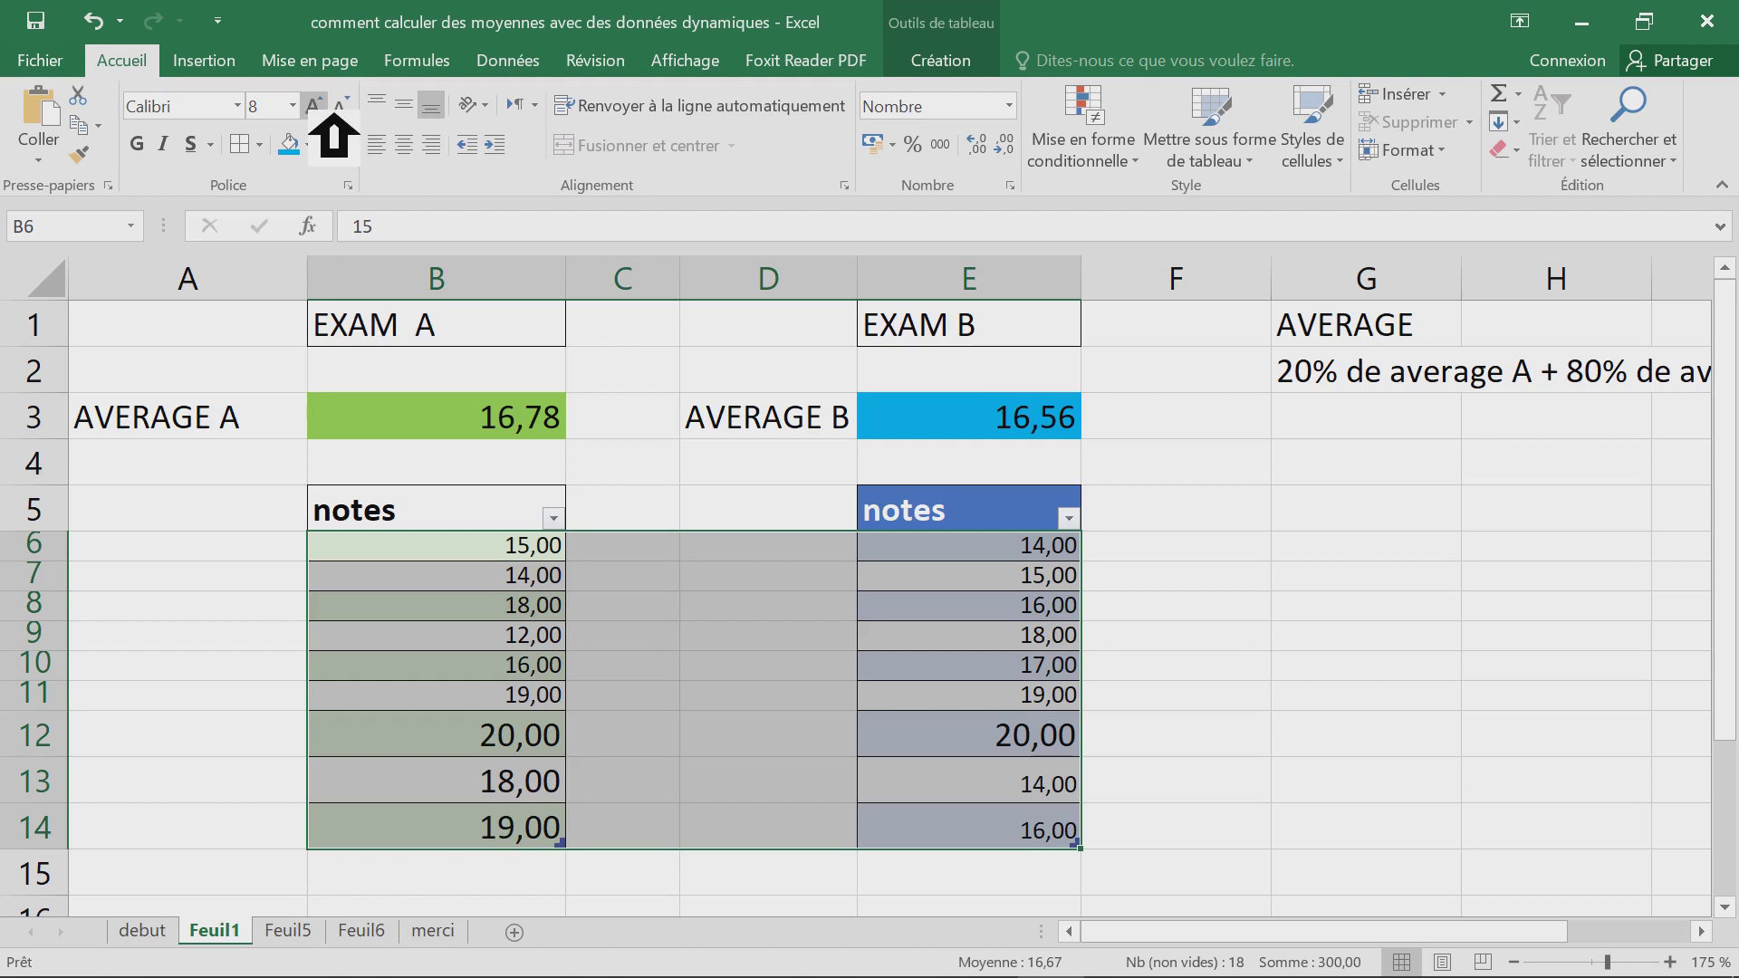
click(291, 106)
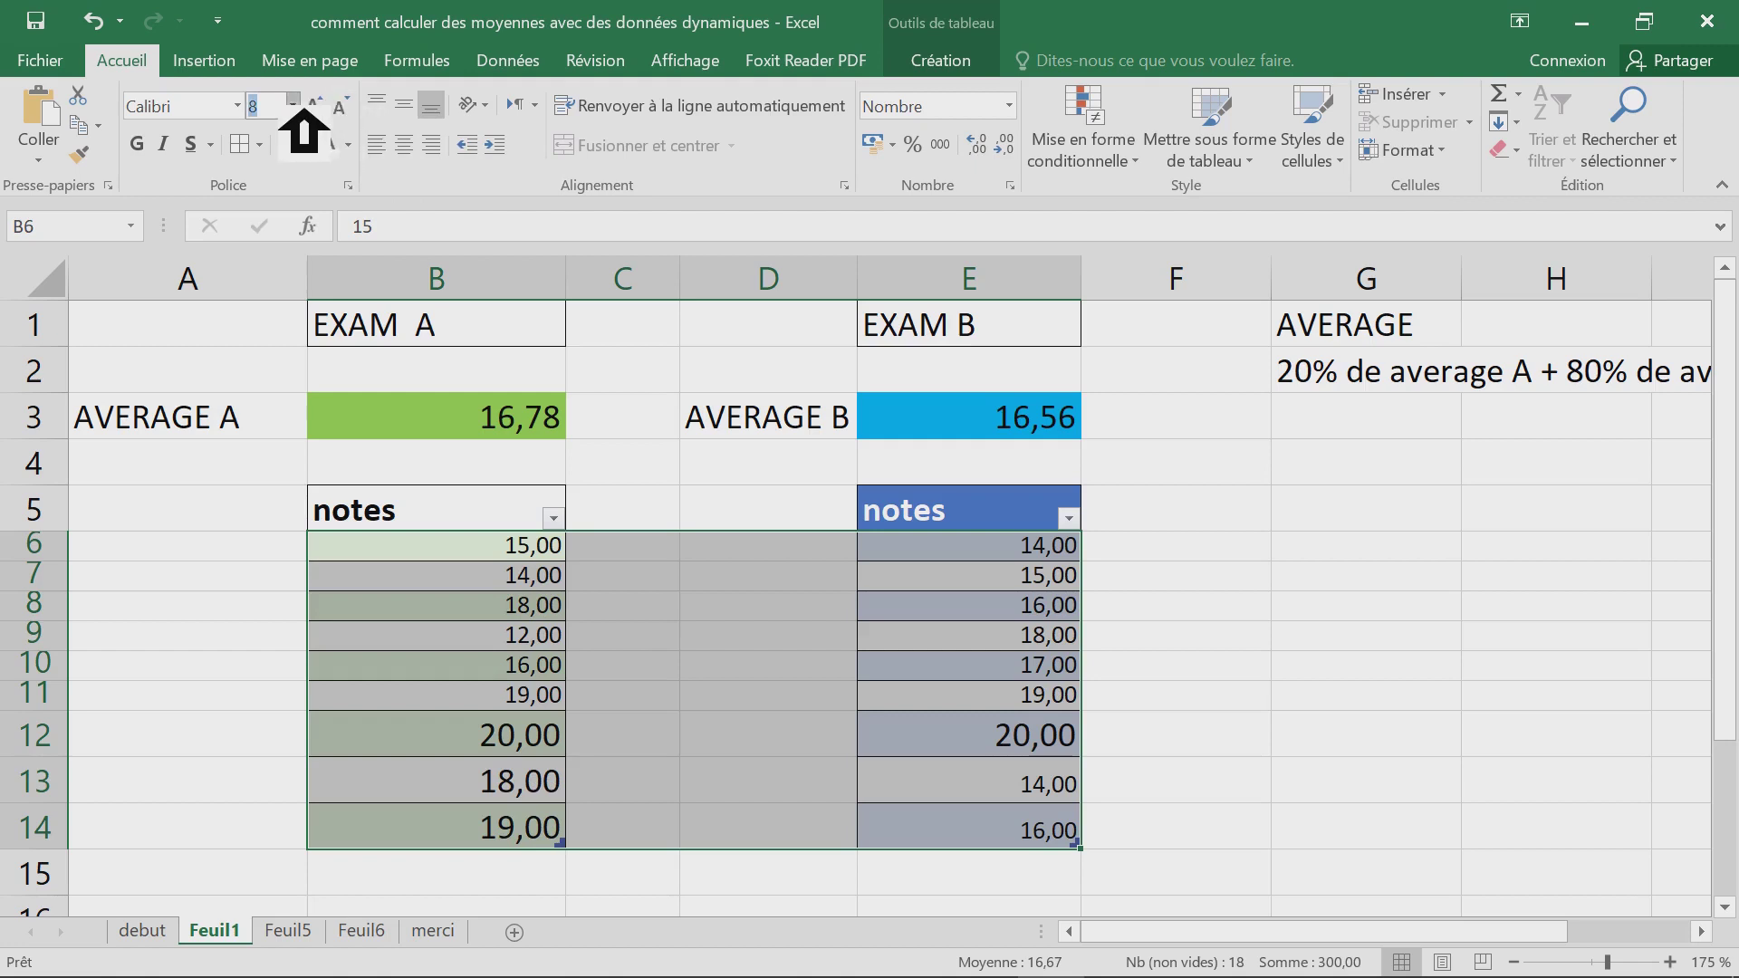
text(9)
key(Return)
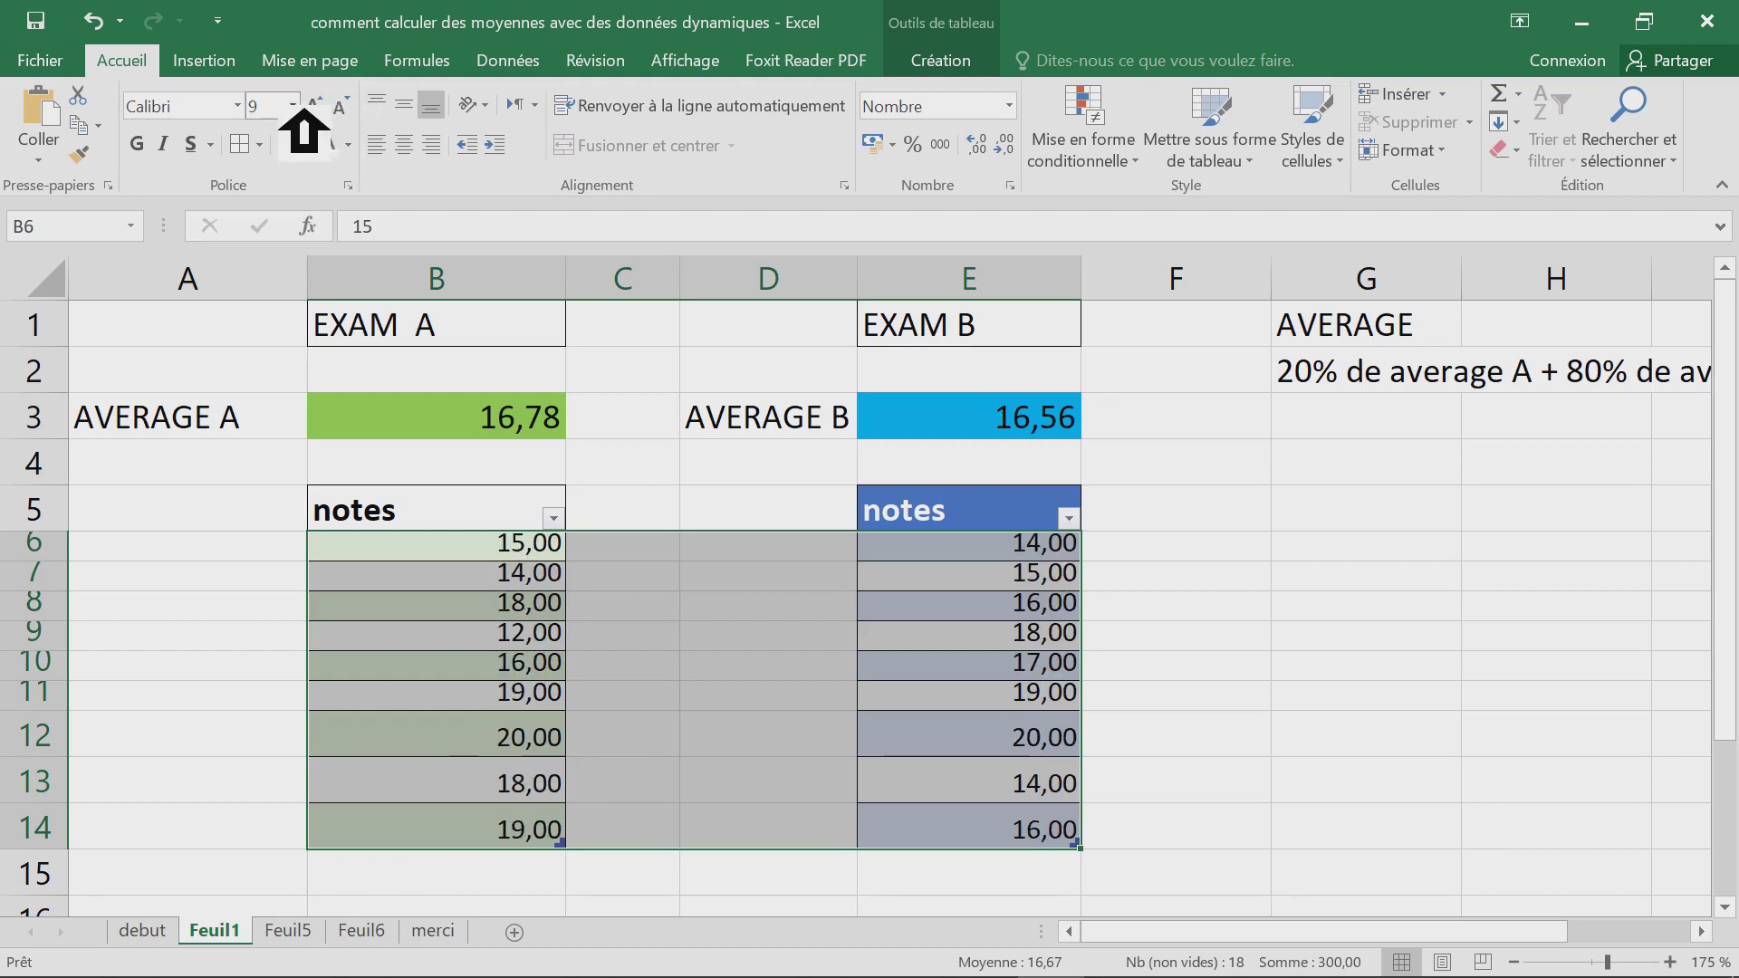
click(1366, 576)
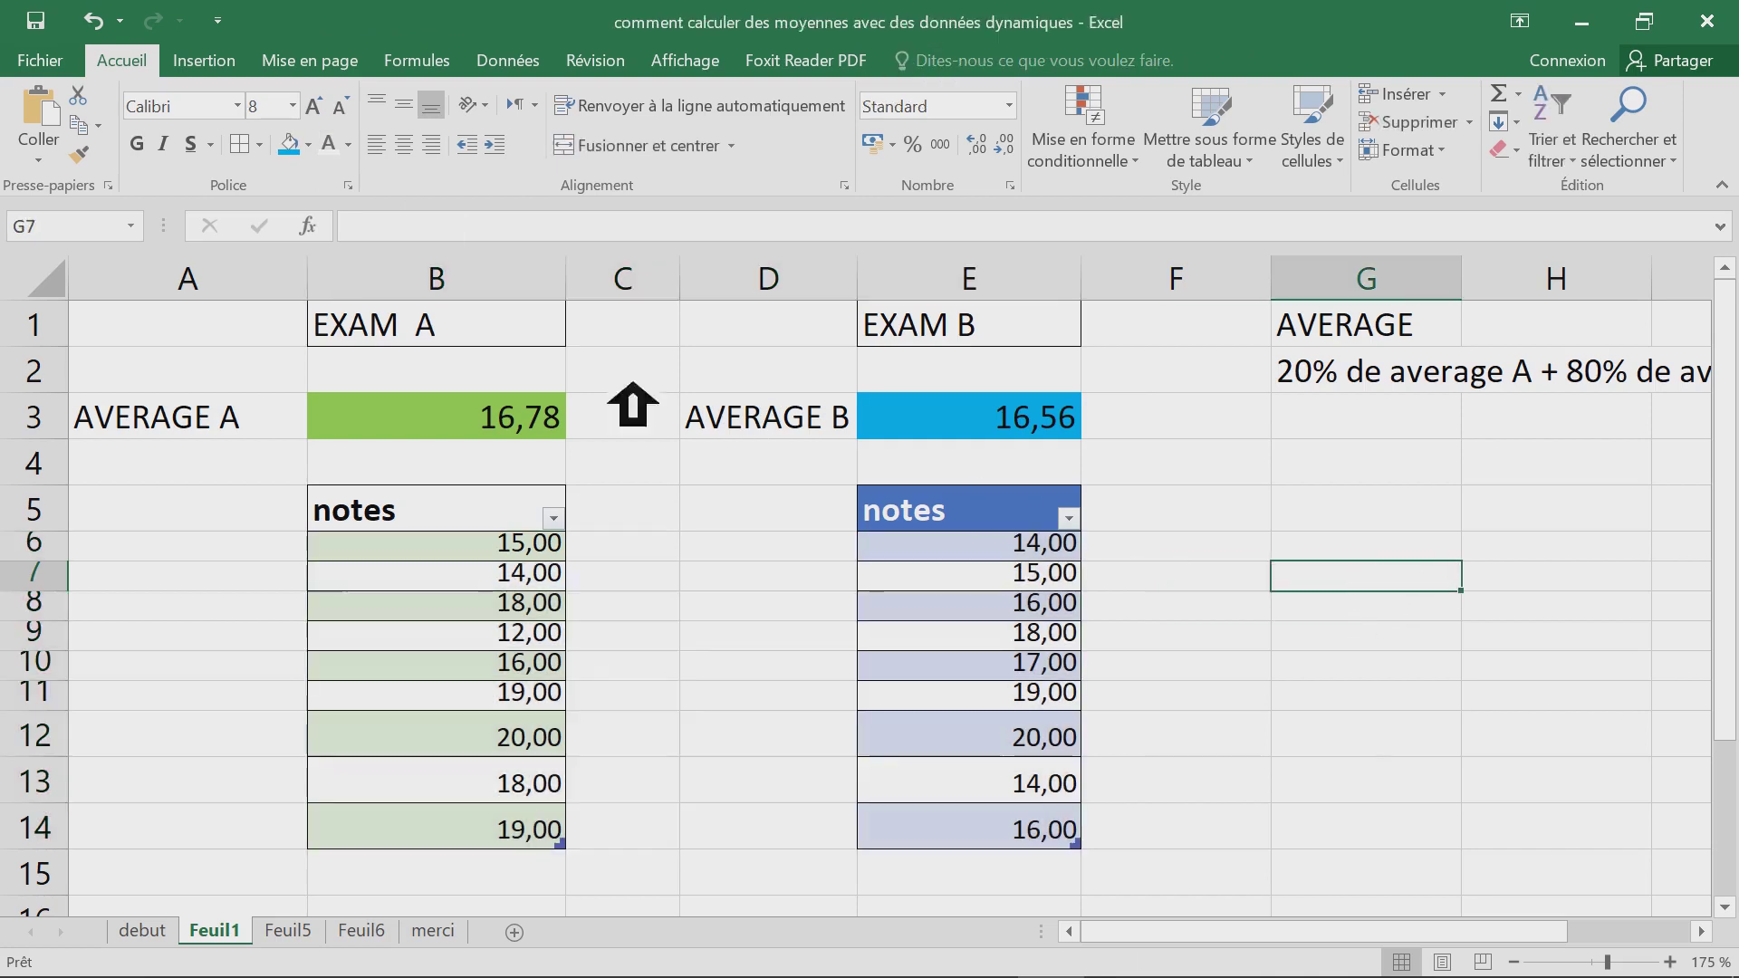
- Copy the E5 notes header's dark blue fill and white bold format onto the EXAM B title in E1
double_click(145, 60)
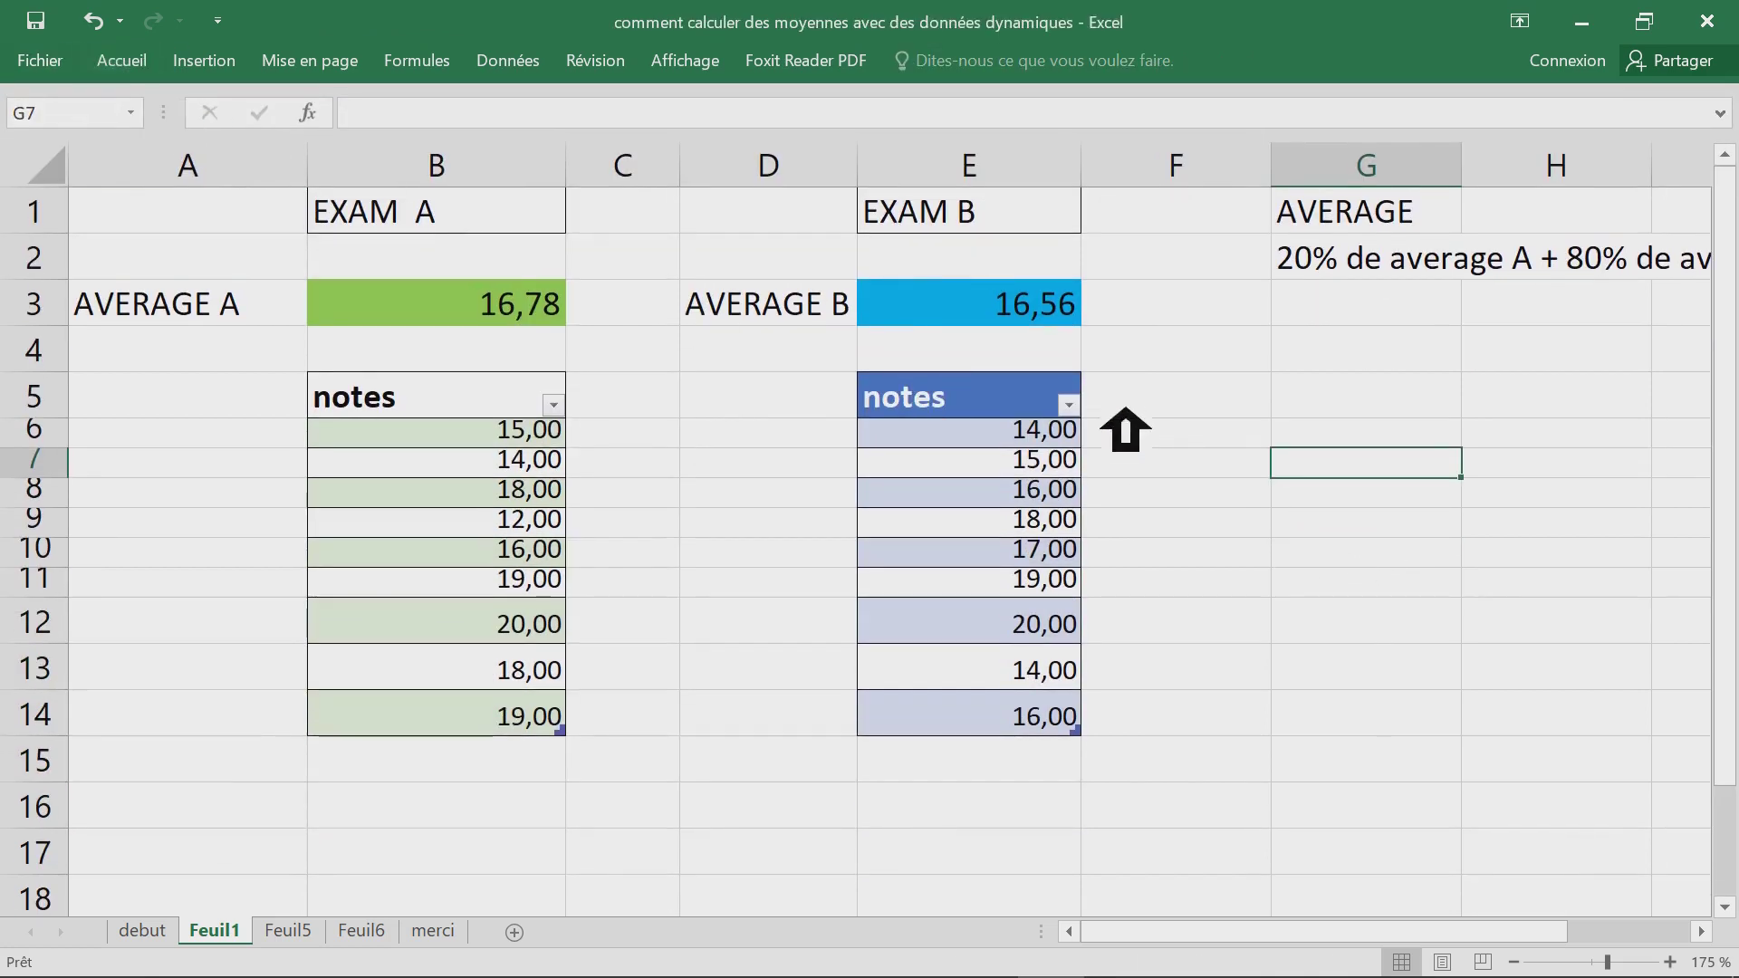
click(990, 220)
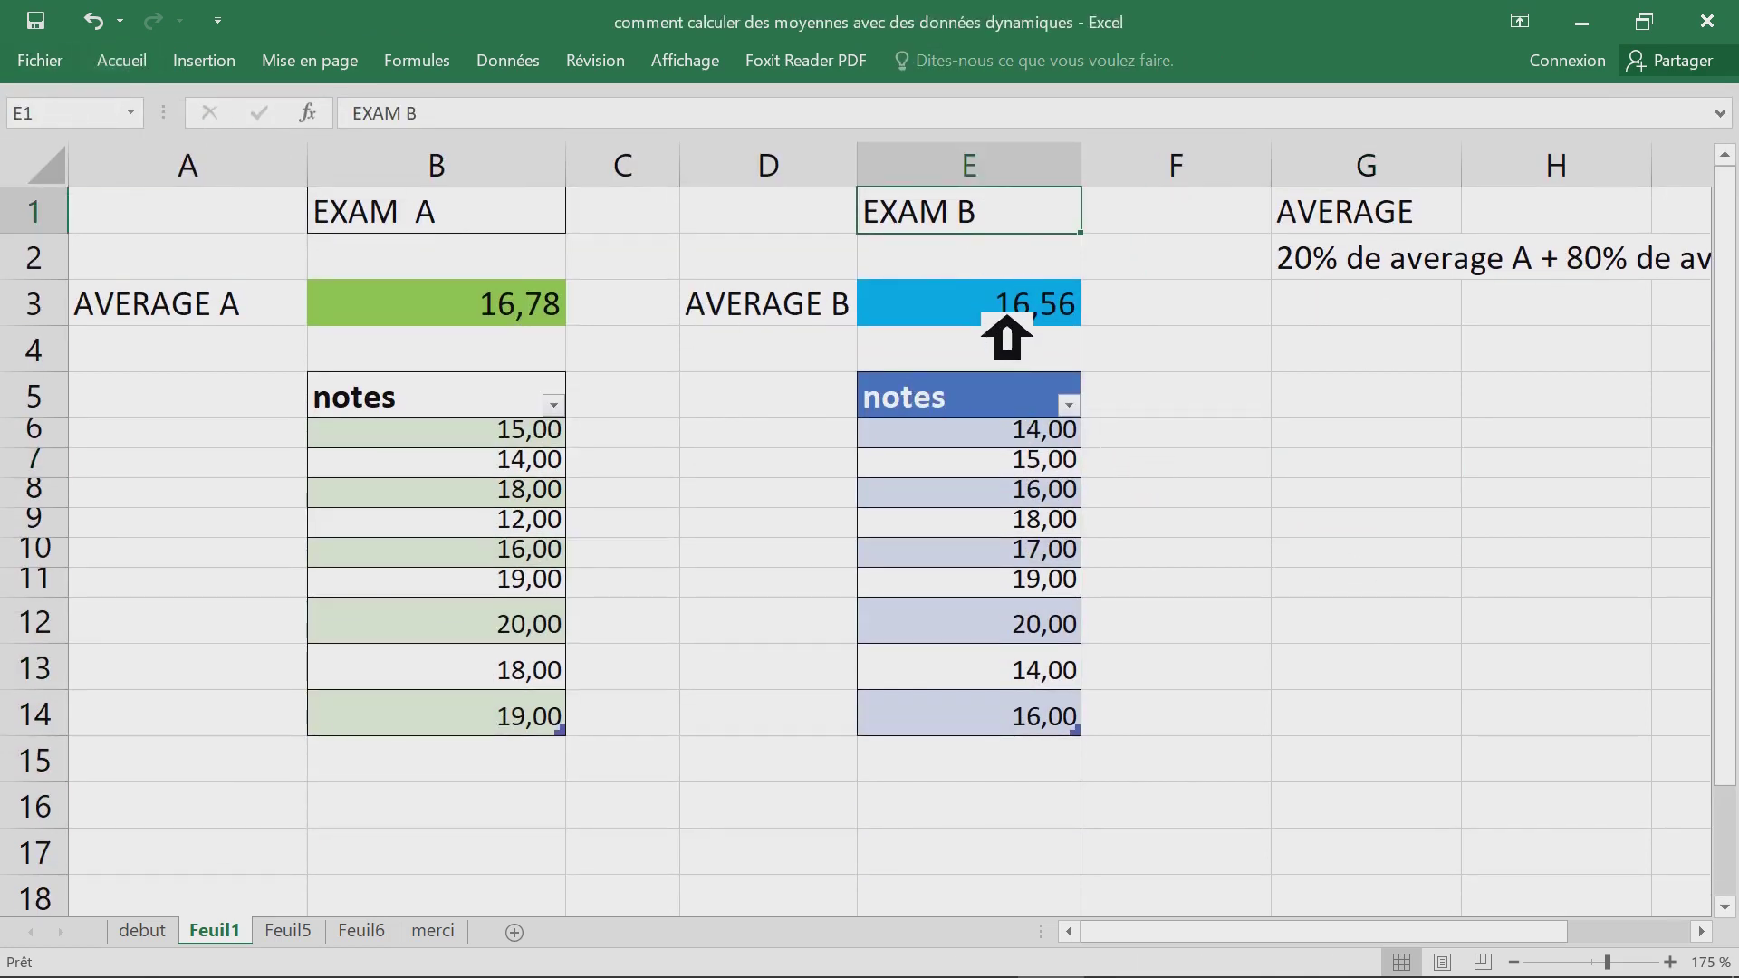
click(1026, 406)
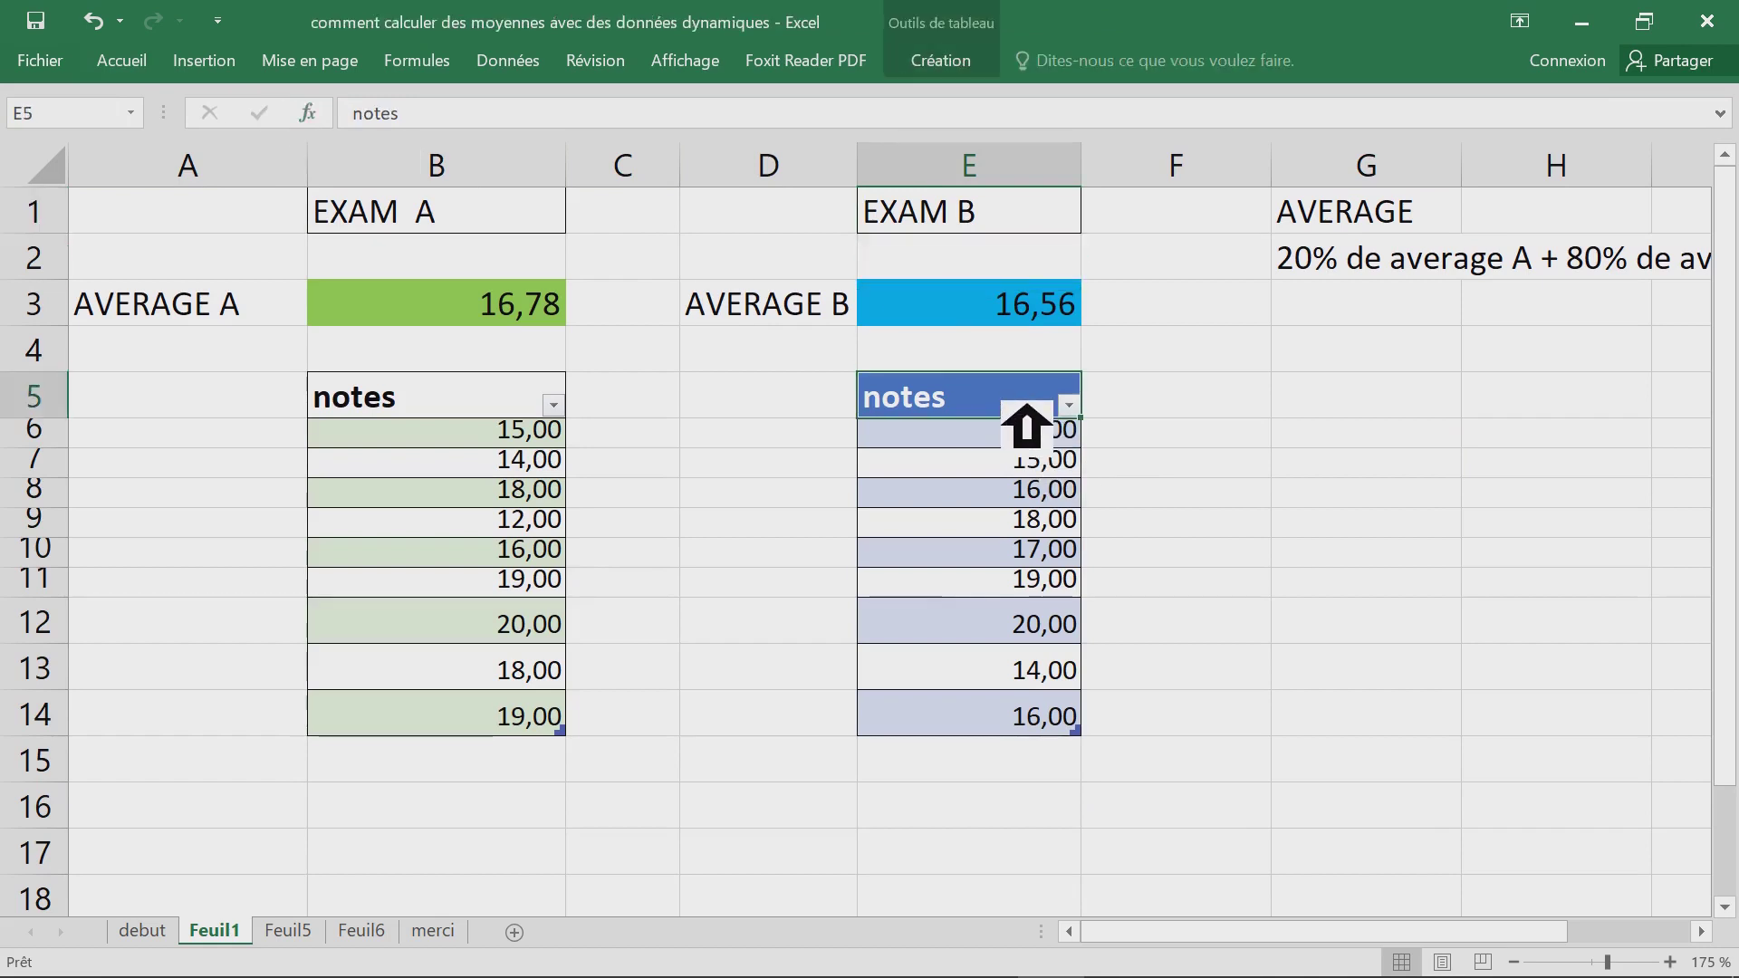
double_click(136, 60)
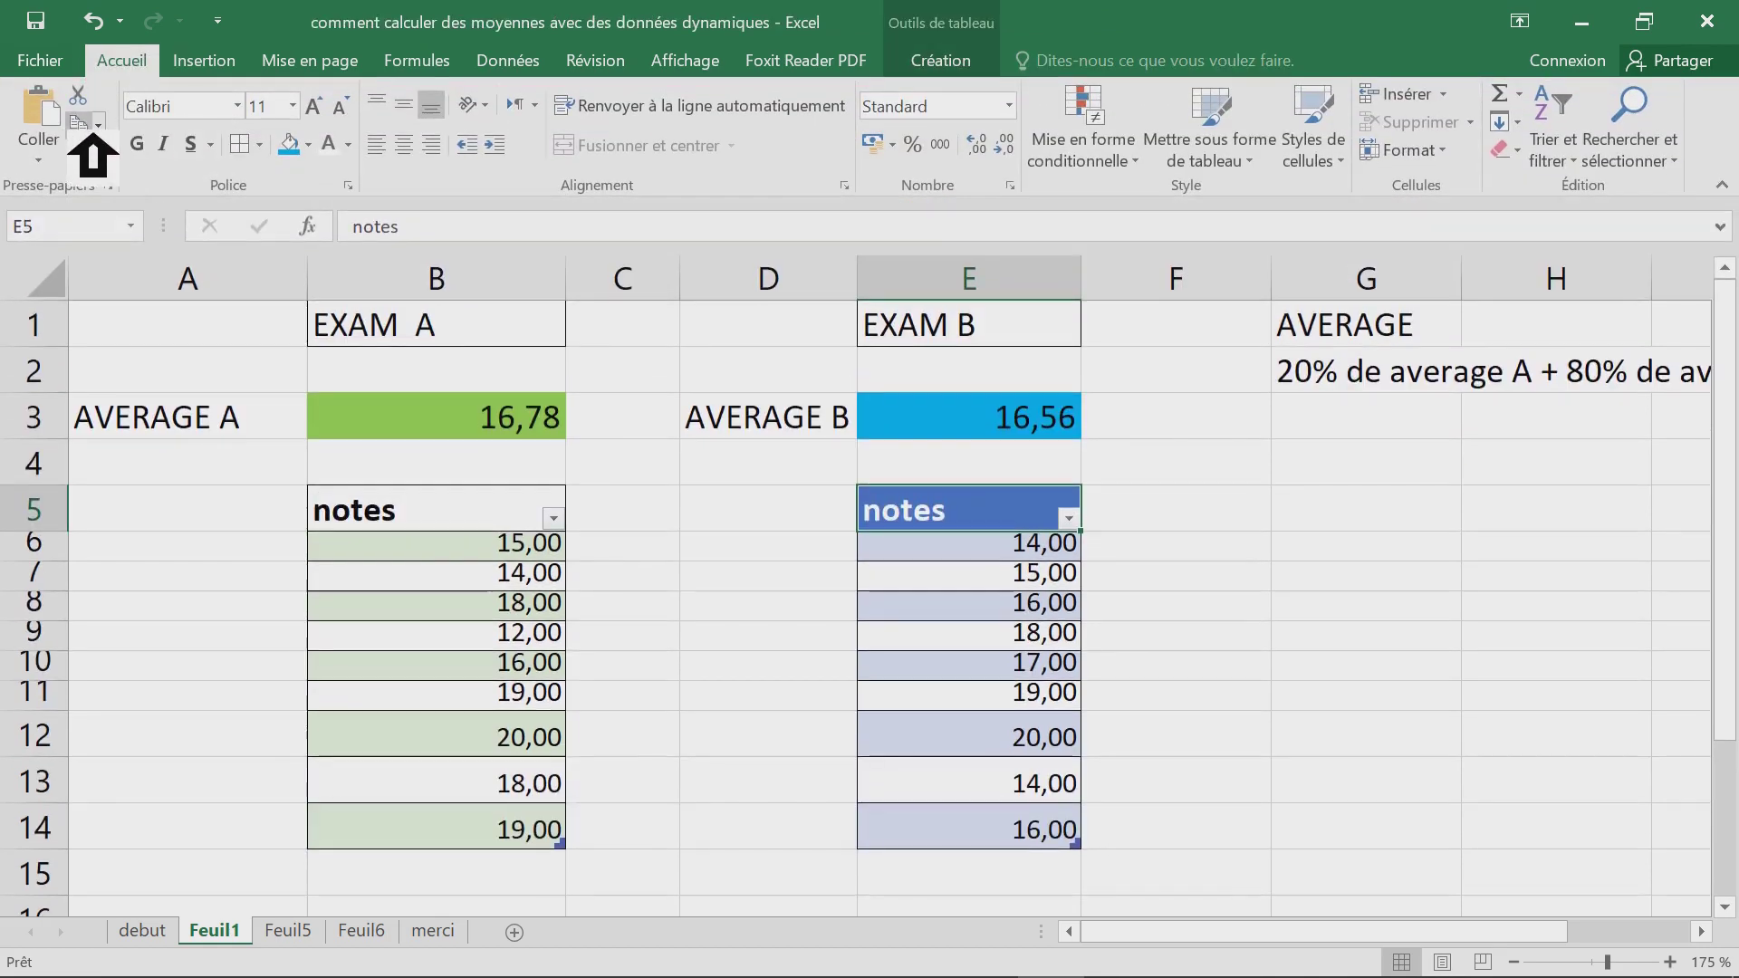
double_click(79, 156)
click(1051, 335)
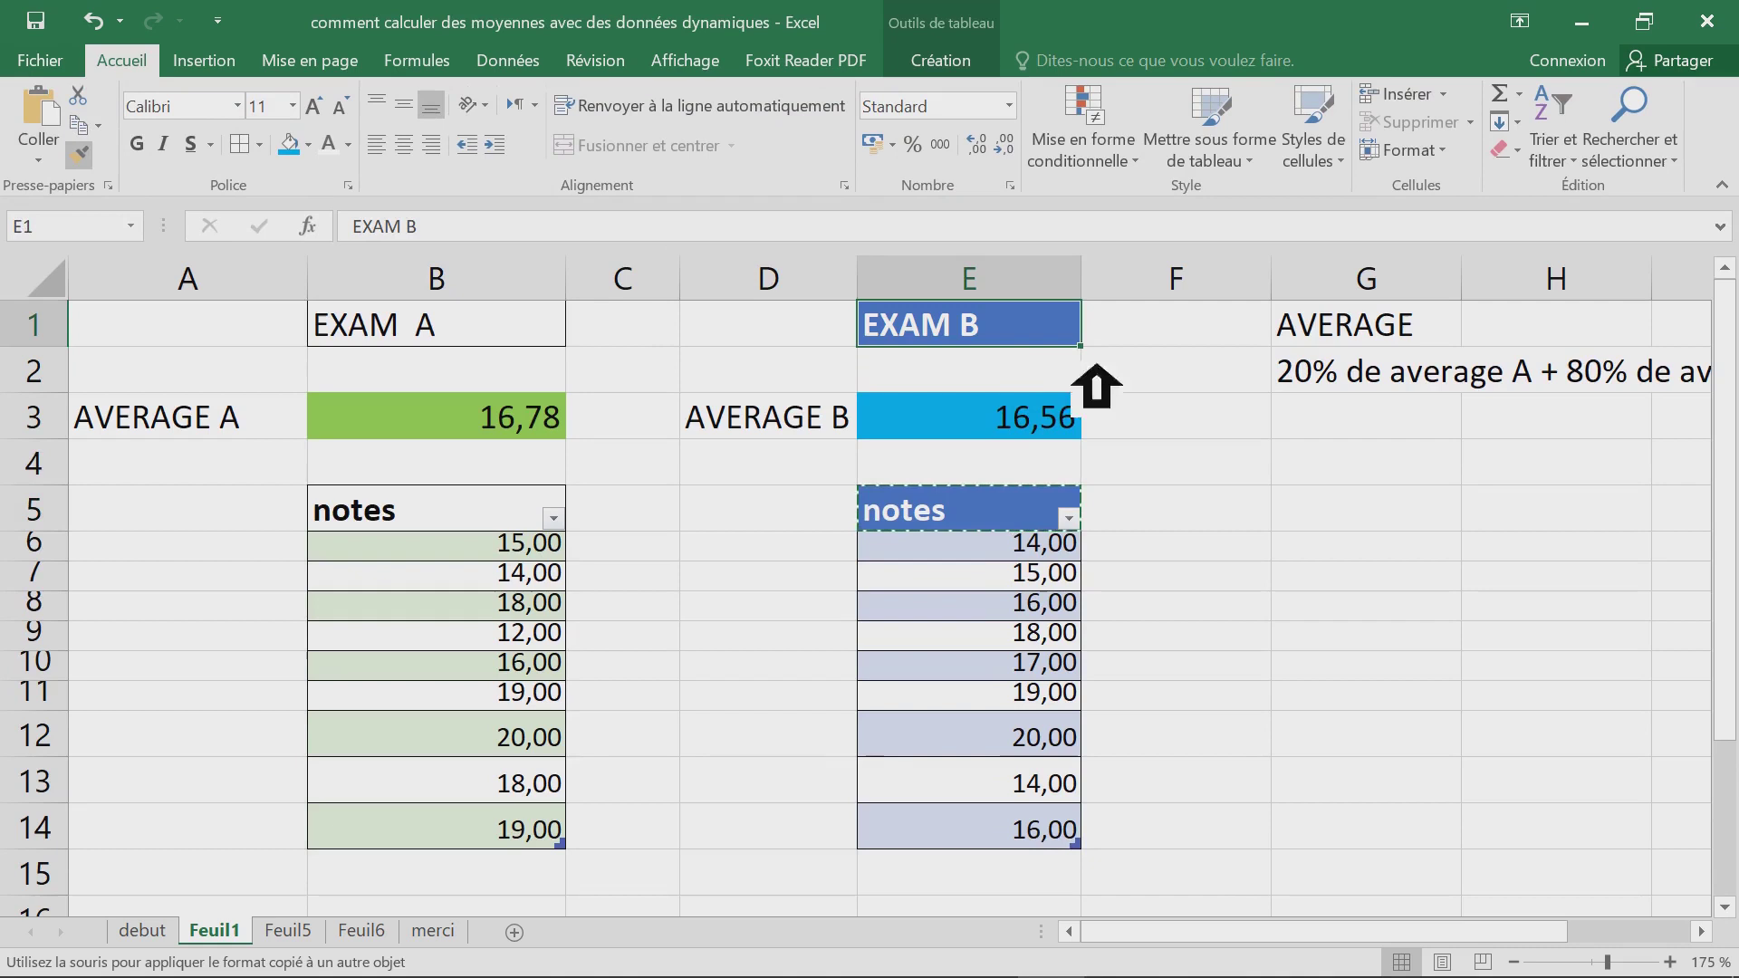
key(Escape)
click(1331, 526)
click(441, 426)
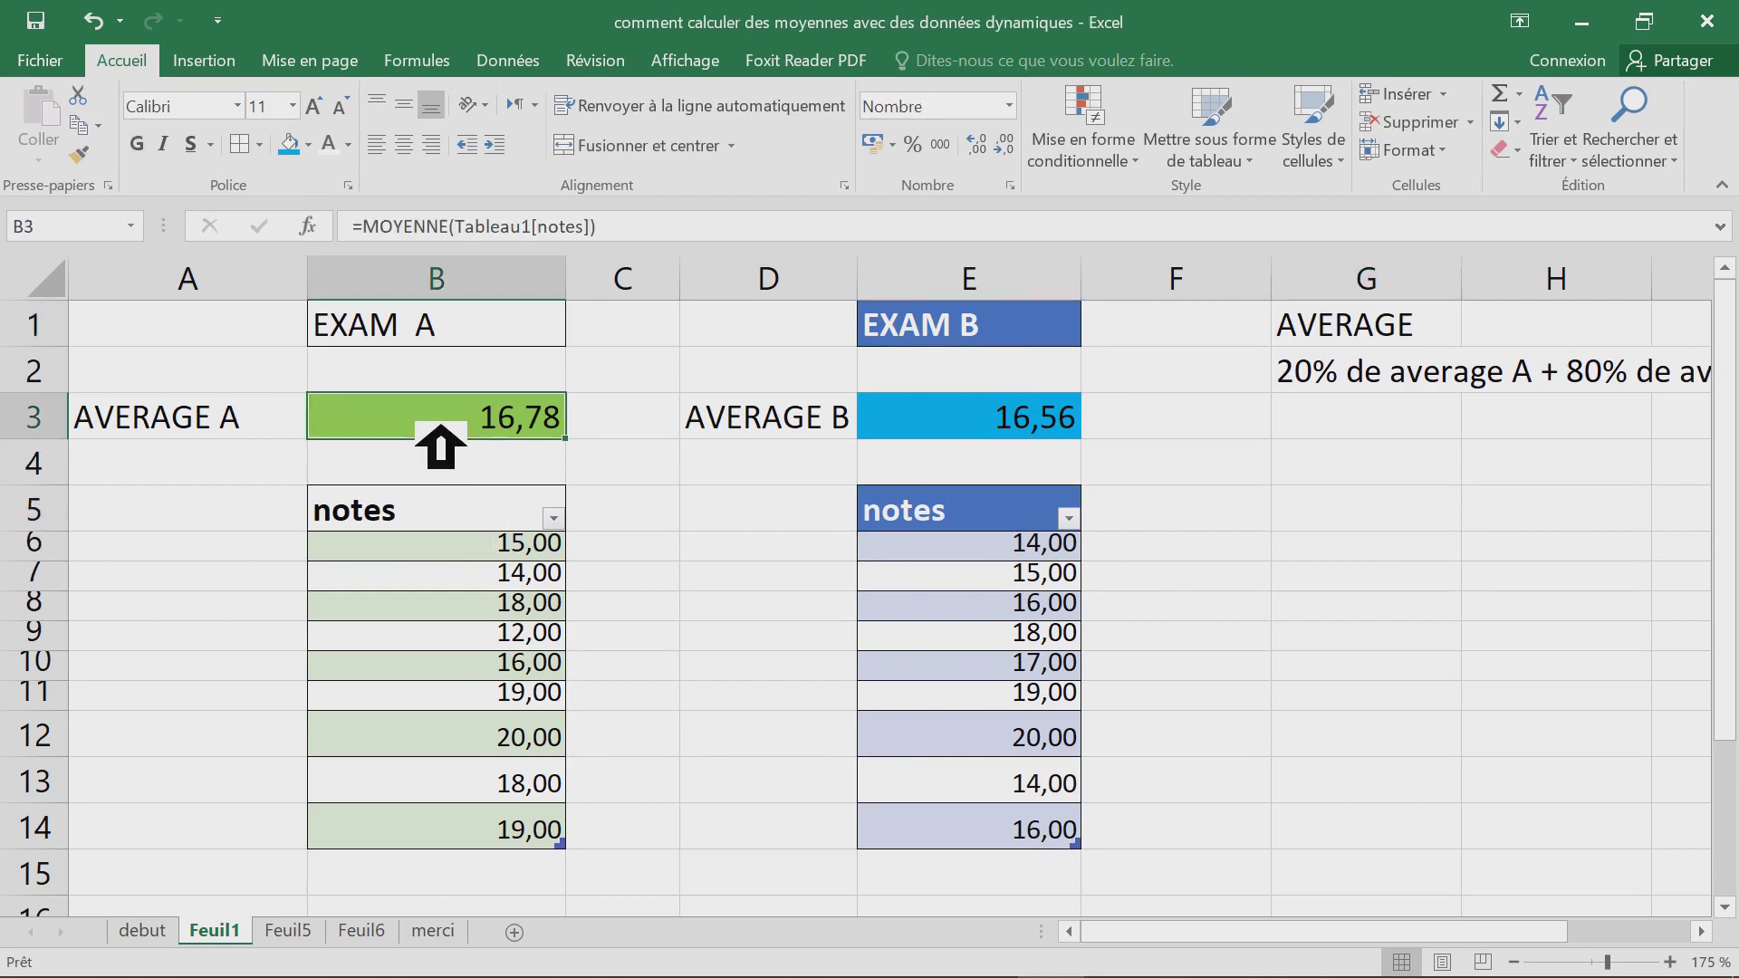
click(399, 328)
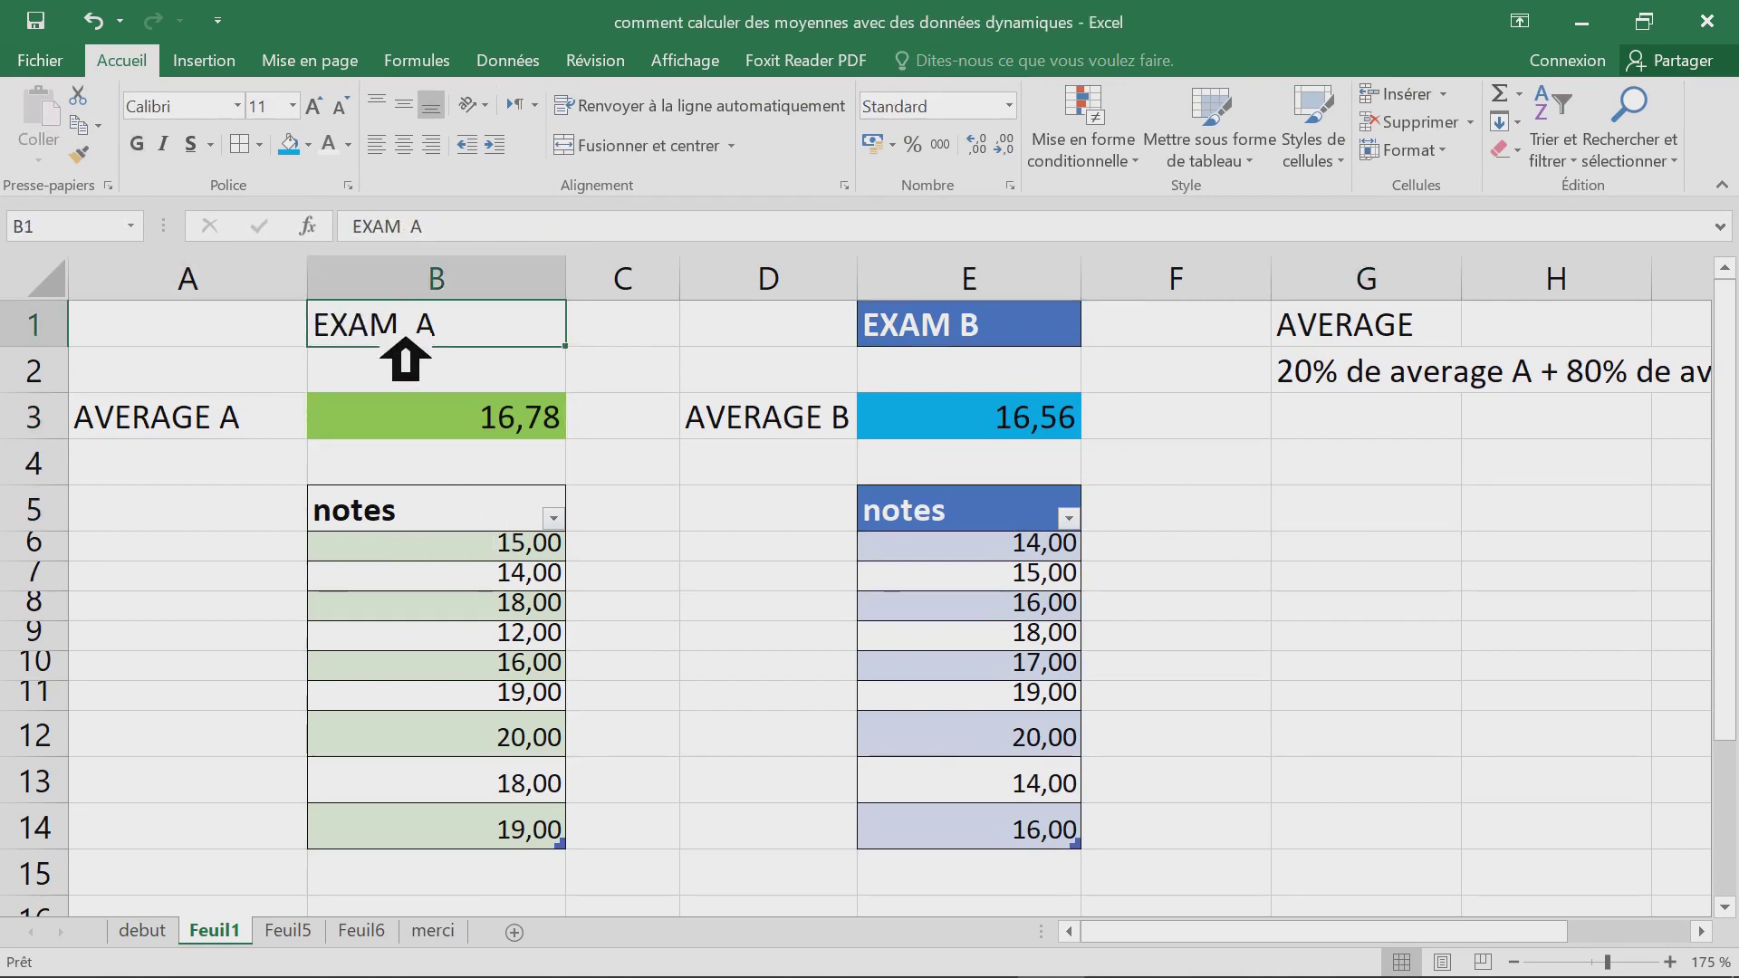
- Fill the EXAM A title in B1 green
click(308, 145)
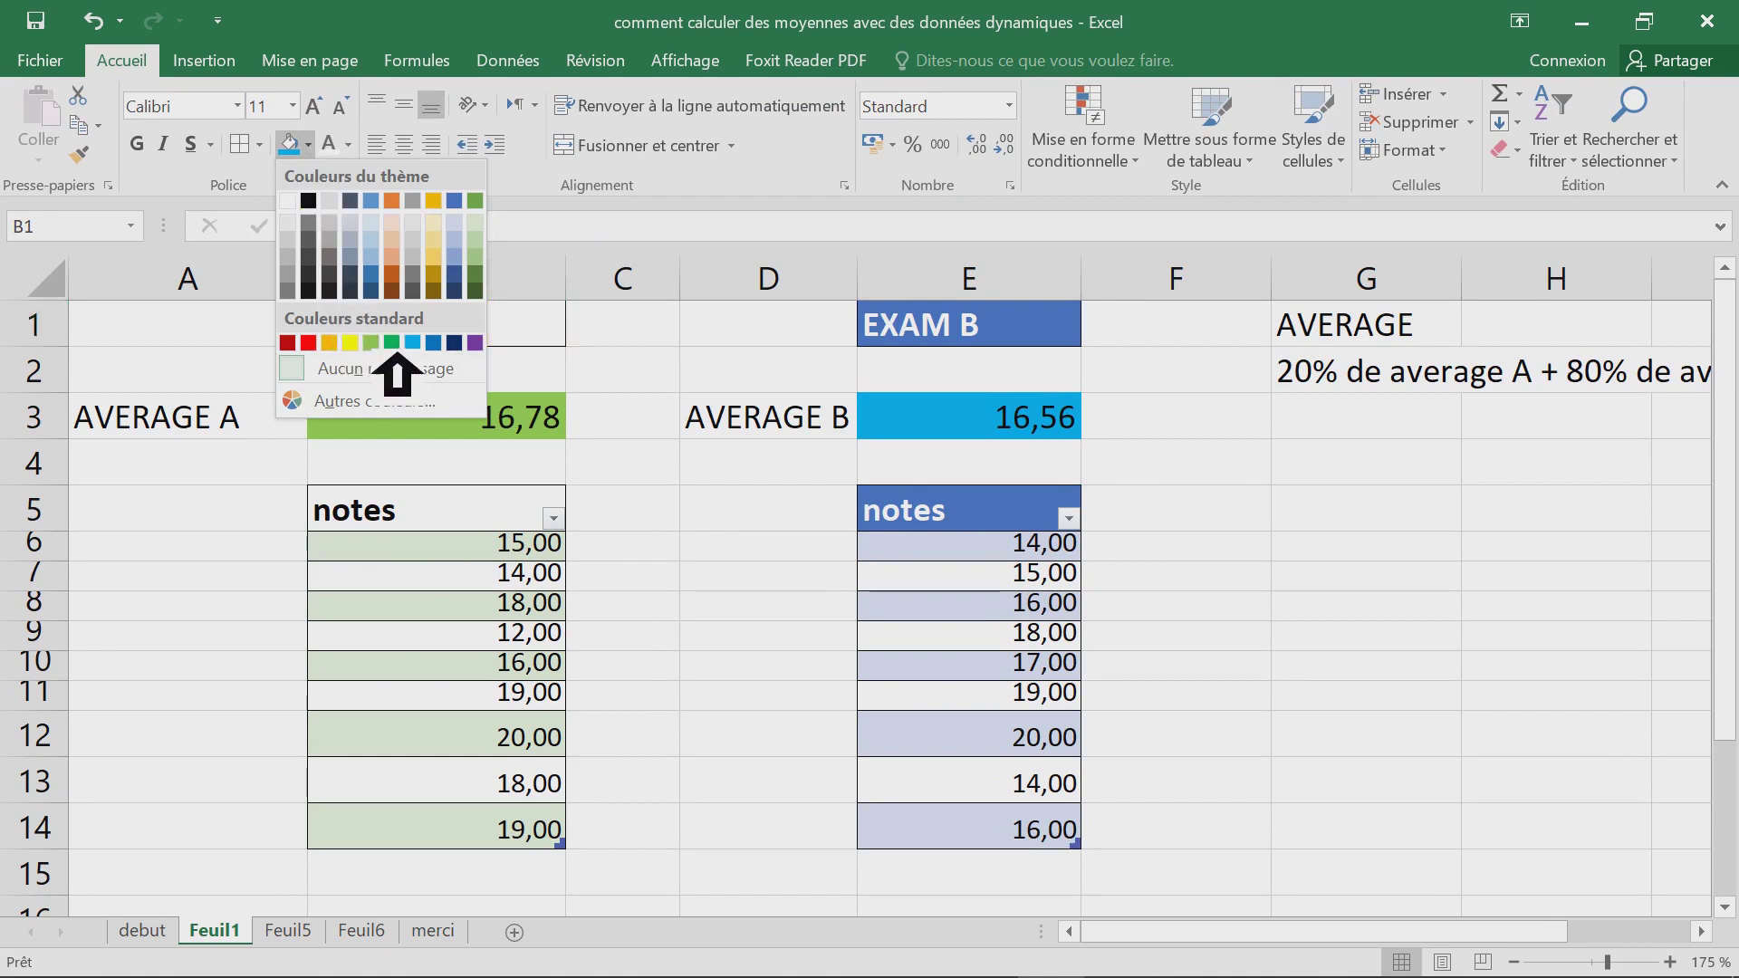
click(367, 338)
click(787, 580)
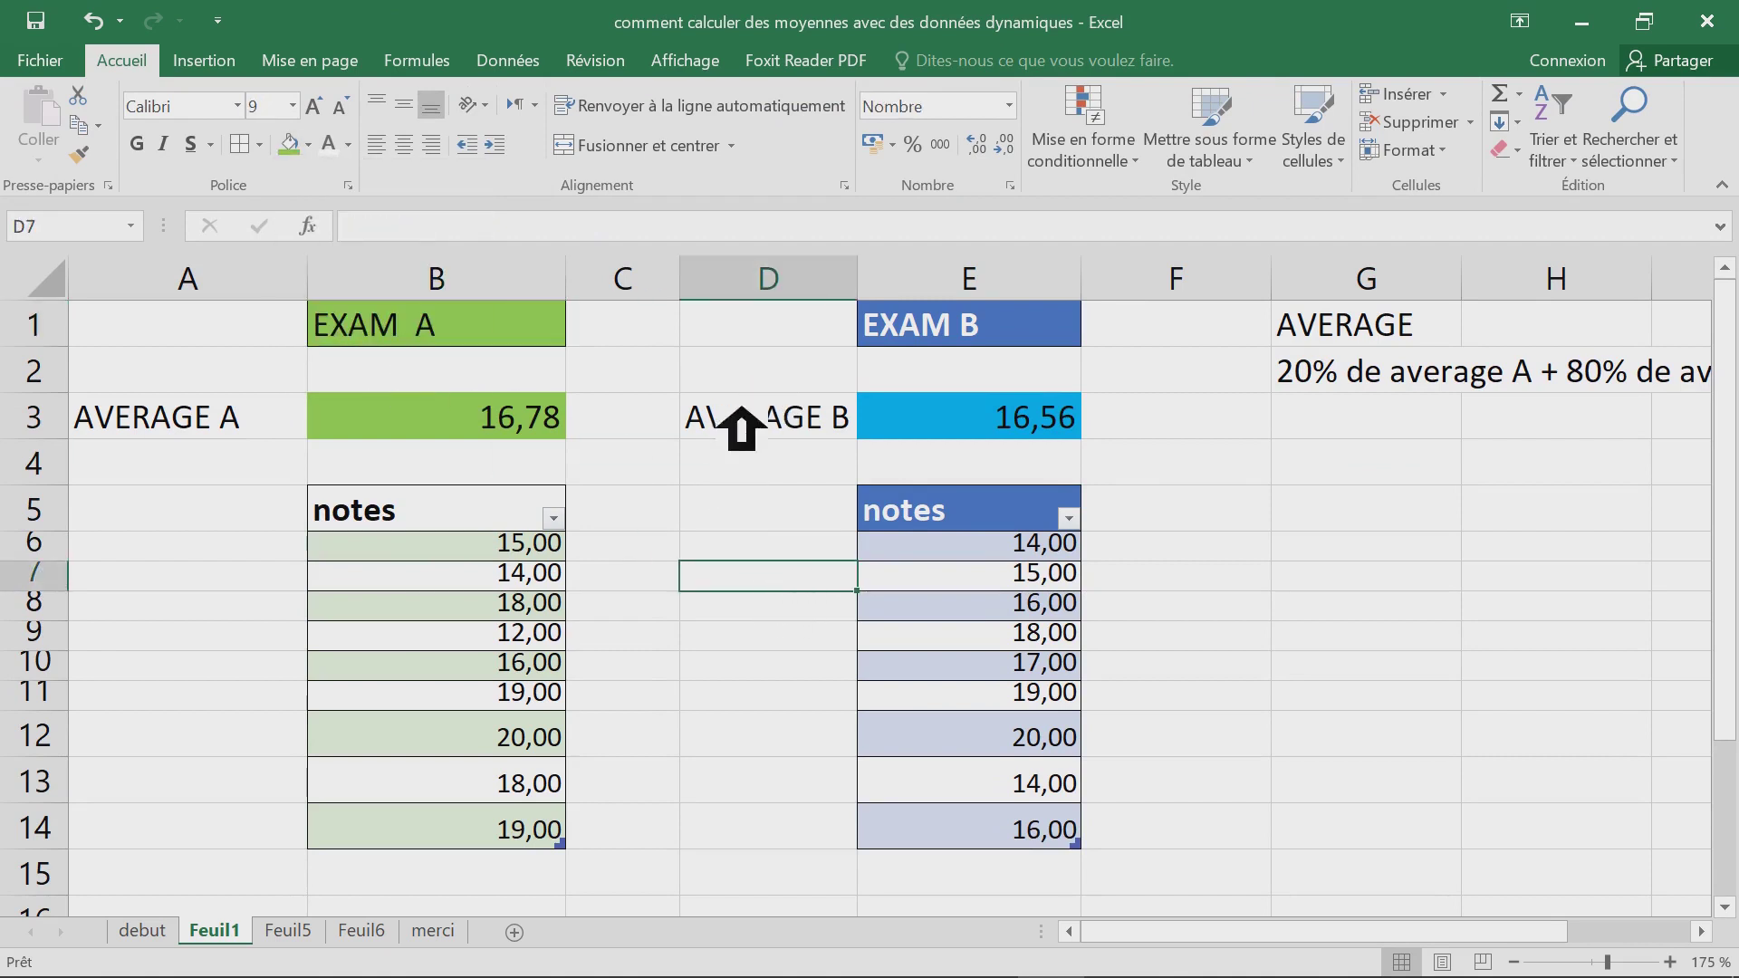
- Narrow column A, auto-fit column B and narrow column C to about 45 pixels
drag(1349, 334, 1556, 385)
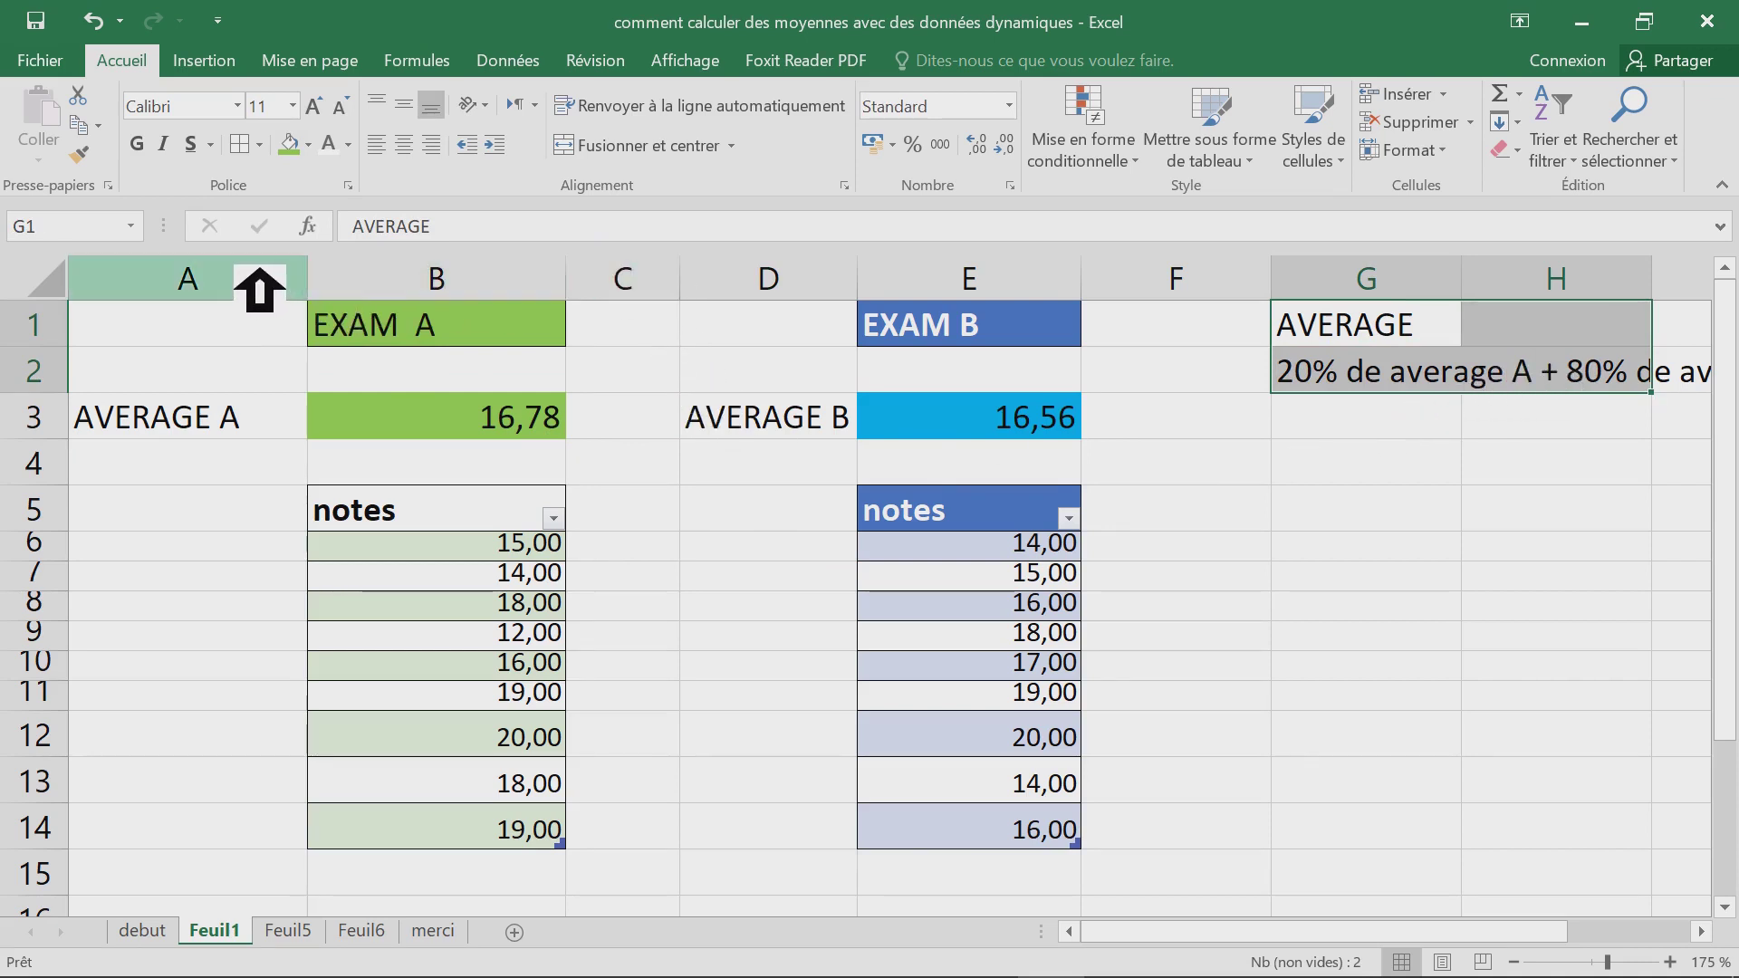
drag(329, 290, 272, 311)
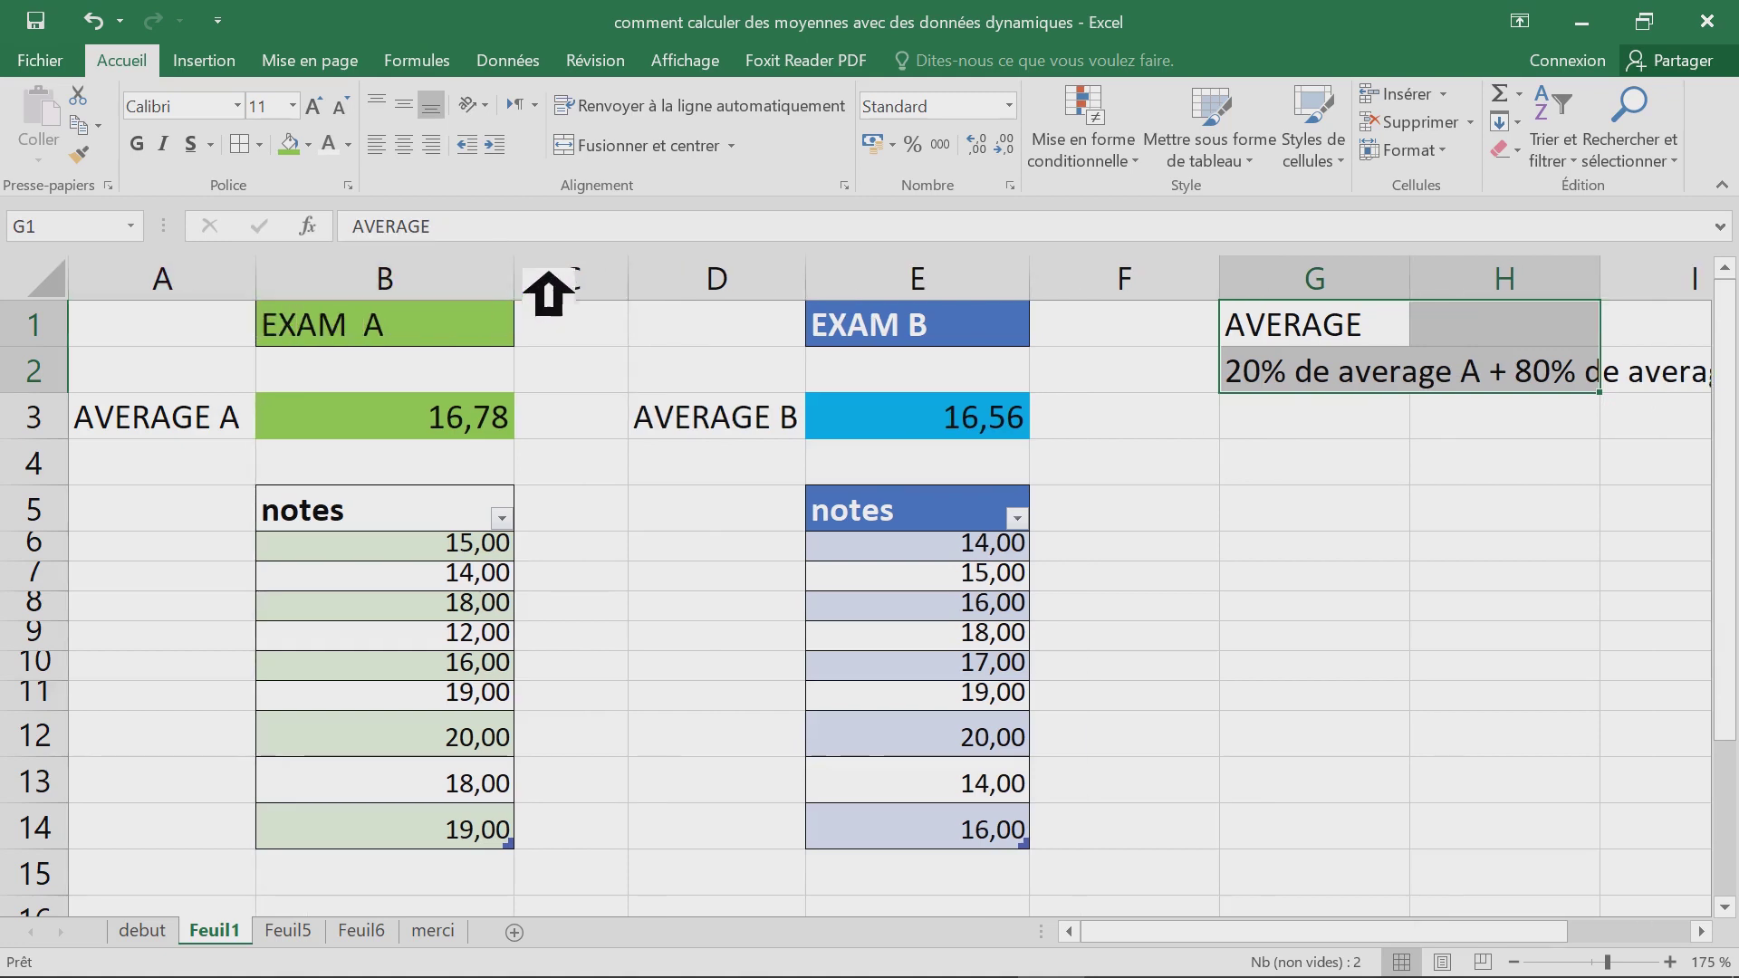
double_click(514, 279)
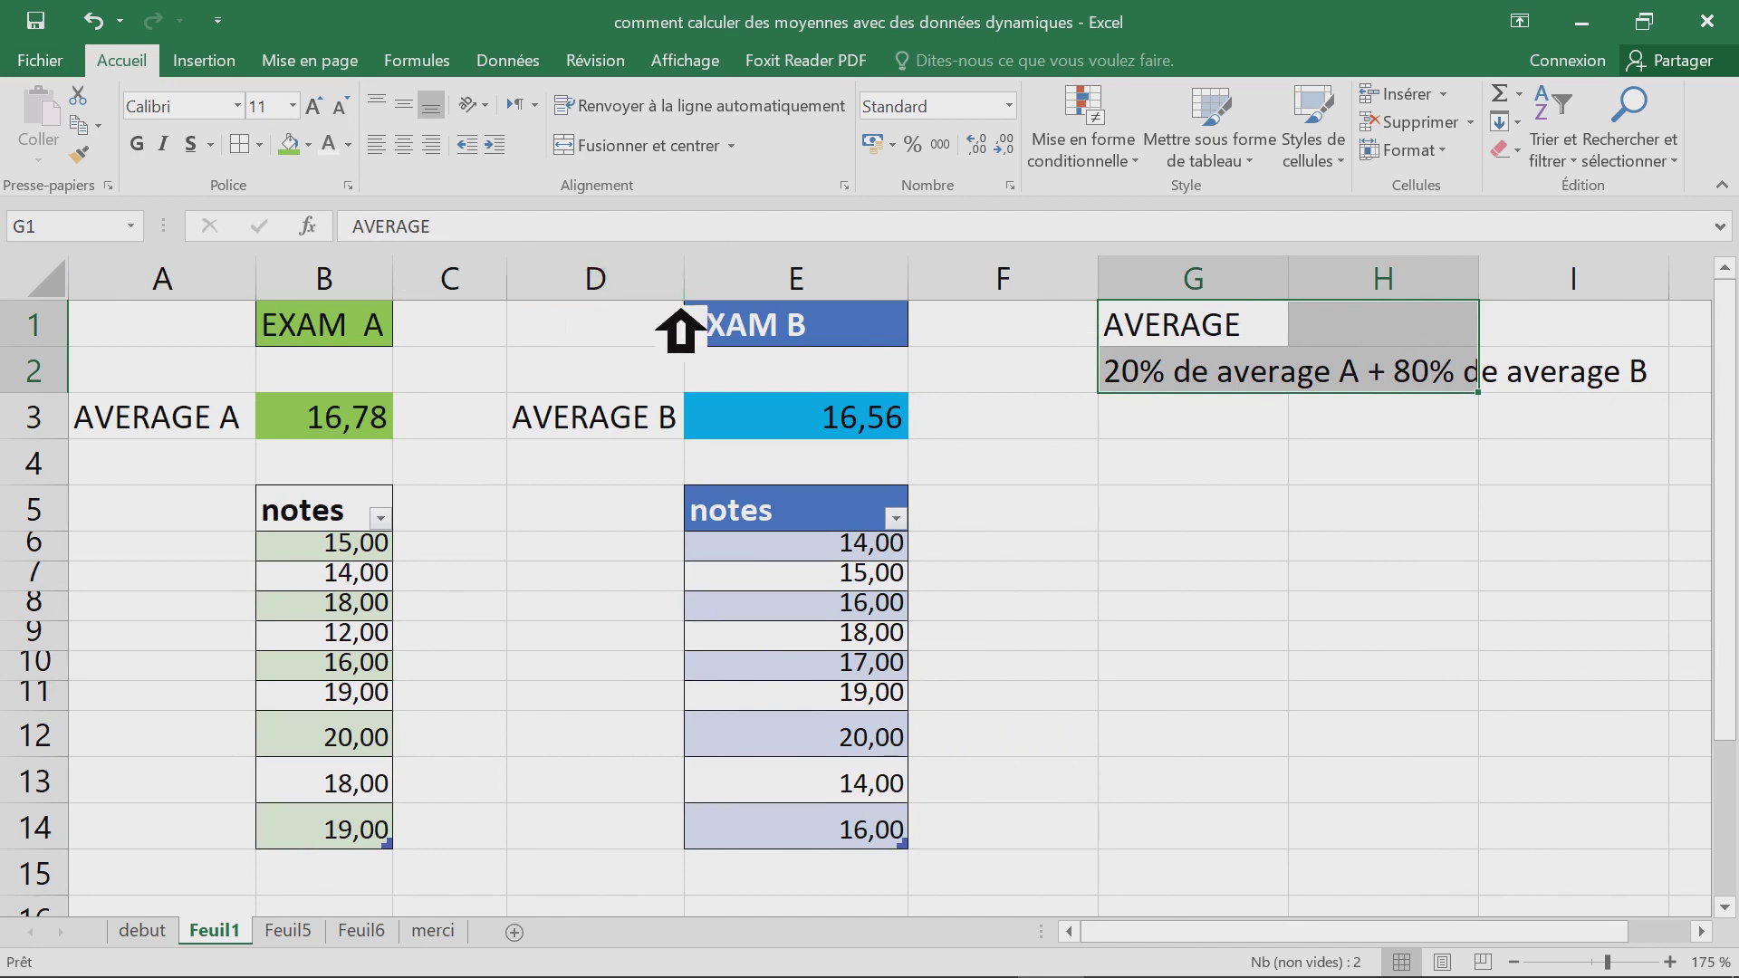
drag(529, 290, 481, 292)
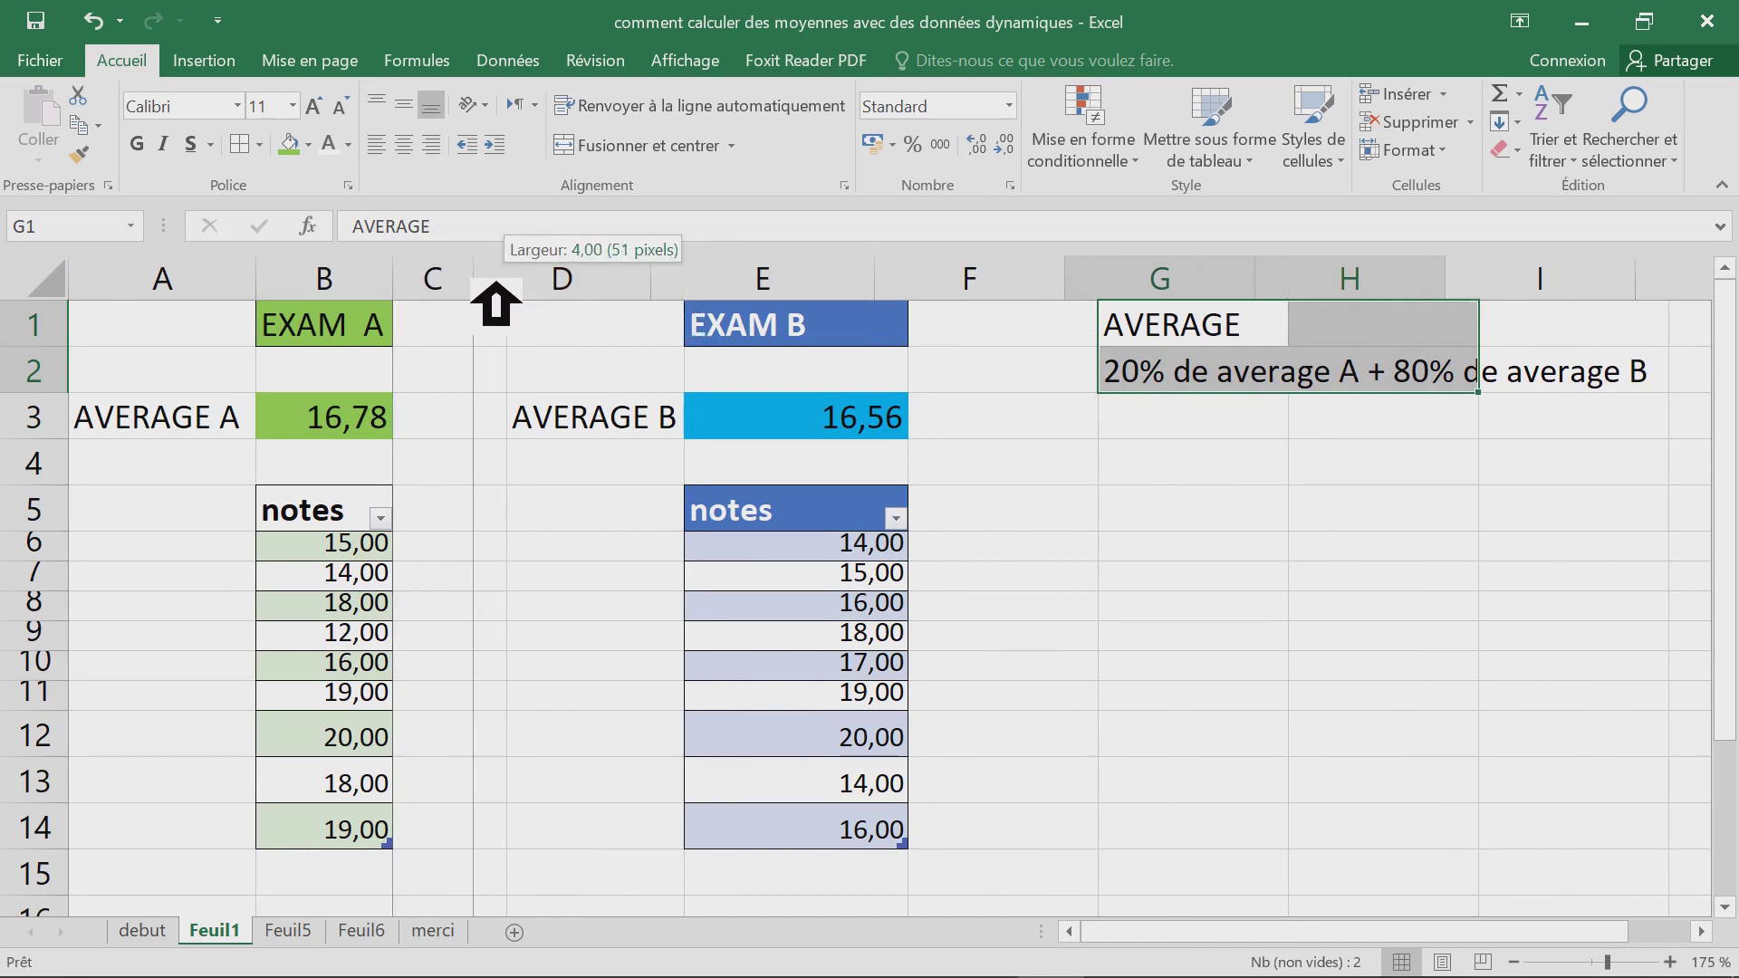
drag(481, 305, 478, 305)
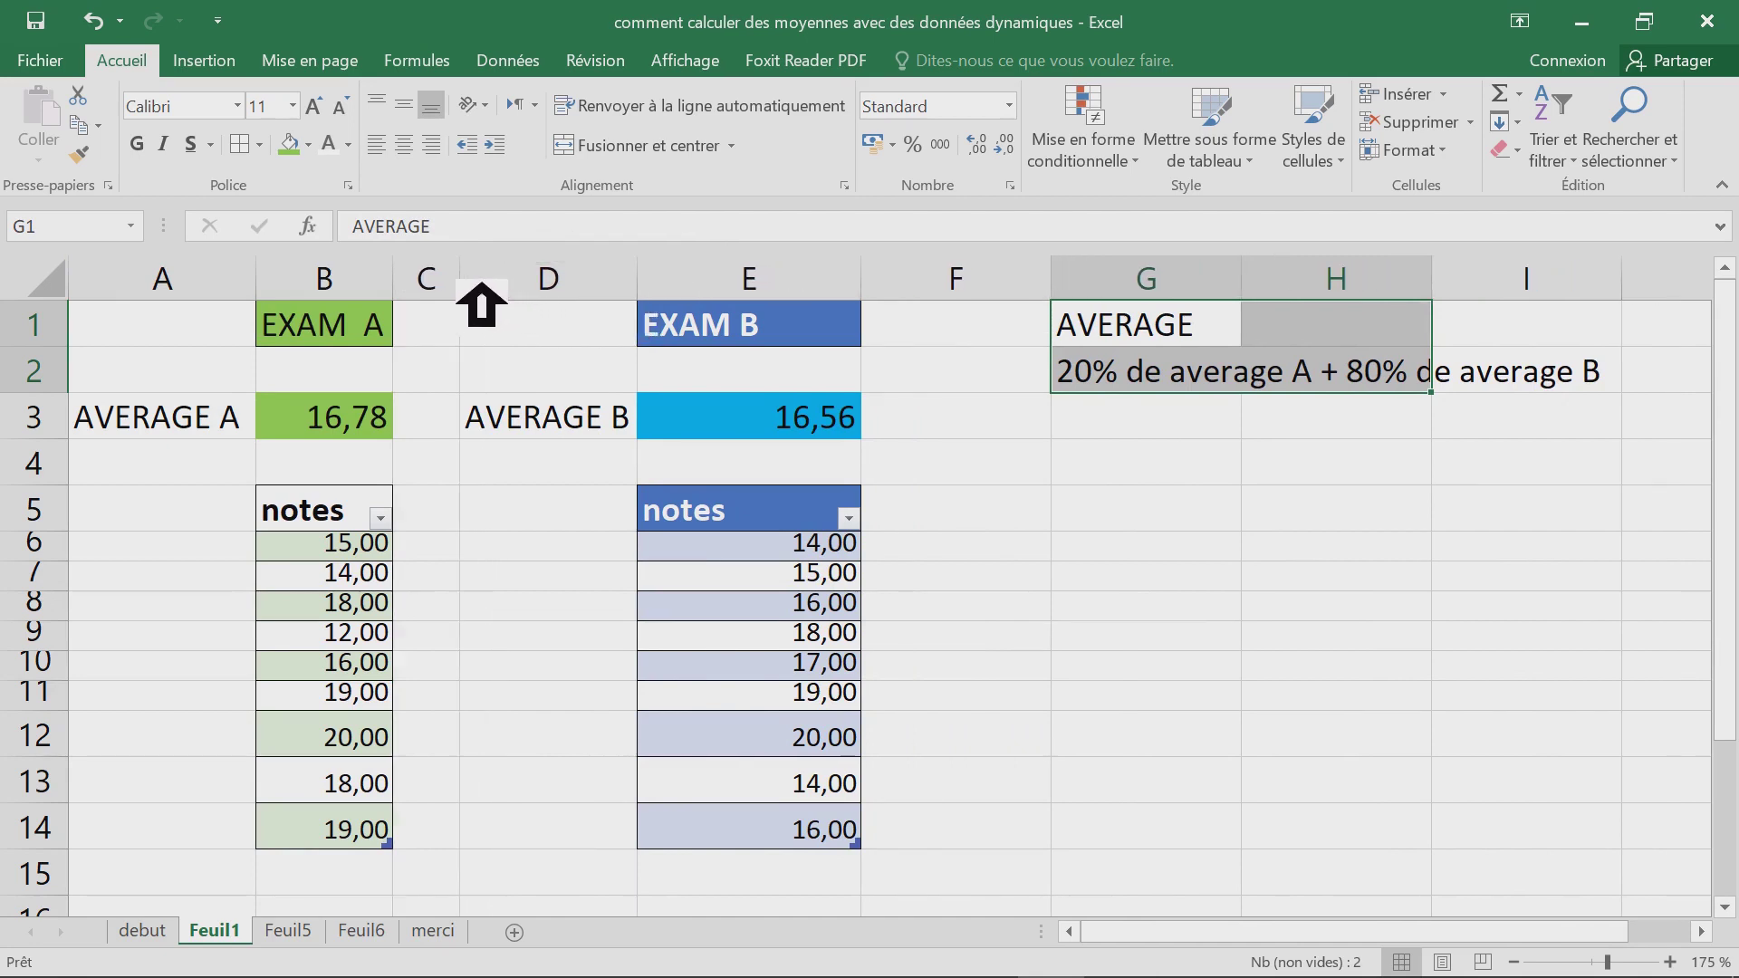
click(573, 548)
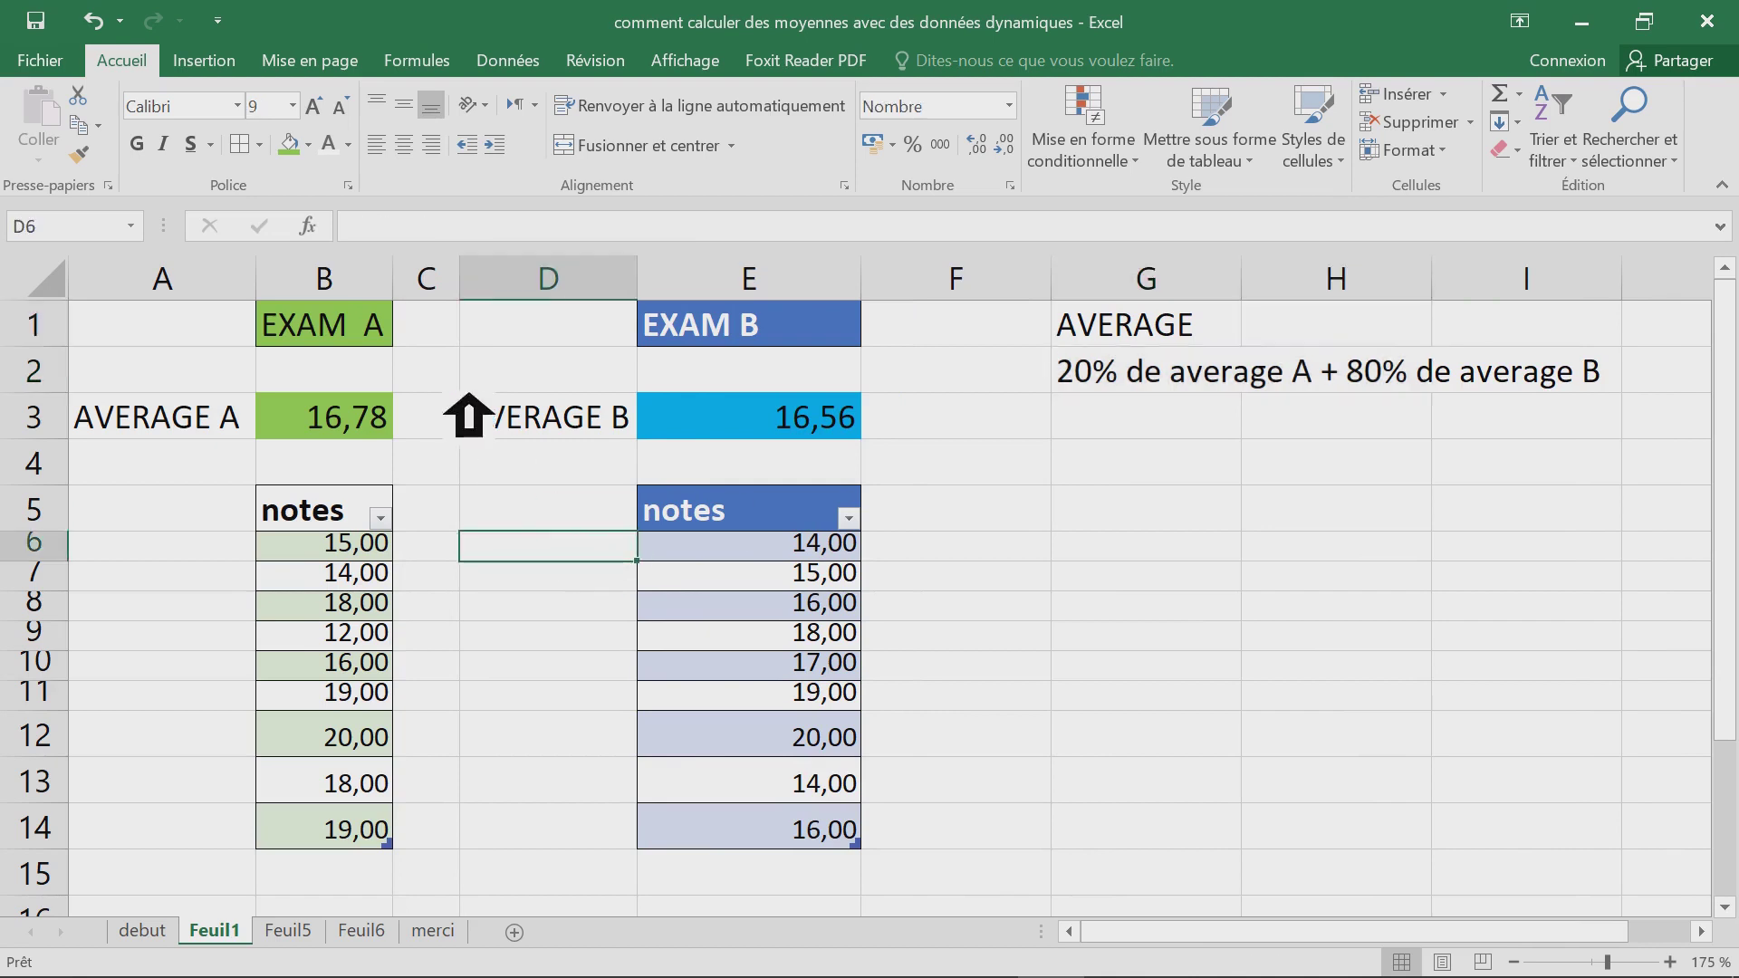
- Fill column C navy and shrink it into a thin divider strip
click(450, 294)
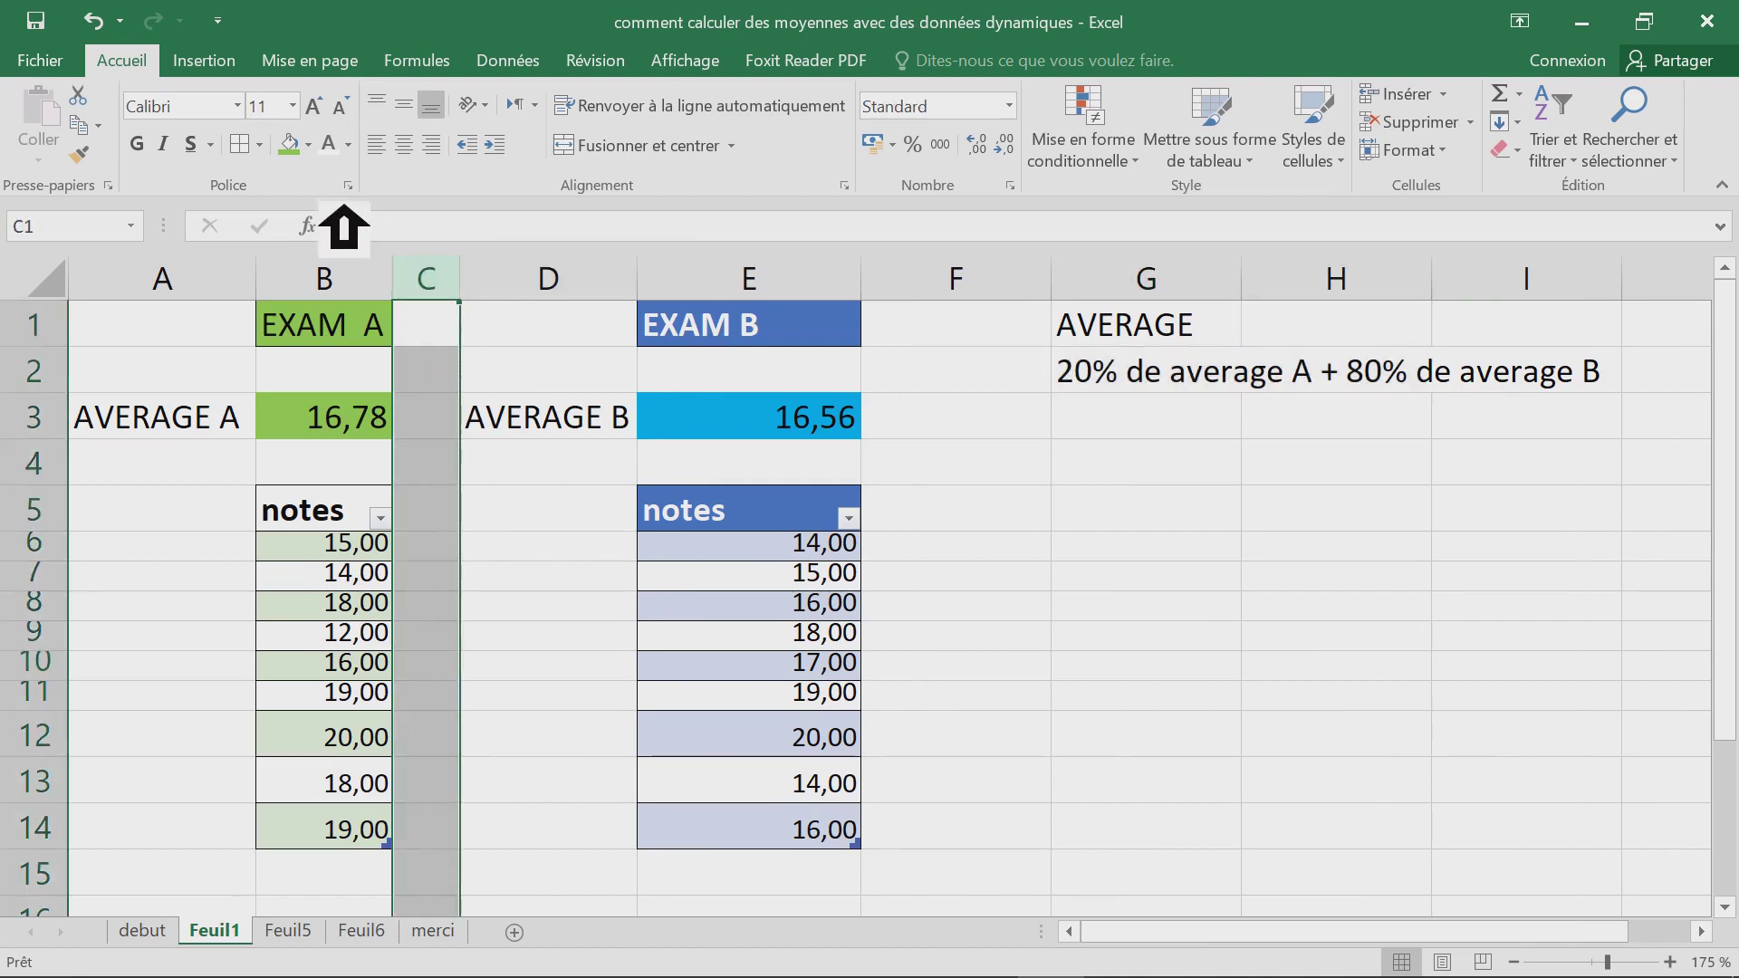
click(308, 145)
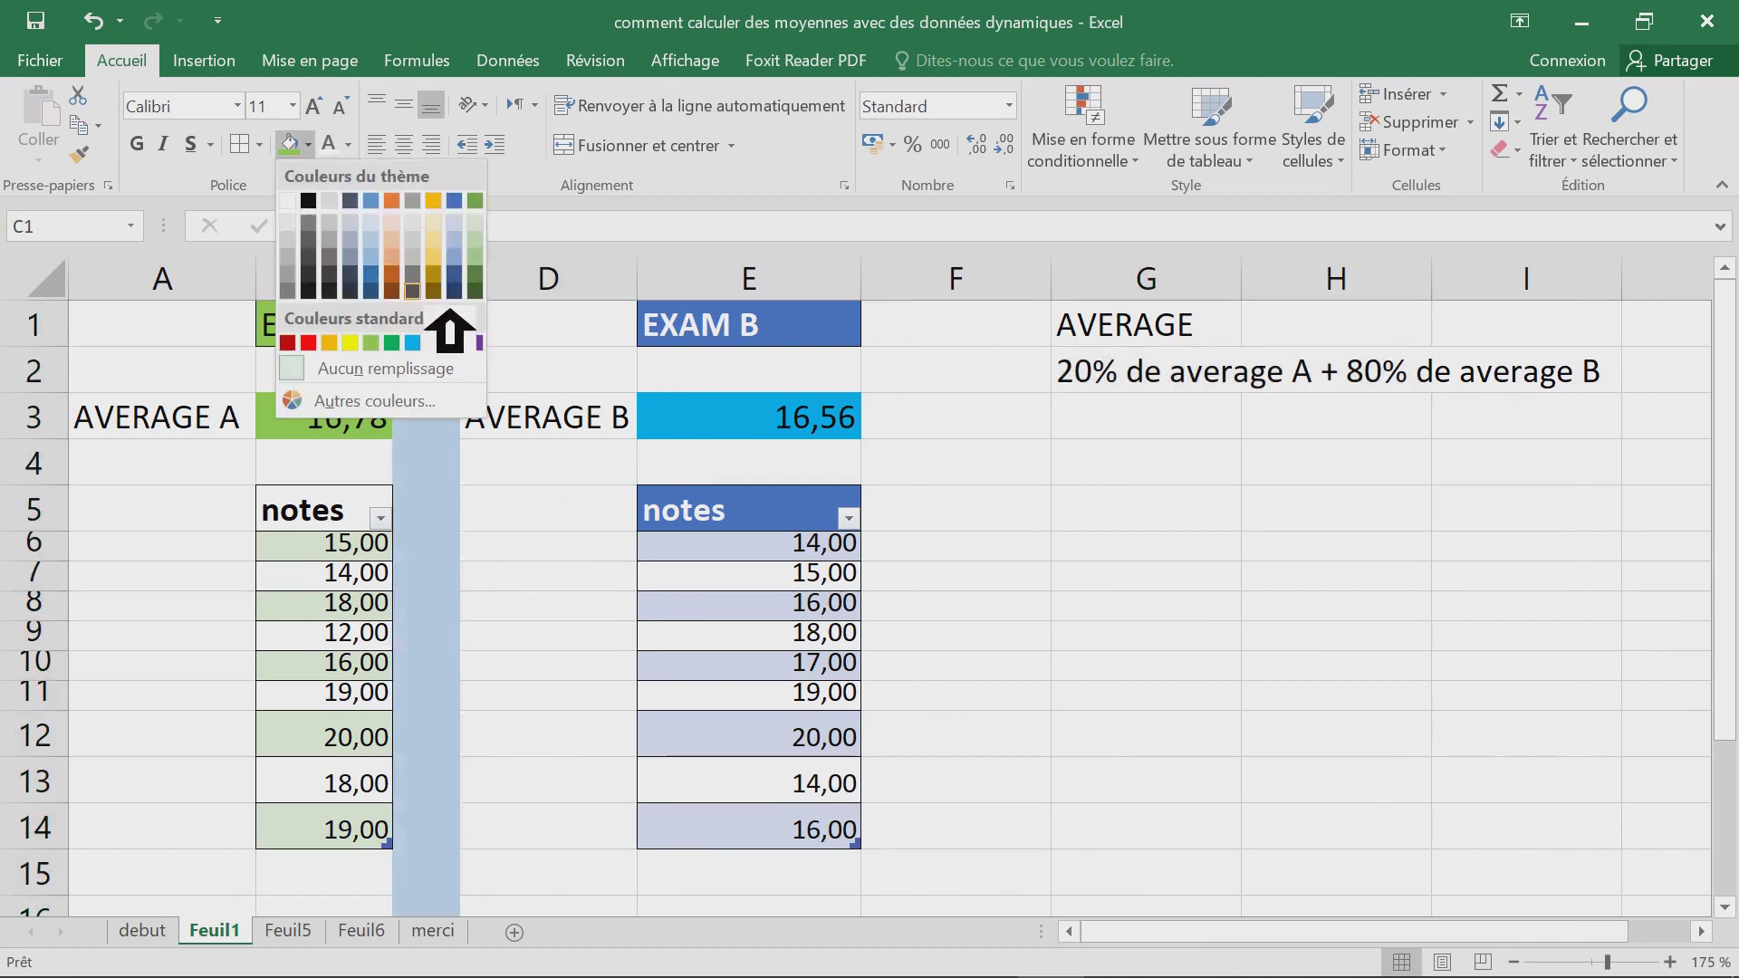
click(456, 344)
drag(460, 295, 438, 299)
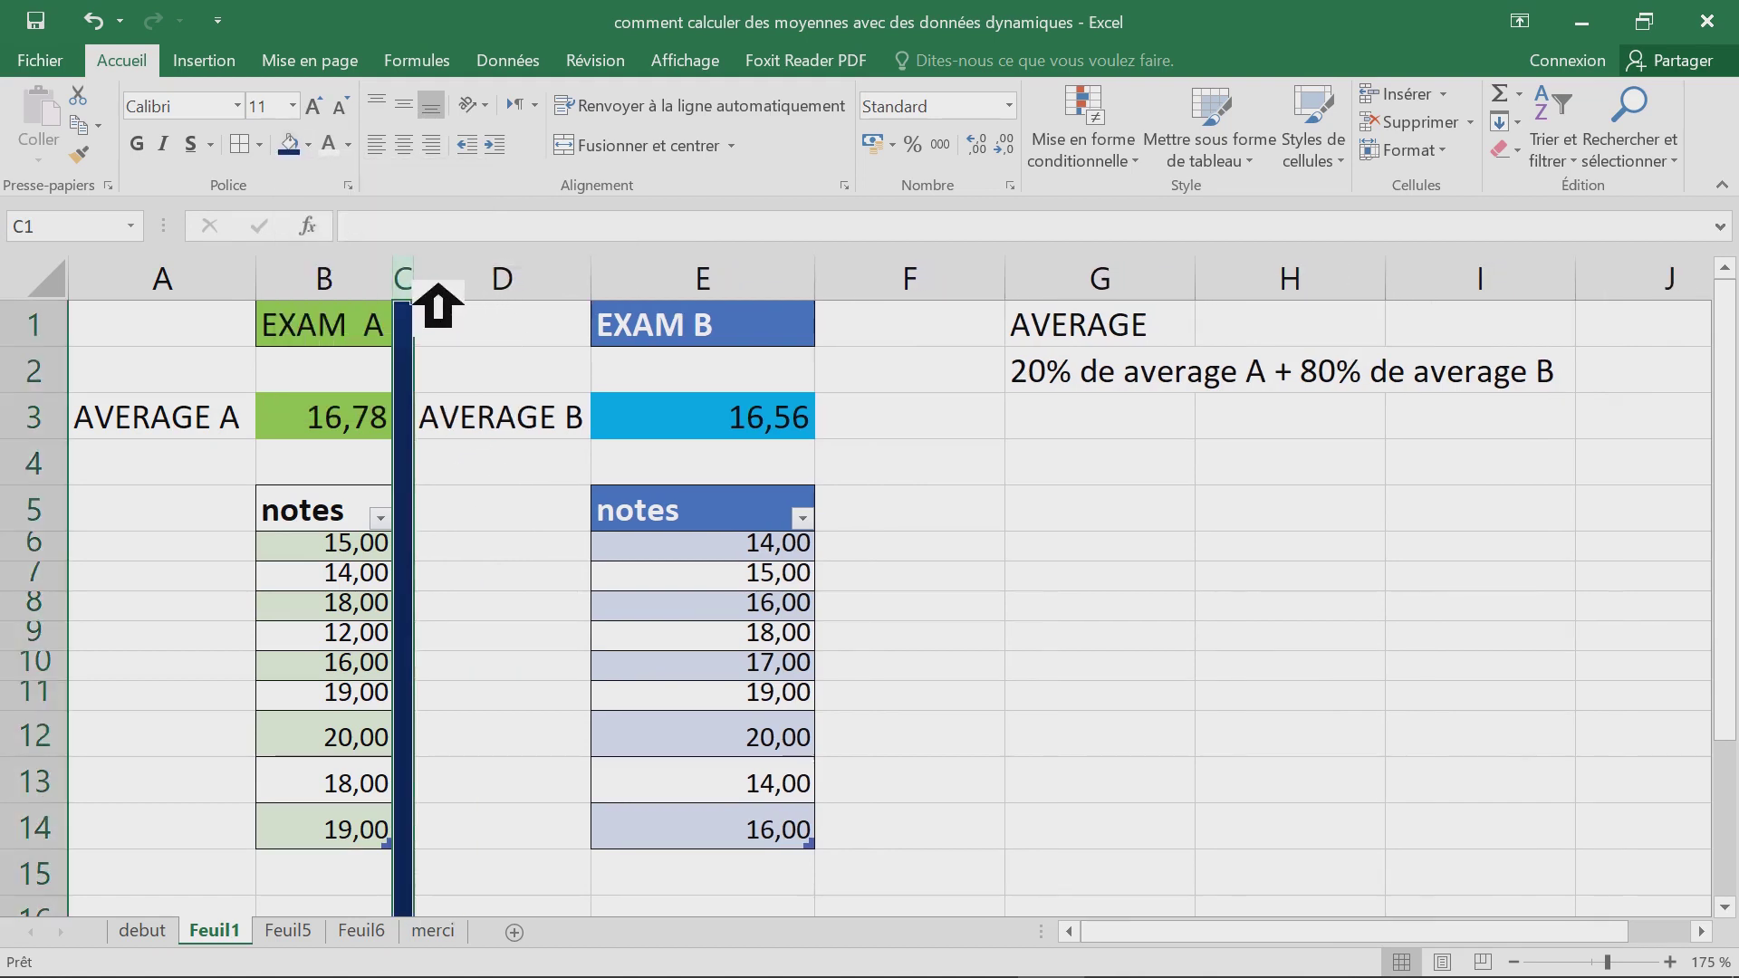
click(552, 554)
click(698, 335)
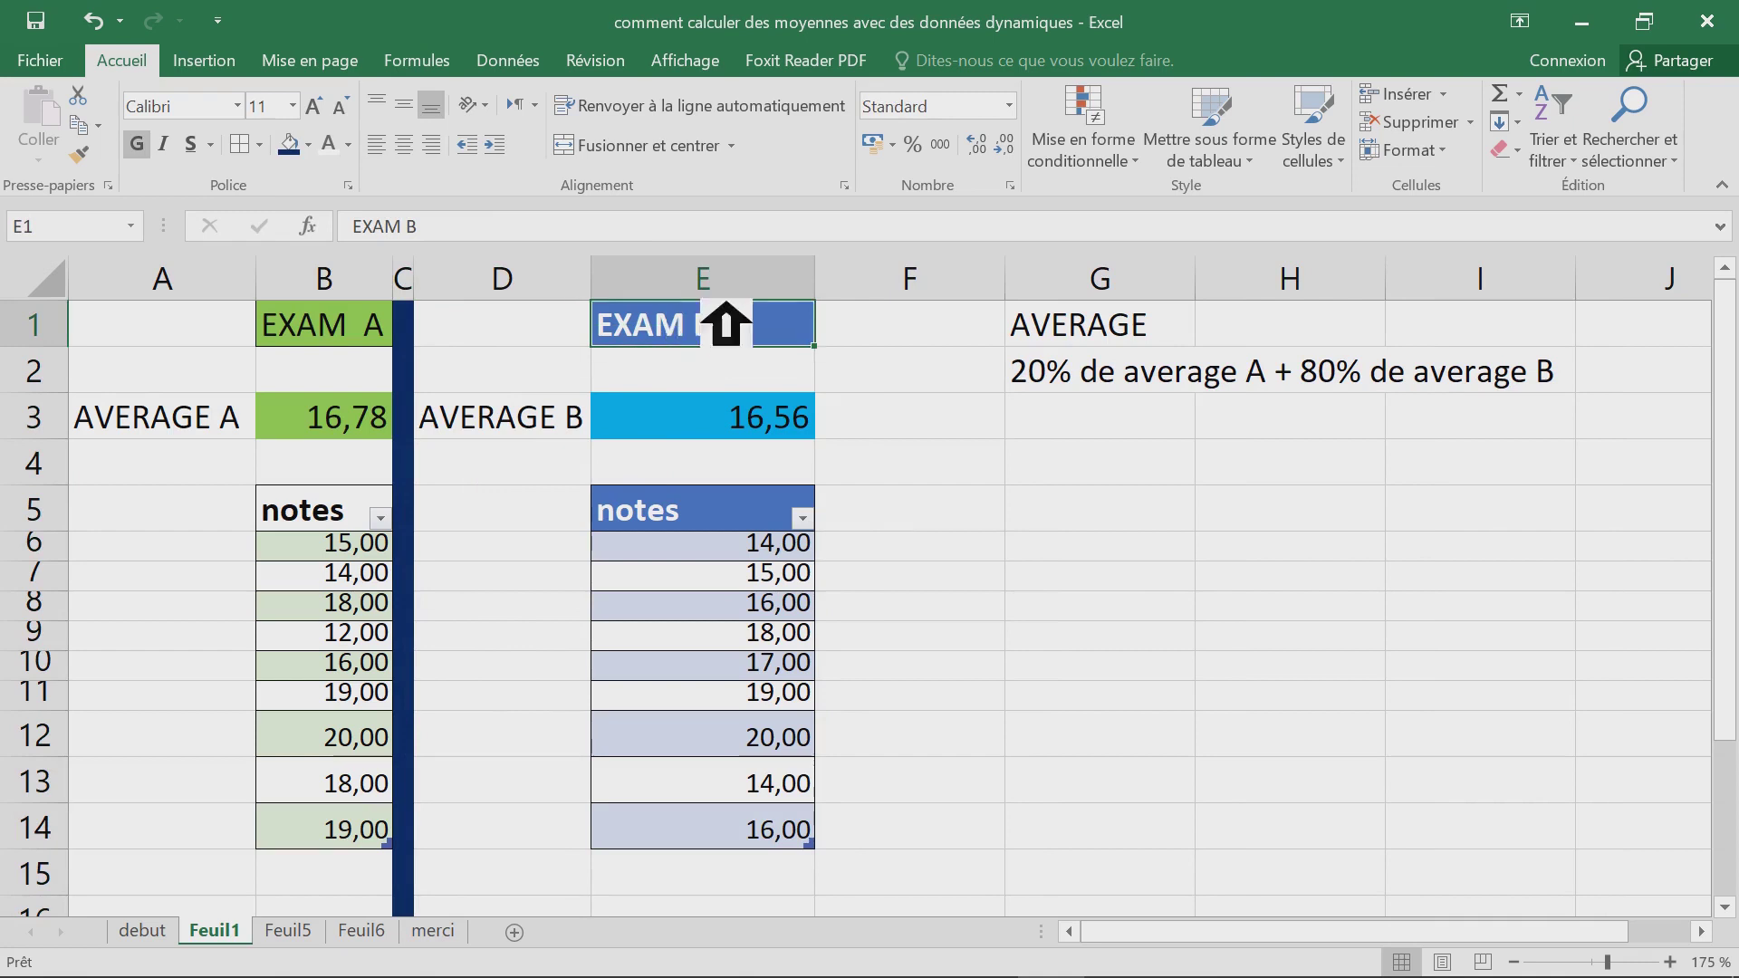
- Auto-fit column E and review the AVERAGE label and weighting description in G1:I2
double_click(835, 290)
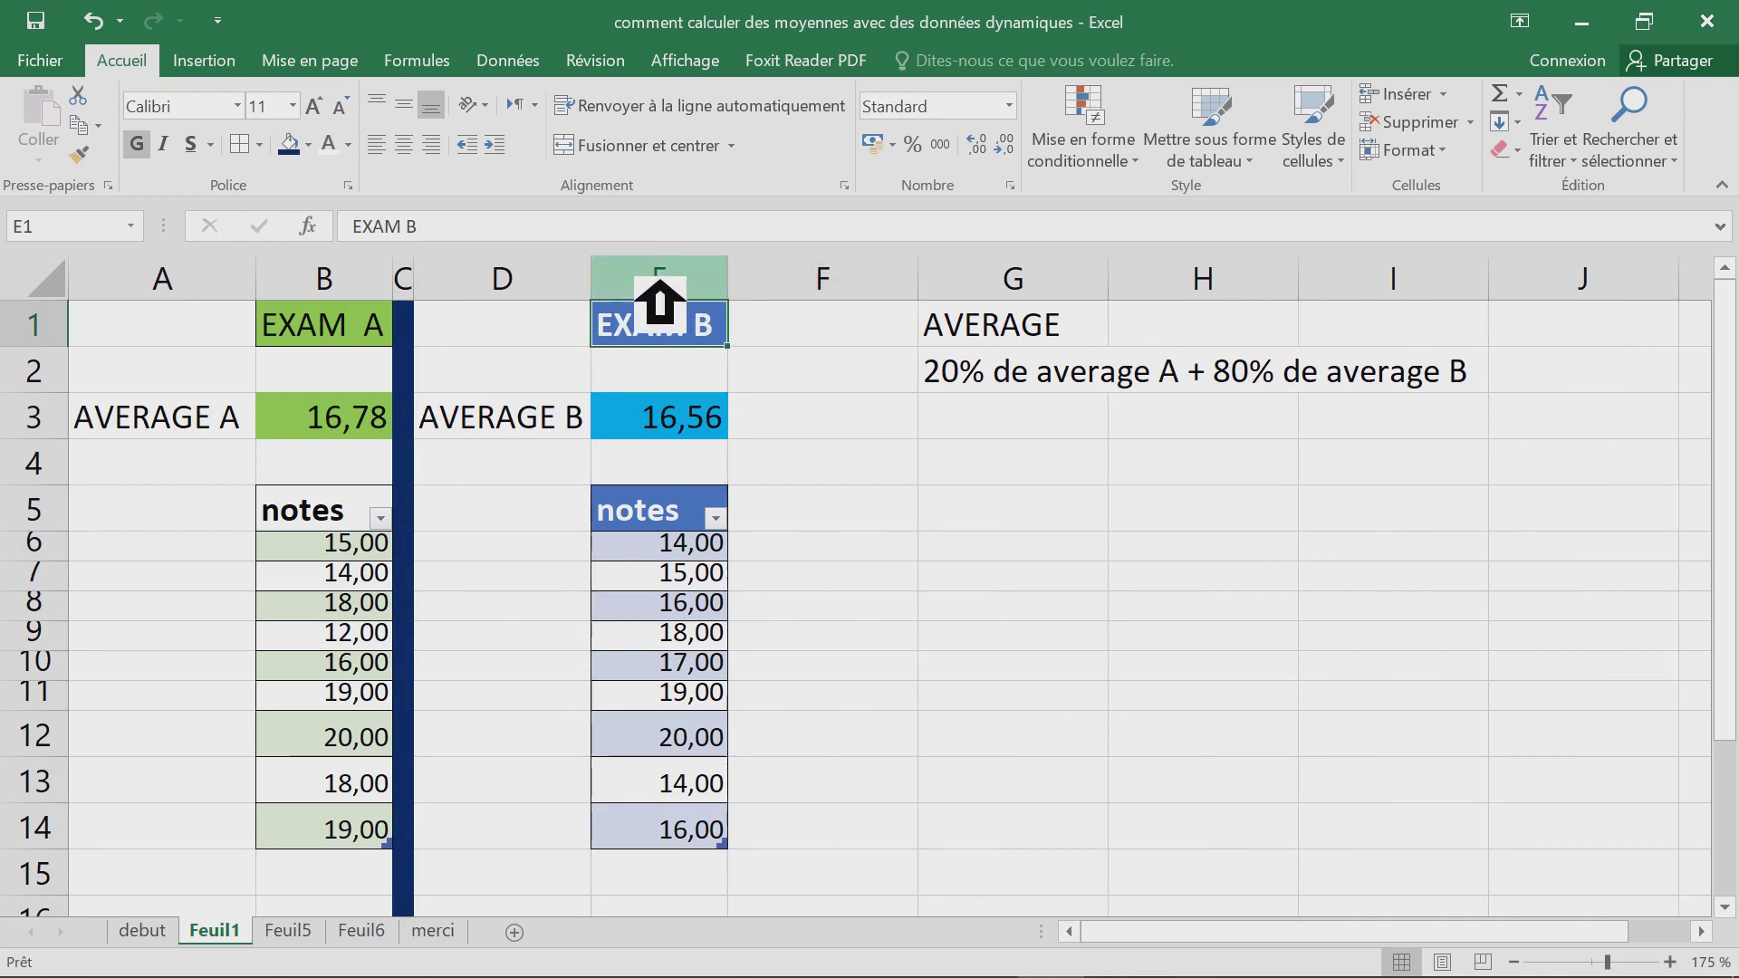
click(996, 378)
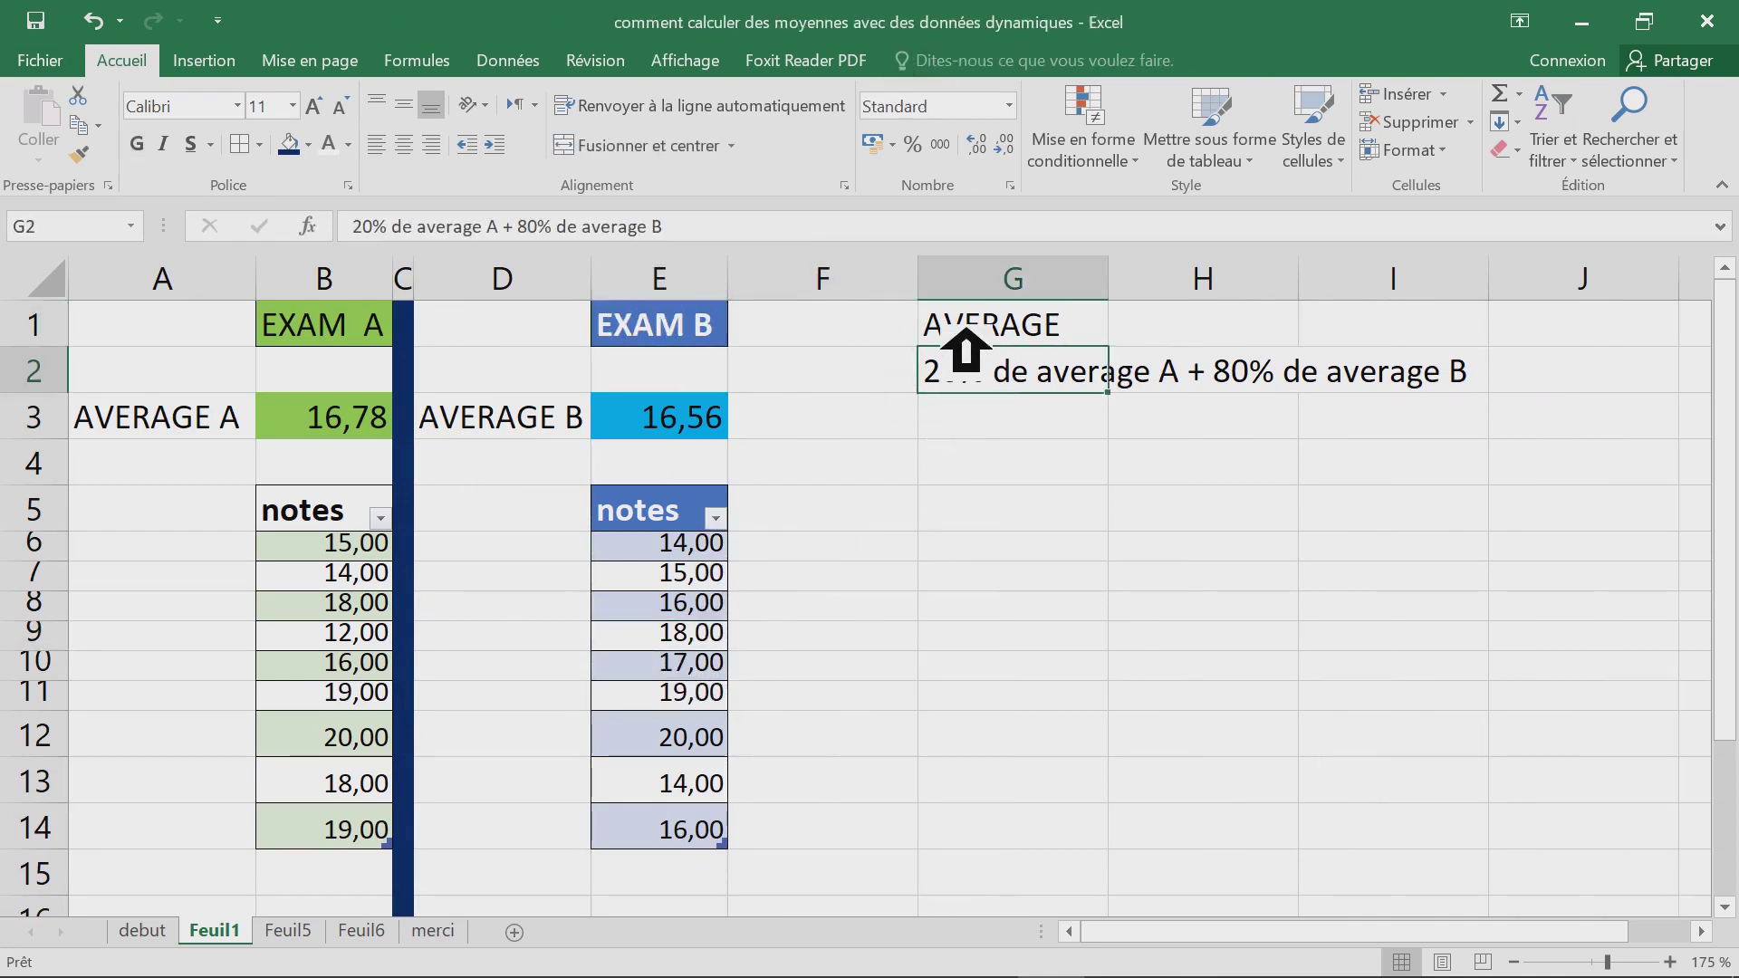
double_click(129, 55)
click(1020, 222)
click(1042, 277)
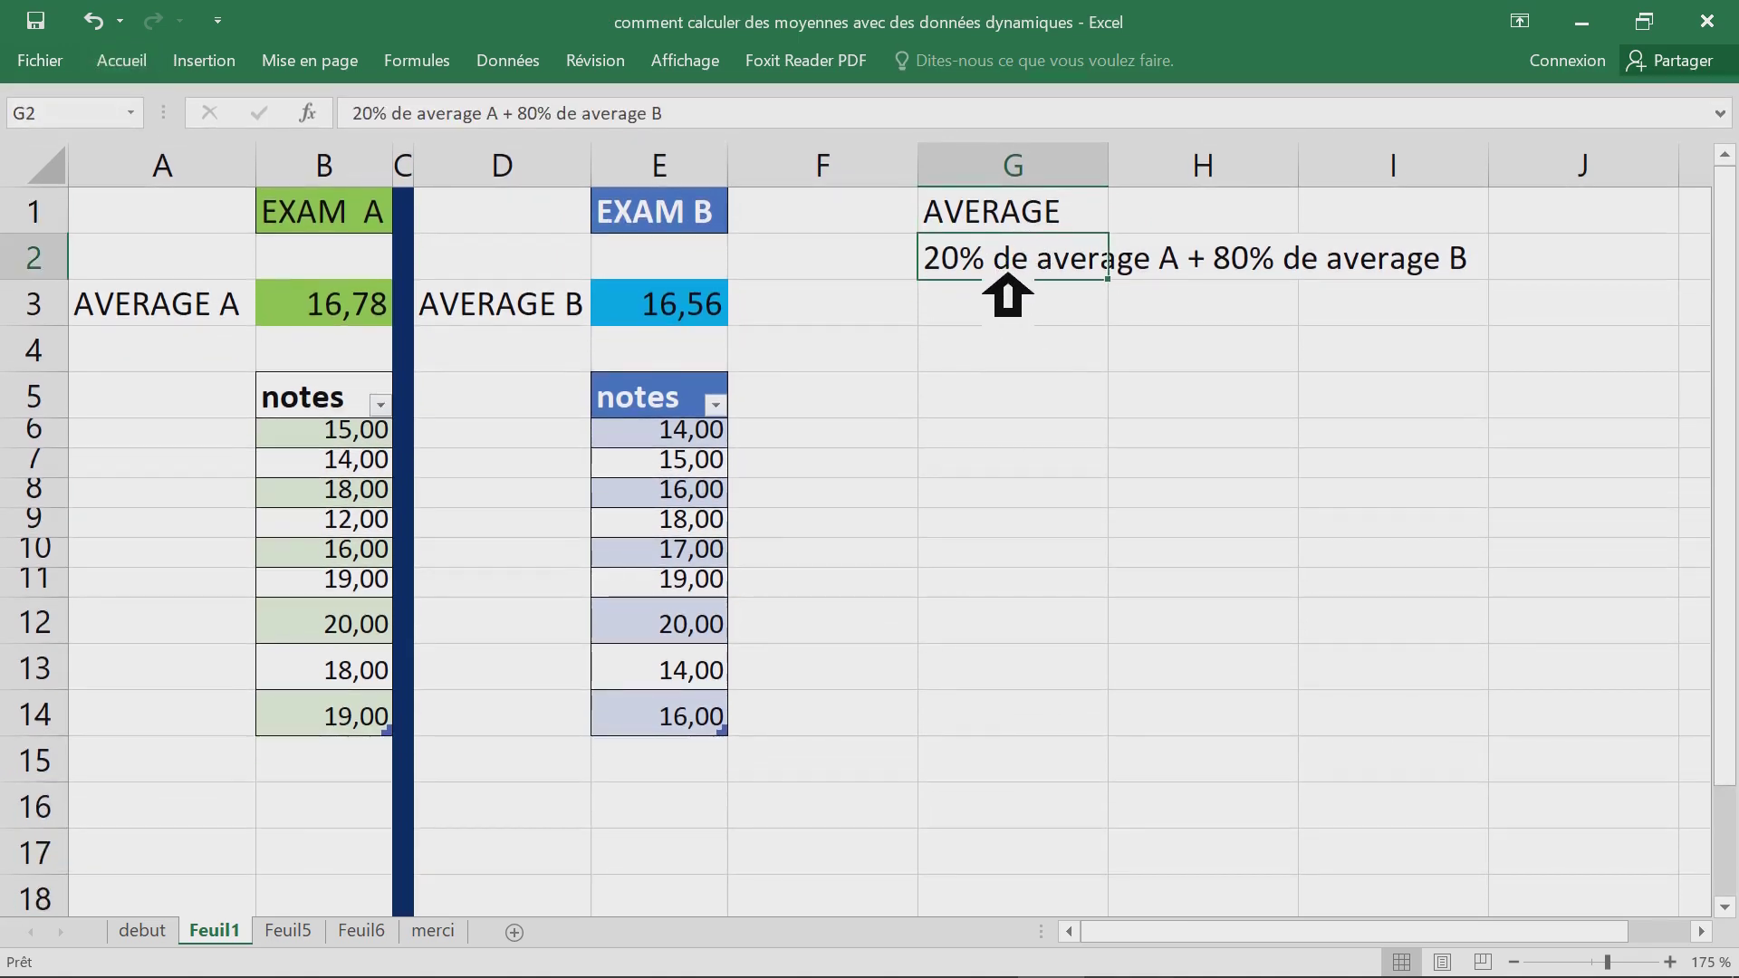
drag(1007, 277, 1443, 291)
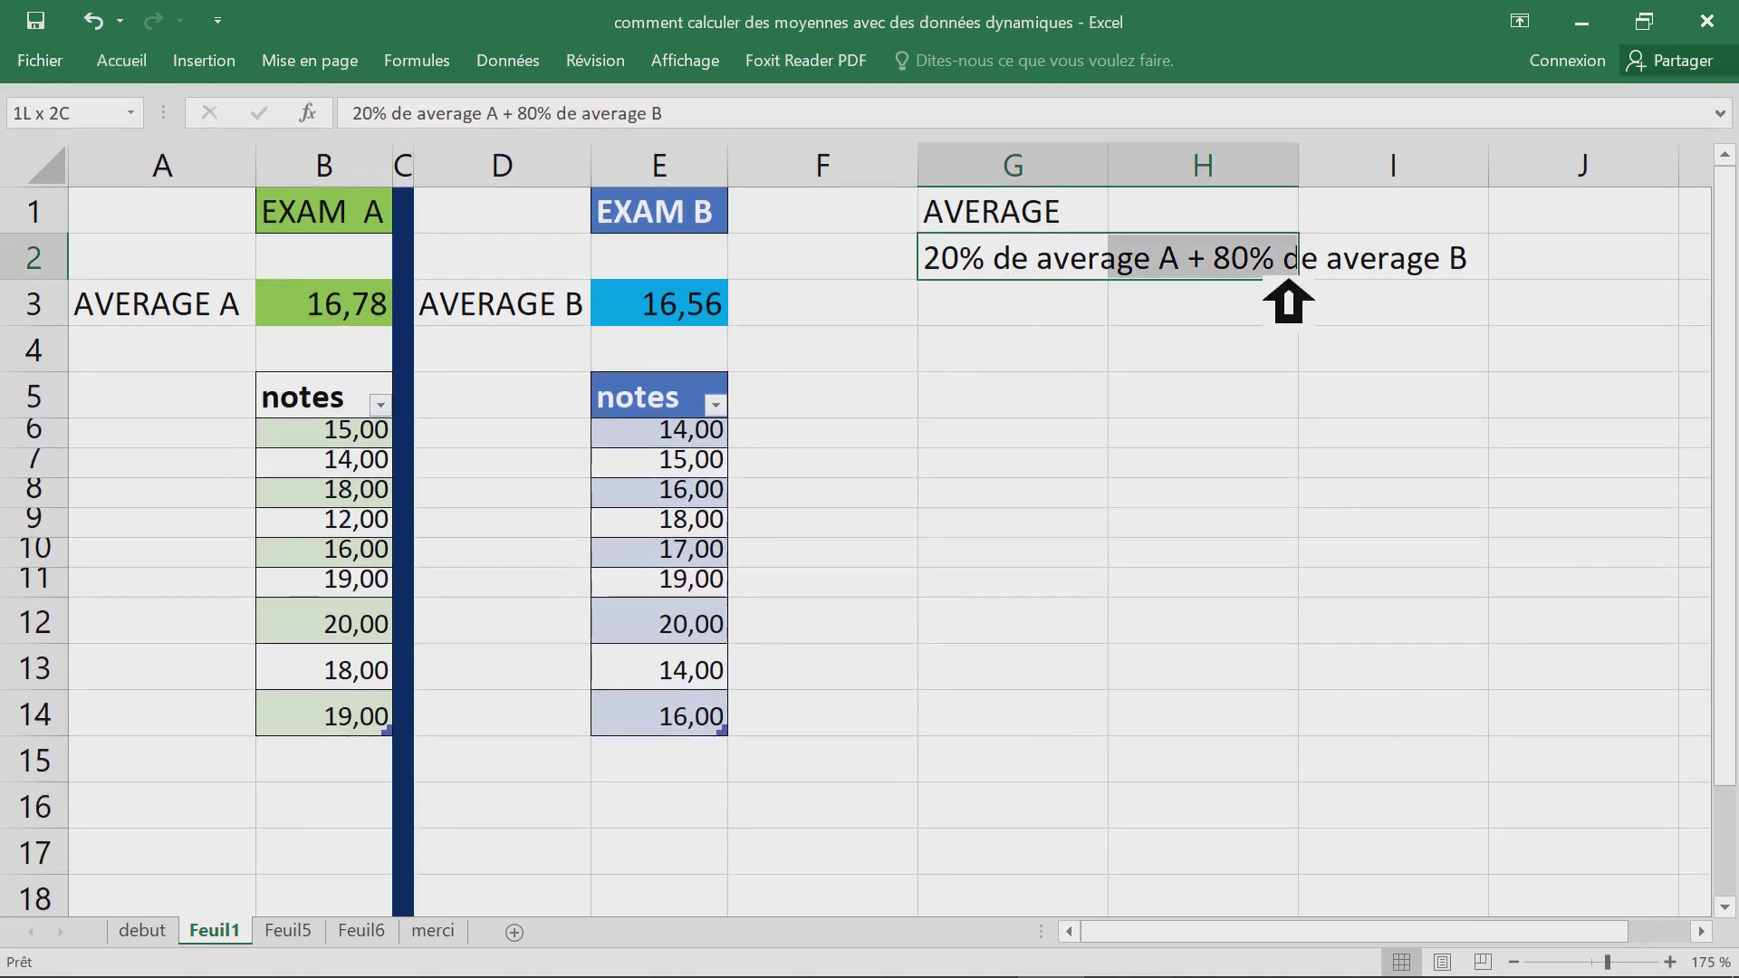
click(1063, 342)
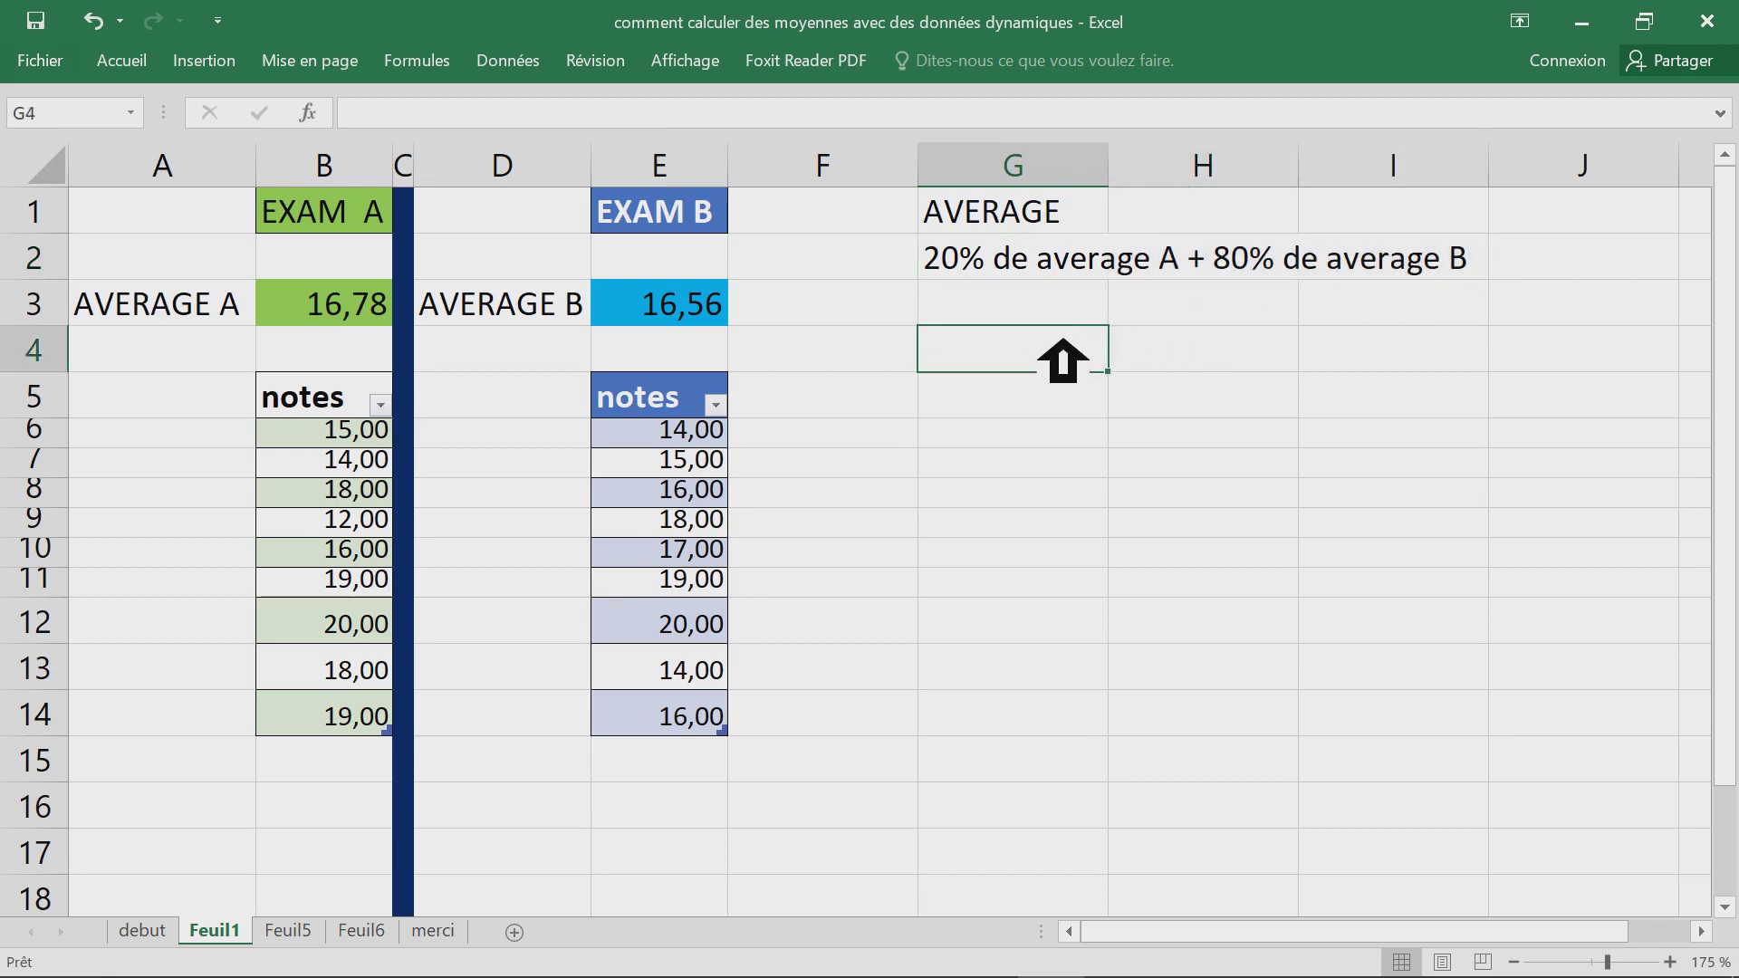
click(1051, 217)
- Enter =20%*B3+80%*E3 in H1 to get the weighted average 16,6
click(1232, 222)
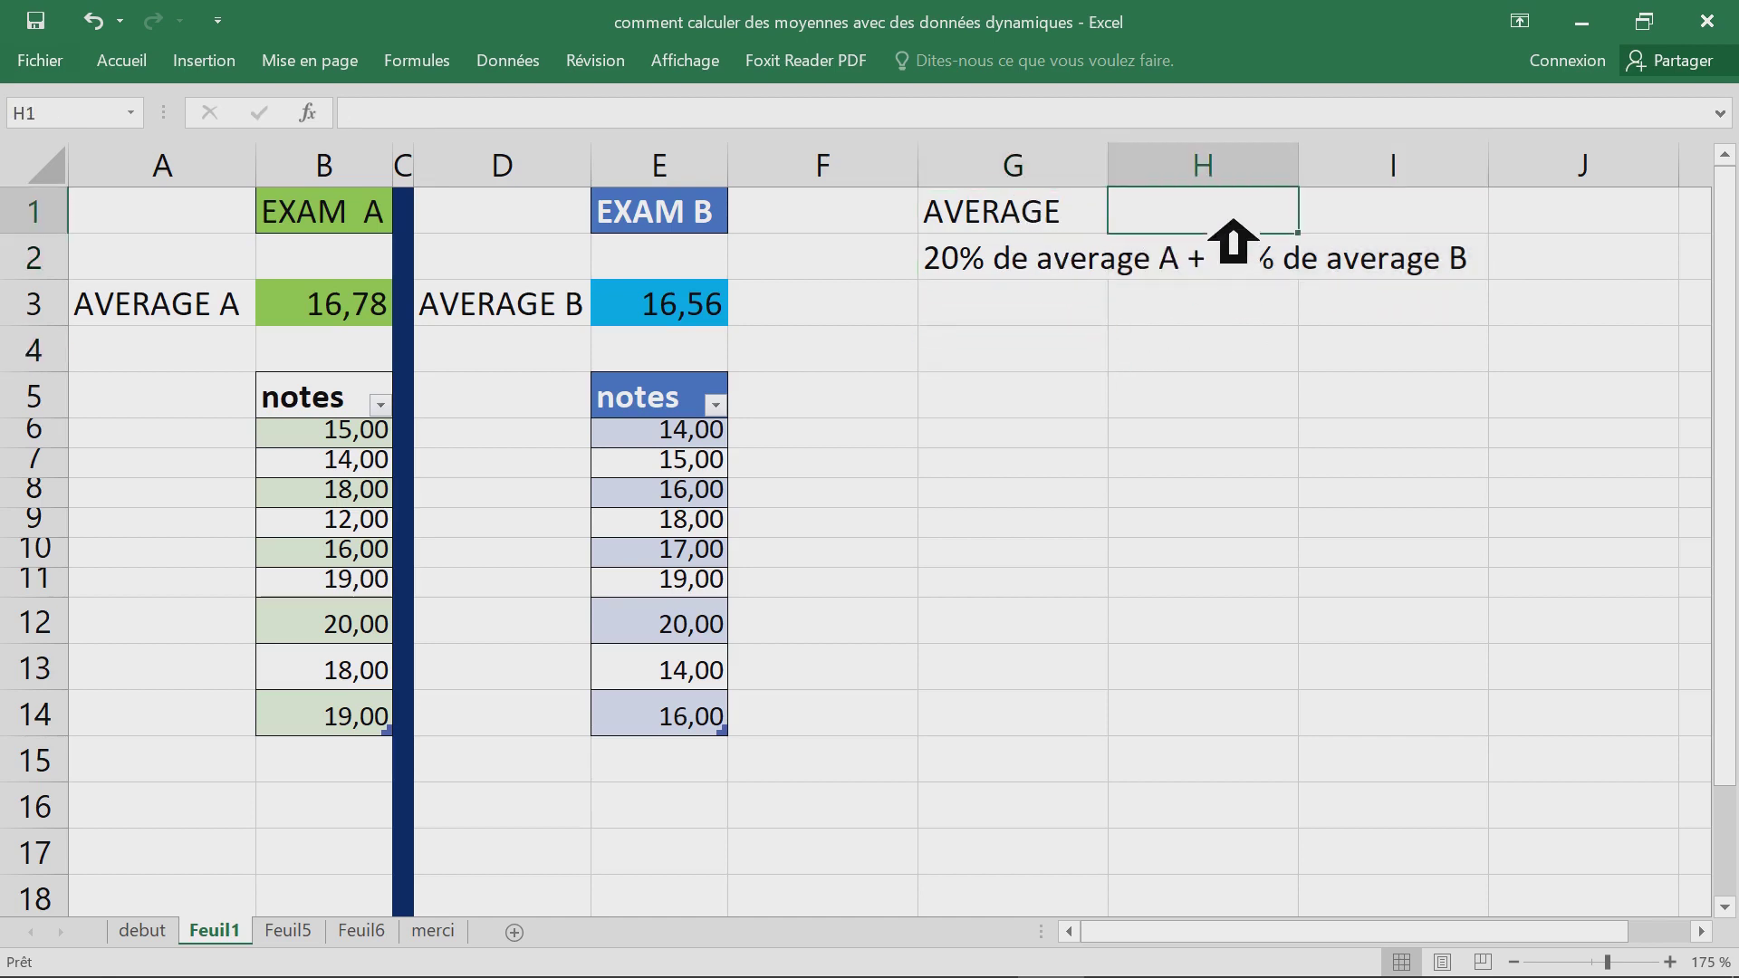
text(=20%*)
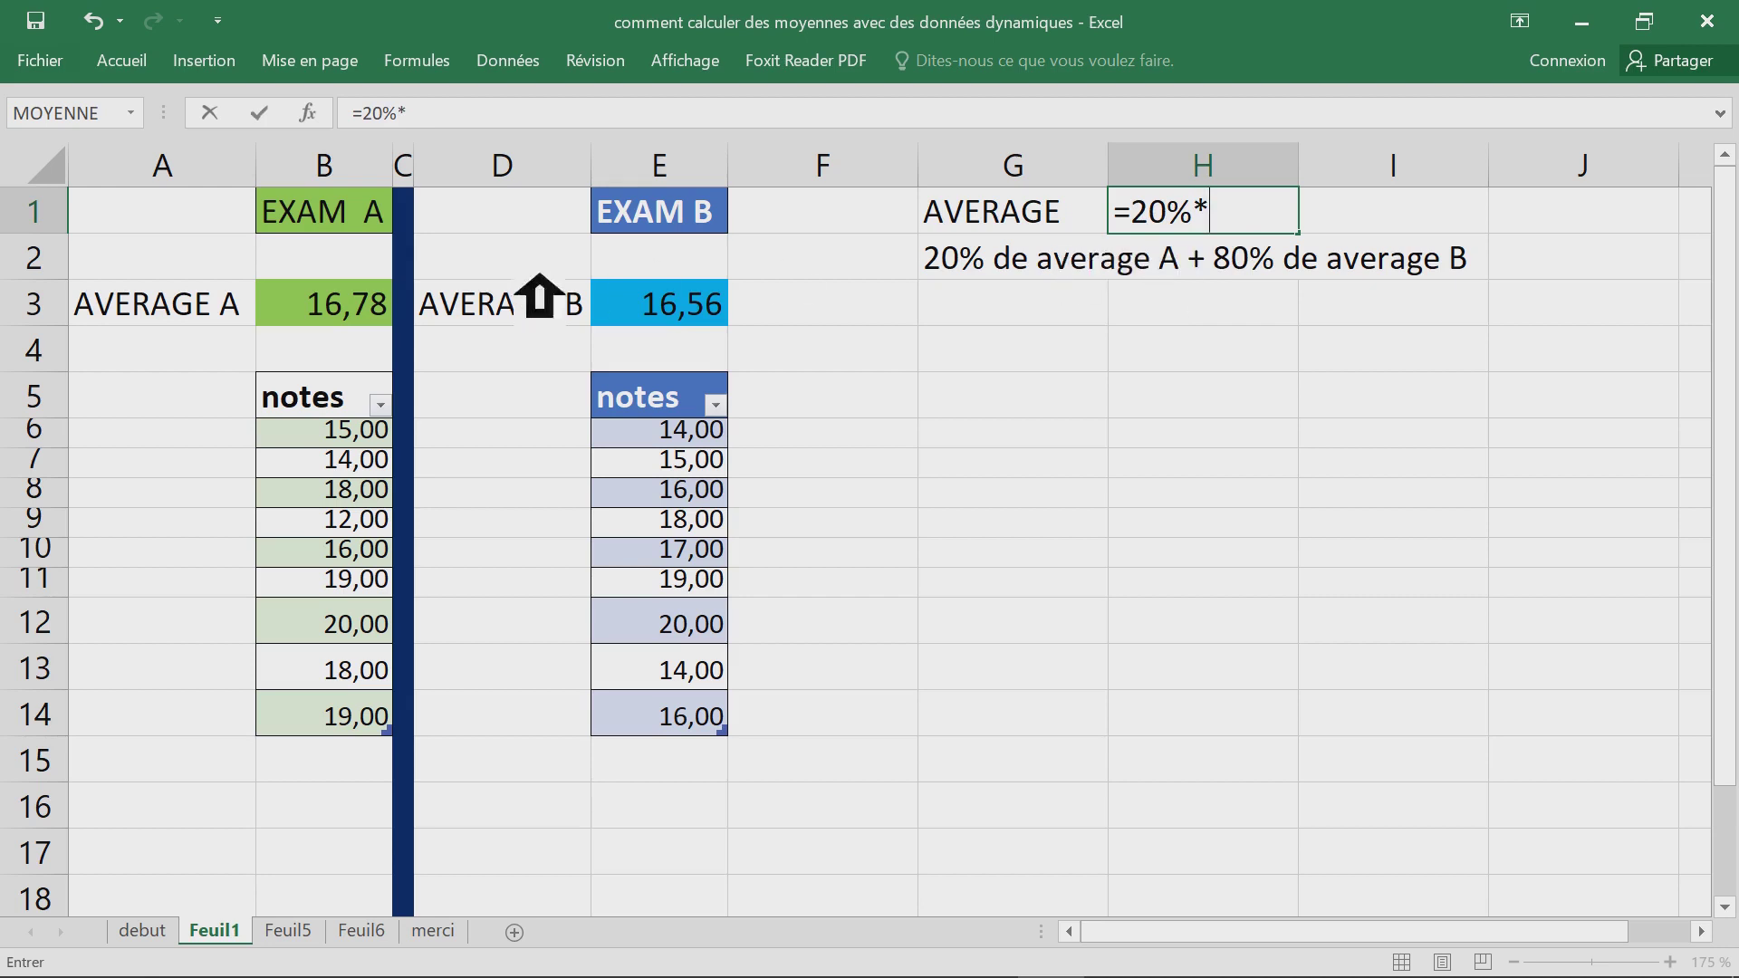
click(350, 305)
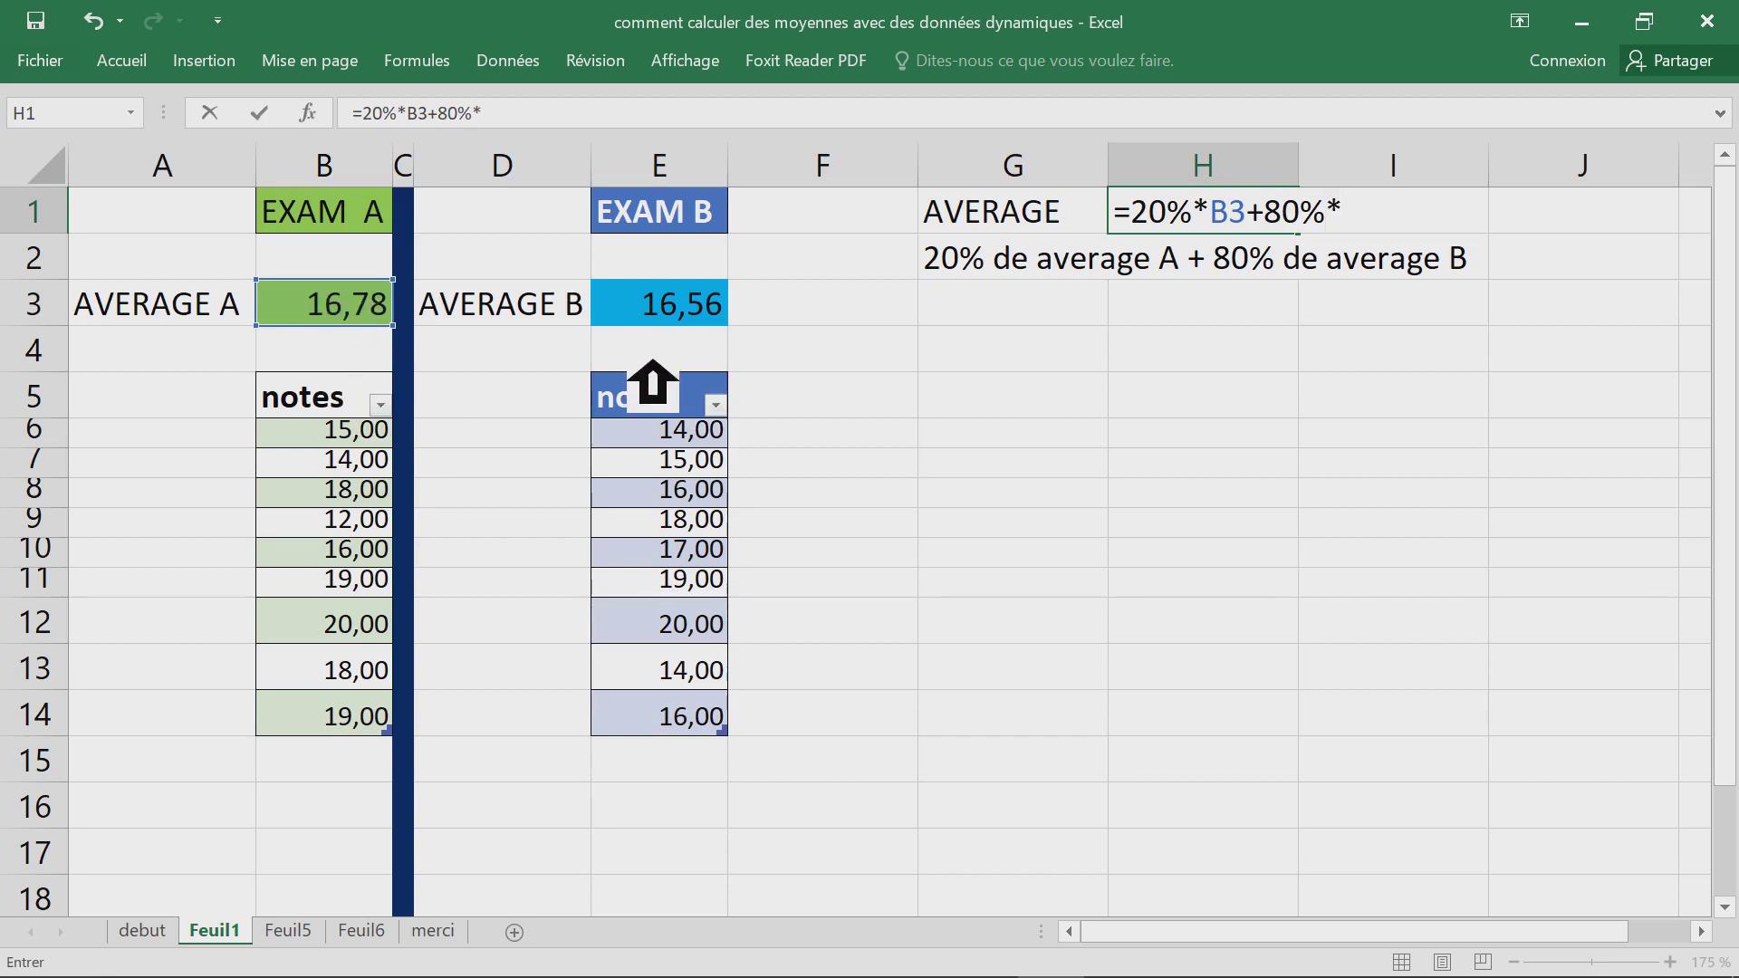
click(634, 312)
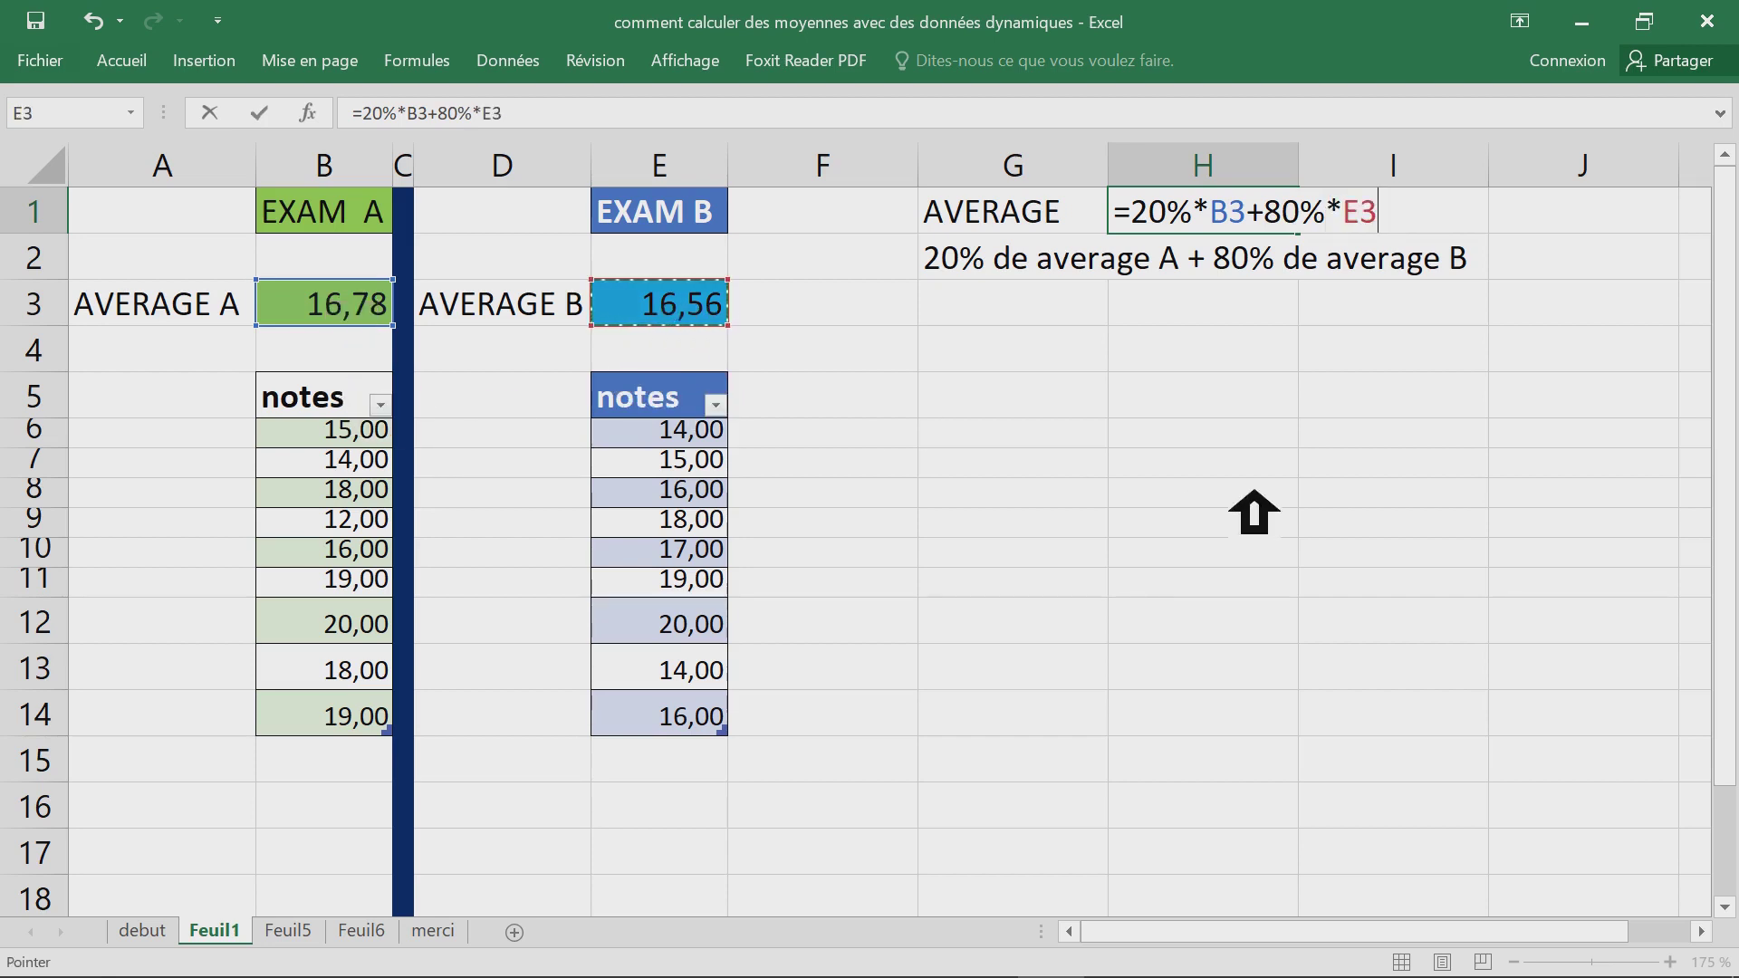
key(Return)
- Format the AVERAGE row G1:H1 with a red fill and bold white text
drag(1063, 226, 1278, 233)
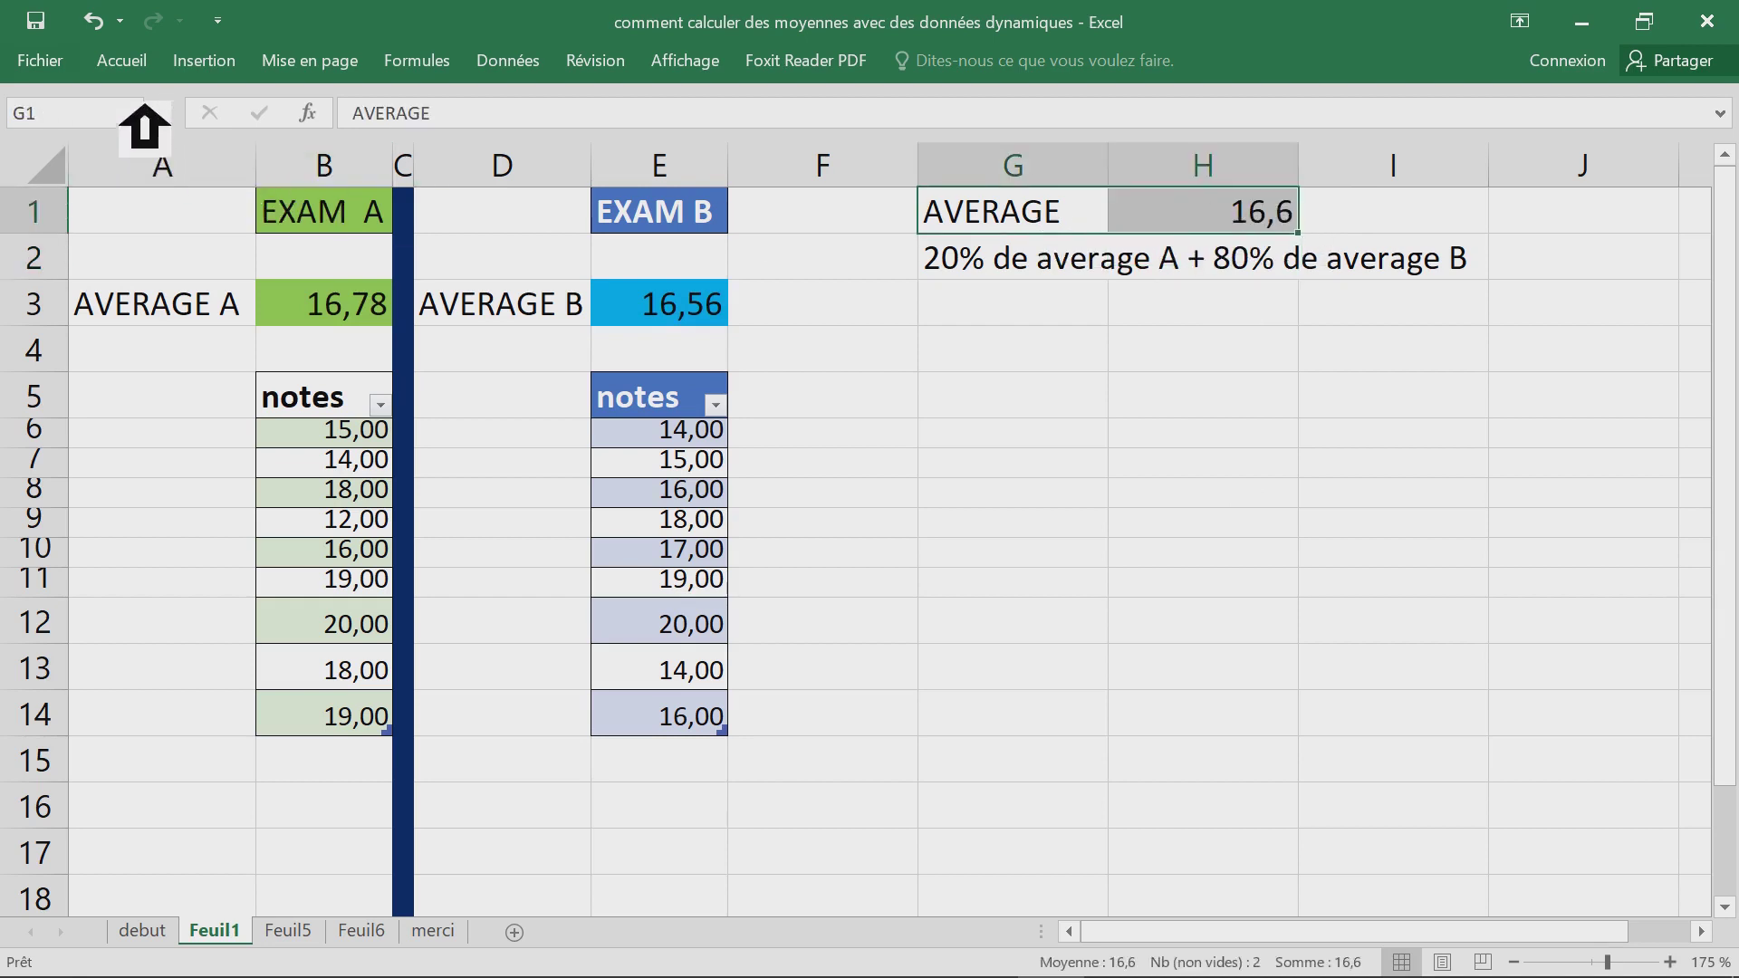
click(152, 65)
click(154, 65)
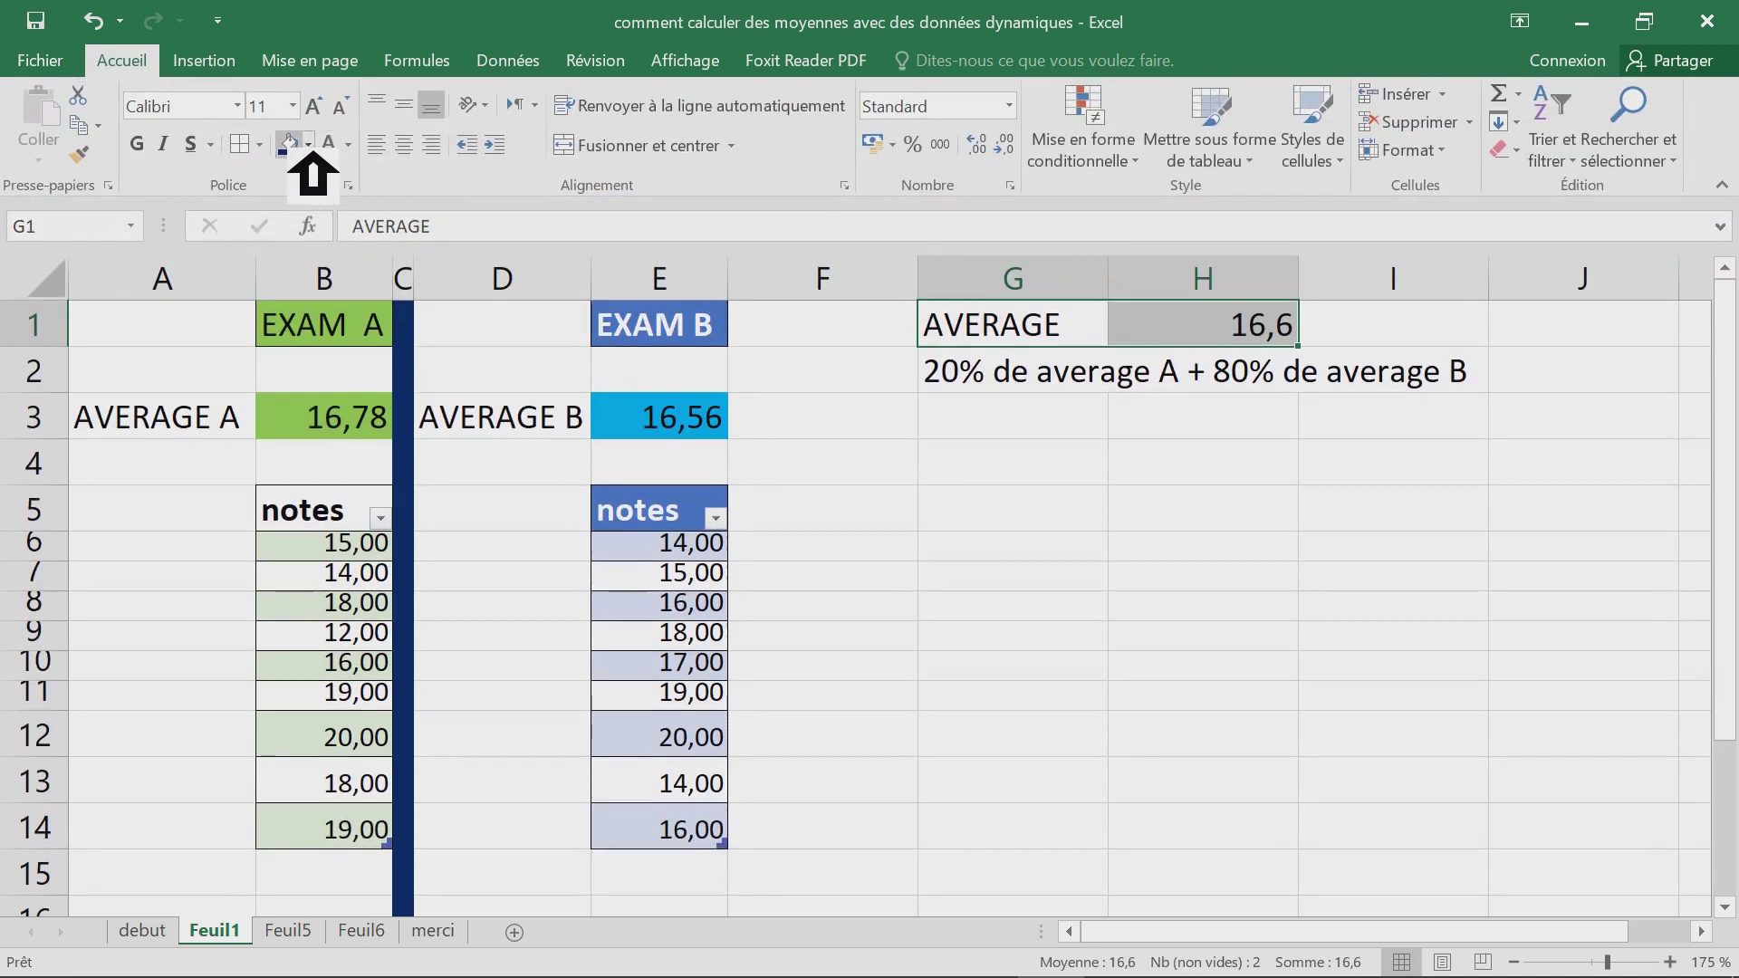
click(308, 145)
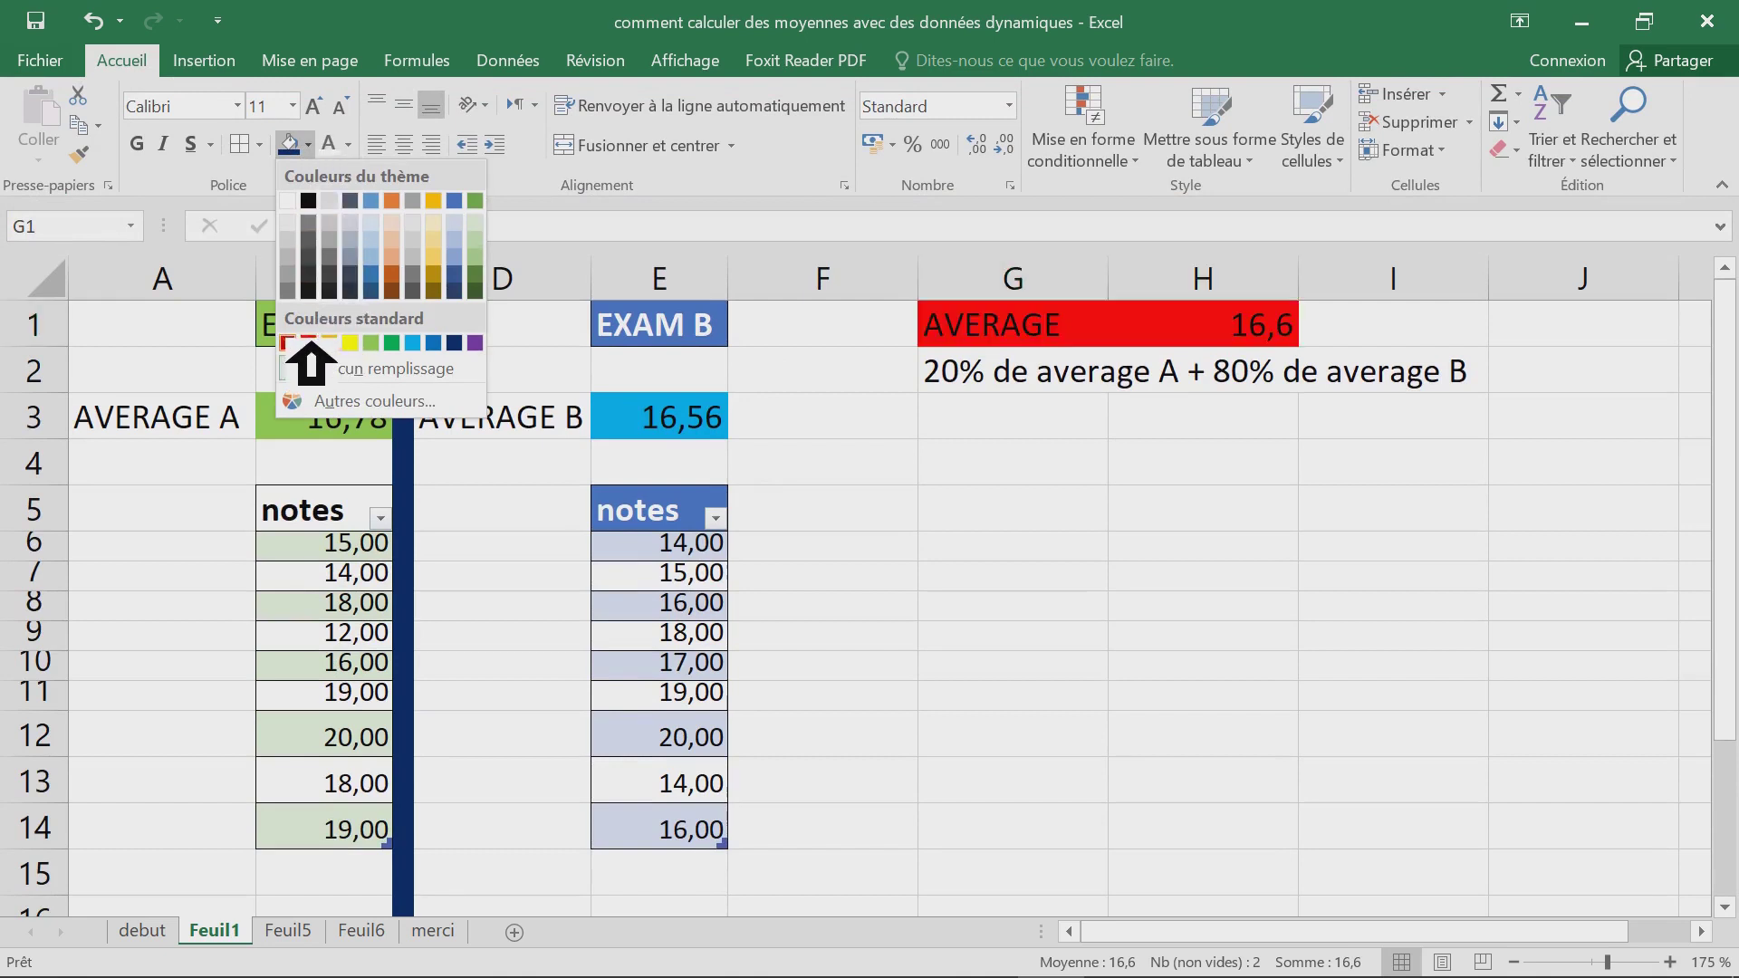
click(308, 342)
click(351, 156)
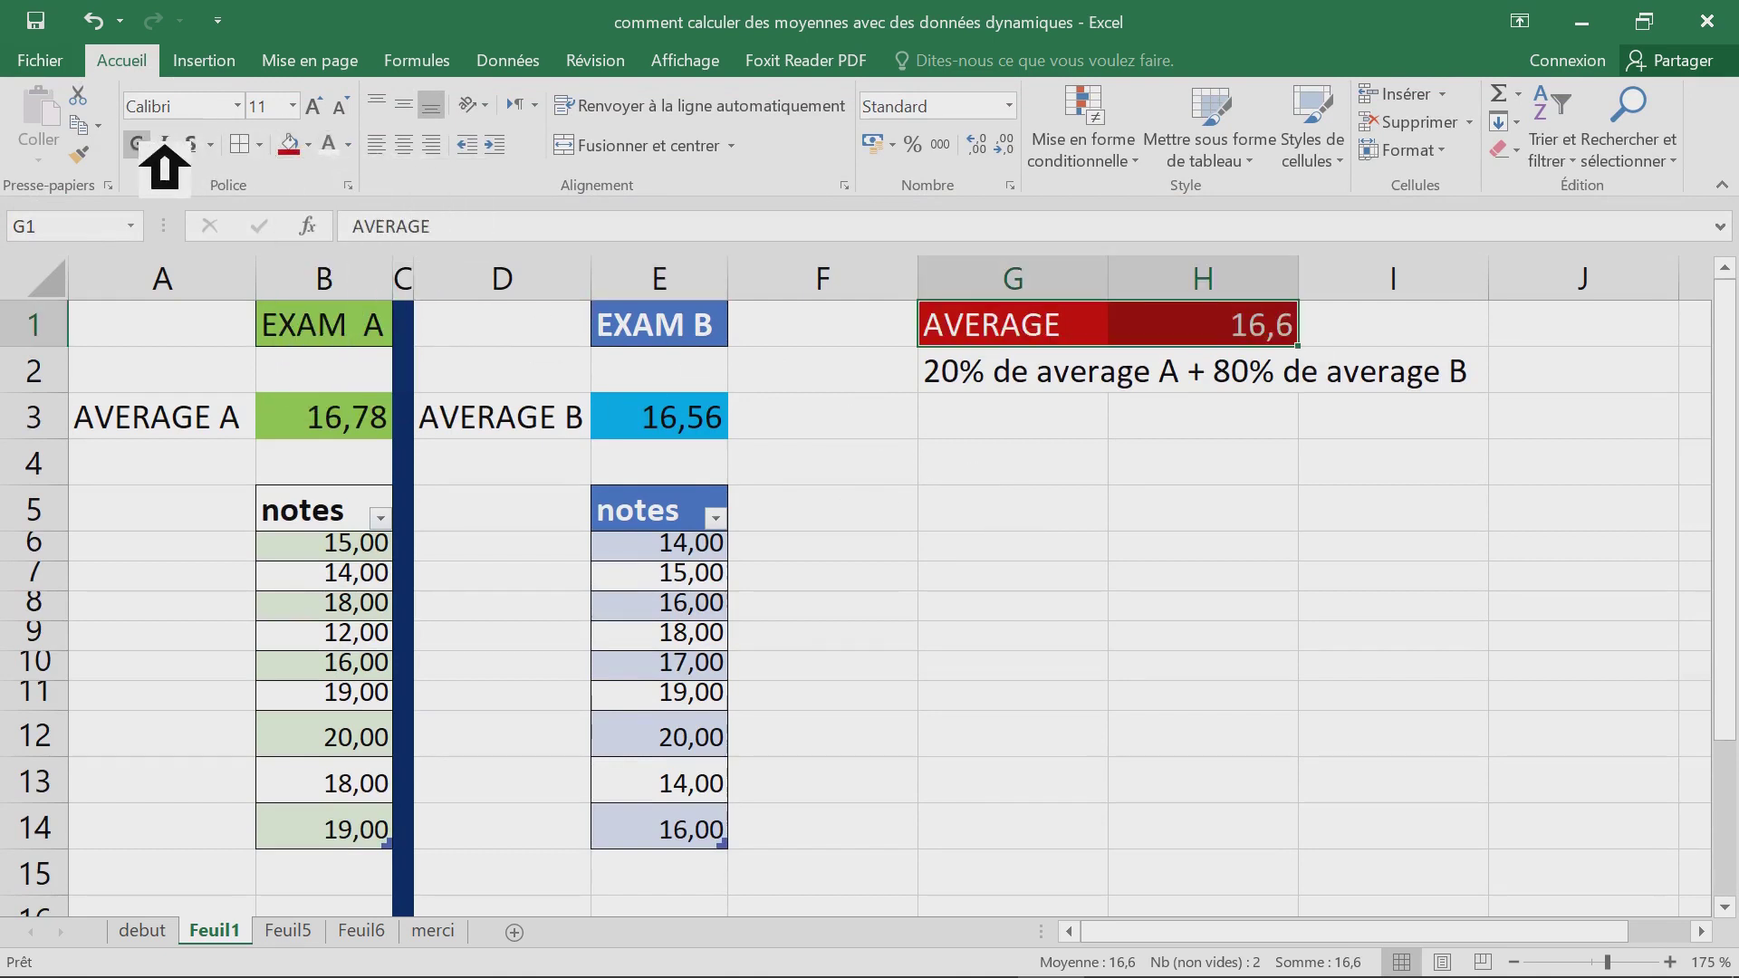
click(136, 143)
double_click(145, 63)
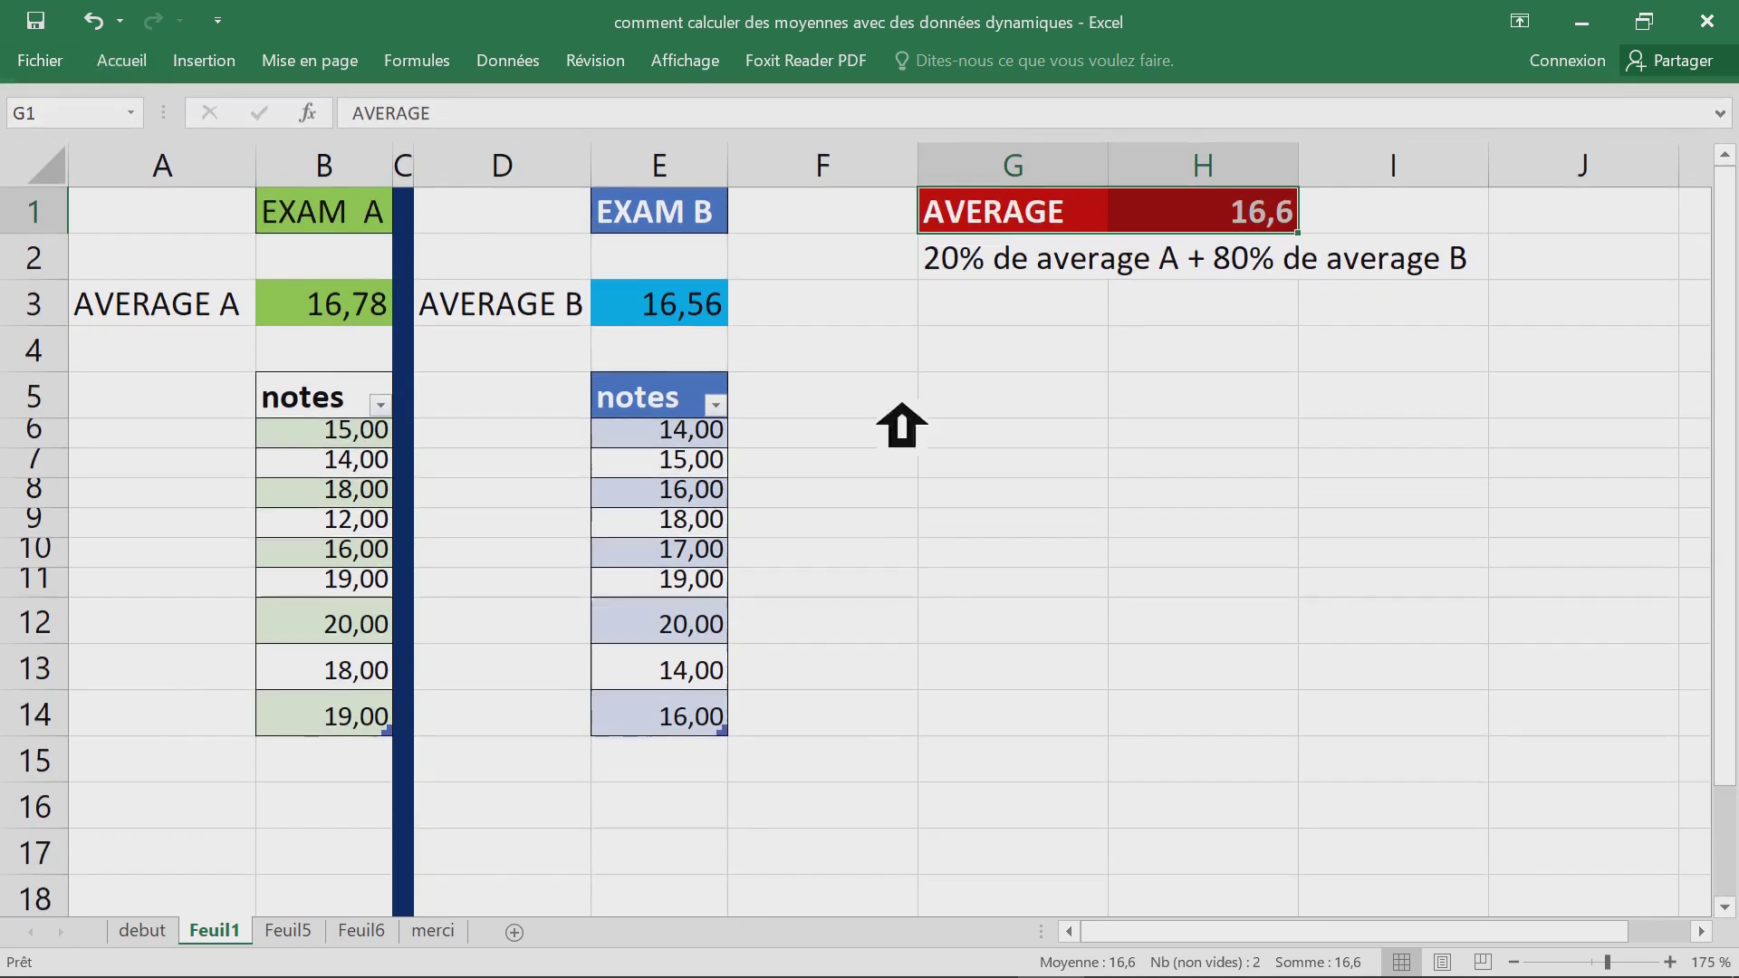
click(1168, 398)
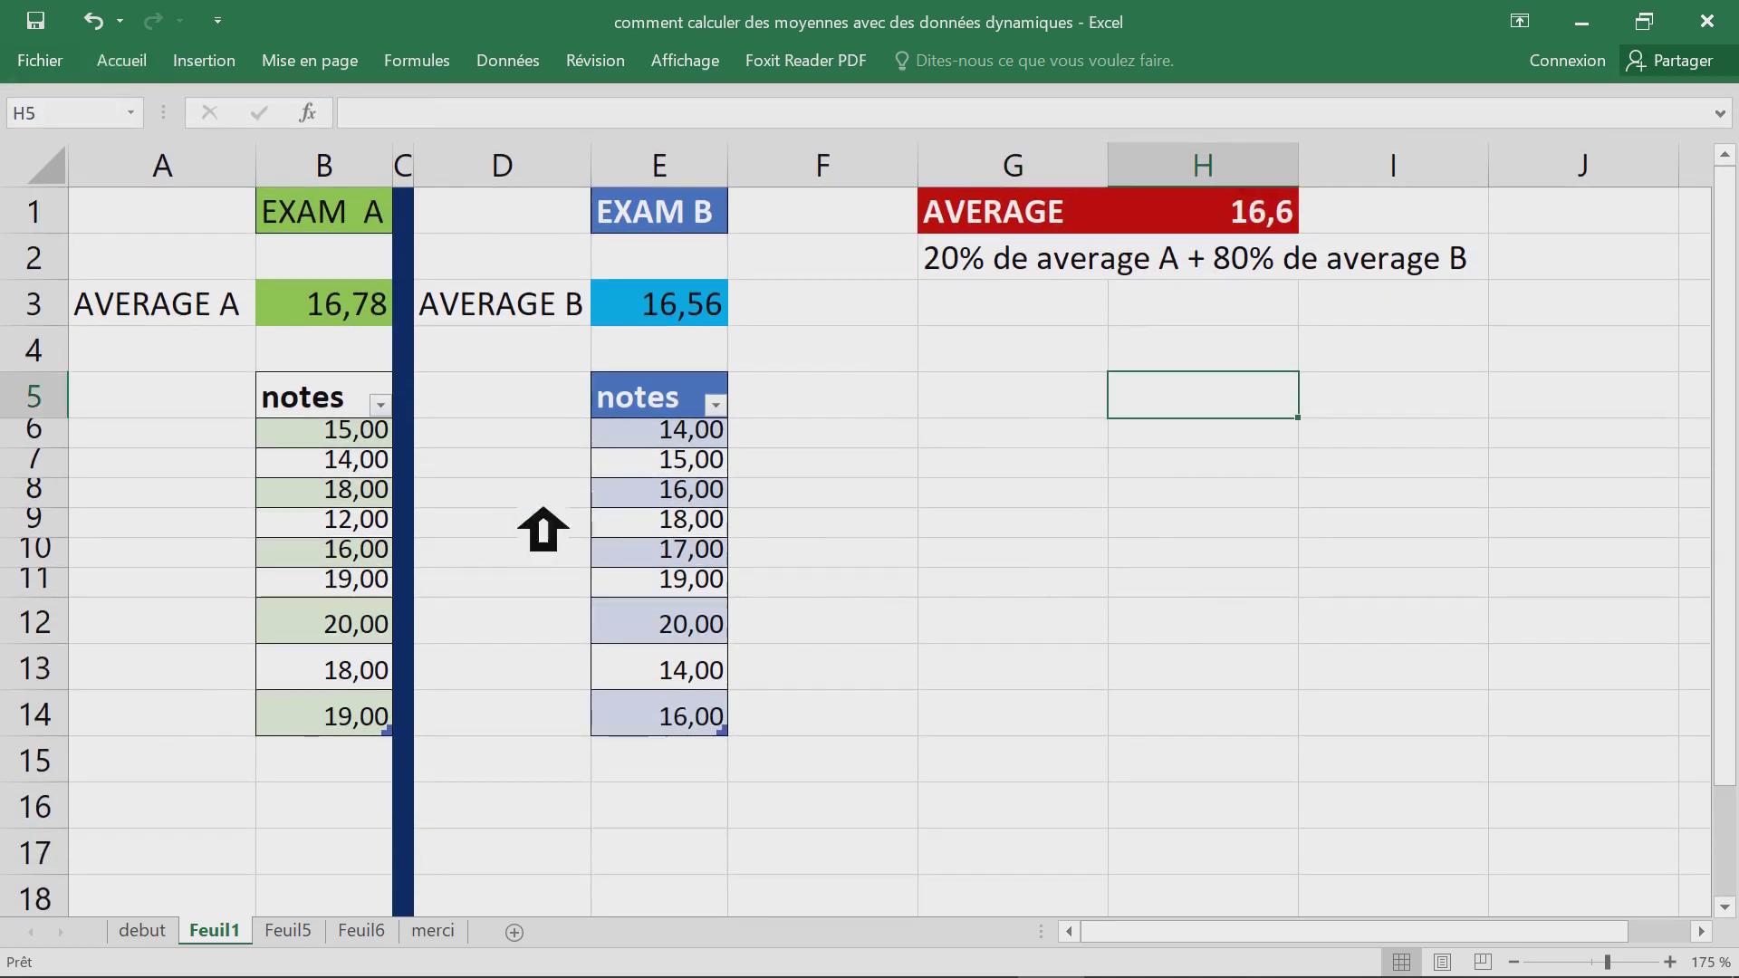
click(365, 761)
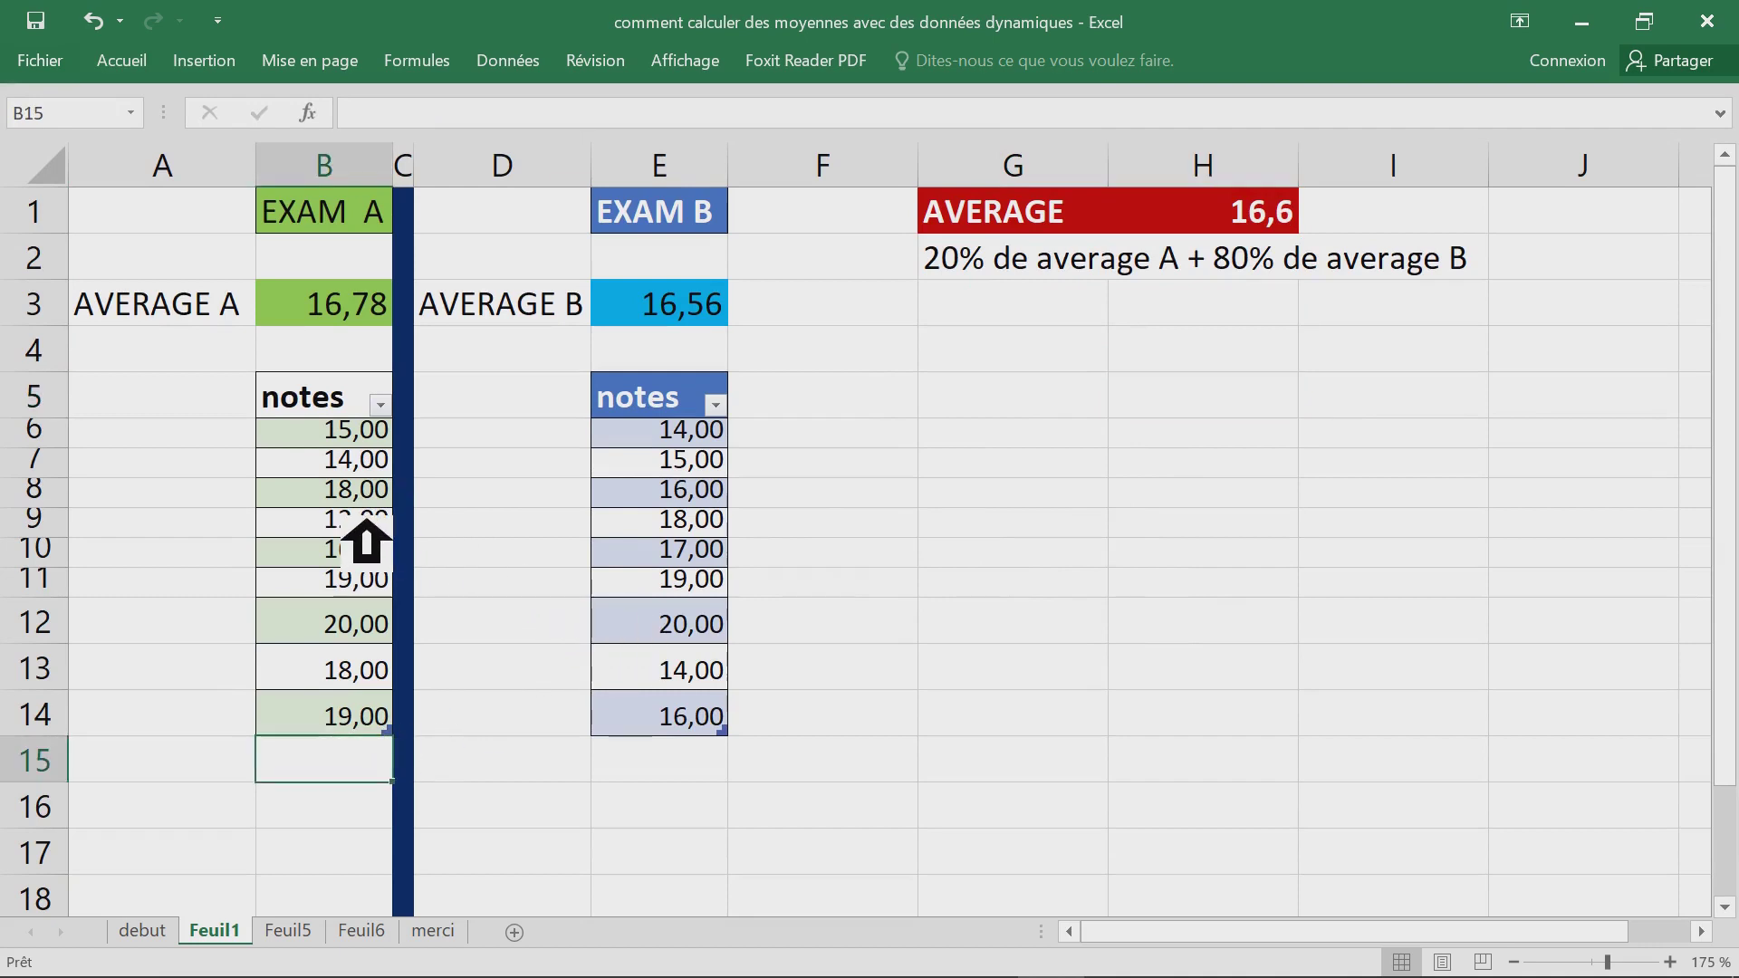
- Enter 14 in B15 under Exam A and 19 in E15 under Exam B
scroll(367, 541, down, 2)
scroll(367, 542, down, 2)
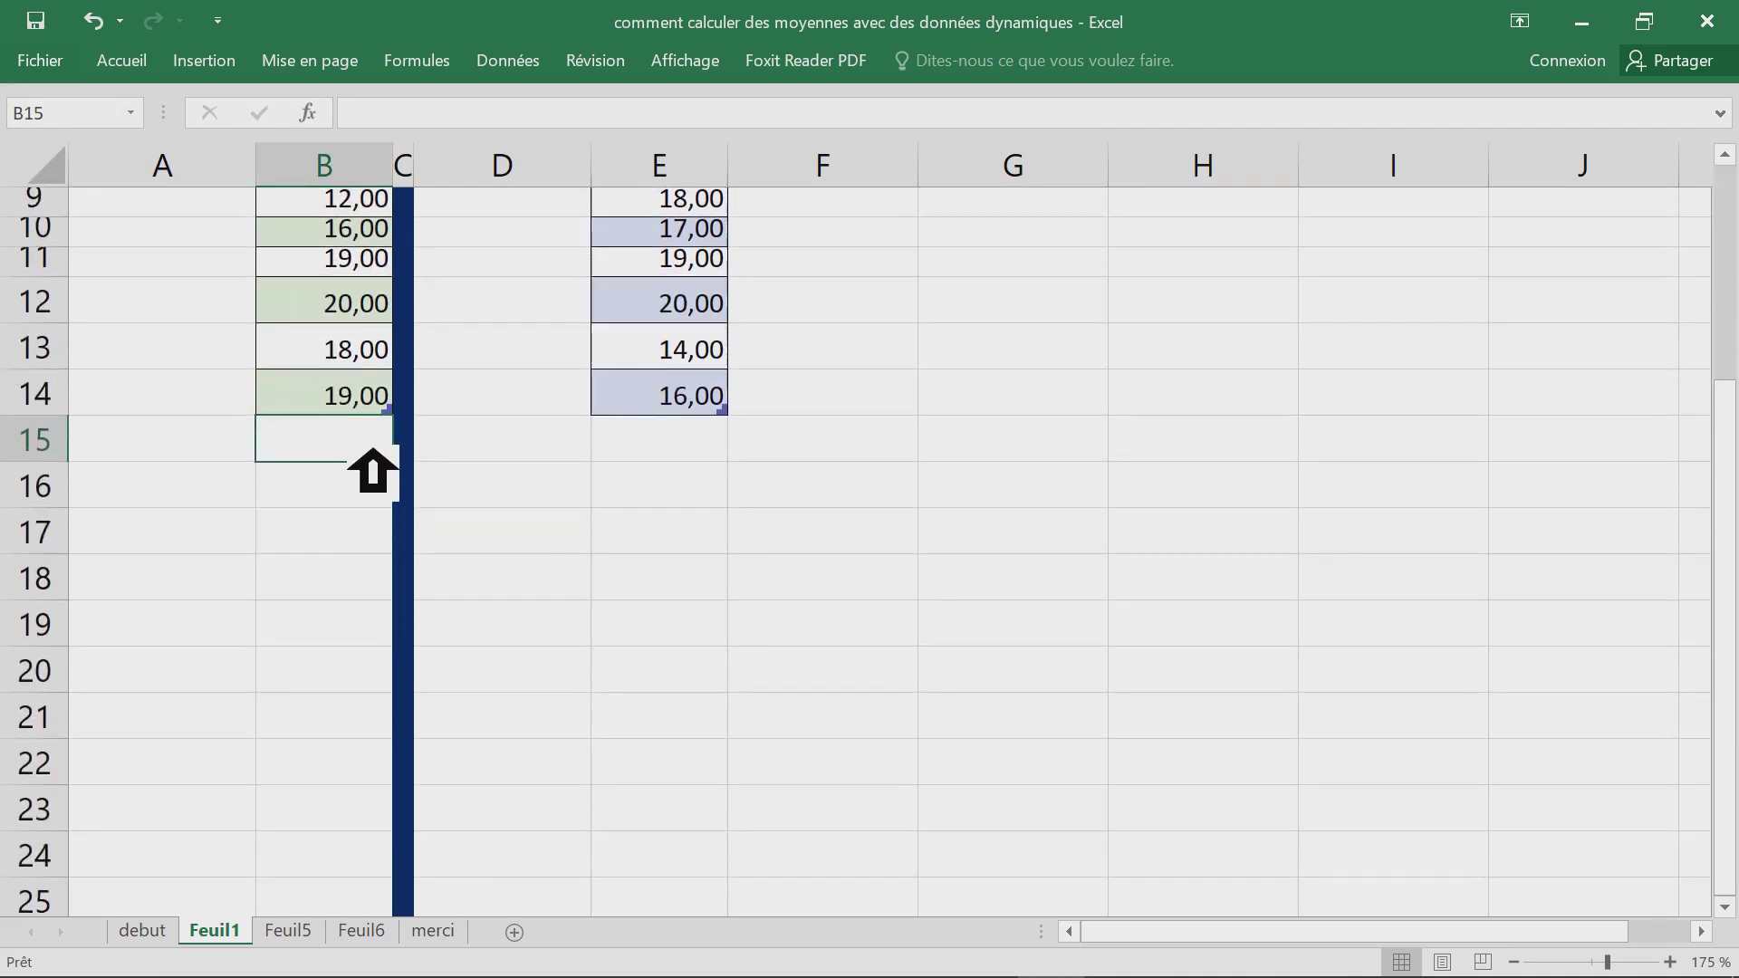
text(14)
key(Return)
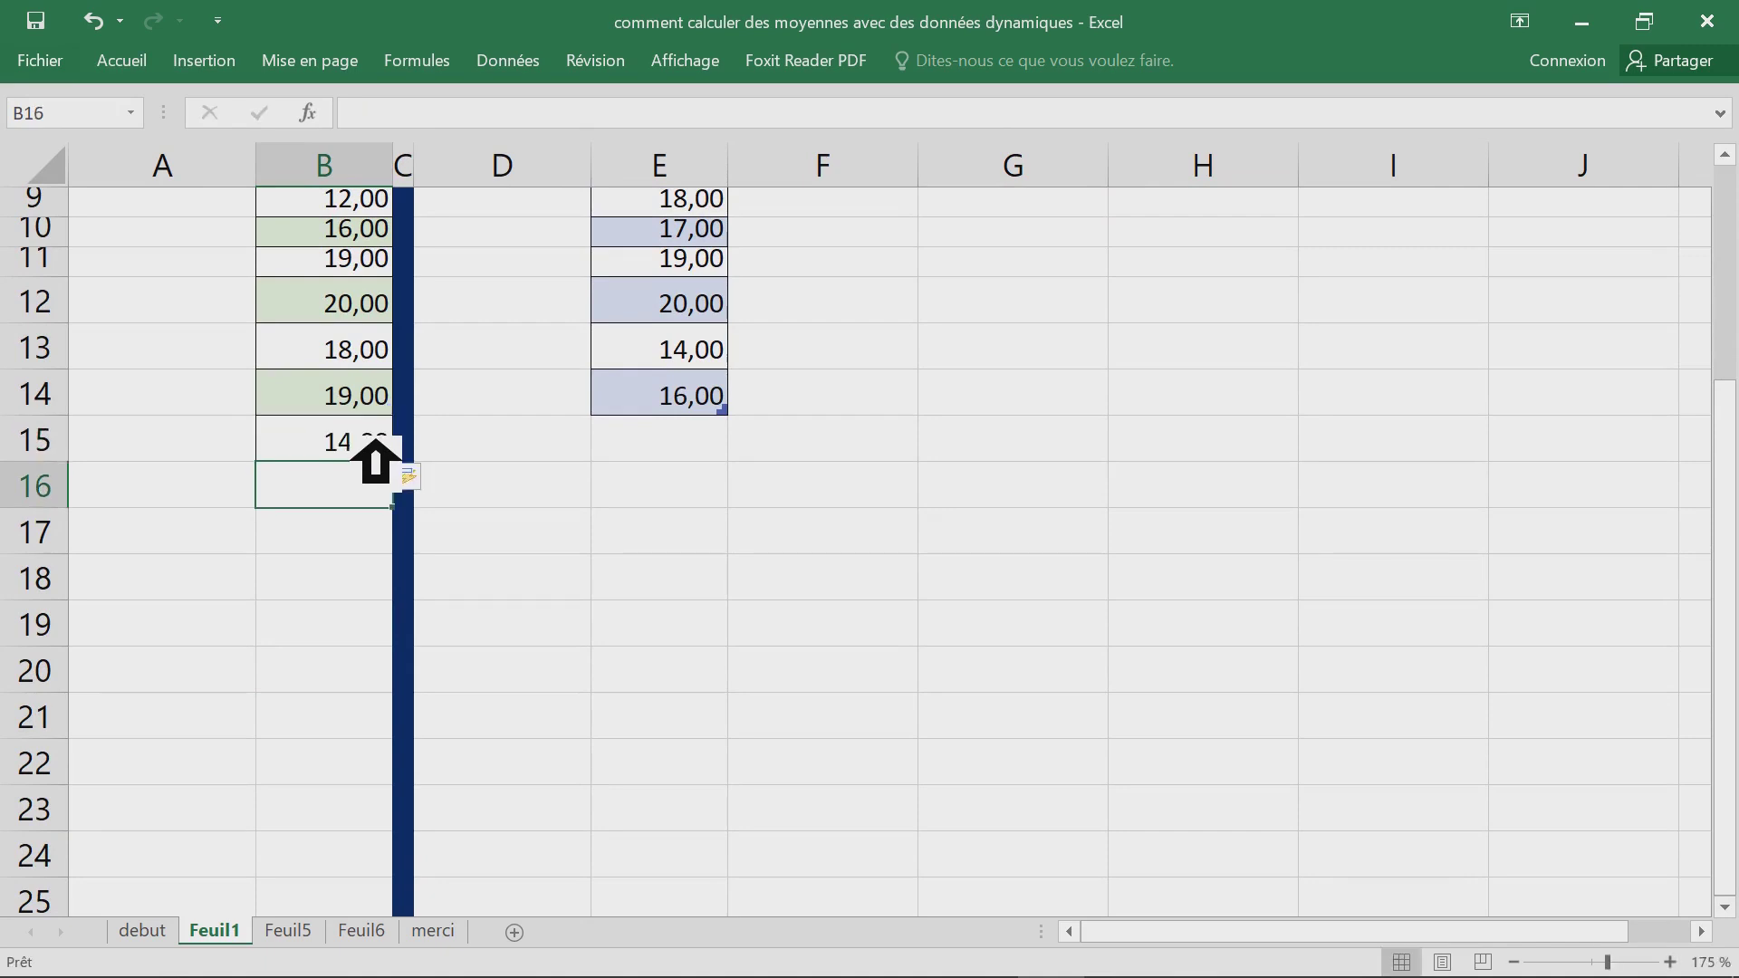
click(678, 446)
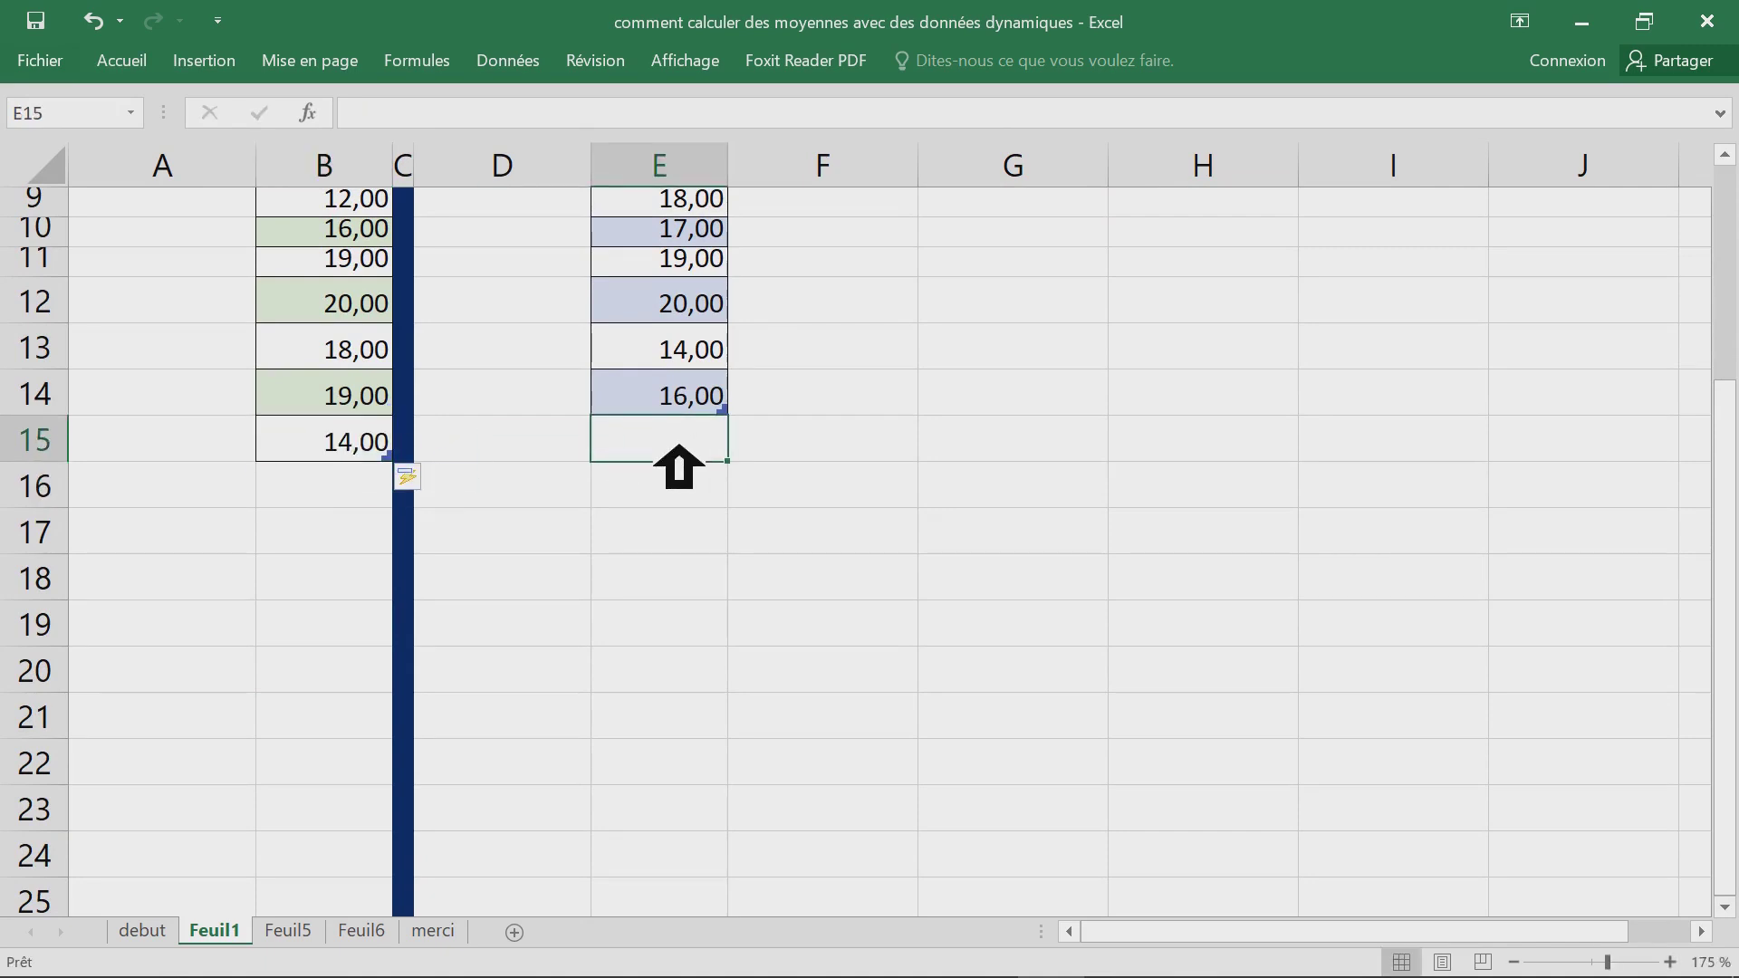
text(19)
key(Return)
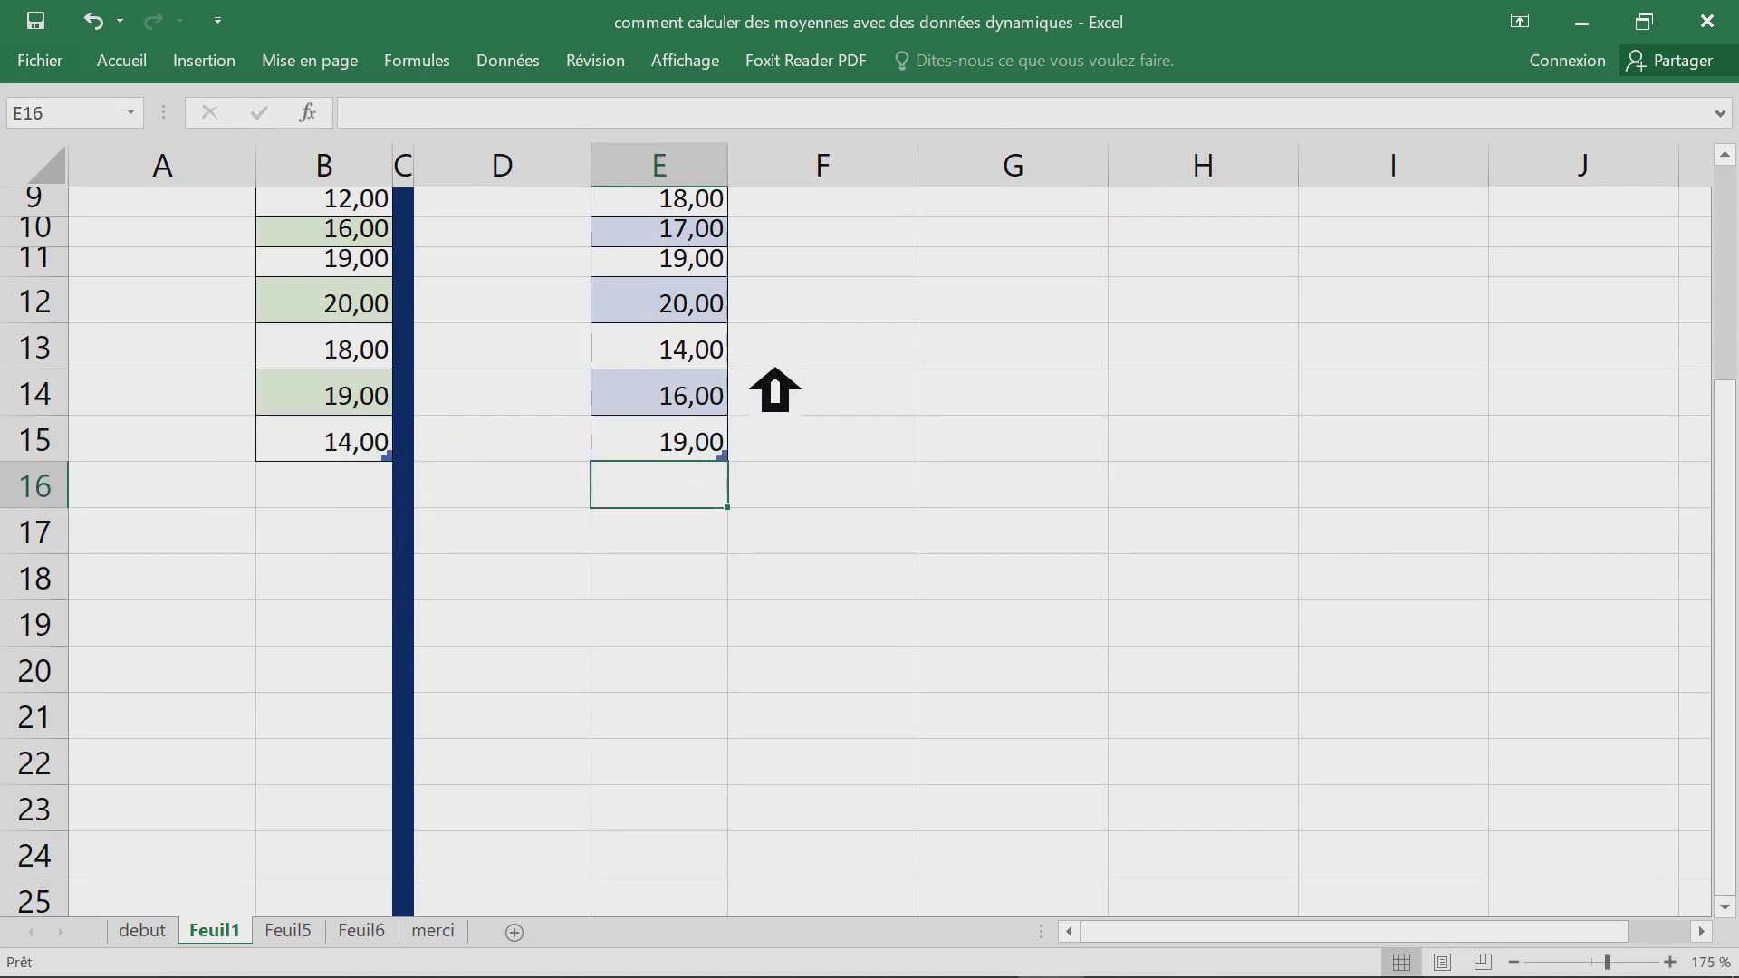
- Select A4 as the freeze point and bring up the Affichage commands
scroll(774, 390, up, 3)
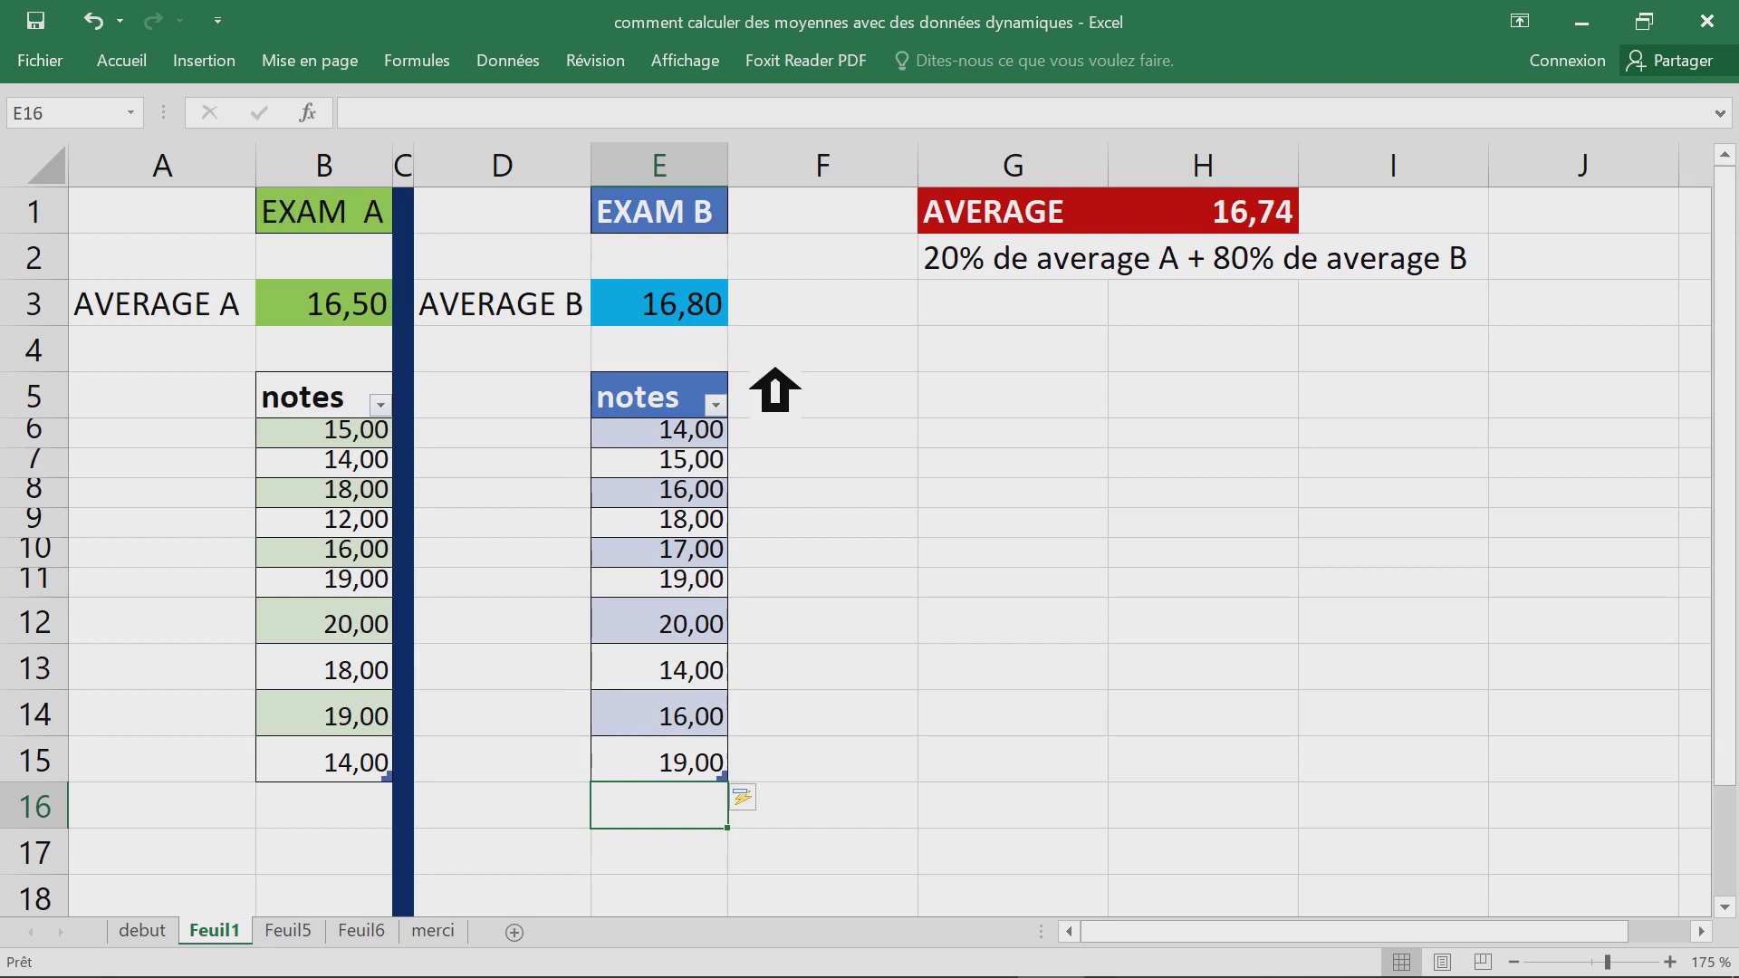
click(246, 368)
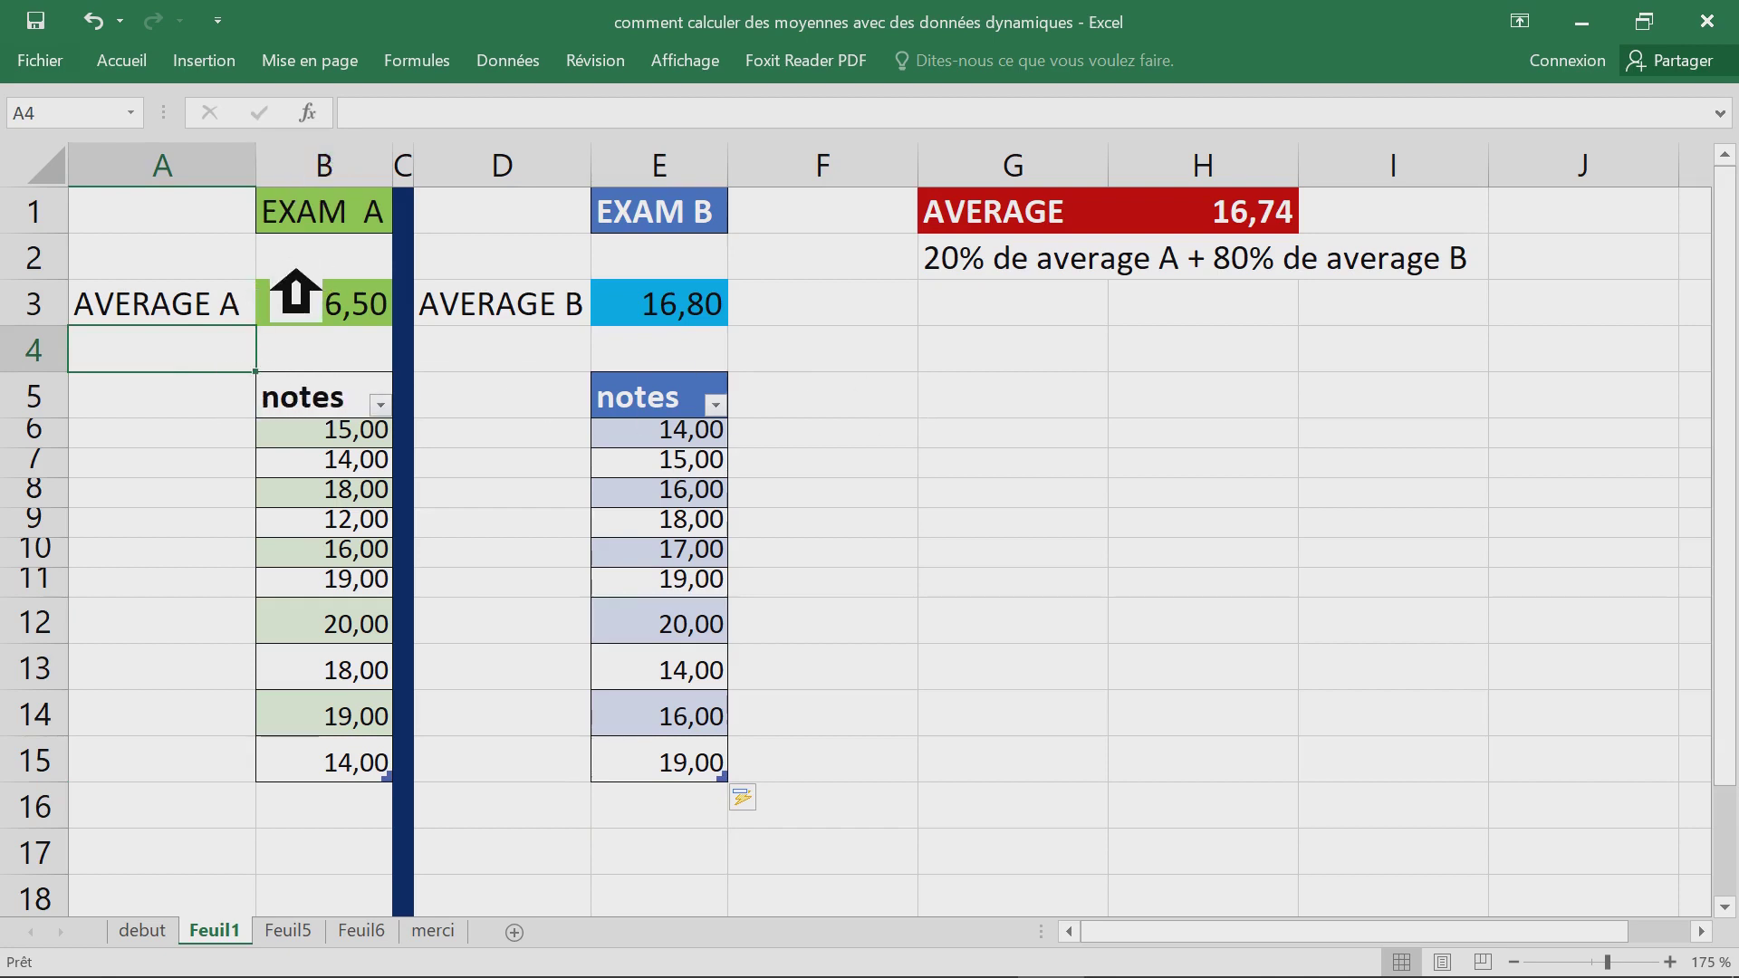
click(711, 61)
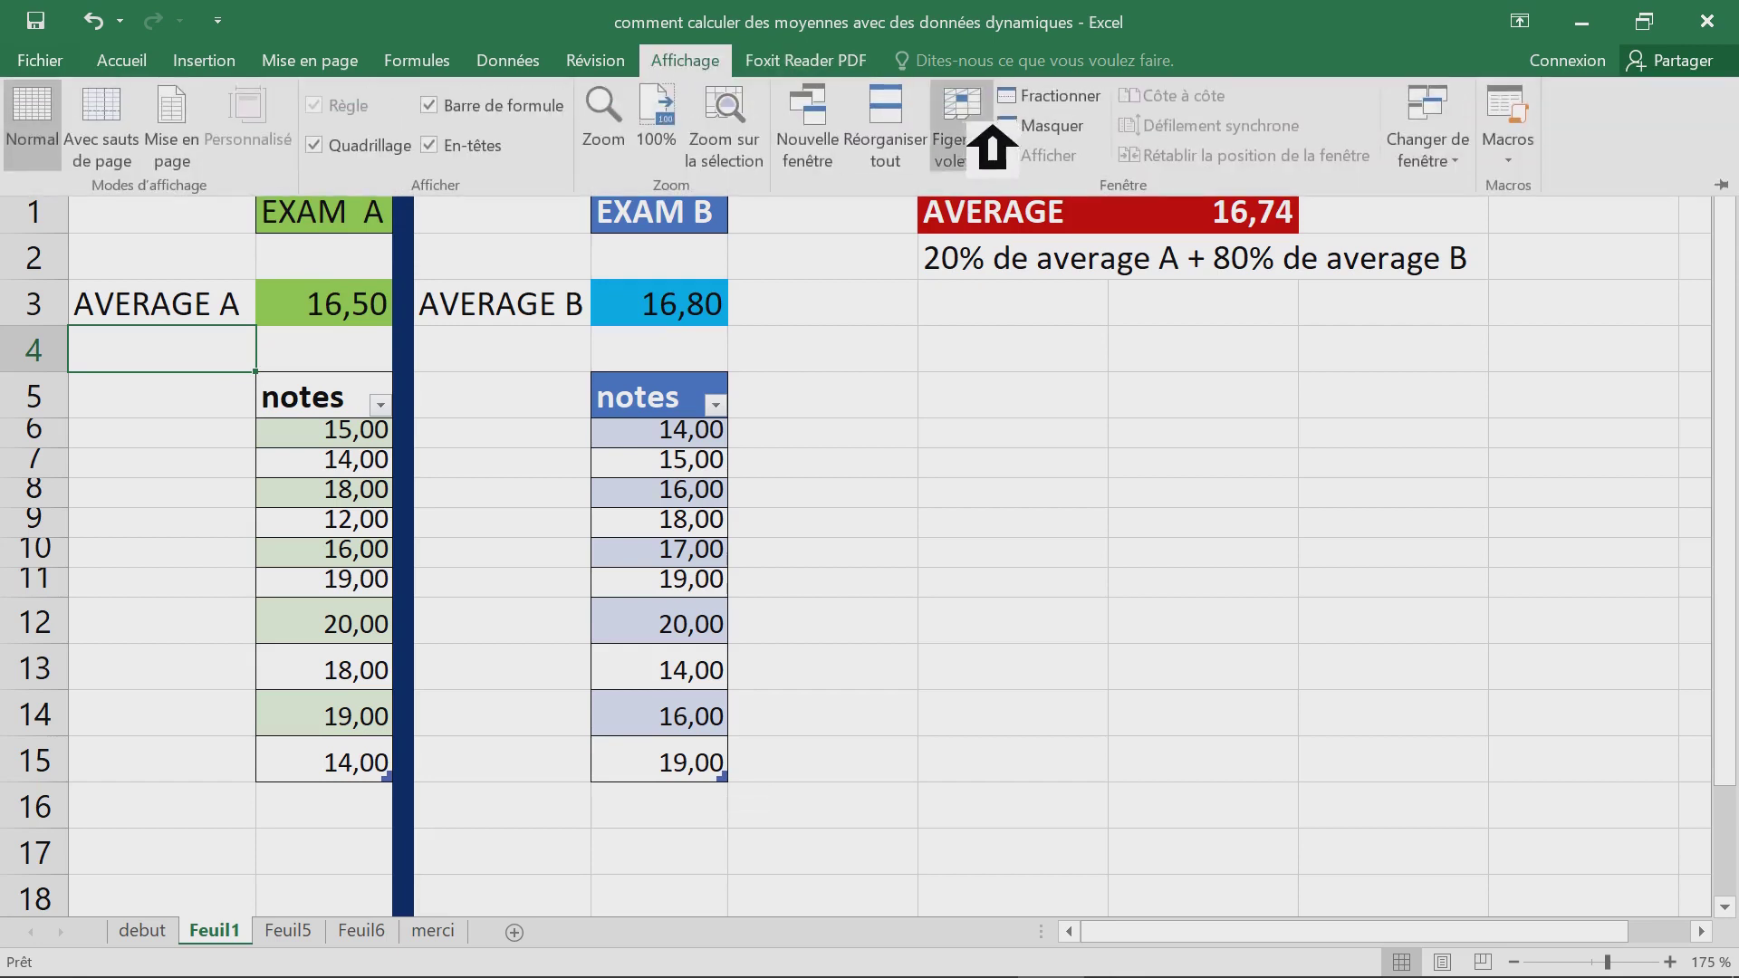
- Freeze the panes so rows 1–3 stay fixed above row 4
click(999, 161)
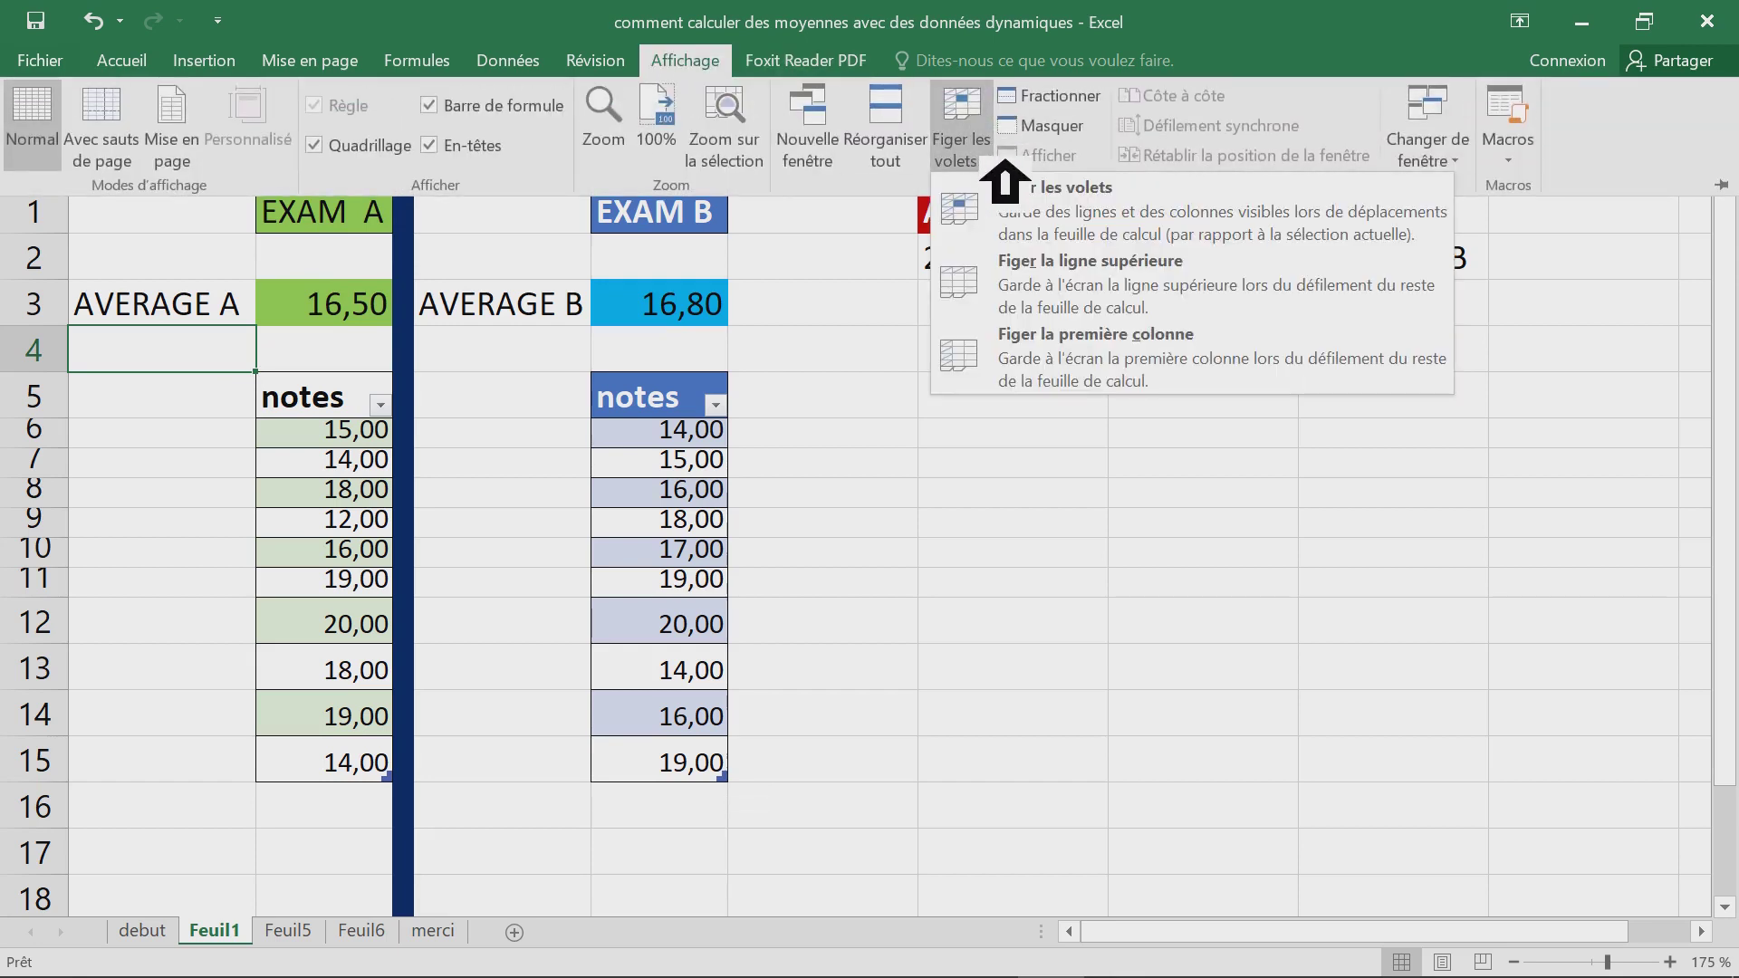
click(1060, 217)
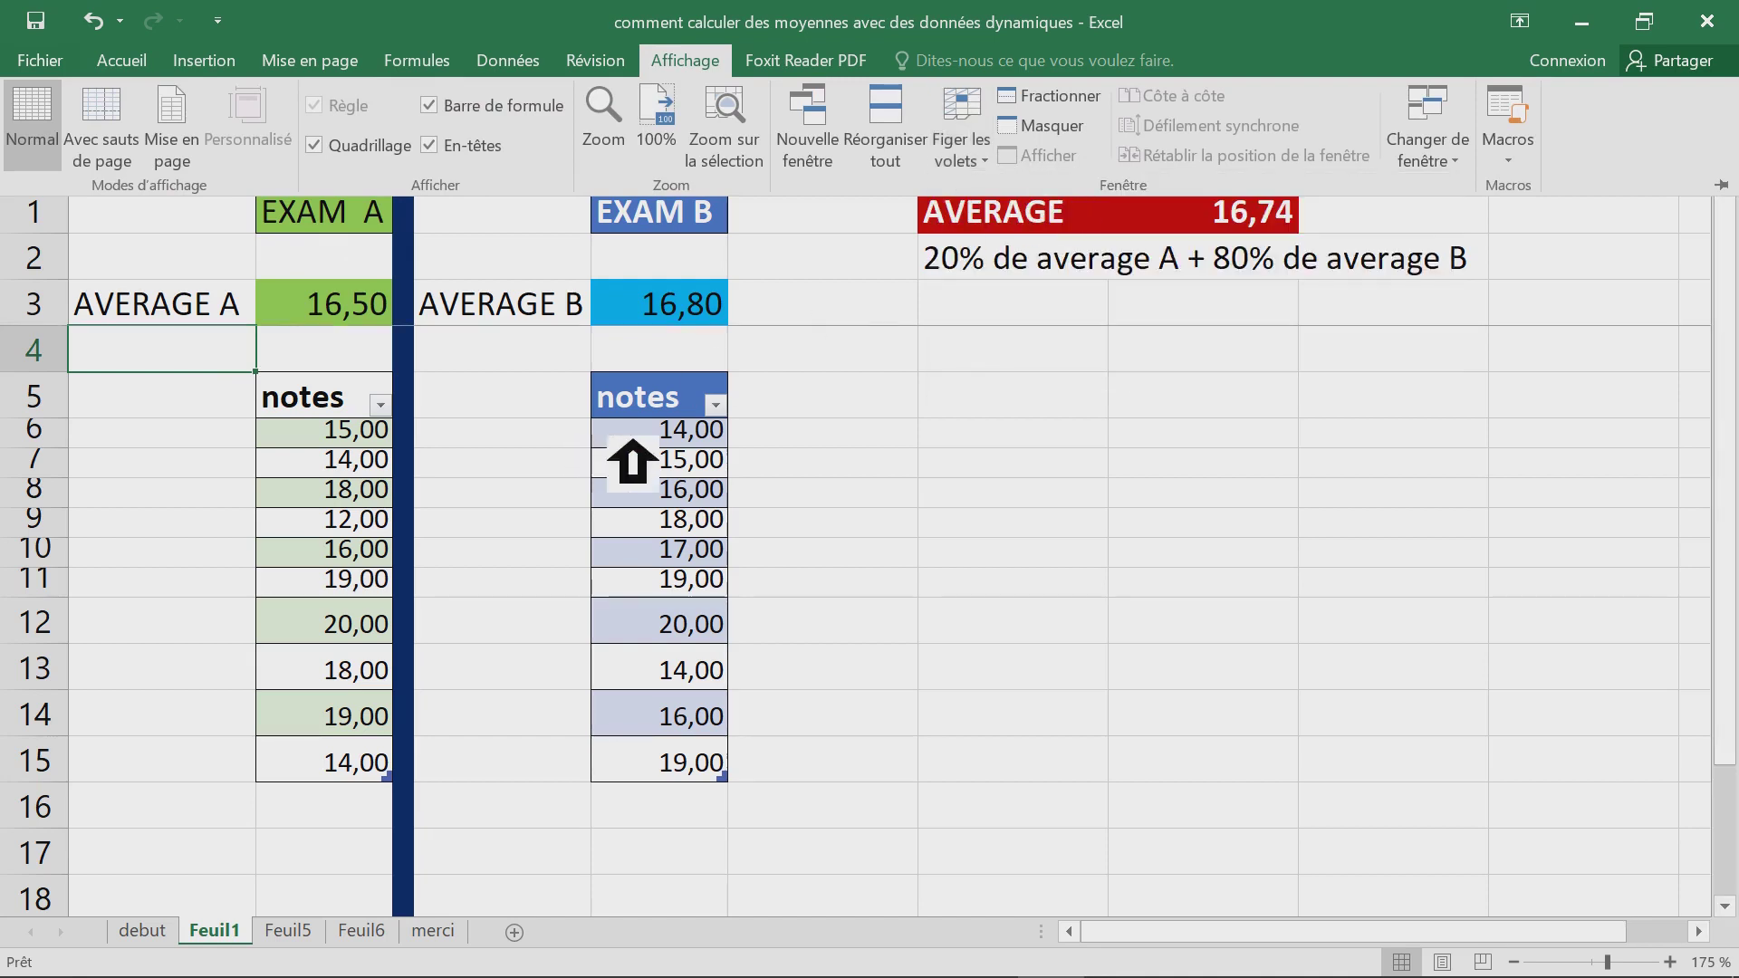
click(971, 471)
- Enter notes 15 and 13,5 in B16:B17 and 19 and 17 in E16:E17
scroll(847, 507, down, 1)
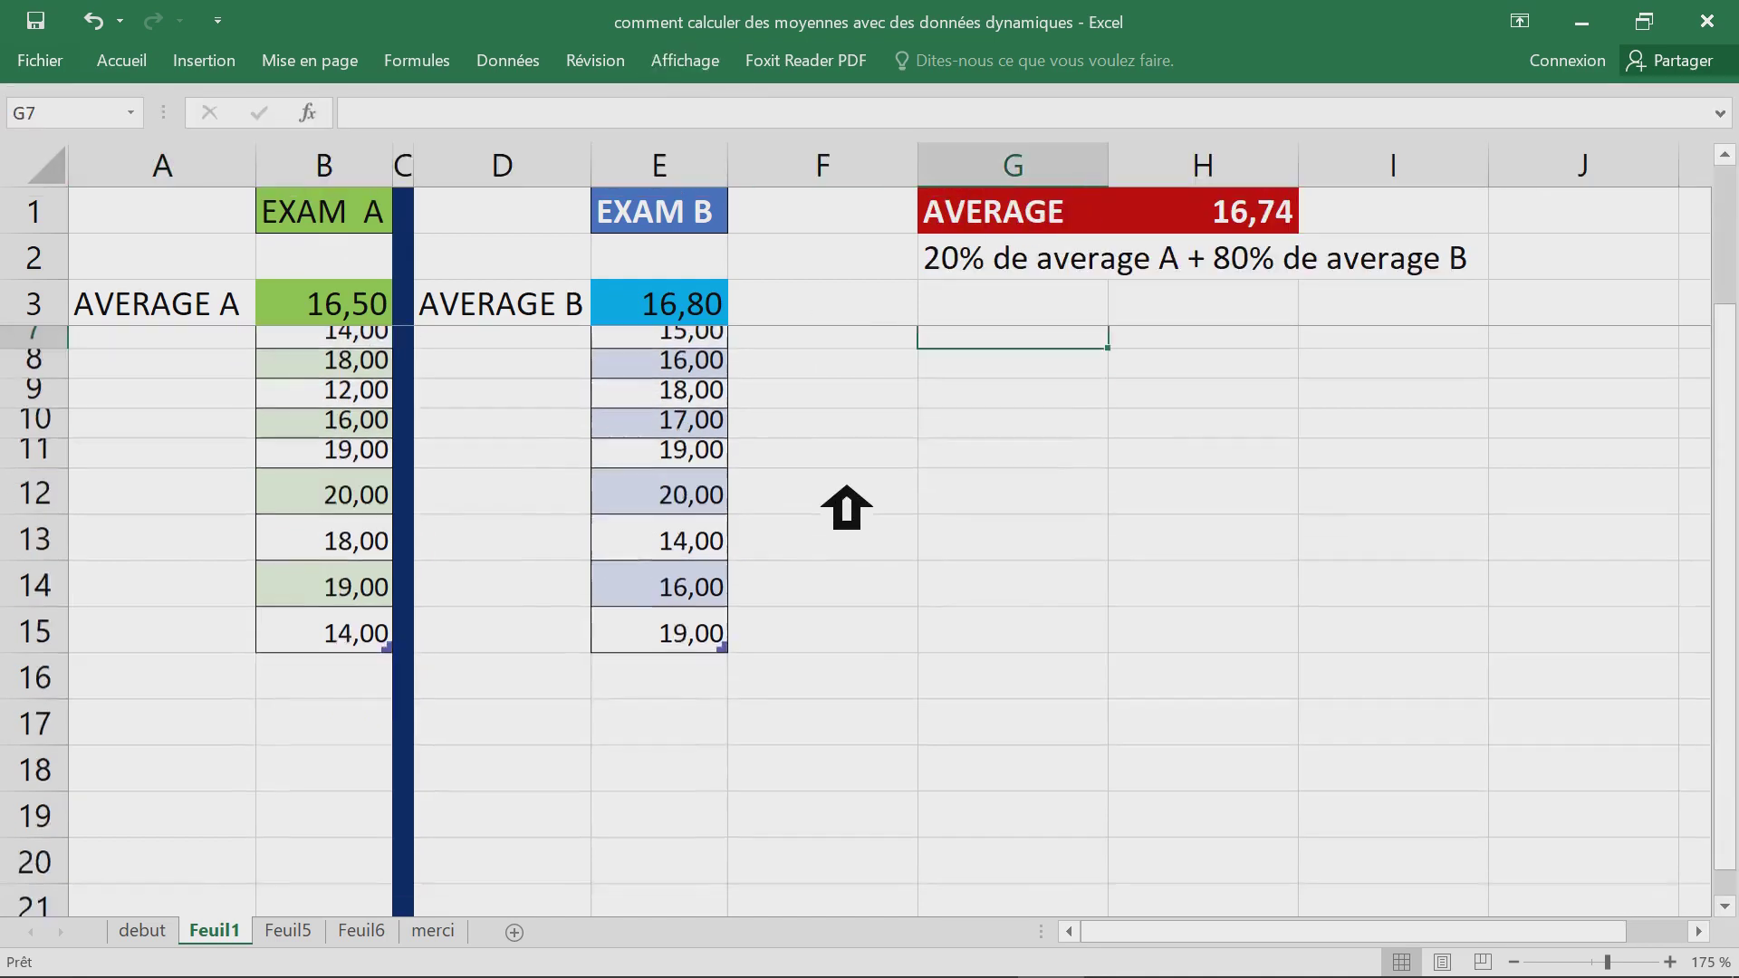
scroll(847, 507, down, 2)
scroll(844, 504, down, 1)
click(362, 541)
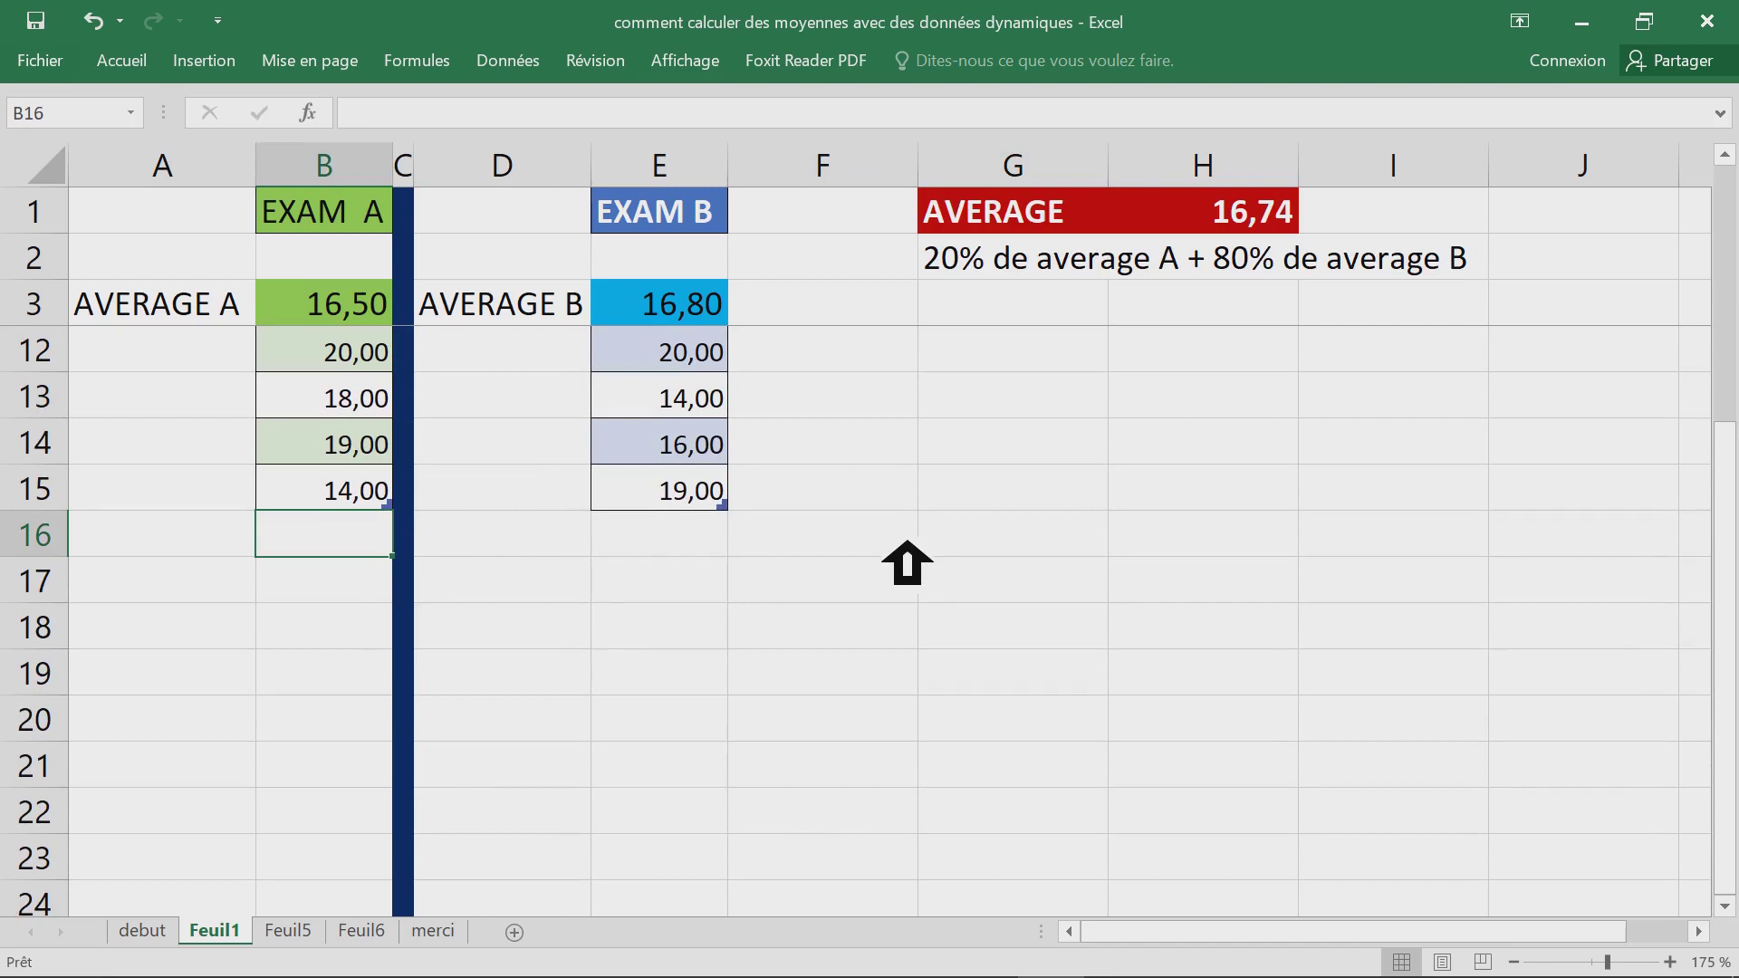
text(15)
click(707, 548)
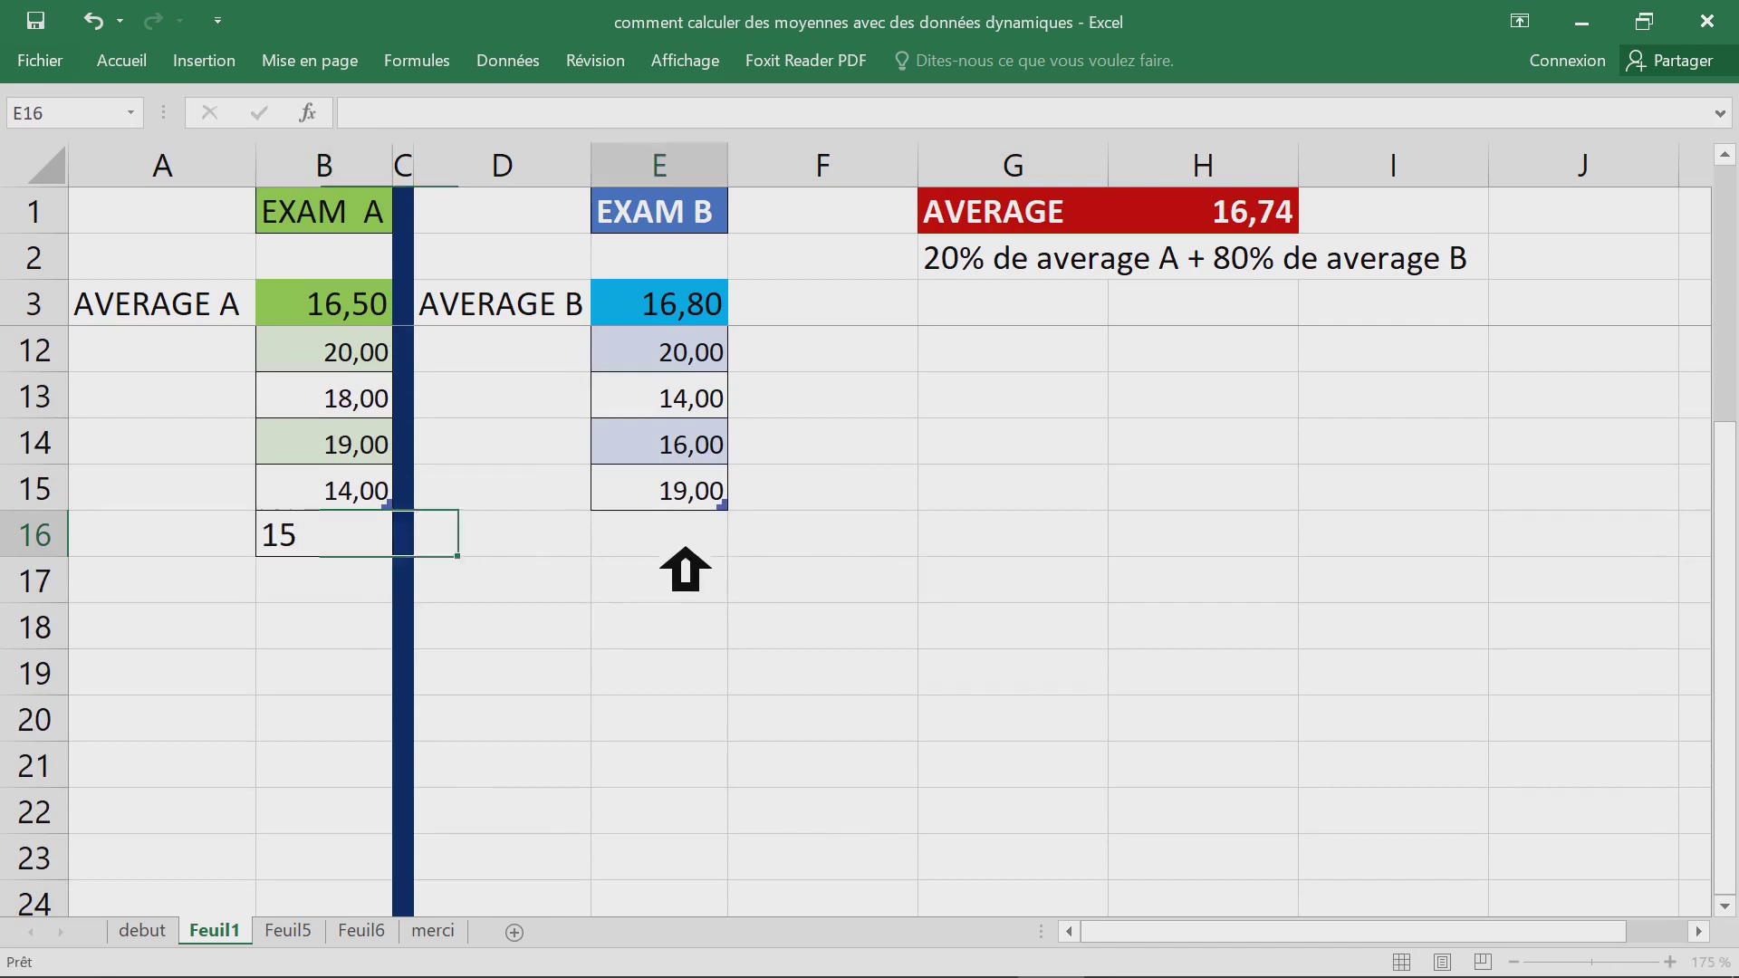
text(19)
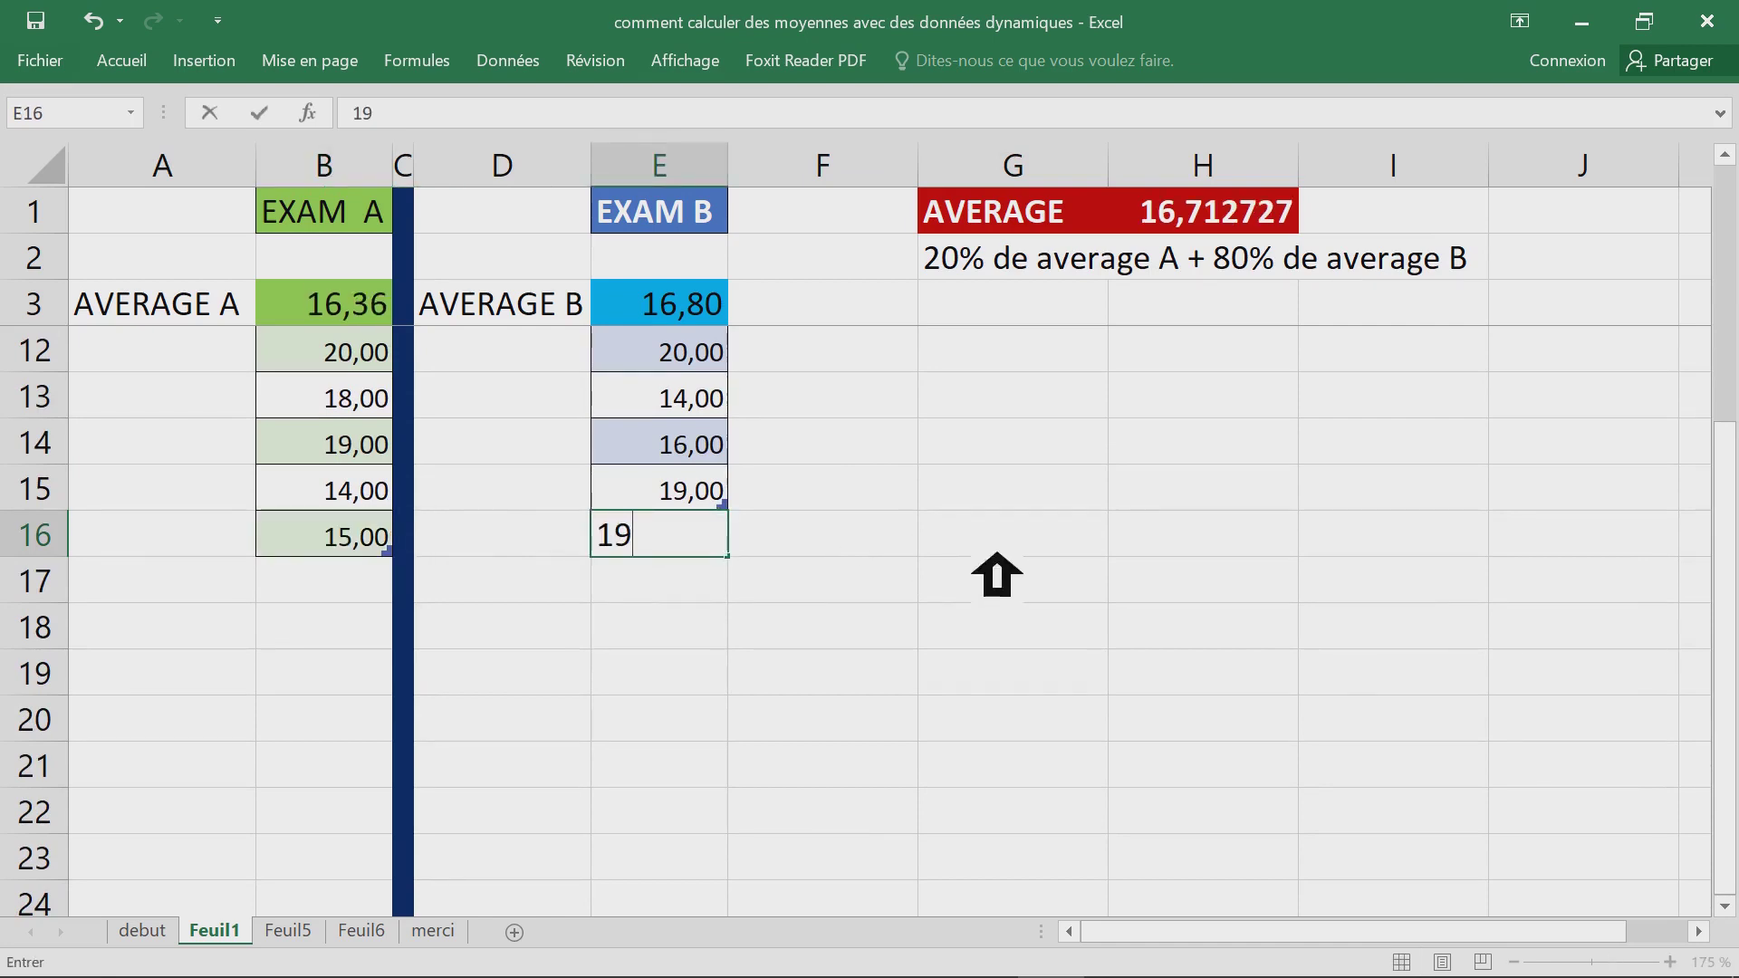
click(777, 670)
click(694, 590)
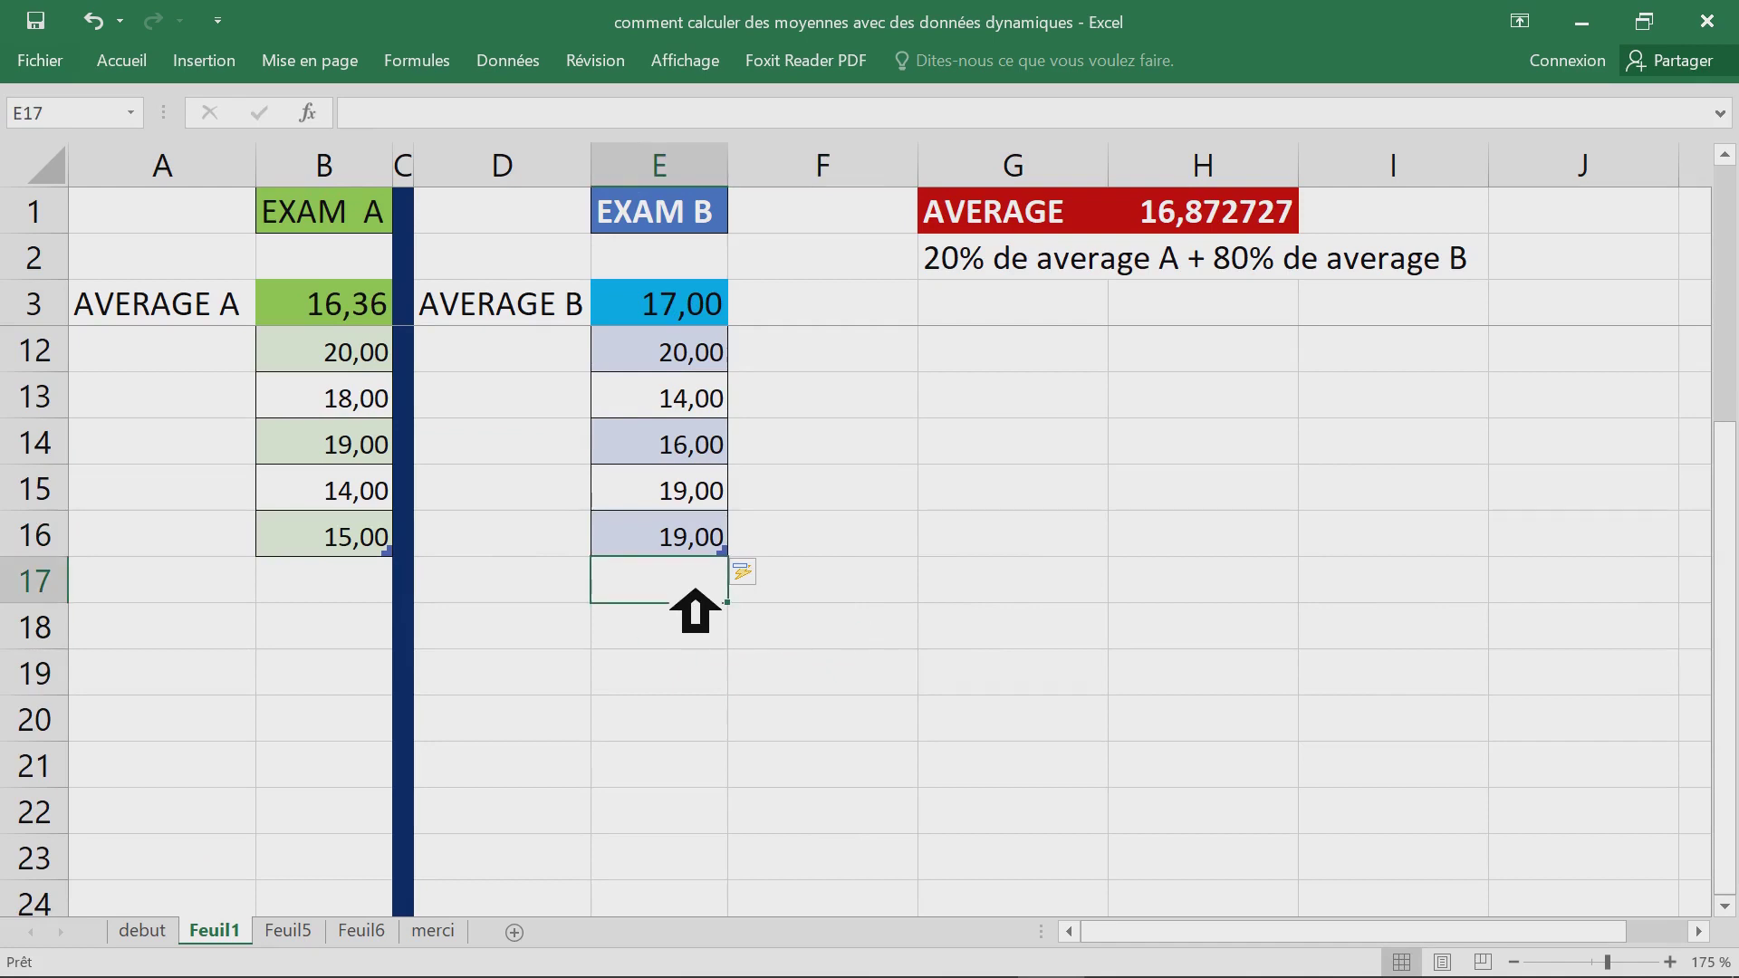
text(17)
click(340, 593)
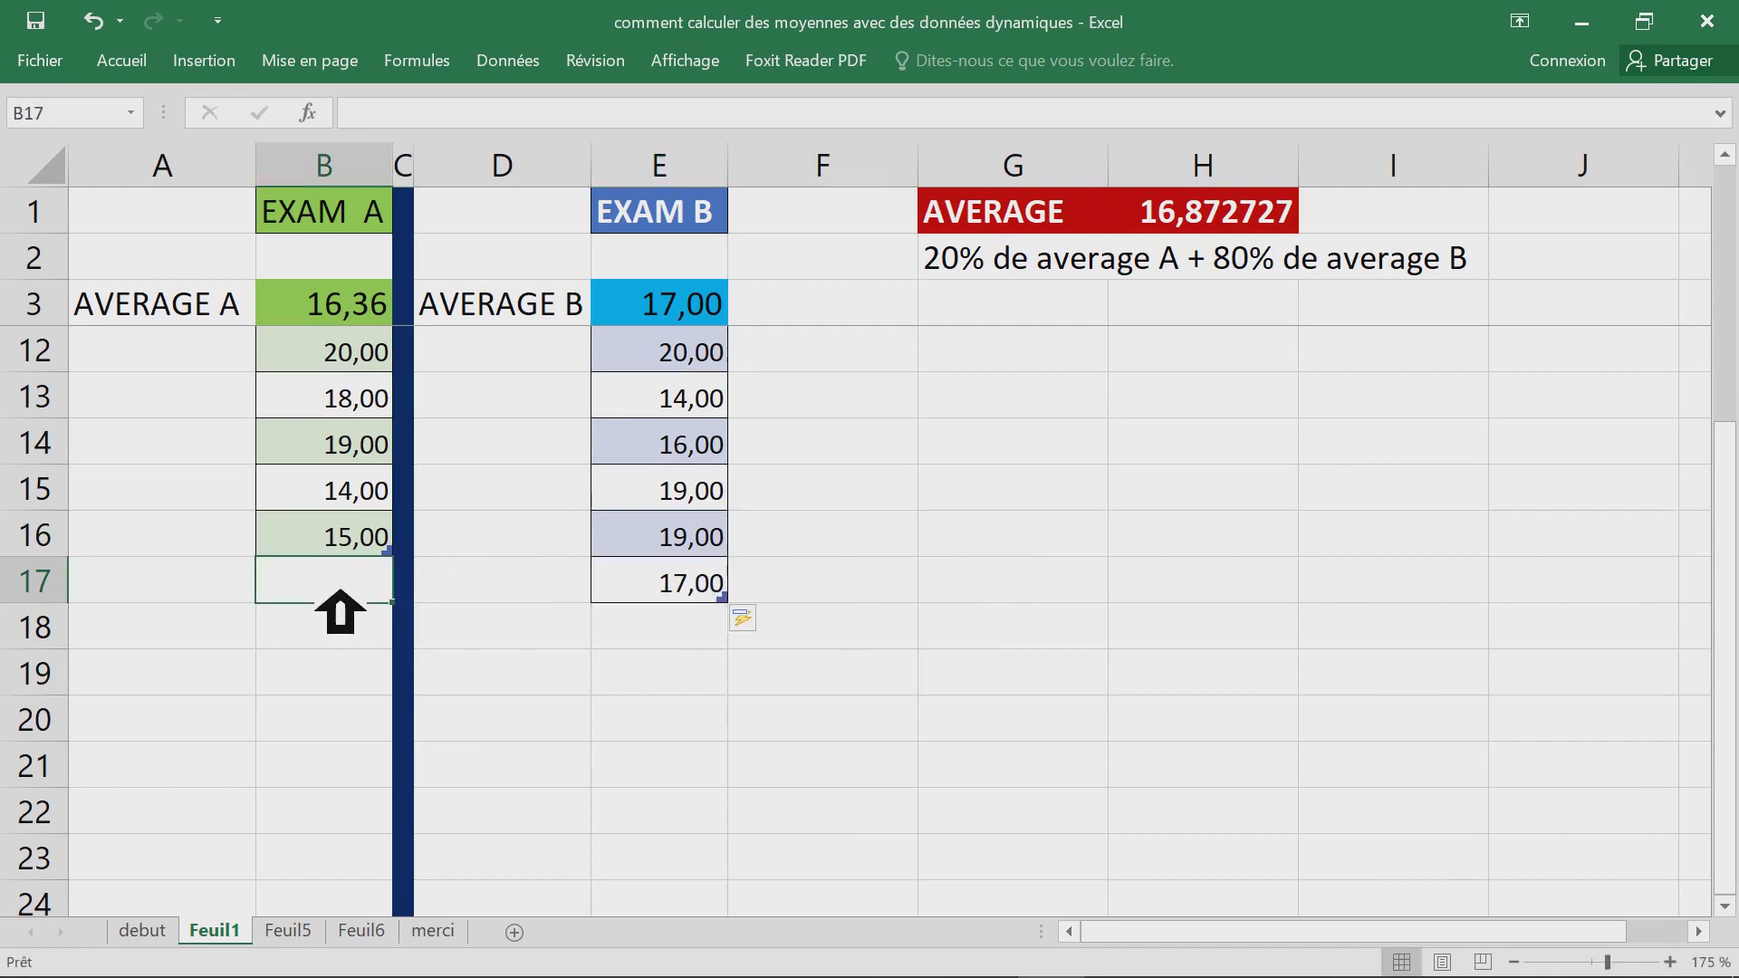
text(13,5)
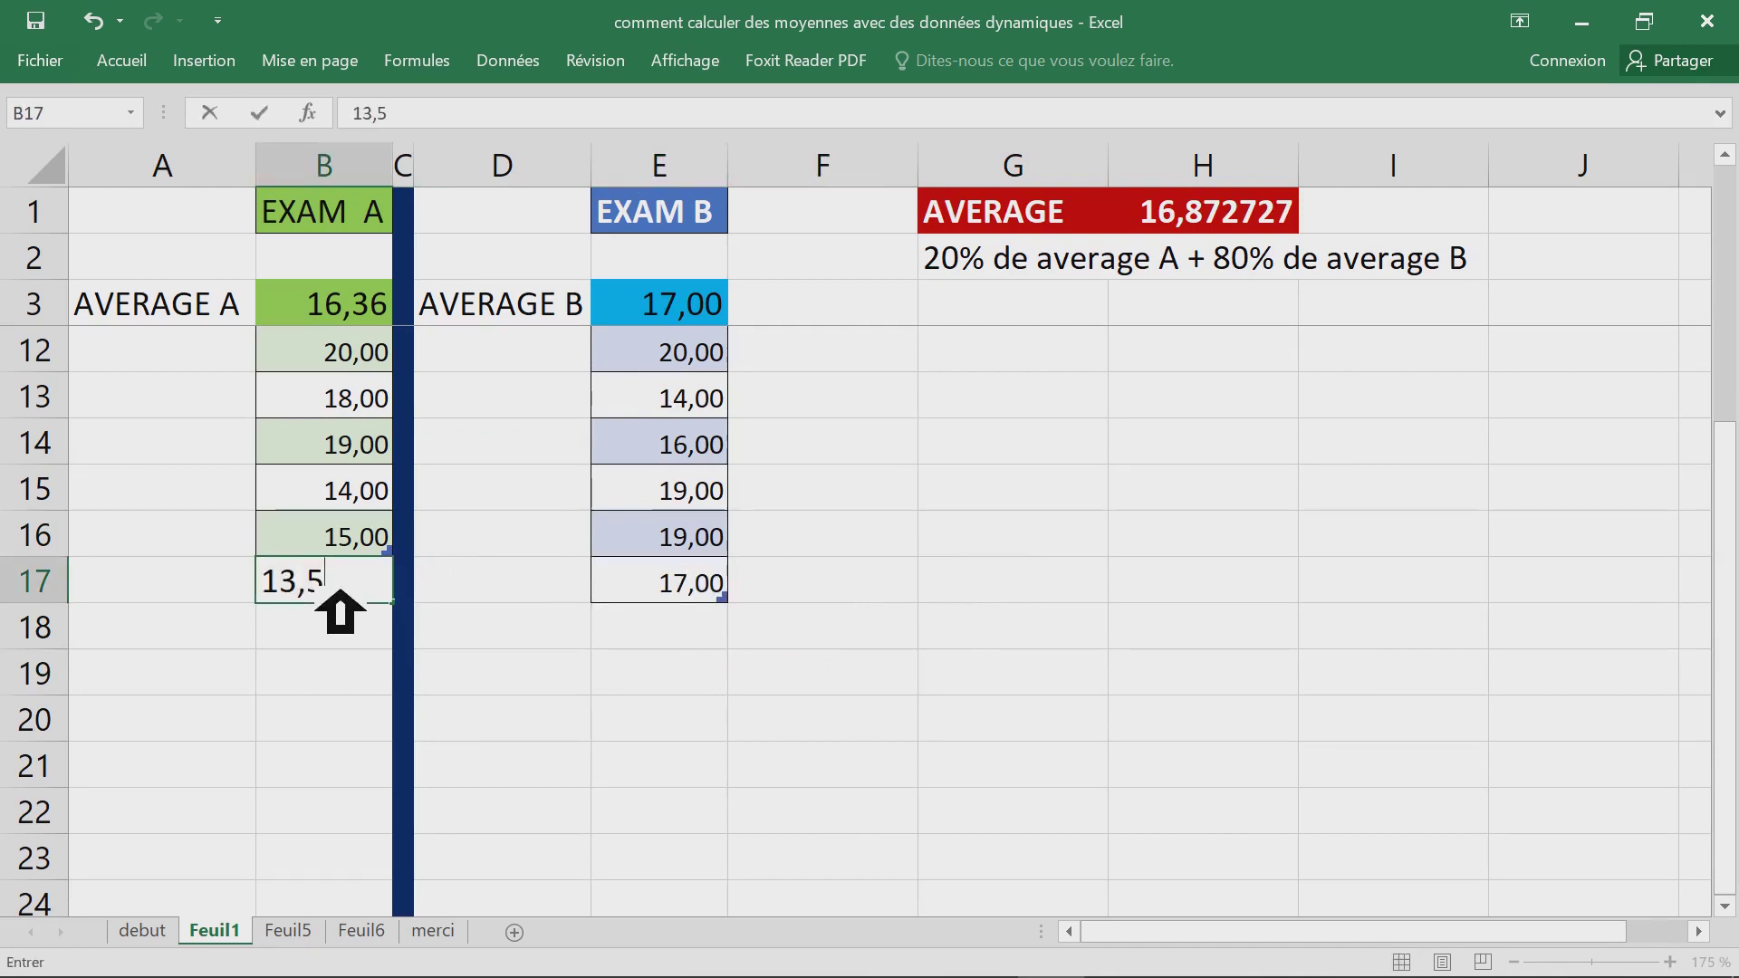
click(1007, 623)
click(1282, 210)
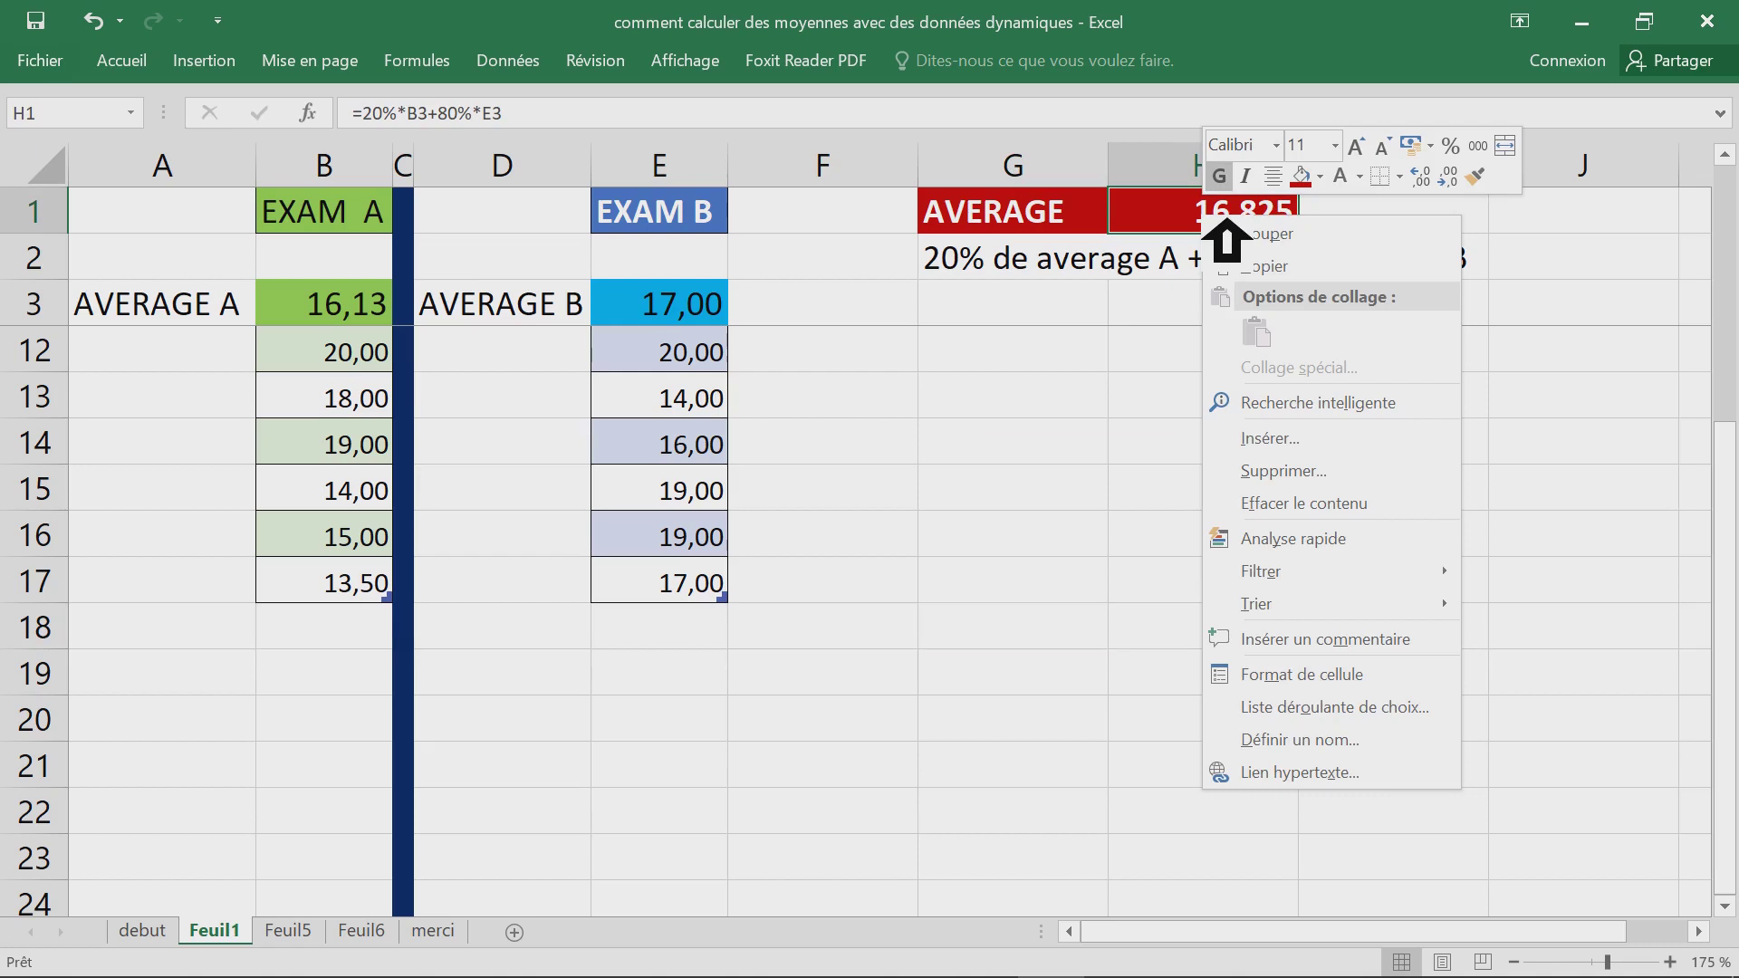
- Format H1 as Number with 2 decimal places so it shows 16,83
click(1313, 674)
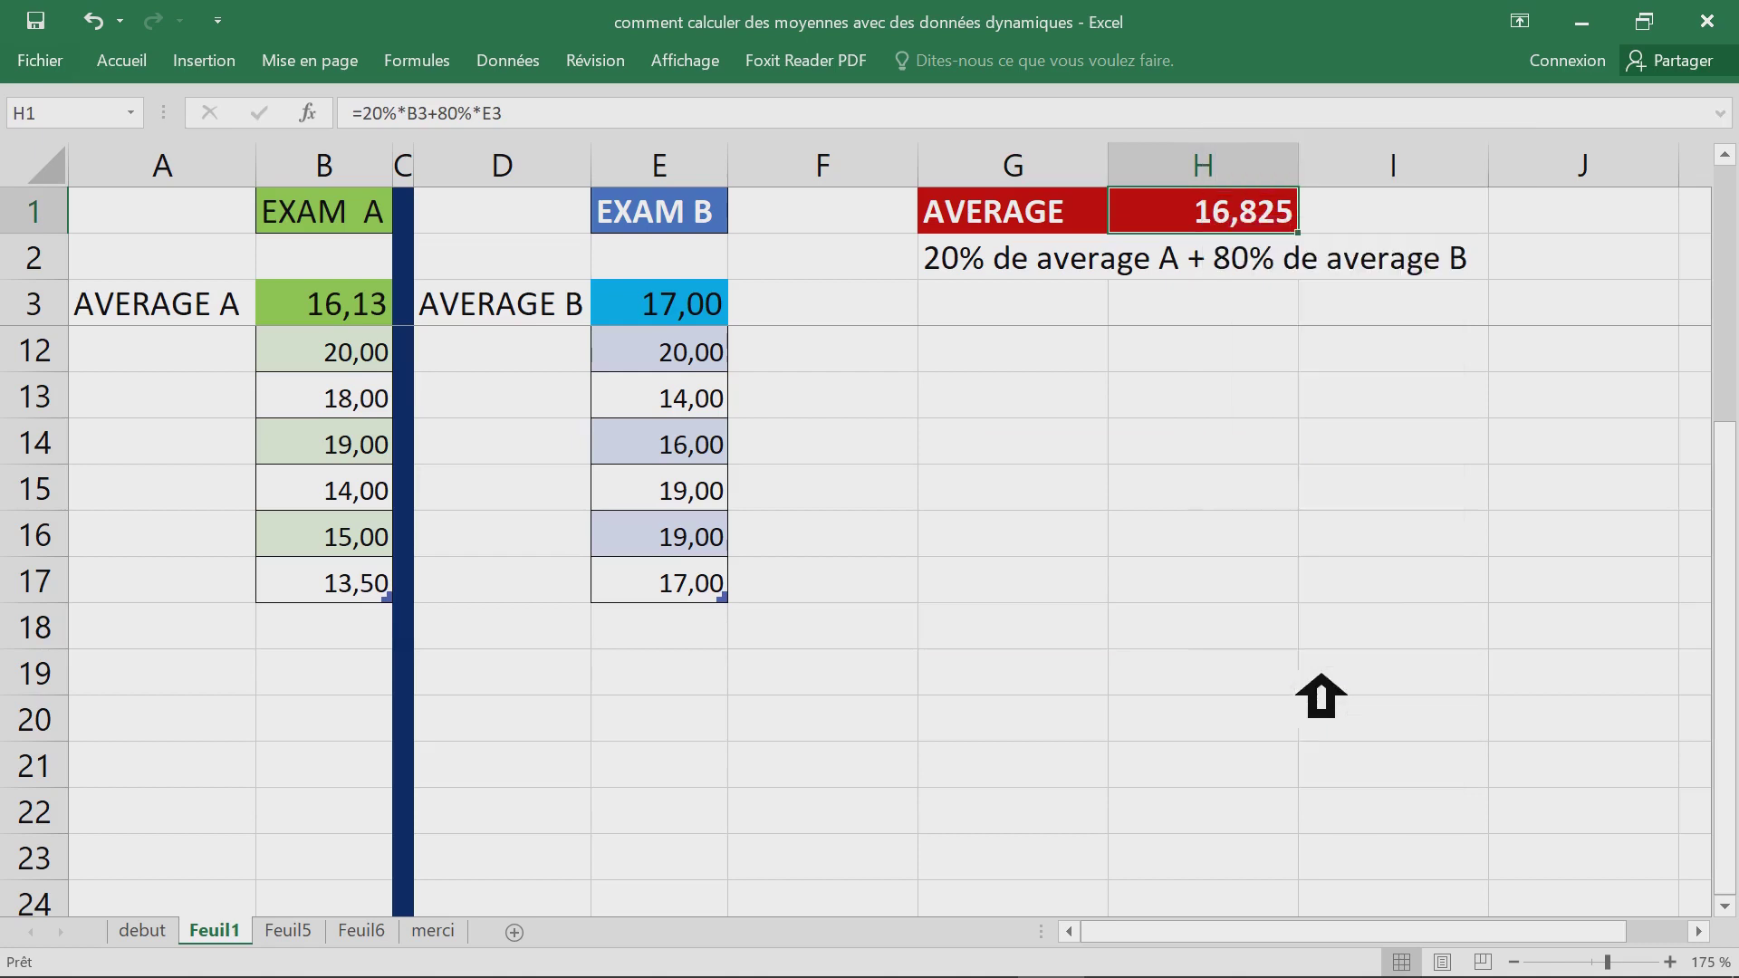
drag(1241, 341, 600, 241)
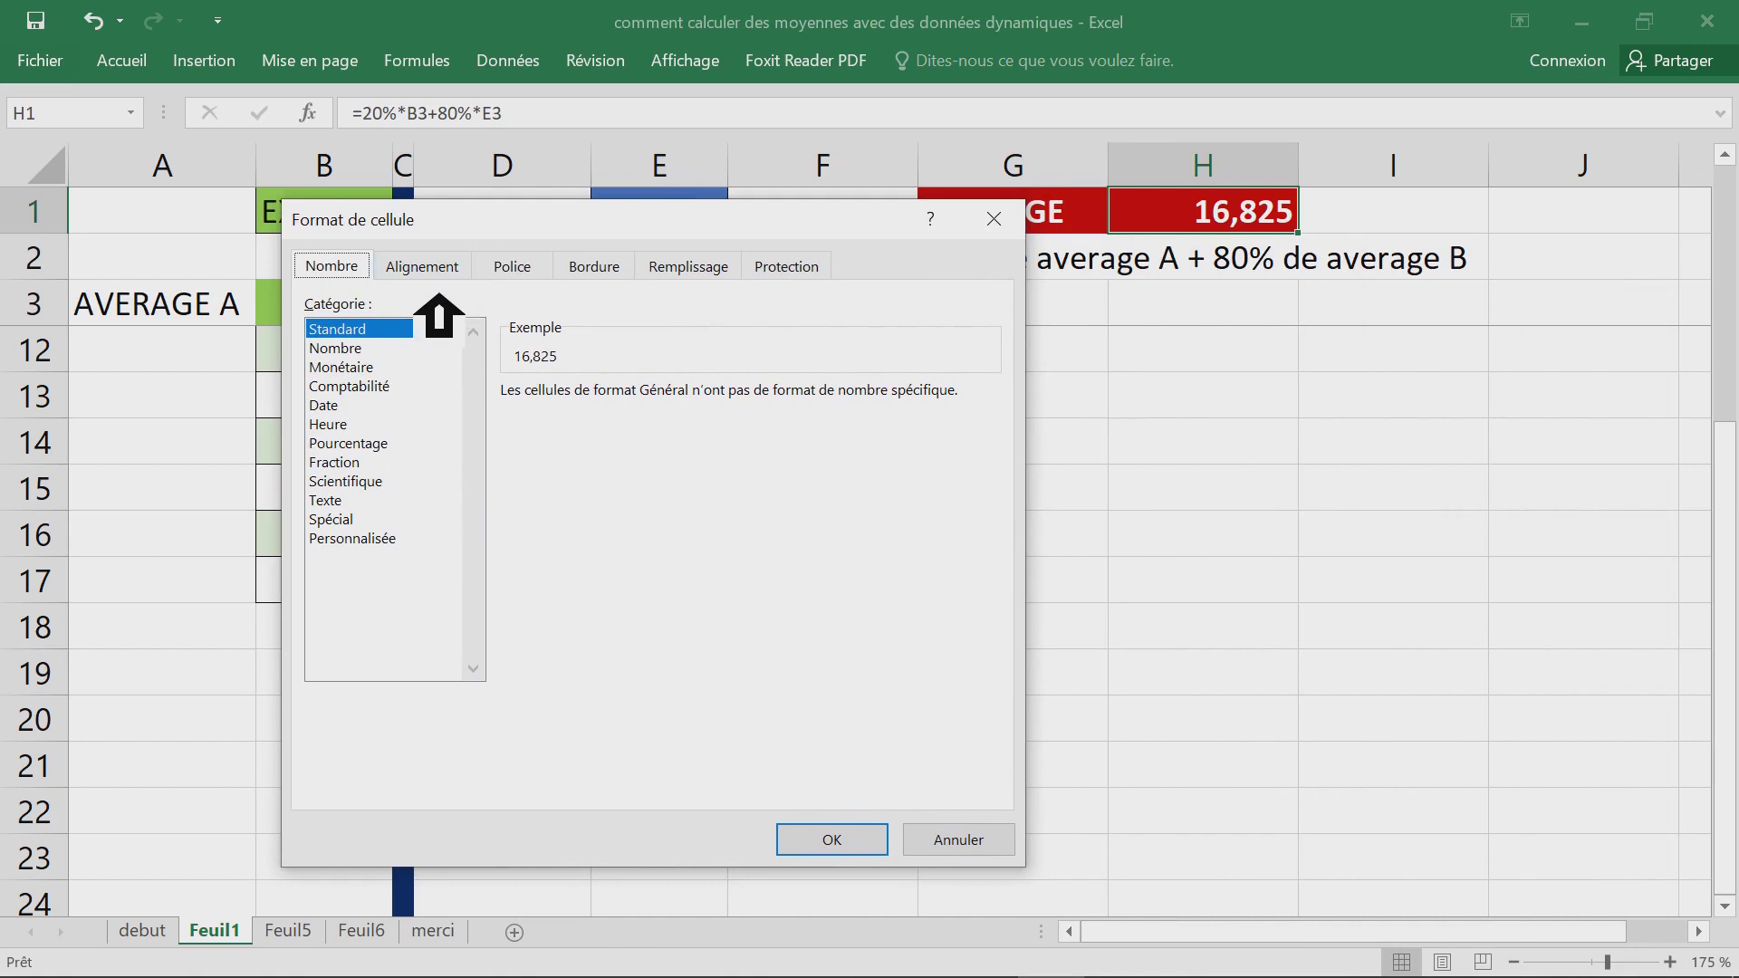
click(367, 348)
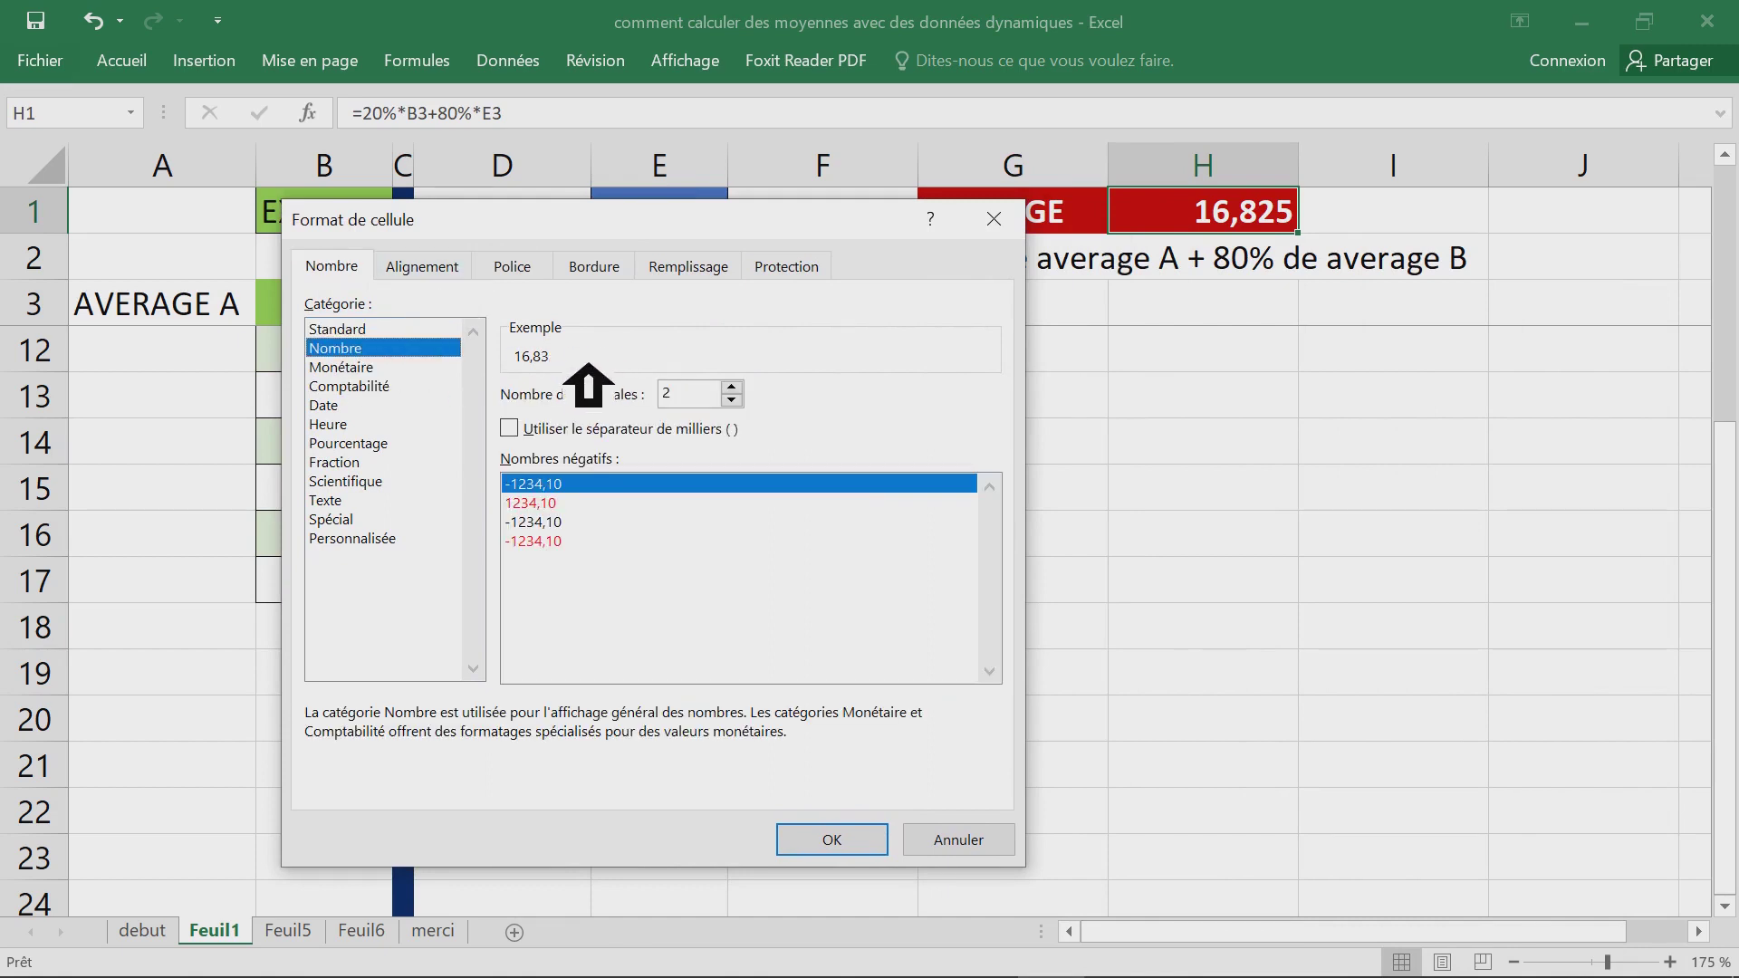
click(698, 396)
click(845, 839)
click(1239, 360)
click(1079, 362)
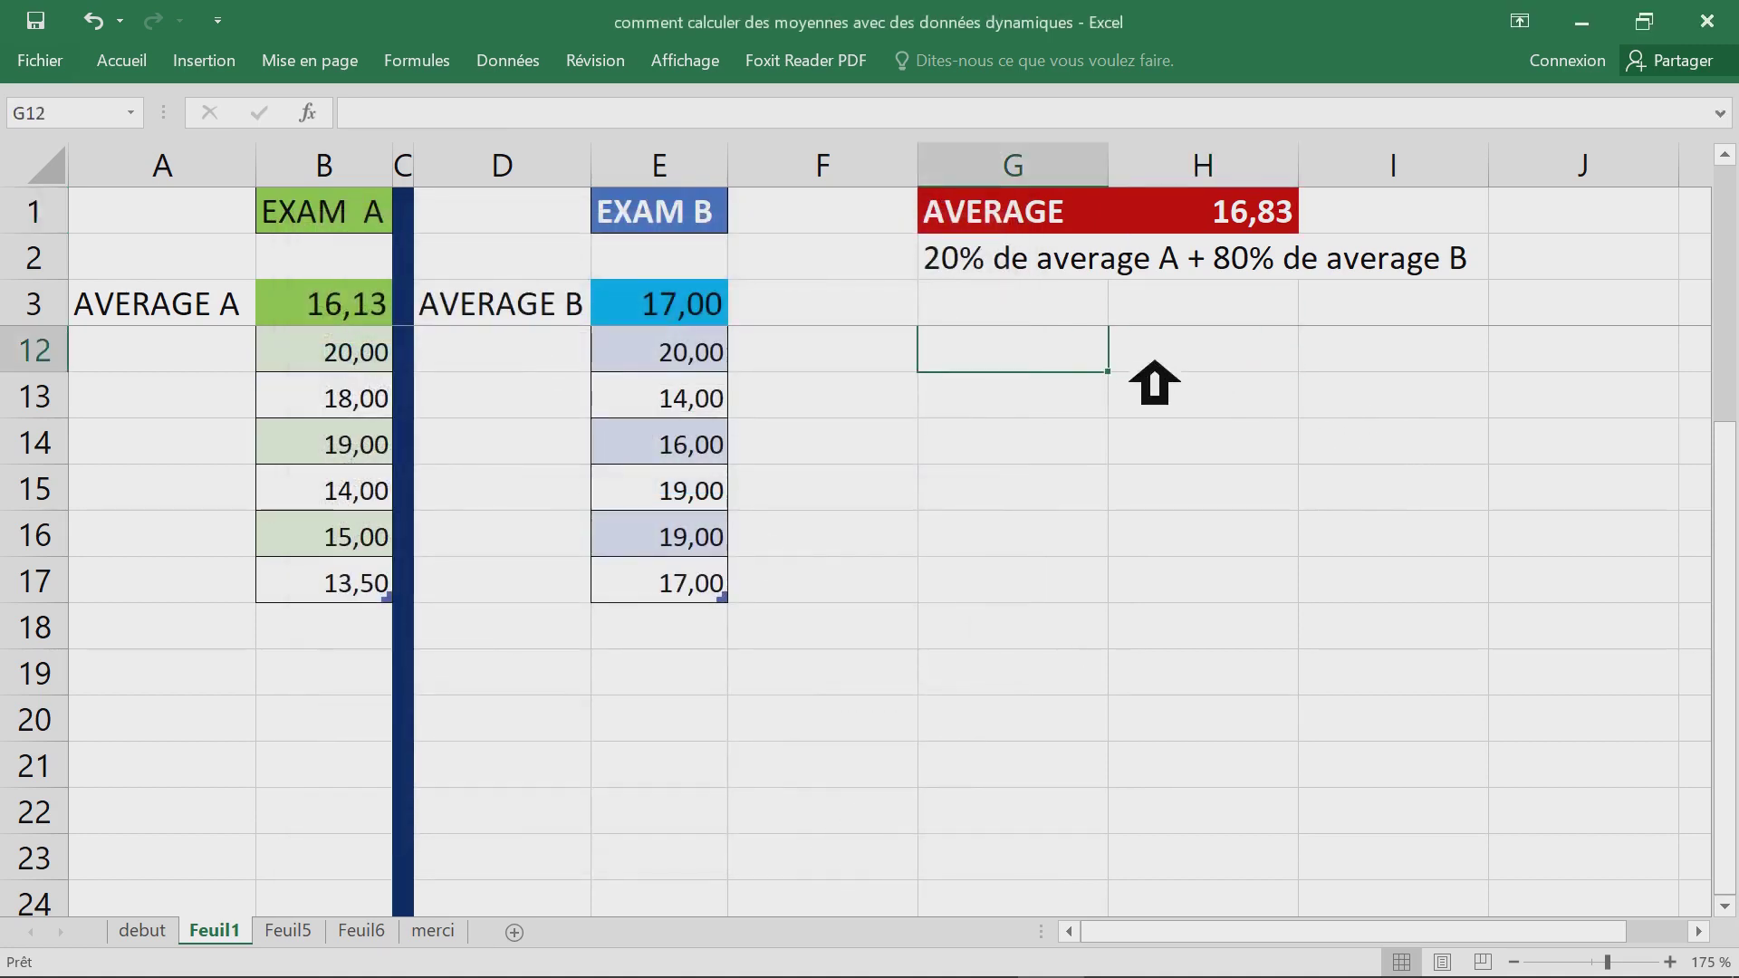
- Type 'décision' in G3 and 'si average >=10; pass sinon fail' in H3
scroll(1331, 514, up, 1)
scroll(1326, 523, up, 1)
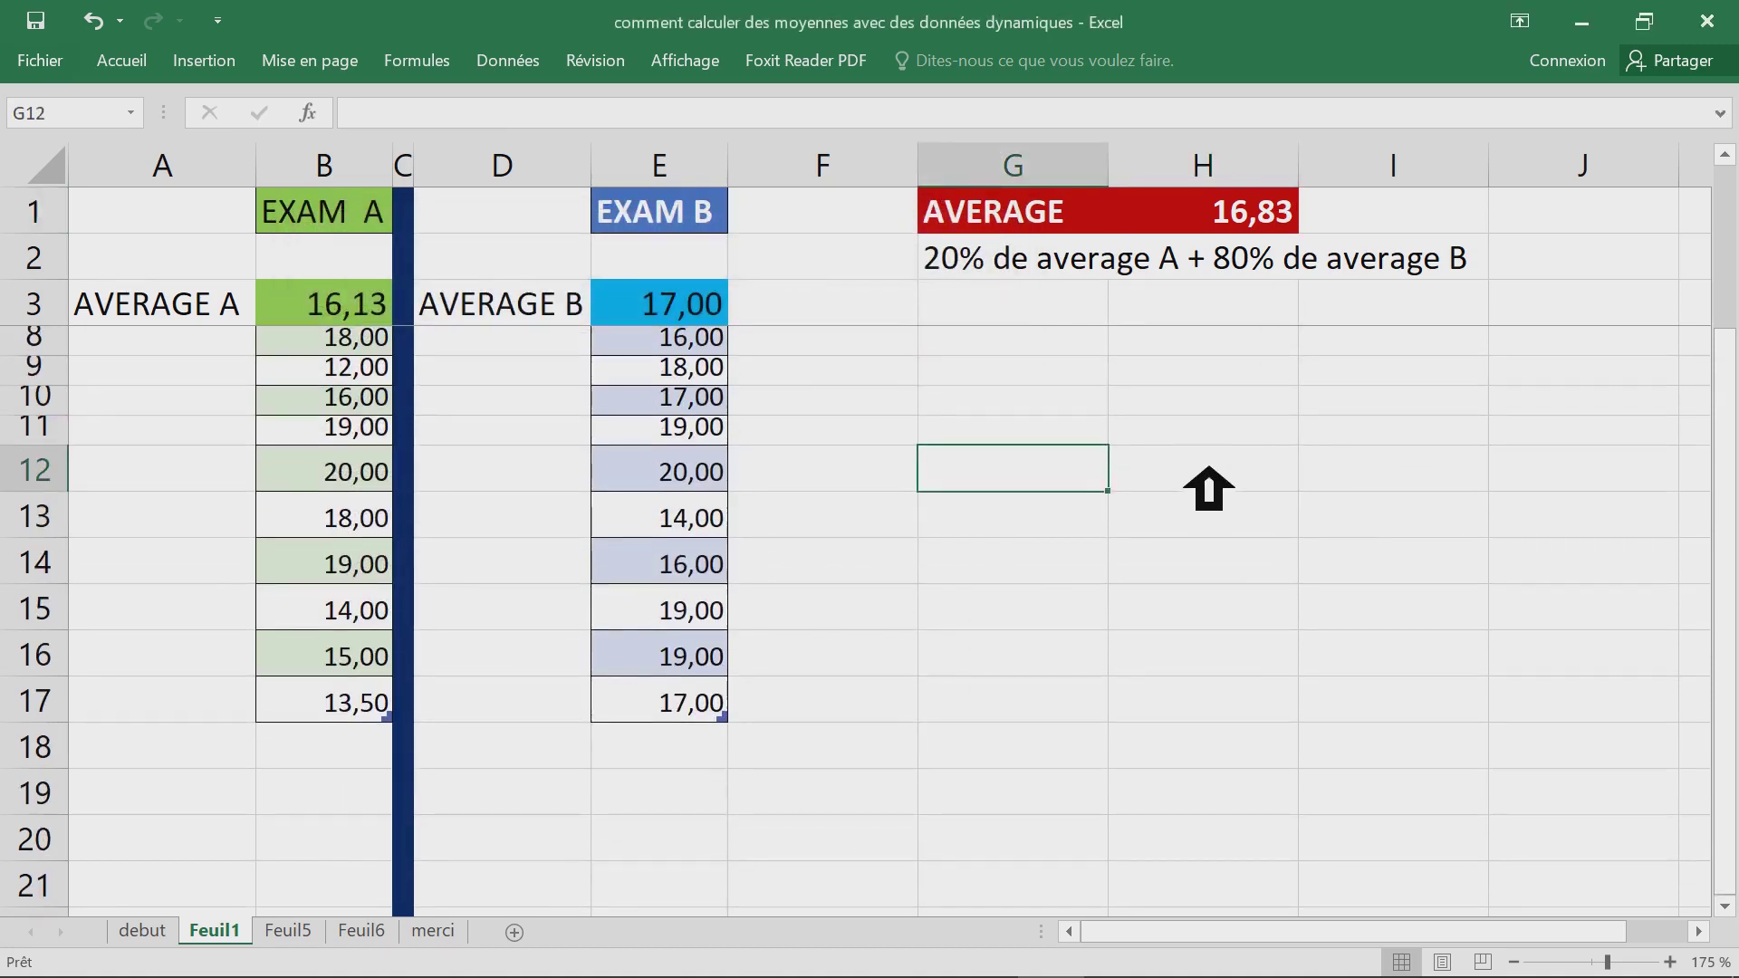
scroll(1209, 493, up, 1)
click(1059, 313)
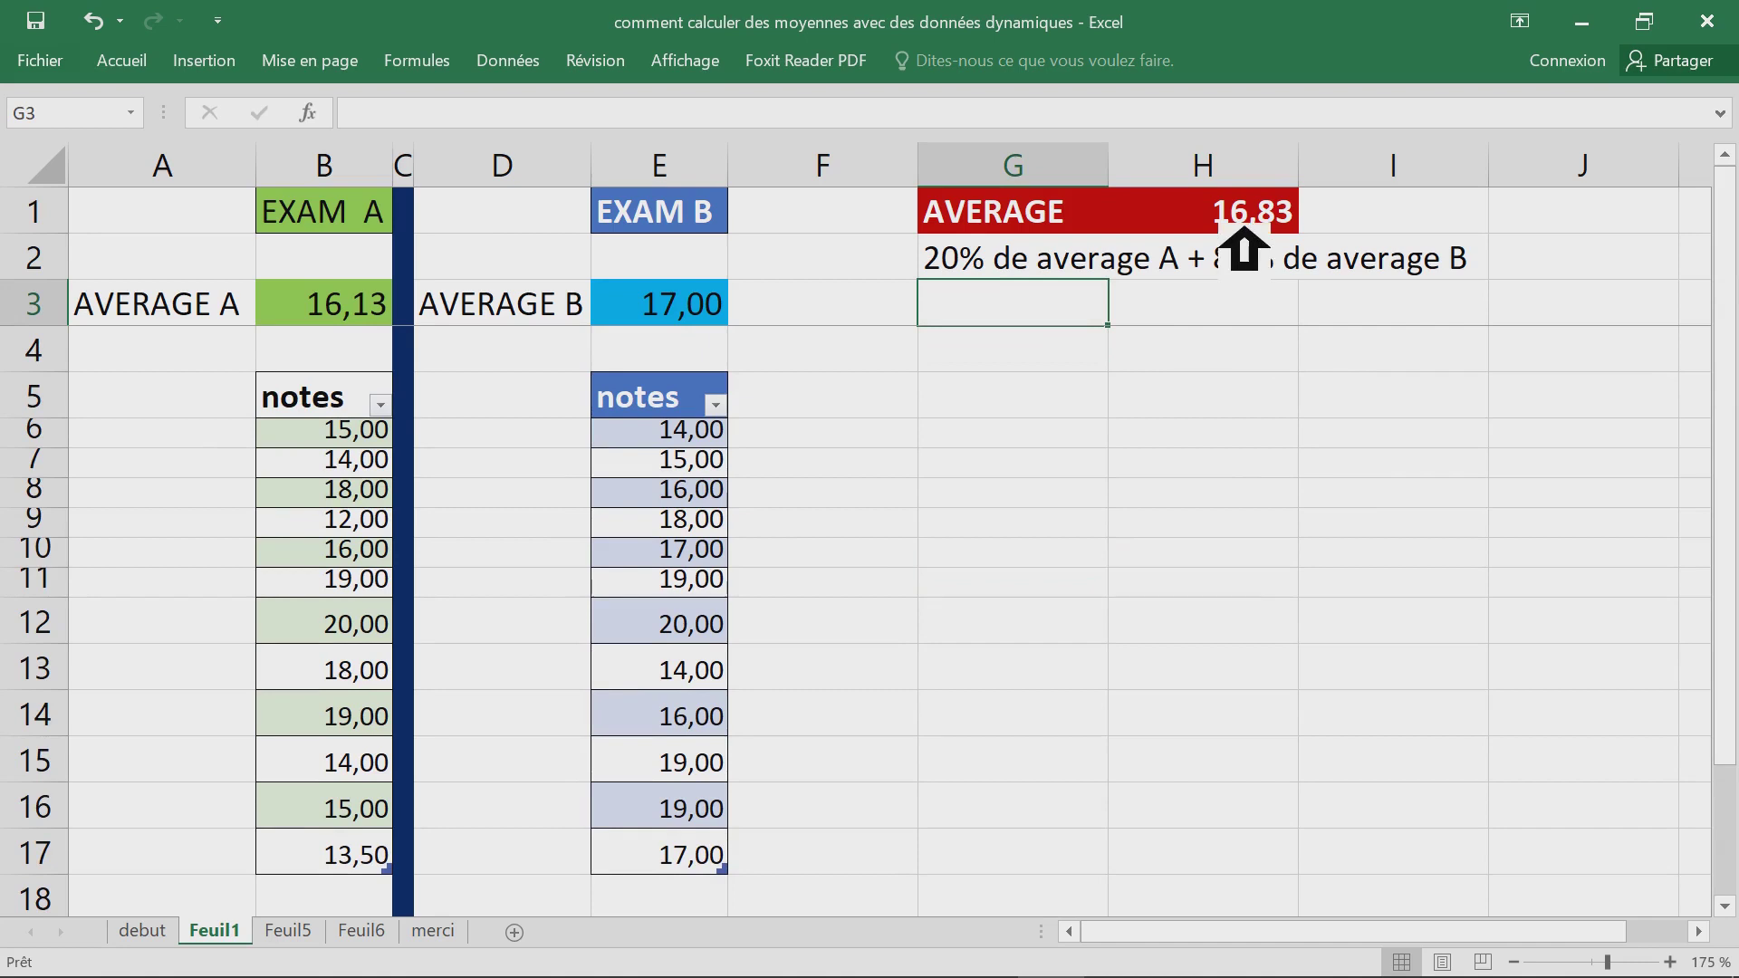
text(décision)
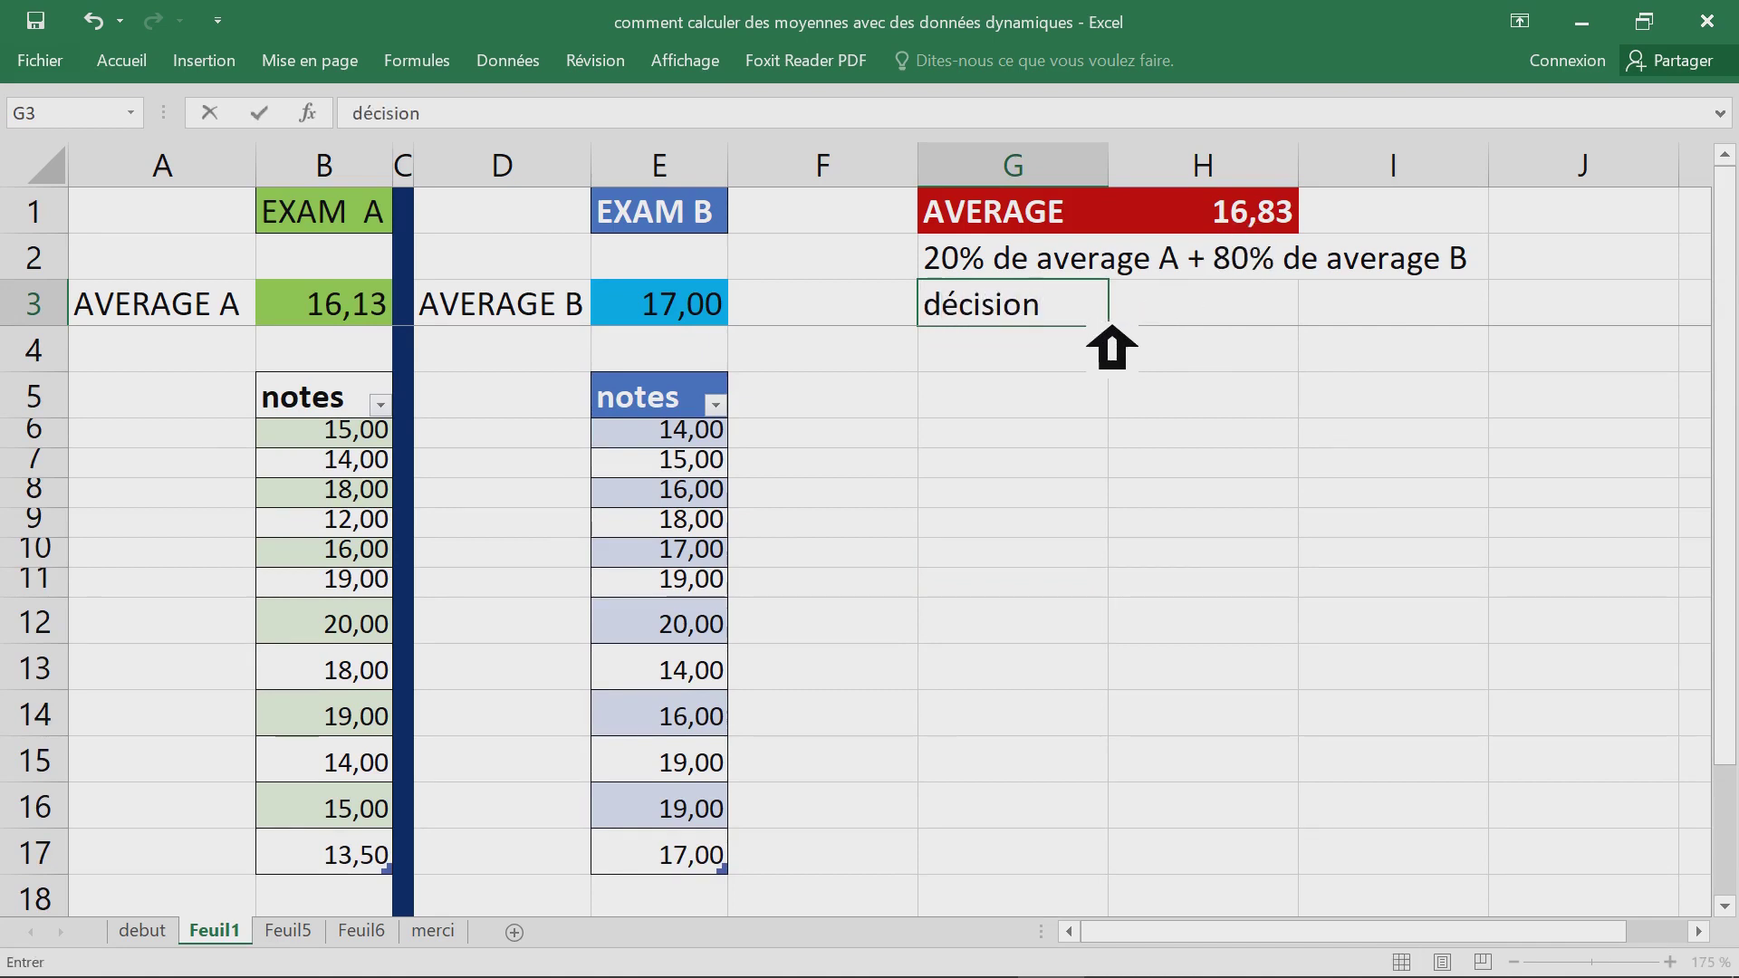
click(1209, 399)
click(1193, 317)
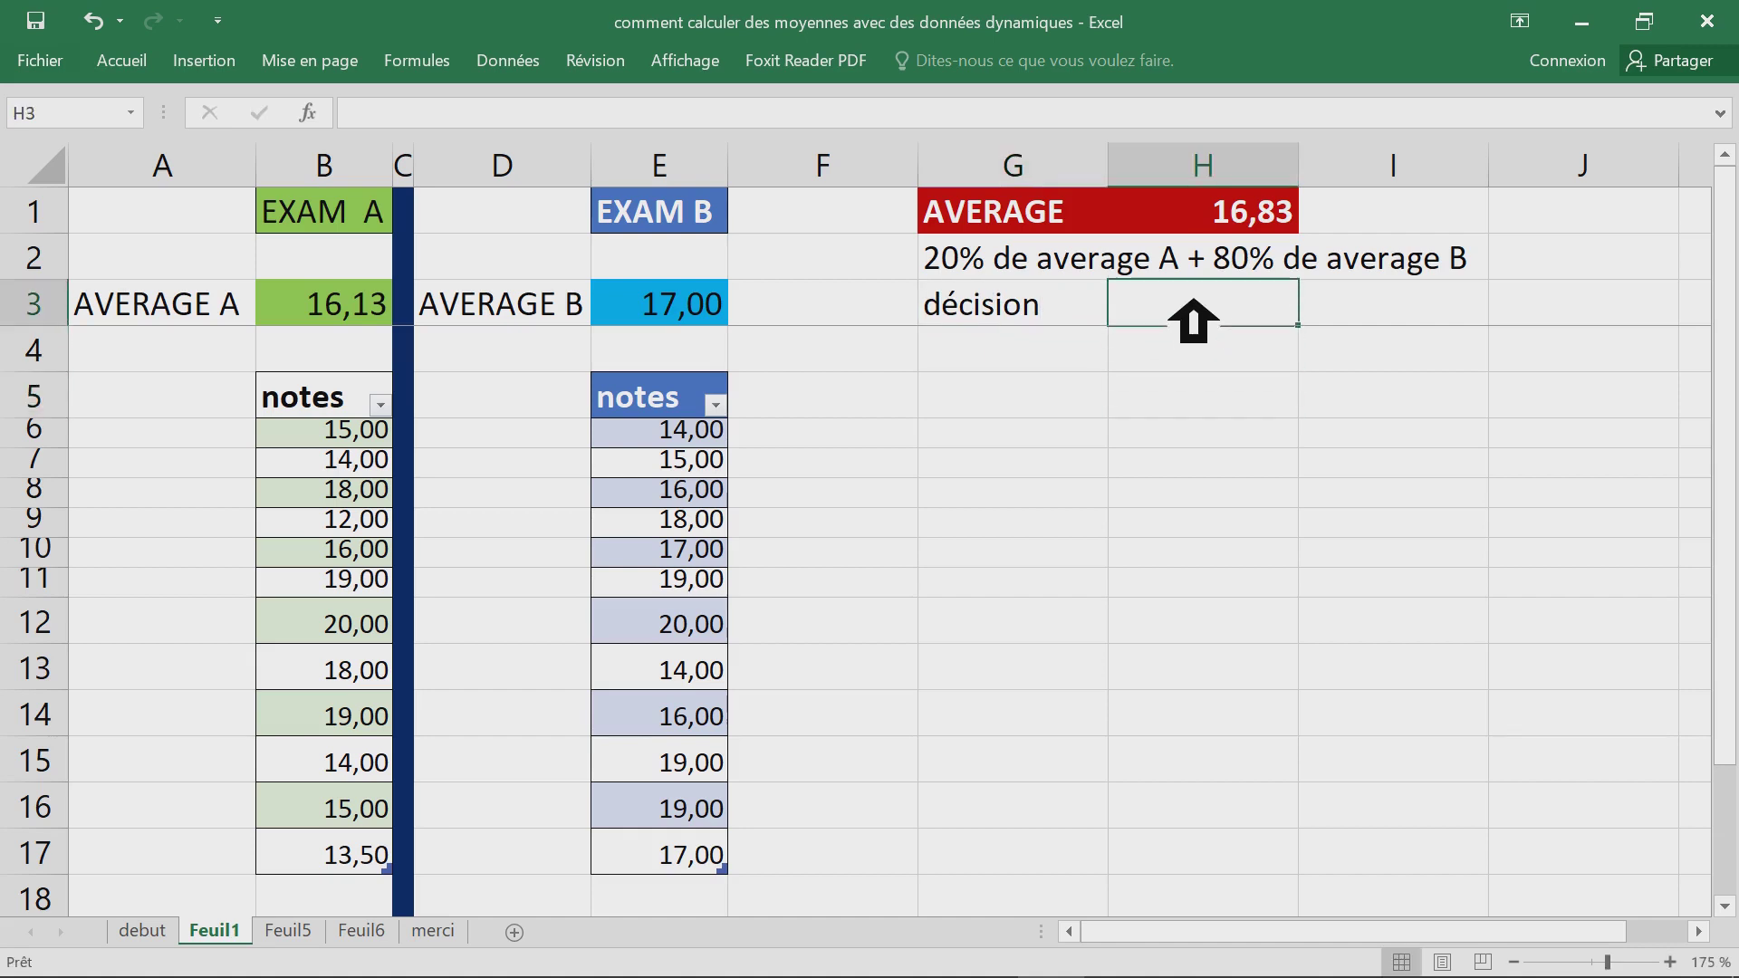
text(s)
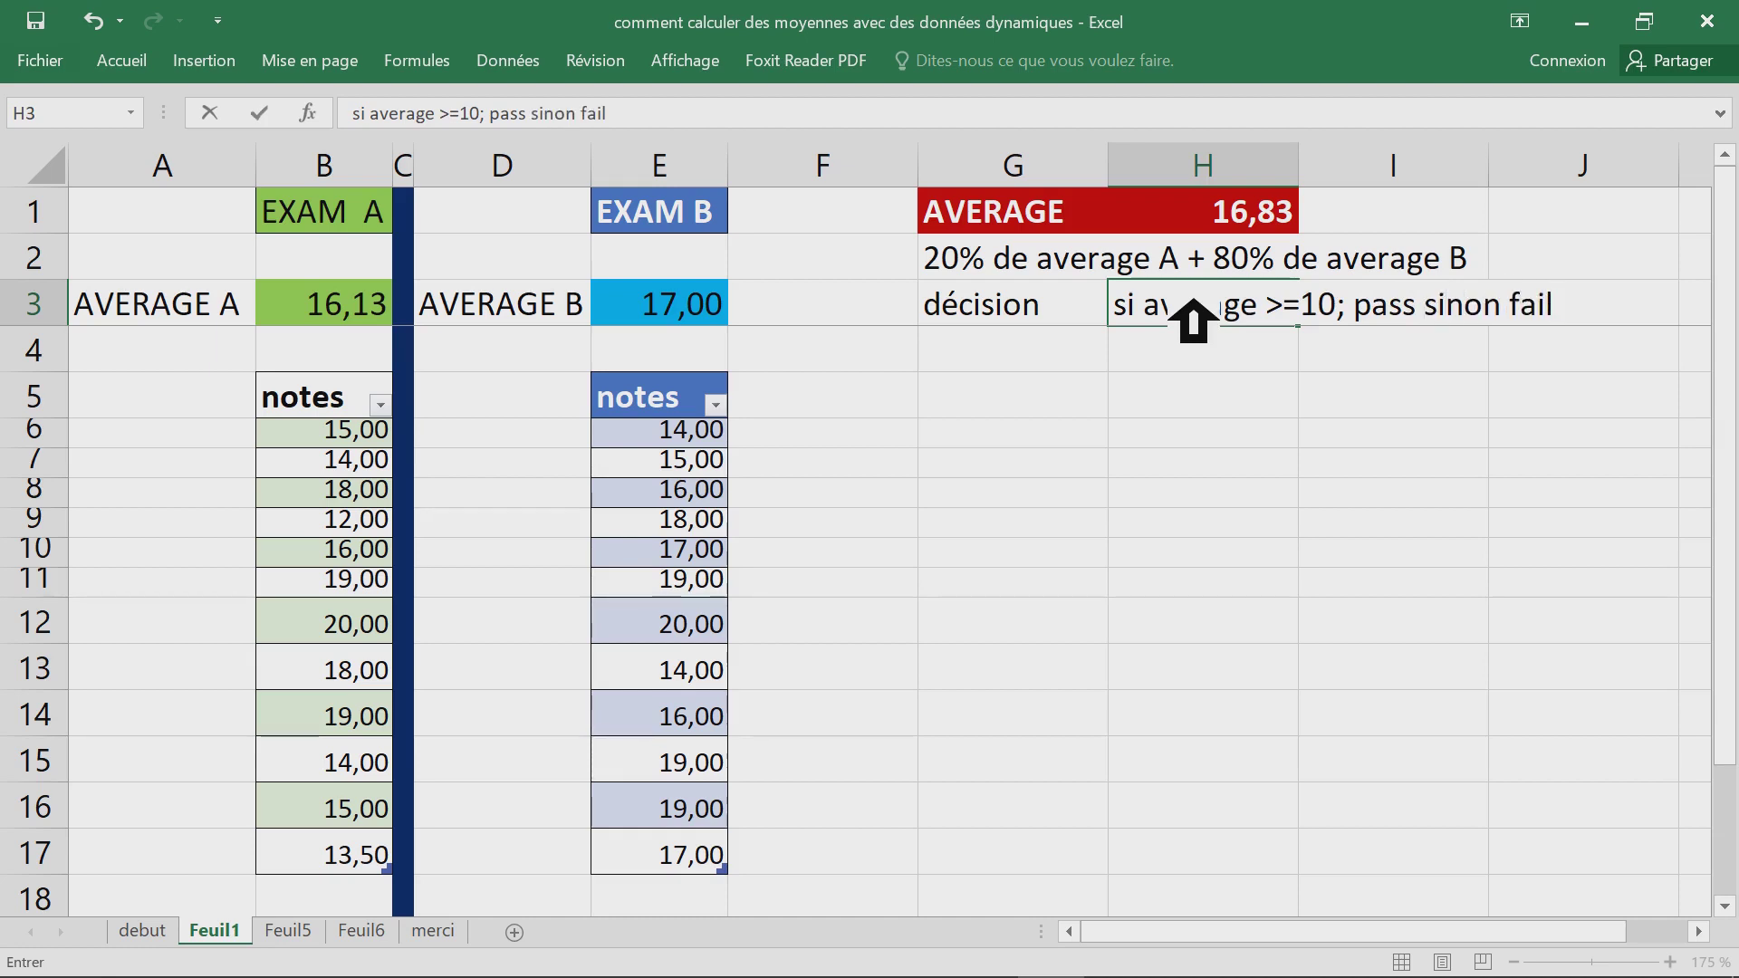
click(1276, 444)
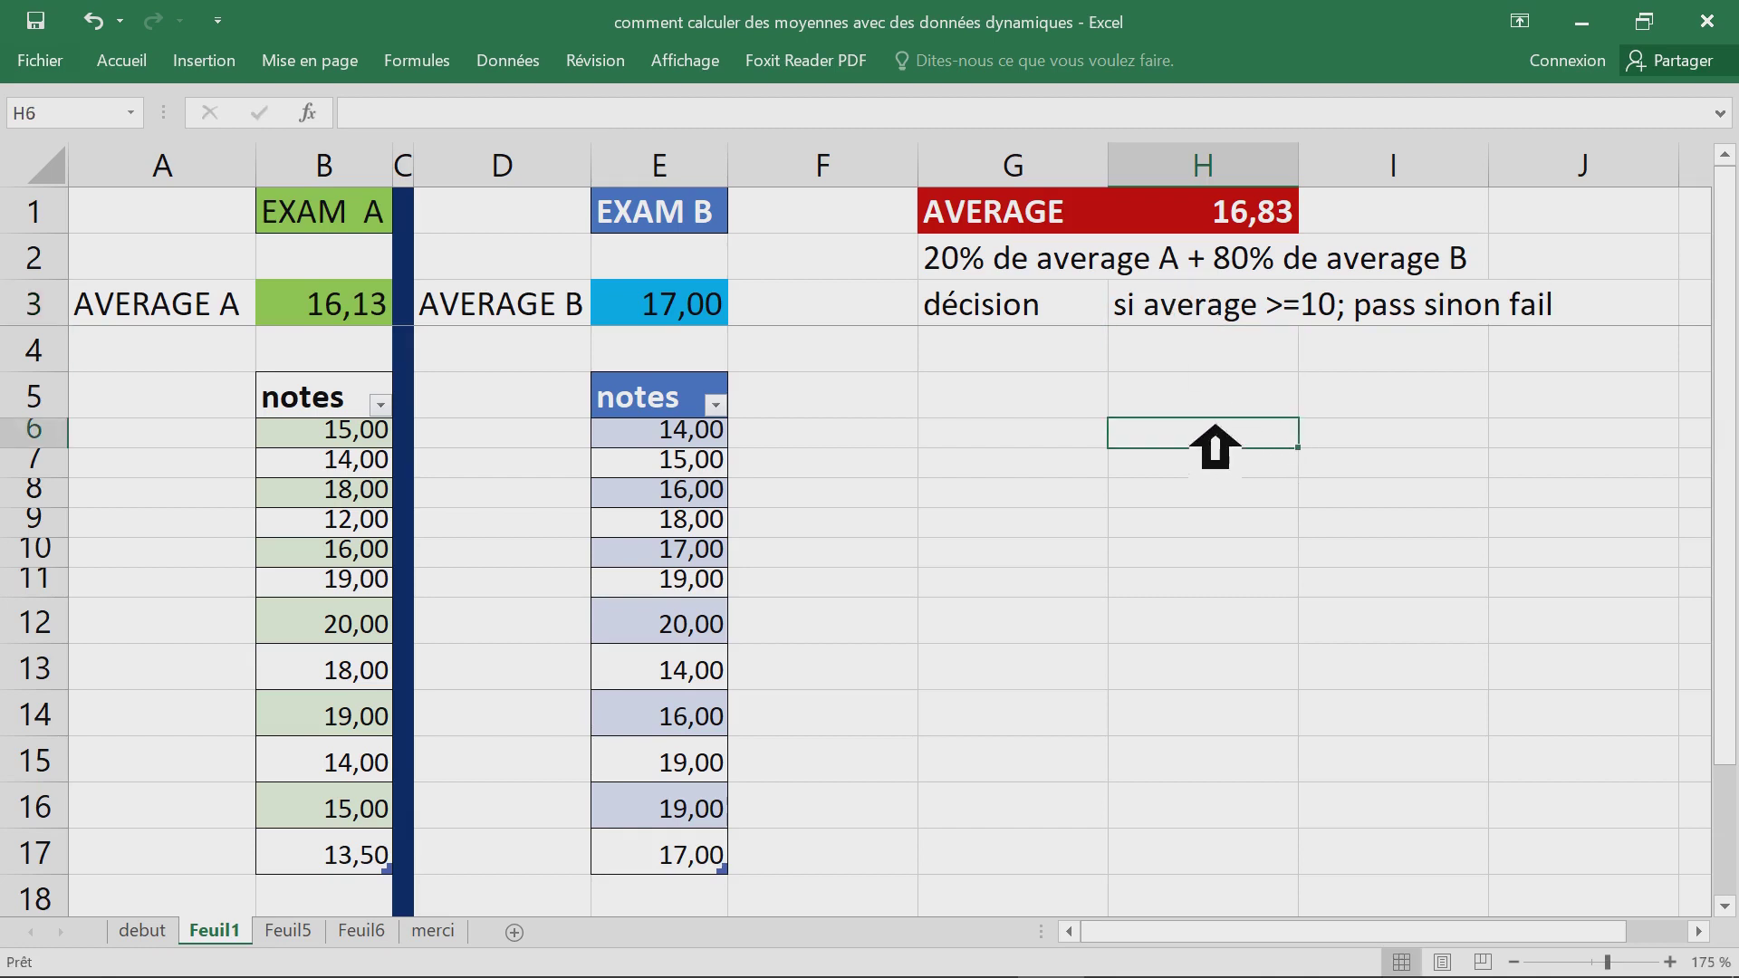
click(1030, 351)
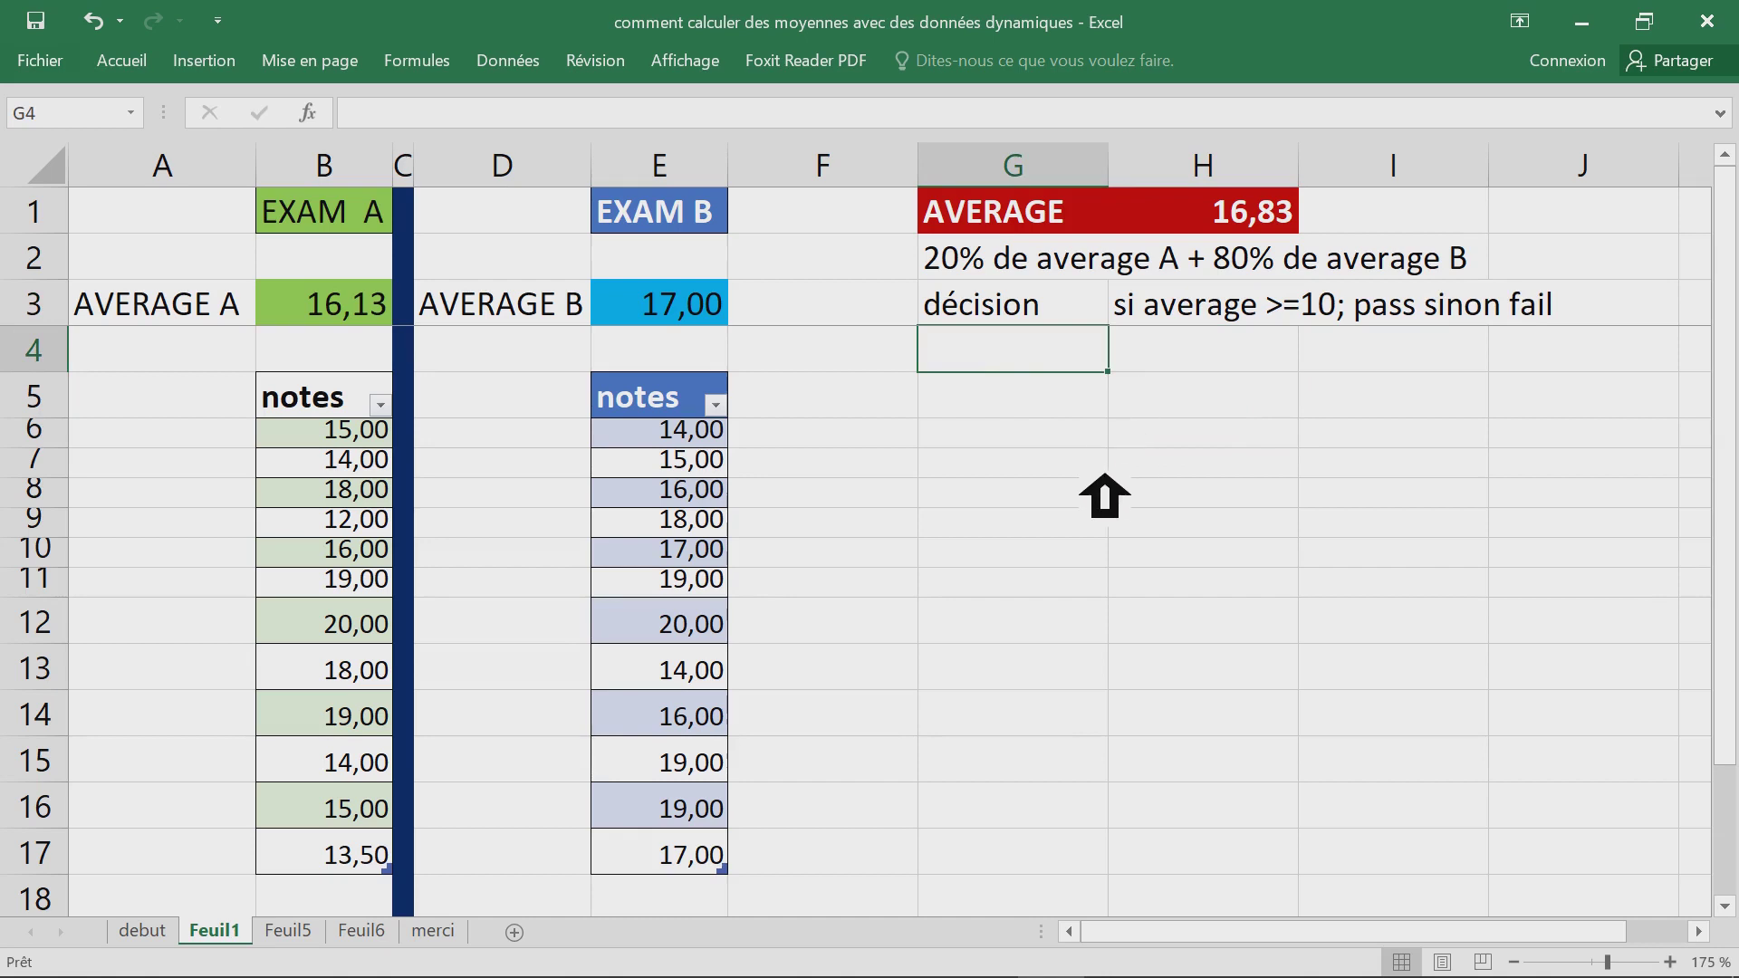
- Enter =SI(H1<10;"FAIL";"PASS") in G4 as the decision formula
text(=si()
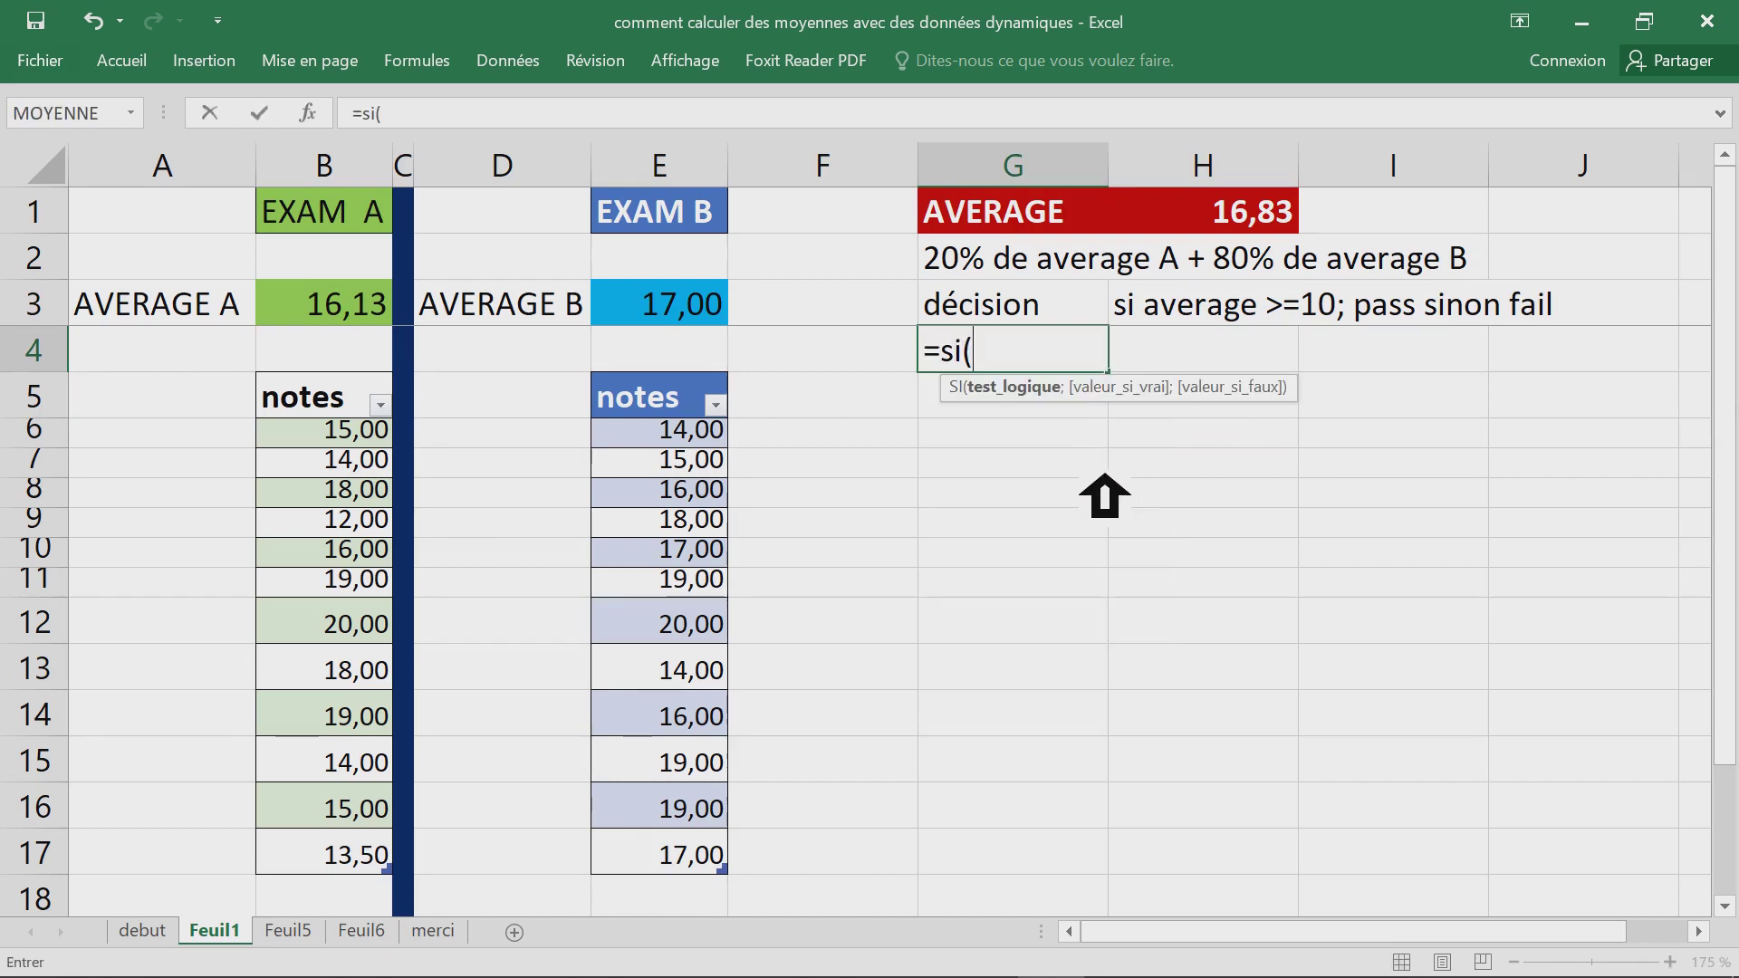
click(1239, 226)
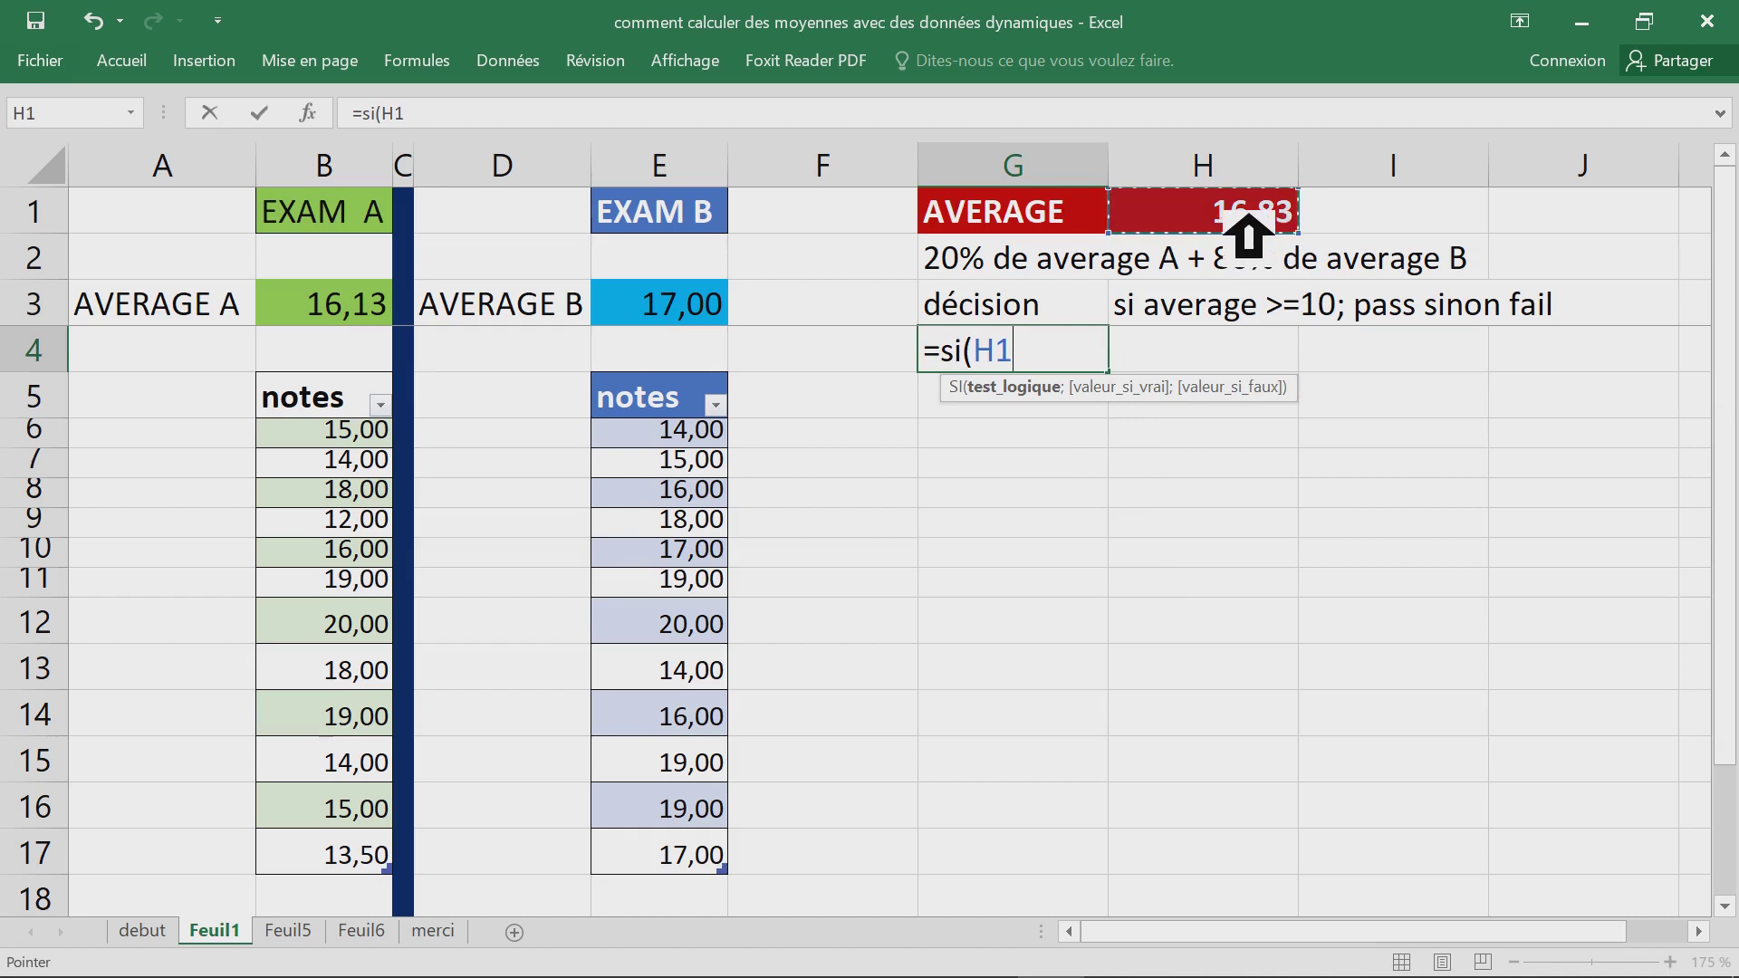
text(<)
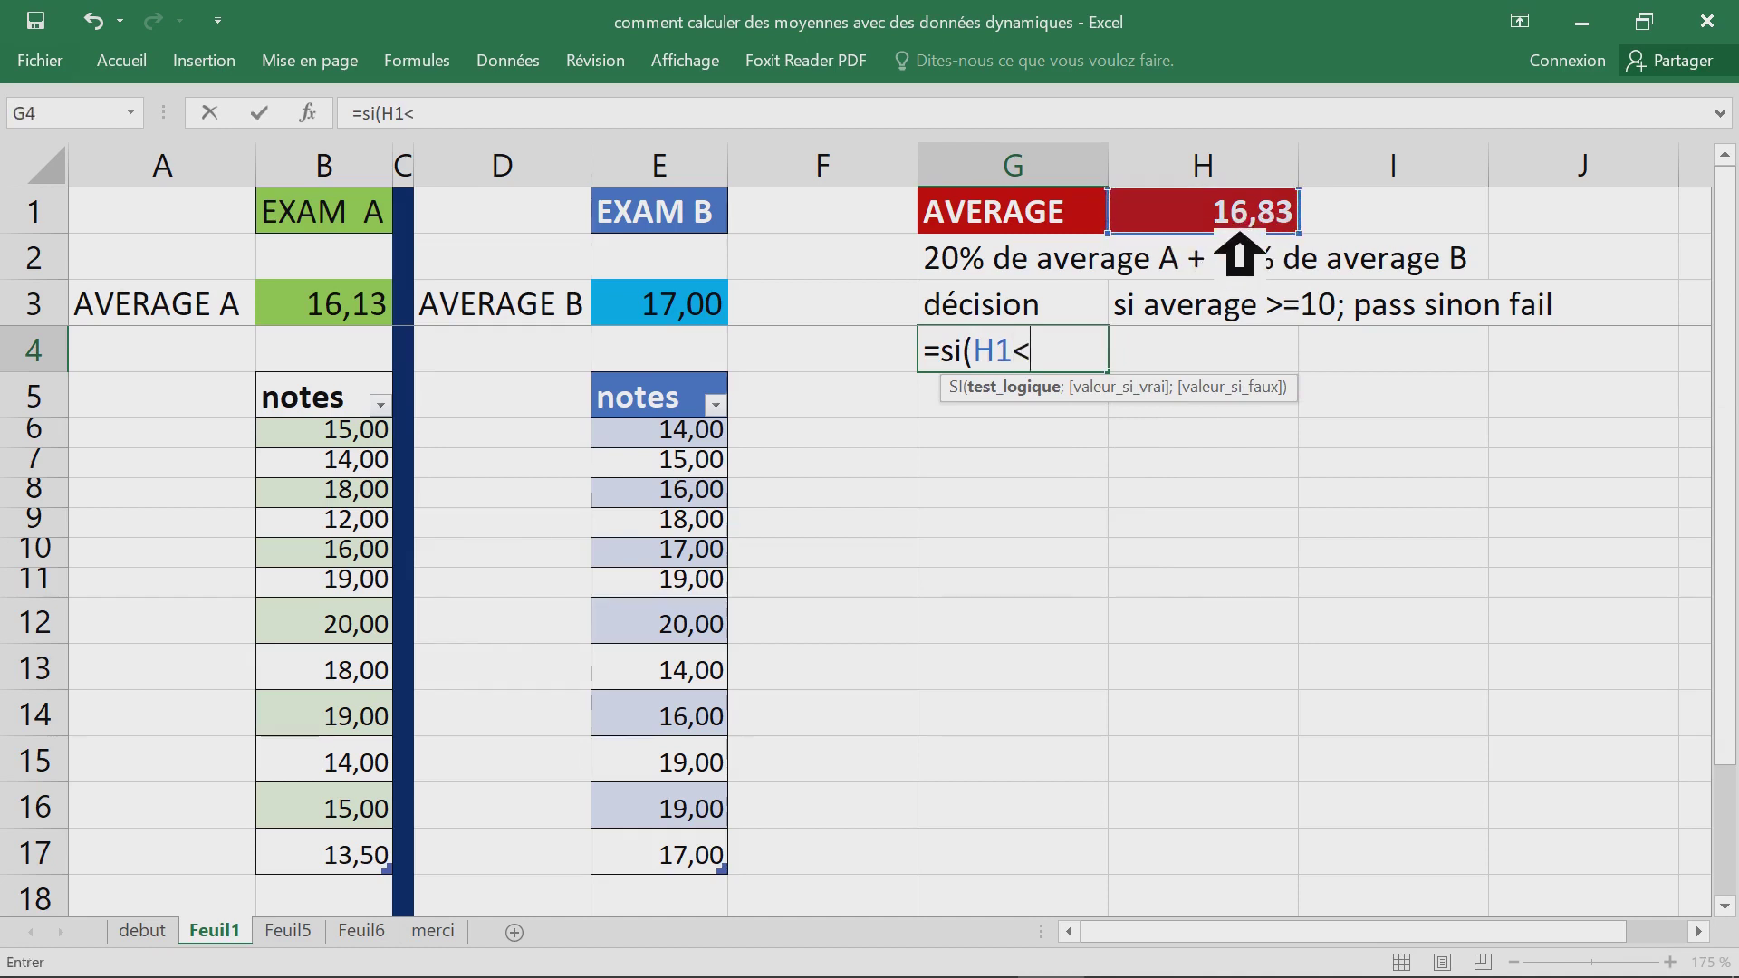
text(10;"FAIL)
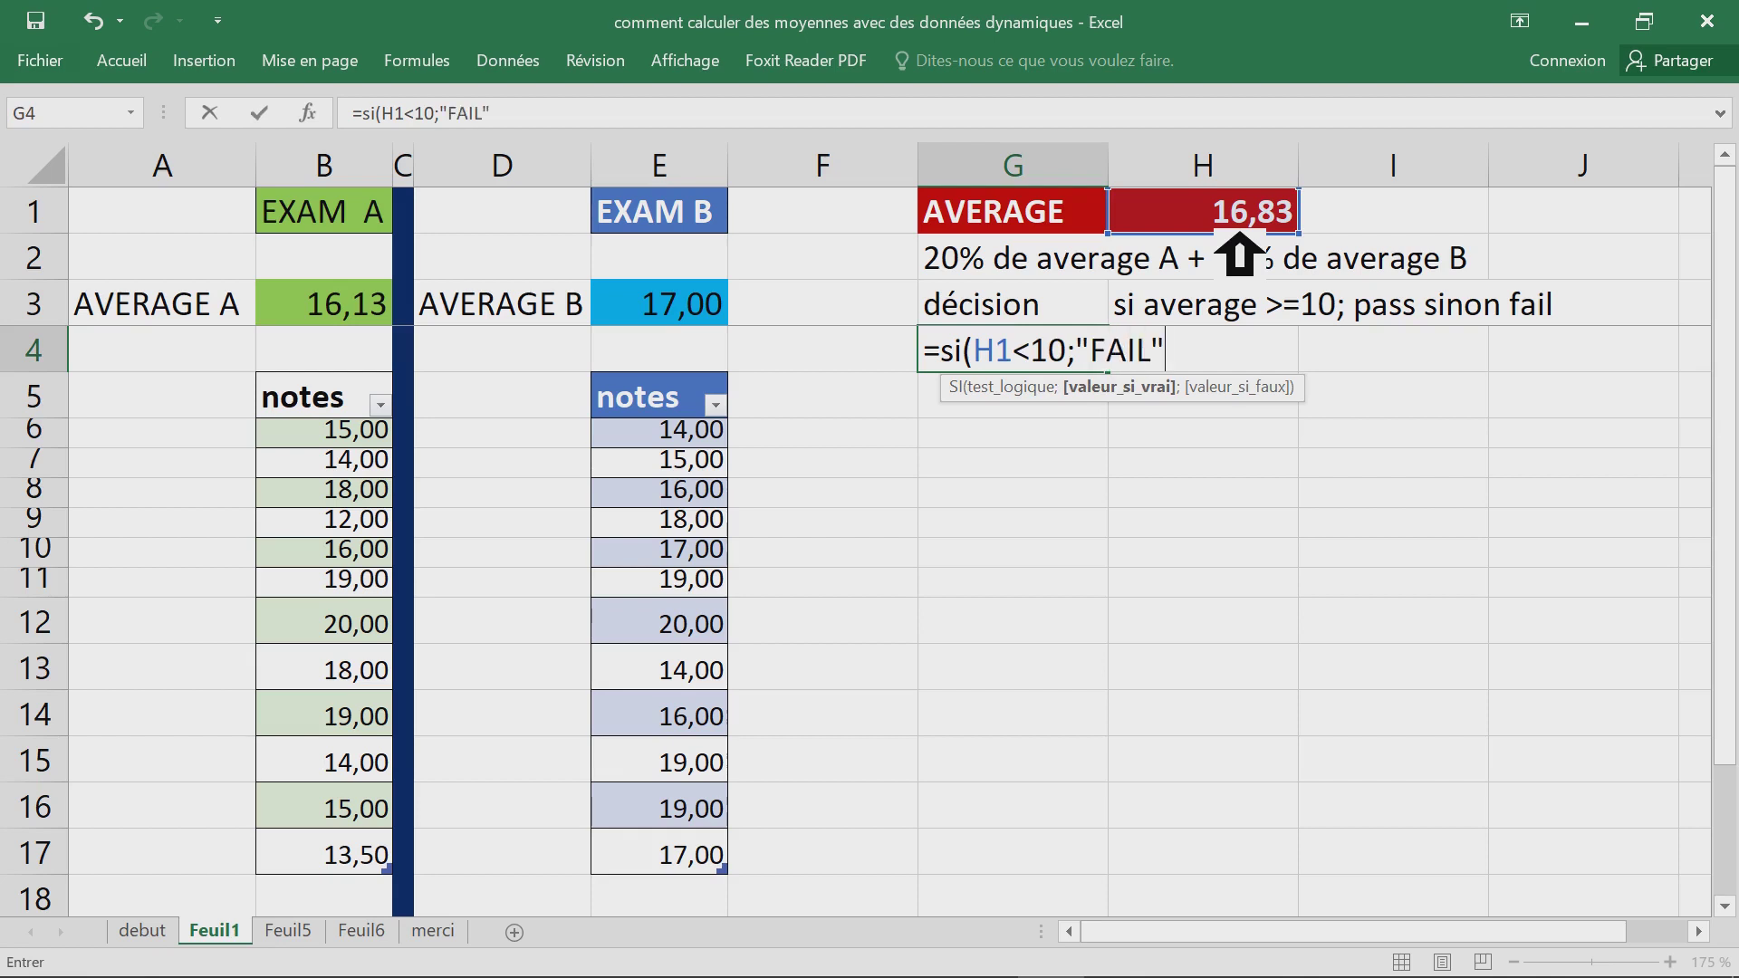
text(;"PASS)
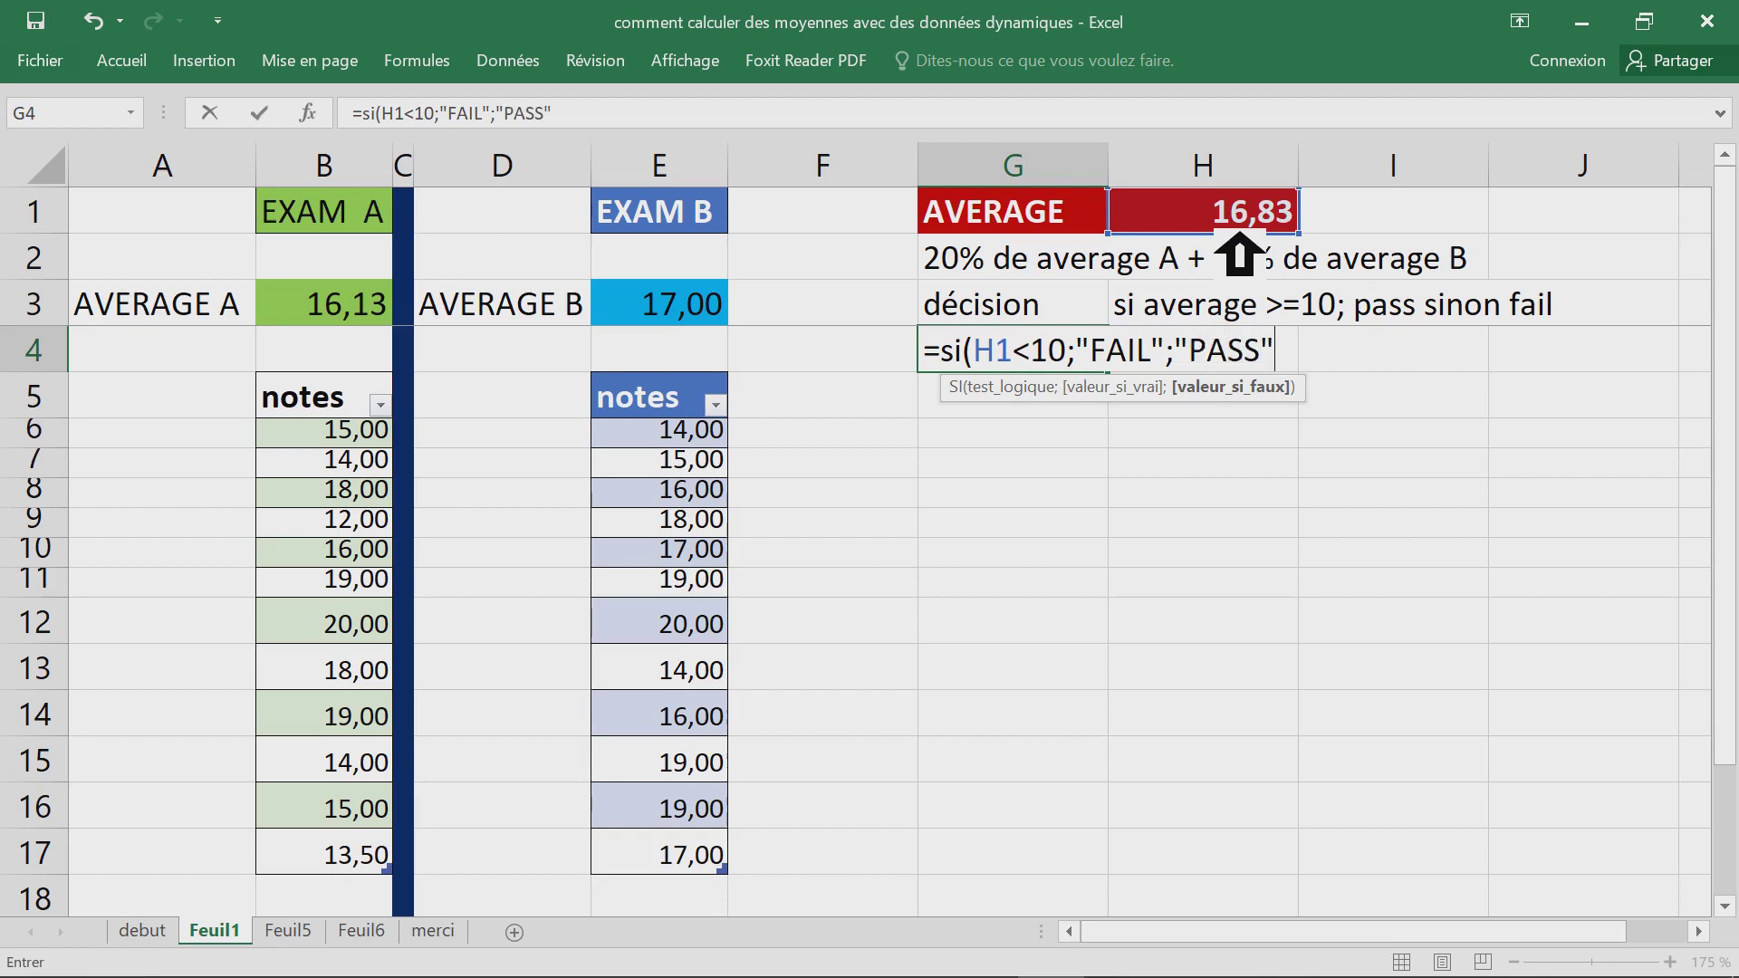
key(Return)
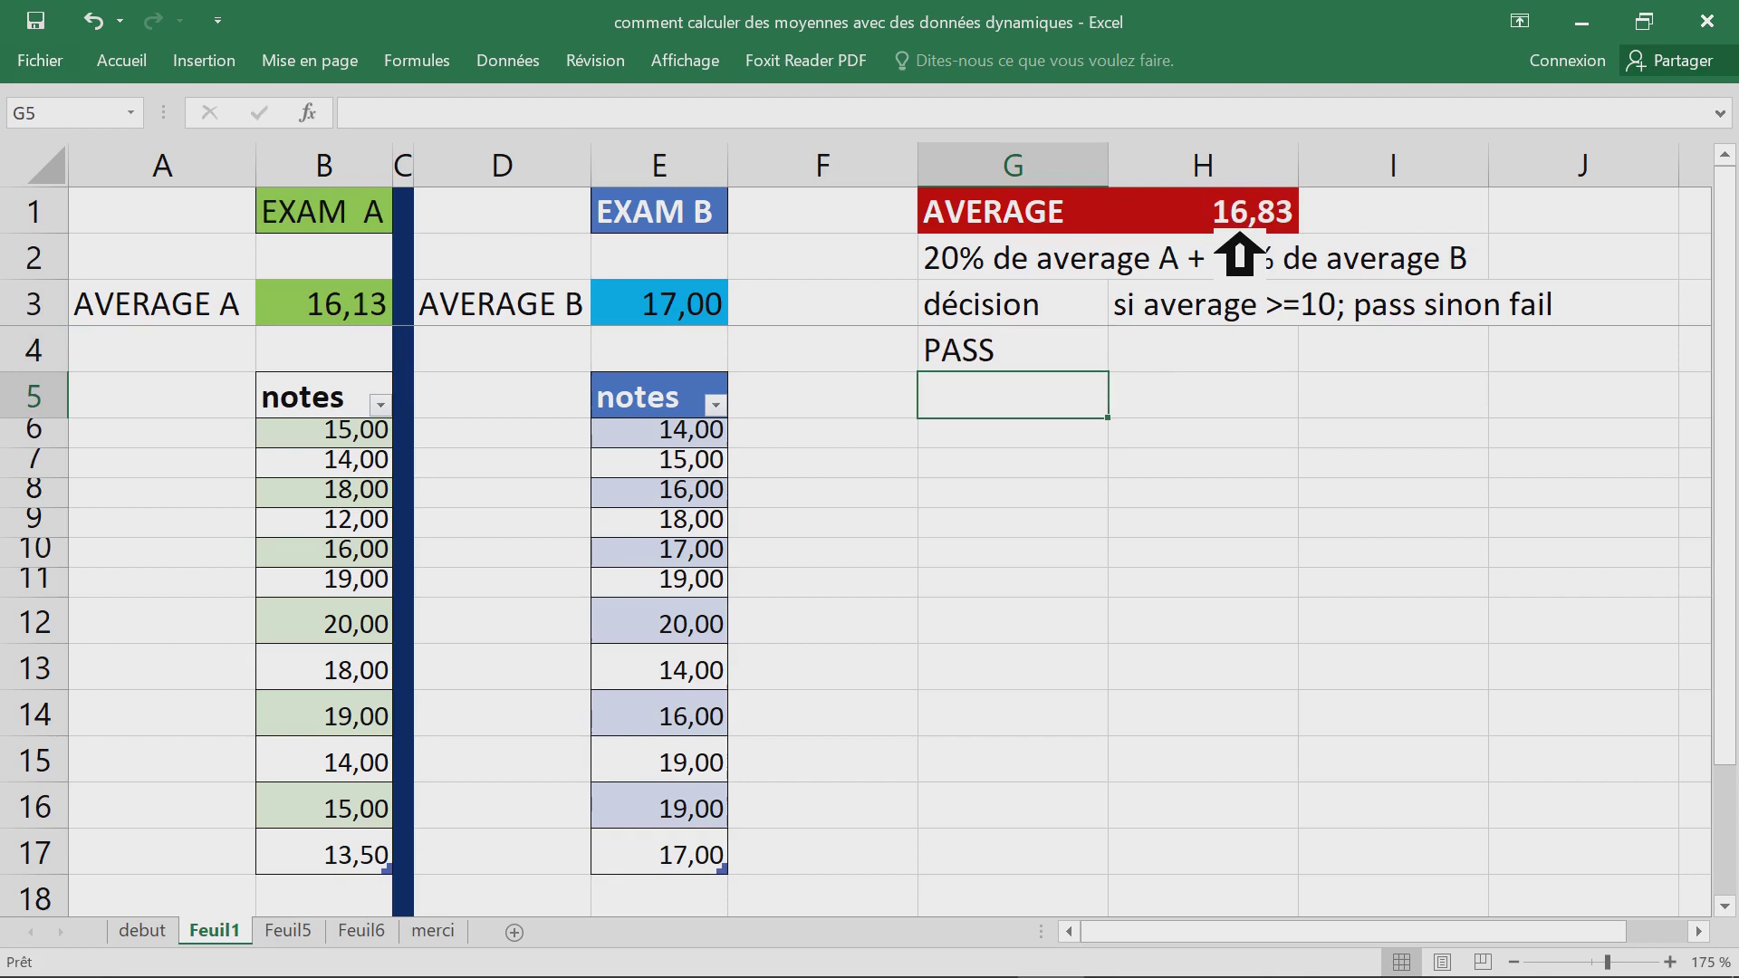
- Move the PASS result cell from G4 to J1
mouse_move(1017, 319)
mouse_down()
mouse_move(1015, 371)
mouse_move(1036, 376)
mouse_up()
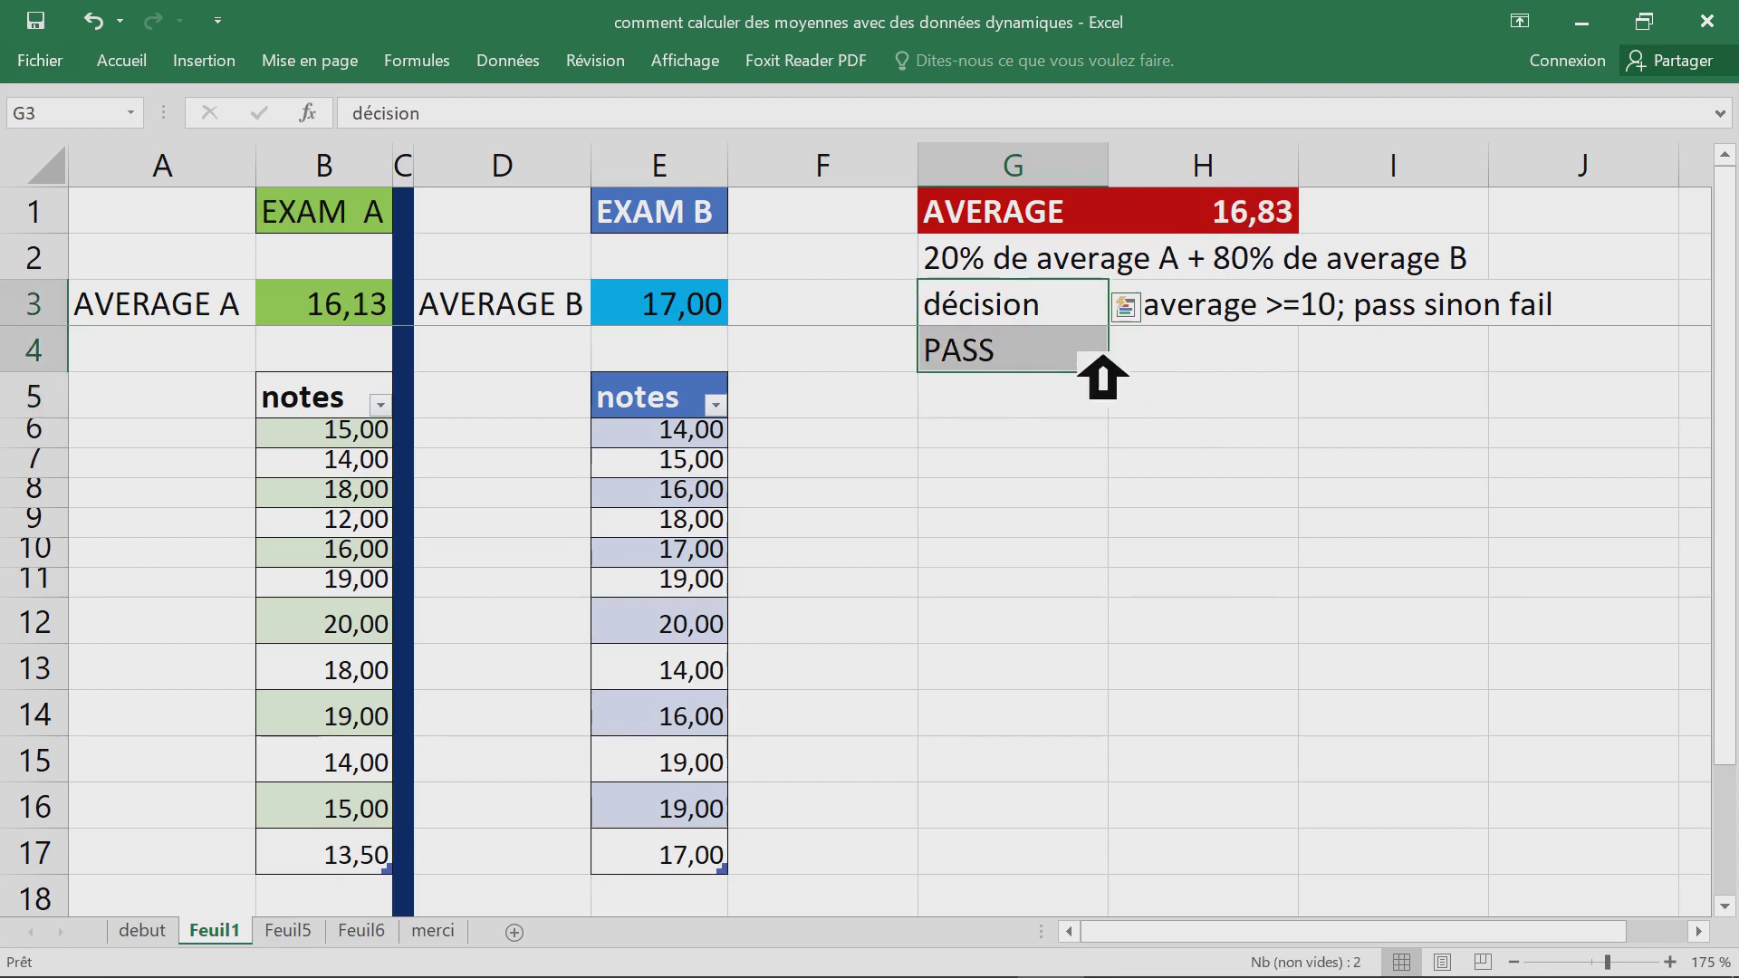
click(1051, 356)
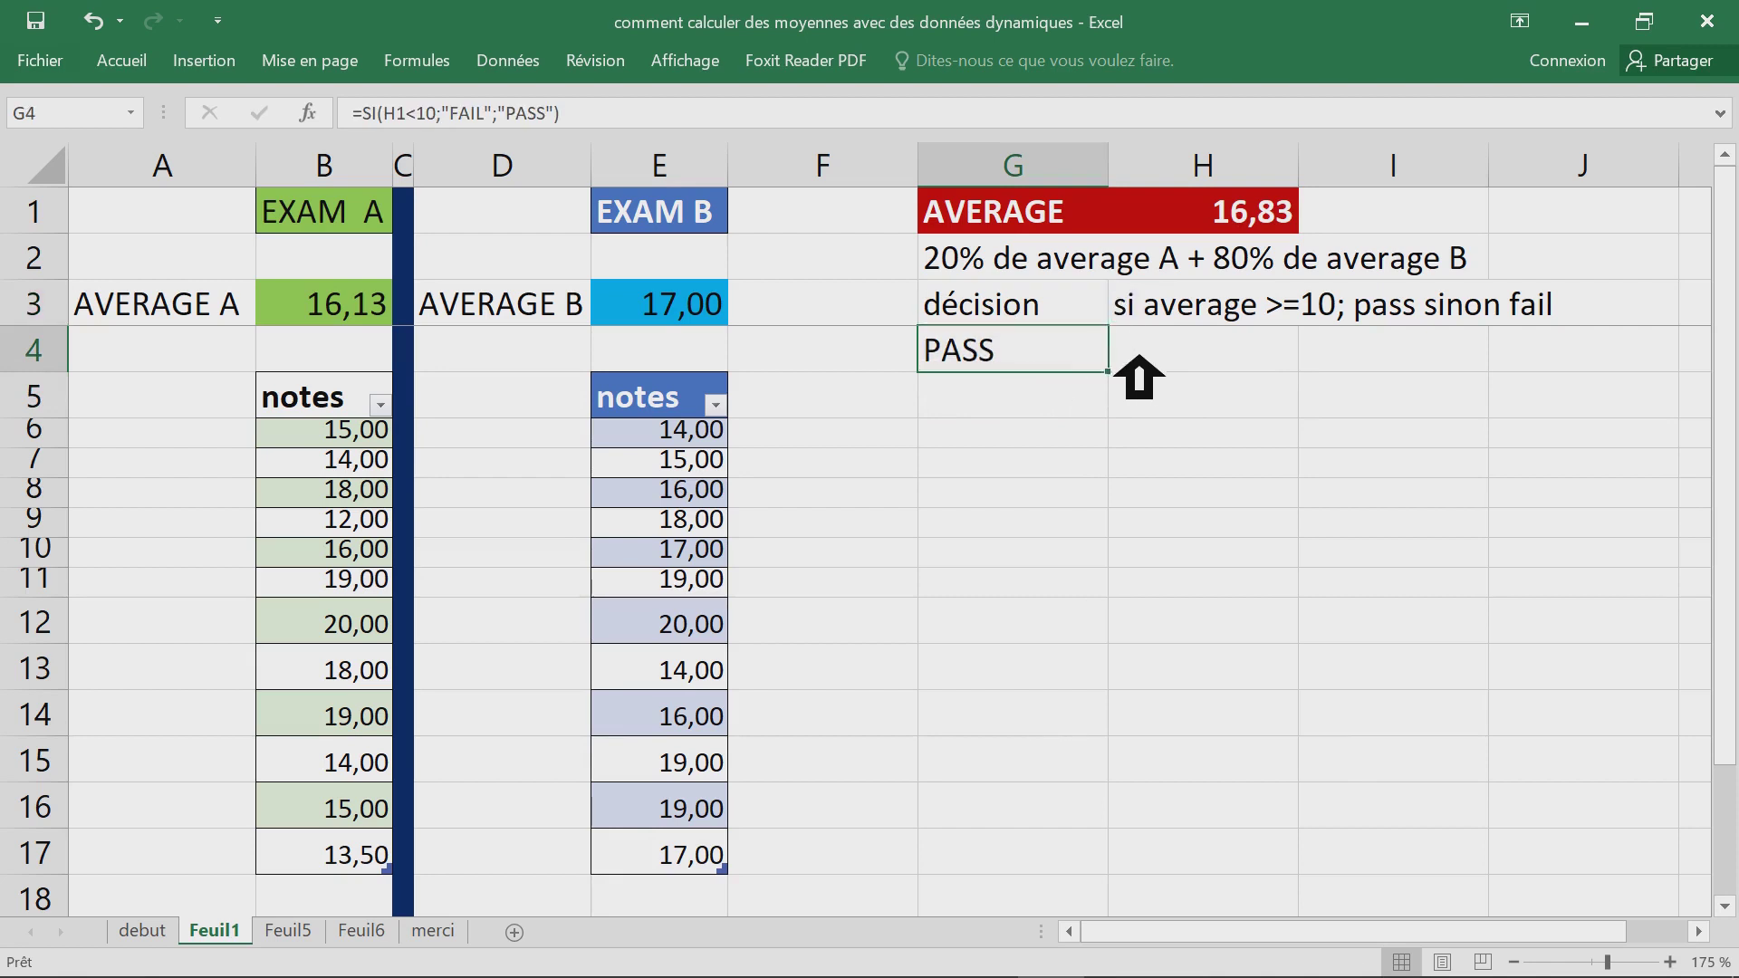
drag(1135, 355, 1550, 223)
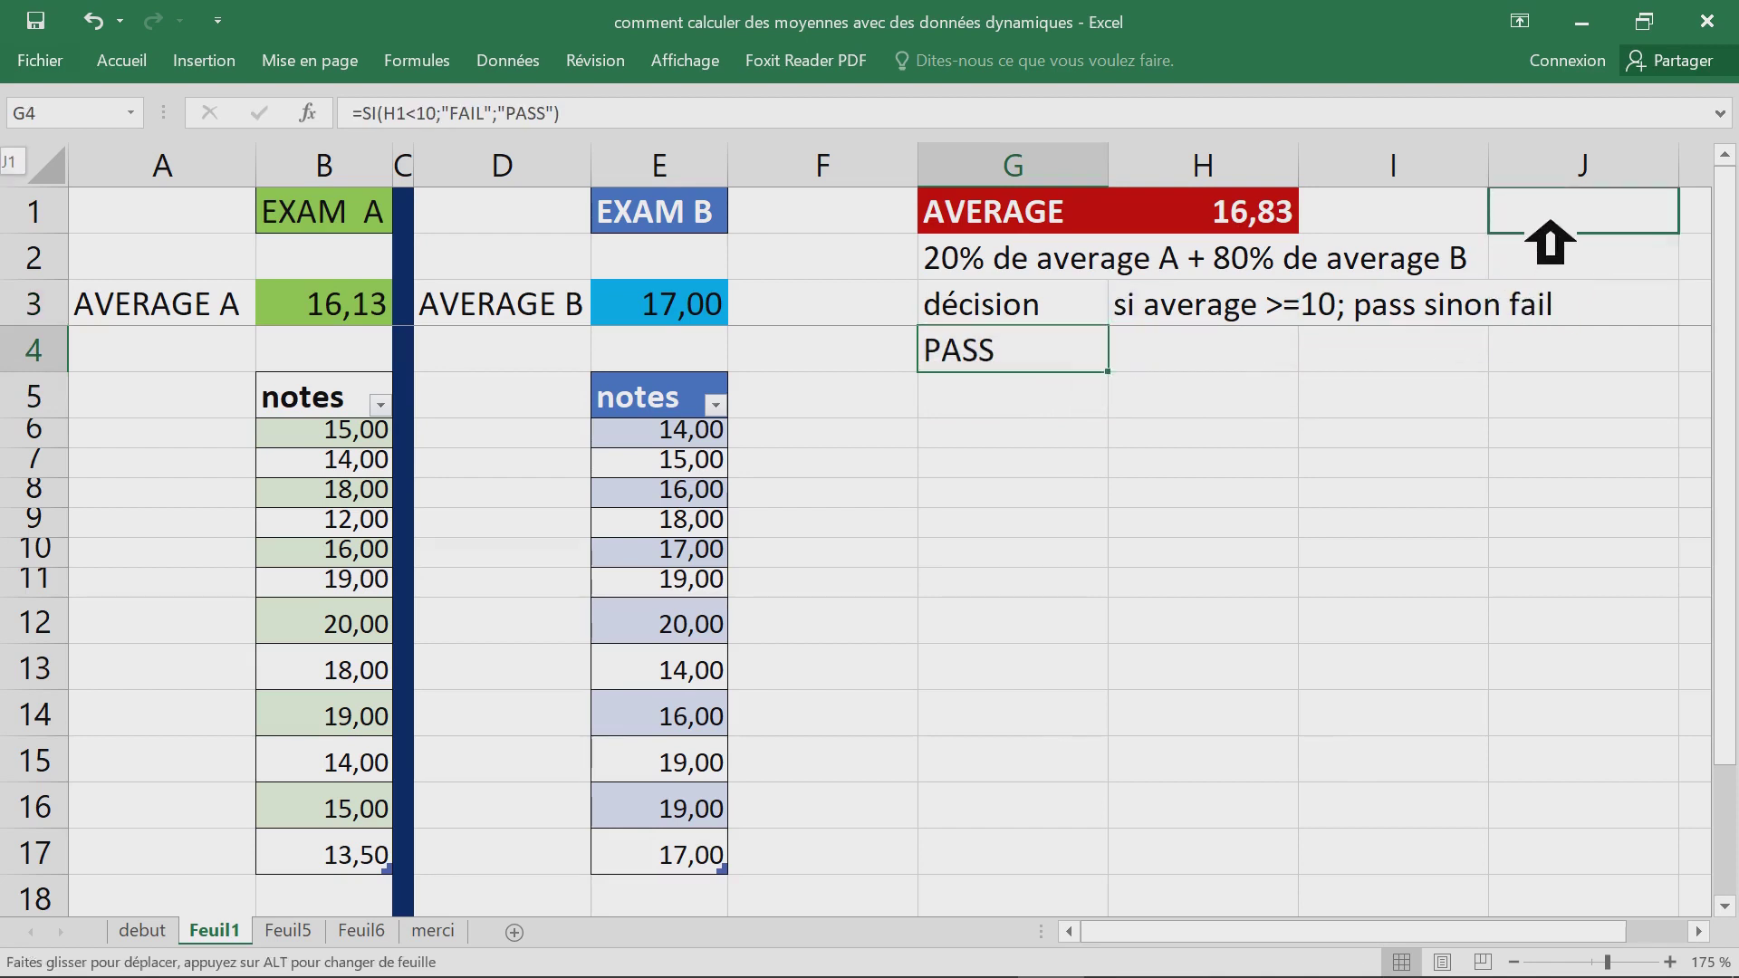
drag(1550, 223, 1550, 224)
click(1440, 225)
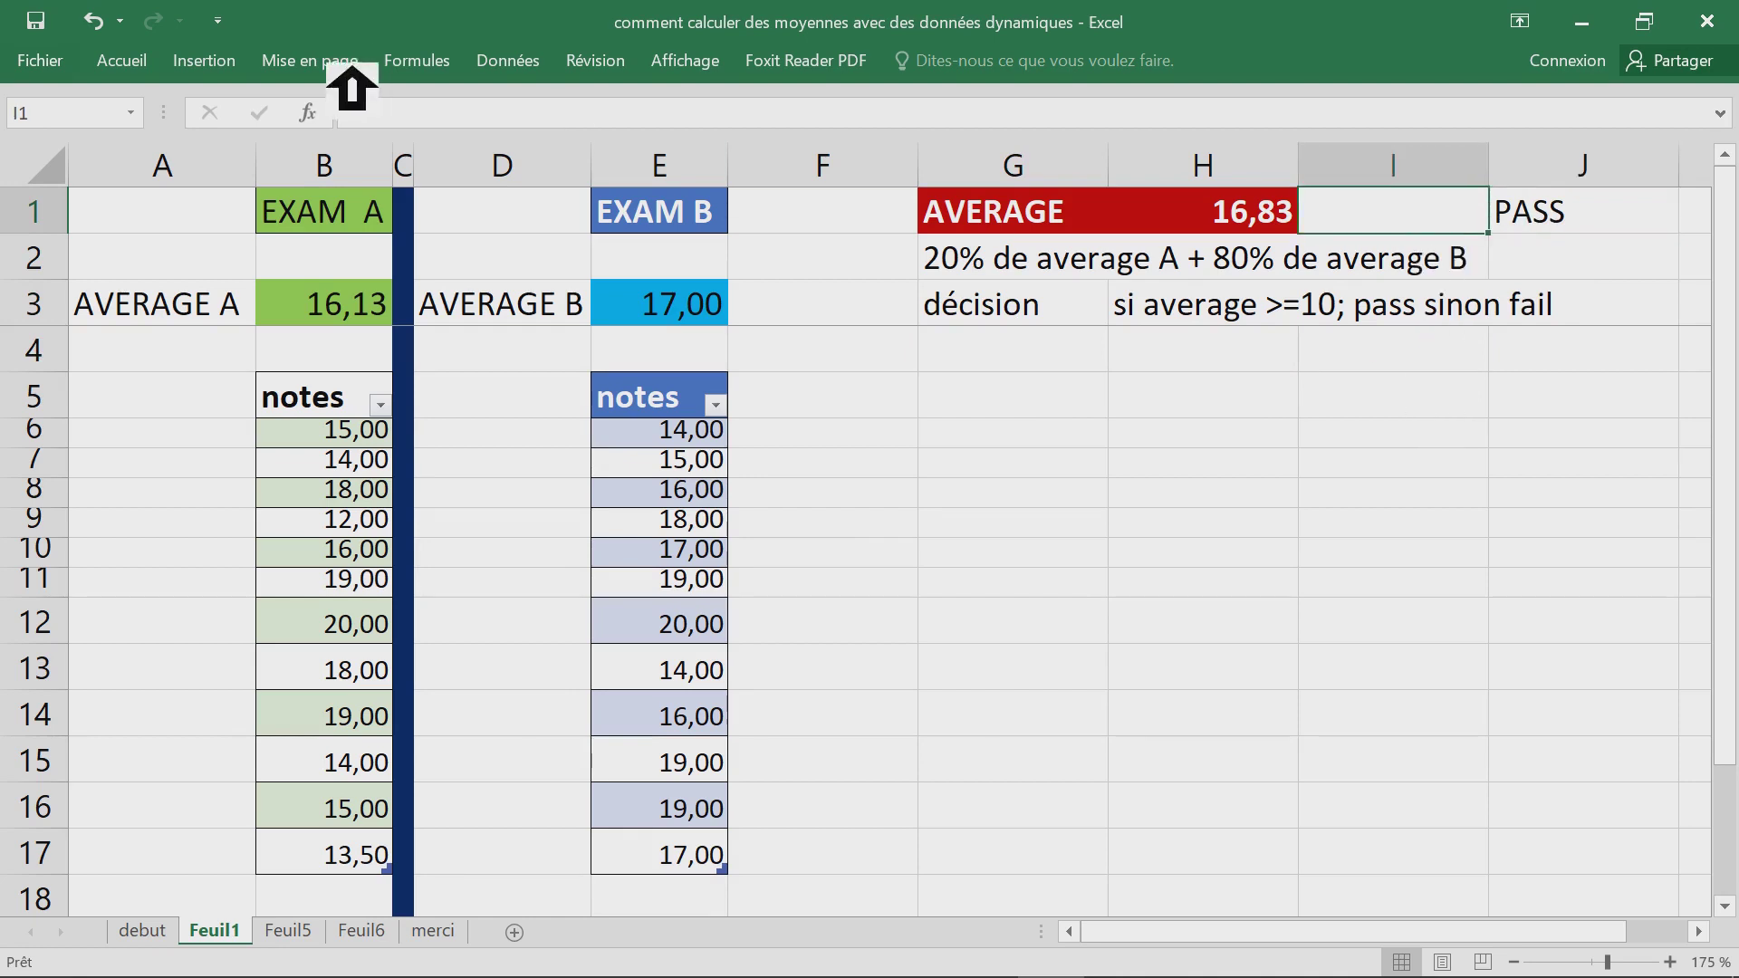
- Insert the Wingdings 2 pointing-hand symbol into cell I1
click(226, 63)
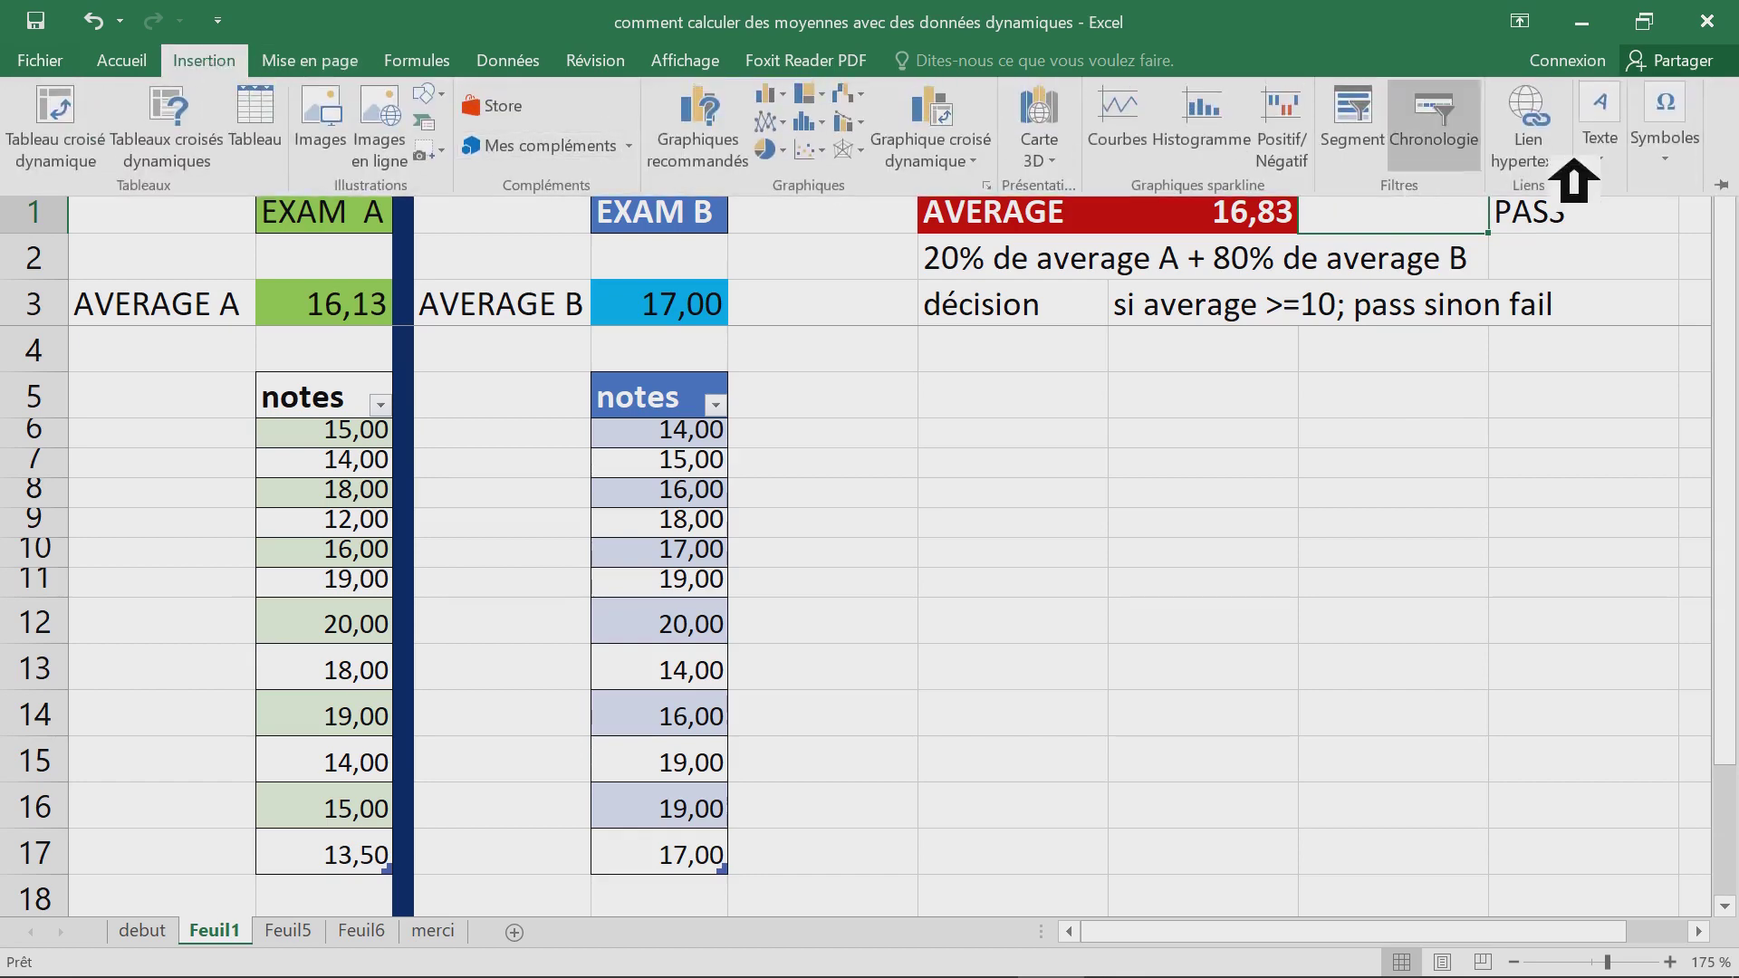
click(1691, 165)
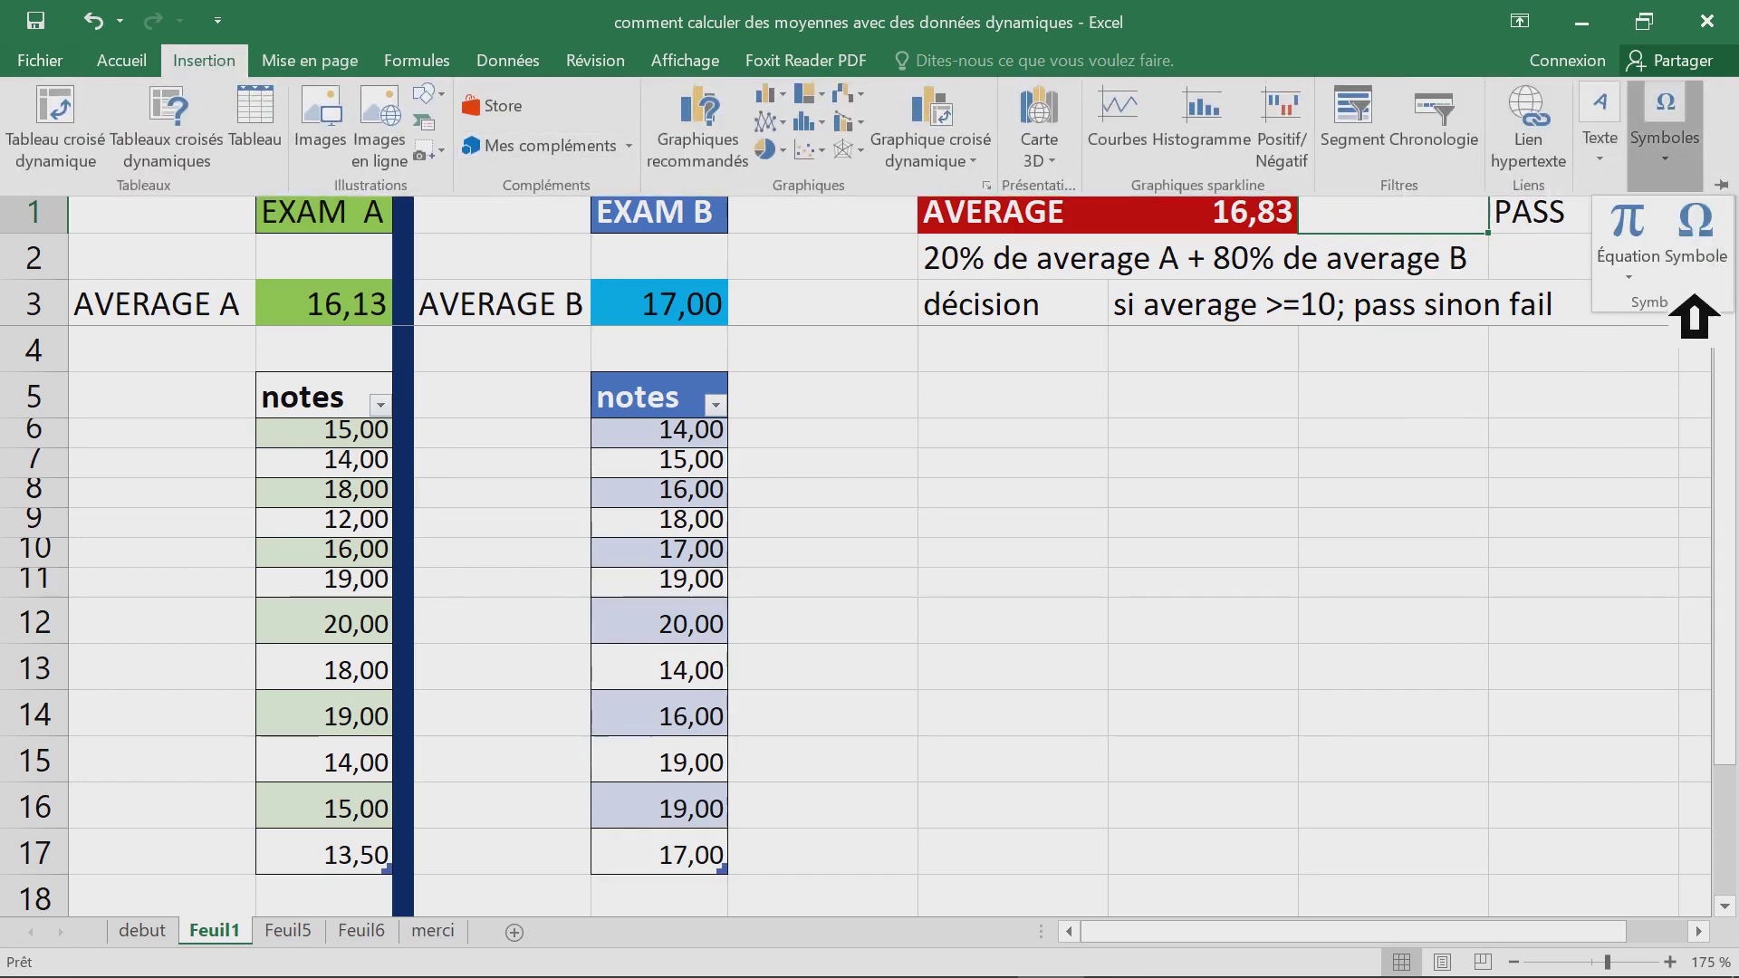
click(1696, 258)
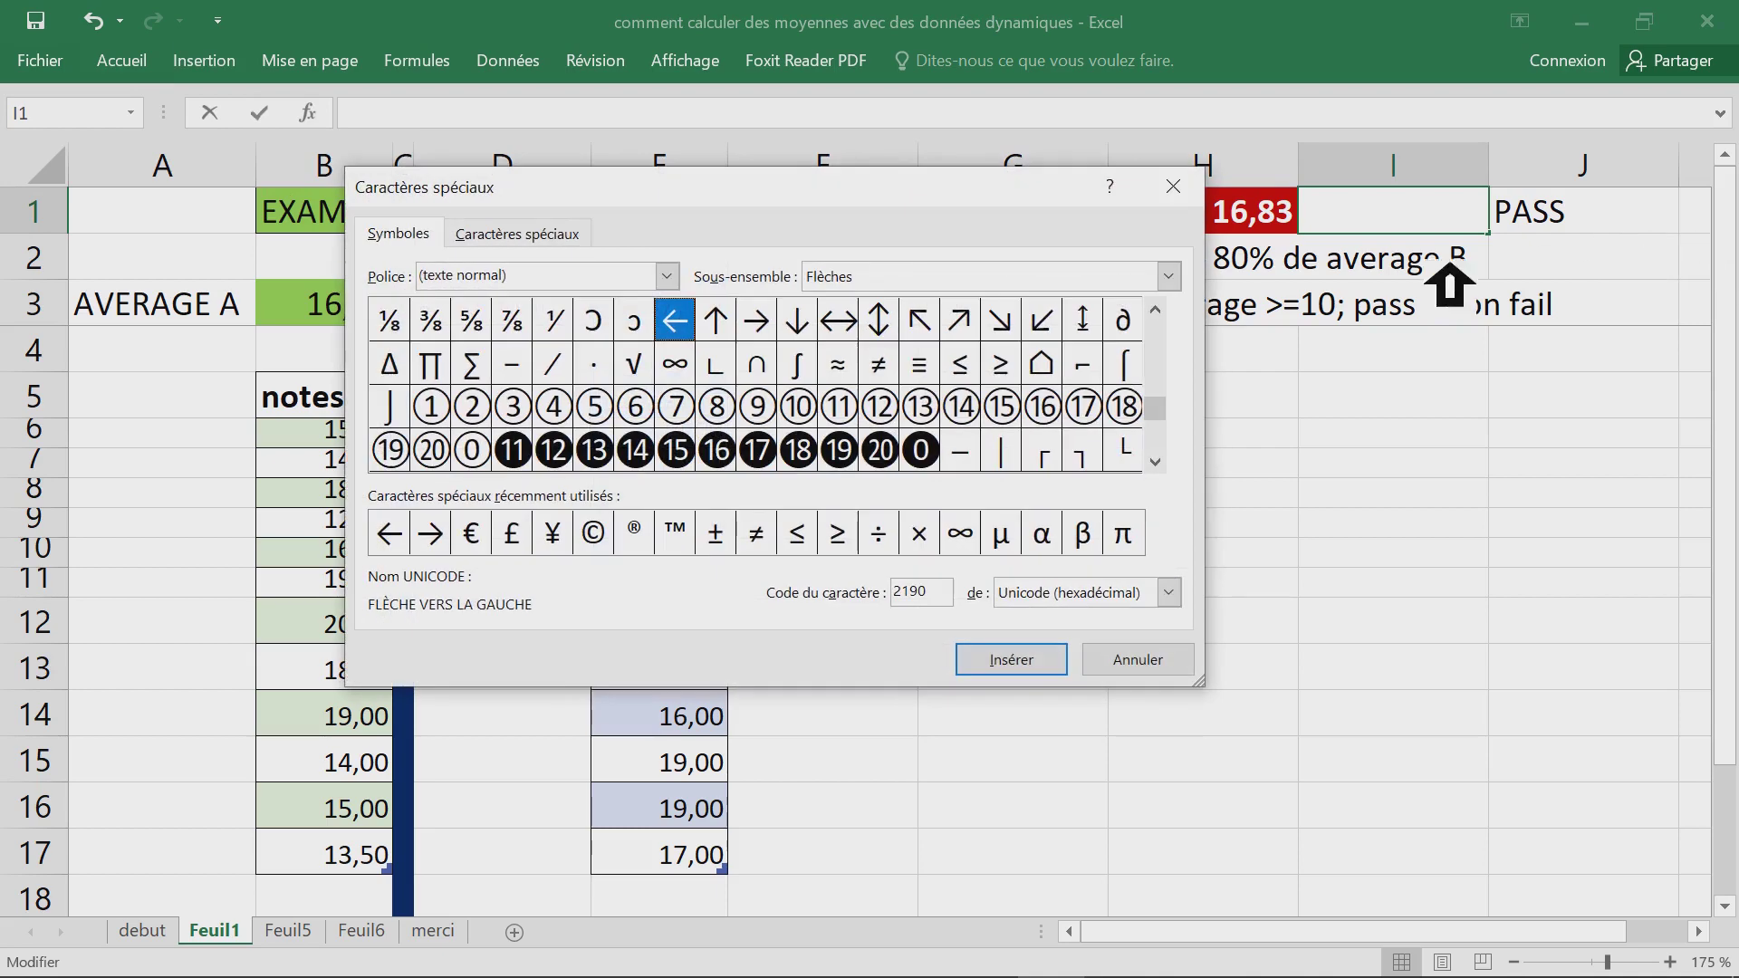
click(667, 276)
drag(684, 313, 689, 406)
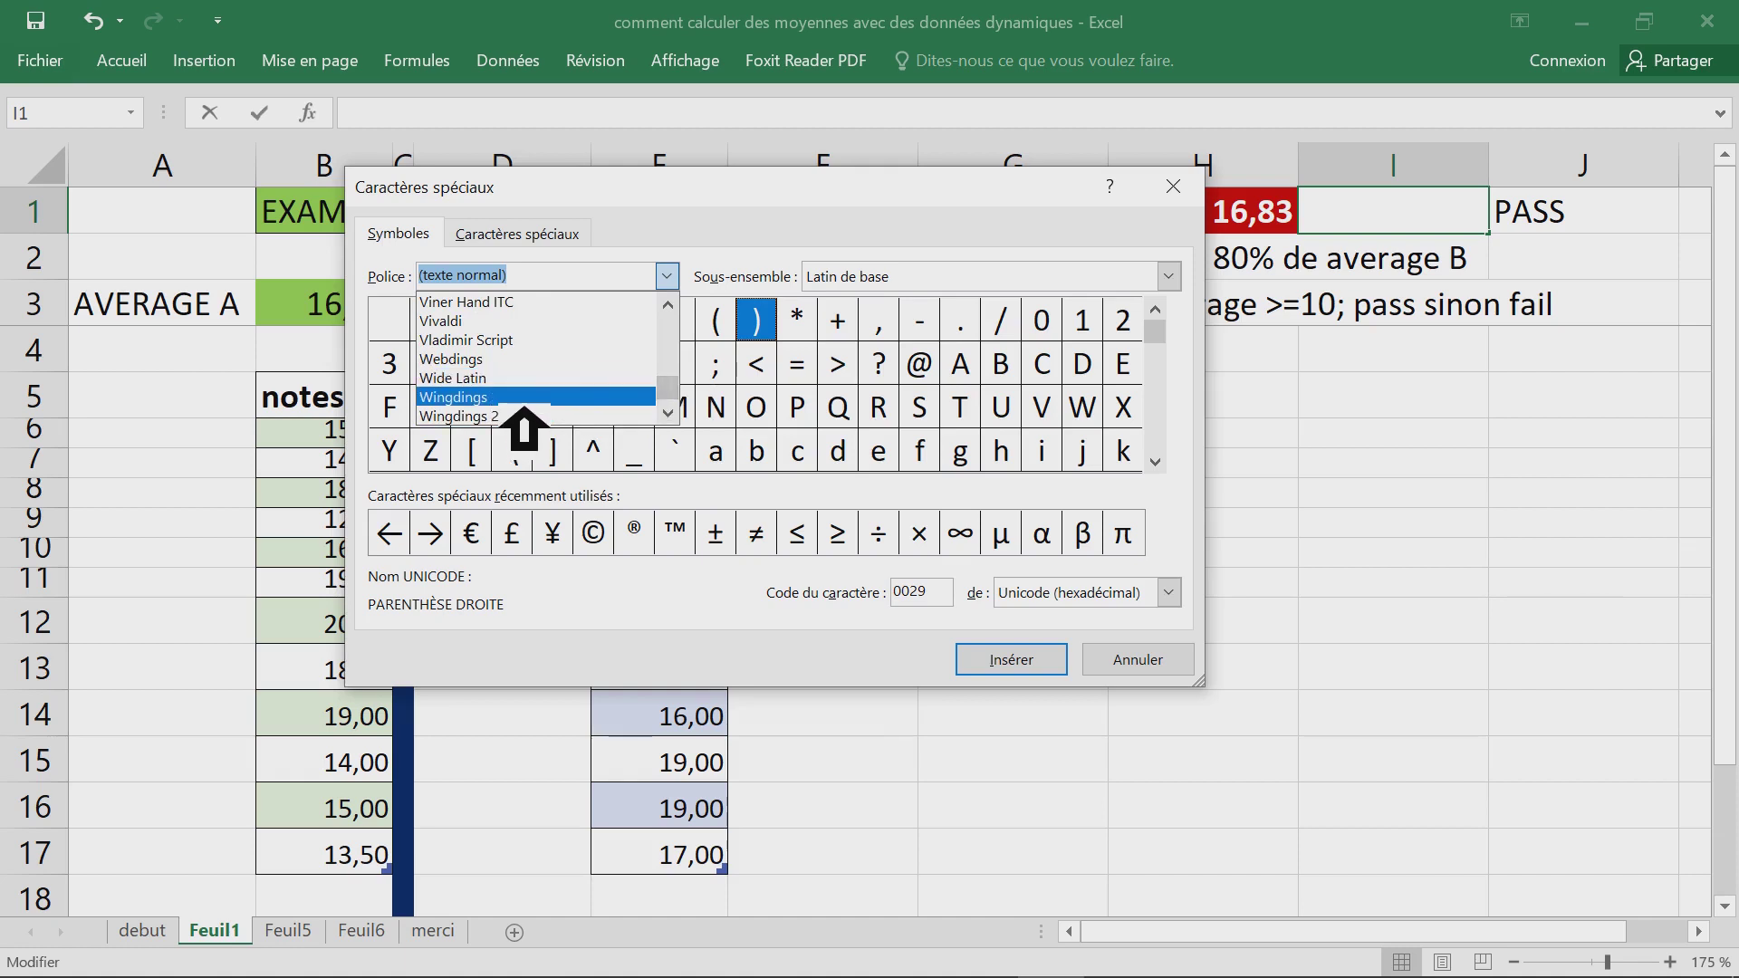
click(521, 416)
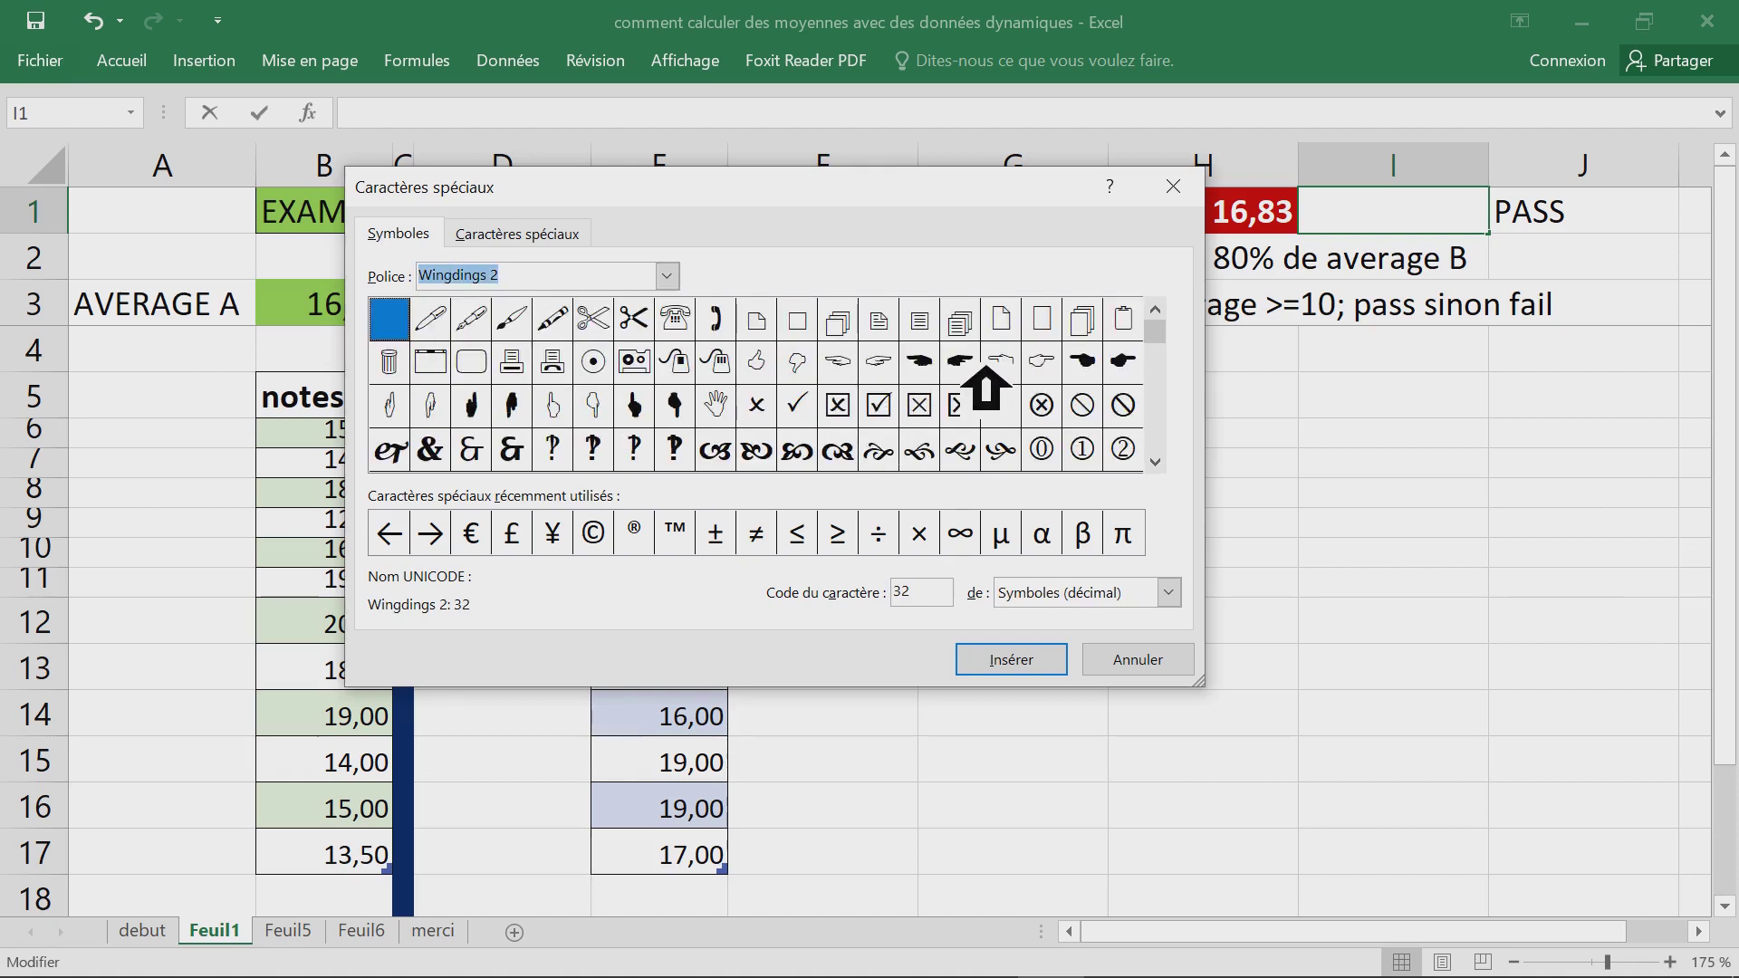
click(962, 362)
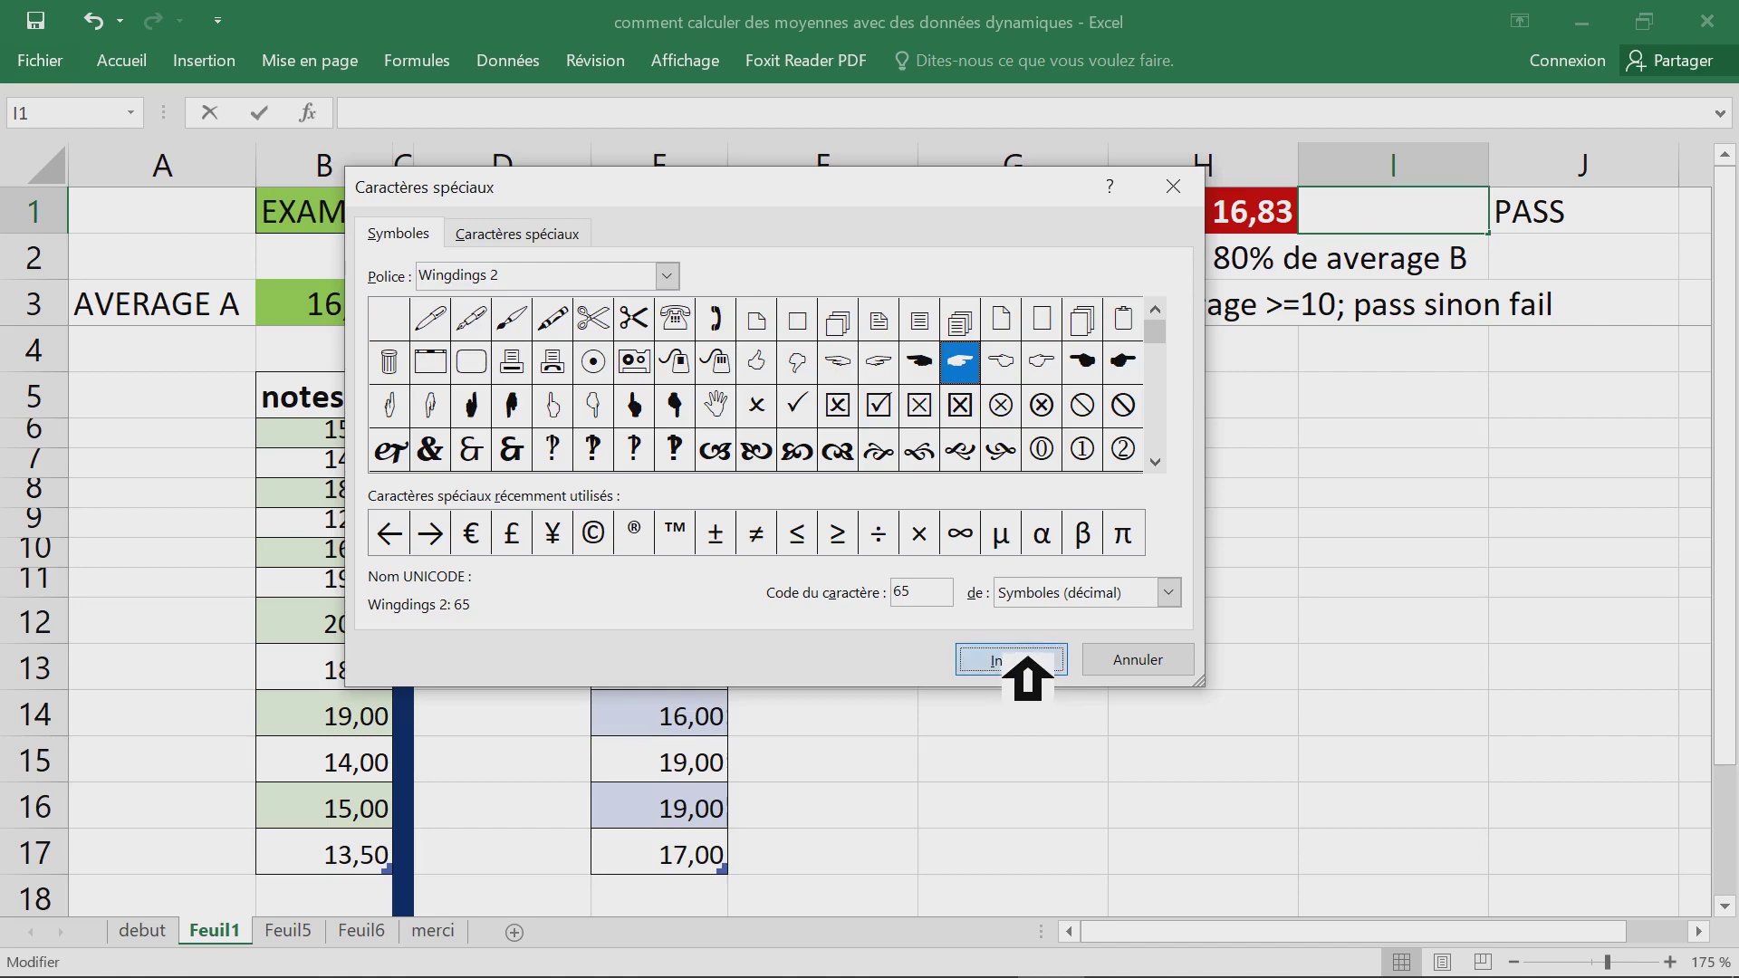
click(1019, 659)
click(1138, 659)
click(1392, 492)
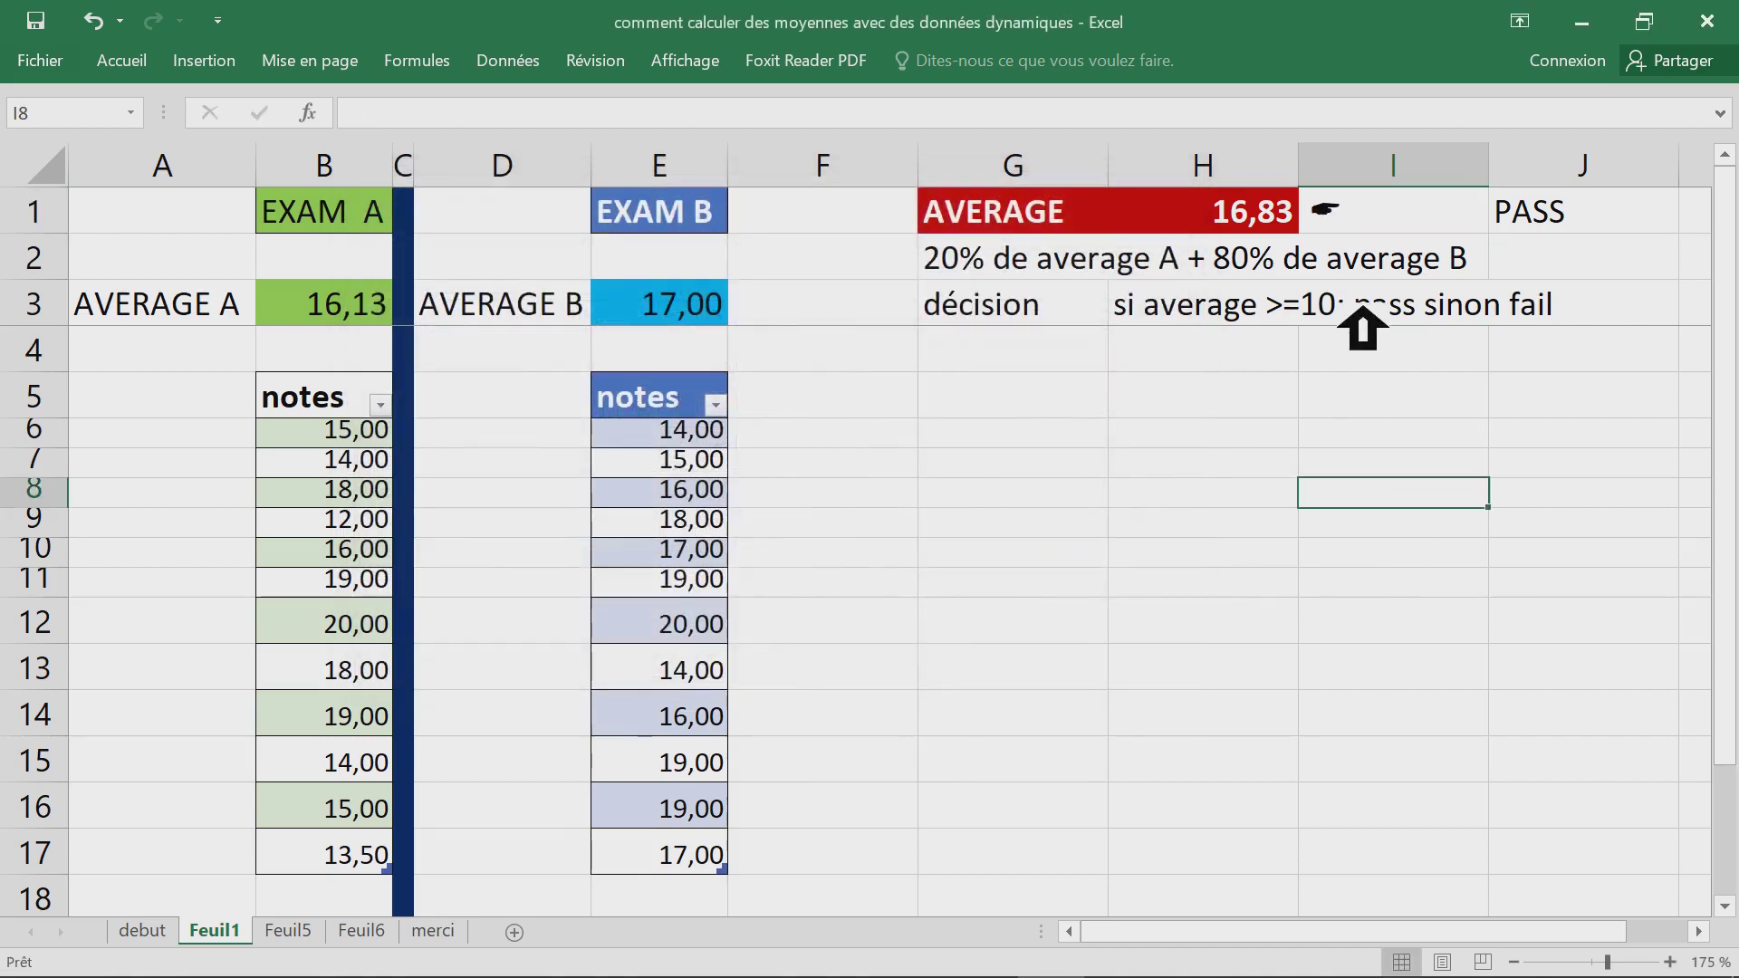
- Enlarge the pointing-hand symbol in I1 to font size 16
click(1402, 231)
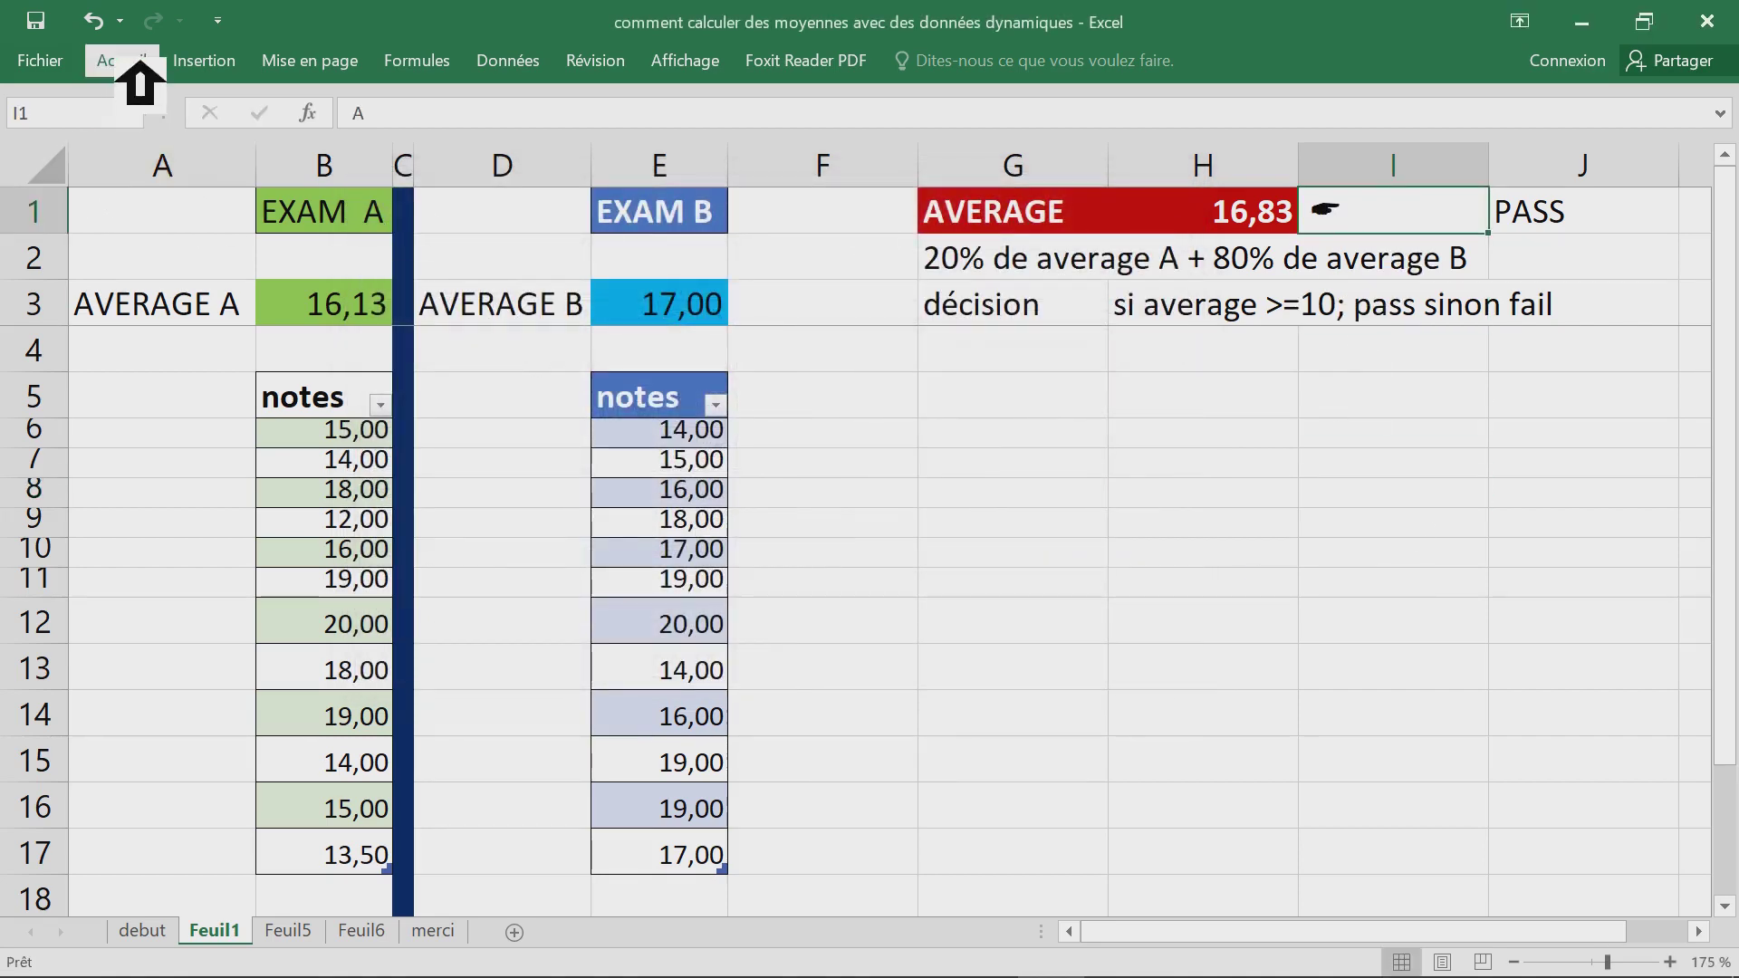
click(121, 60)
click(313, 106)
click(314, 106)
click(313, 106)
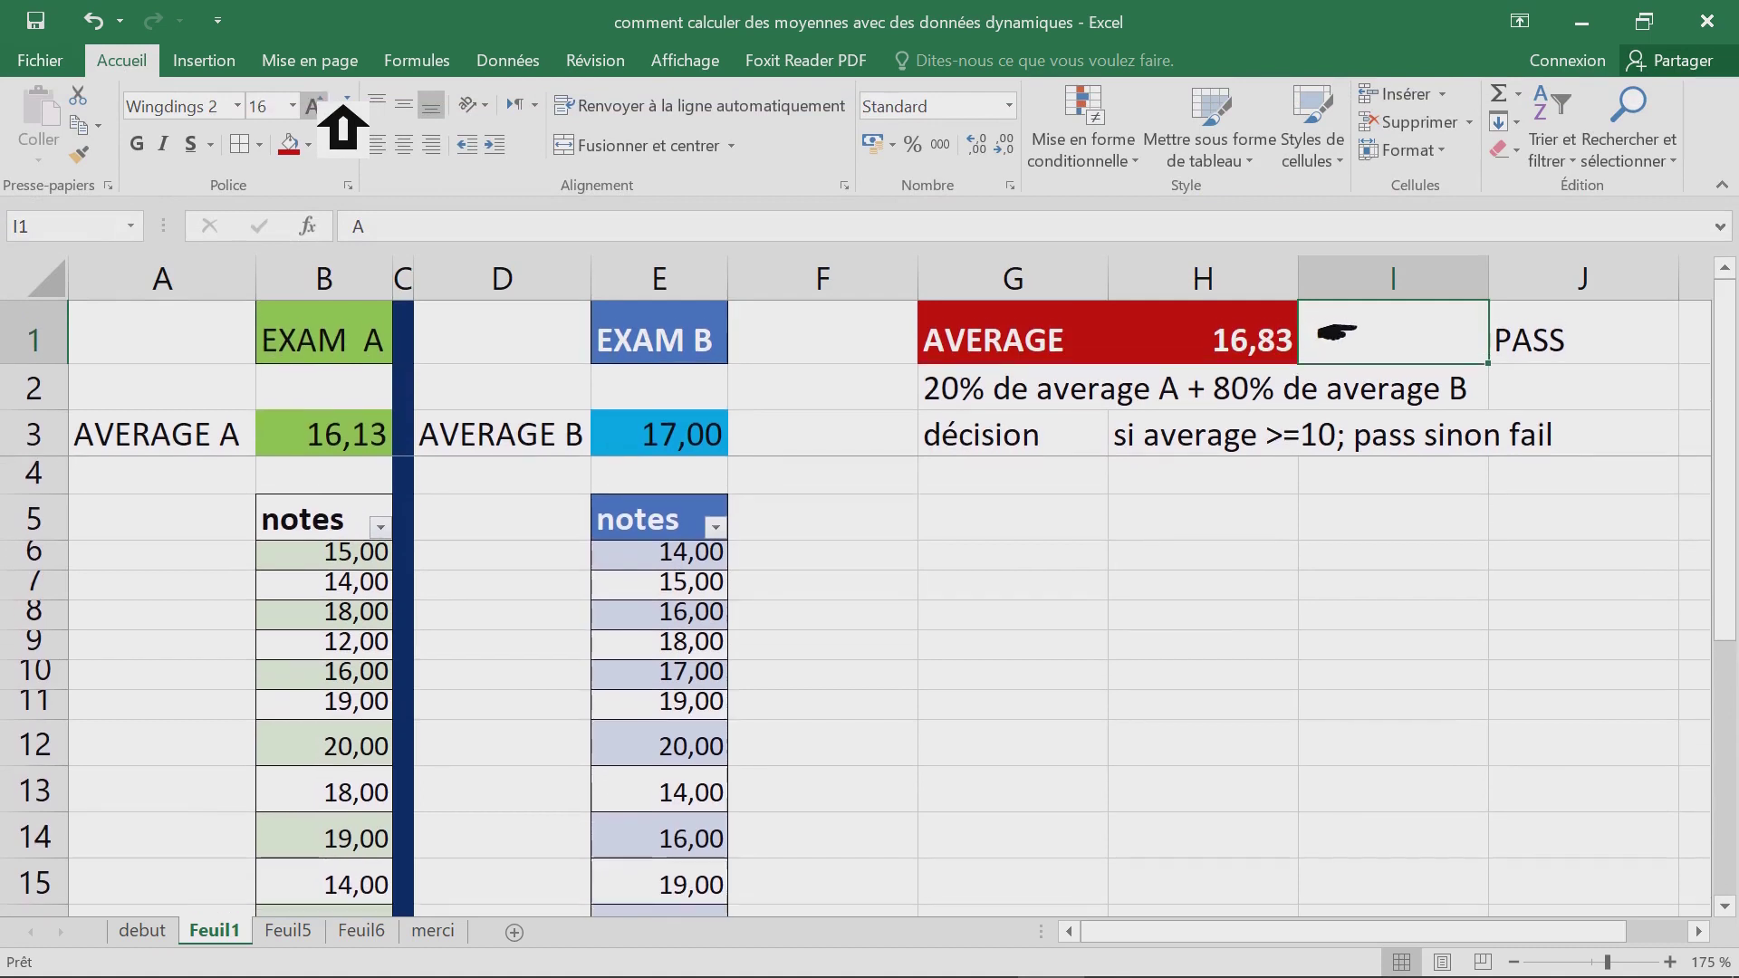
click(314, 106)
click(1162, 625)
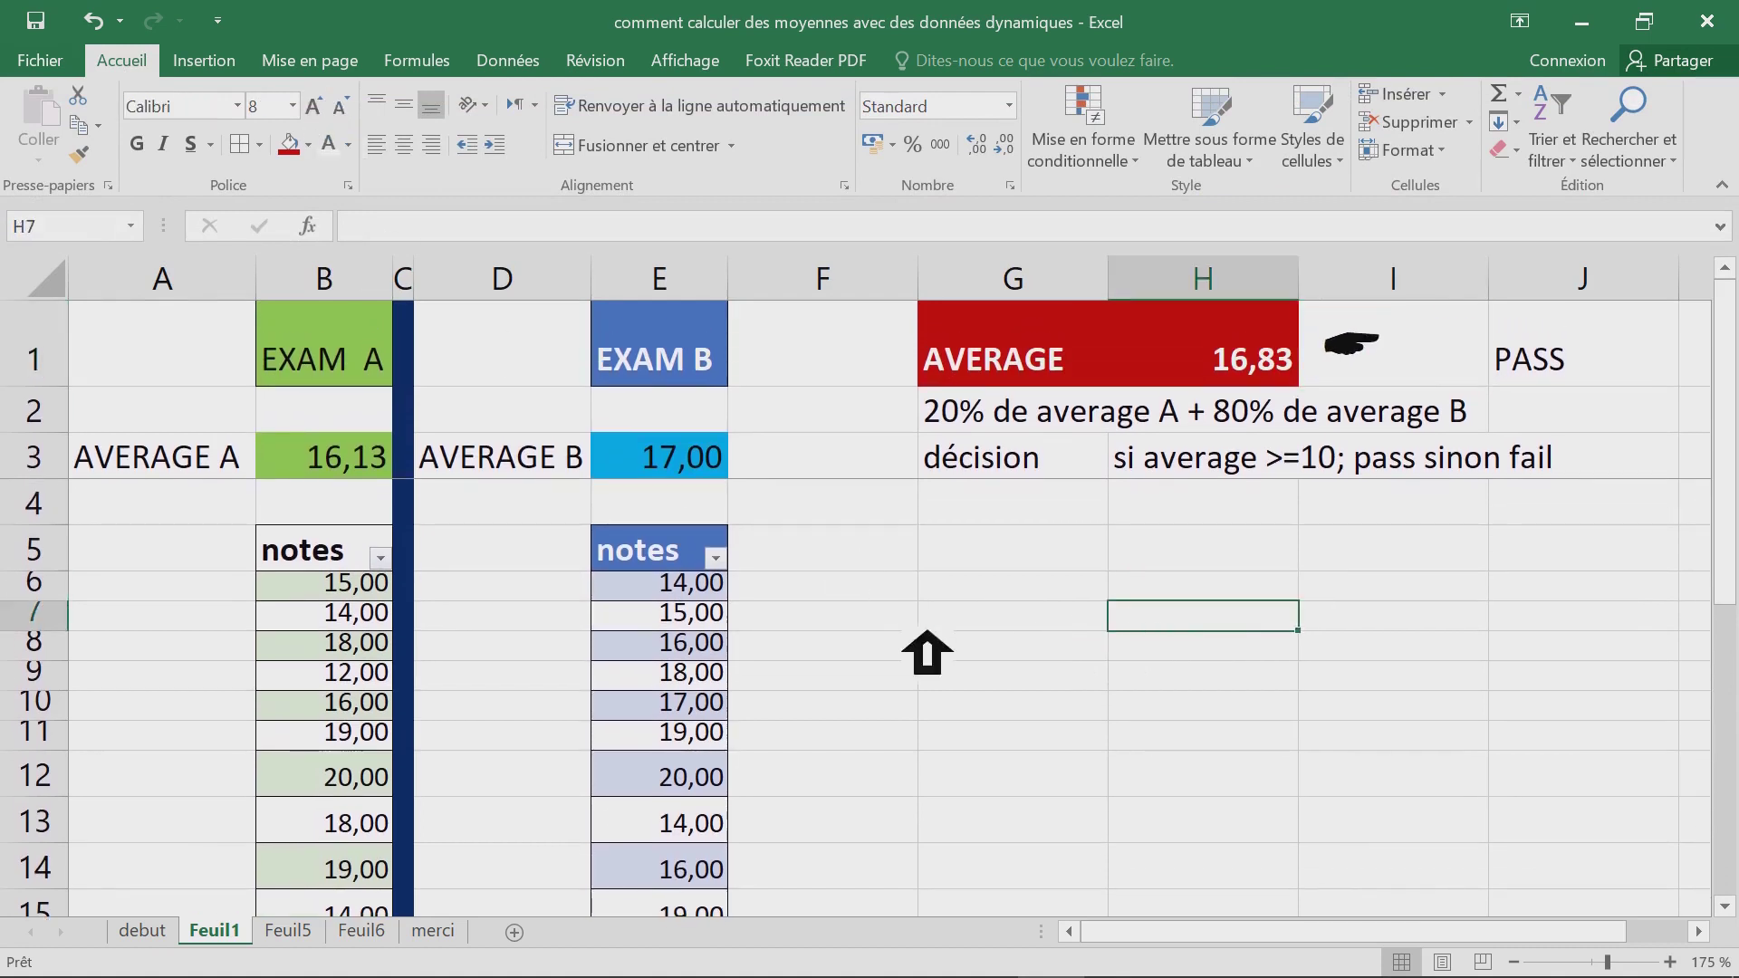
click(323, 466)
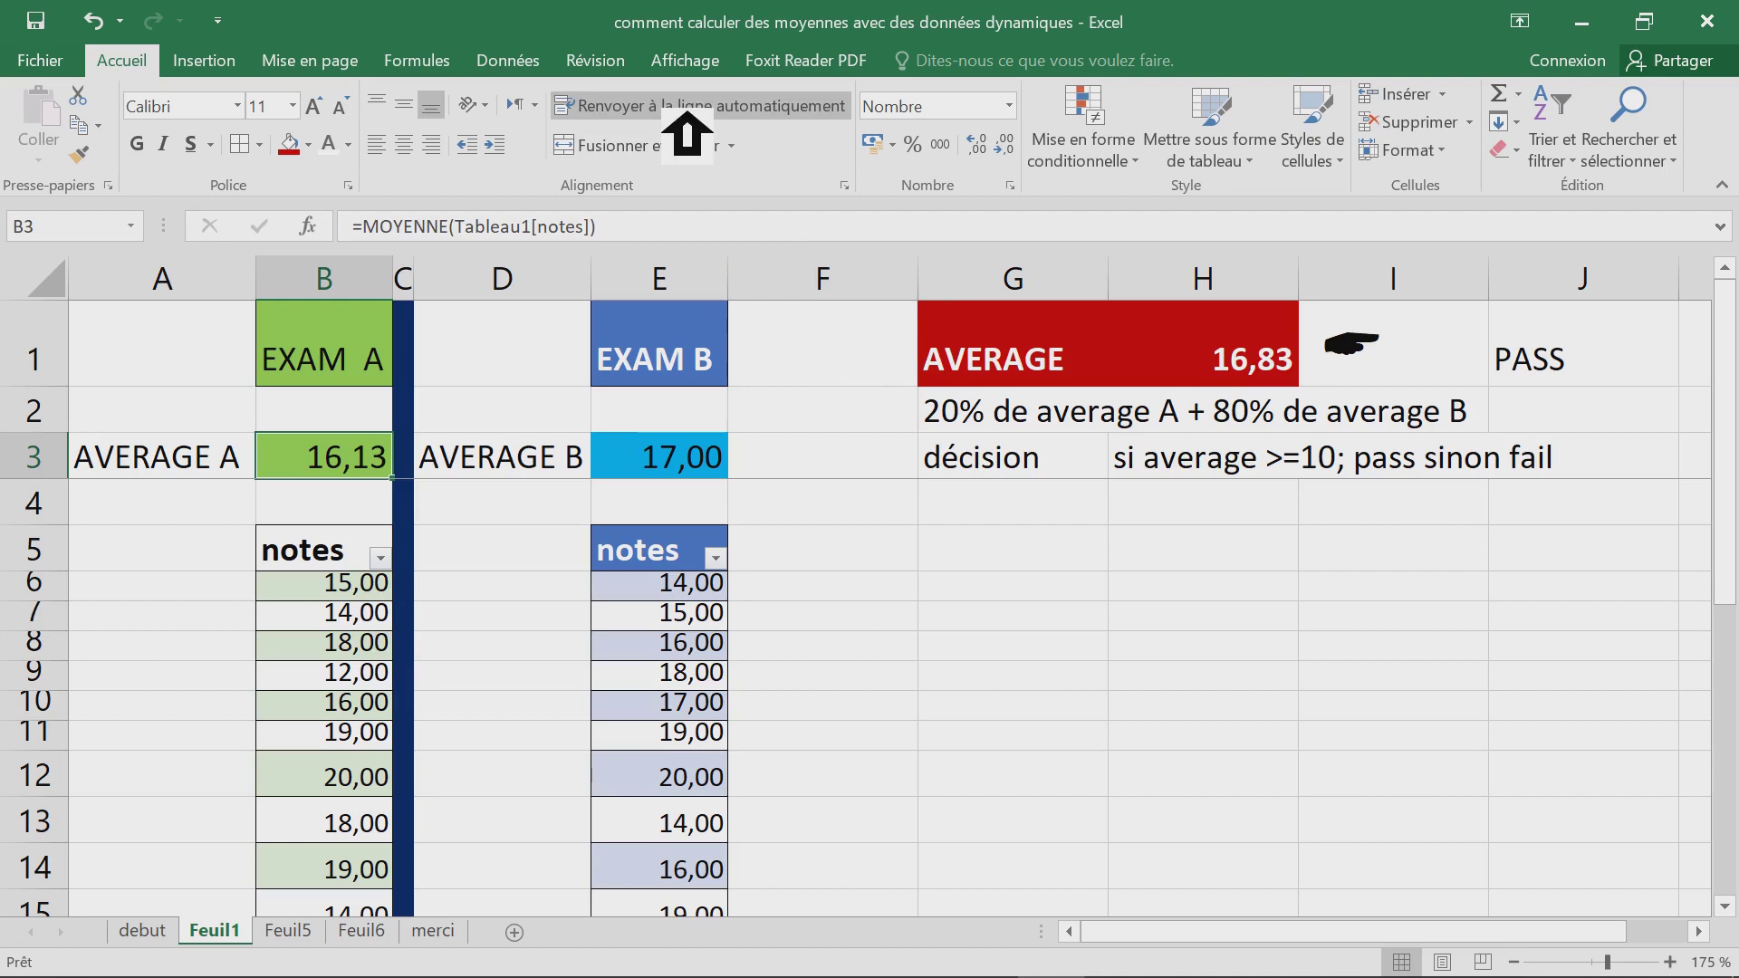
click(694, 73)
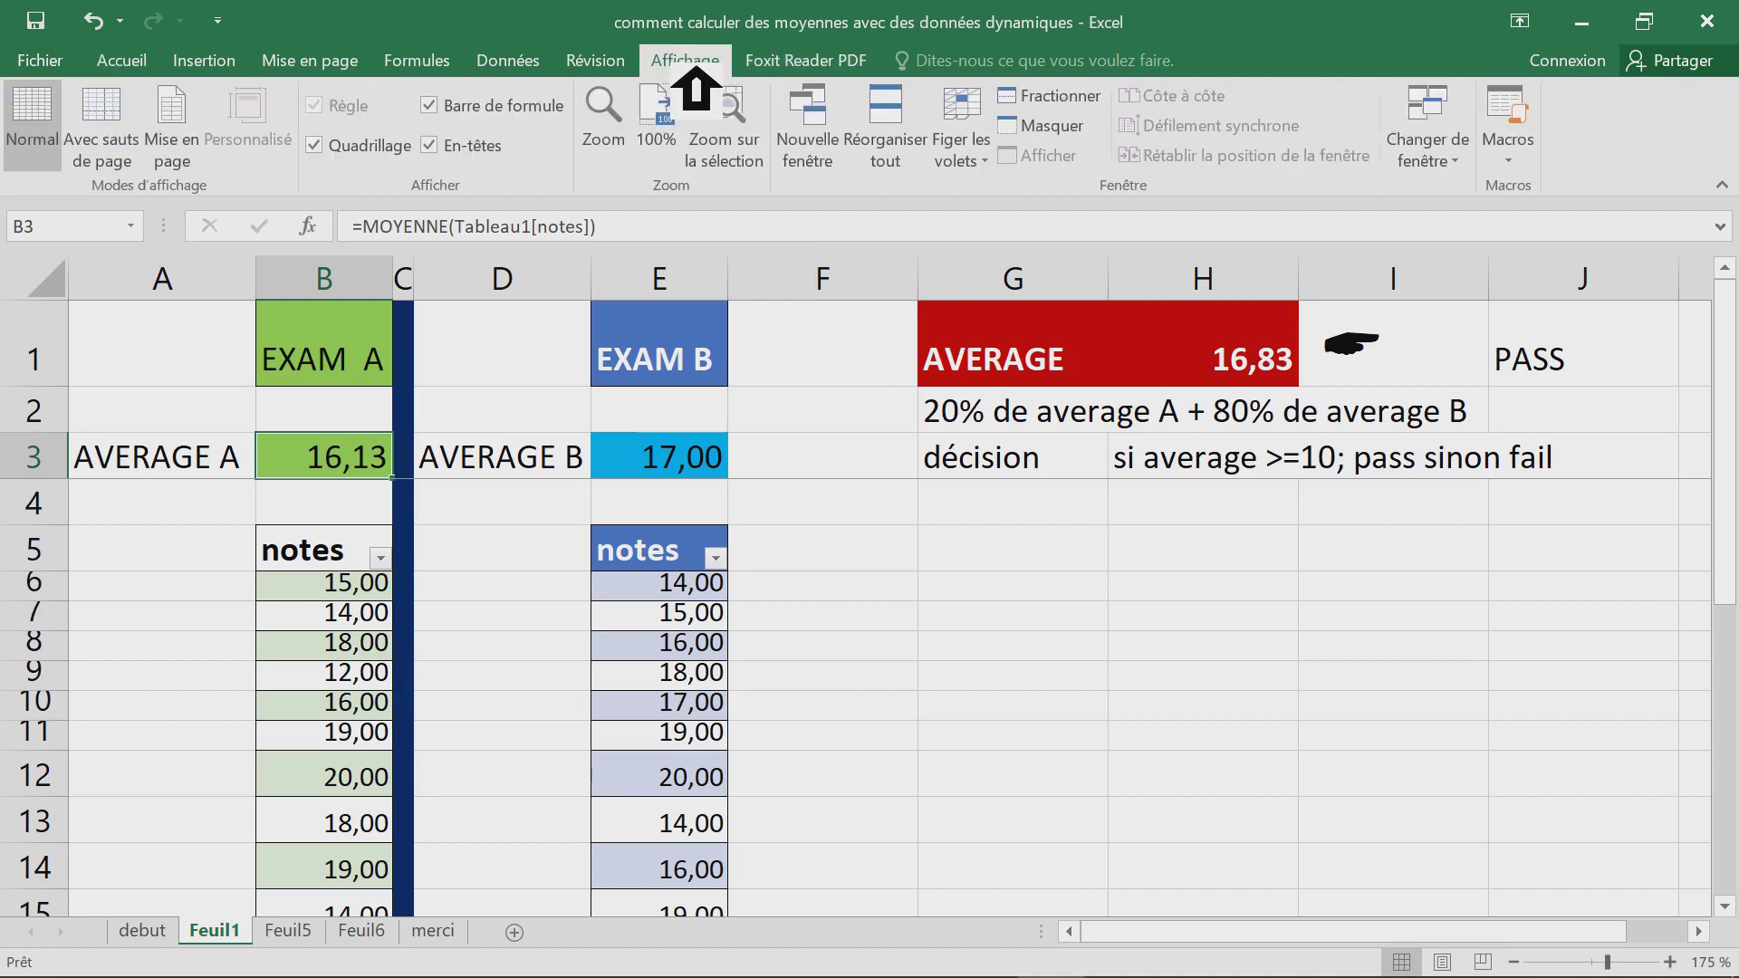
- Freeze panes at B4 to fix rows 1–3, then scroll down to row 16
click(358, 512)
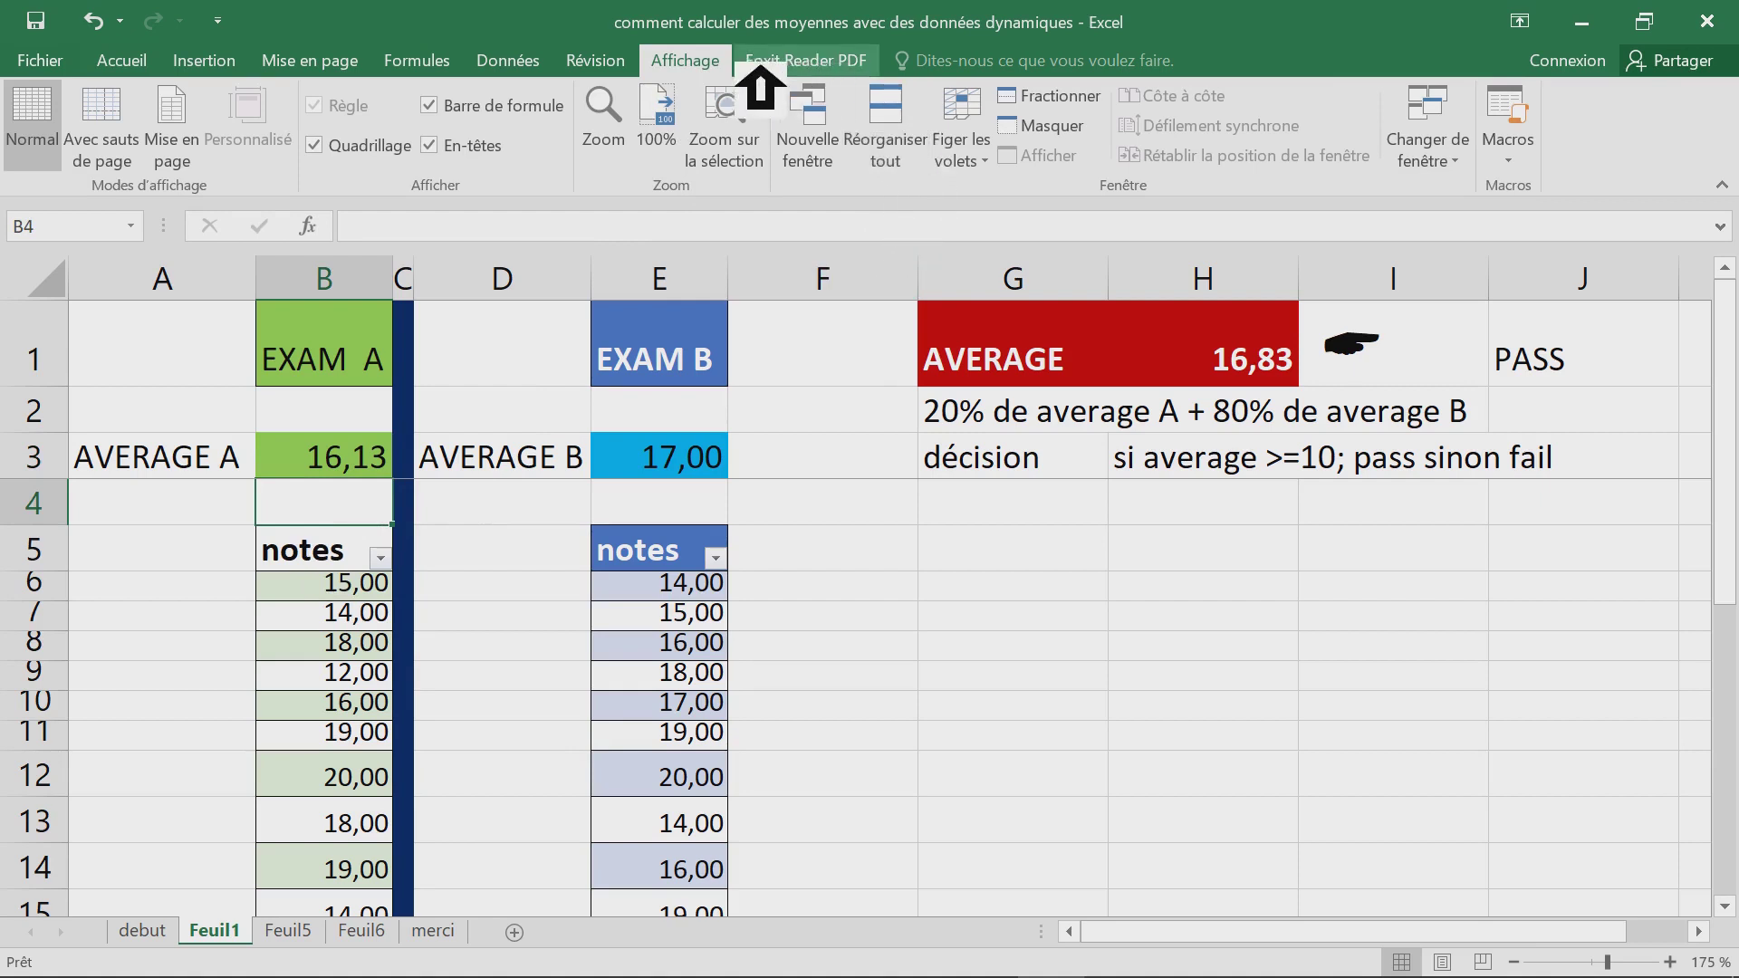
click(1007, 152)
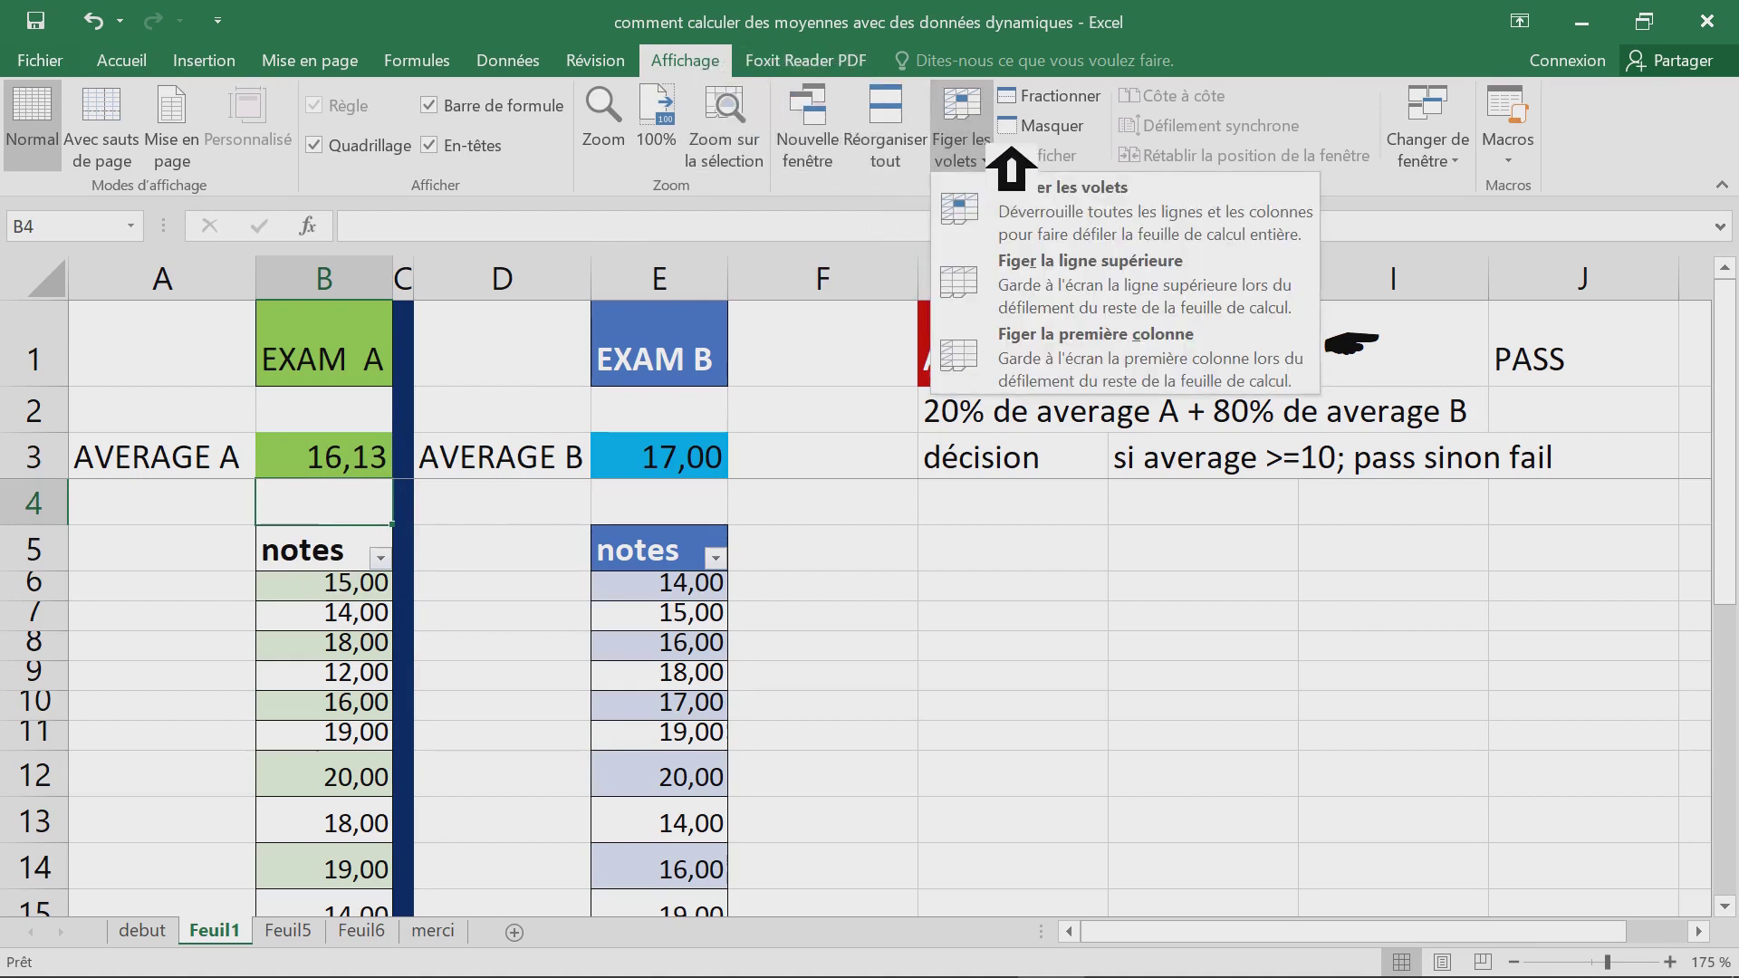
click(1051, 200)
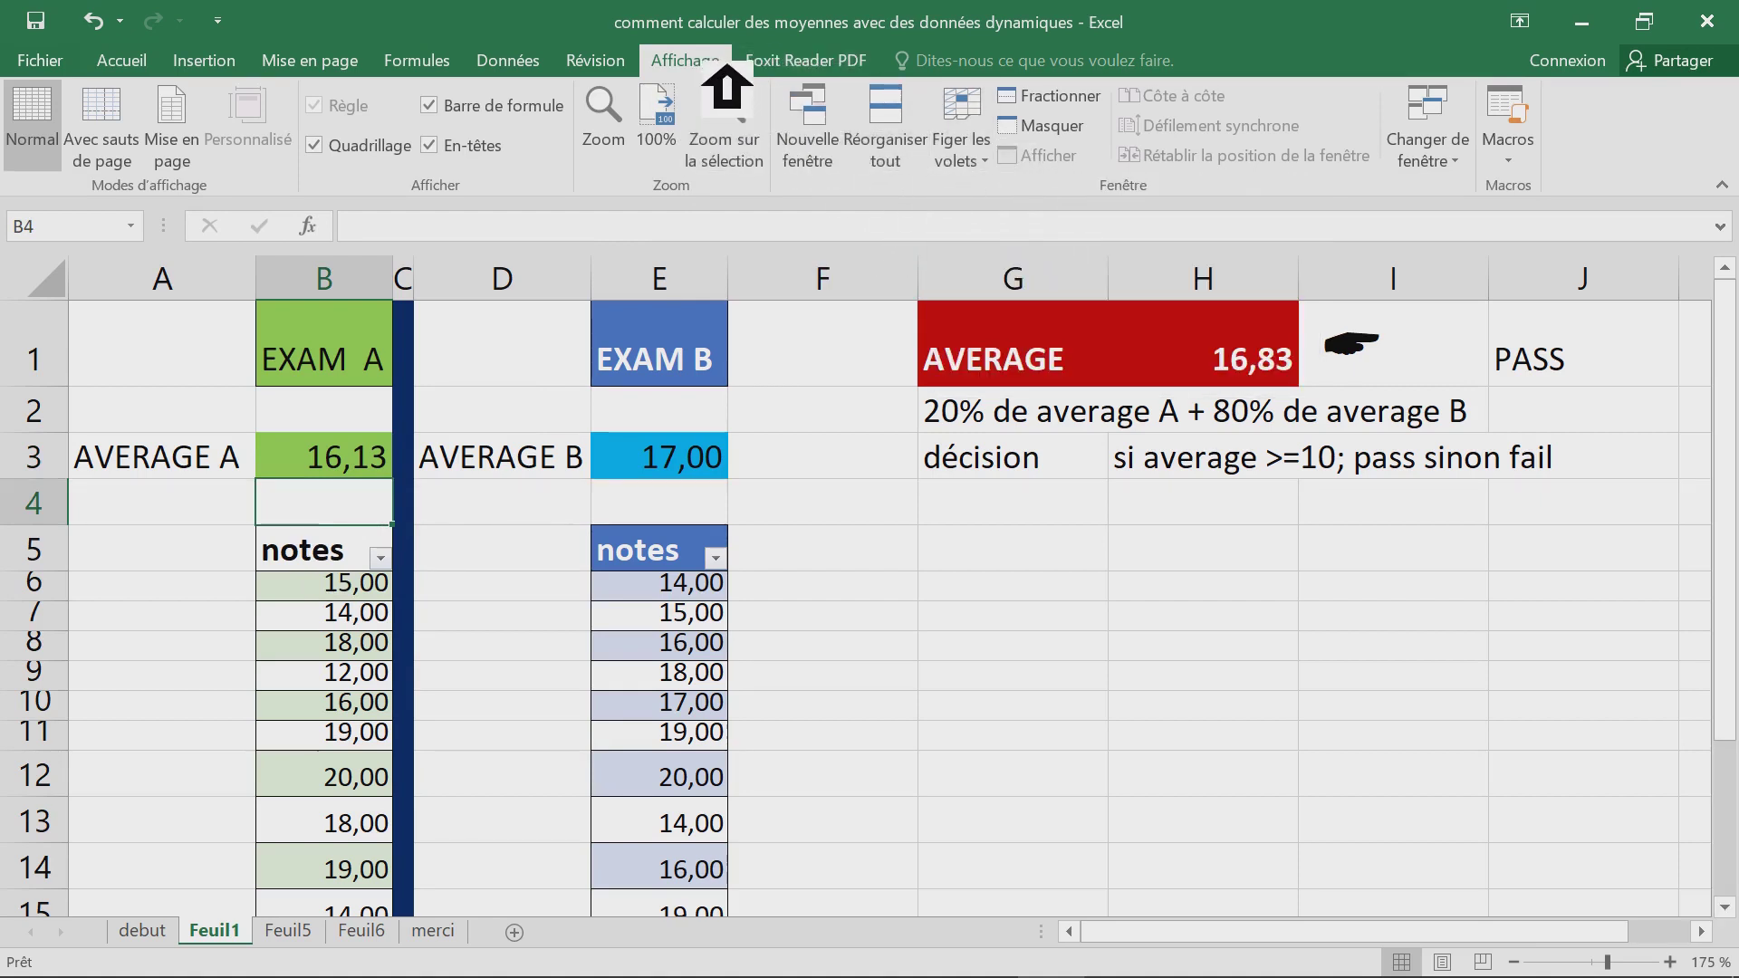
click(967, 154)
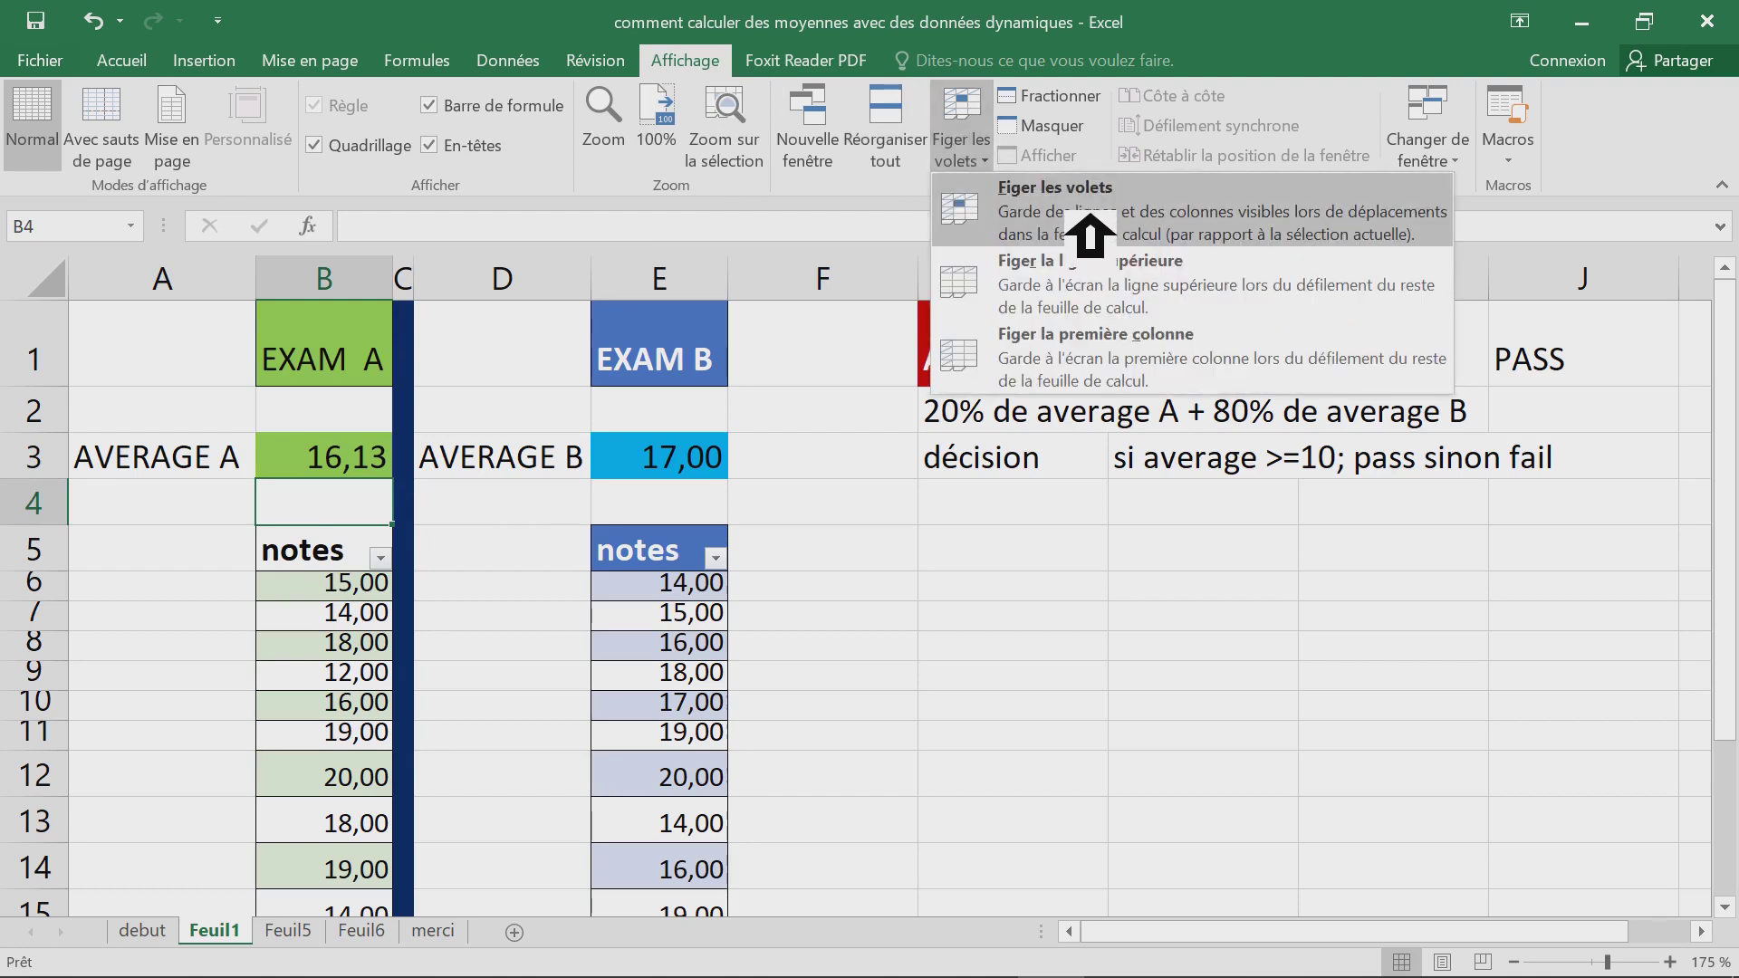
click(1090, 218)
scroll(1044, 577, down, 1)
scroll(1044, 576, down, 2)
scroll(1044, 577, down, 2)
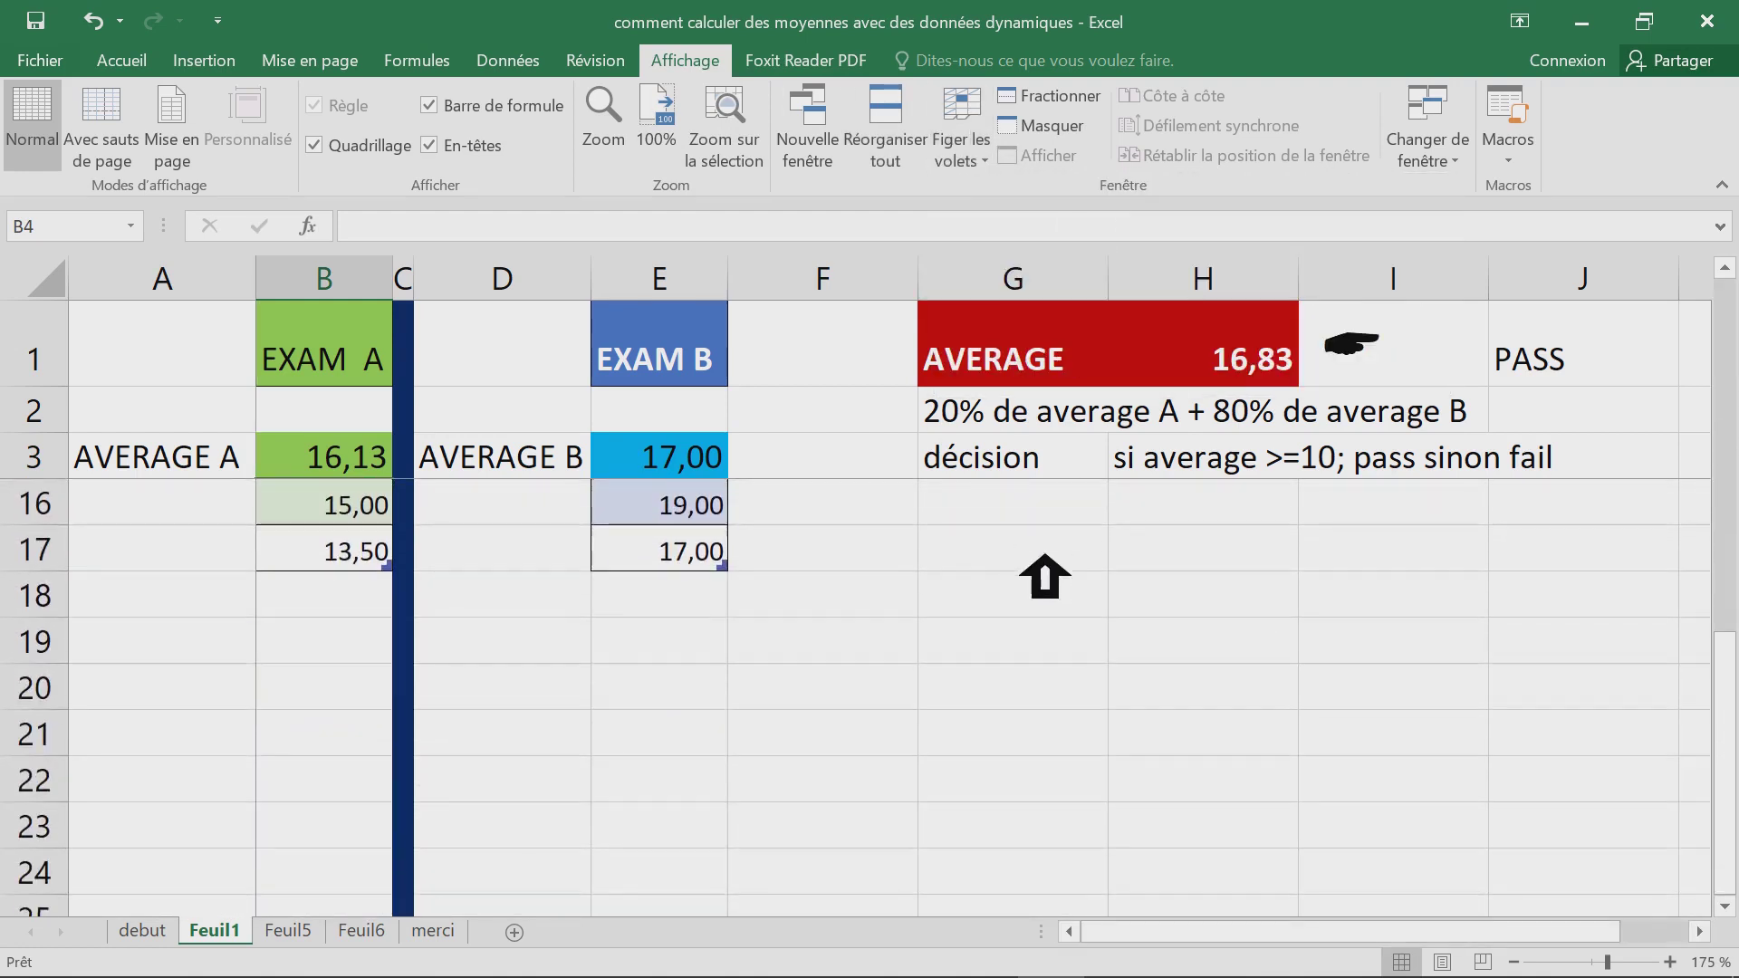
- Enter 18 in B18 and 19,5 in E18
click(367, 605)
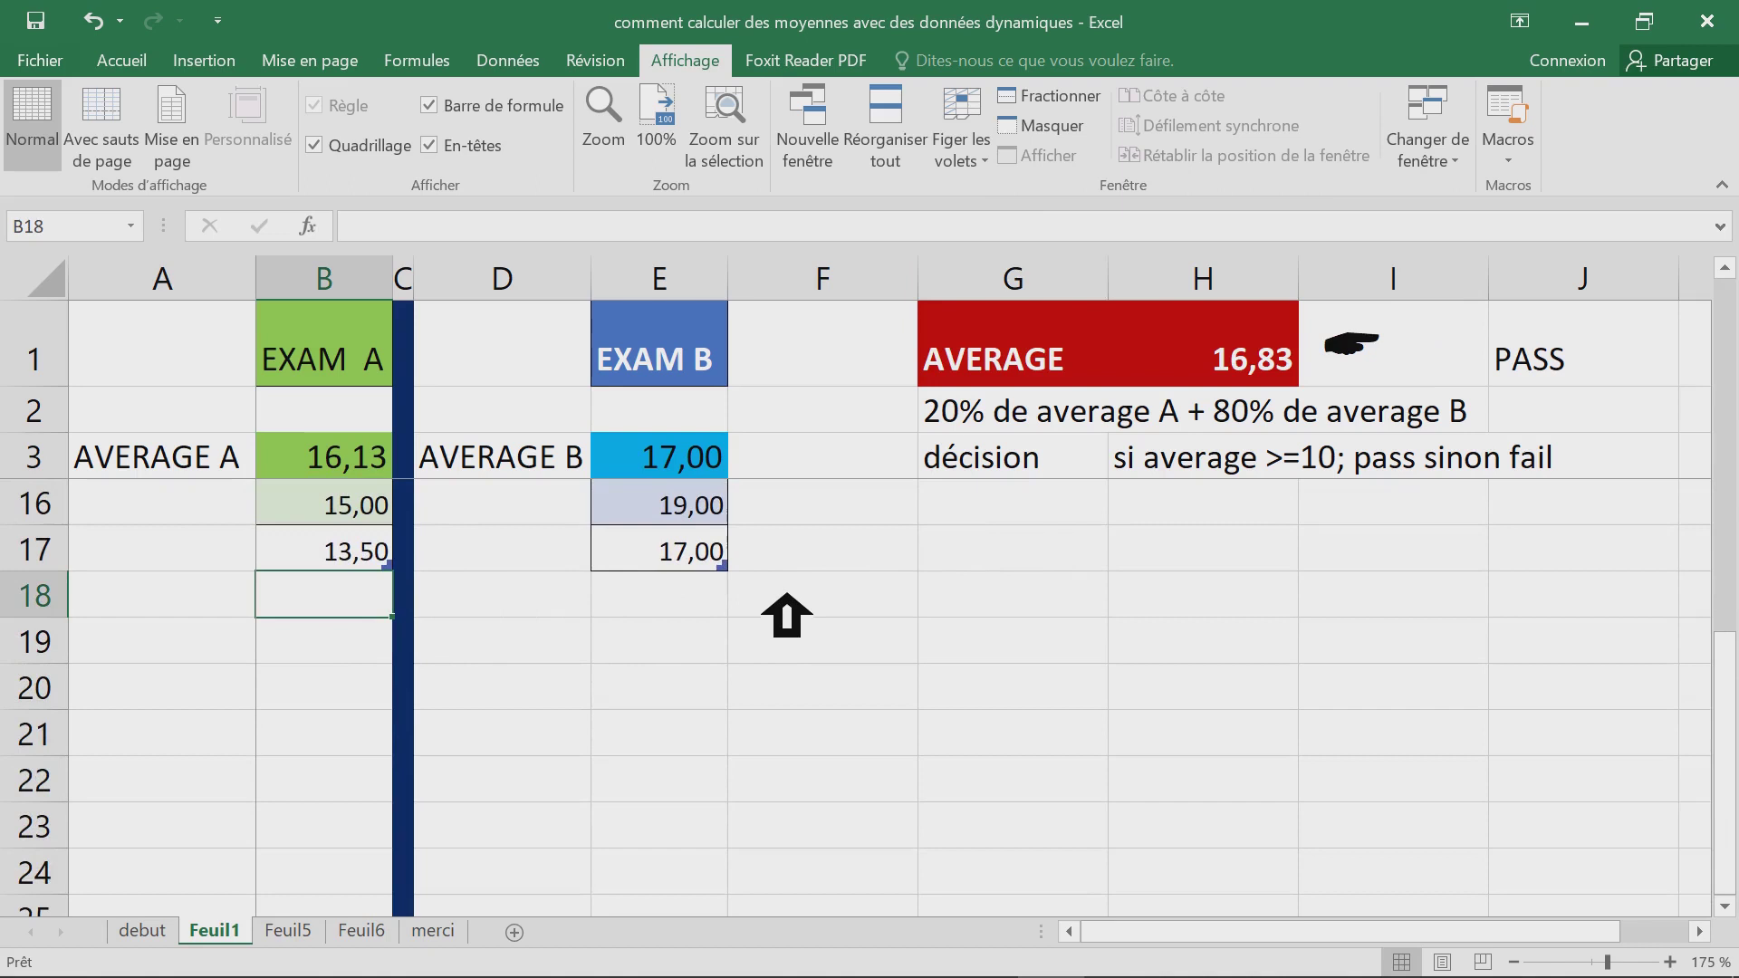
text(18)
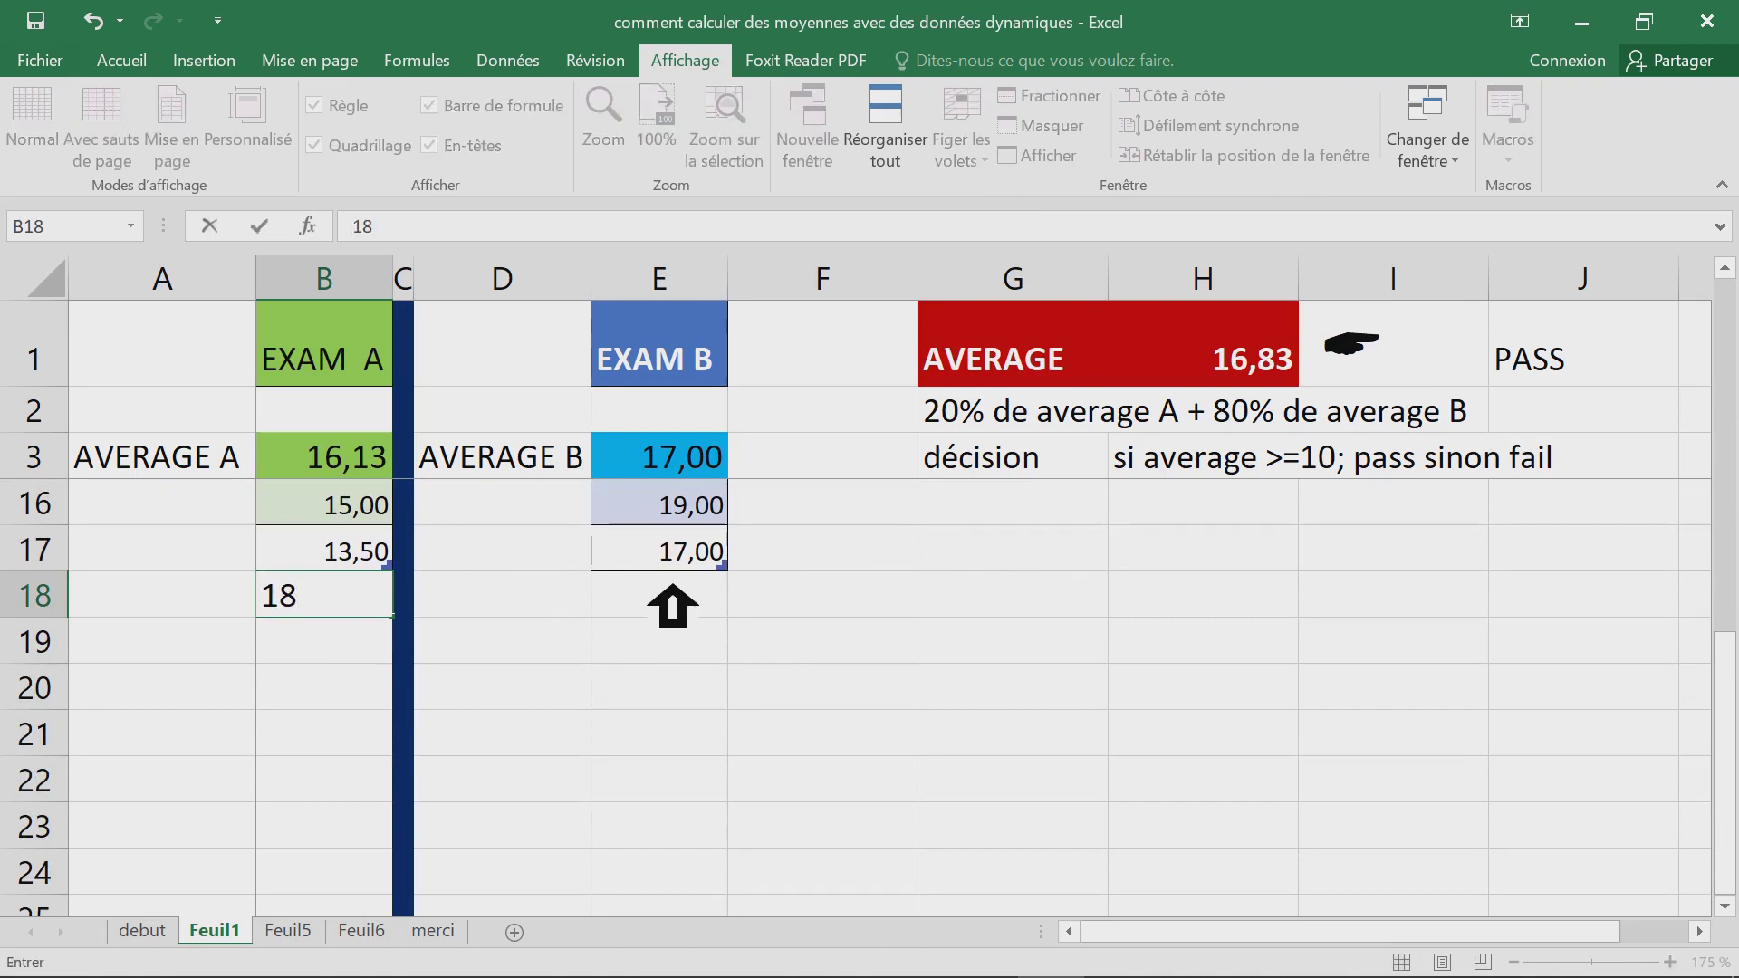
click(684, 602)
text(19)
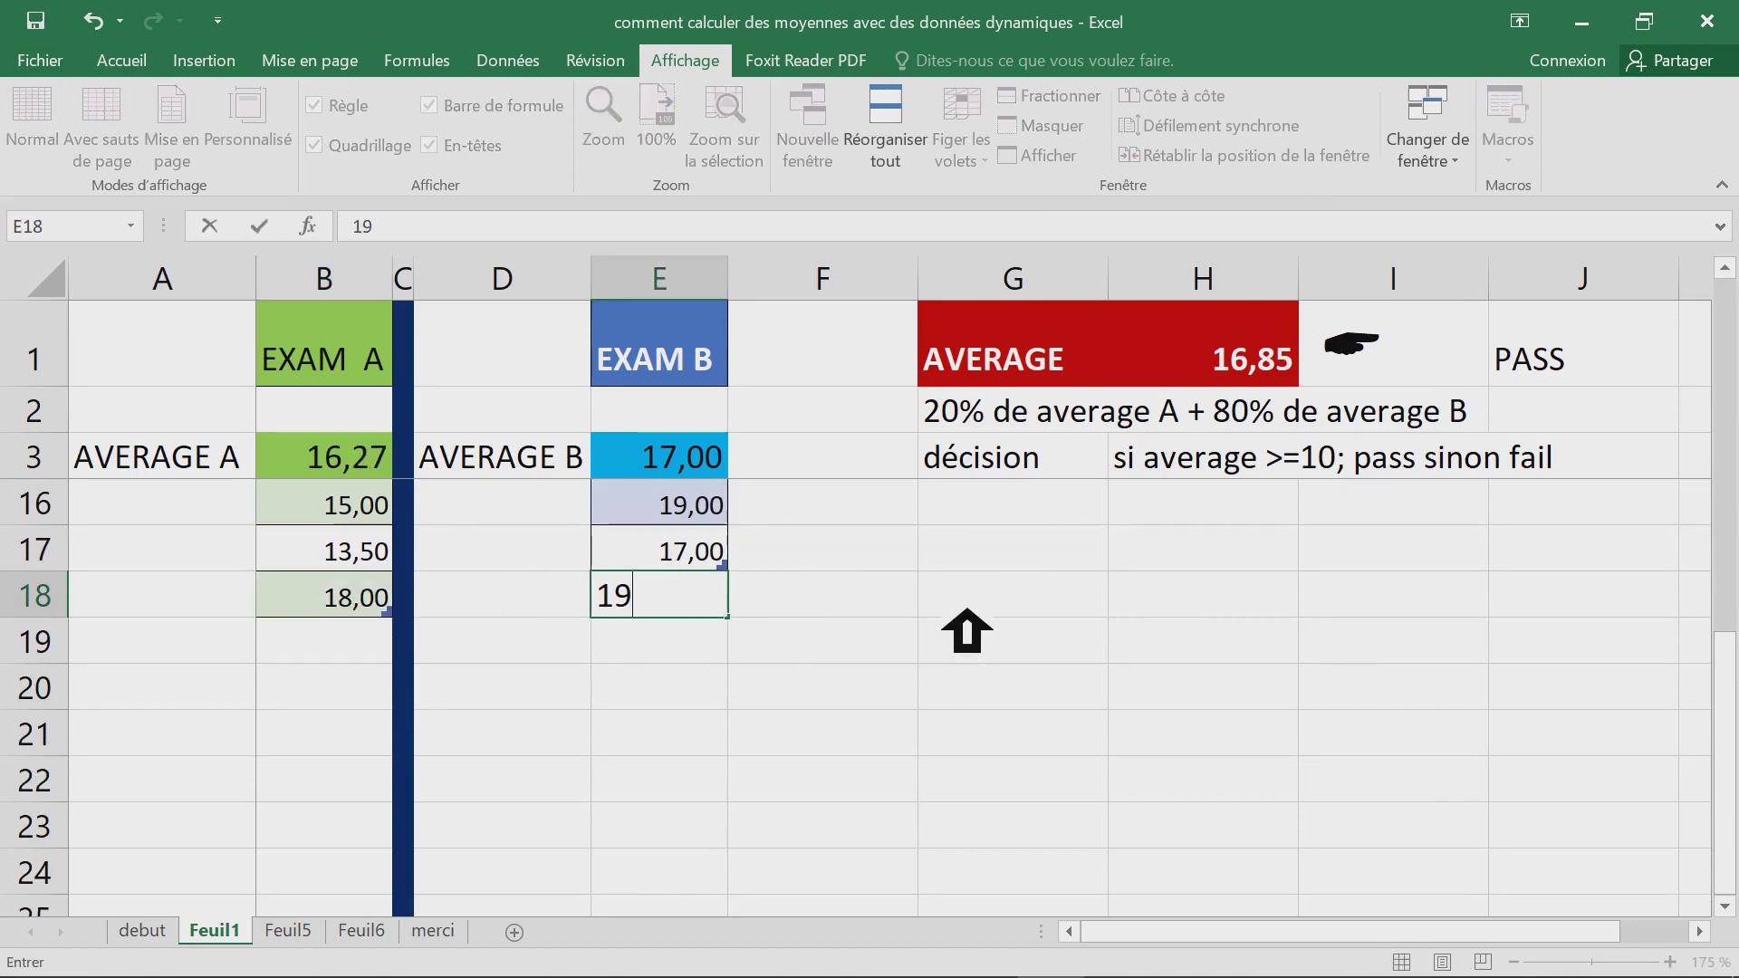
key(Return)
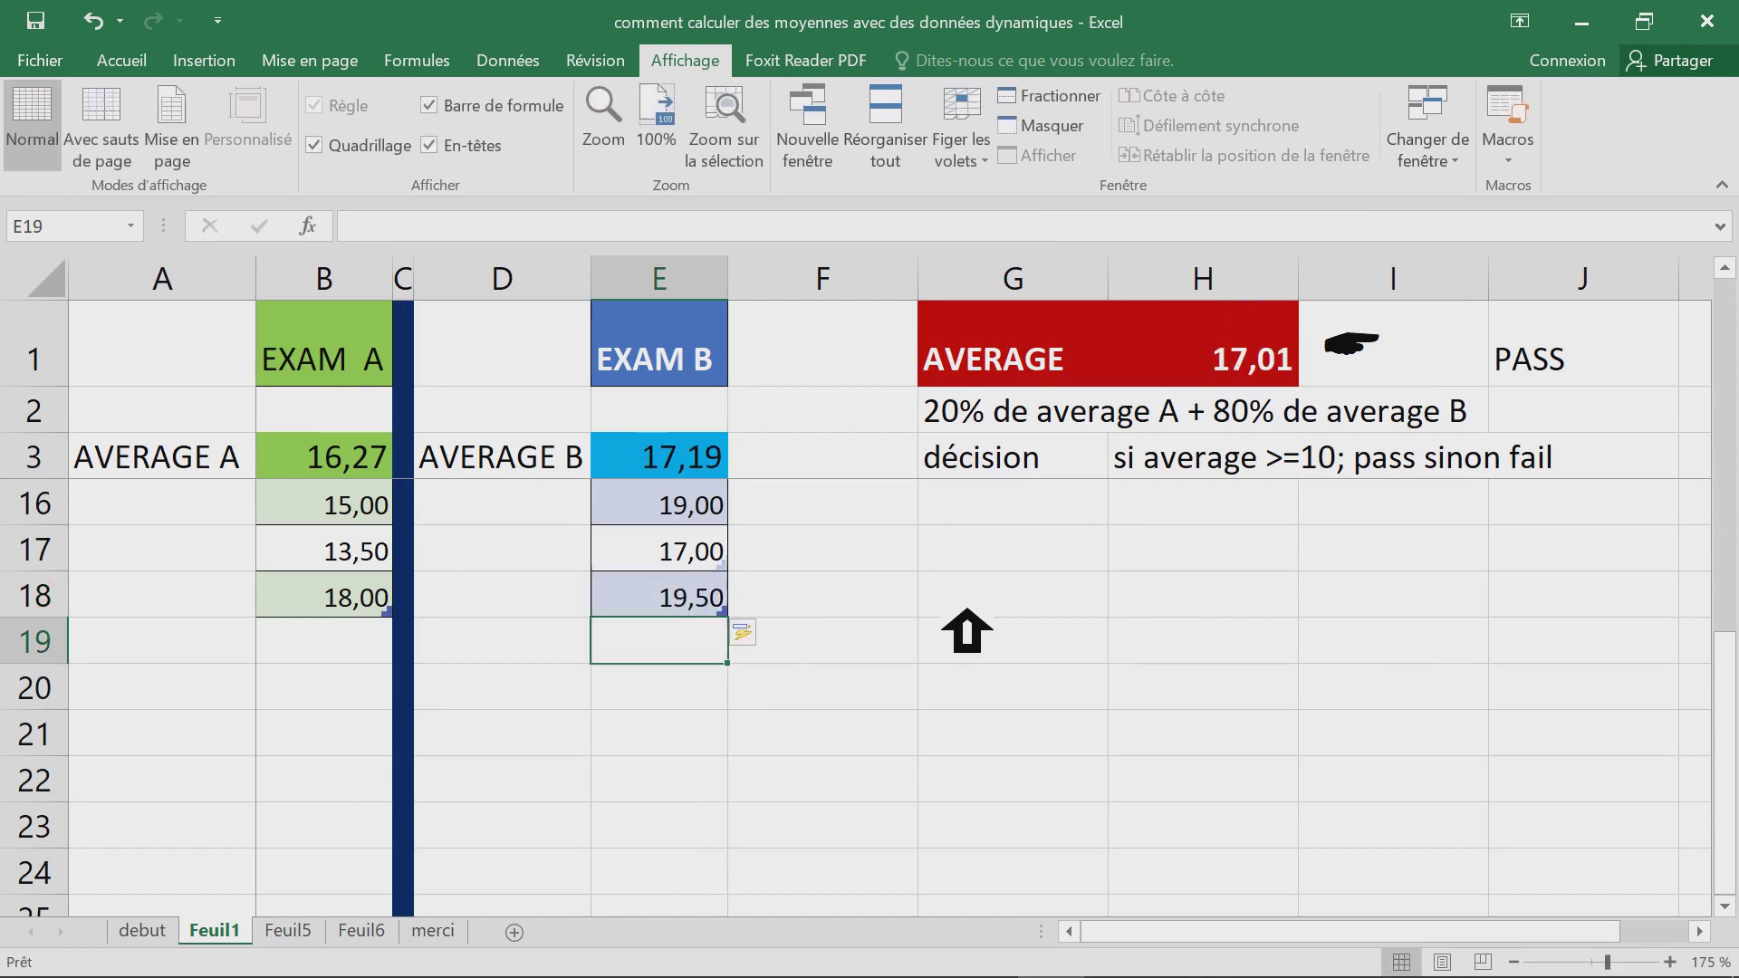
- Enter 4 in B19 and 5 in E19, then select the PASS decision in J1
click(363, 654)
text(4)
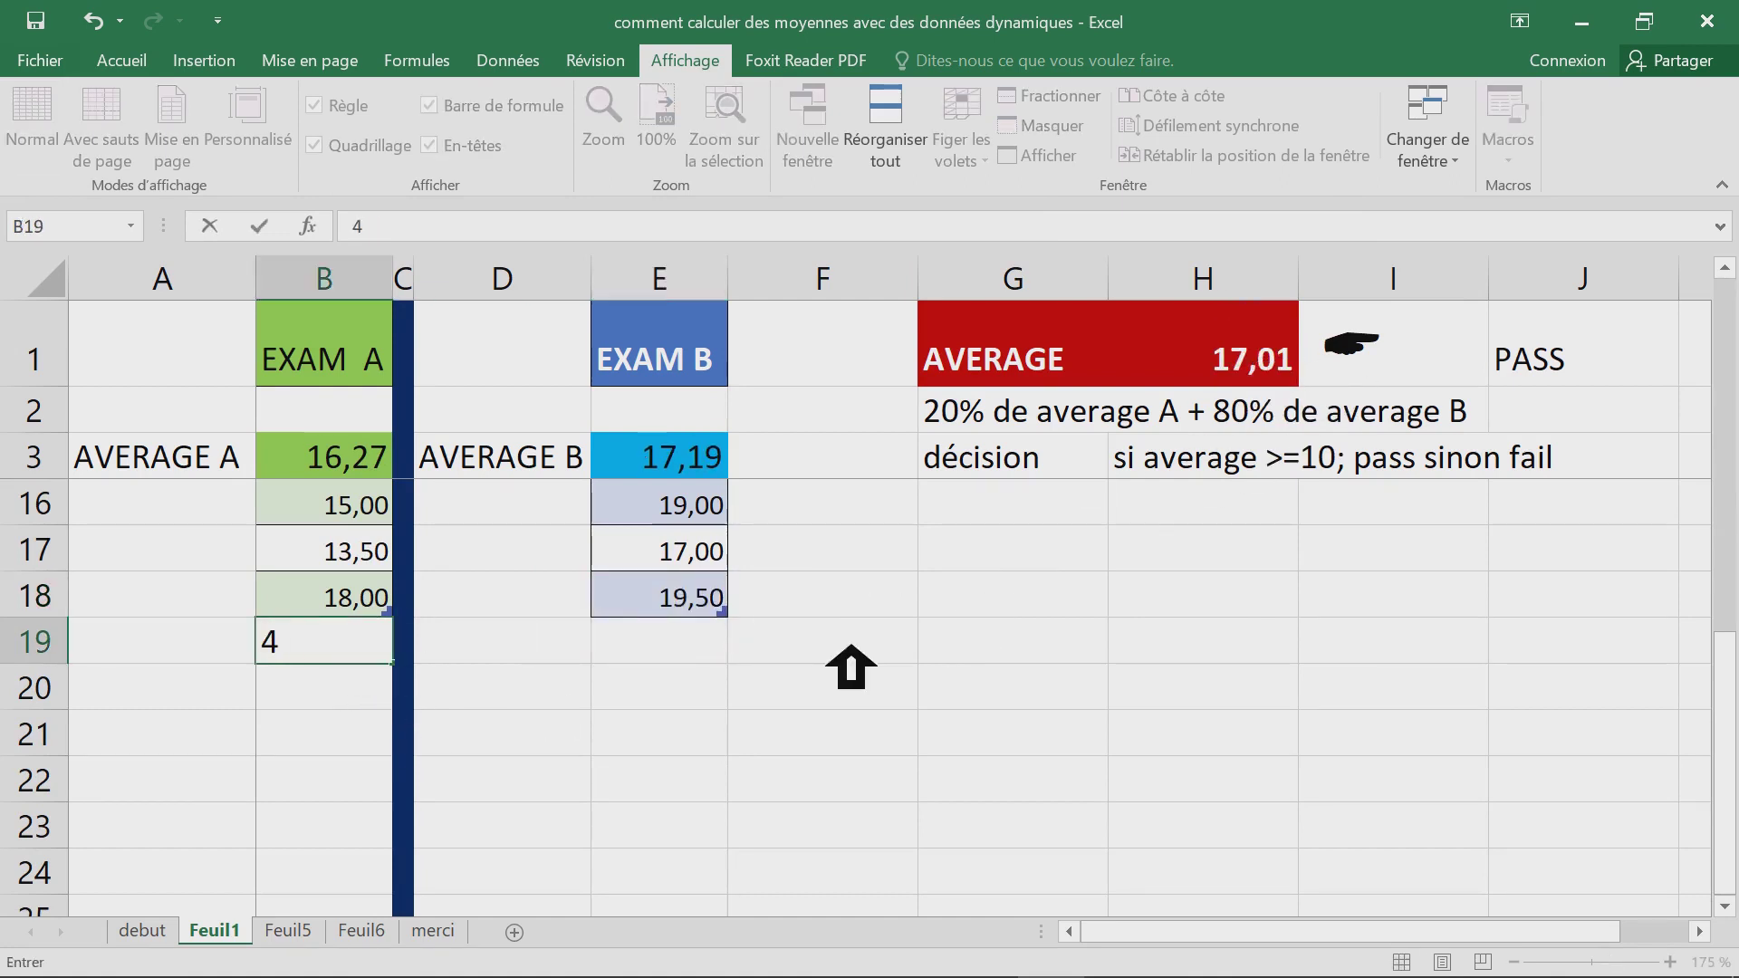
key(Tab)
key(Tab)
key(Tab)
text(5)
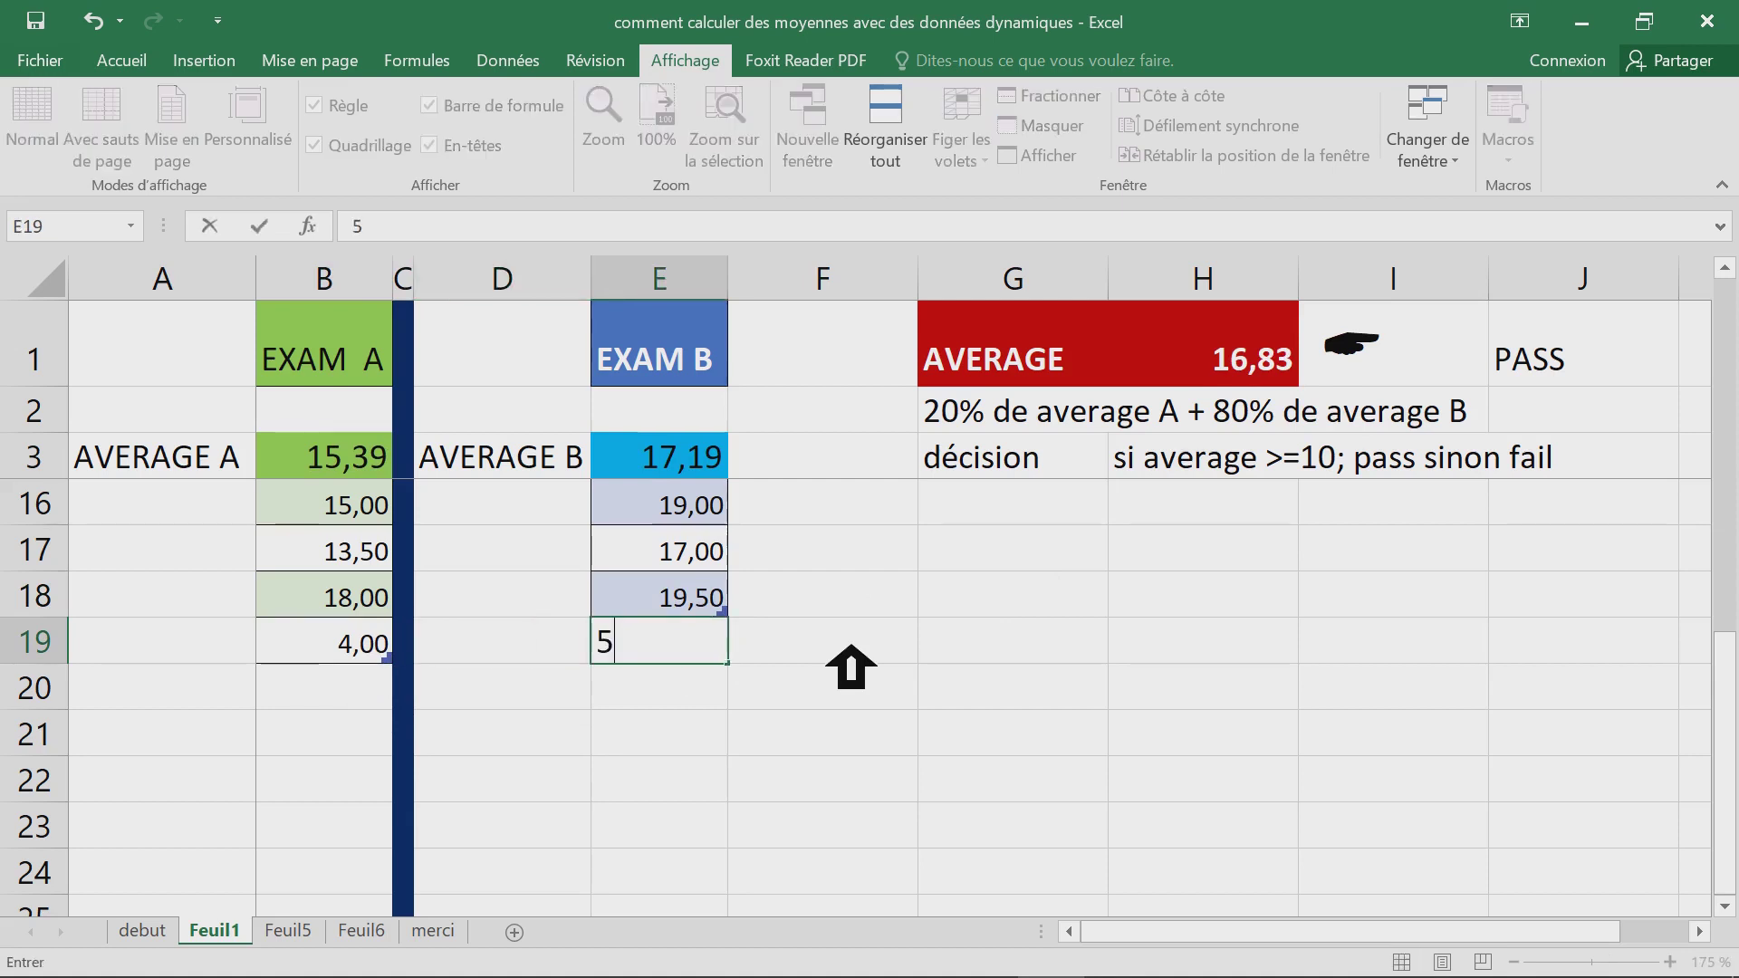
key(Tab)
click(366, 702)
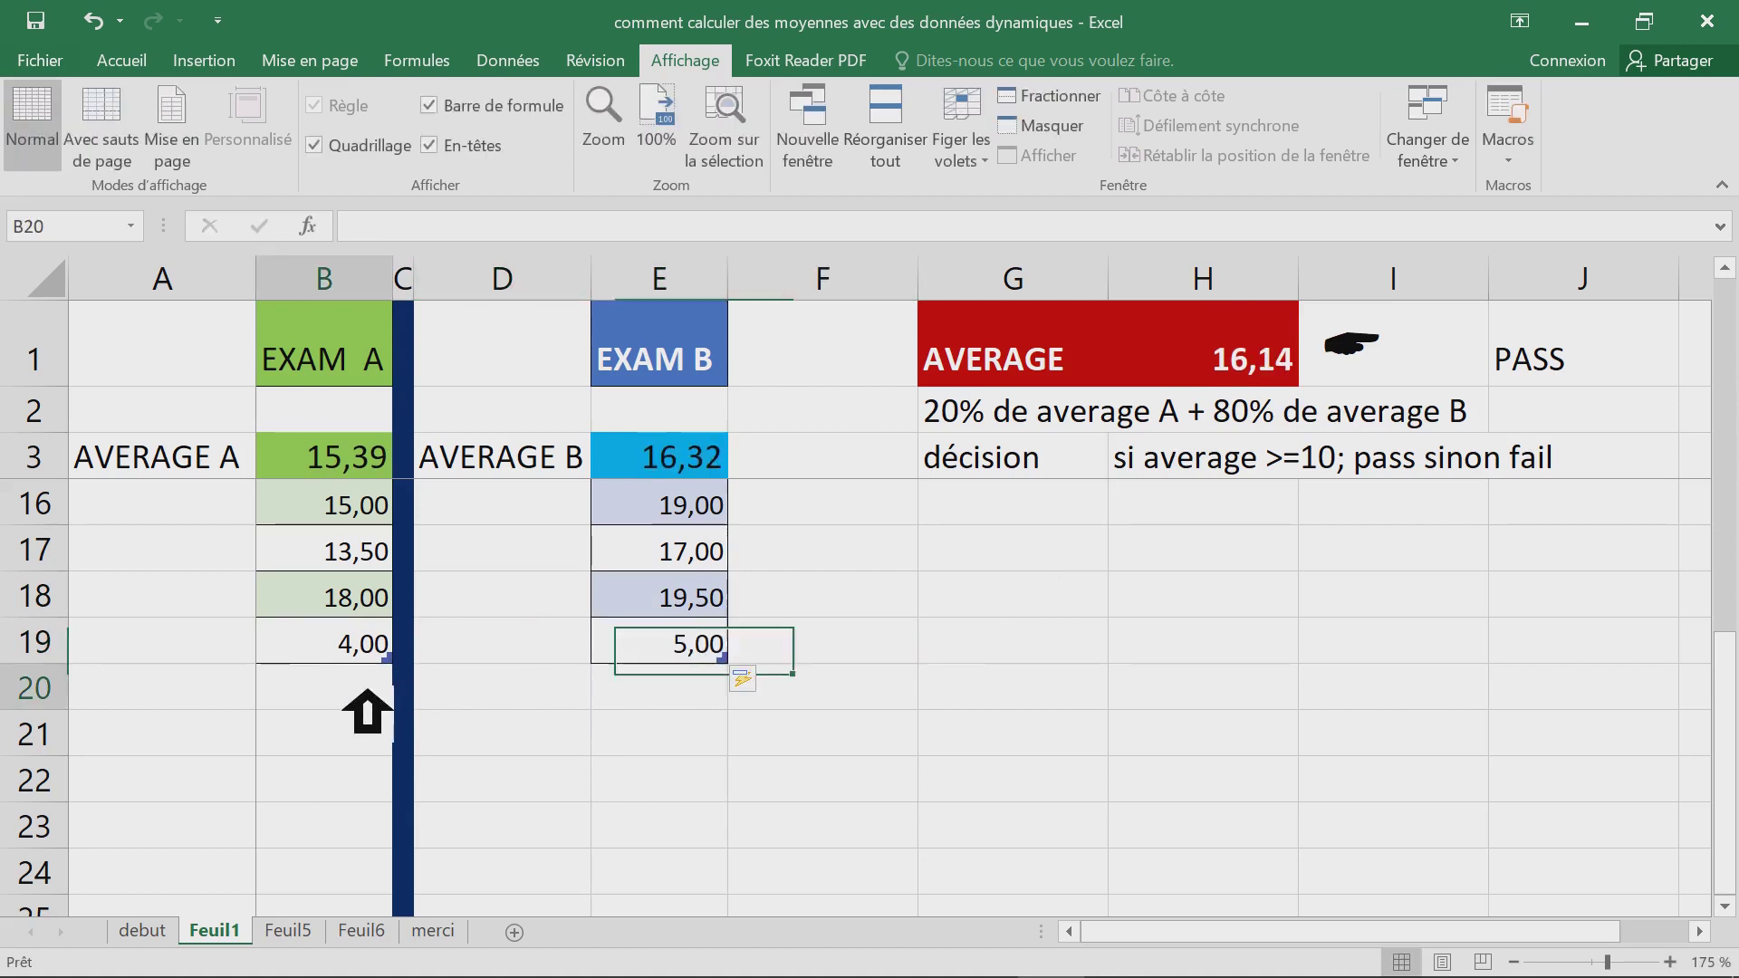
click(1567, 367)
click(1030, 366)
click(1554, 367)
click(1444, 362)
click(1583, 364)
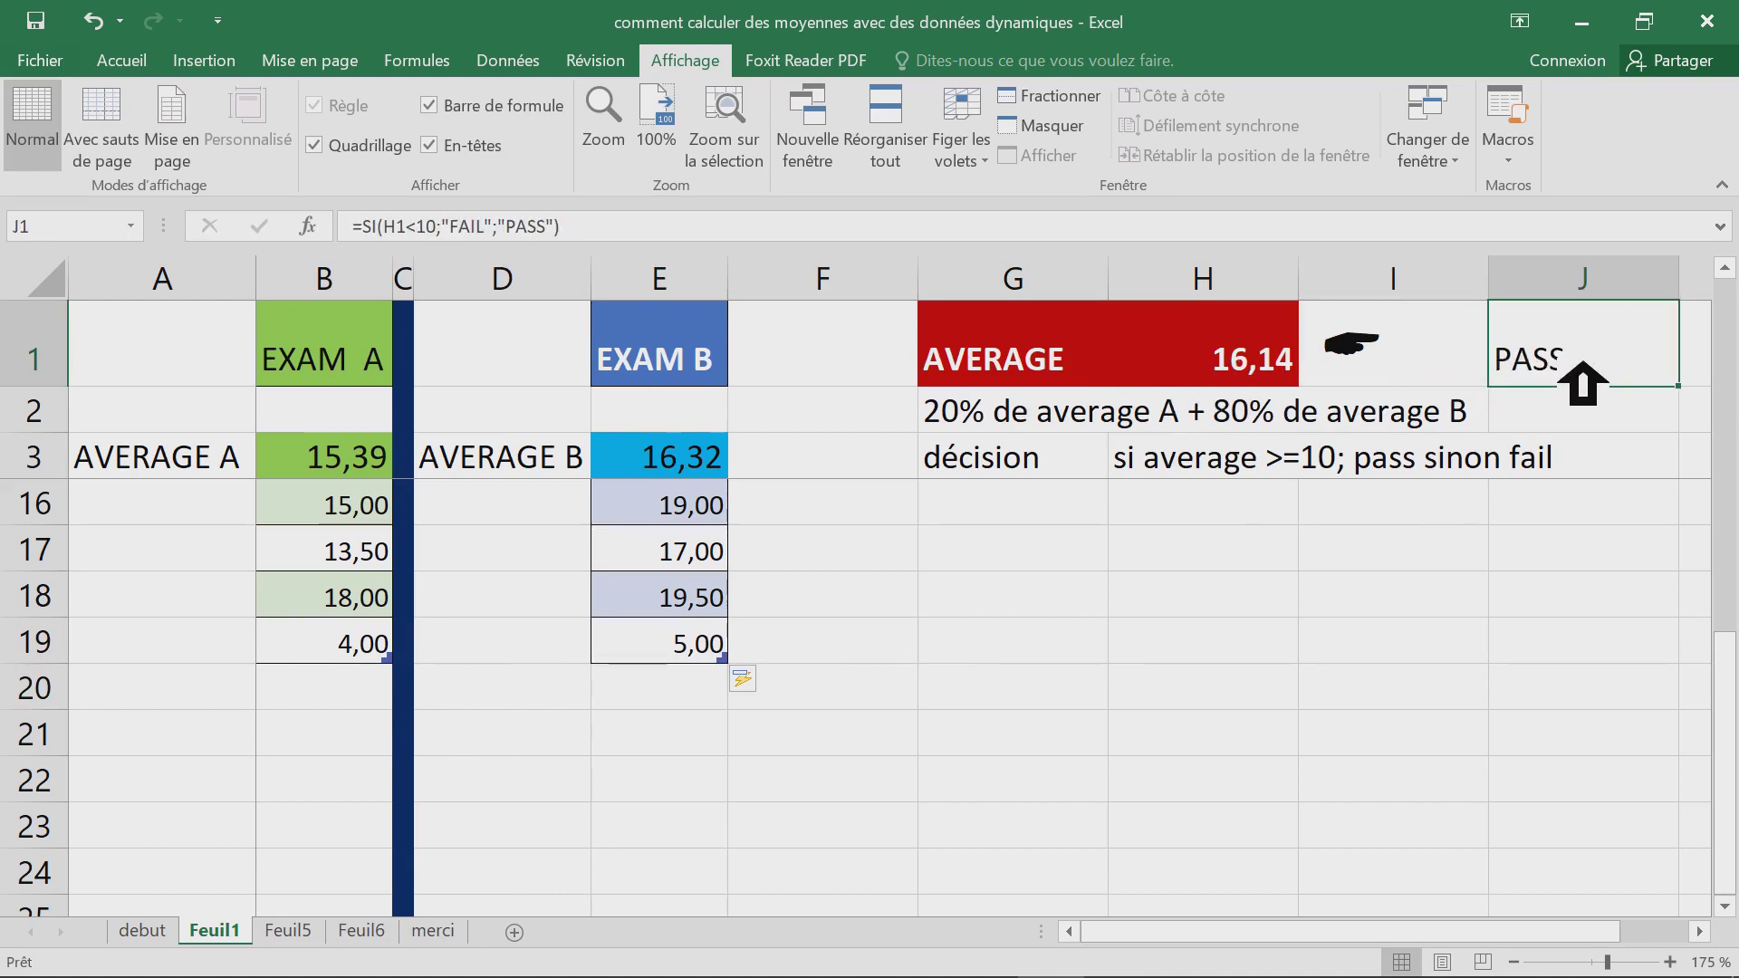
- Set the font colour of the PASS text in J1 to dark blue
click(154, 61)
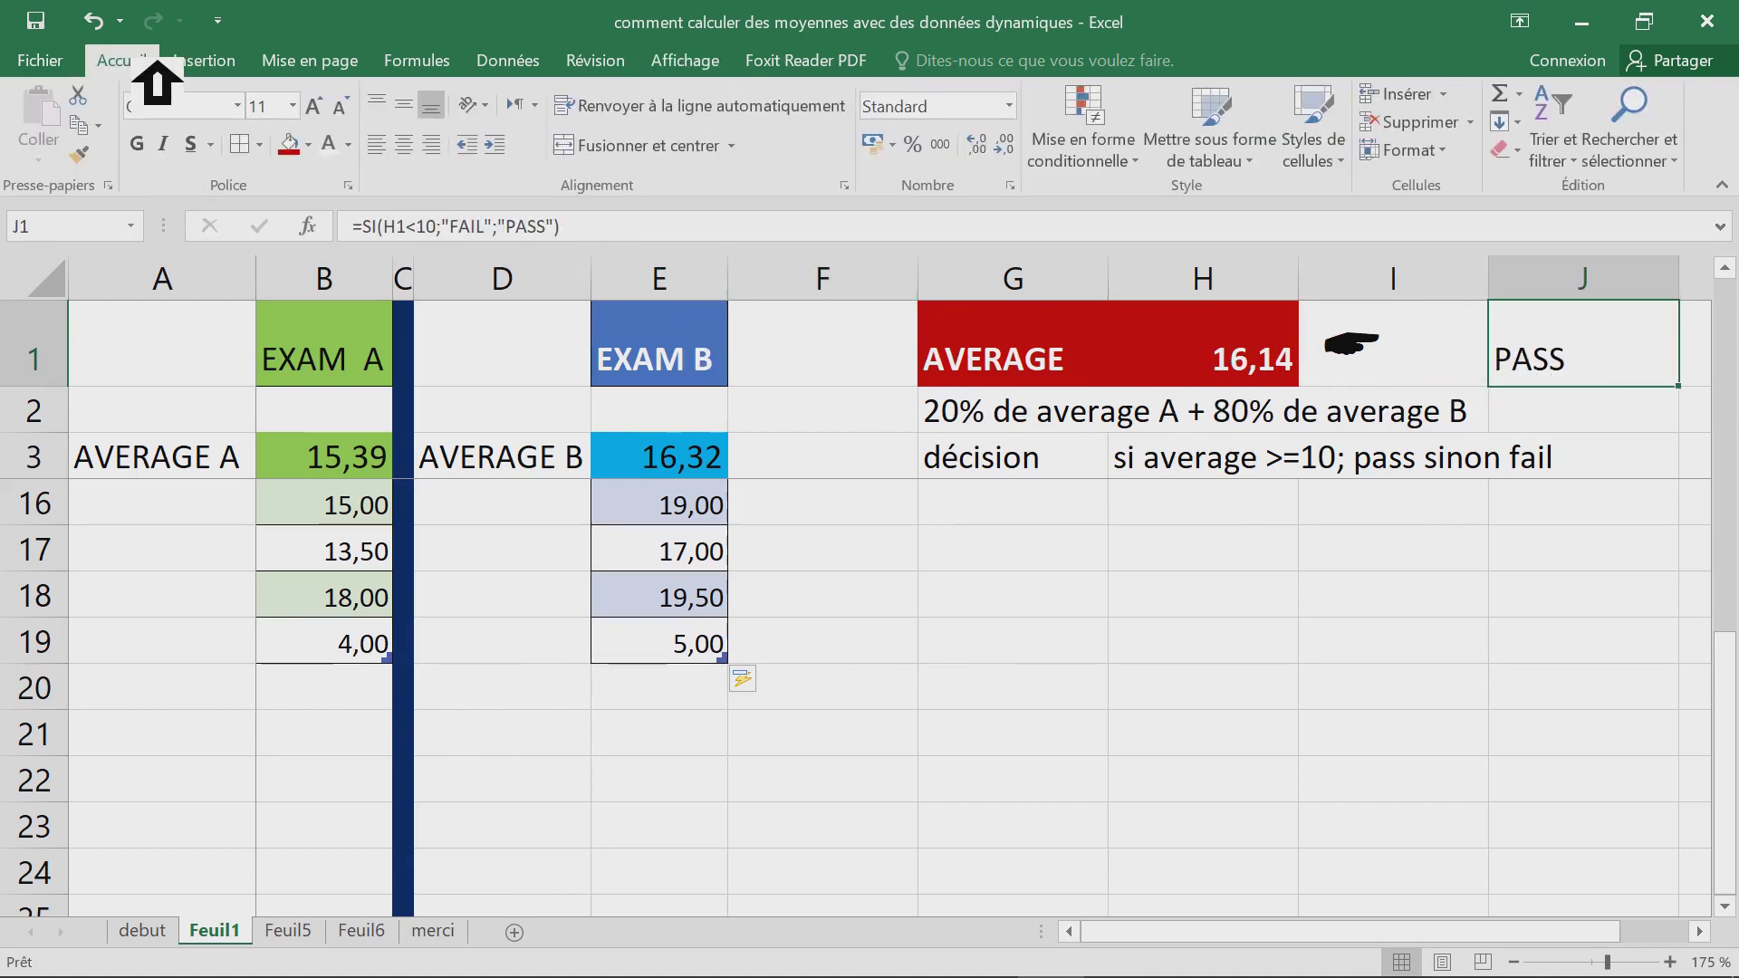
click(349, 147)
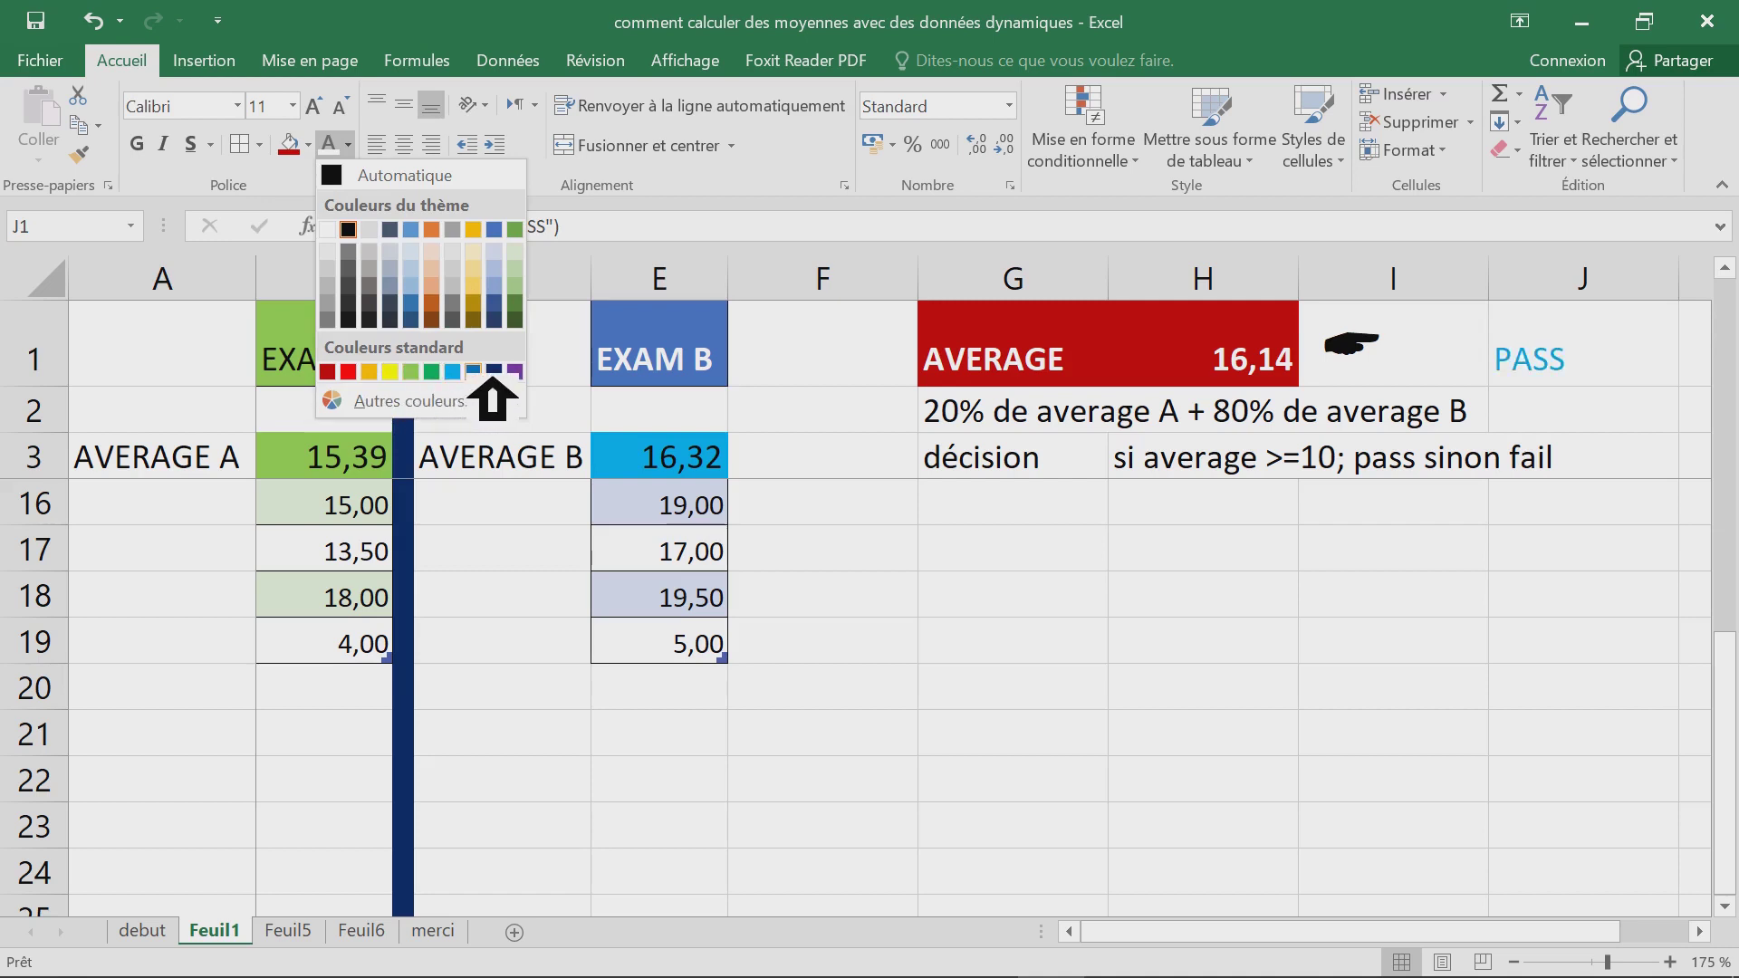
click(494, 372)
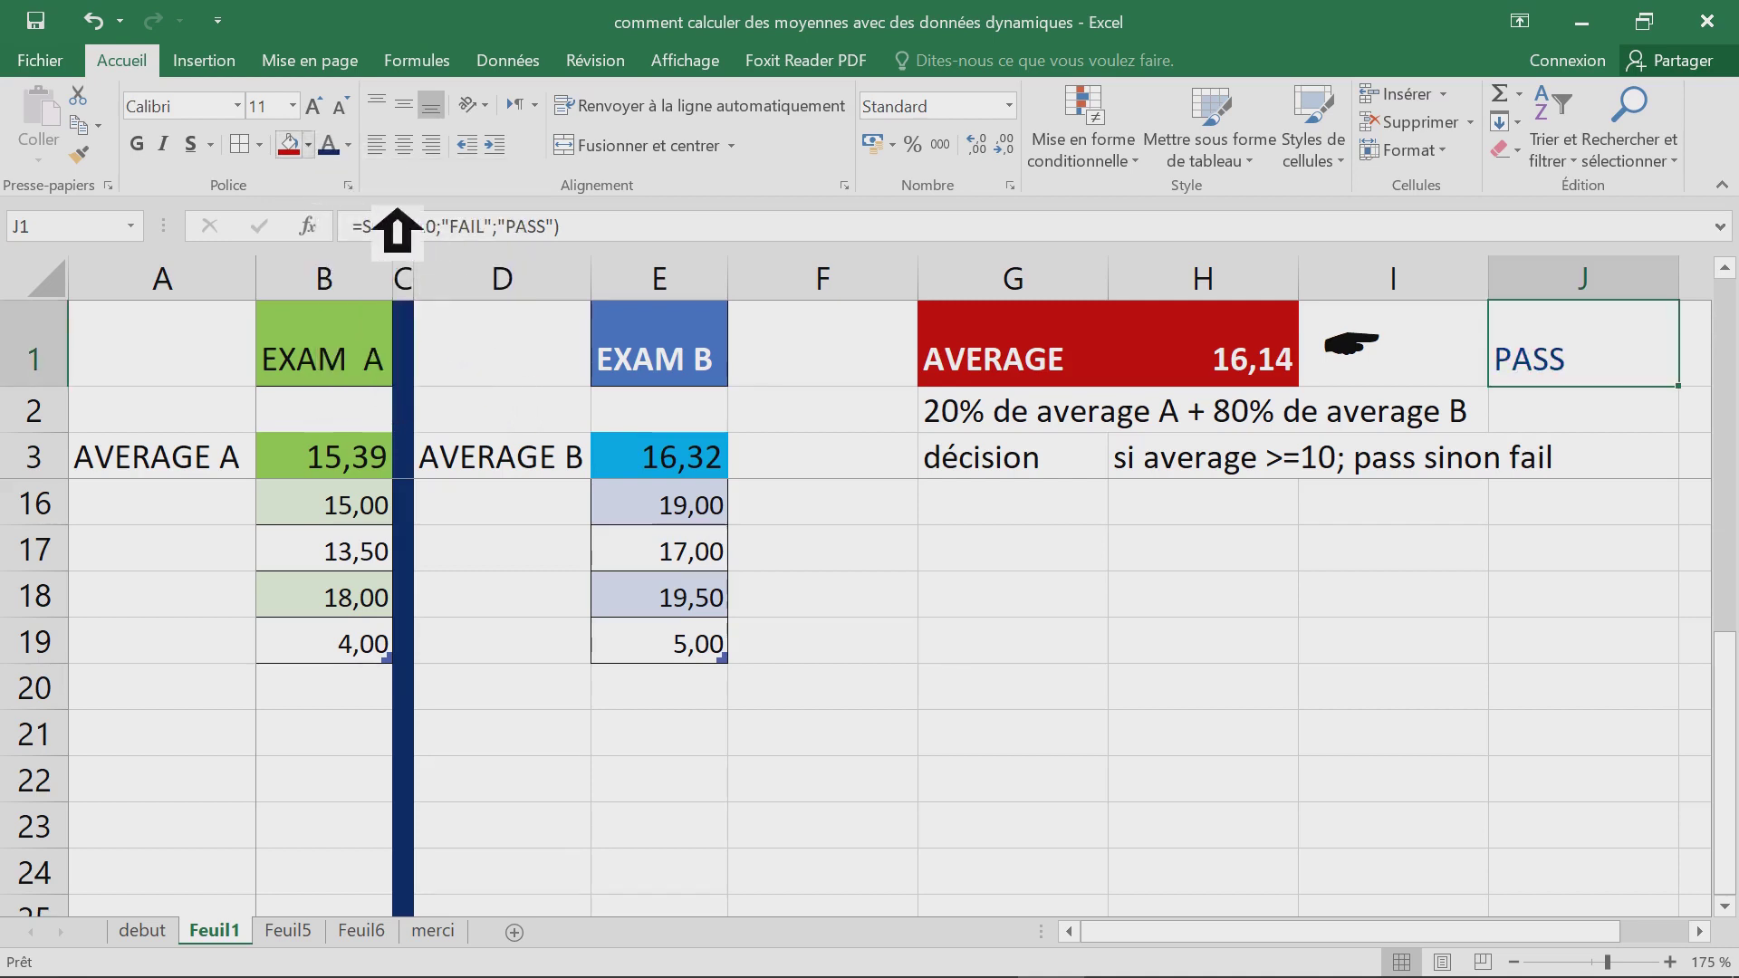
click(1363, 639)
click(1593, 363)
- Select ranges of the Exam A and Exam B grade cells
click(711, 507)
scroll(711, 715, up, 2)
scroll(710, 716, up, 2)
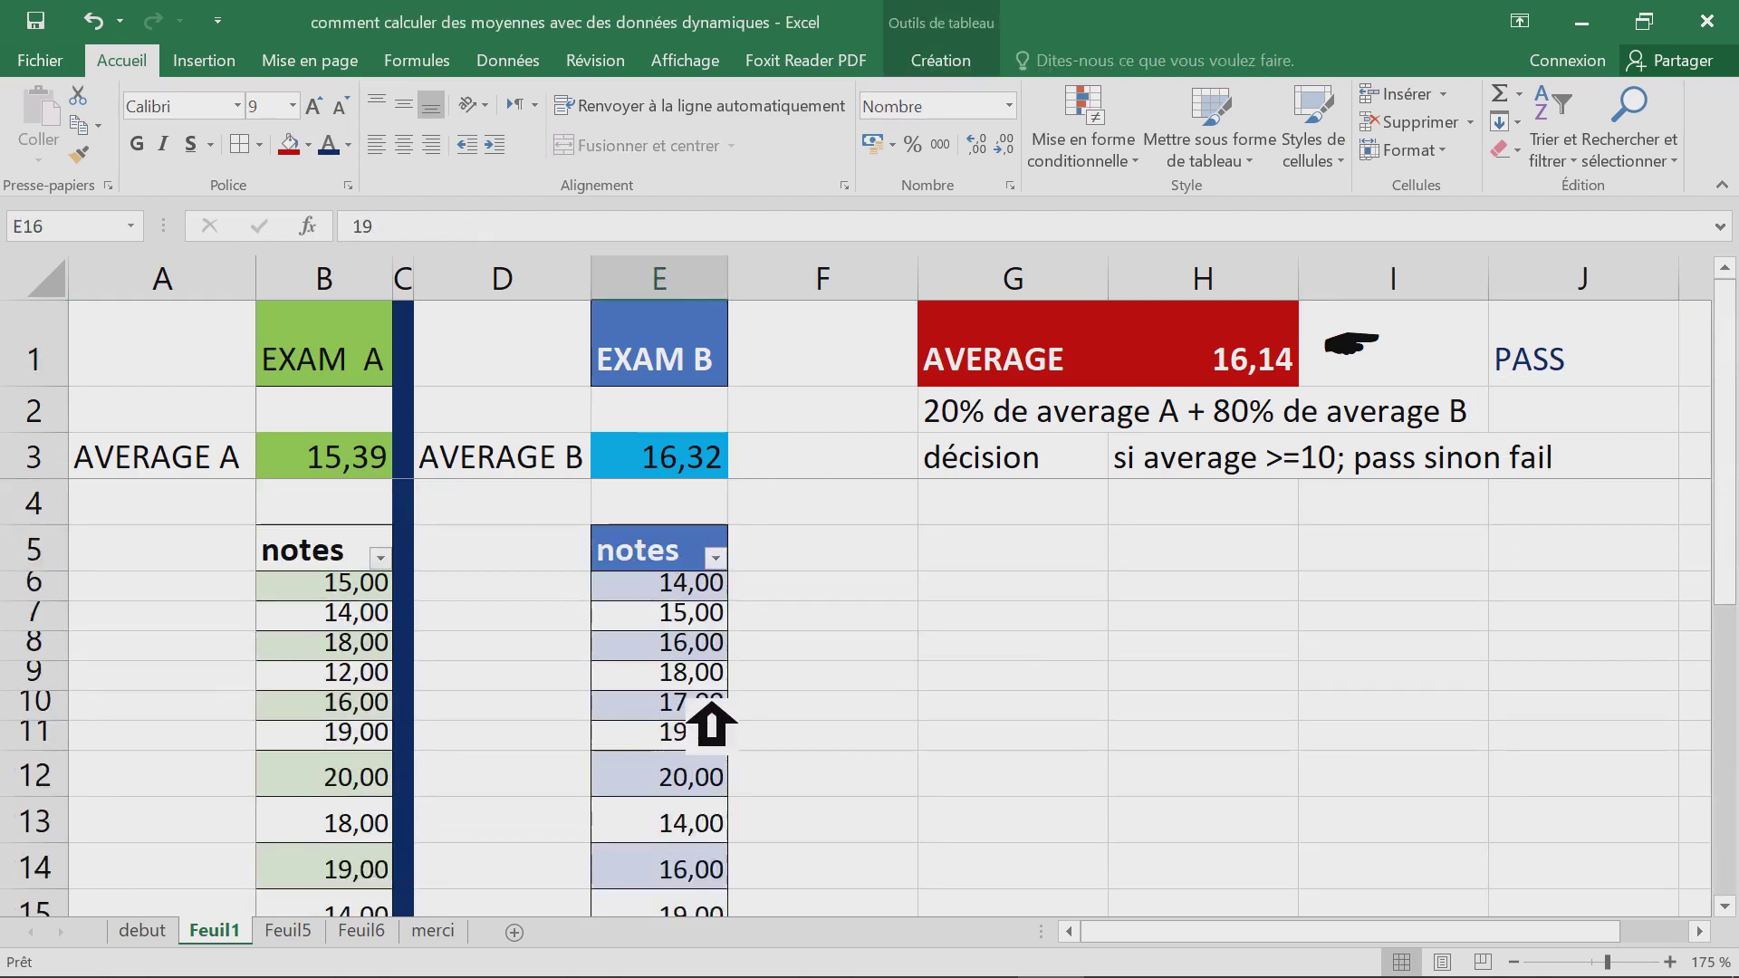
drag(344, 584, 344, 845)
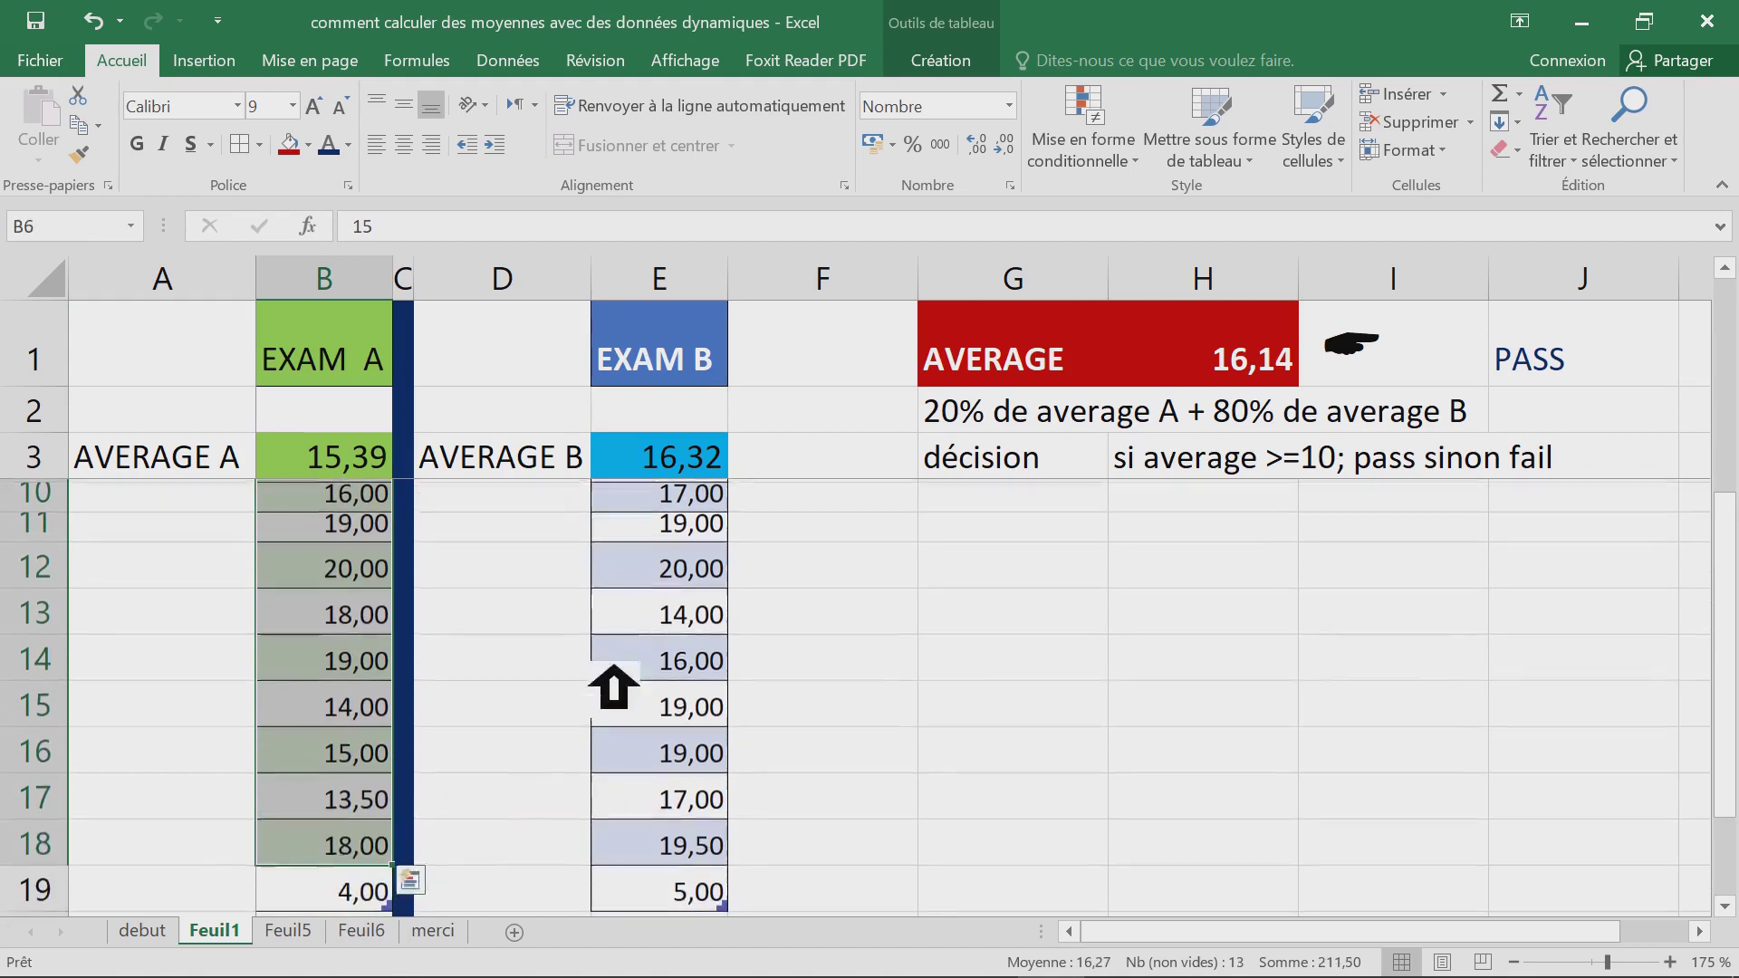
drag(698, 494, 691, 847)
click(1013, 654)
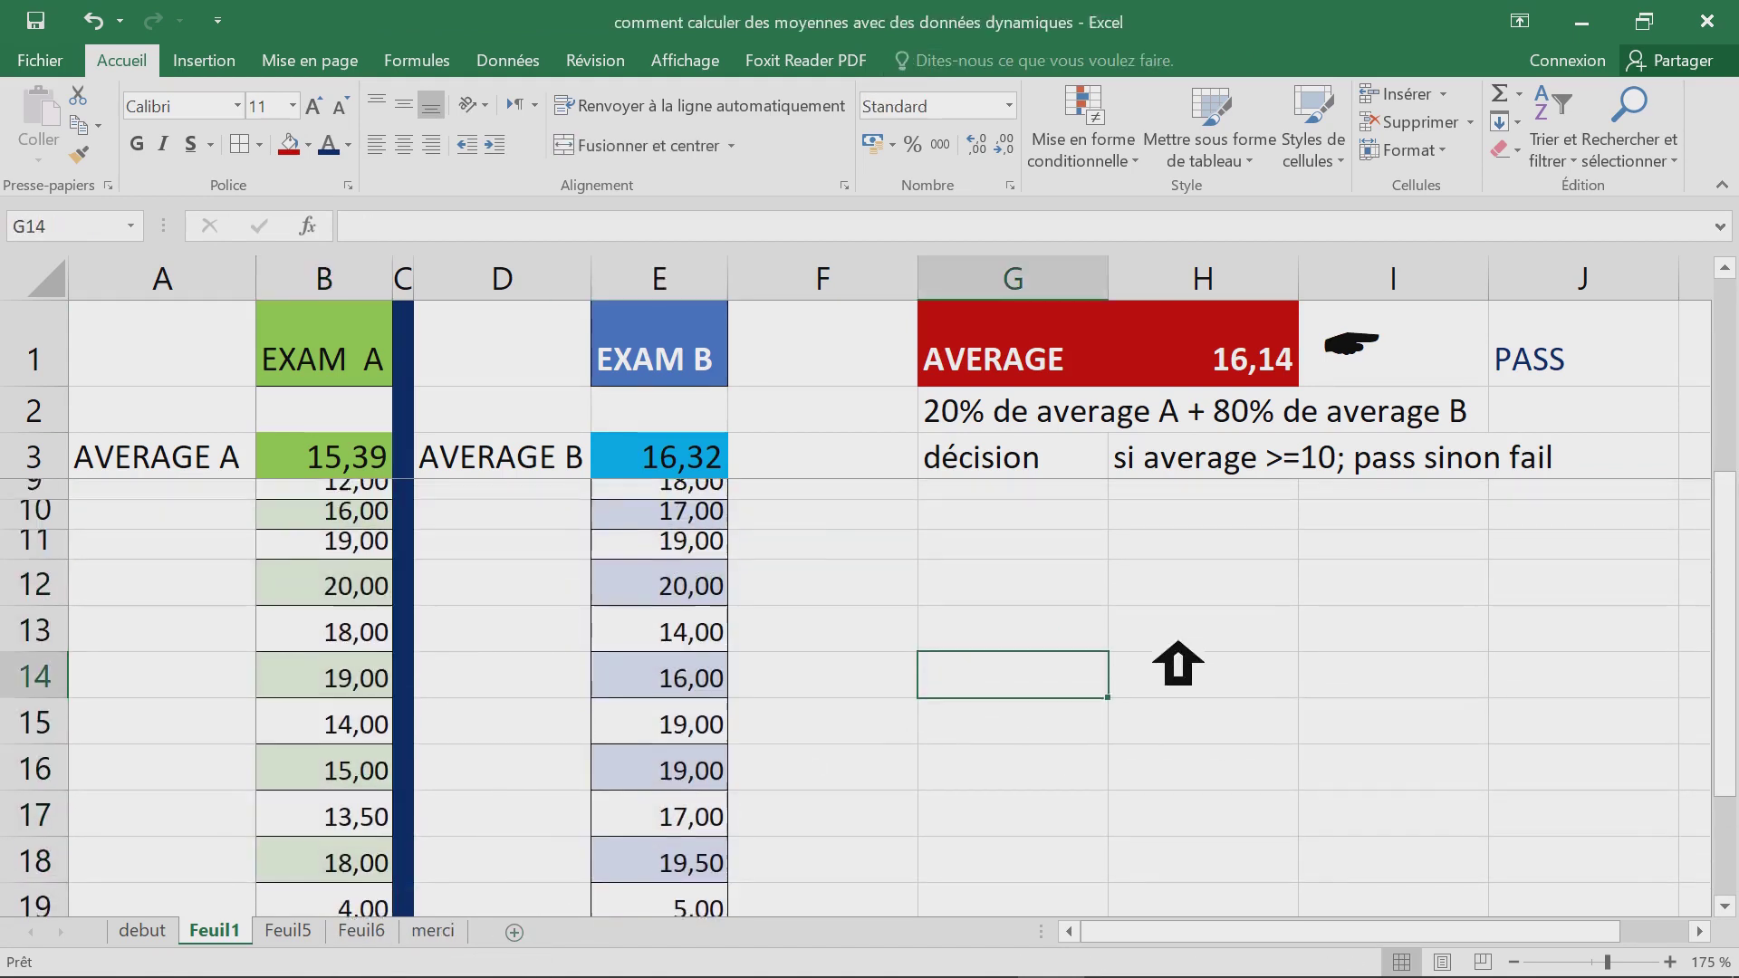
scroll(1178, 660, up, 2)
- Copy J1's formula text =SI(H1<10;"FAIL";"PASS") without changing the cell
click(1540, 348)
double_click(1503, 355)
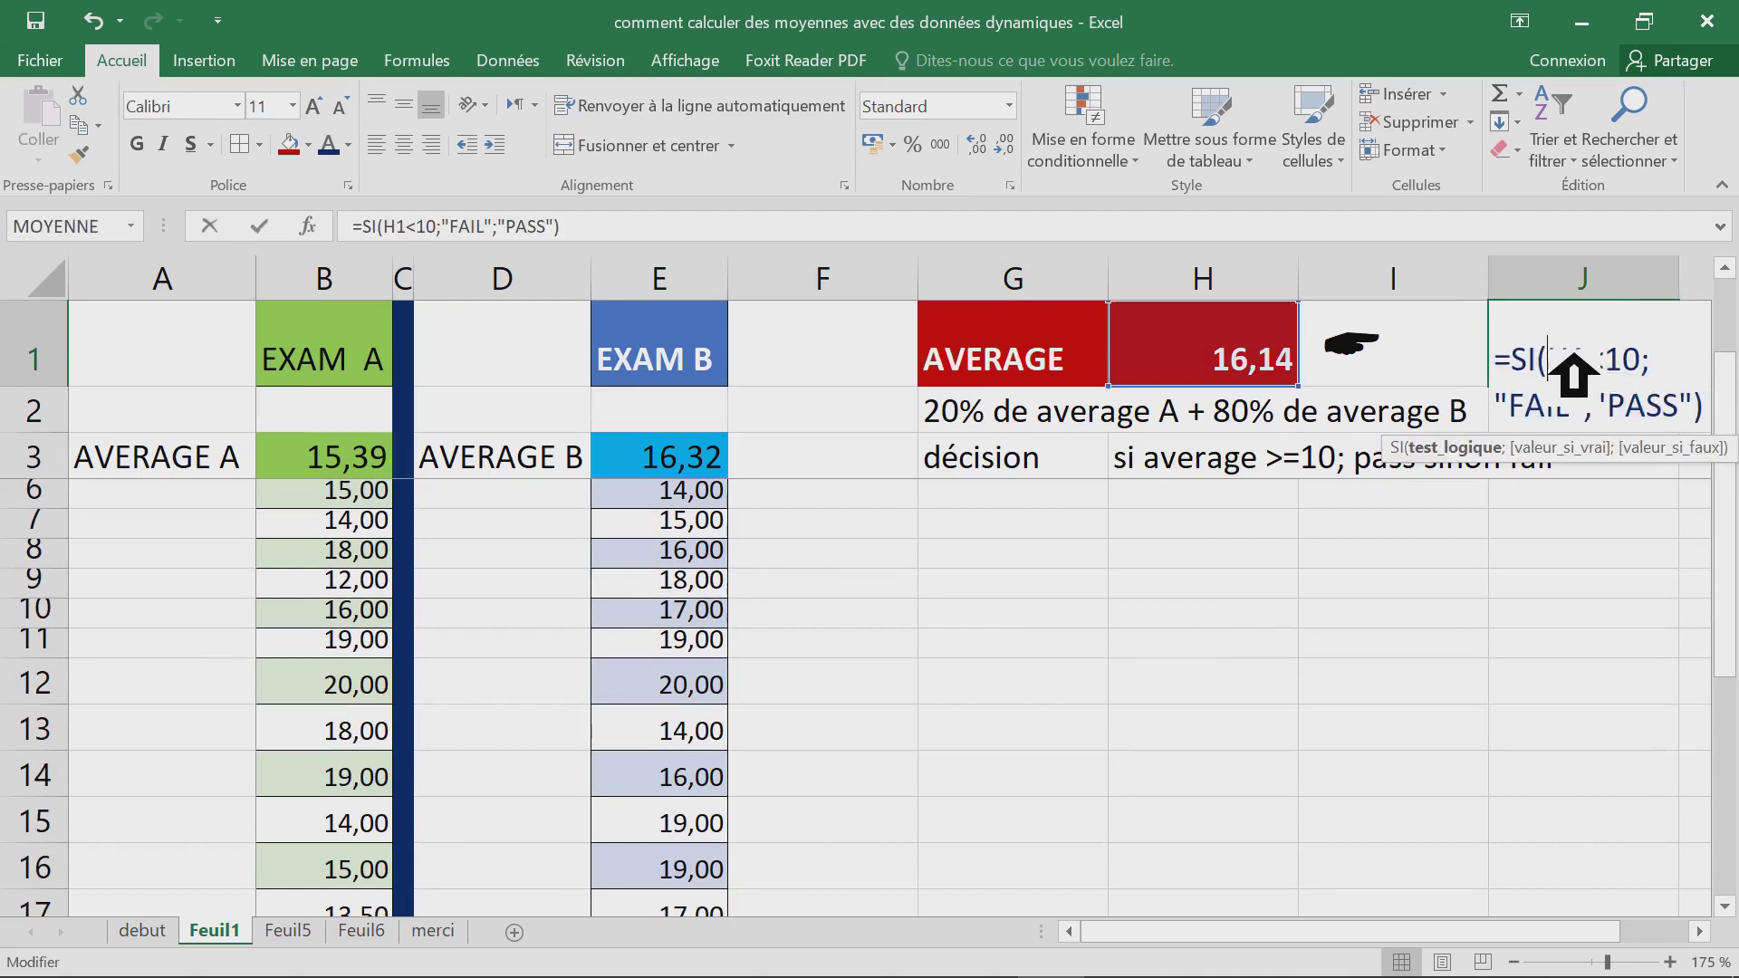
drag(1494, 360, 1723, 439)
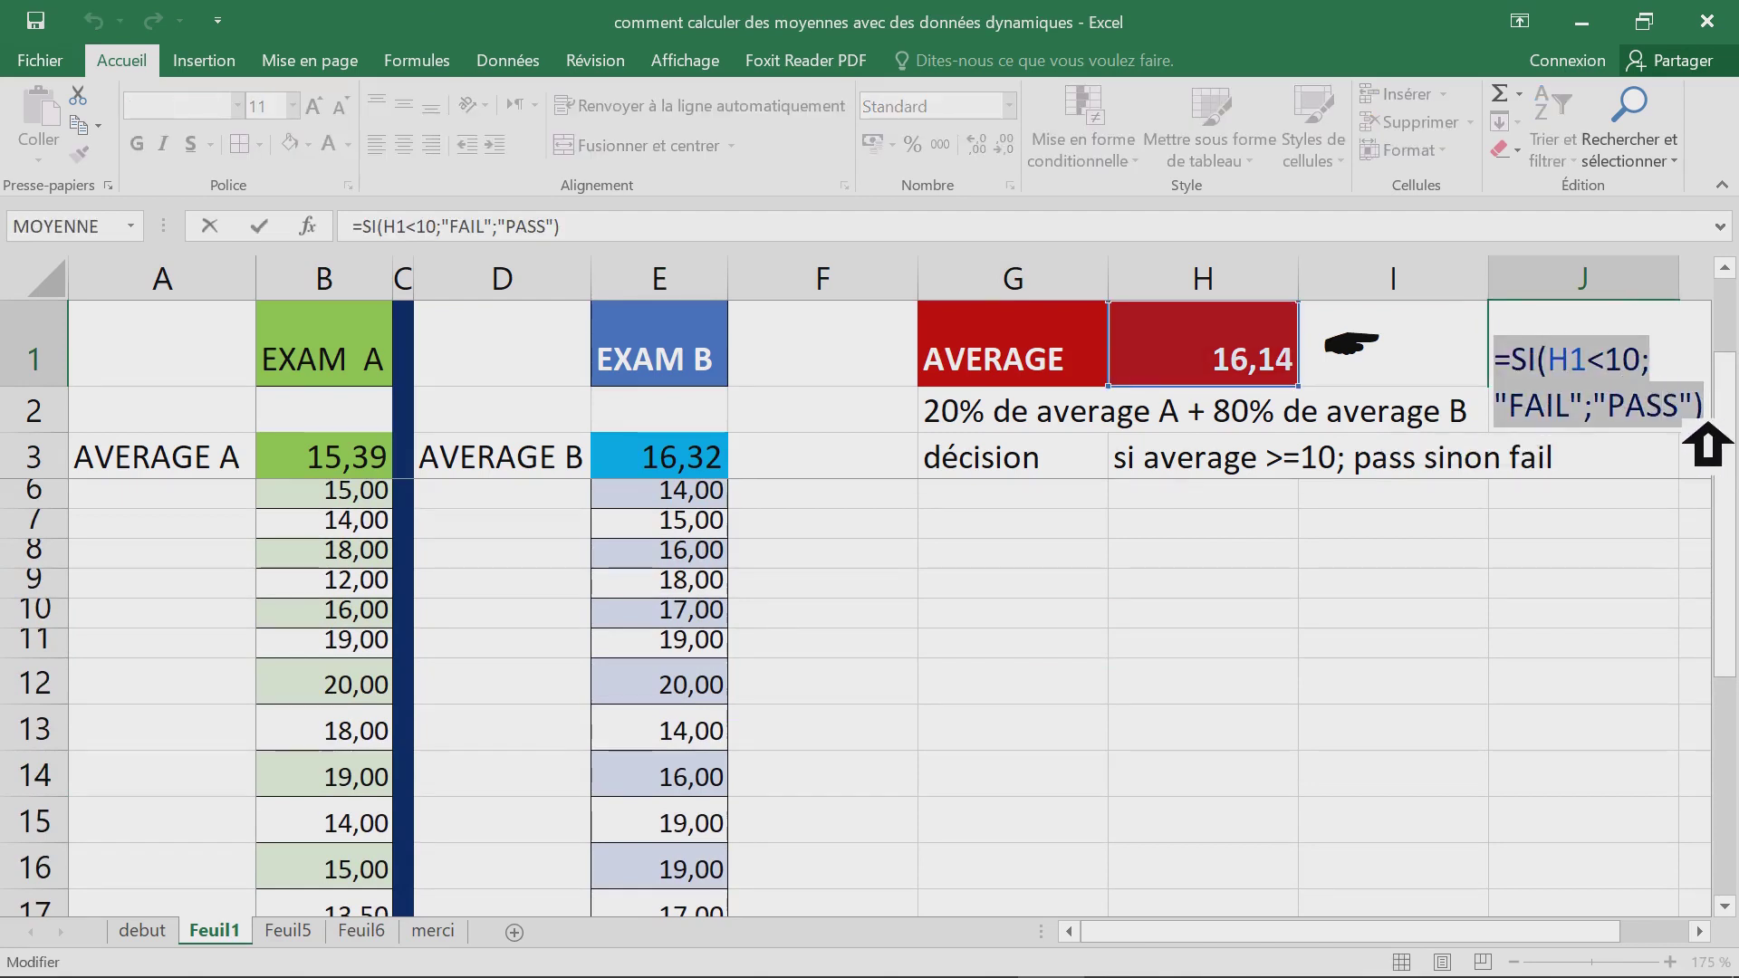
key(Escape)
click(826, 274)
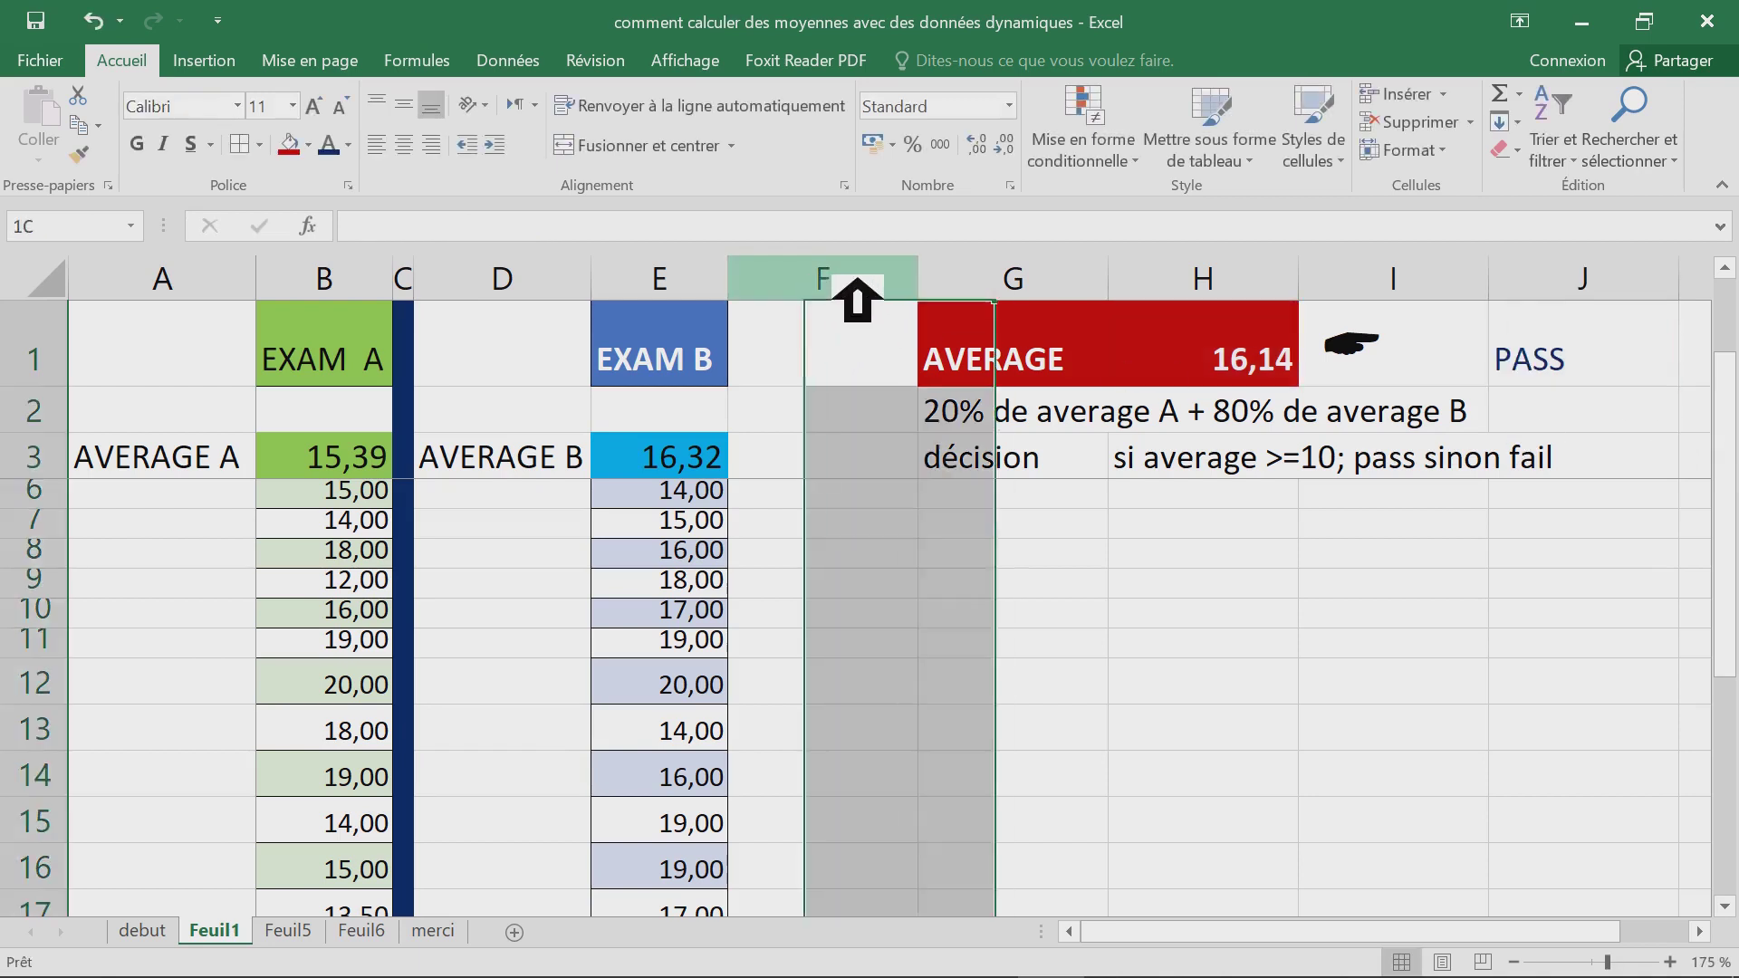
- Narrow column F and move the formula text box up under the decision row
drag(917, 276, 867, 308)
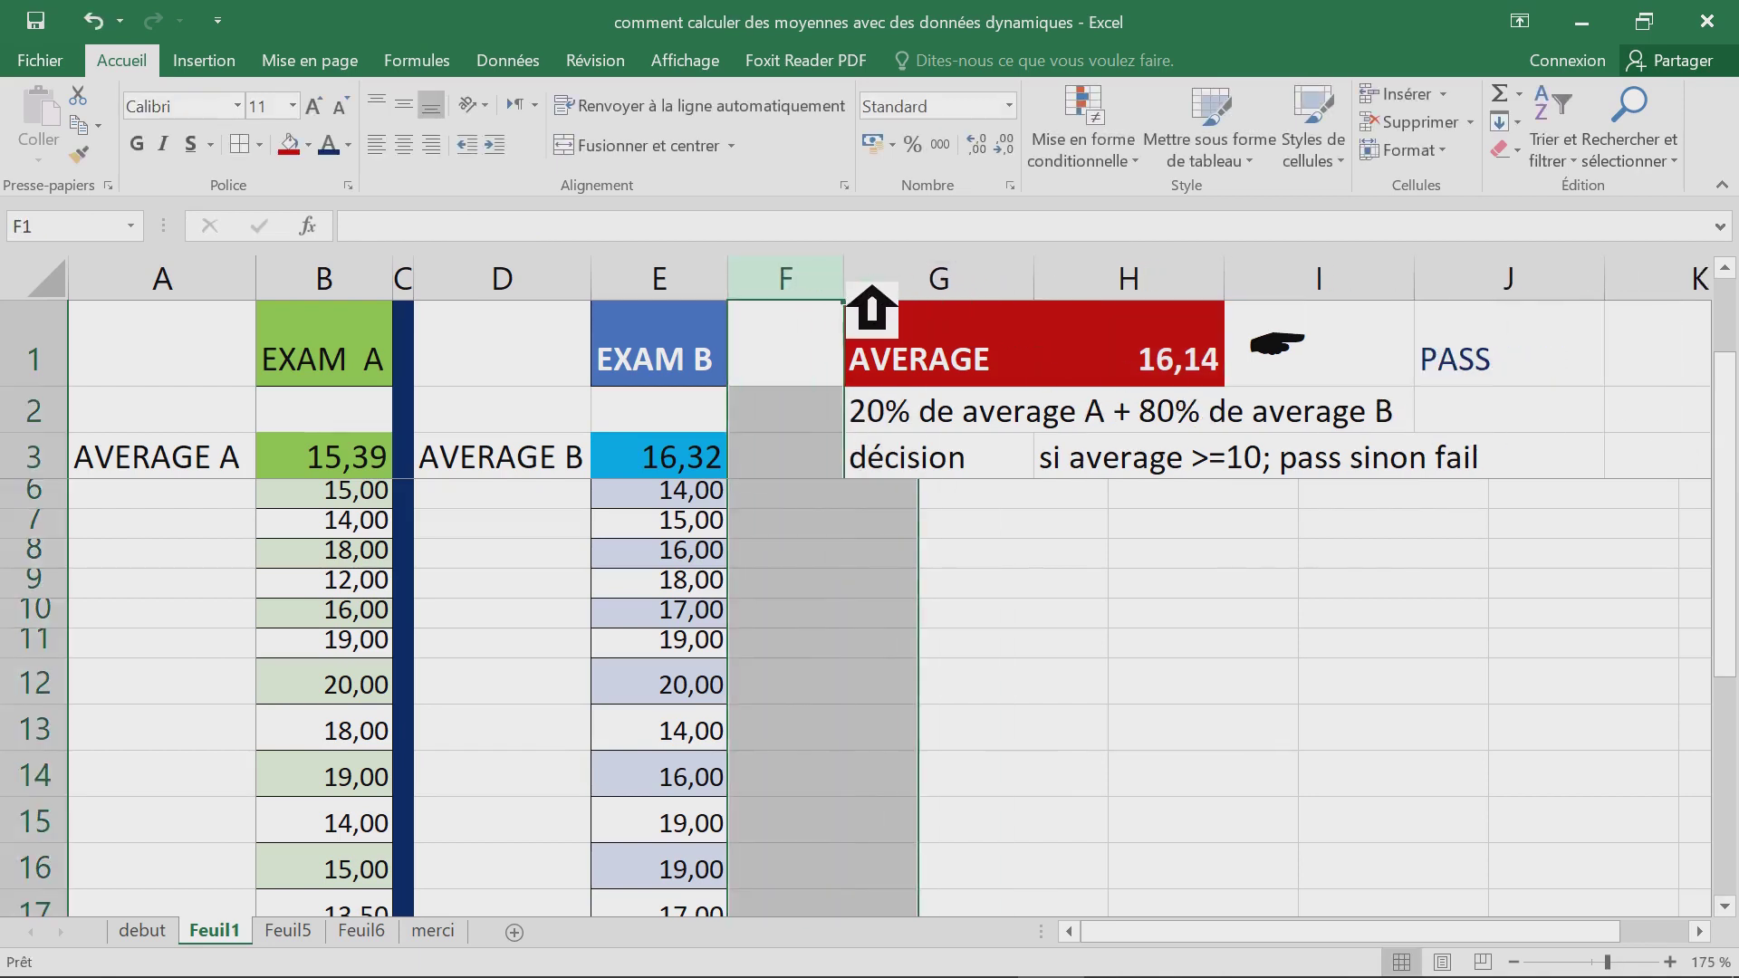
click(1005, 556)
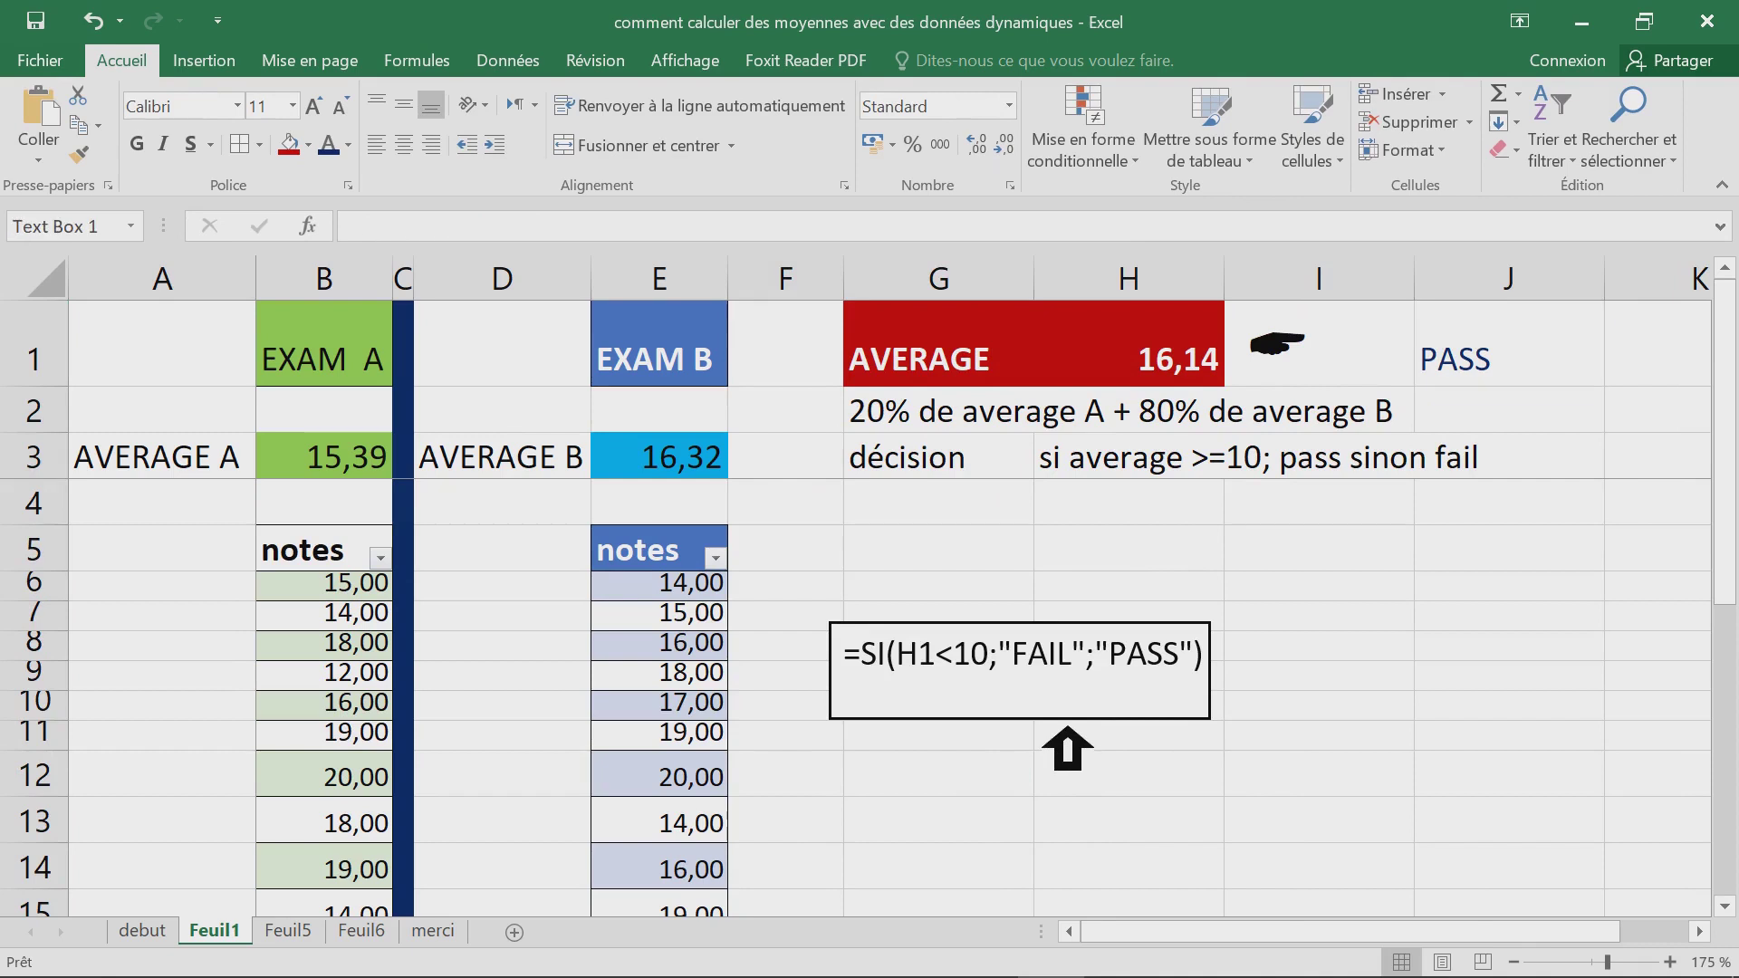
drag(996, 670, 942, 521)
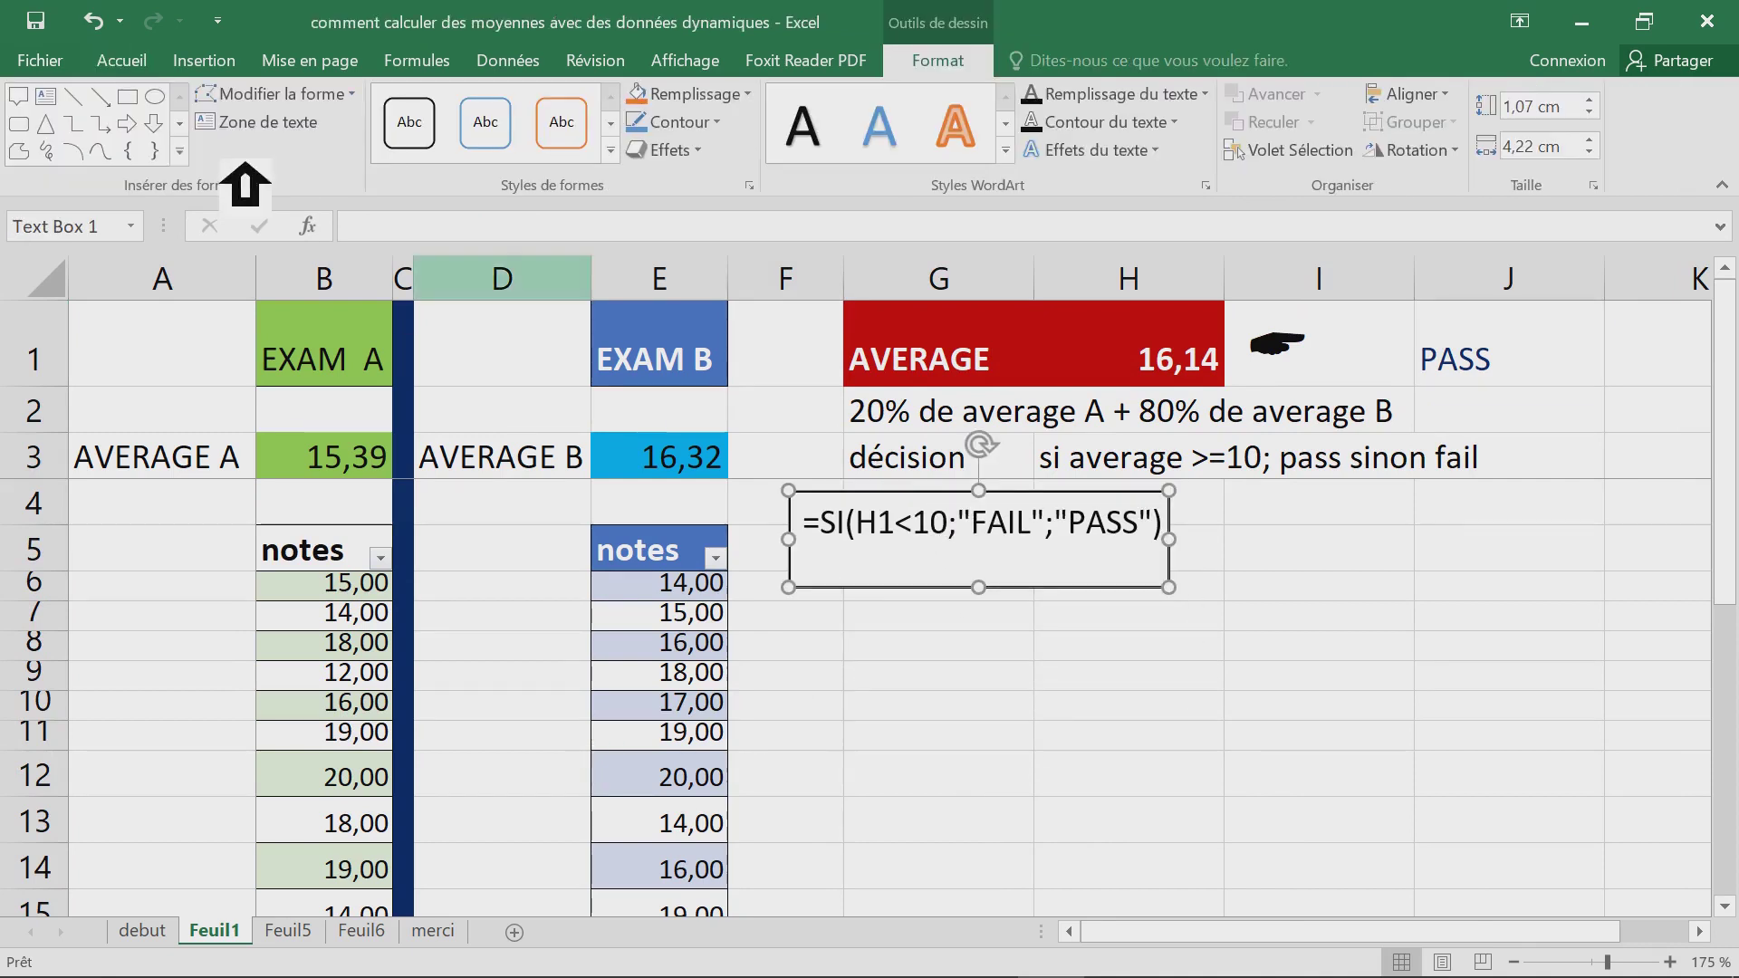
click(220, 70)
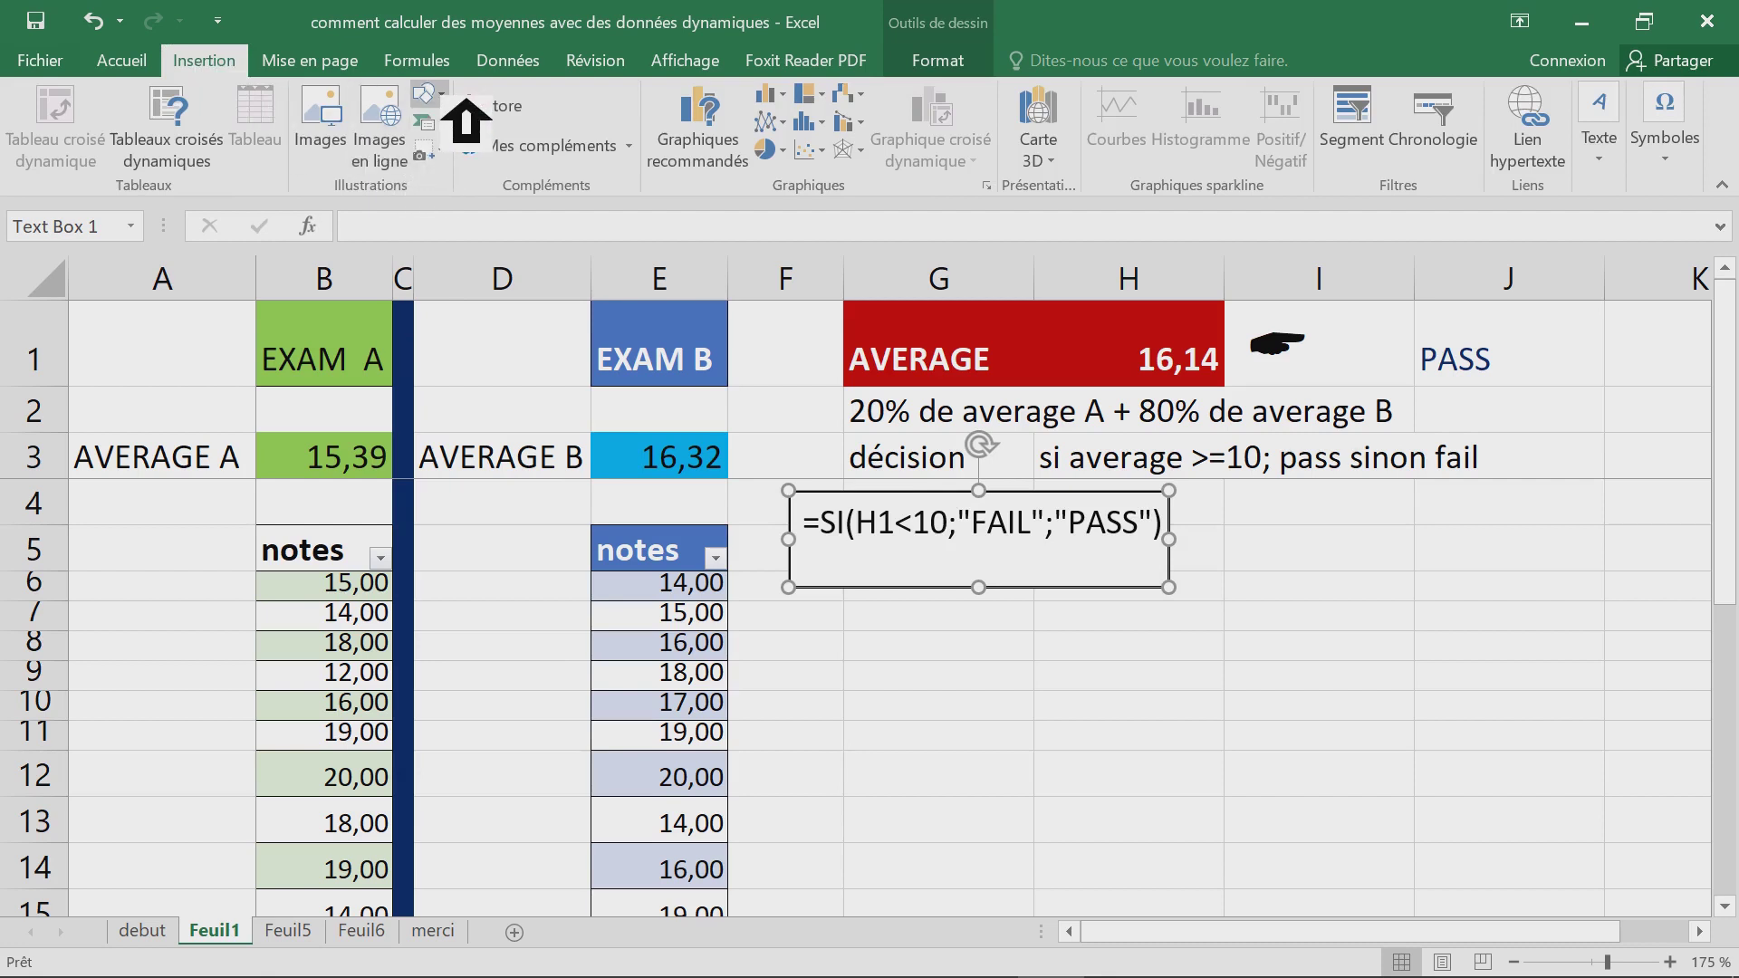
- Draw a thick black arrow from the formula text box to the PASS cell J1
click(468, 97)
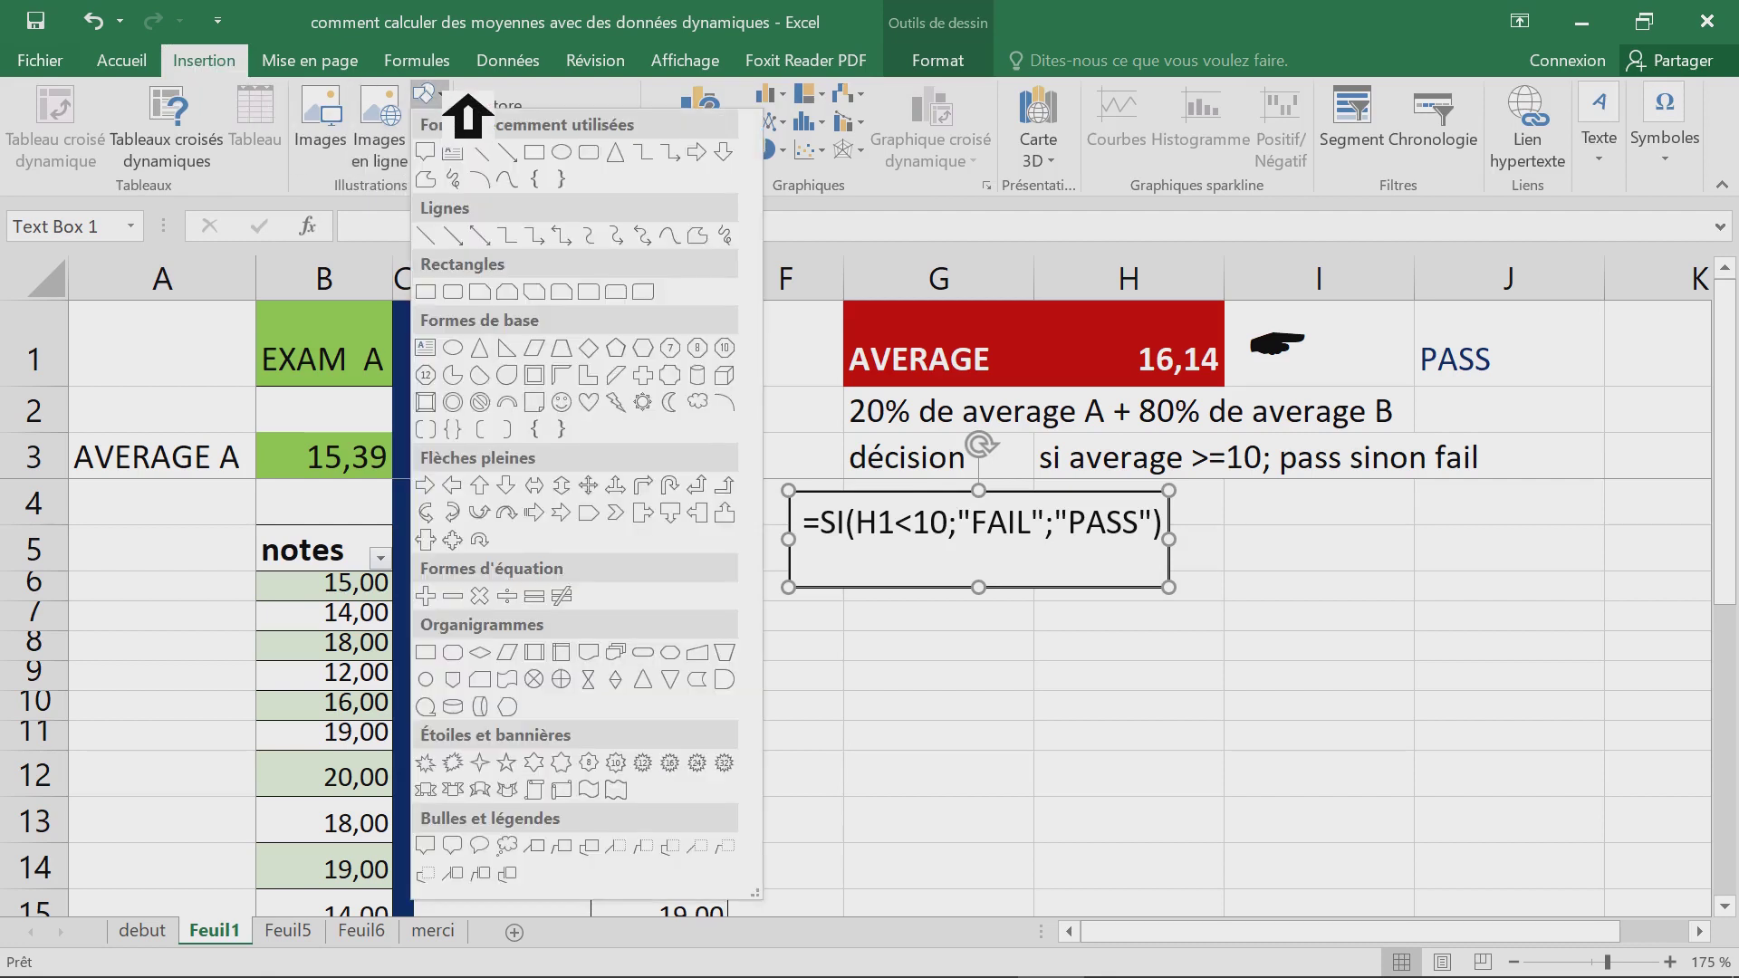
click(536, 150)
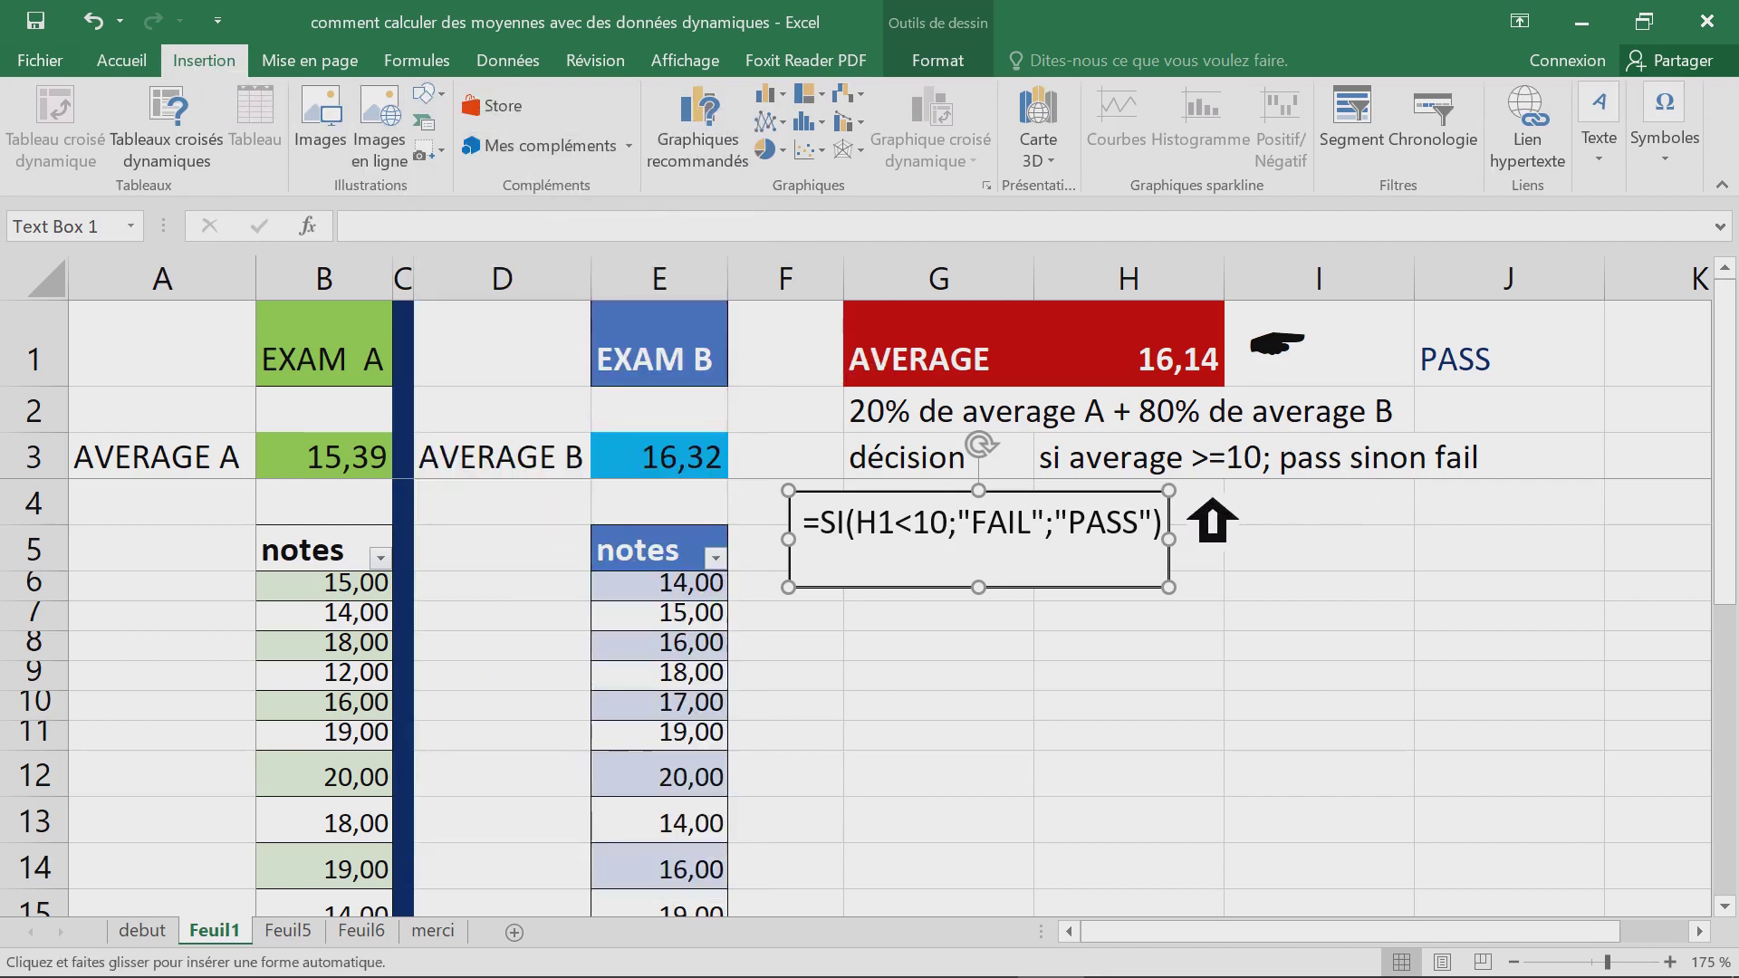
drag(1169, 490, 1408, 385)
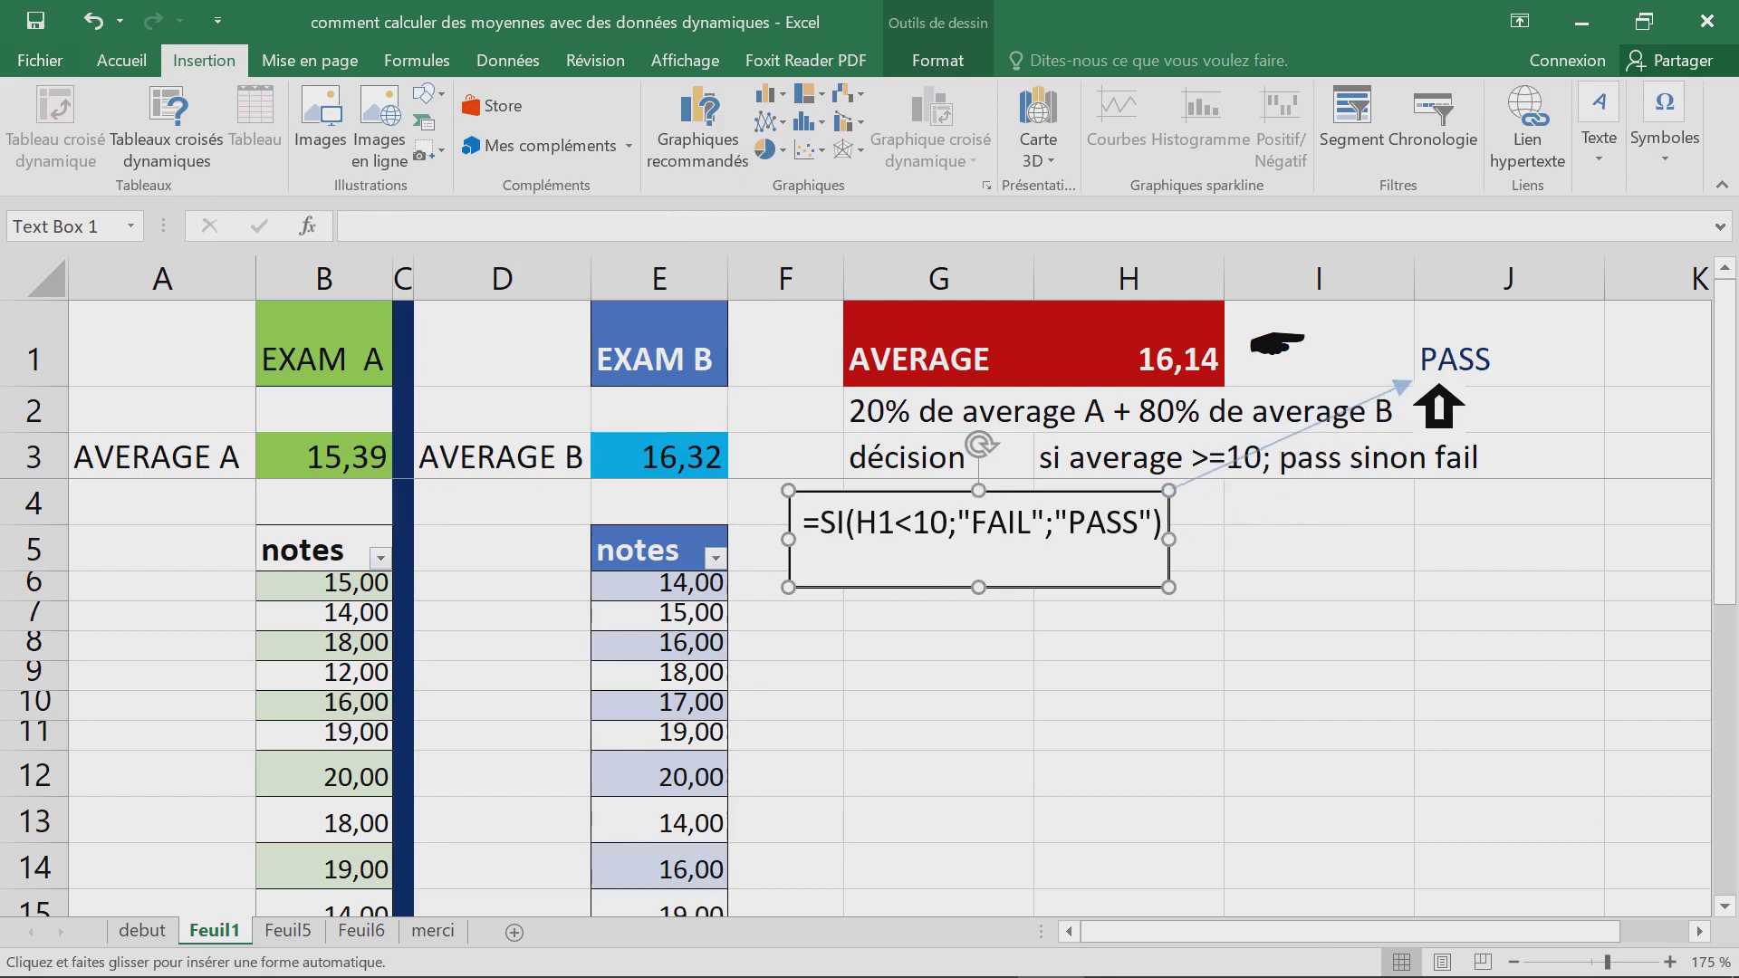
drag(1438, 388, 1413, 382)
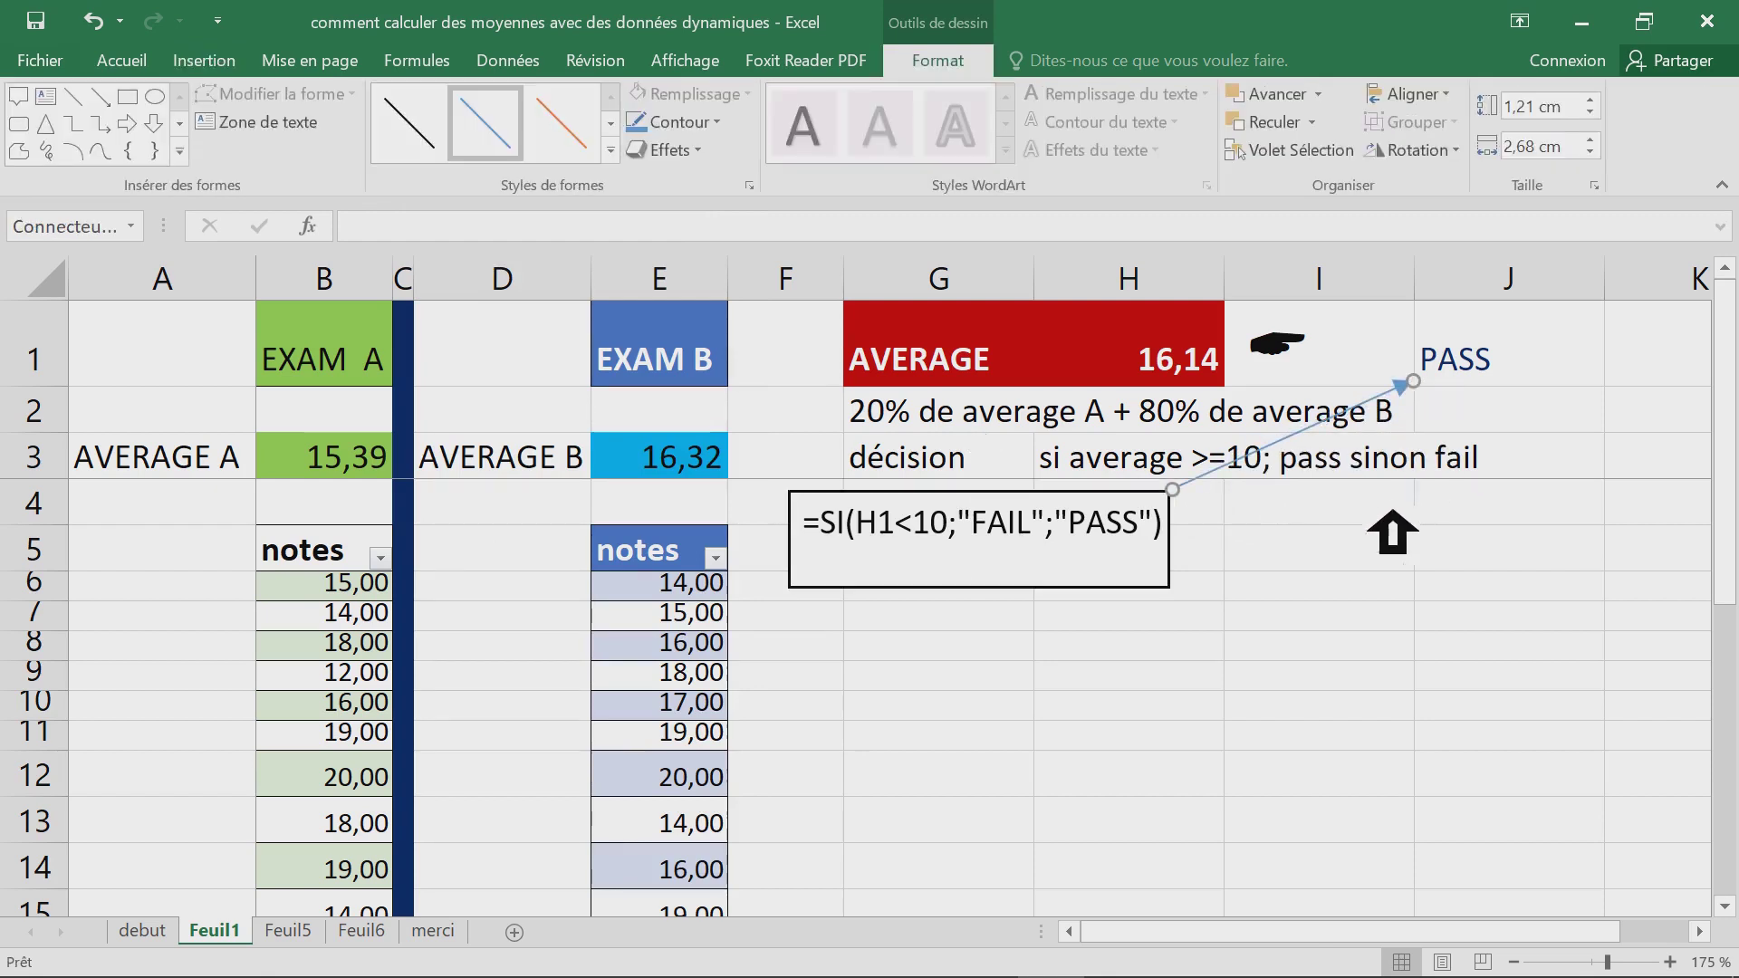
click(611, 151)
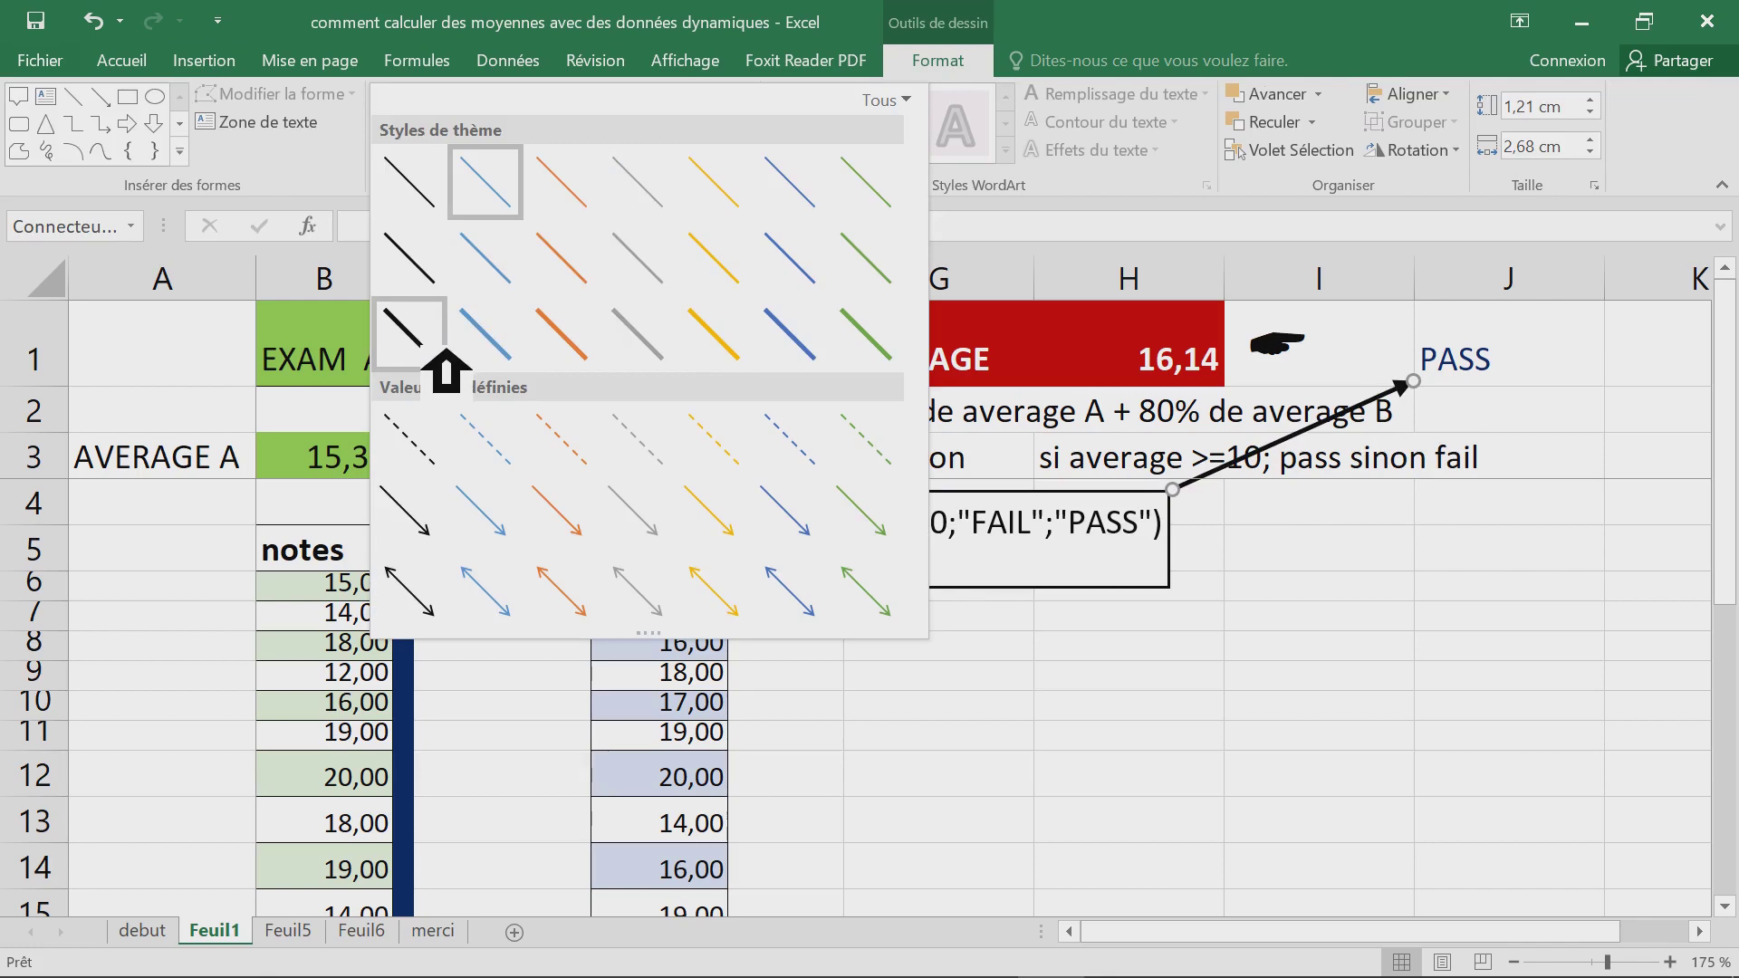
click(444, 344)
click(1476, 509)
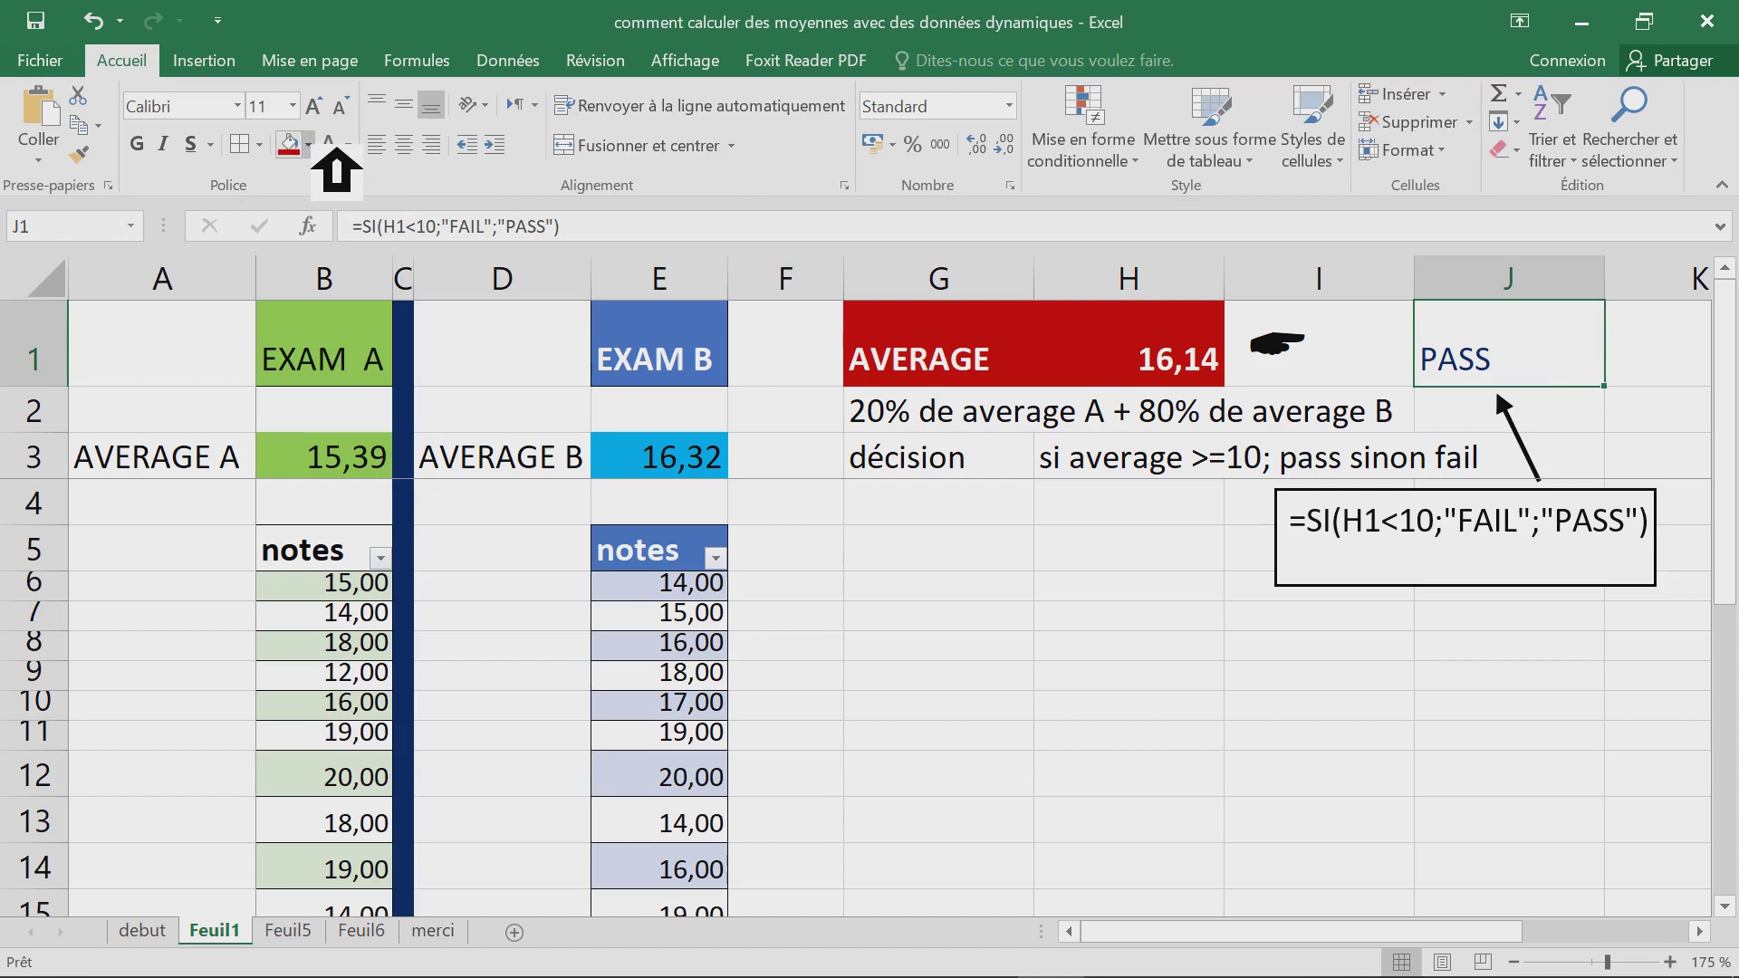
- Fill cell J1 black and make its PASS text white
click(308, 145)
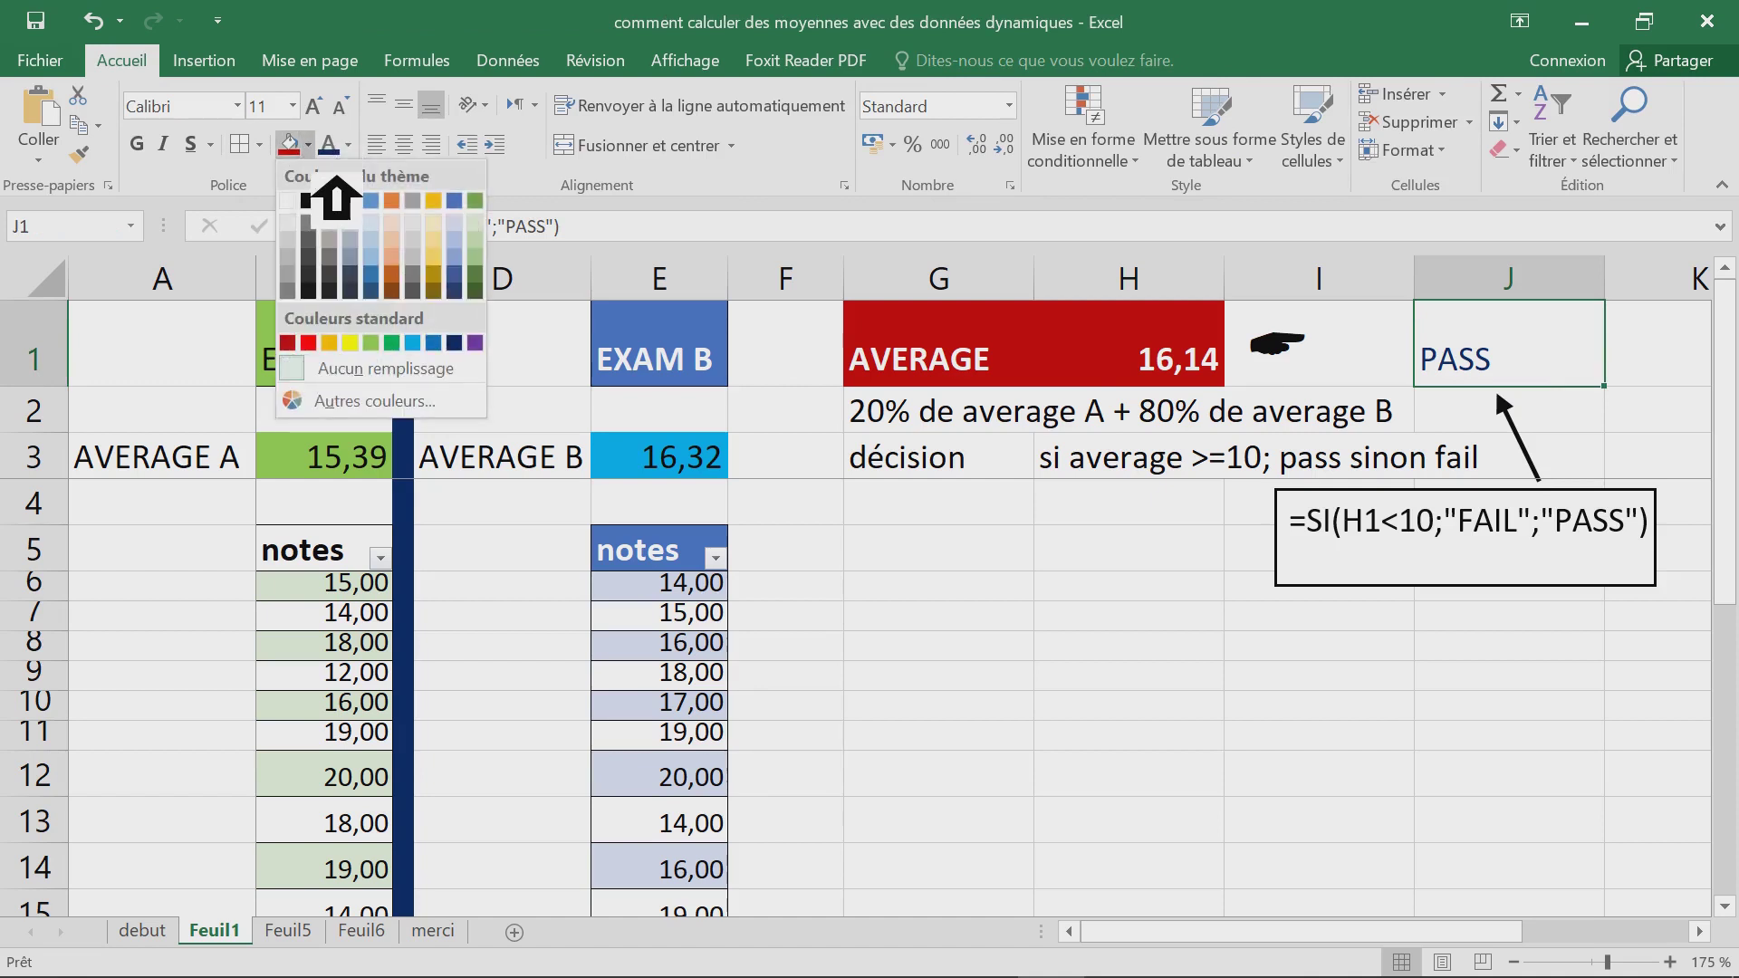
click(308, 200)
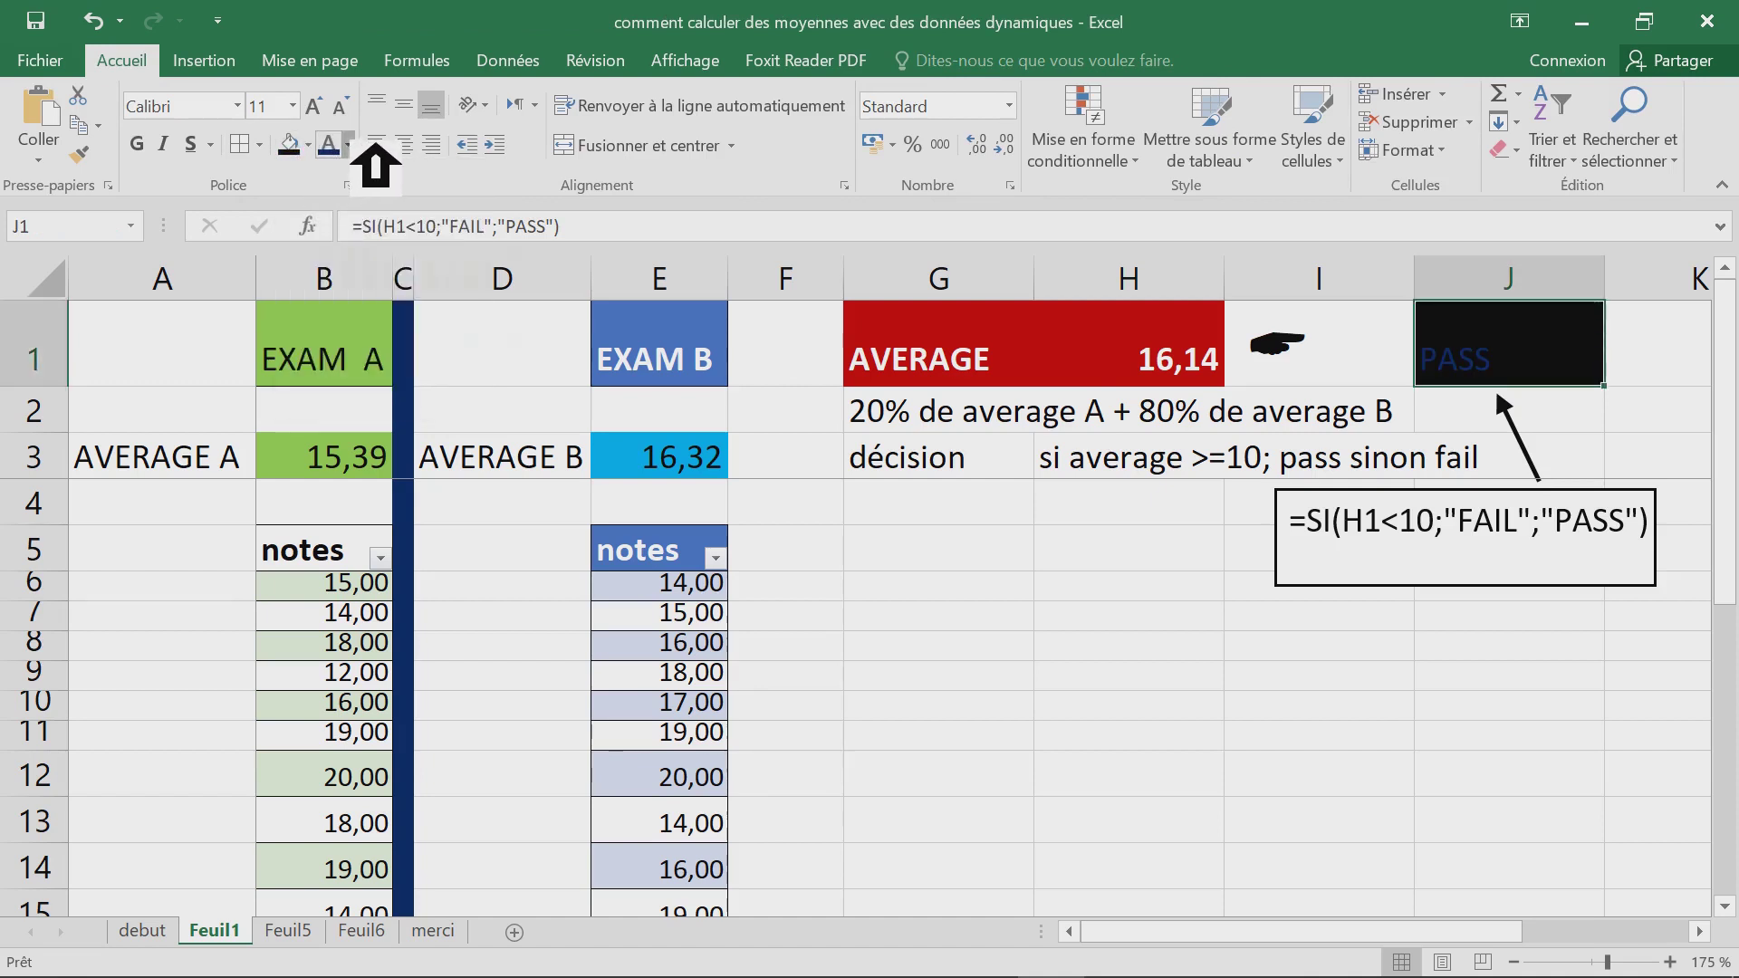
click(350, 146)
click(356, 237)
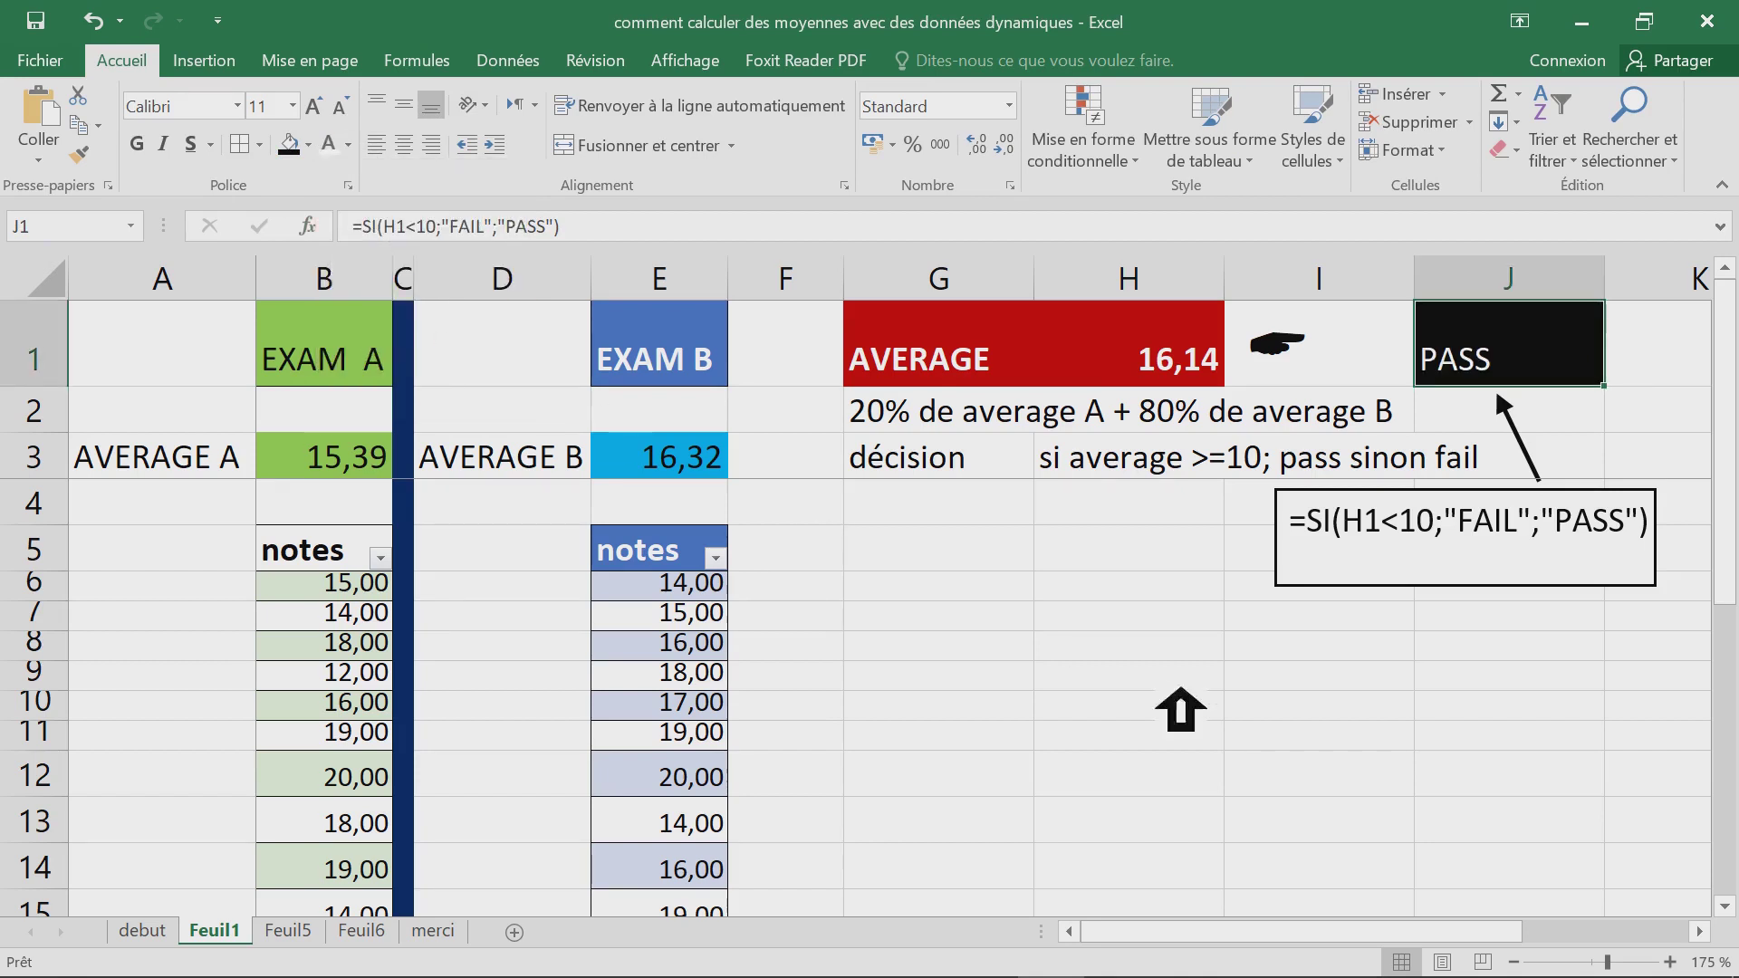
click(1189, 659)
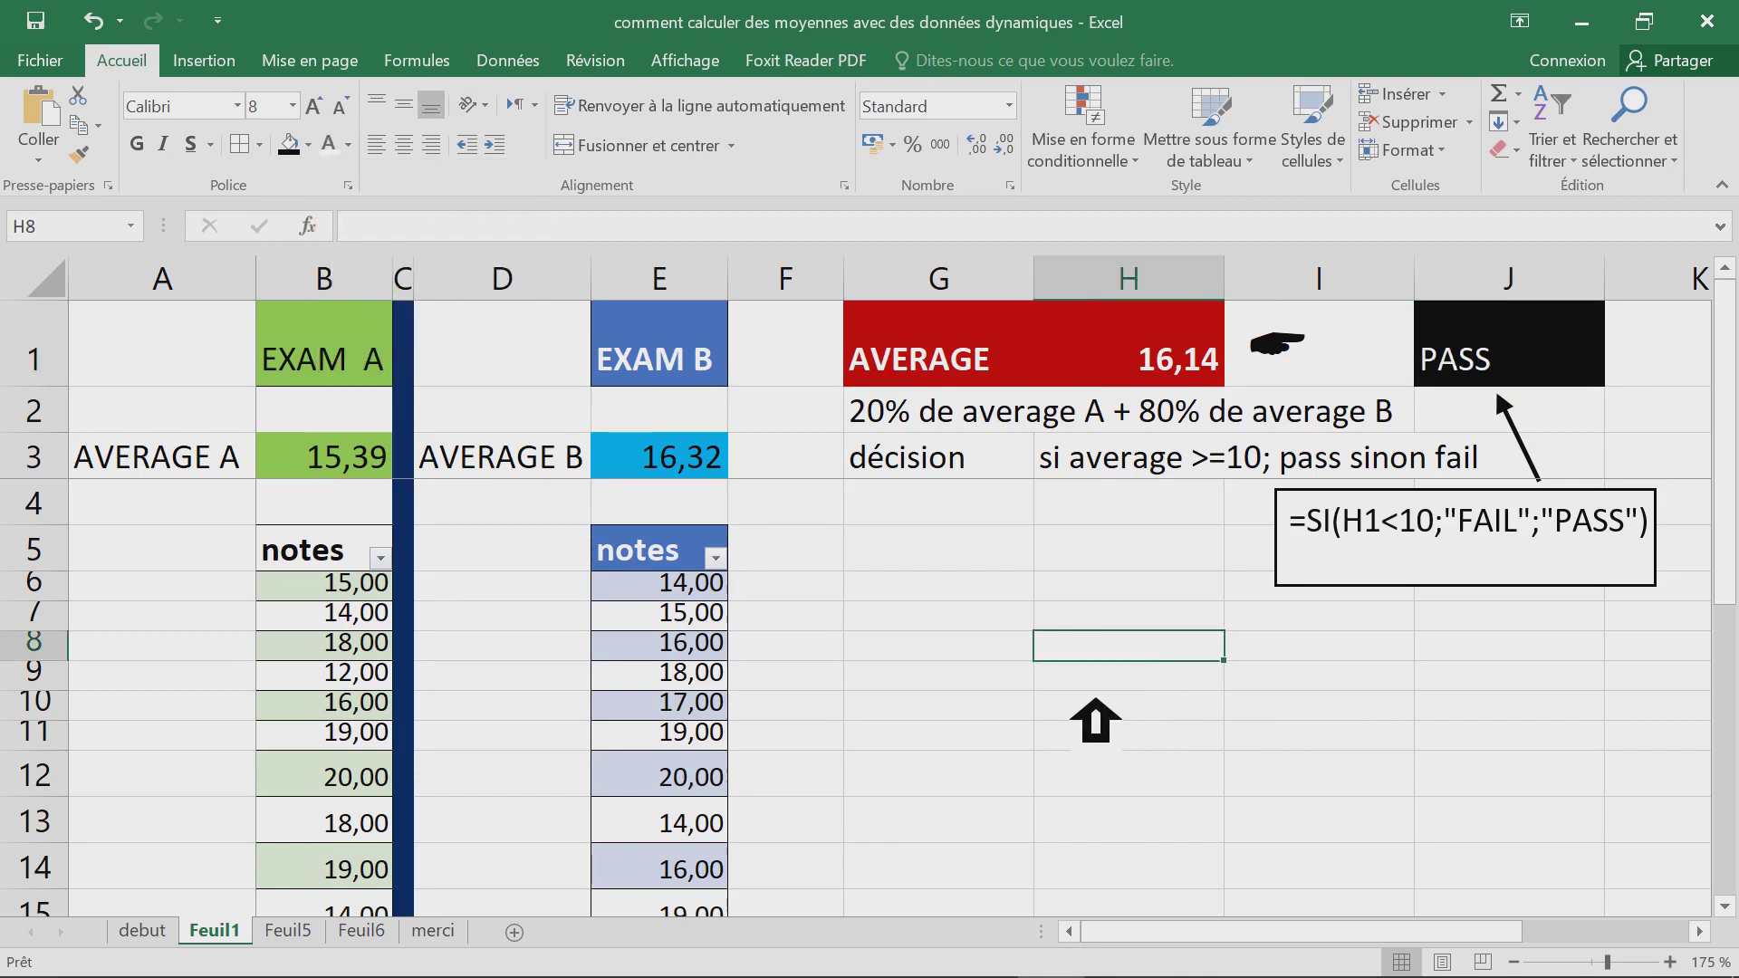
click(1166, 358)
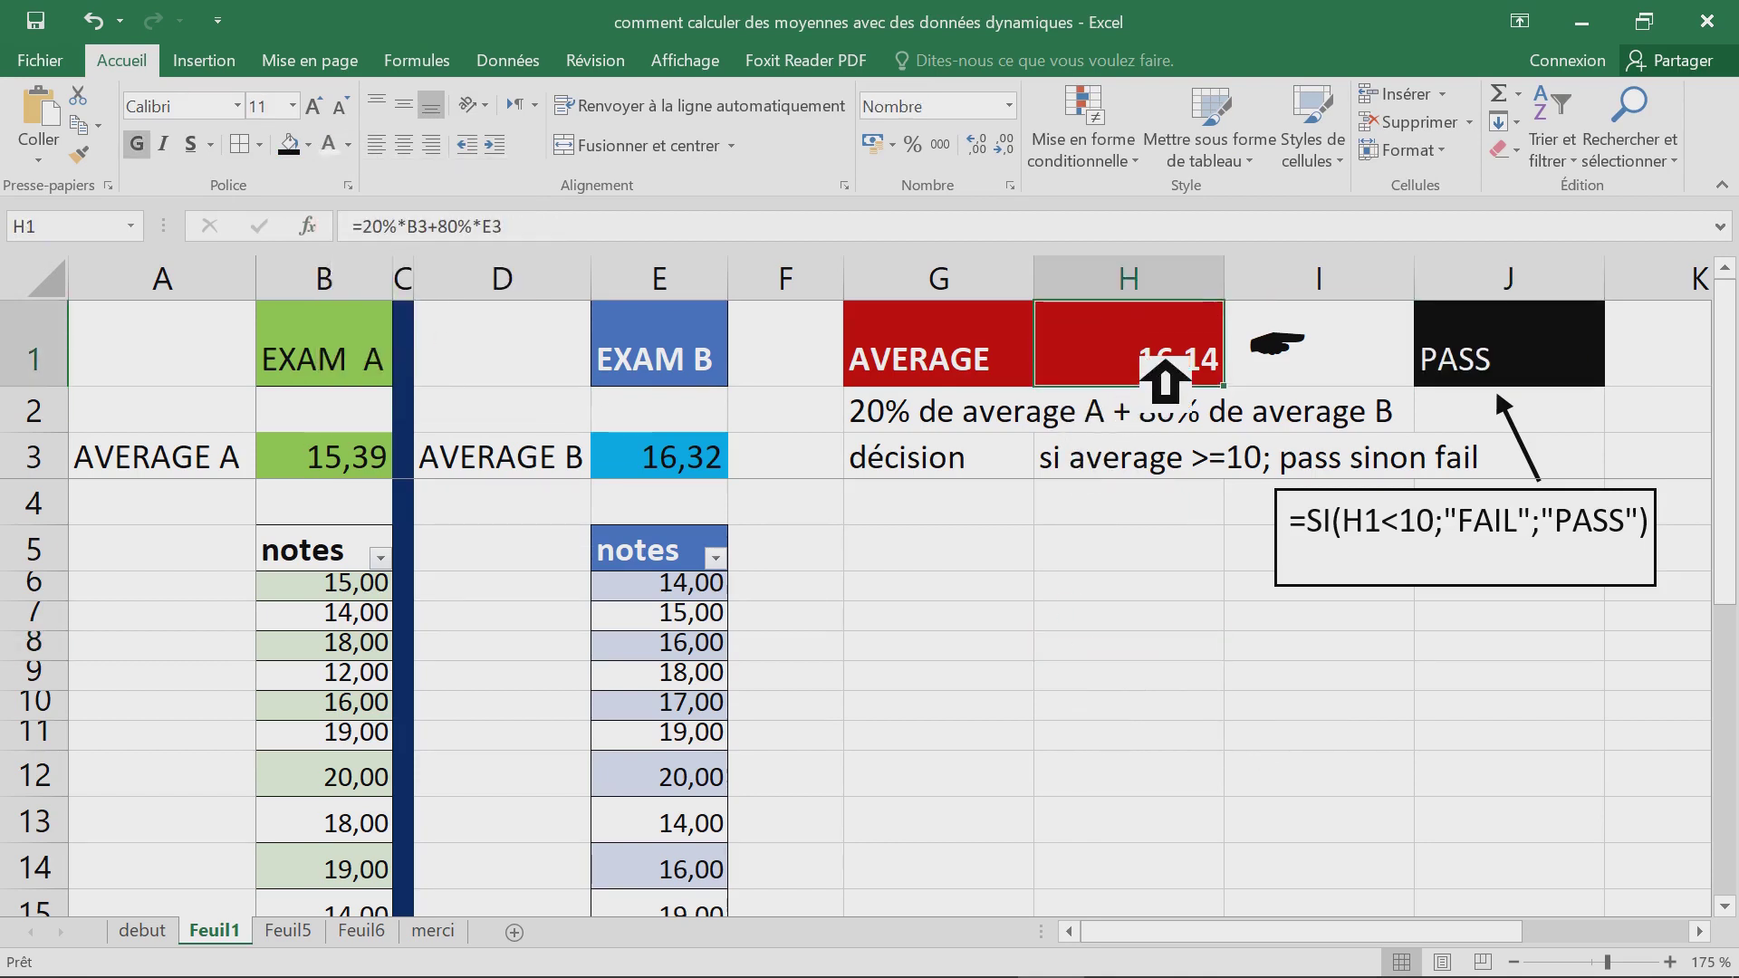
- Inspect H1's weighted-average formula in the formula bar without changing it
click(1361, 578)
click(1147, 379)
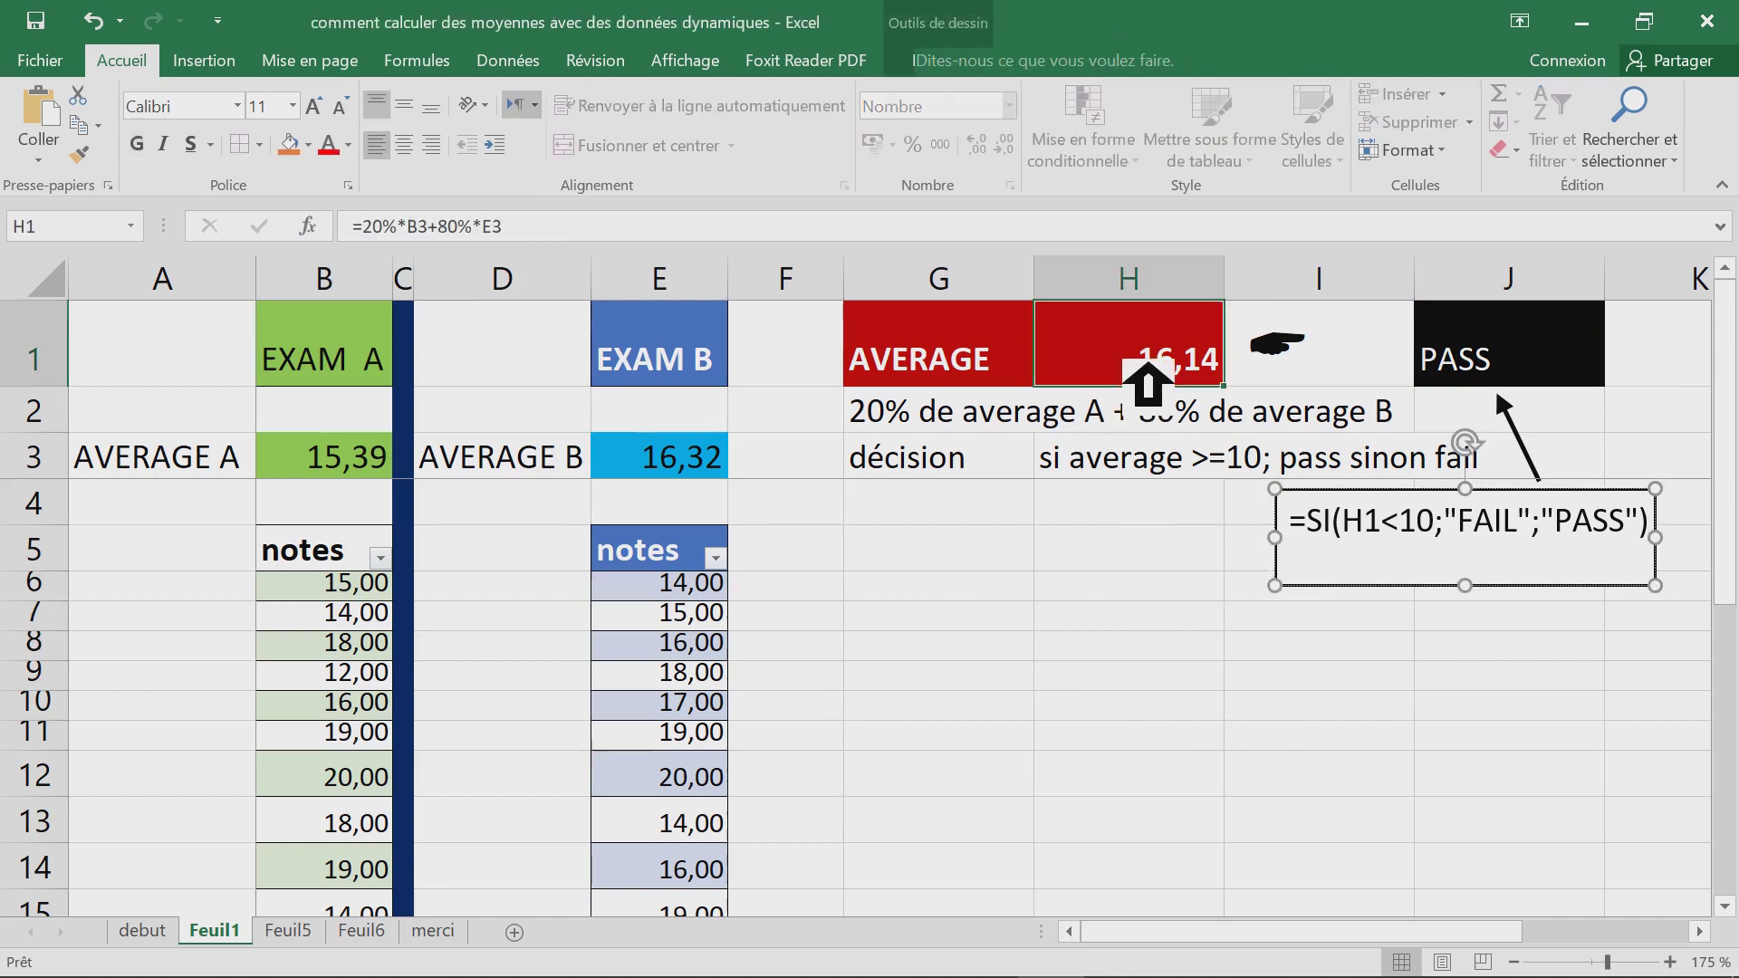
double_click(1086, 362)
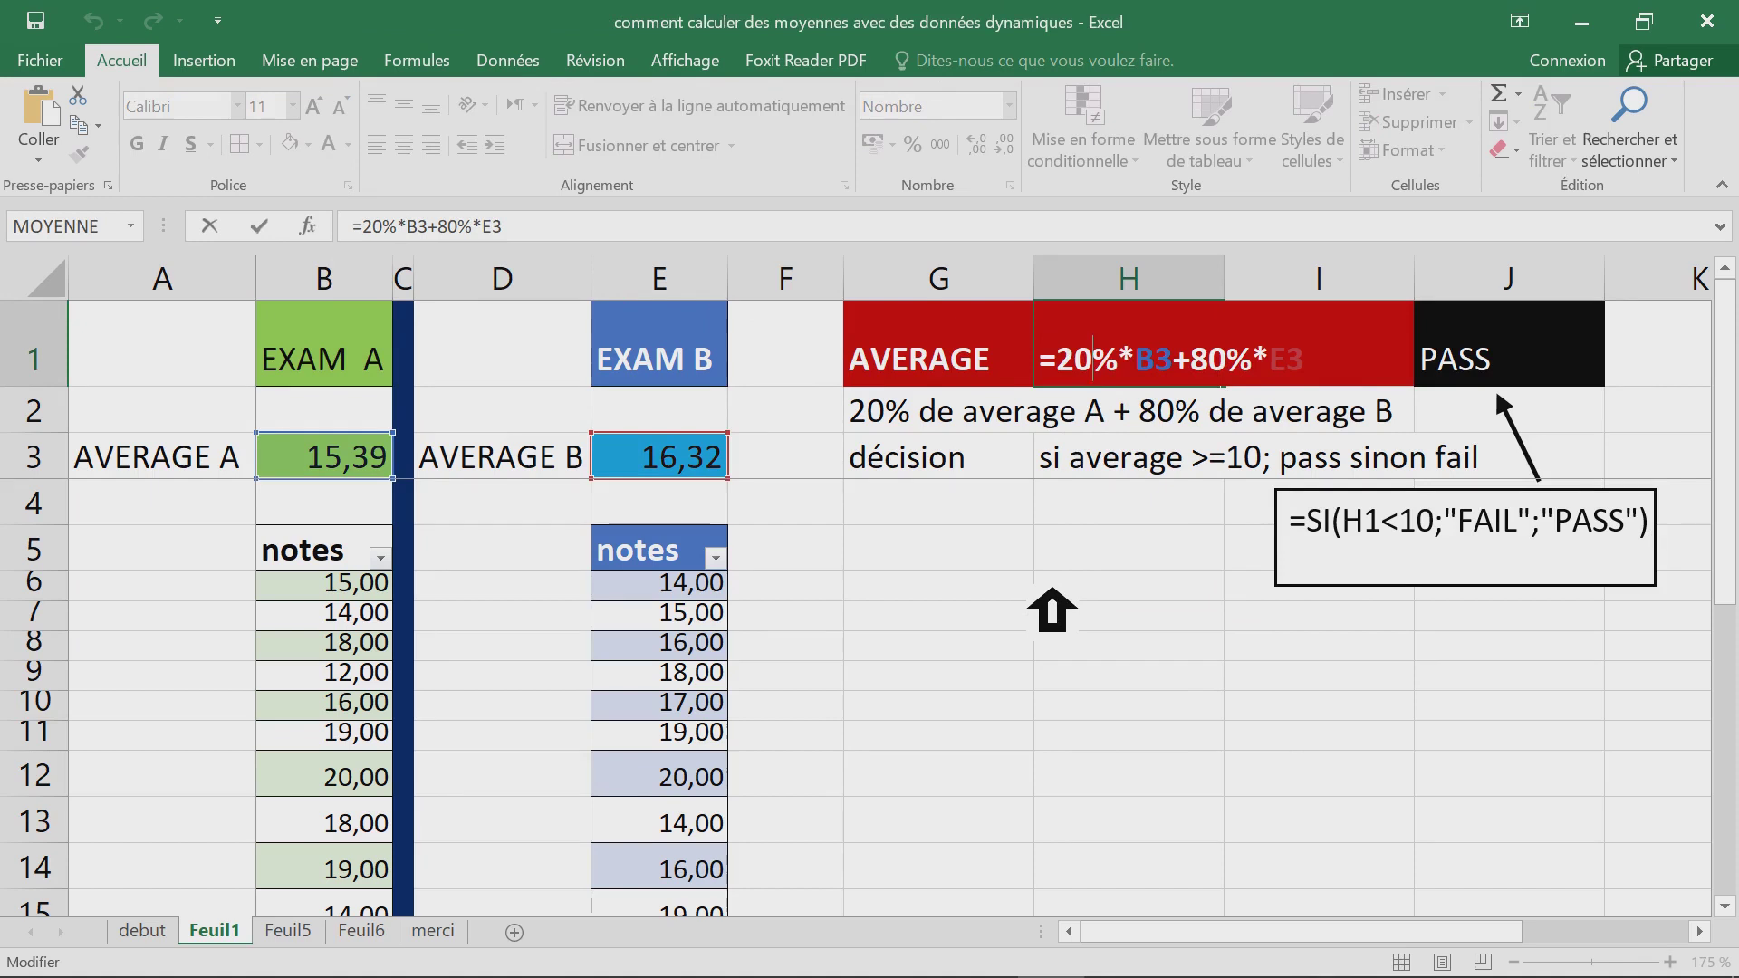
key(Escape)
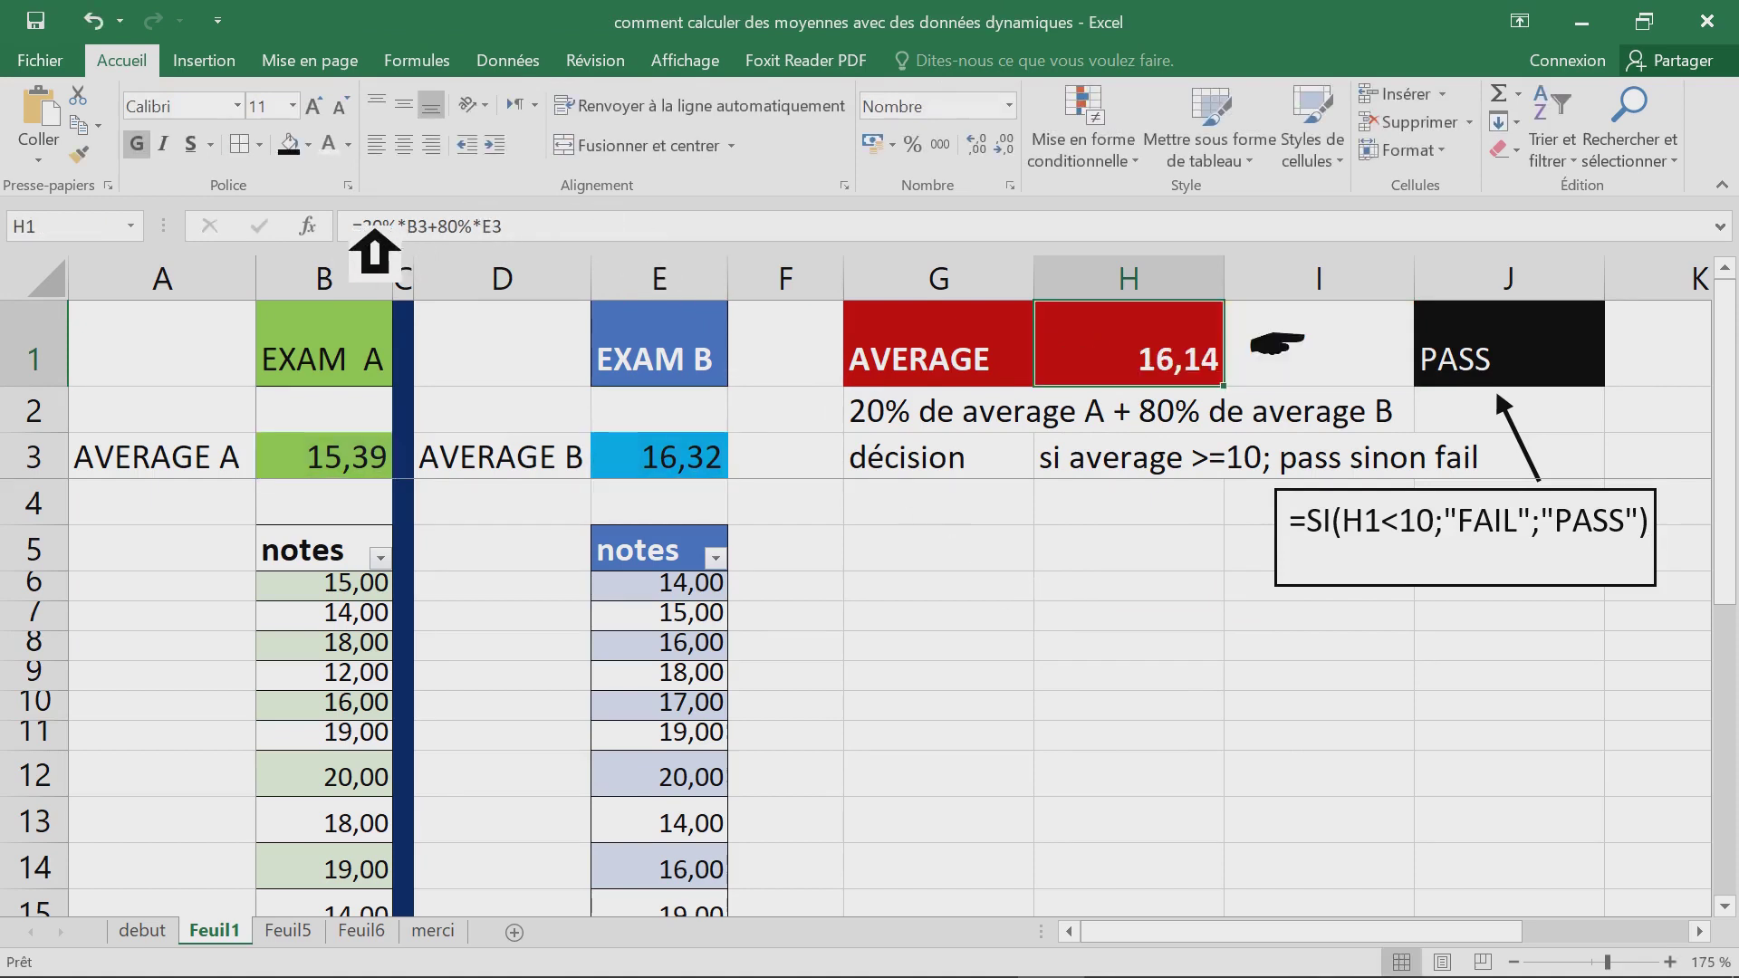
click(374, 231)
drag(374, 231, 689, 232)
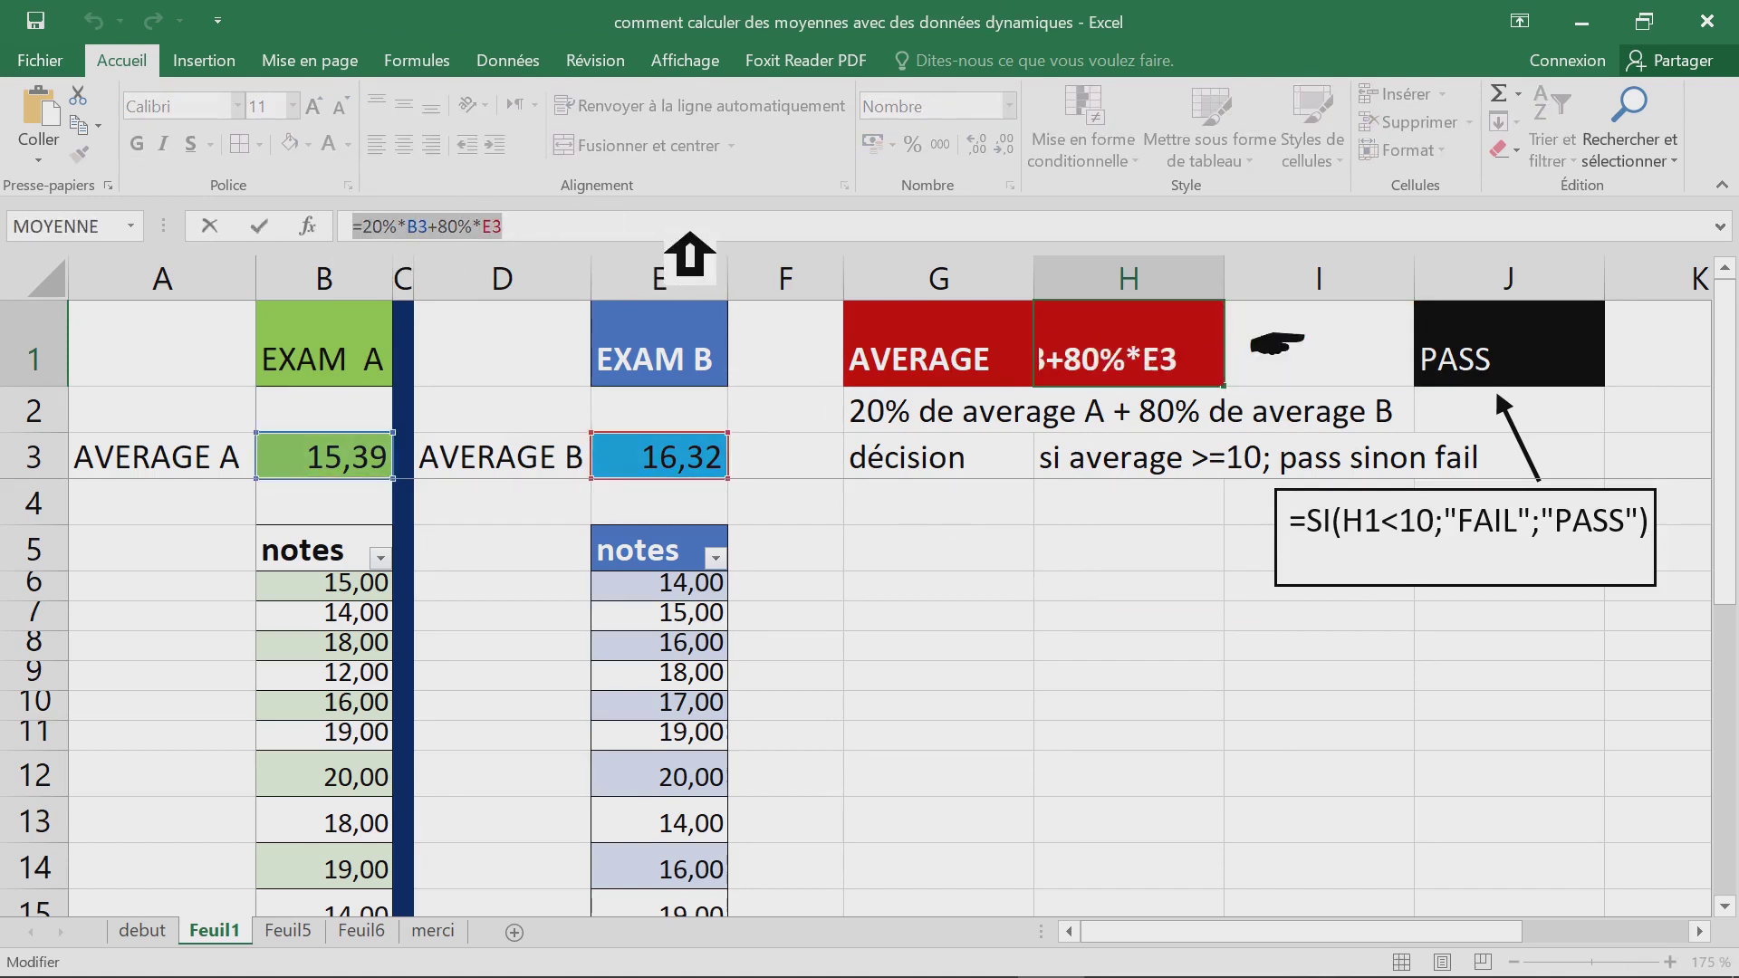
key(Escape)
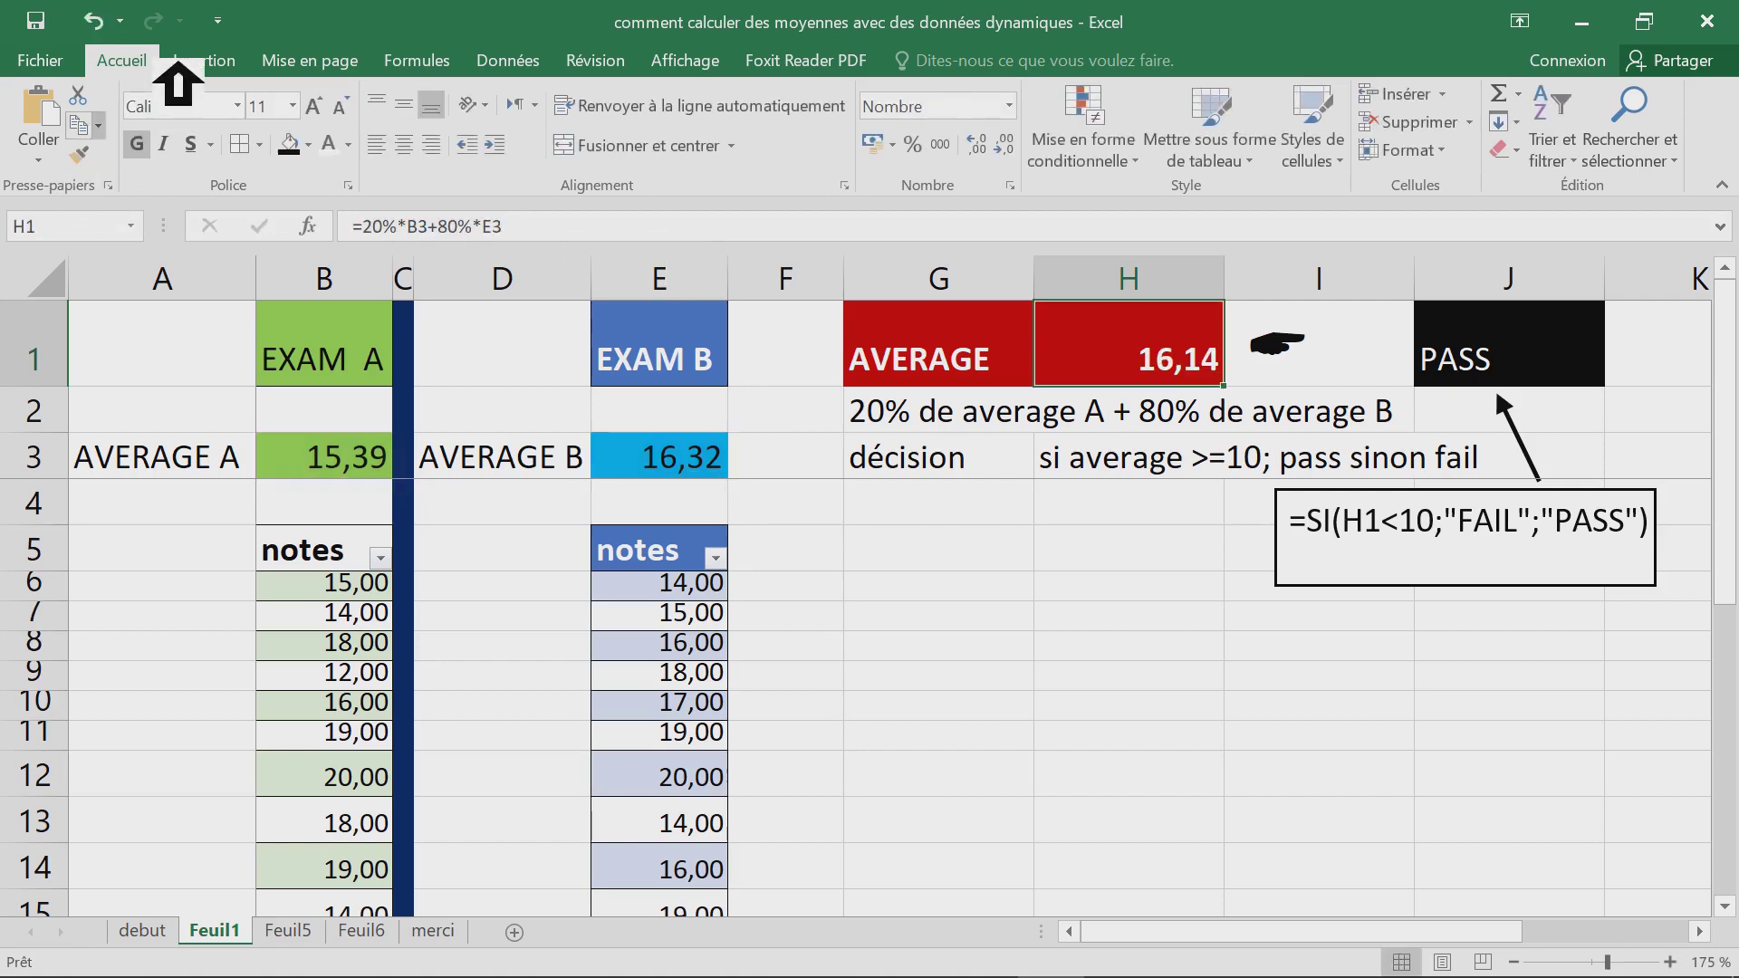
click(213, 62)
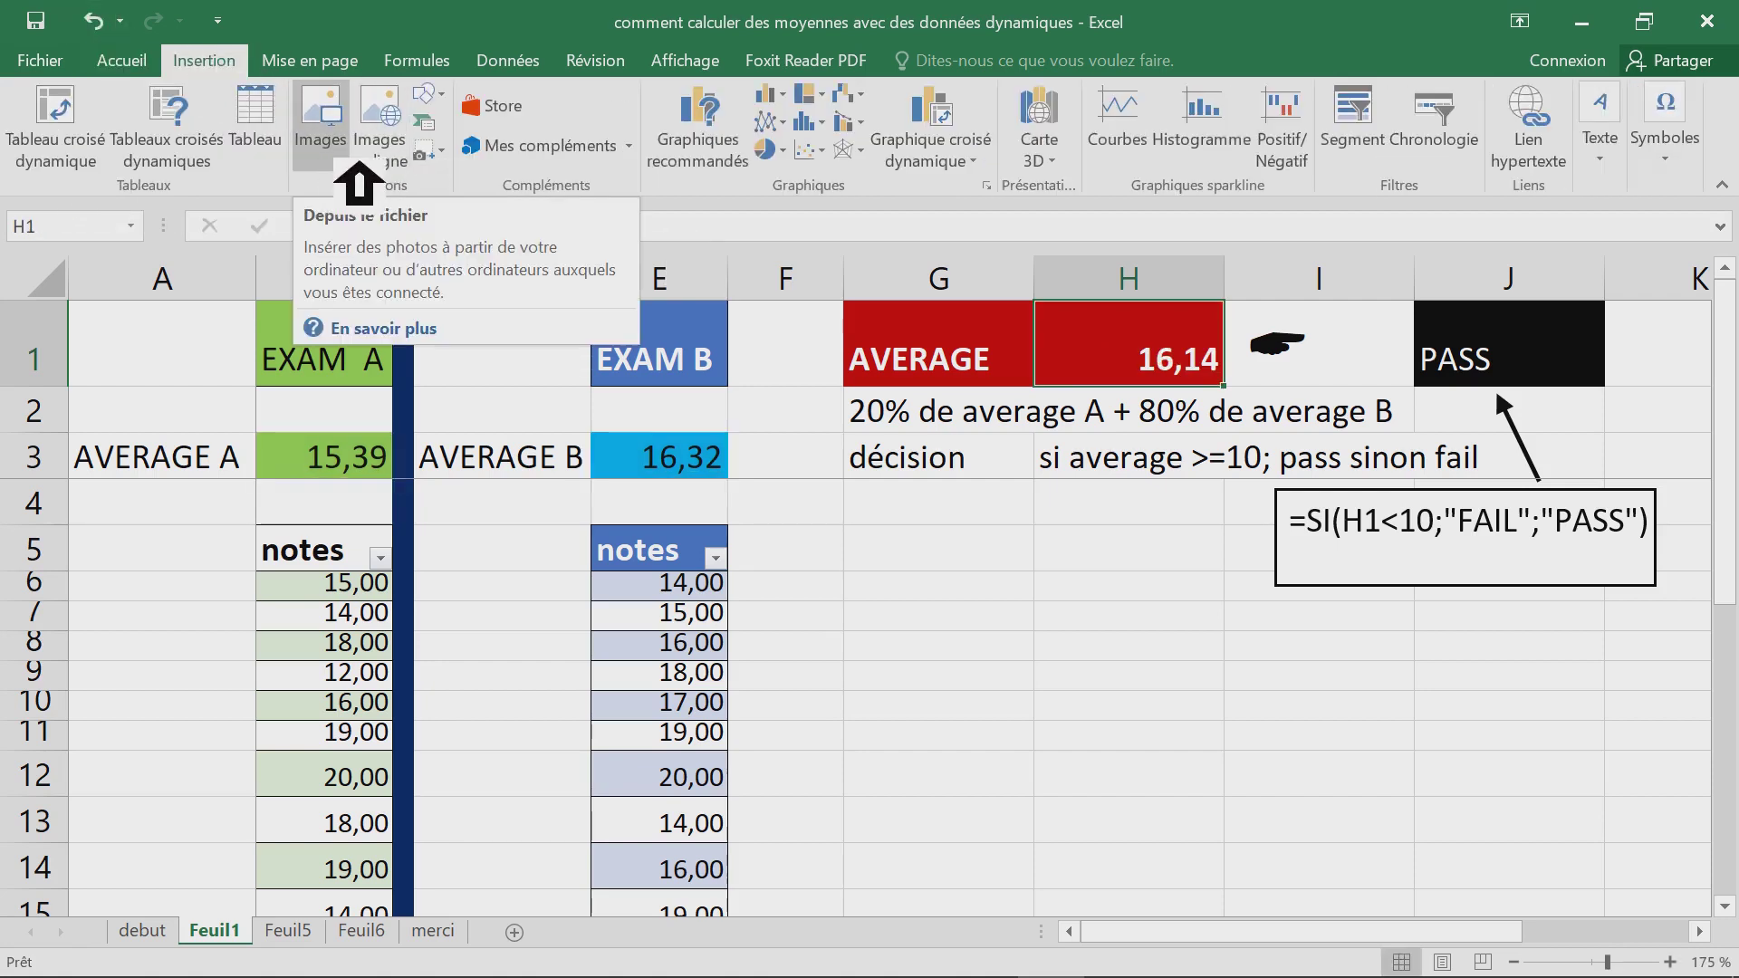
- Insert a comment on H1 containing =20%*B3+80%*E3 and check it displays
right_click(1144, 357)
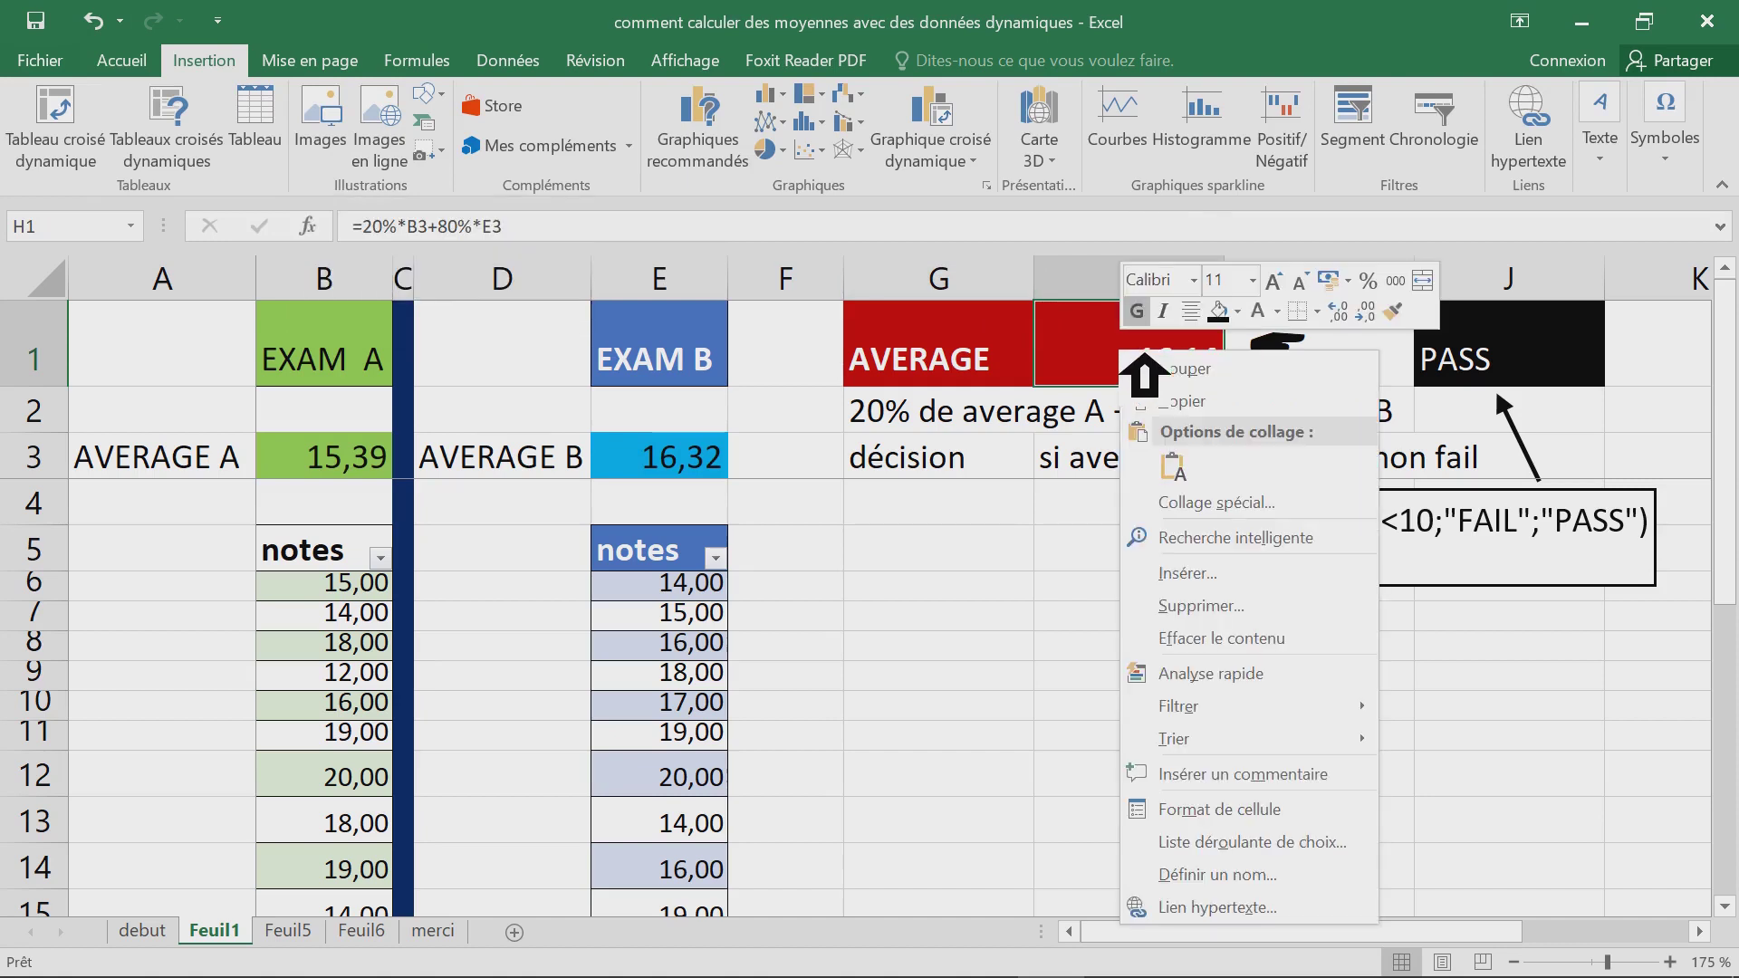
click(1154, 774)
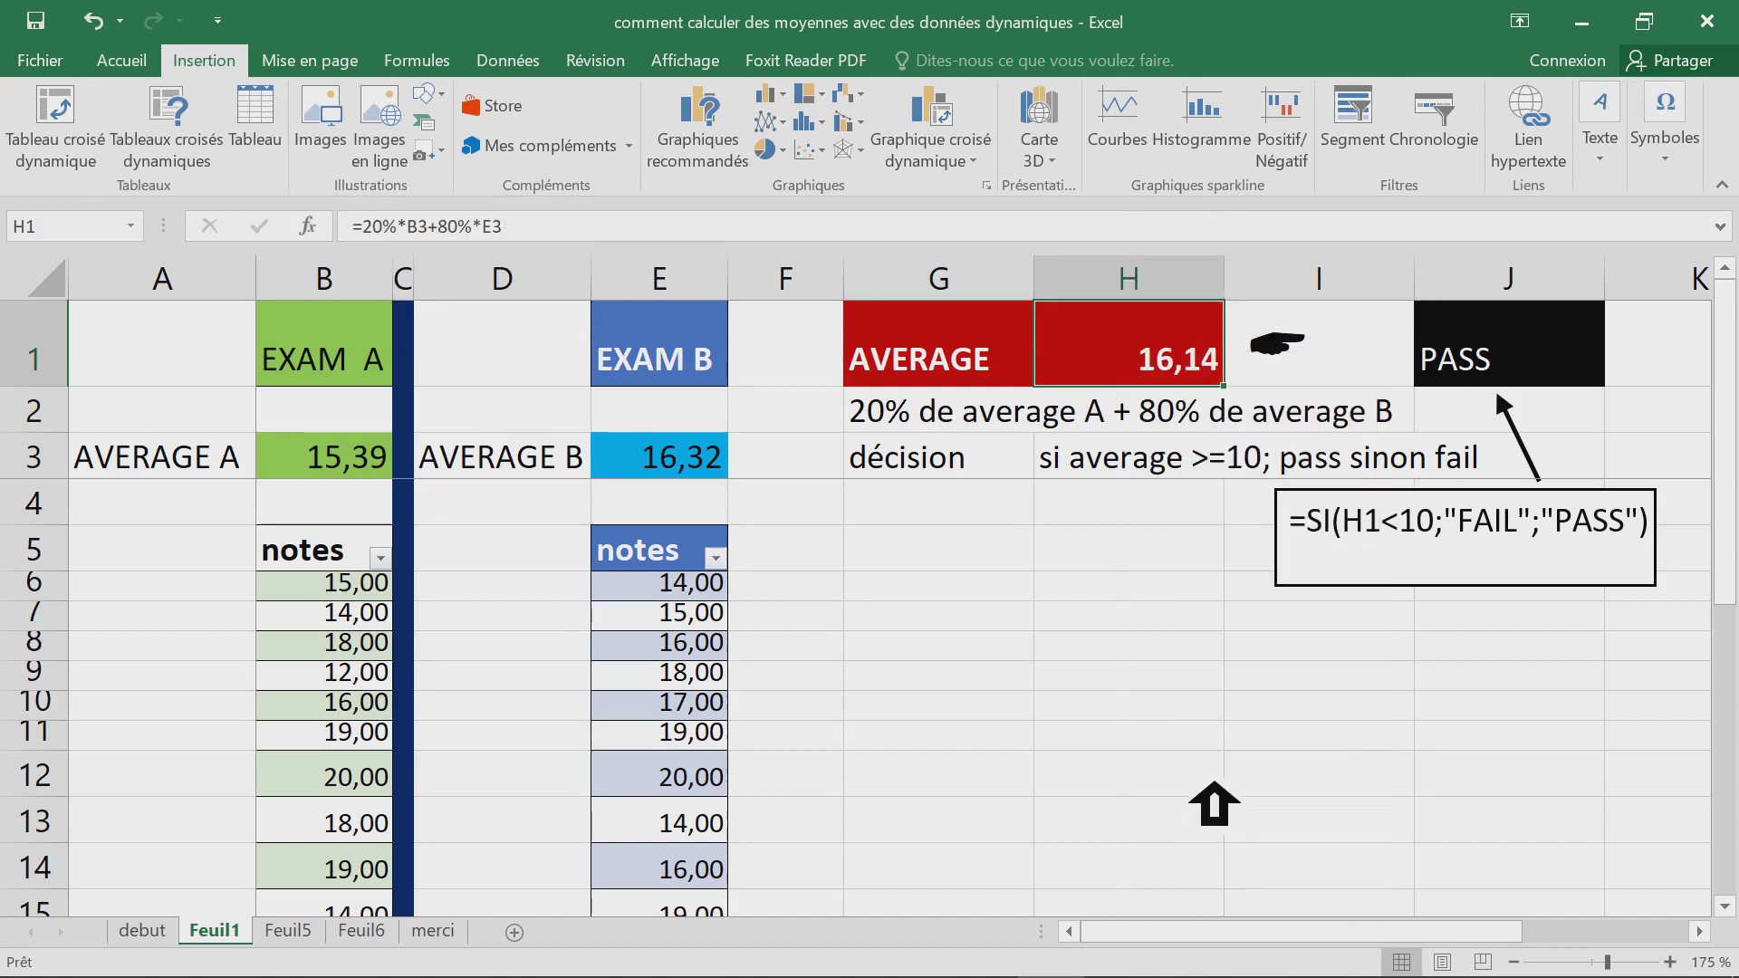
text(=20%*B3+80%*E3)
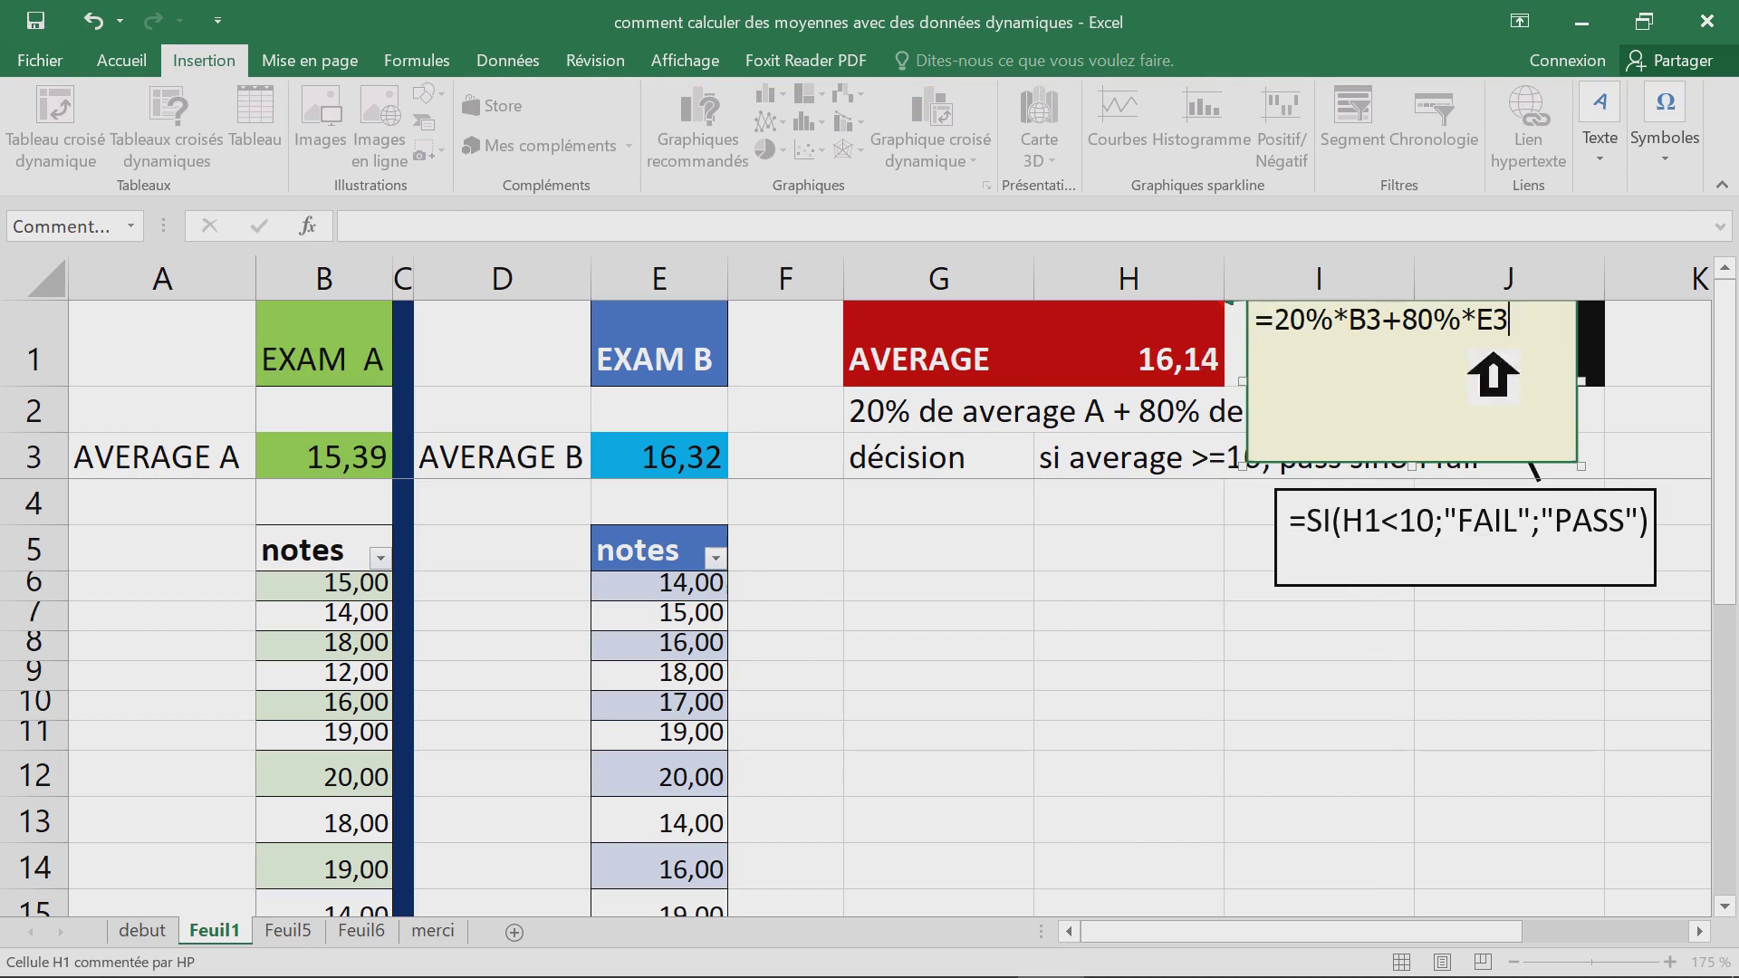
drag(1538, 326, 1275, 324)
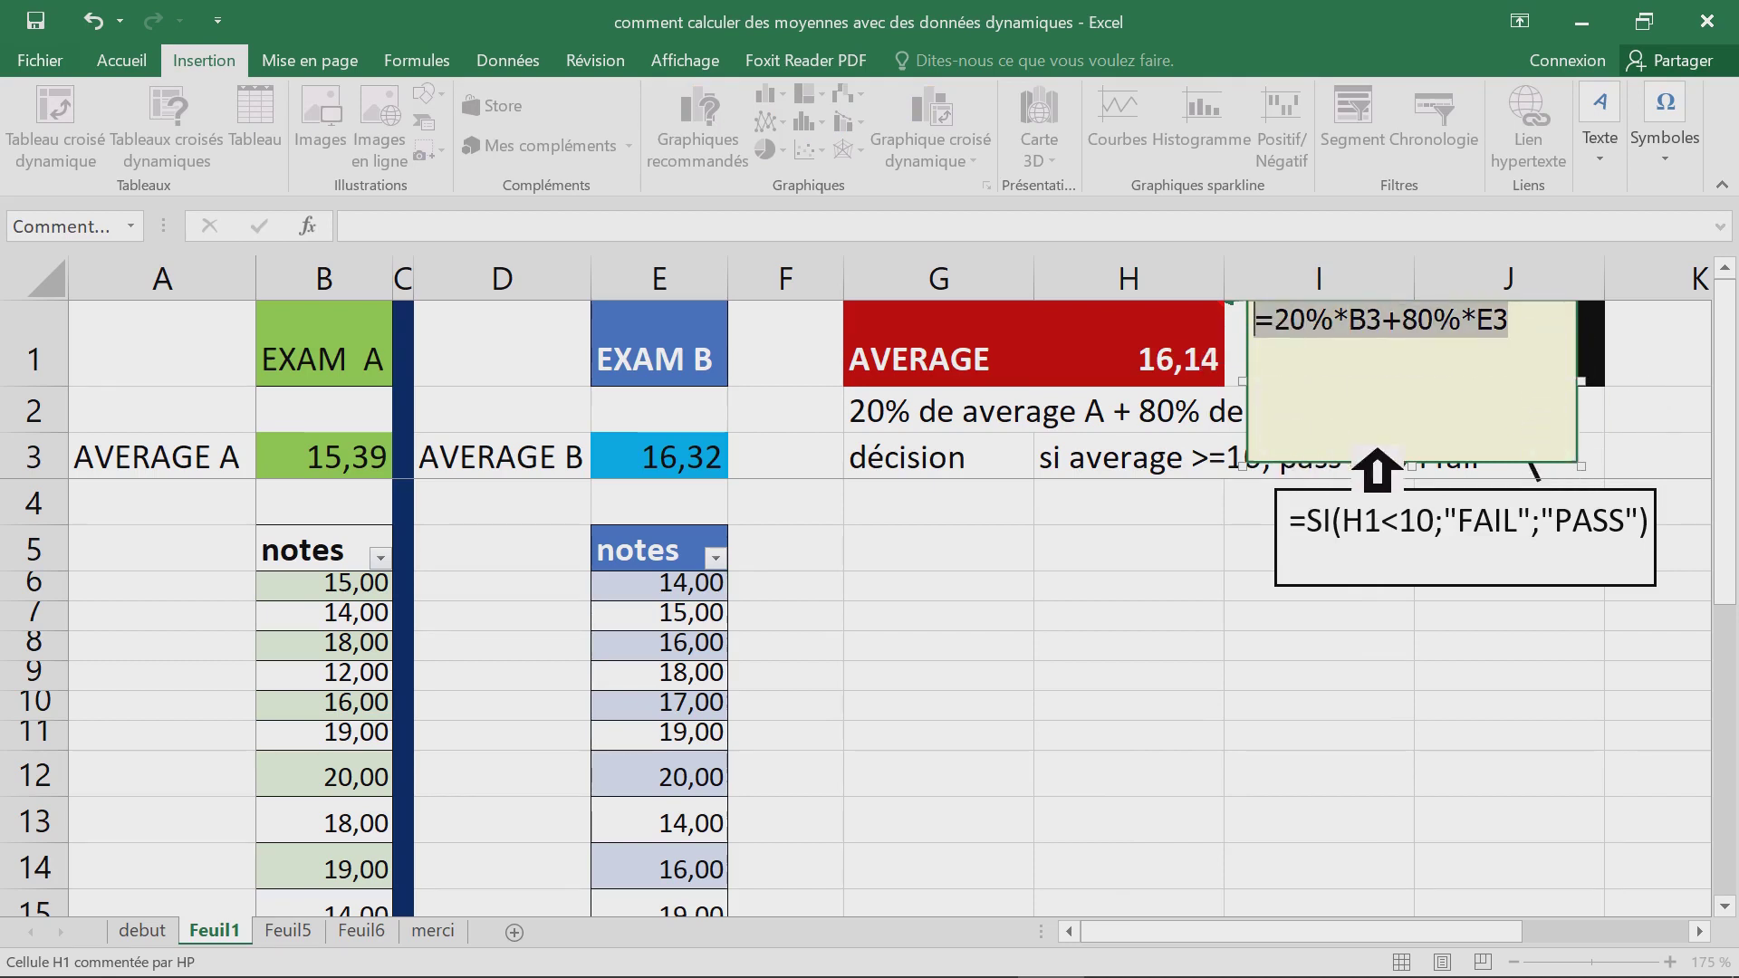
click(1112, 564)
mouse_move(1132, 358)
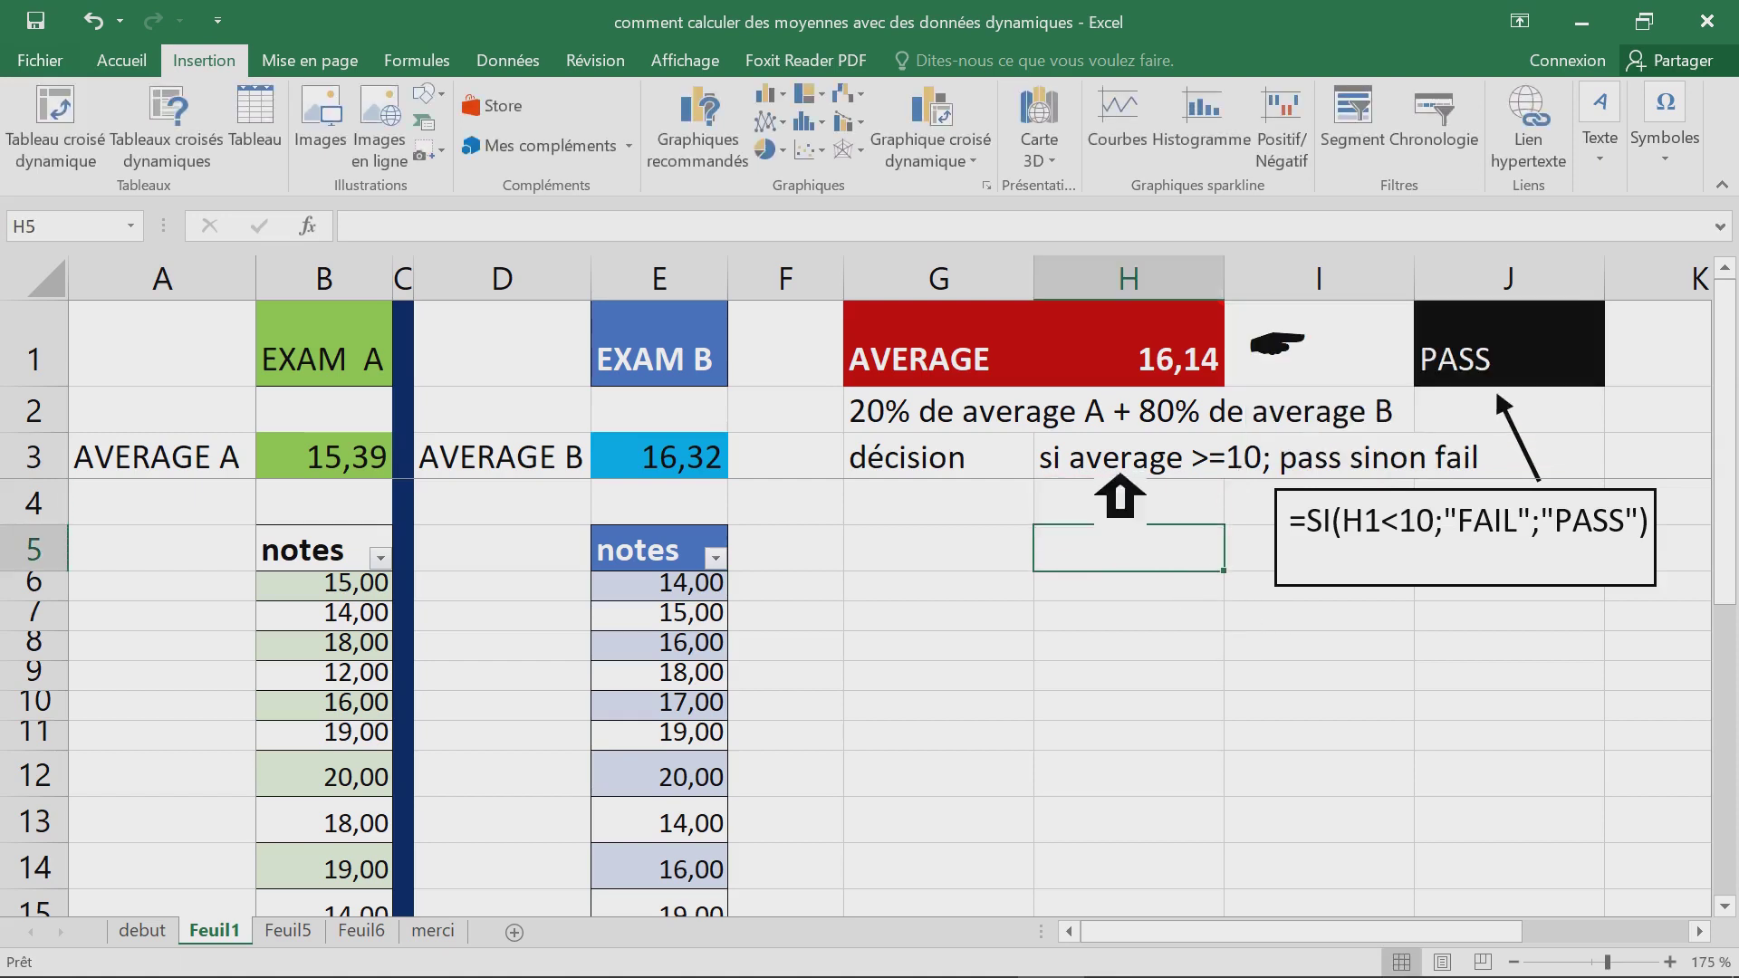
click(1150, 362)
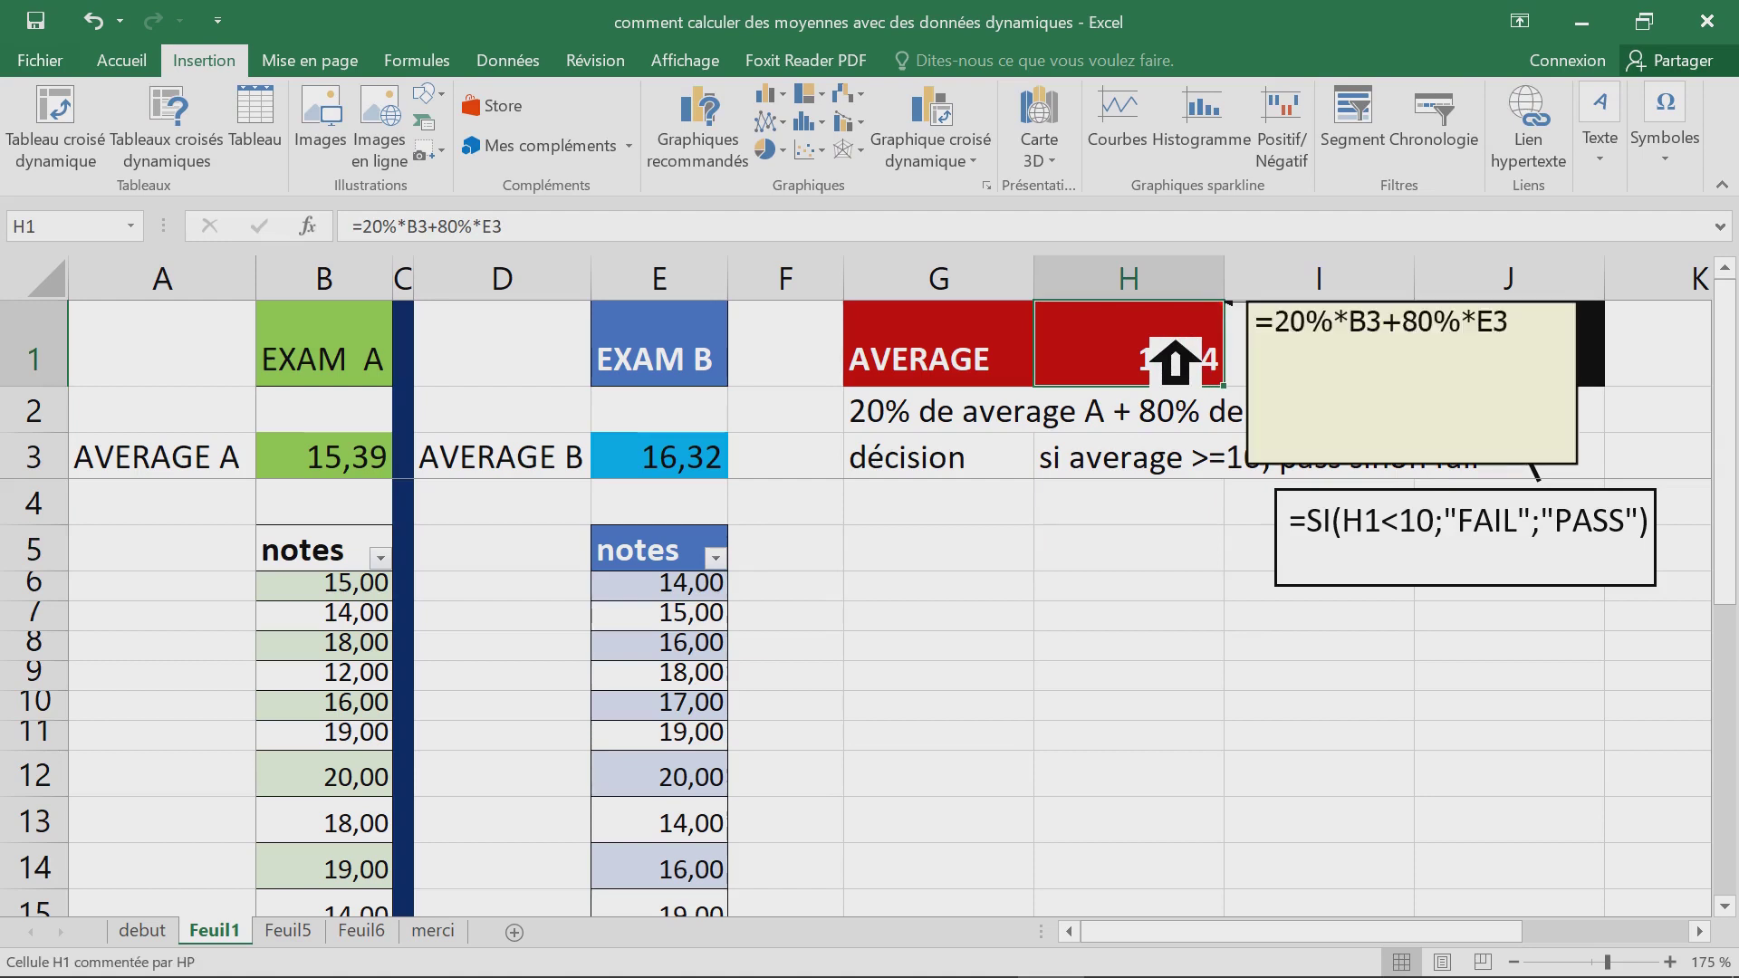
click(1165, 645)
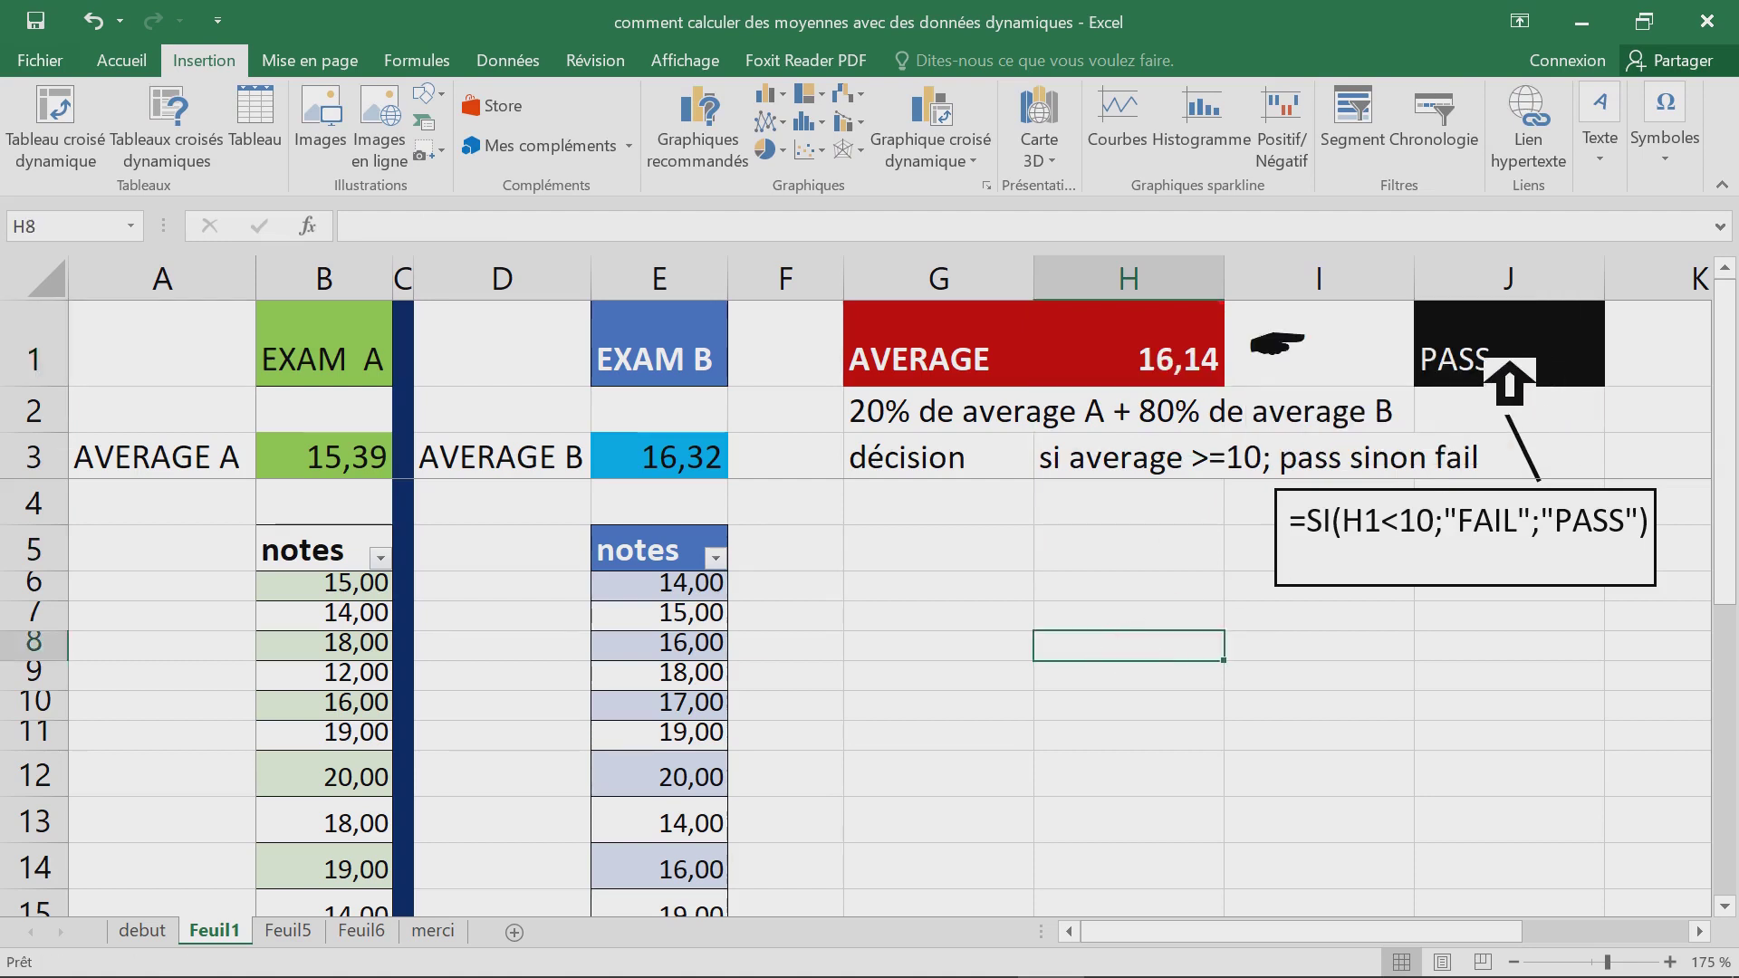
click(1580, 547)
click(1087, 584)
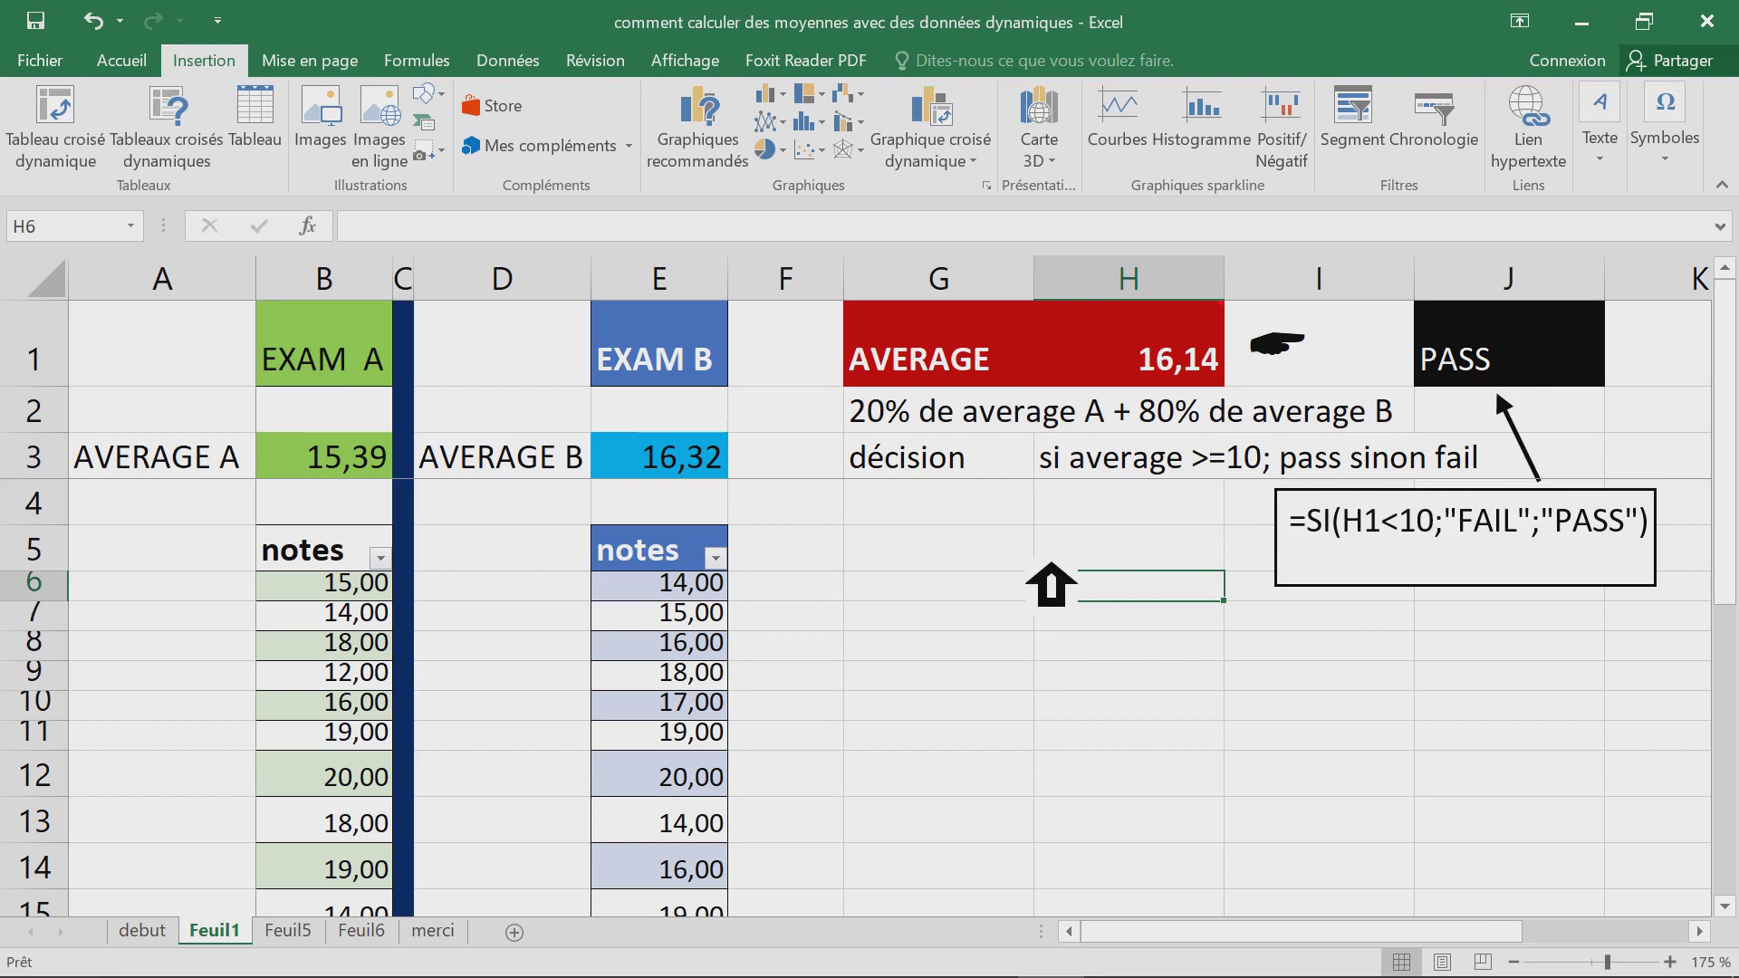
click(698, 616)
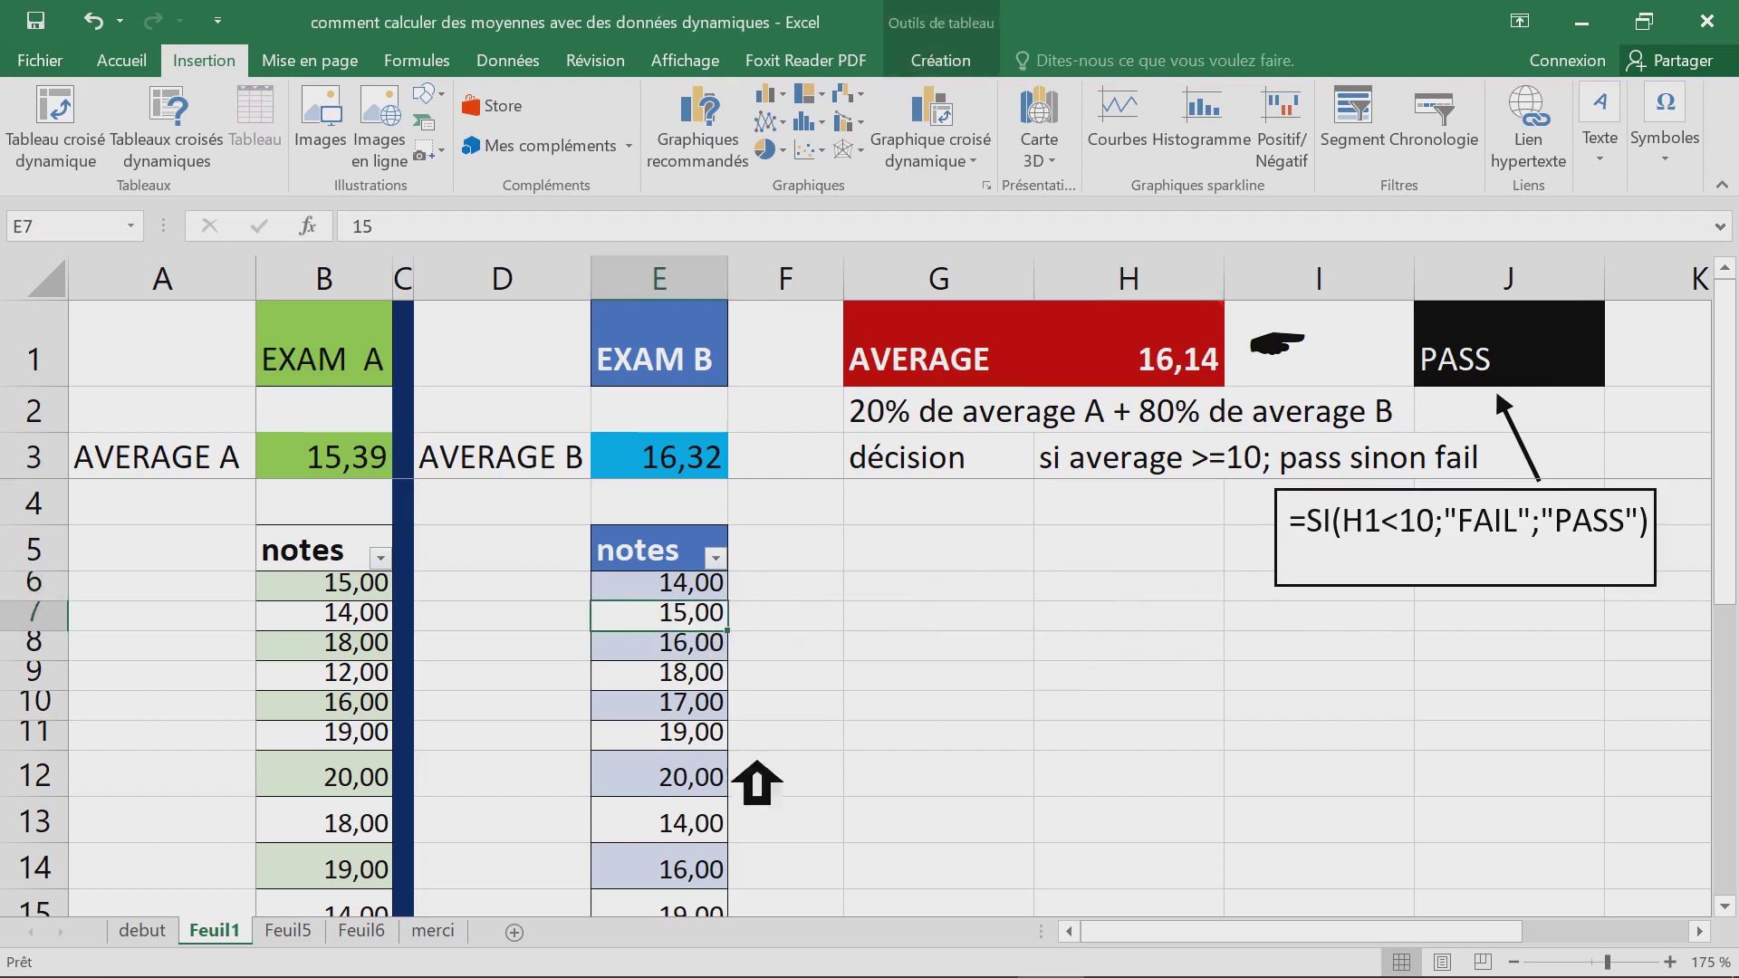
- Switch to the merci sheet and collapse the ribbon to enlarge the view
click(439, 931)
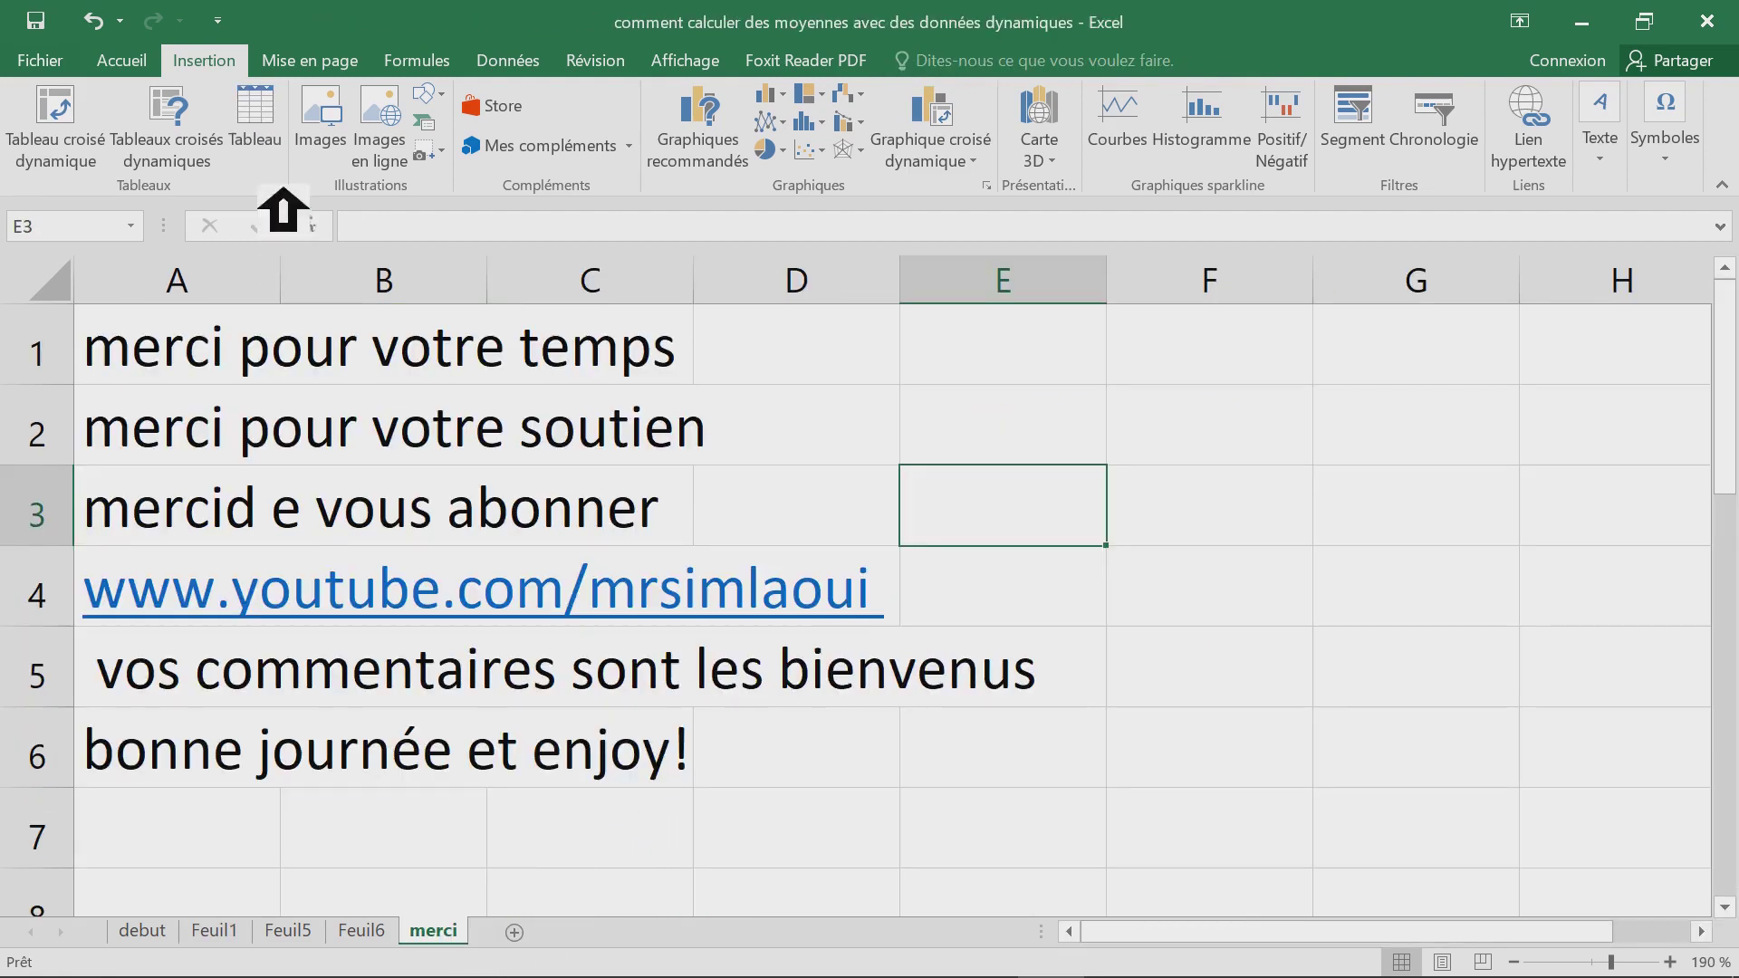
double_click(223, 71)
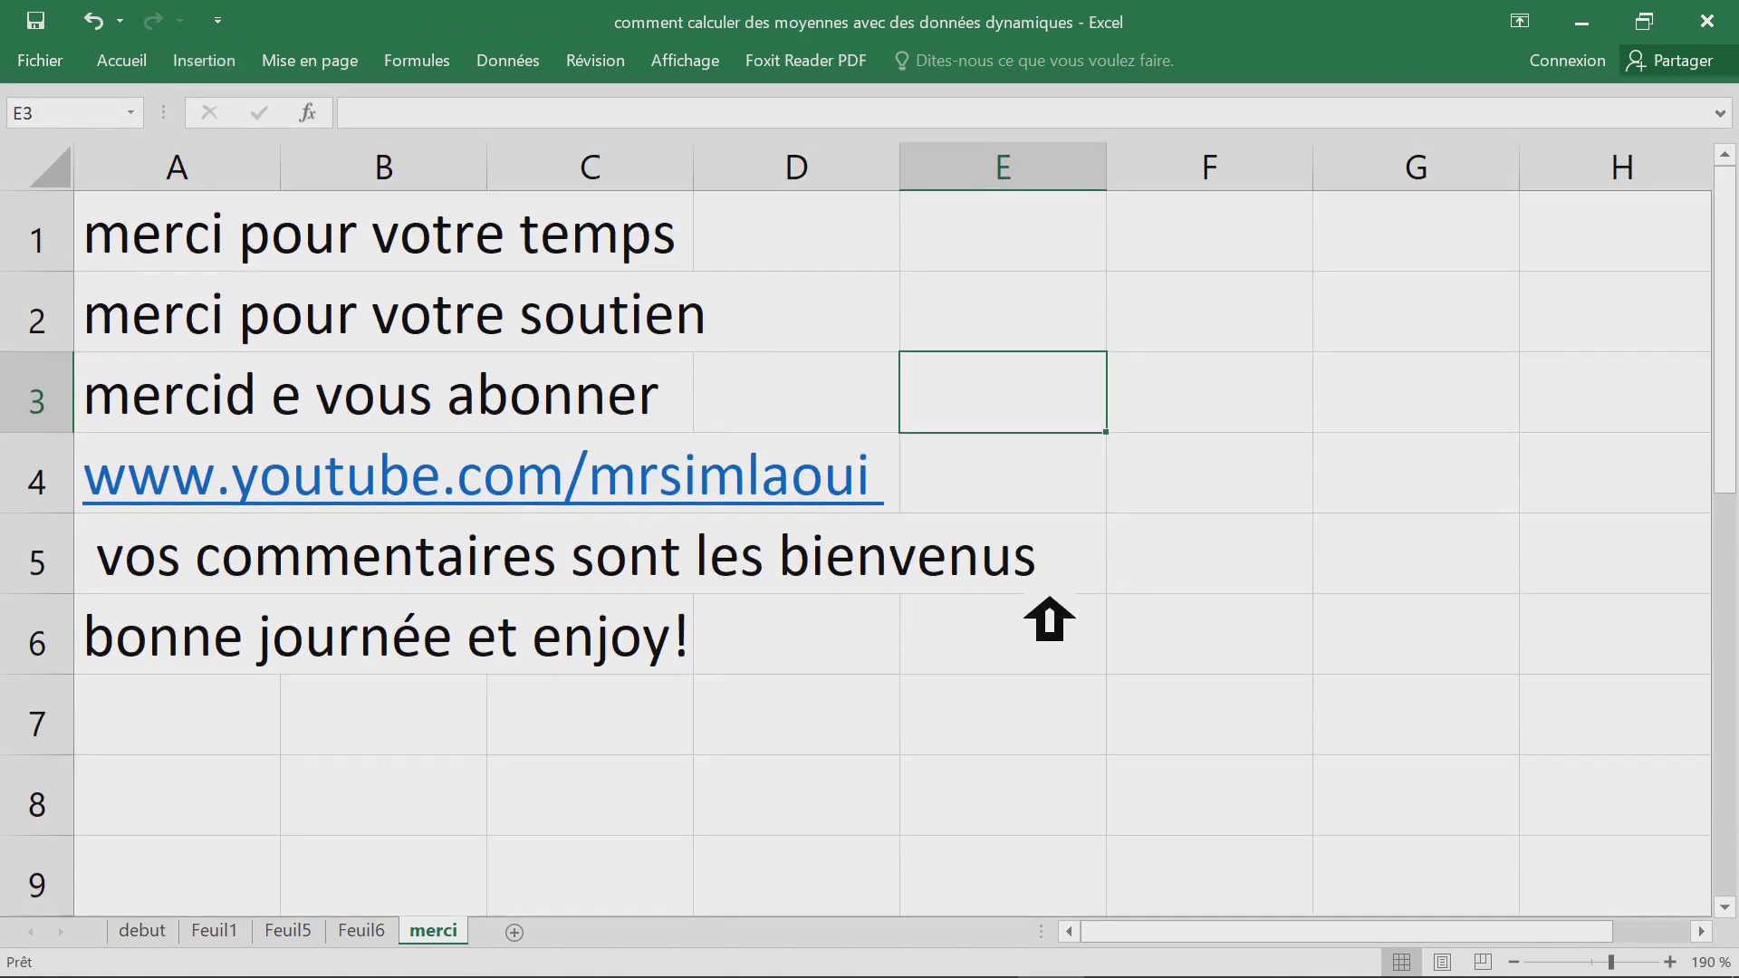
ctrl+scroll(1125, 616, up, 1)
mouse_move(112, 263)
mouse_down()
mouse_move(1333, 842)
mouse_move(1335, 779)
mouse_up()
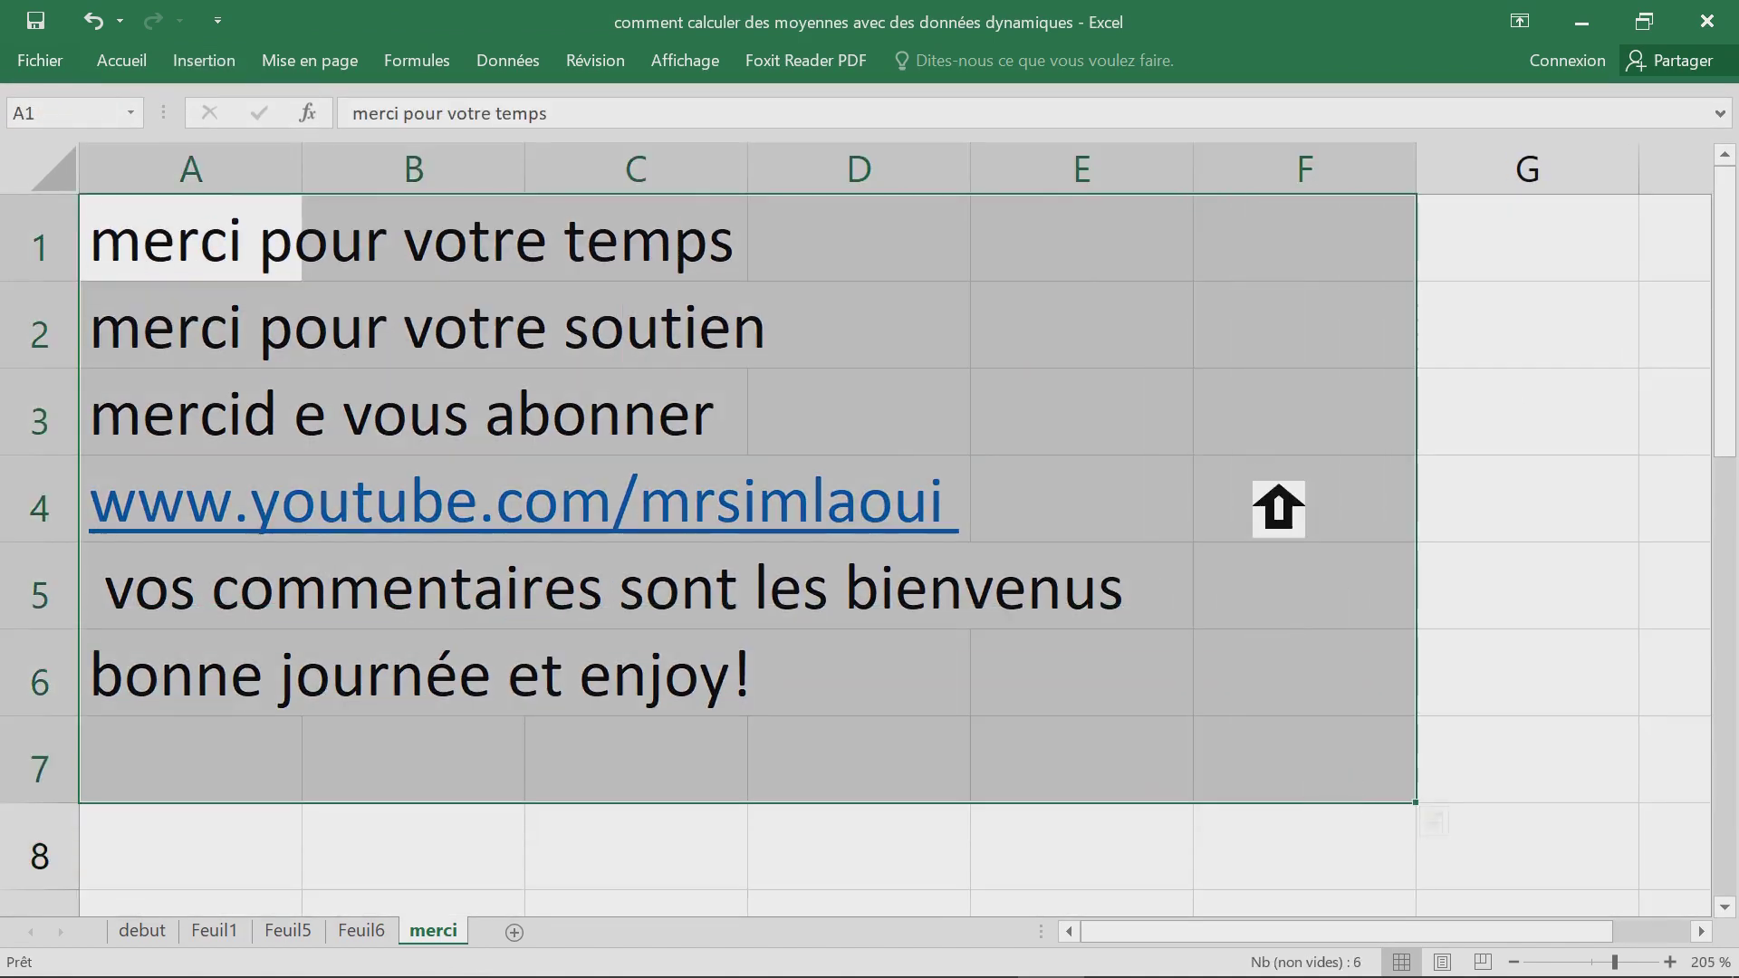
click(1283, 452)
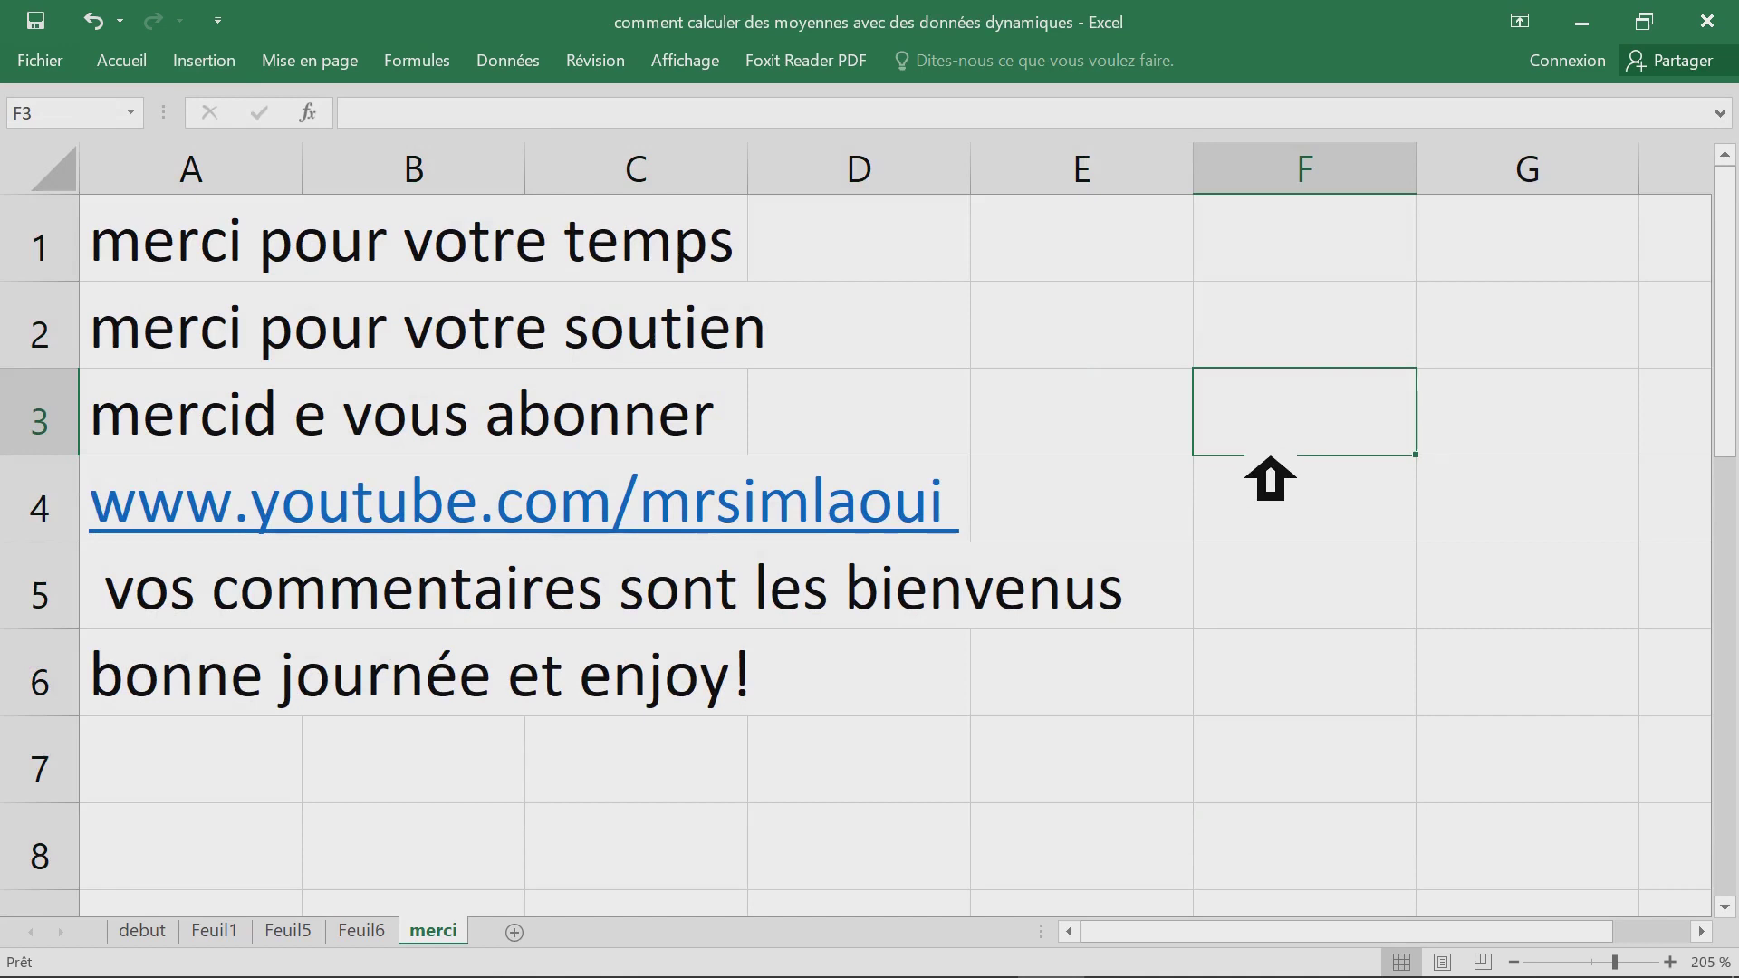
- Correct the A3 typo 'mercid e' so it reads 'merci de vous abonner'
click(149, 431)
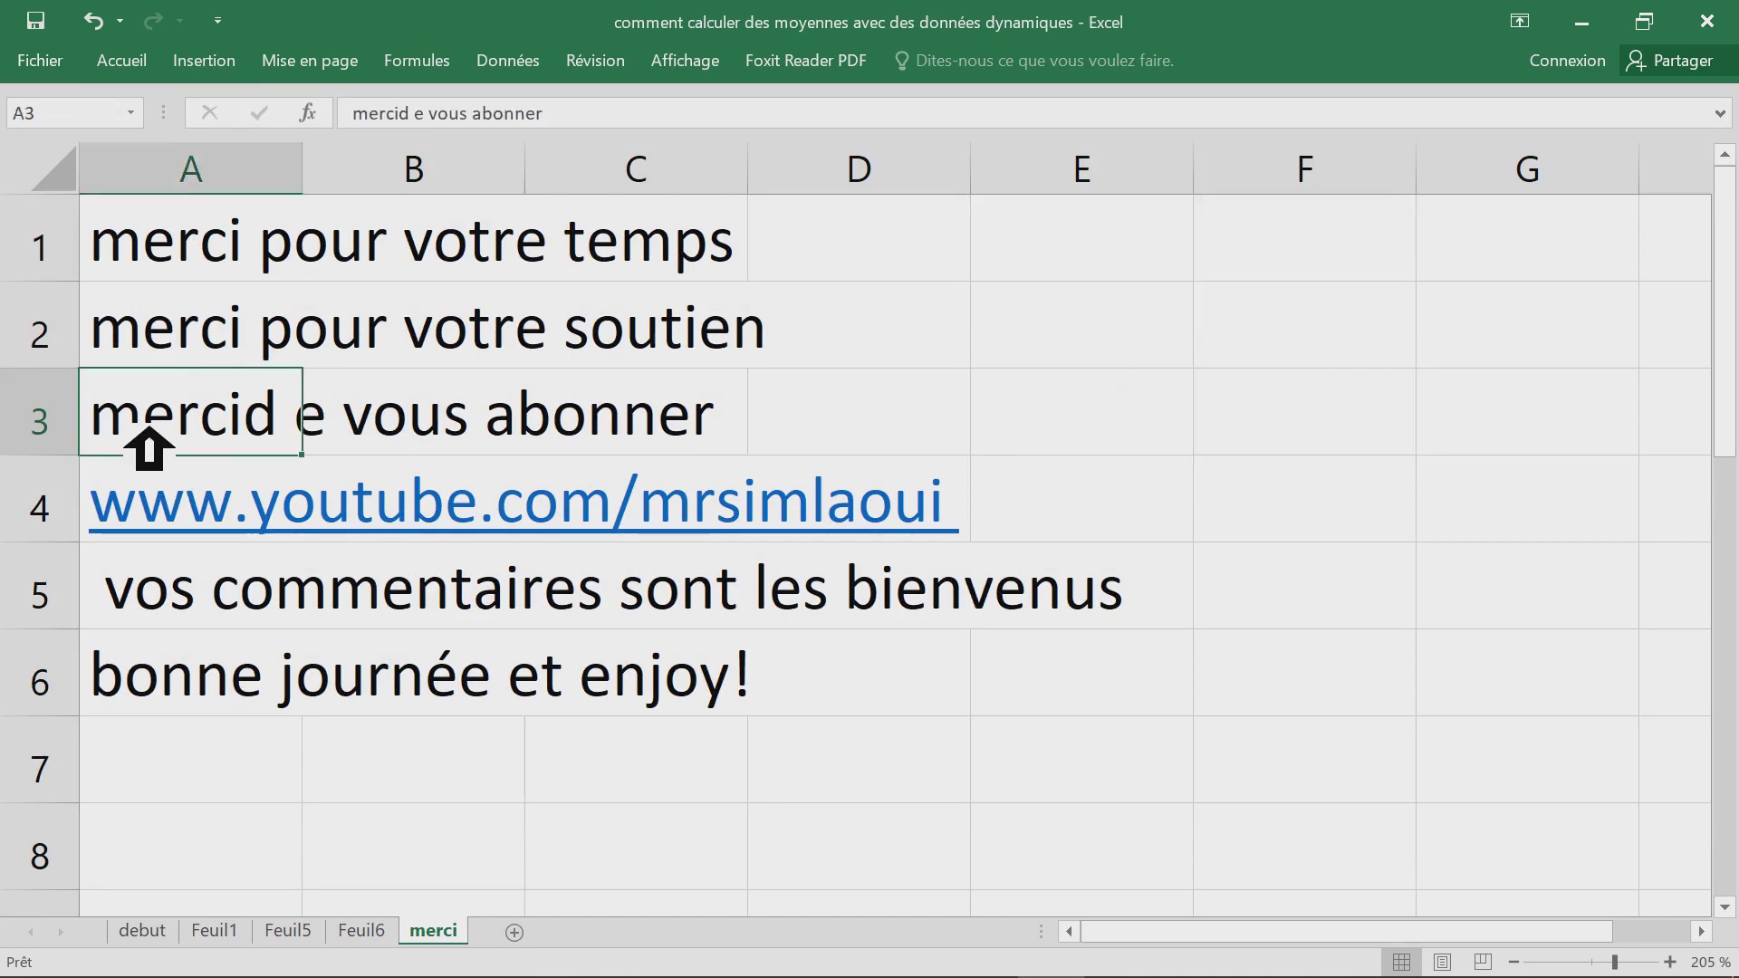
click(250, 426)
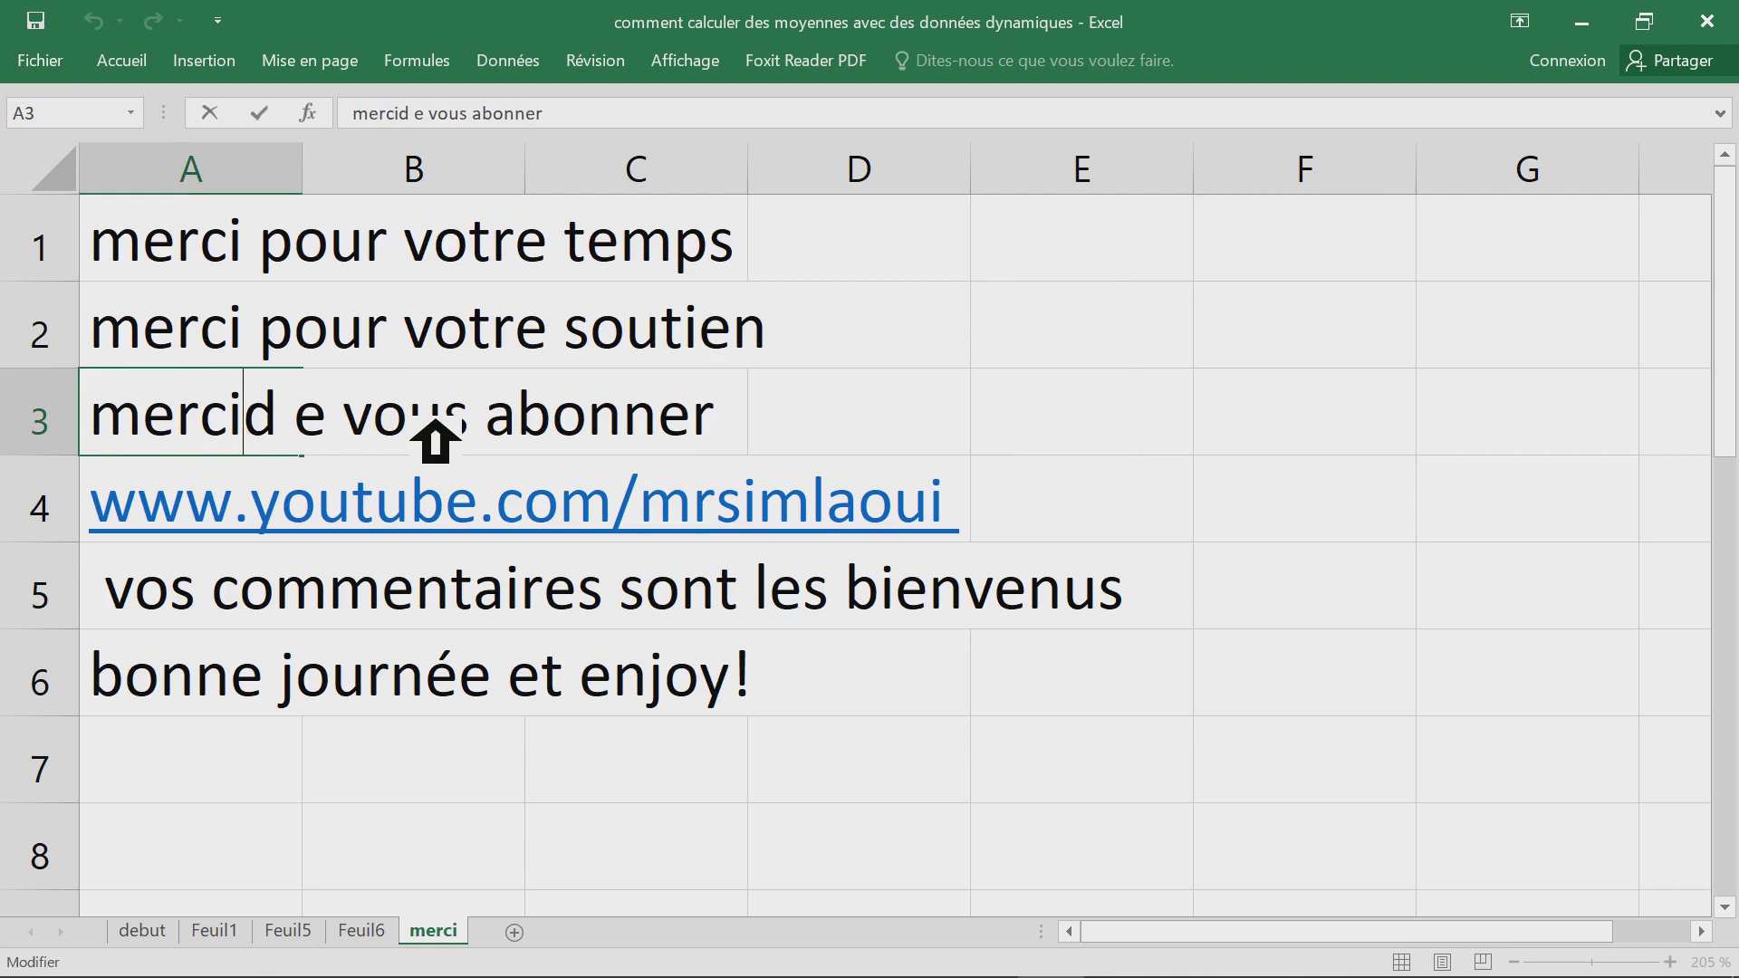
text(de)
key(Delete)
key(Delete)
key(Delete)
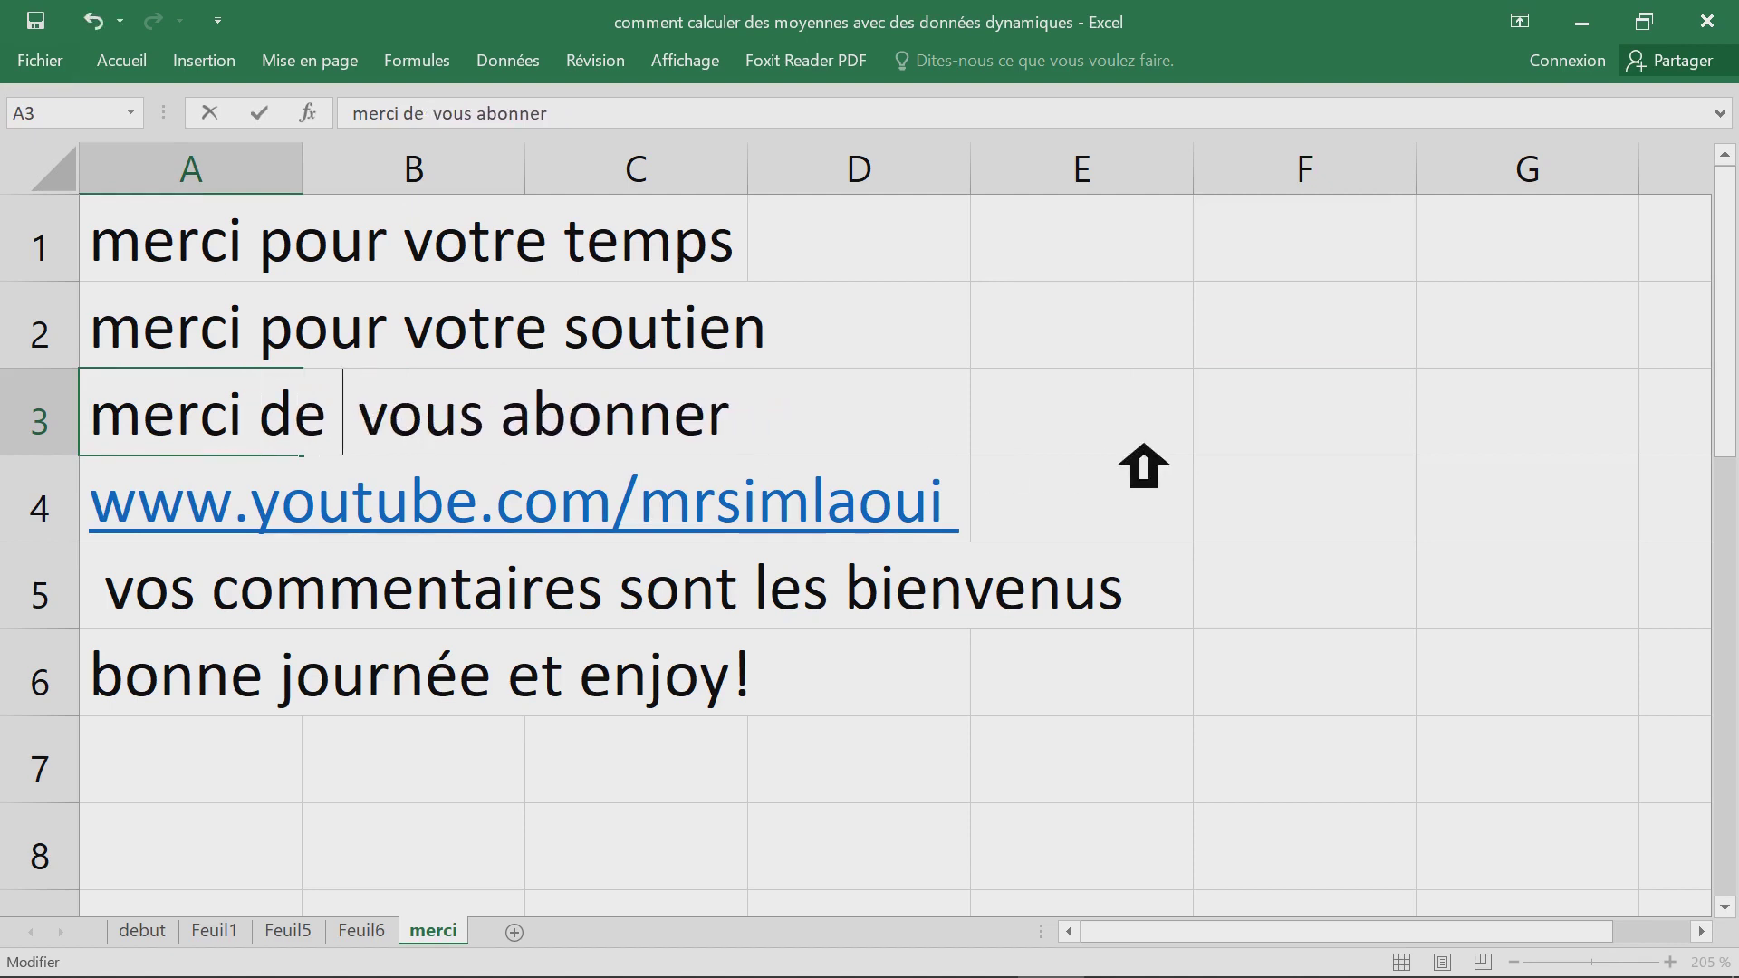
click(1154, 446)
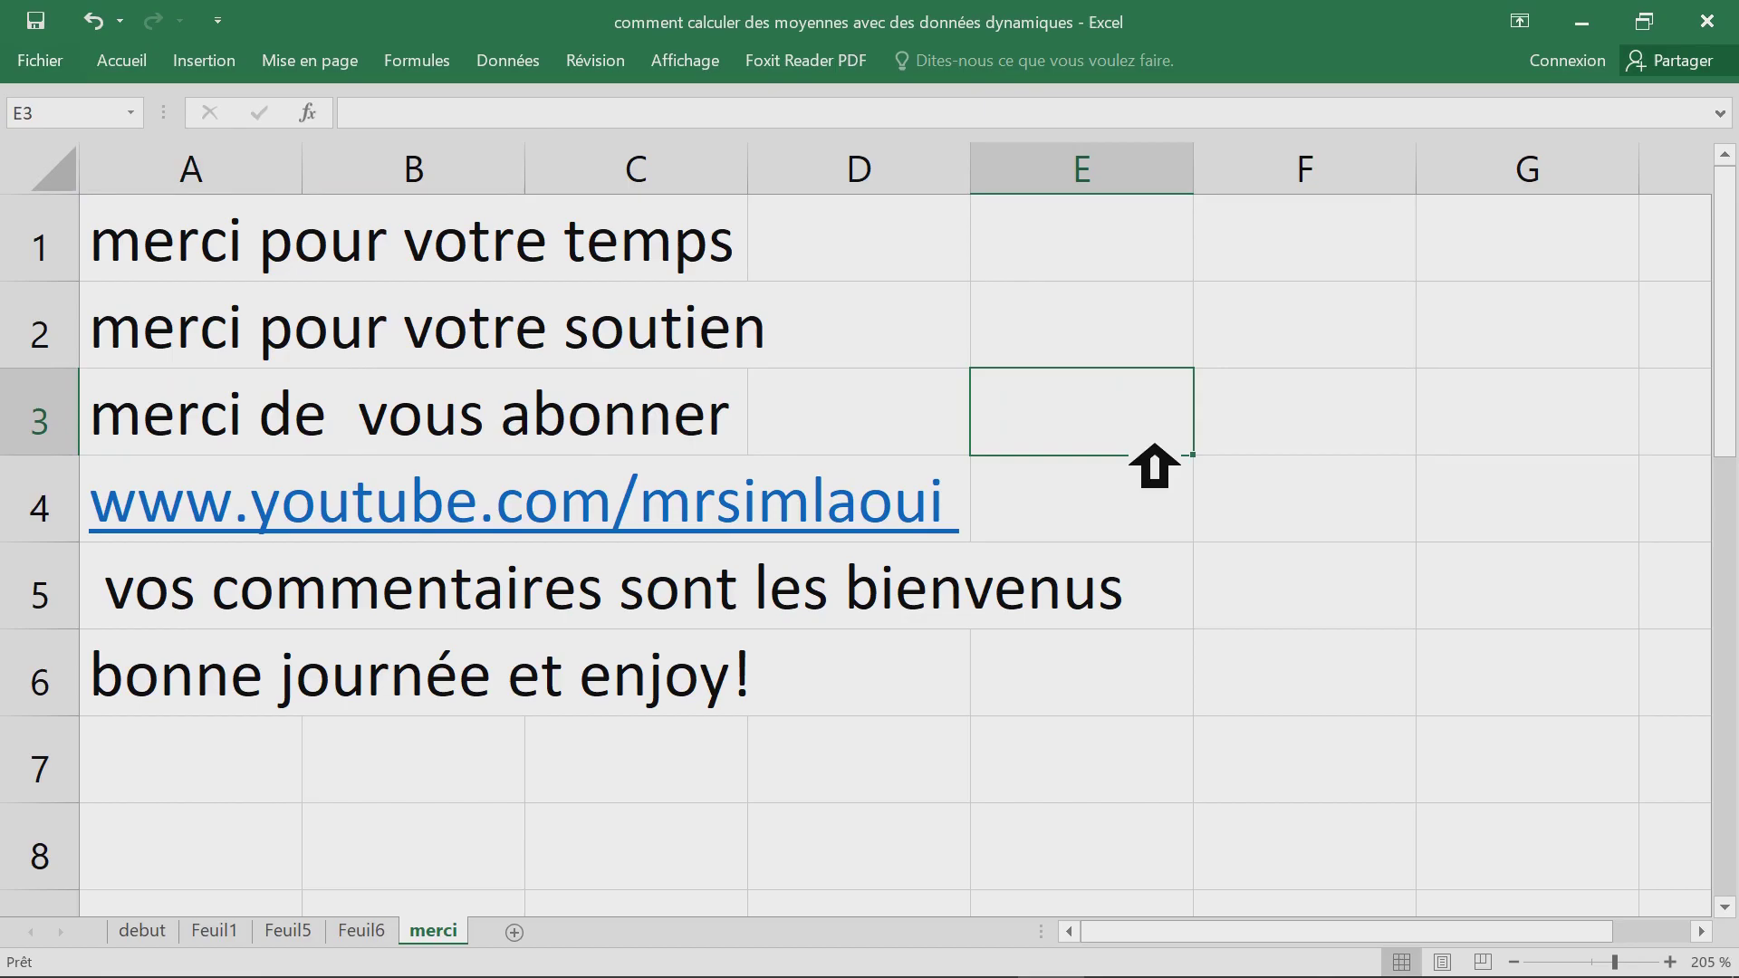